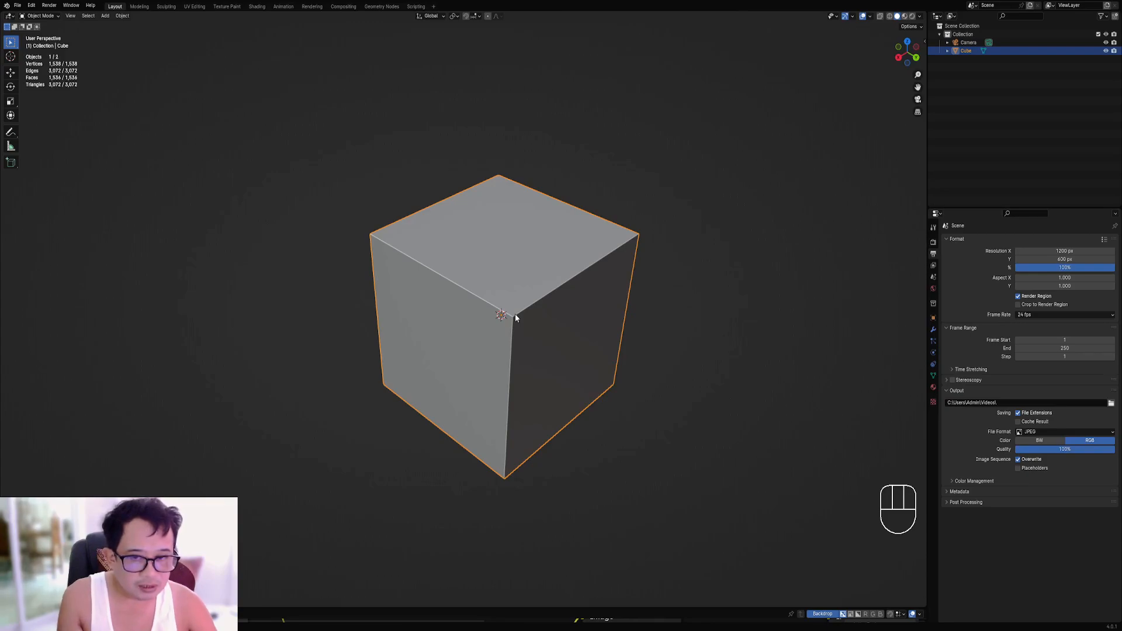
Delete the cube and add a cylinder mesh to the scene.
right_click(489, 276)
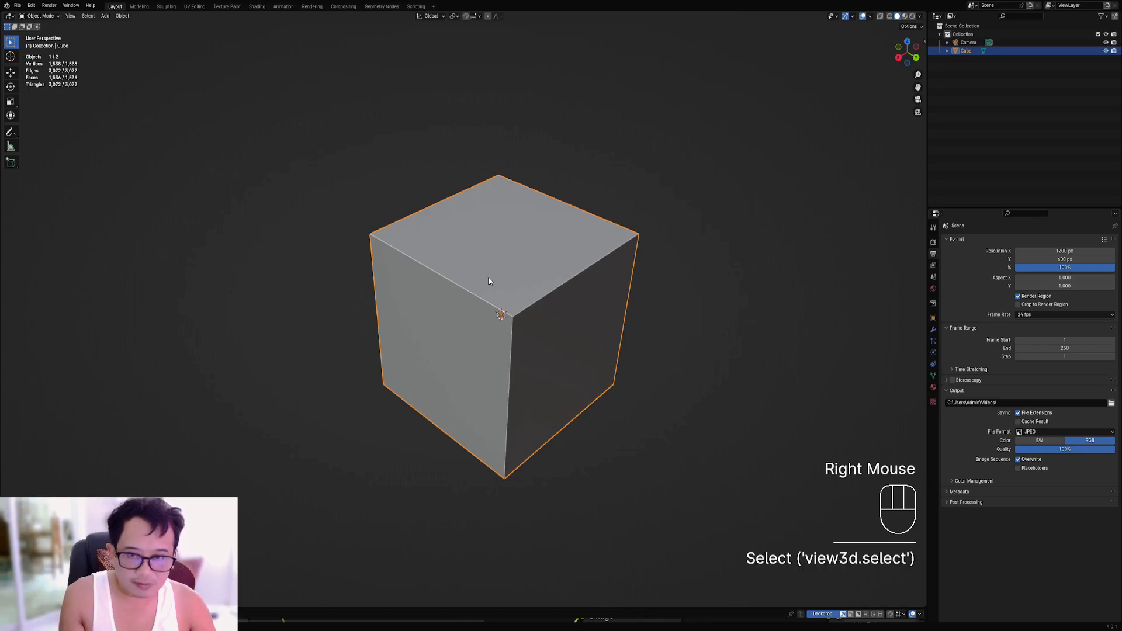
key(x)
key(shift+a)
mouse_move(518, 290)
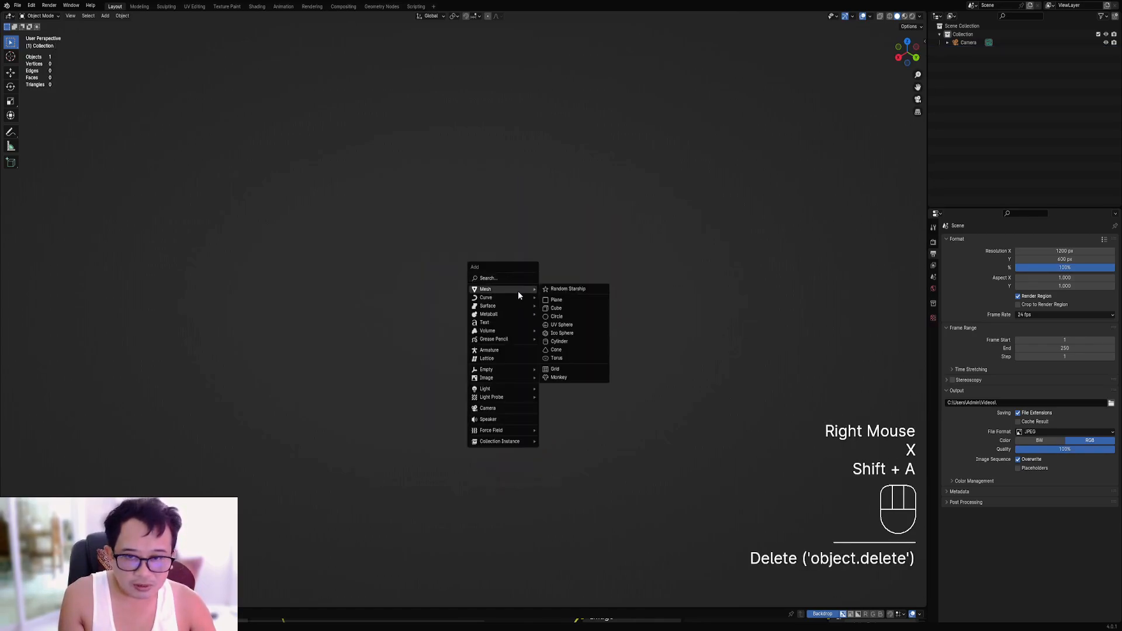
click(561, 342)
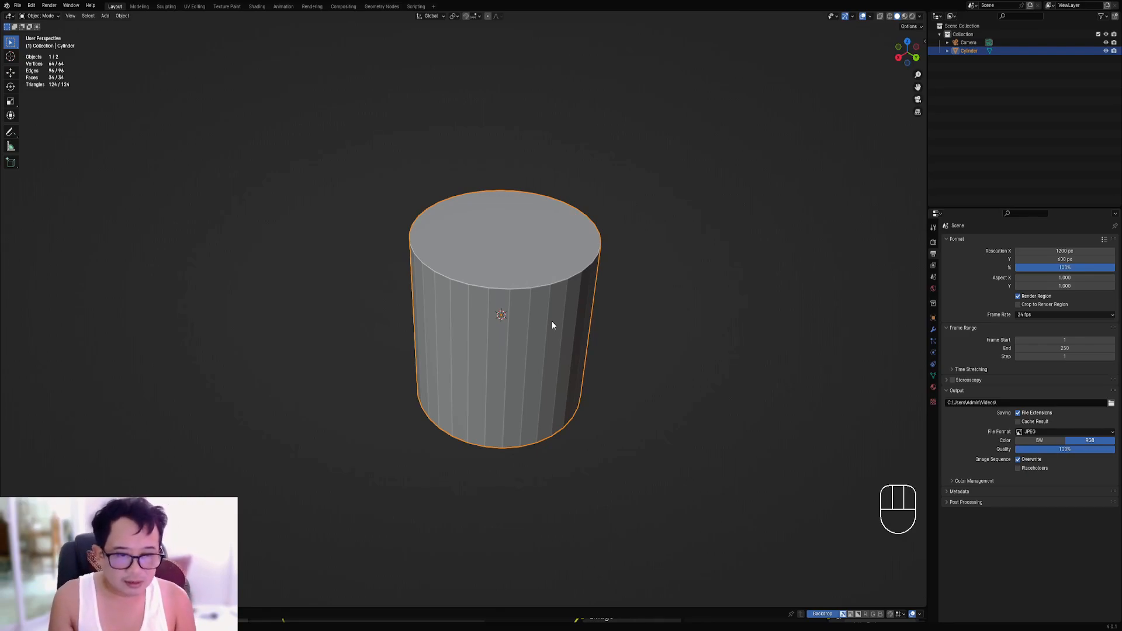
Show the viewport sidebar with the Screencast Keys settings.
key(n)
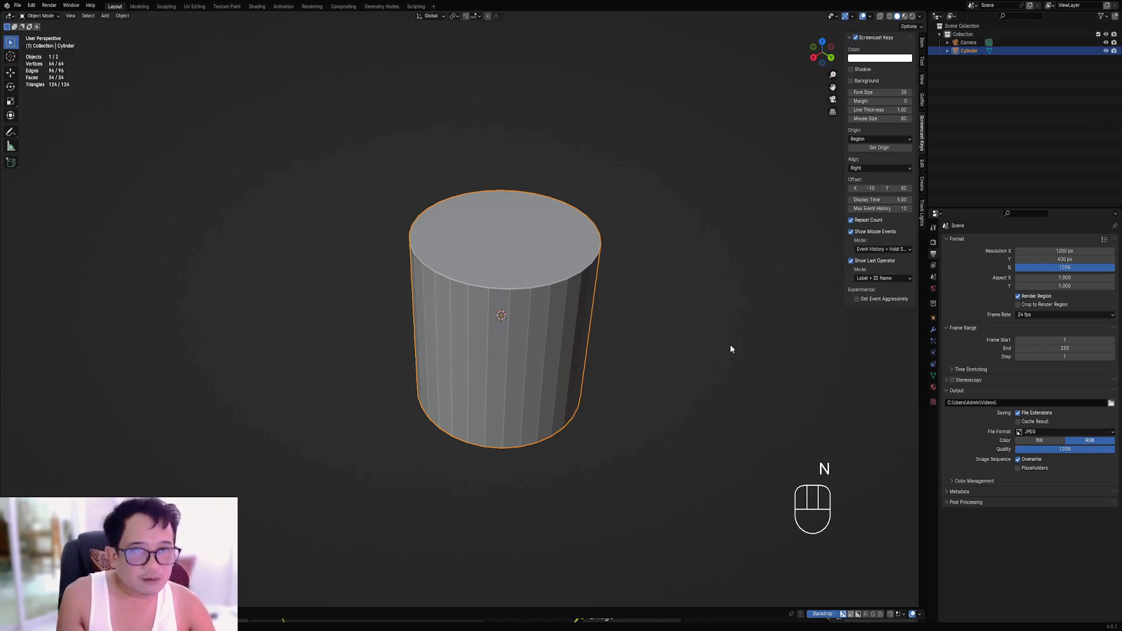
scroll(542, 372, down, 2)
scroll(542, 371, up, 2)
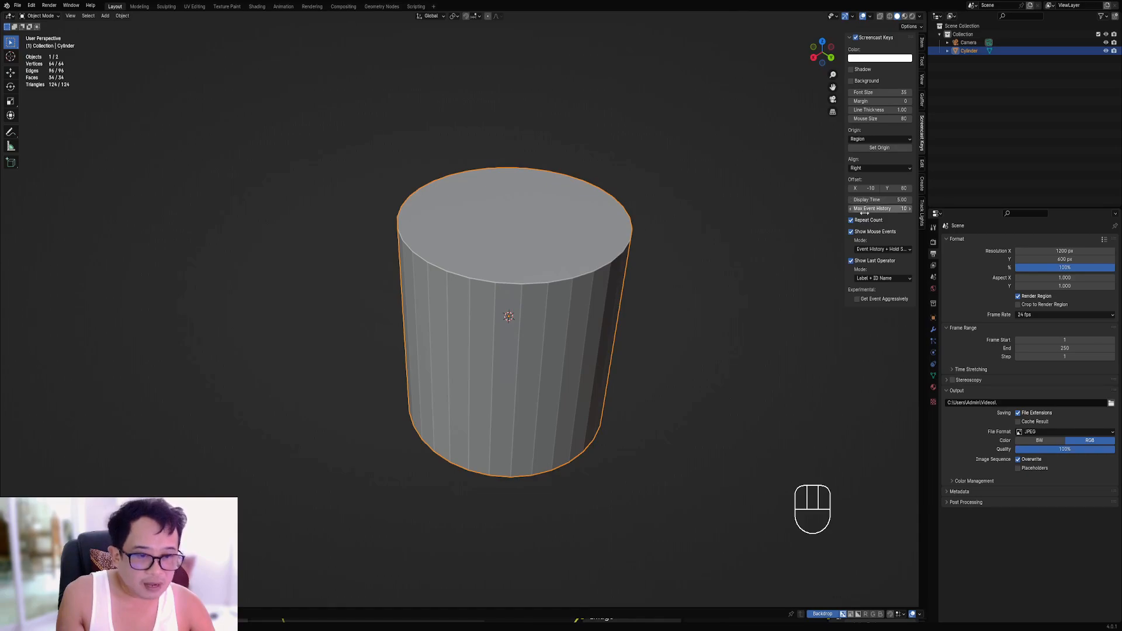
scroll(593, 321, up, 2)
scroll(593, 321, down, 4)
scroll(576, 318, up, 1)
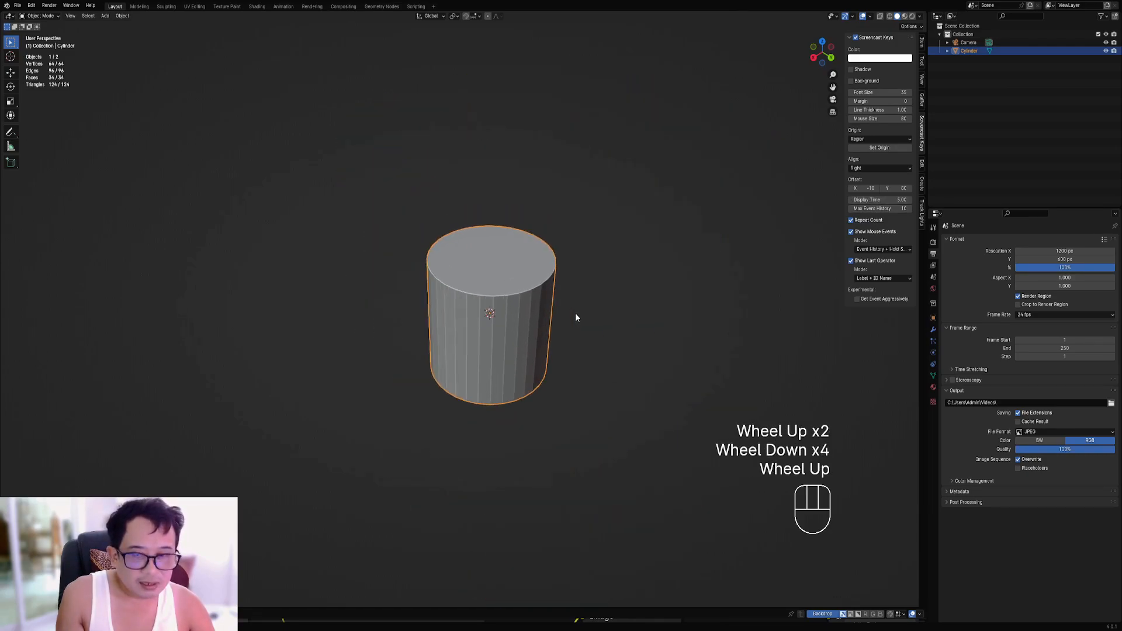
right_click(546, 304)
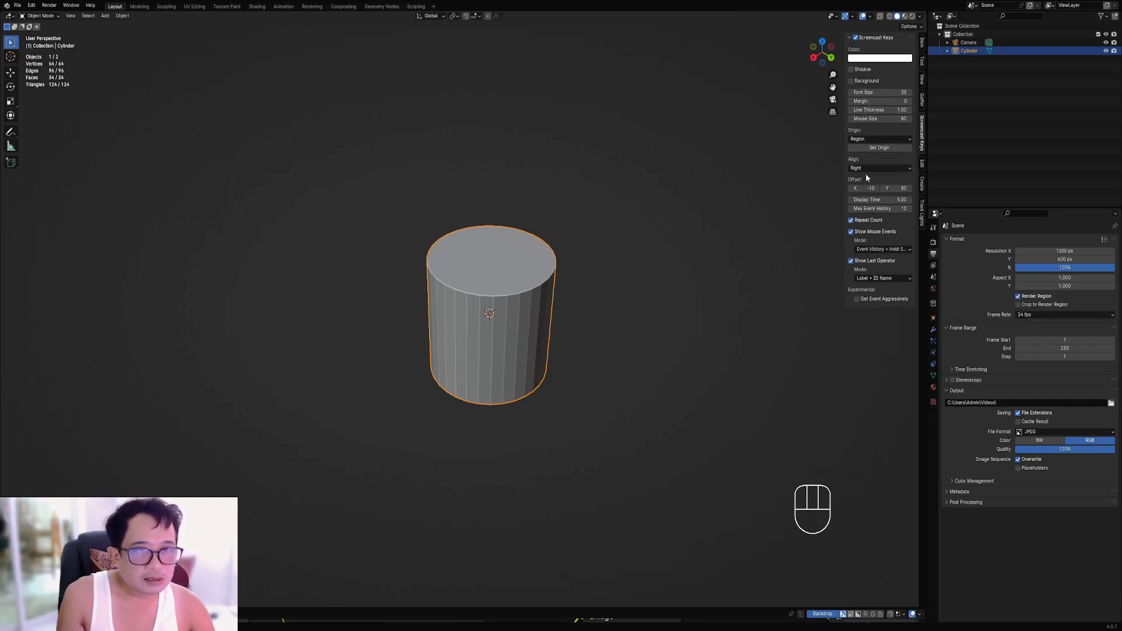
Turn the Screencast Keys mouse event display off, try it in the viewport, and turn it back on.
click(864, 232)
middle_drag(538, 343, 561, 331)
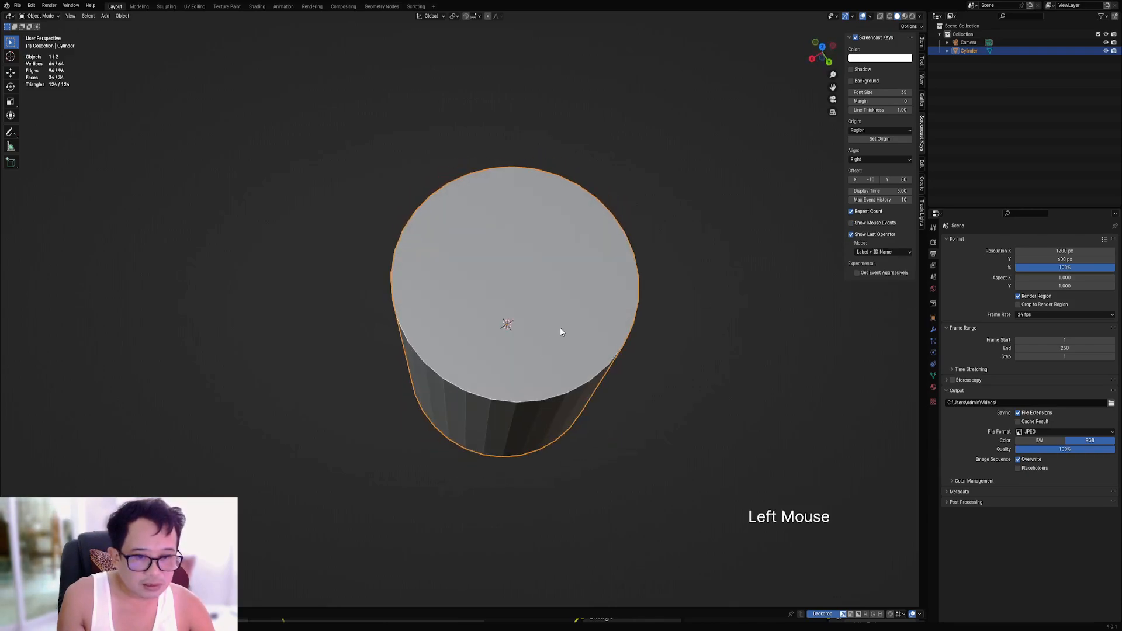
click(561, 331)
click(854, 224)
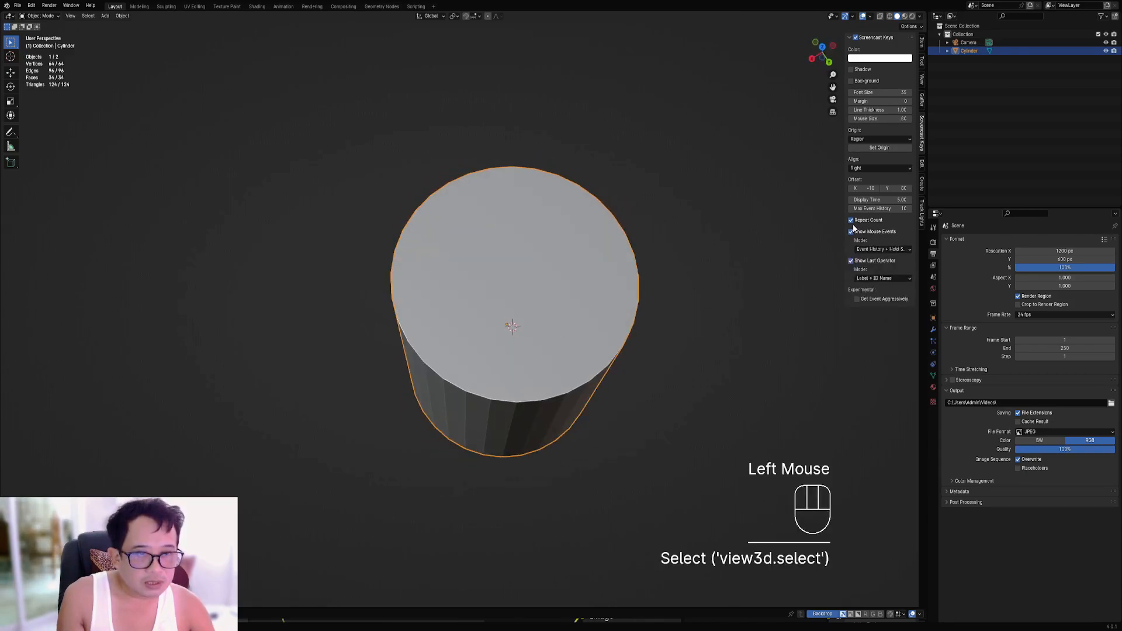
scroll(635, 331, down, 2)
middle_drag(634, 328, 582, 335)
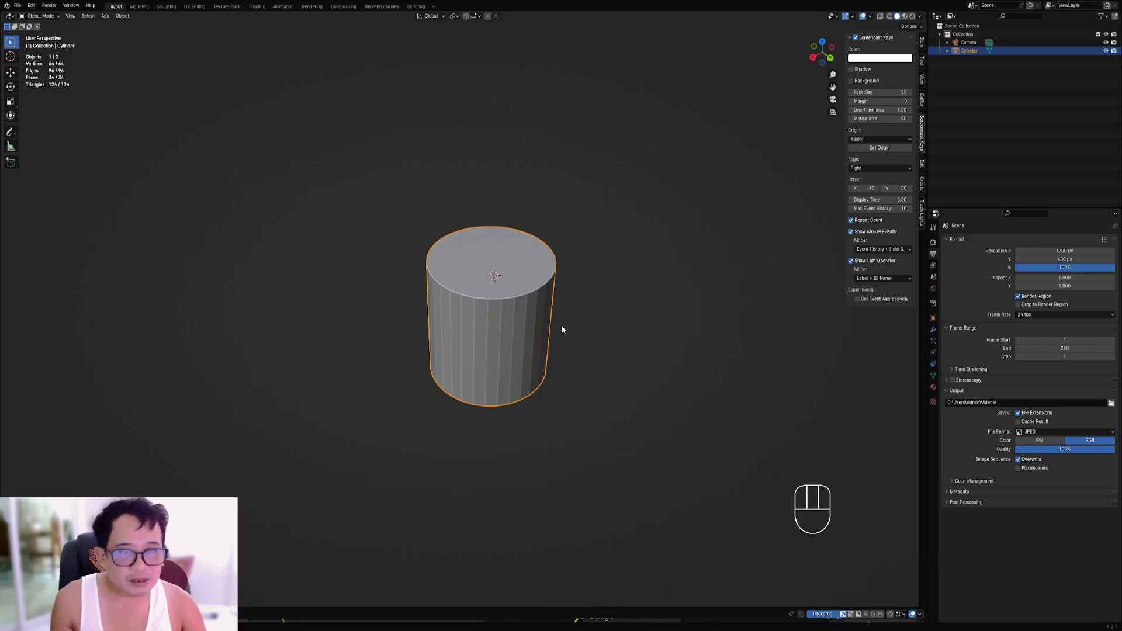
scroll(570, 360, up, 3)
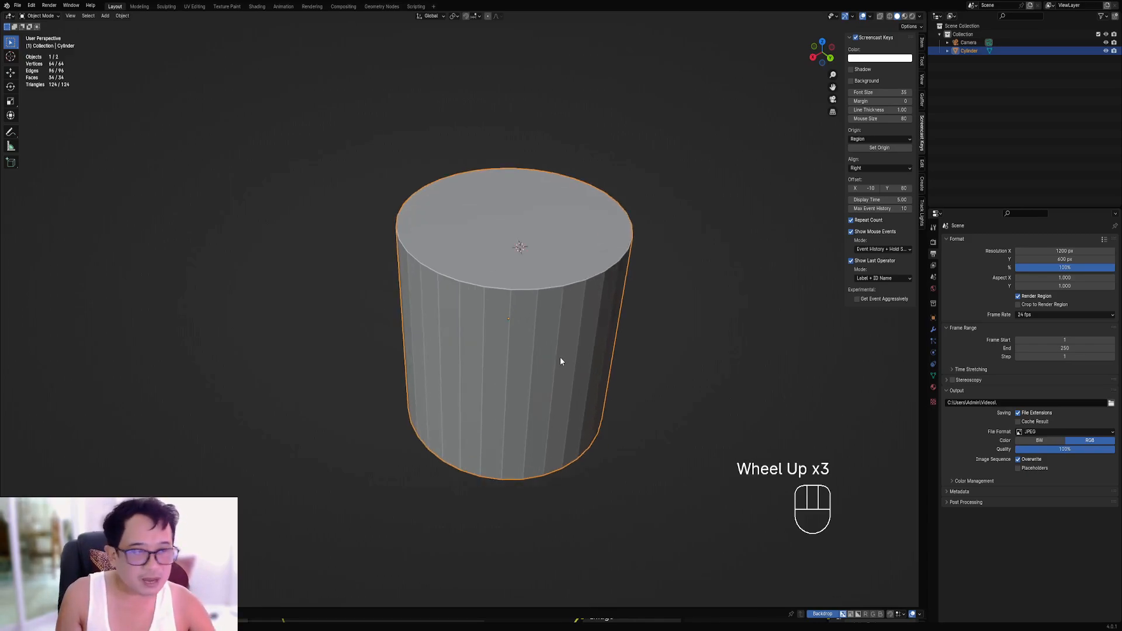
right_click(594, 324)
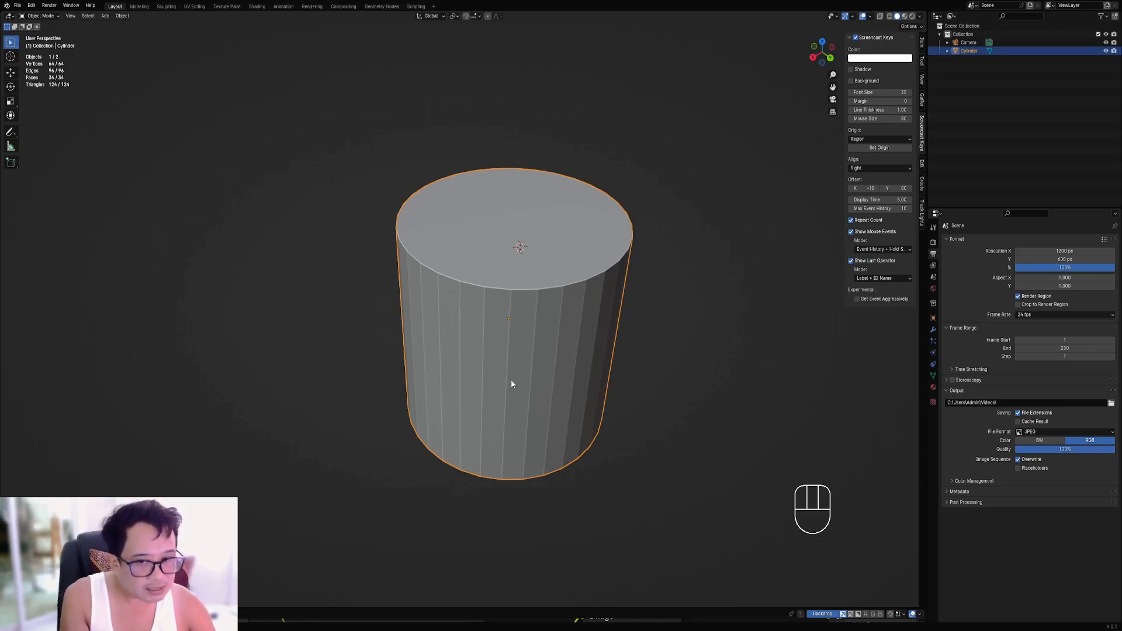
scroll(511, 376, down, 1)
scroll(510, 376, up, 1)
scroll(511, 377, down, 2)
scroll(511, 376, up, 1)
scroll(511, 376, down, 1)
scroll(510, 376, up, 2)
middle_drag(513, 373, 494, 305)
right_click(501, 295)
scroll(501, 296, down, 1)
scroll(494, 305, up, 1)
key(Tab)
key(Tab)
key(Tab)
key(Tab)
key(Tab)
scroll(487, 305, down, 1)
key(Tab)
key(Tab)
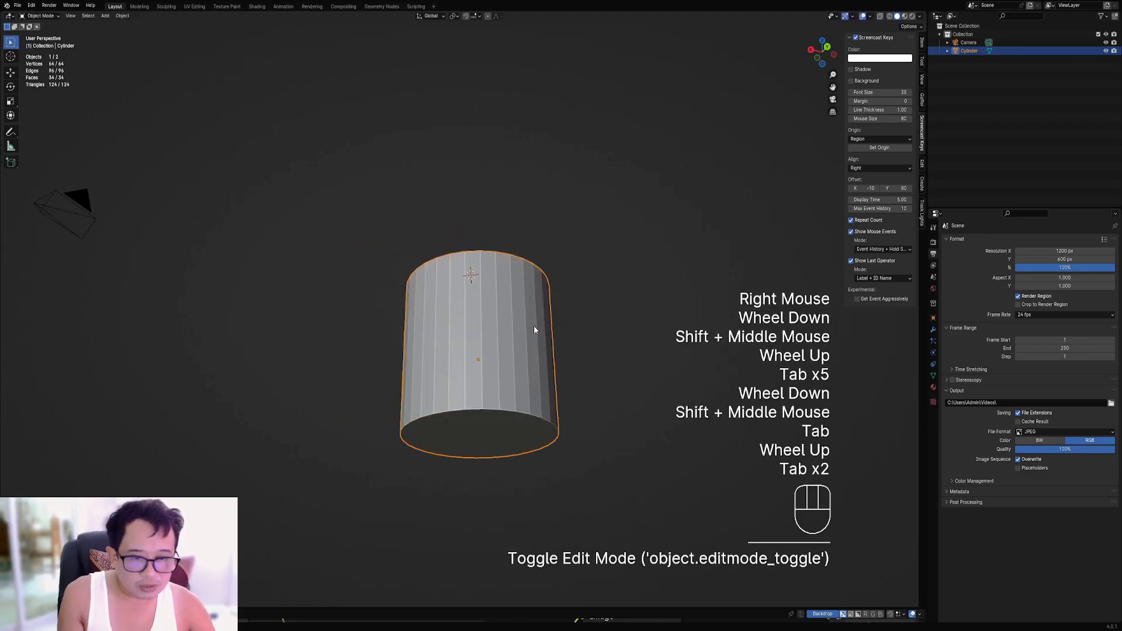
middle_drag(571, 384, 579, 429)
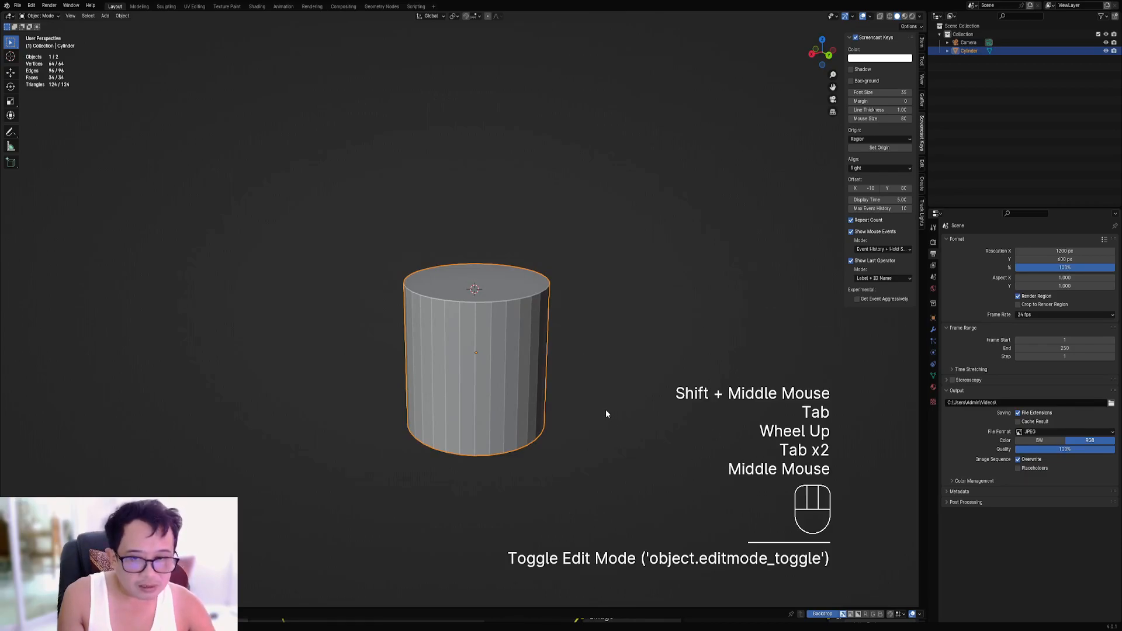
shift+middle_drag(483, 365, 551, 371)
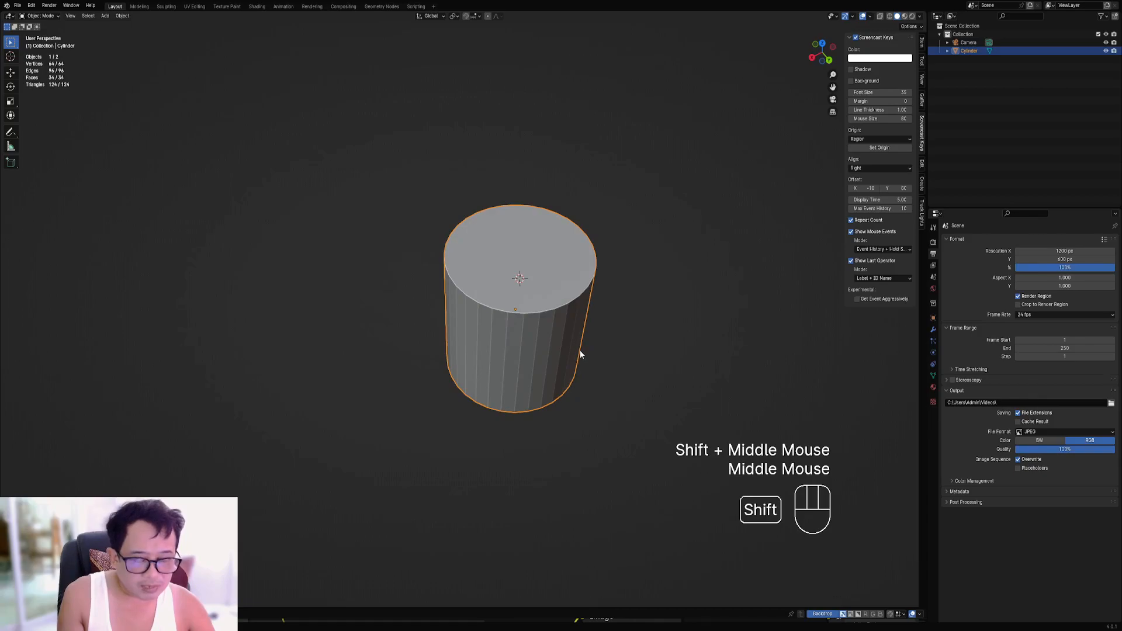
shift+middle_drag(581, 352, 556, 376)
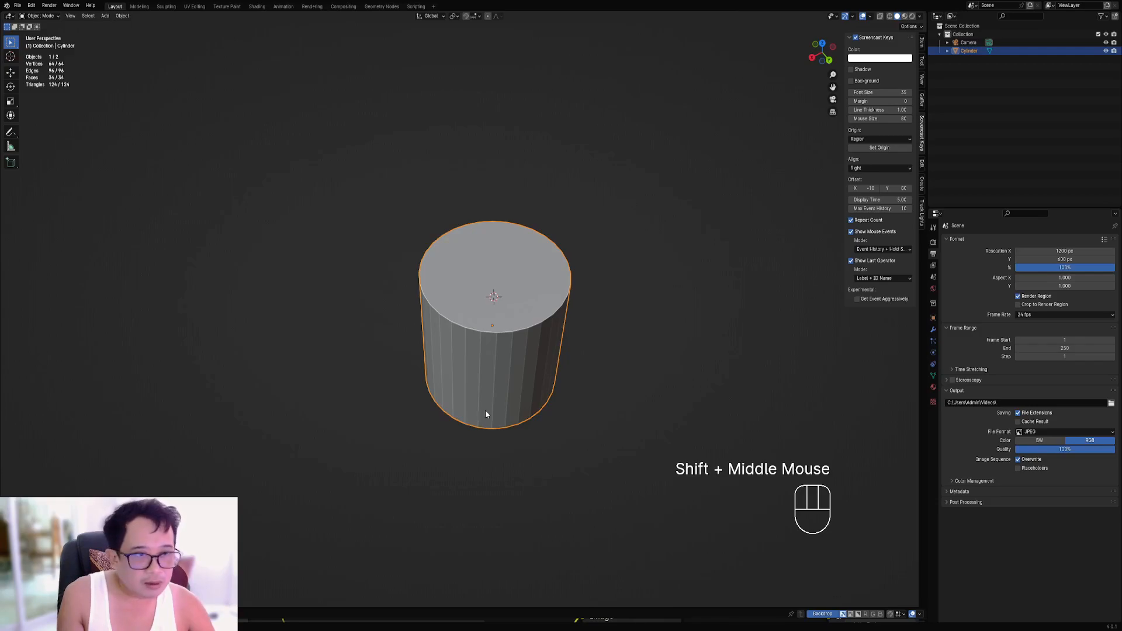
right_click(524, 385)
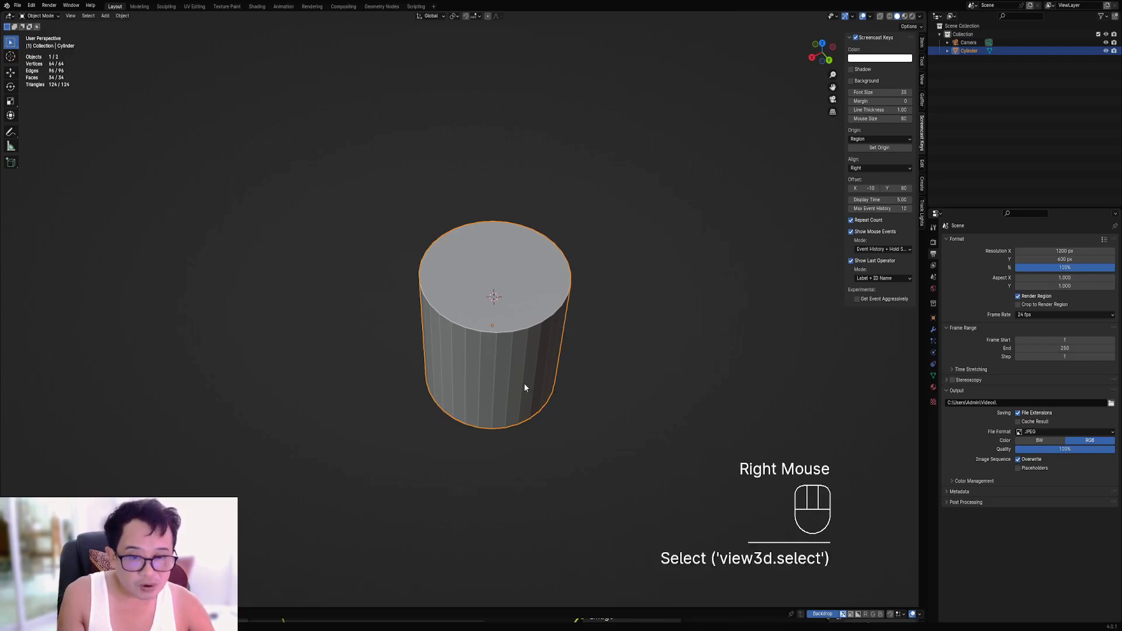
scroll(525, 385, down, 1)
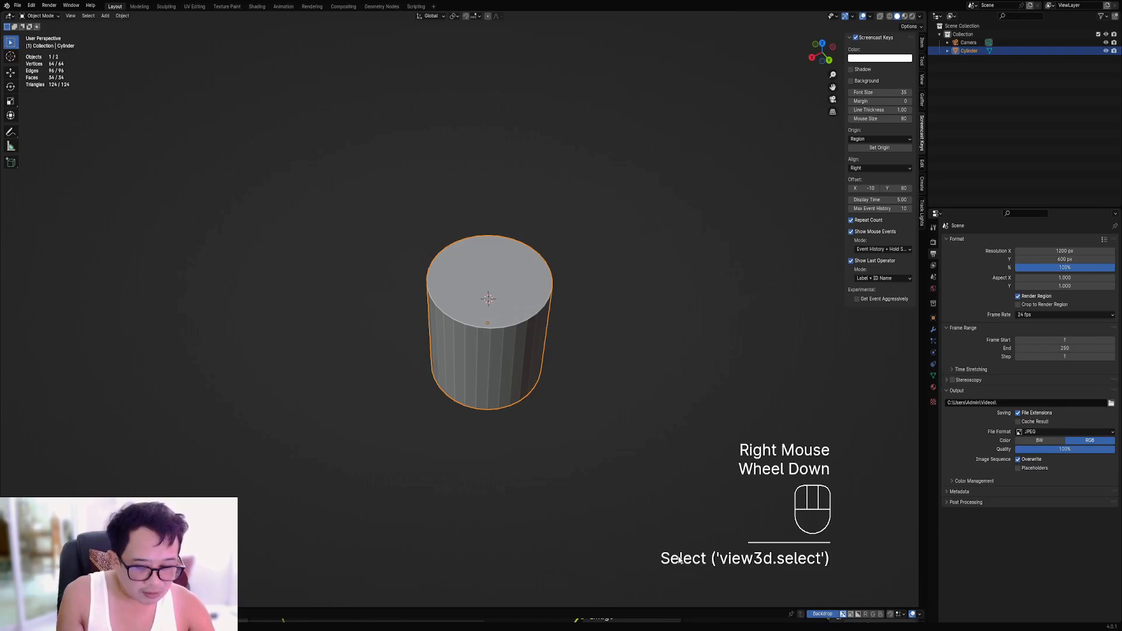
right_click(504, 330)
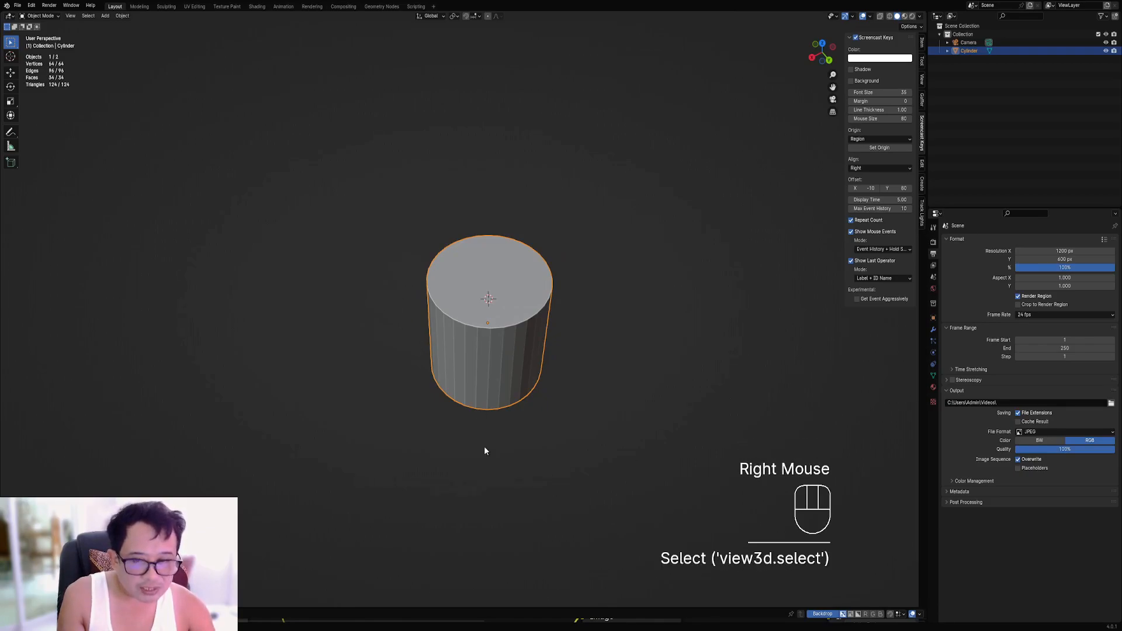
key(Tab)
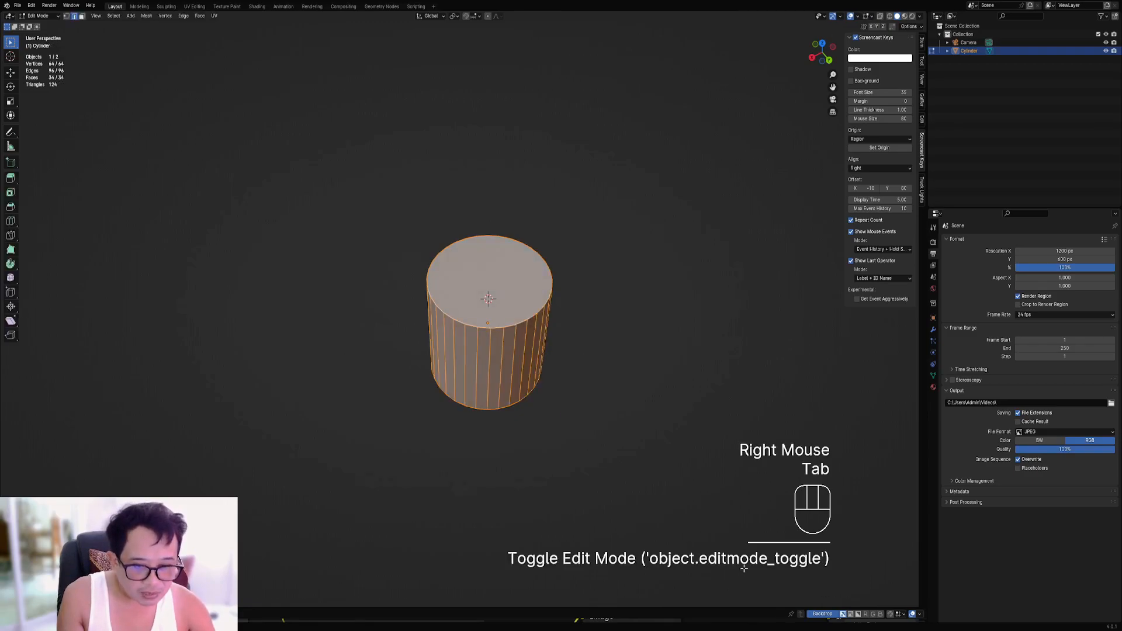
key(Tab)
key(Tab)
key(Tab)
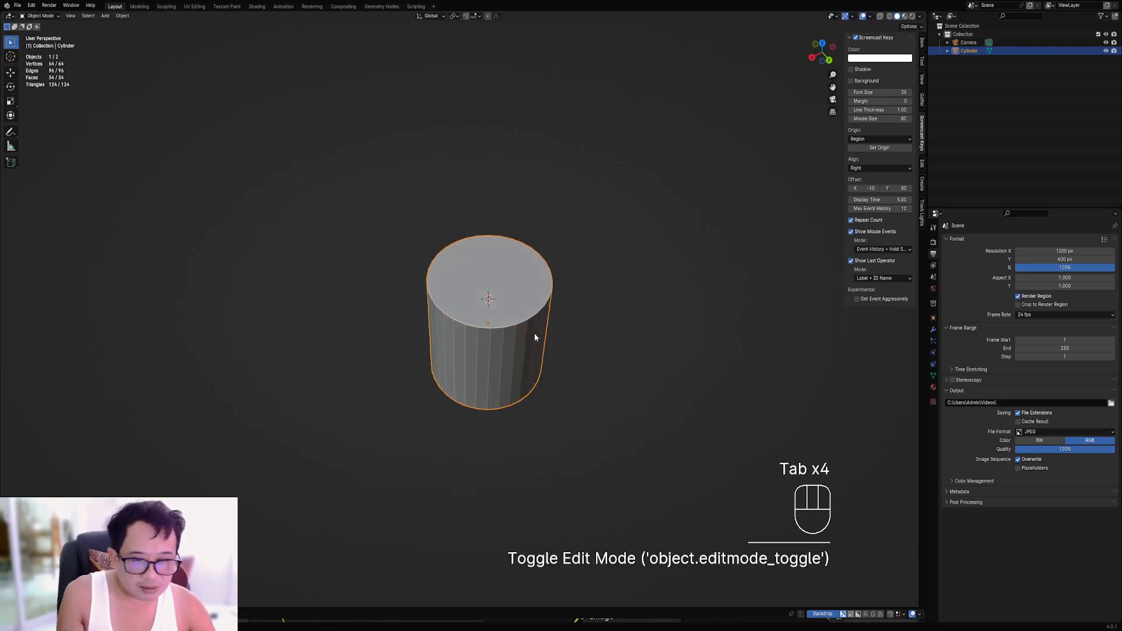
scroll(534, 338, down, 1)
scroll(534, 338, up, 2)
scroll(534, 338, down, 3)
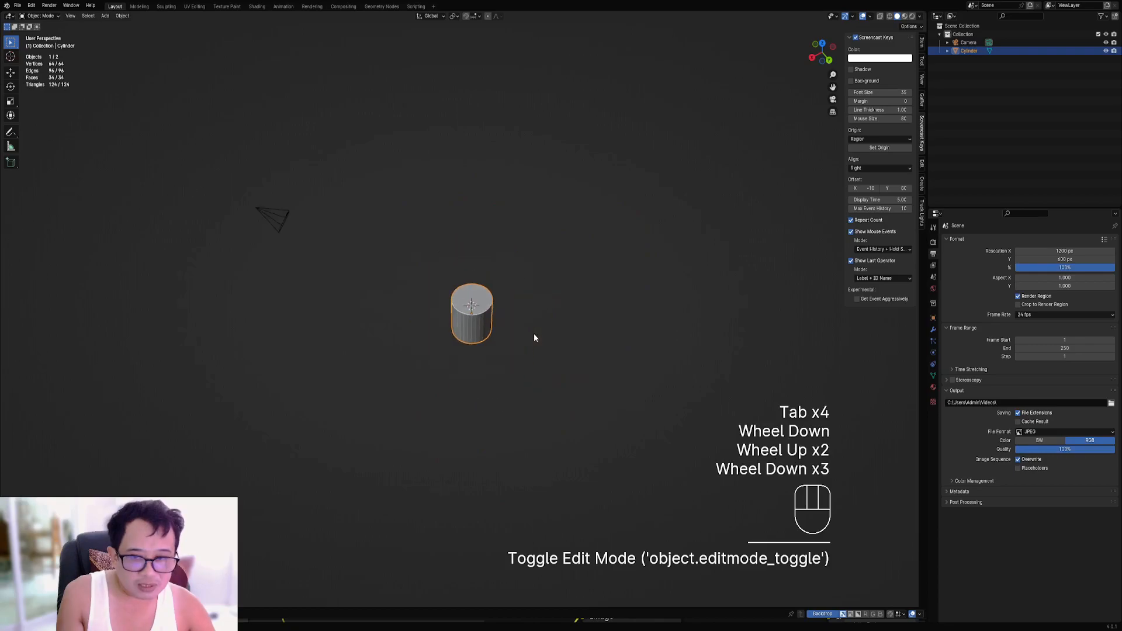
scroll(535, 338, up, 3)
middle_drag(535, 338, 613, 411)
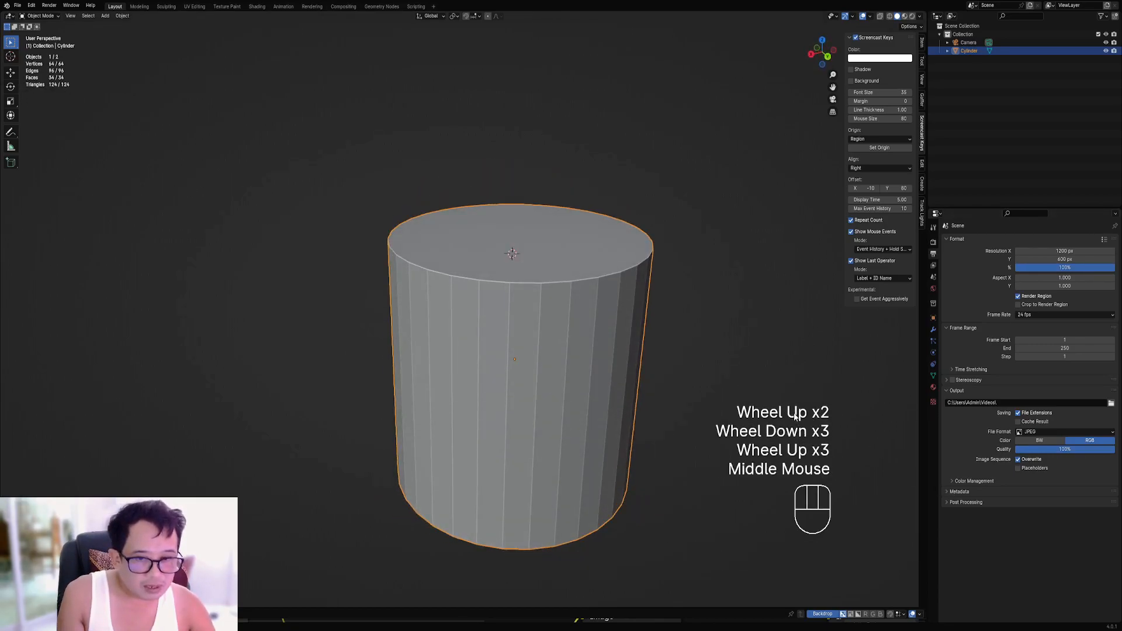
scroll(433, 379, down, 1)
scroll(433, 379, up, 2)
middle_drag(433, 379, 596, 373)
shift+scroll(536, 360, down, 1)
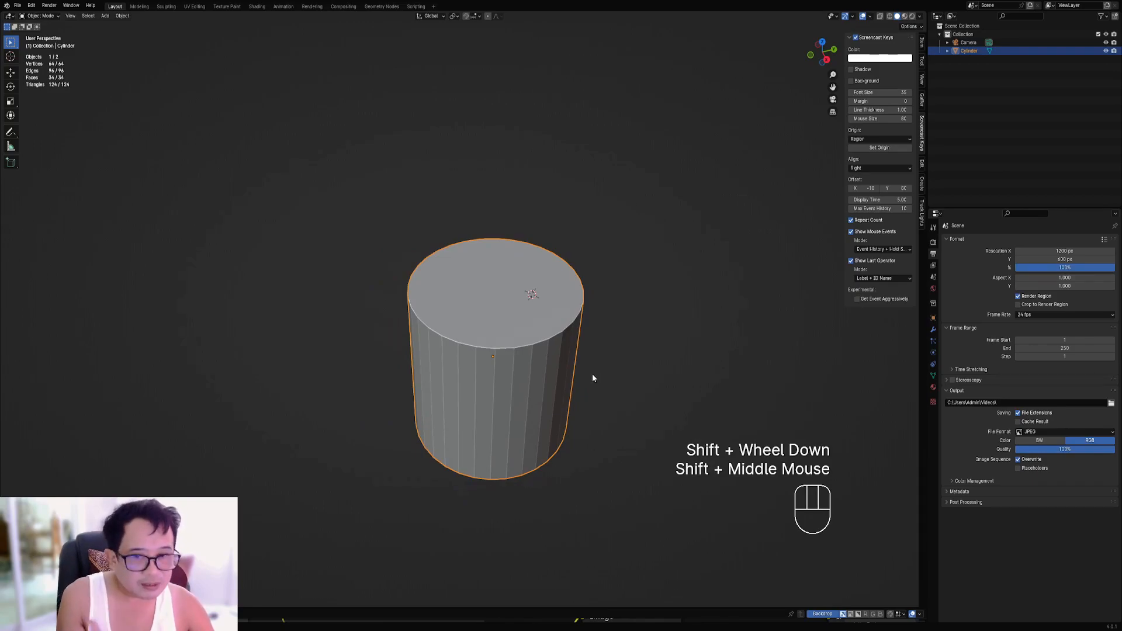
right_click(508, 380)
key(Tab)
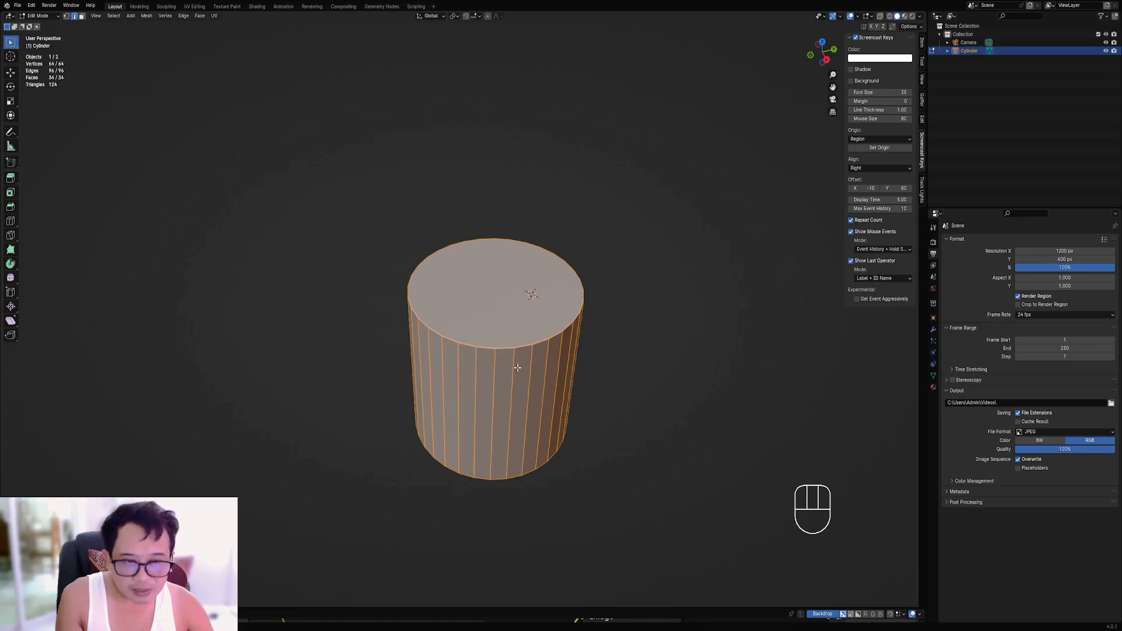
key(Tab)
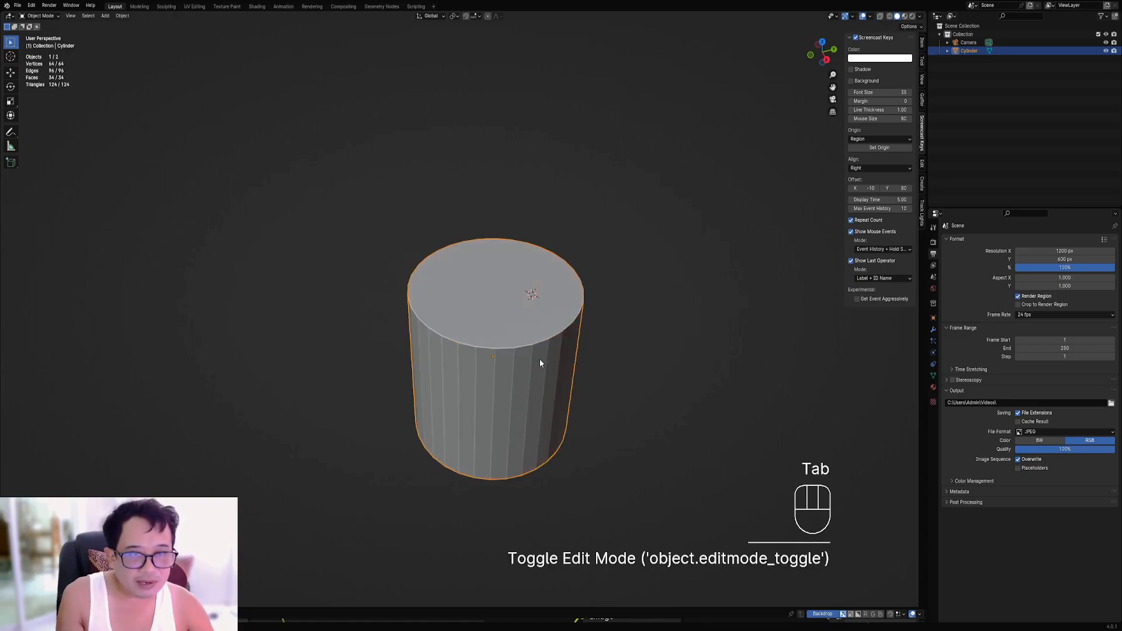
right_click(540, 363)
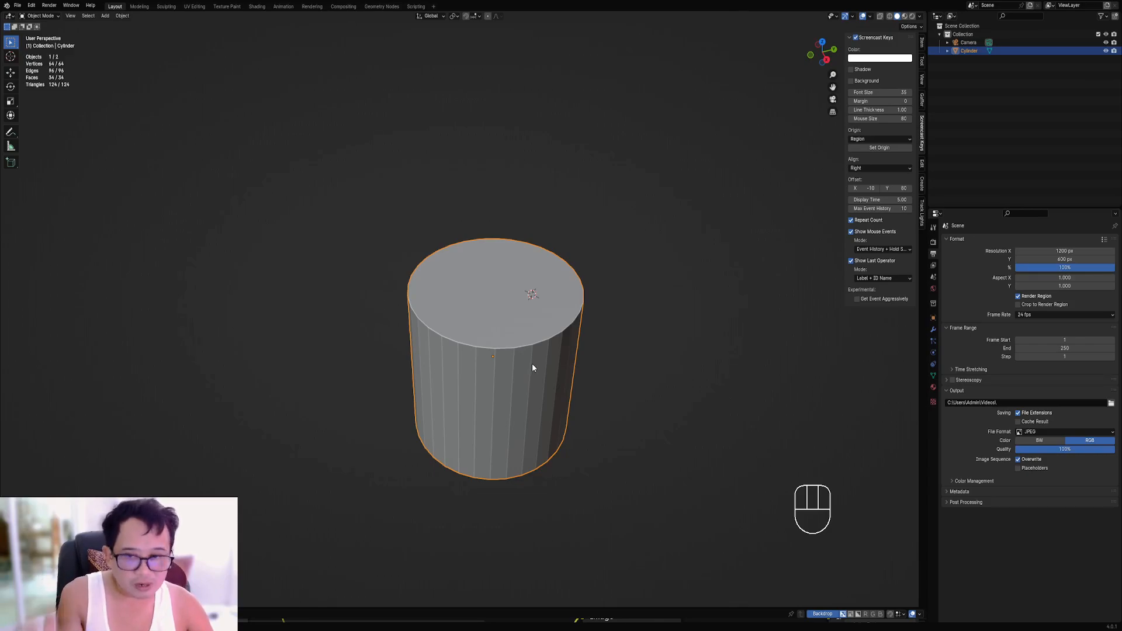
Snap the 3D cursor to the centre of the selected cylinder.
scroll(532, 367, down, 2)
middle_drag(531, 367, 574, 365)
key(shift+s)
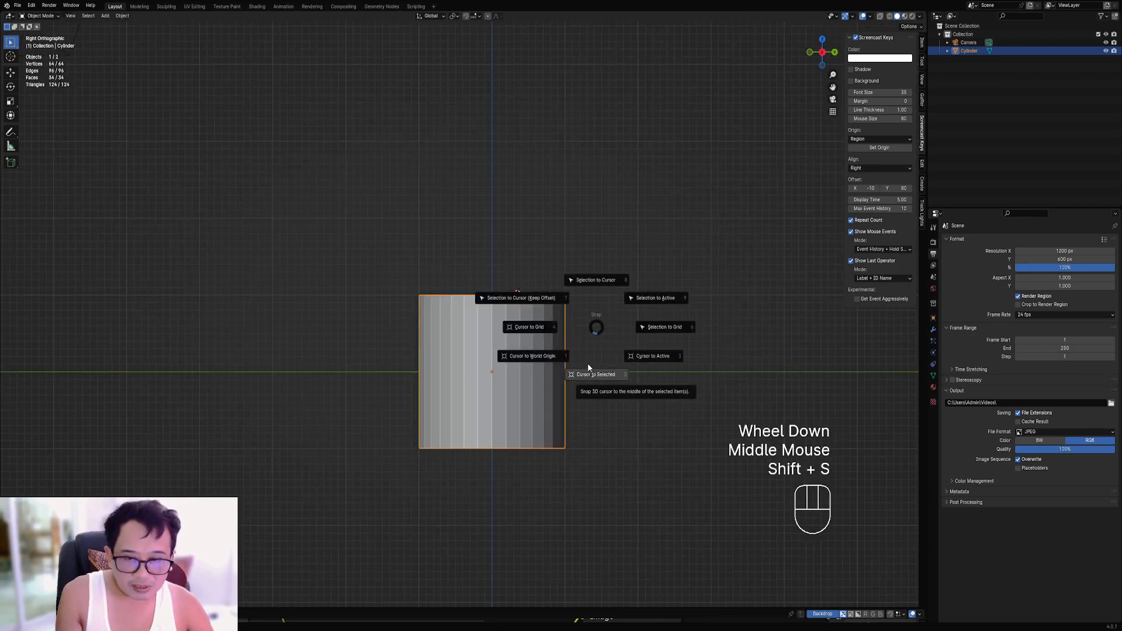
click(594, 377)
middle_drag(561, 337, 560, 362)
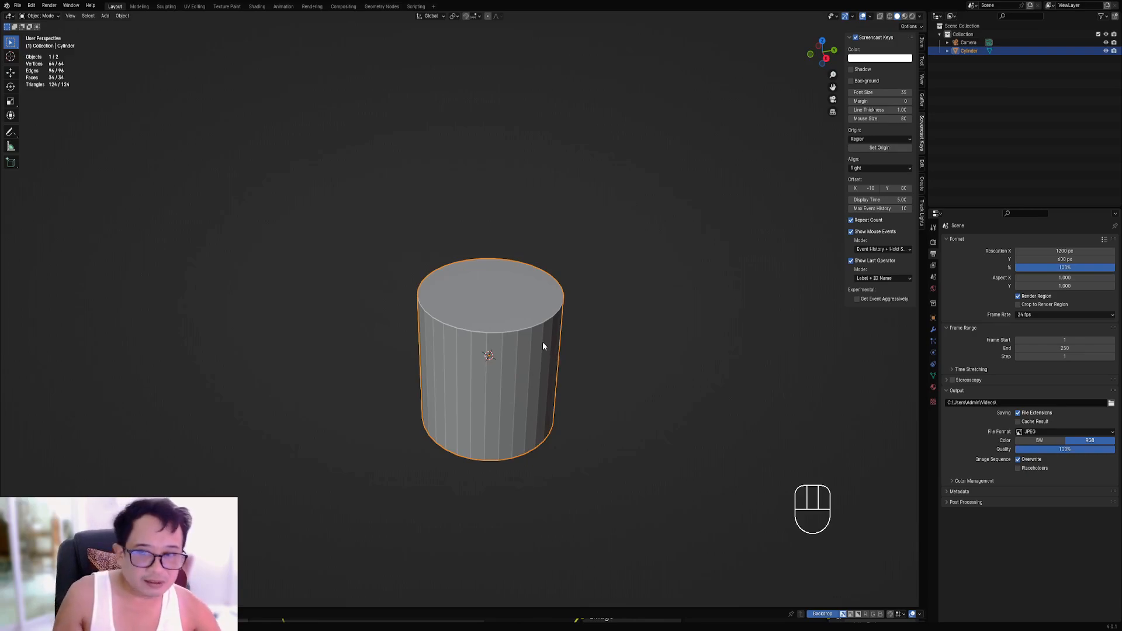
Enter Edit Mode on the cylinder with its whole mesh selected and bring up the Random Flow commands.
scroll(510, 298, up, 1)
scroll(504, 379, down, 1)
shift+middle_drag(503, 378, 484, 342)
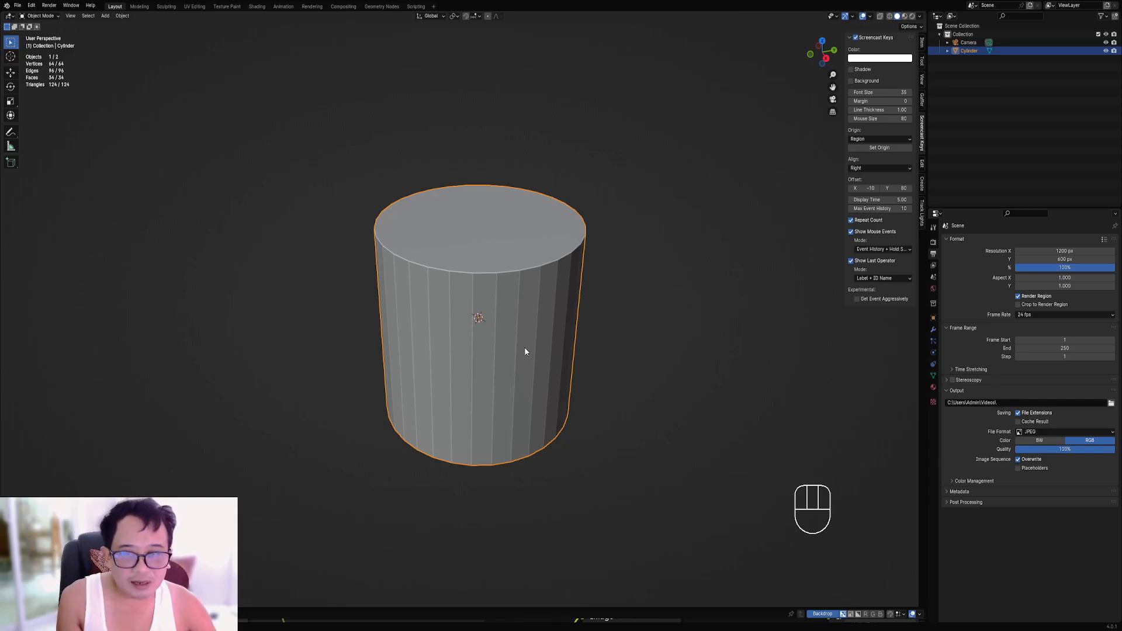
scroll(525, 351, down, 1)
scroll(546, 345, up, 2)
key(Tab)
middle_drag(545, 343, 544, 339)
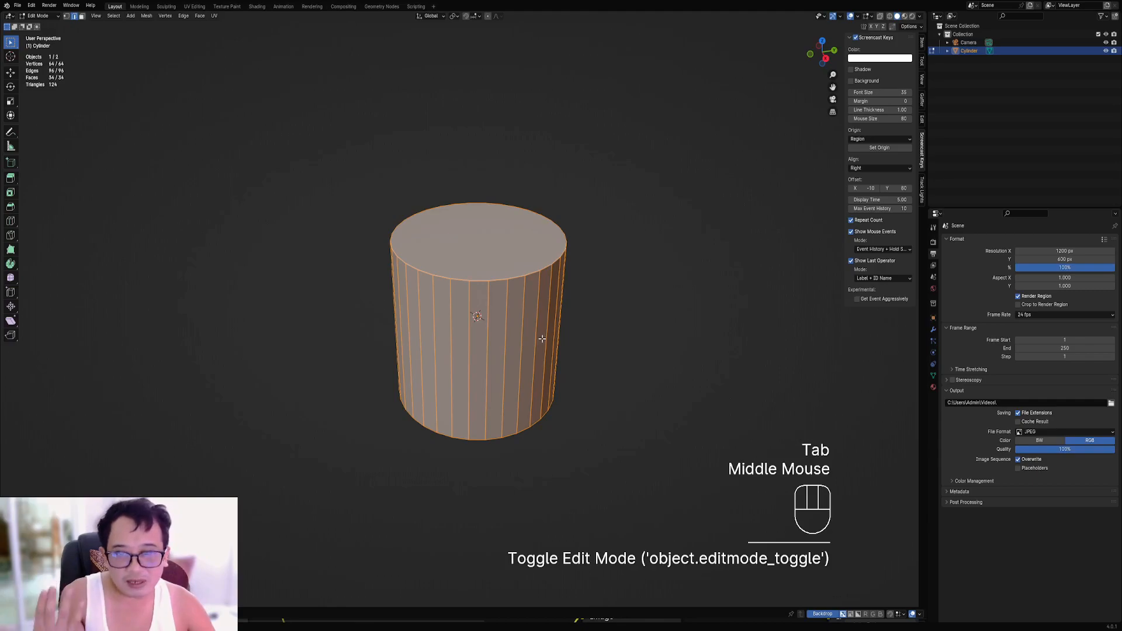
scroll(543, 336, down, 2)
scroll(545, 335, up, 1)
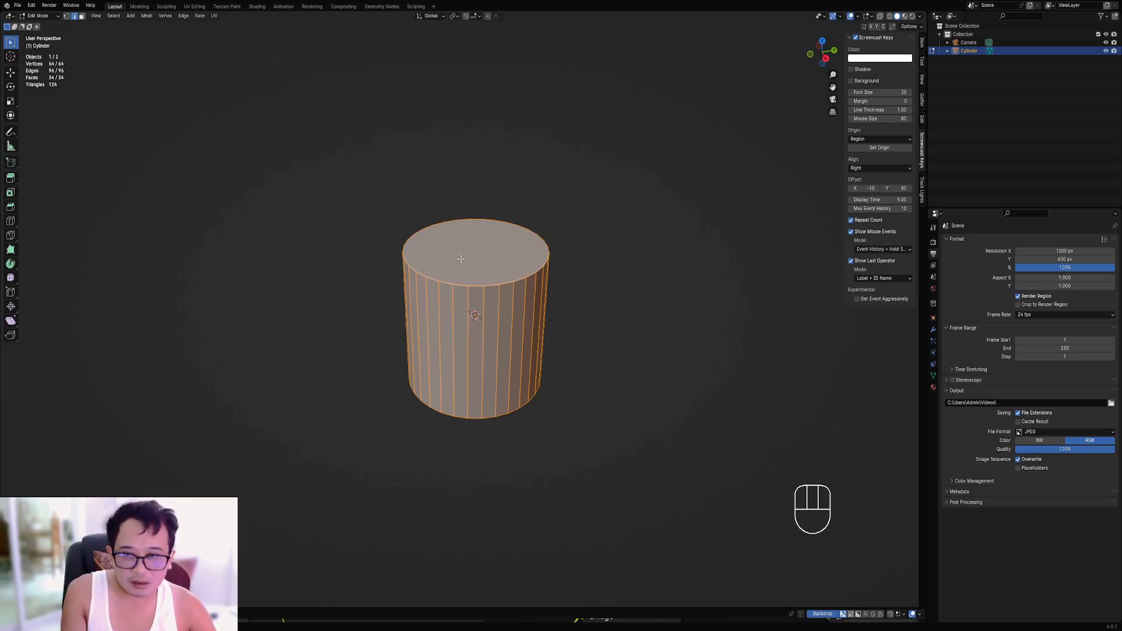
key(shift+q)
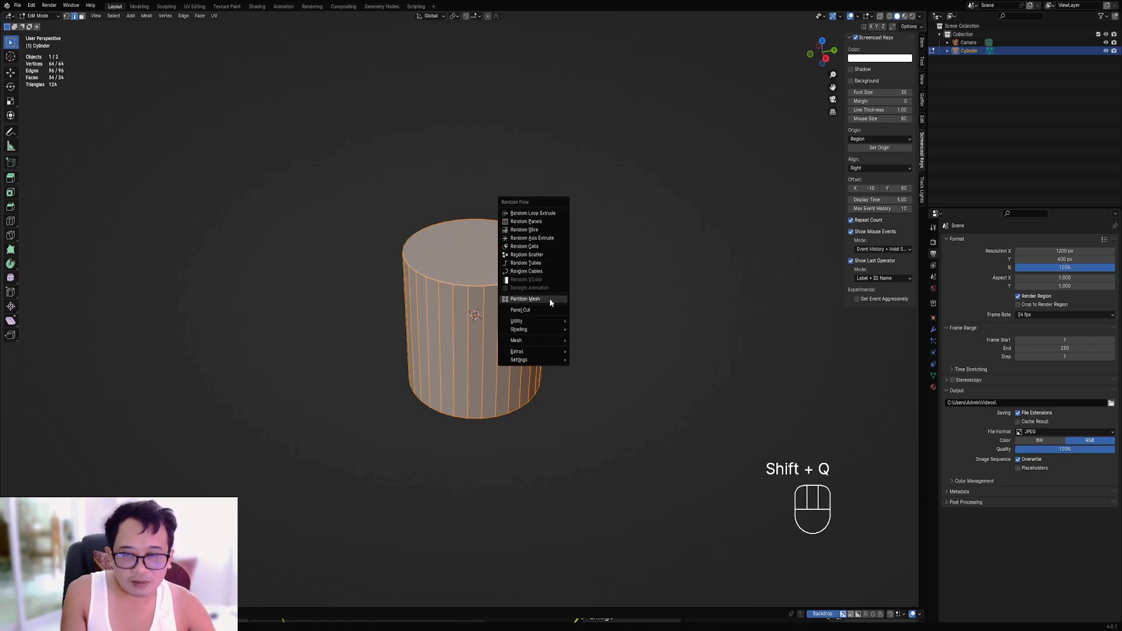
Stretch the cylinder's whole mesh along the Z axis to about twice its height.
scroll(643, 398, down, 2)
middle_drag(643, 397, 619, 353)
scroll(619, 353, up, 2)
key(s)
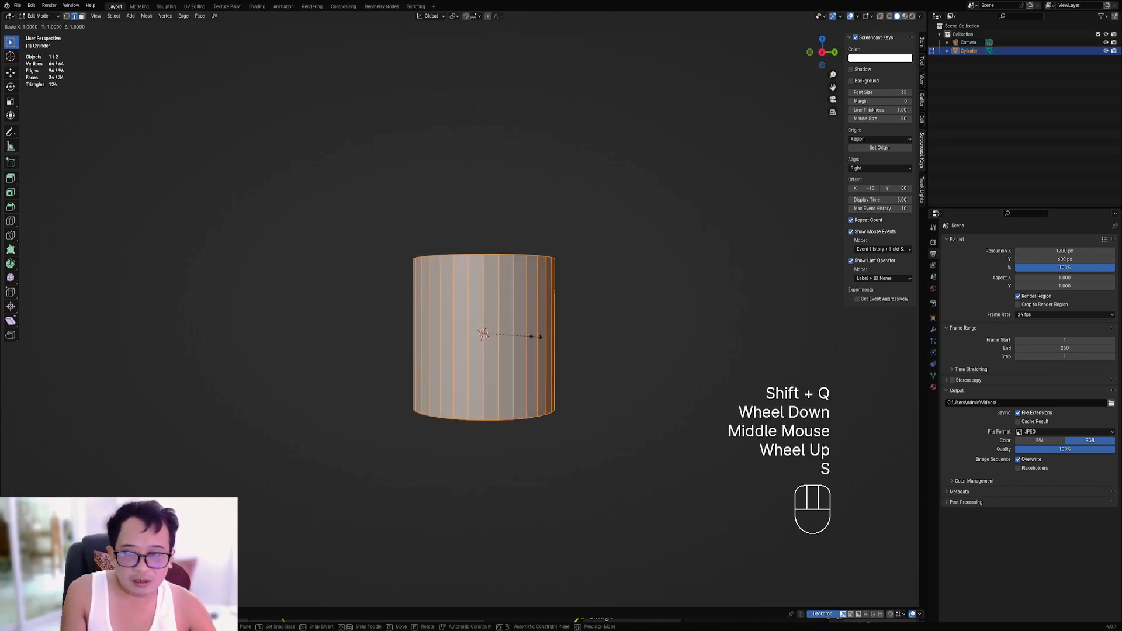
key(z)
click(599, 315)
middle_drag(543, 257, 555, 292)
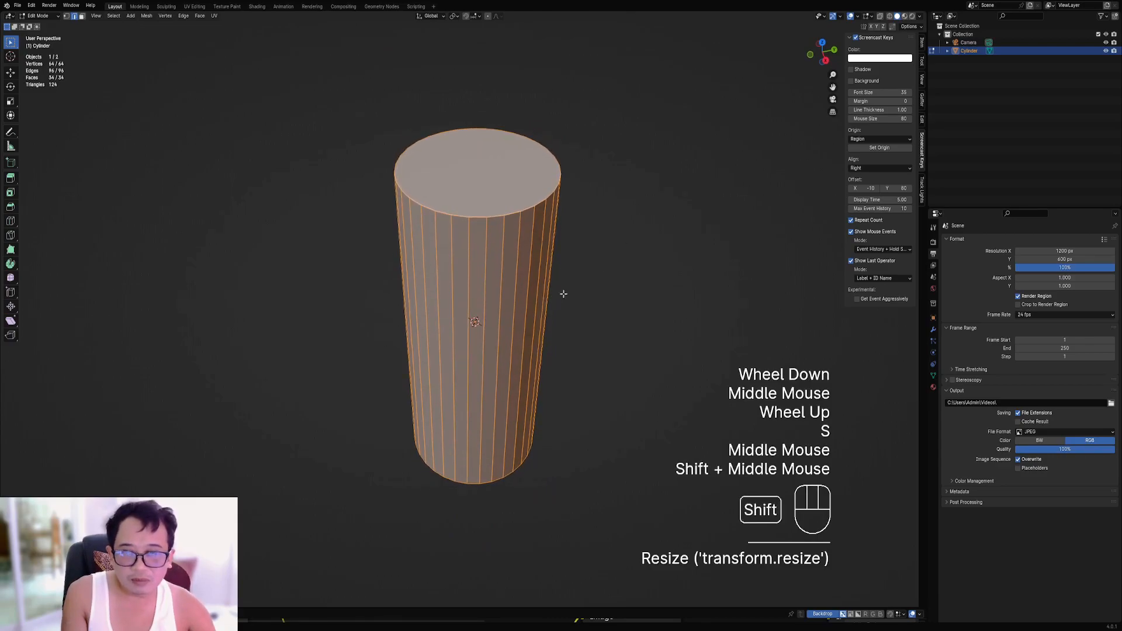
Add 21 evenly spaced horizontal loop cuts along the cylinder's height.
middle_drag(570, 355, 549, 340)
key(ctrl+r)
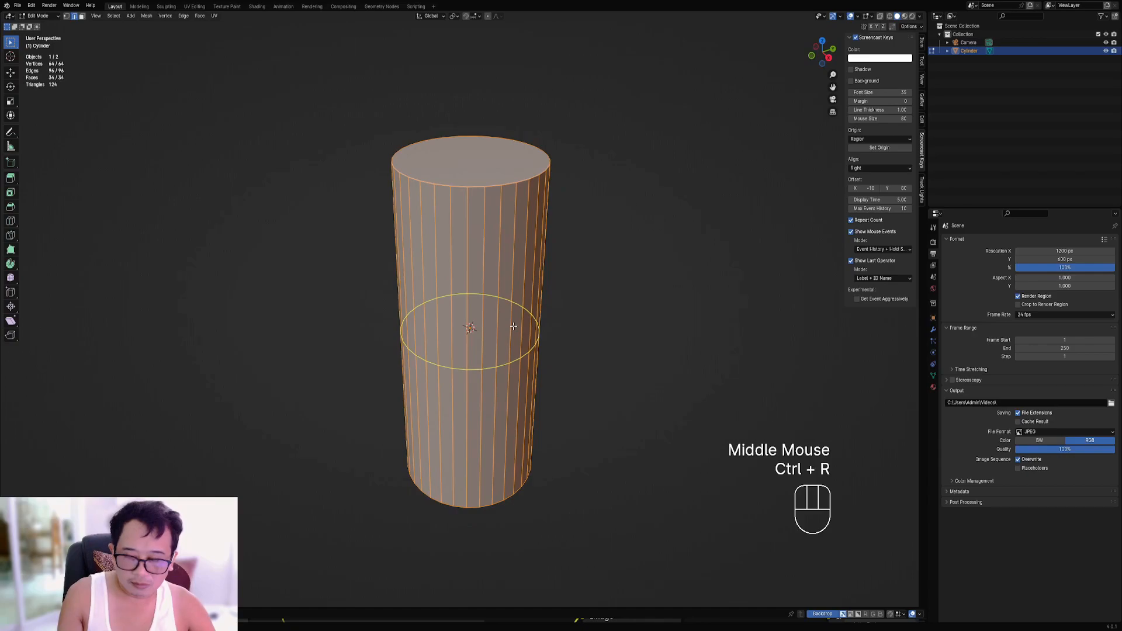
text(21)
click(514, 327)
right_click(546, 346)
alt+middle_drag(546, 345, 505, 268)
scroll(588, 332, down, 1)
scroll(515, 222, down, 1)
Select the cylinder's upper cap face in face mode and return to Object Mode.
key(3)
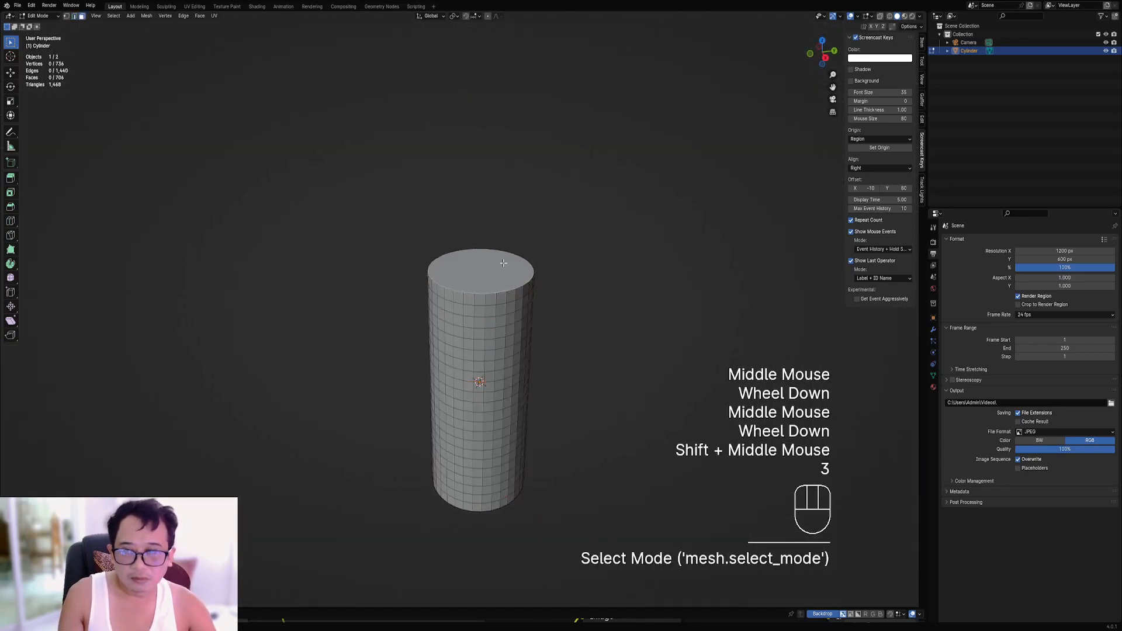
right_click(501, 256)
key(shift+s)
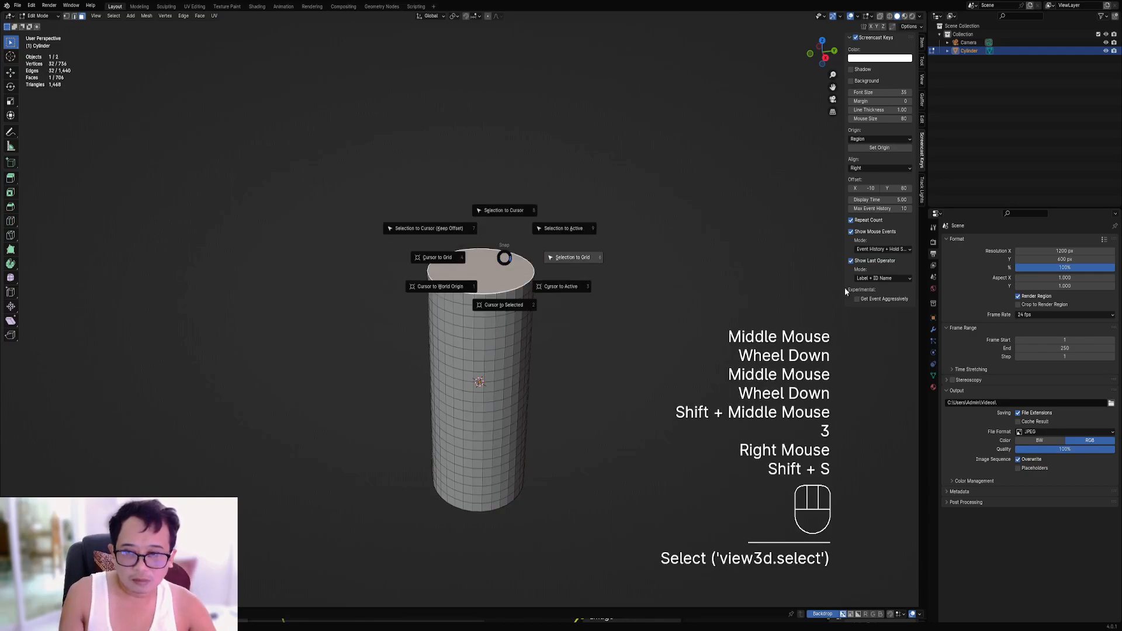
key(Tab)
scroll(554, 321, down, 1)
shift+middle_drag(549, 314, 545, 307)
scroll(545, 308, up, 2)
Try adding a default cylinder at the 3D cursor, and delete it.
key(shift+a)
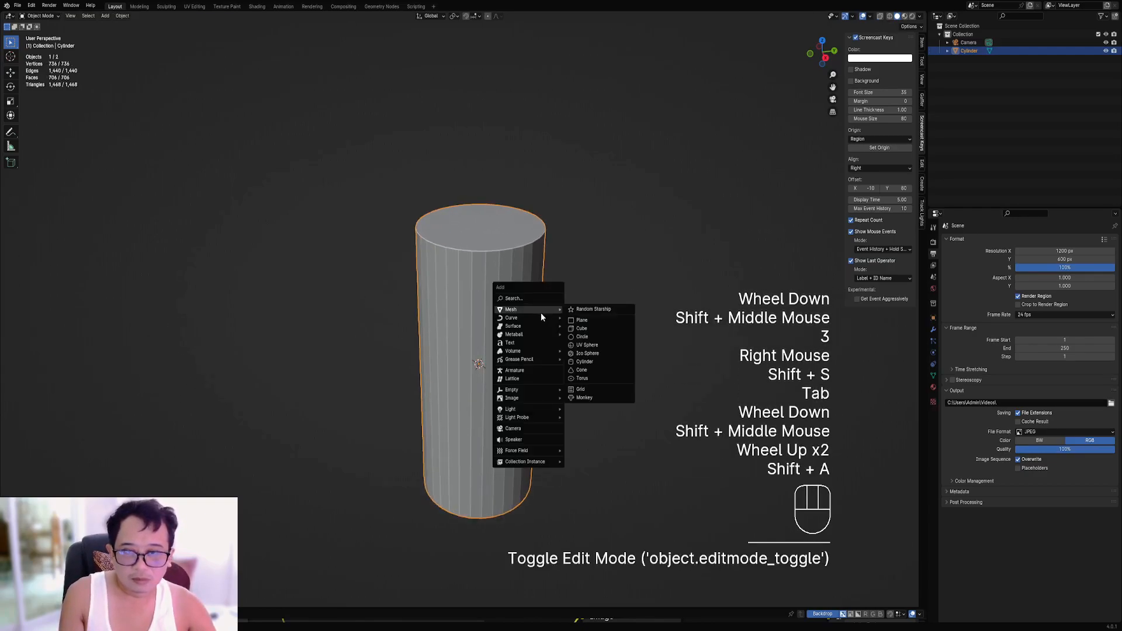
mouse_move(521, 311)
click(590, 363)
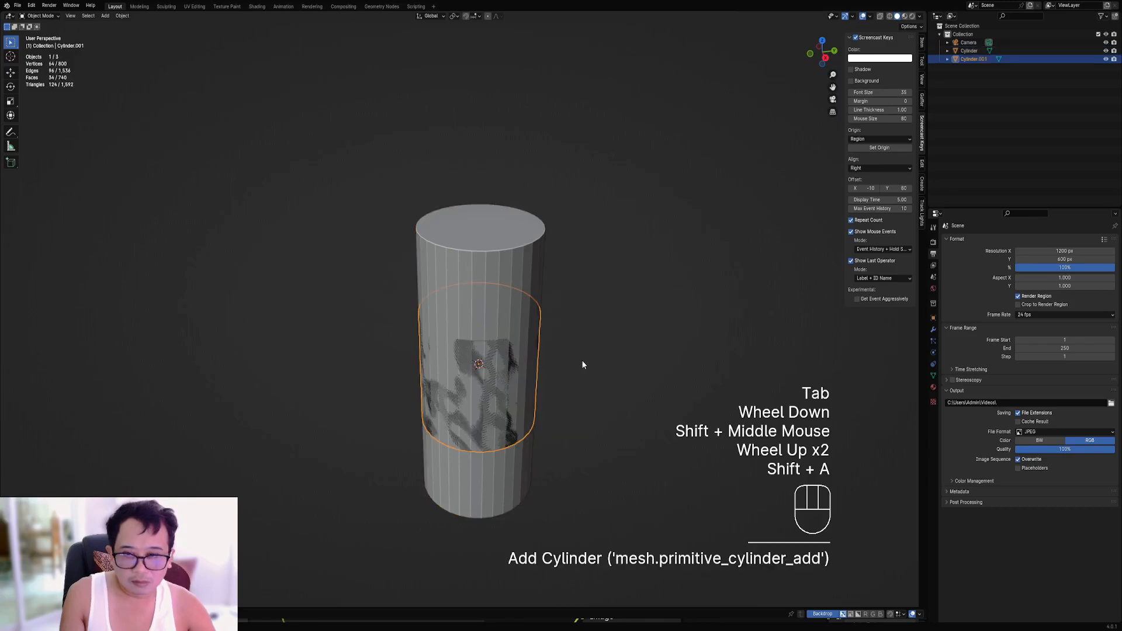
scroll(539, 366, down, 1)
key(Tab)
scroll(538, 366, down, 1)
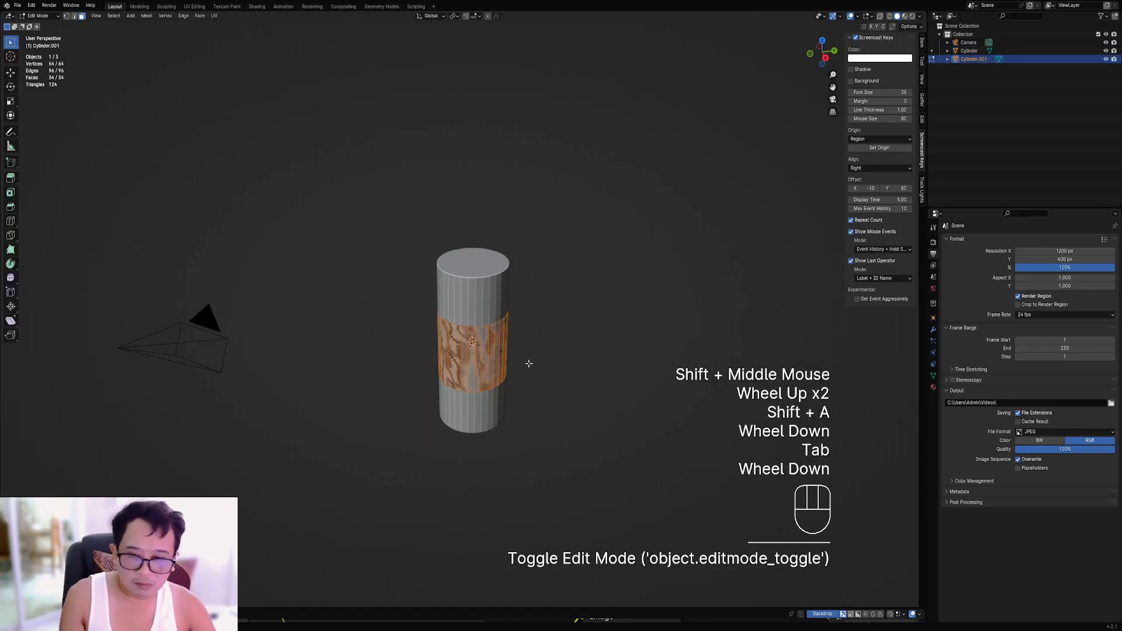
key(Tab)
key(x)
click(529, 361)
Add a new cylinder with 8 vertices at the 3D cursor.
key(shift+a)
mouse_move(528, 344)
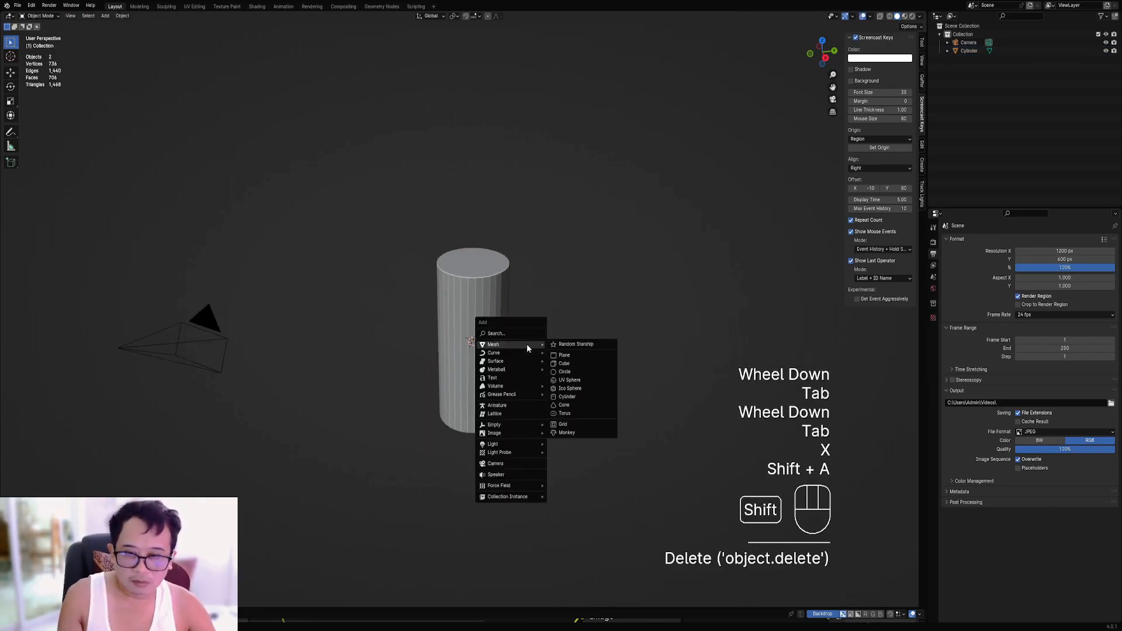
click(567, 397)
key(F9)
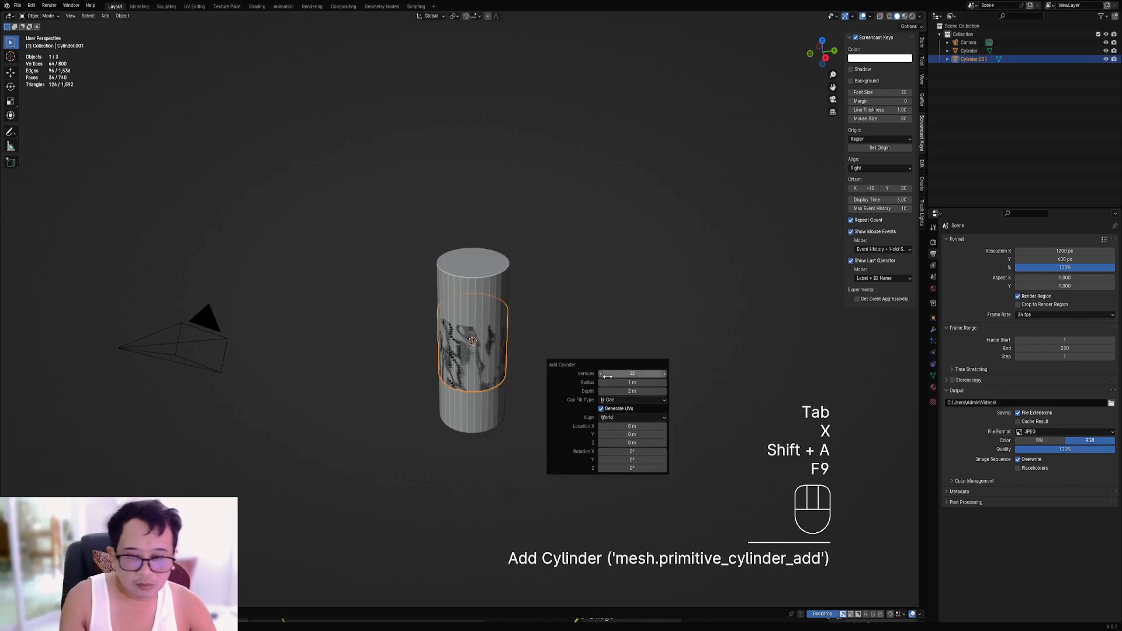
click(616, 374)
text(8)
key(Return)
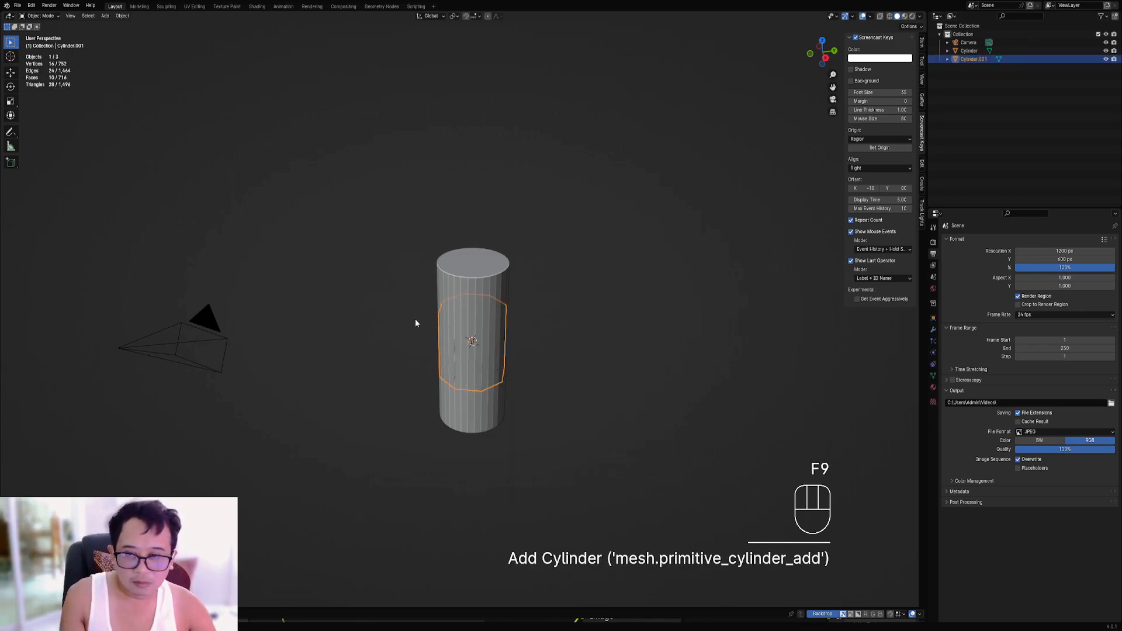
Scale the octagonal cylinder's whole mesh wider, and stretch it along Z until it encloses the tall cylinder.
key(Tab)
key(a)
key(s)
key(s)
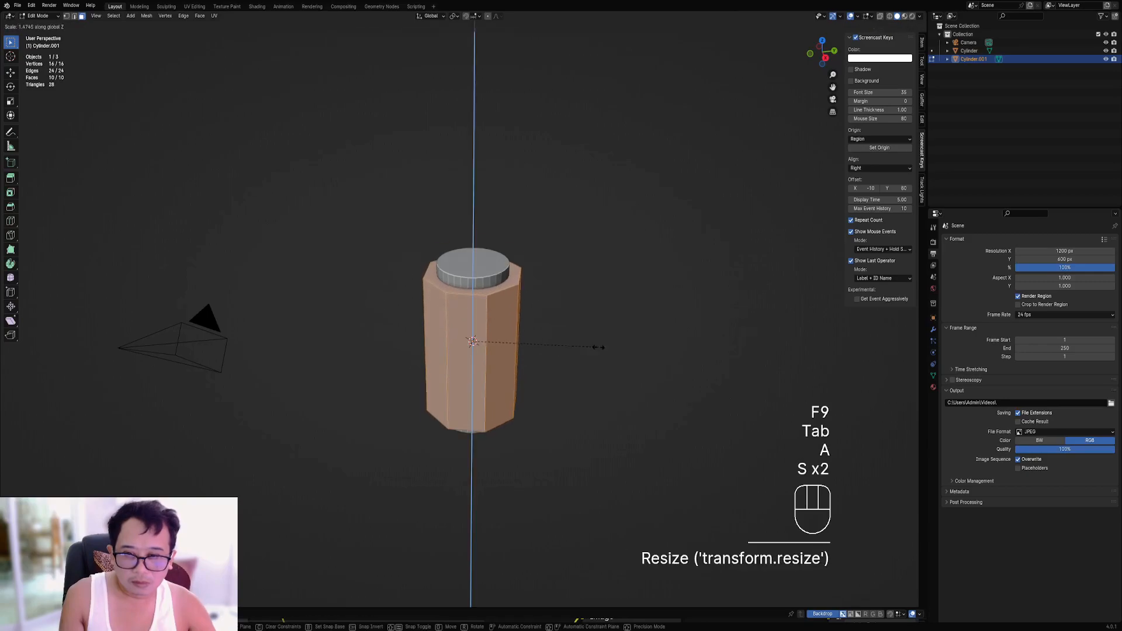
Cut a loop around the octagonal cylinder's middle and bevel it into a wide band of faces.
middle_drag(649, 339, 553, 342)
key(ctrl+r)
key(ctrl+b)
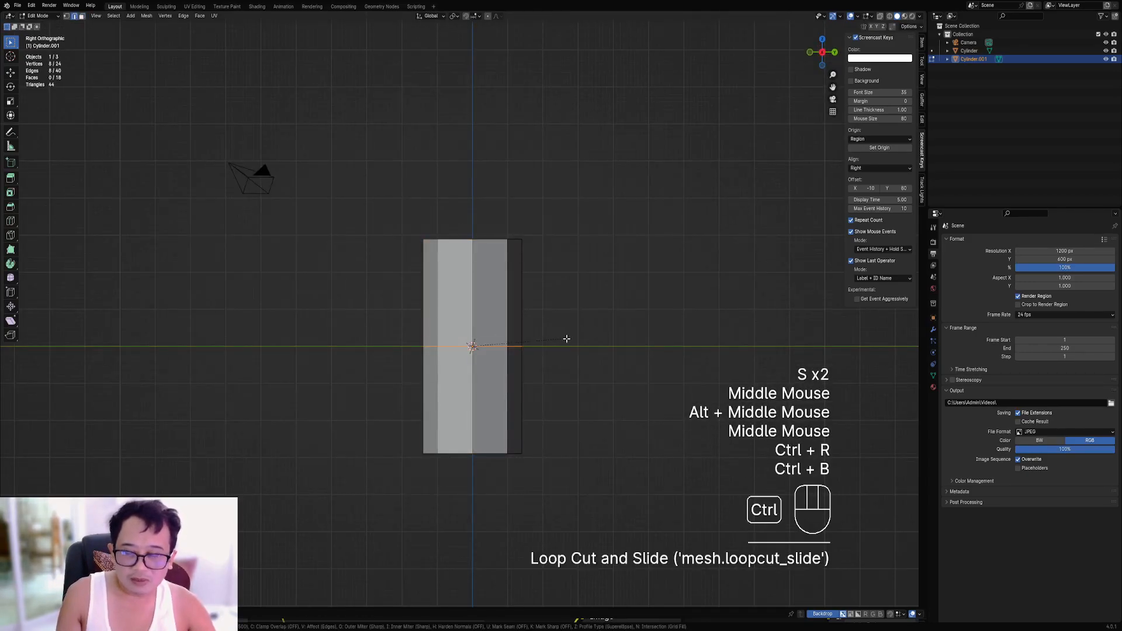
click(630, 326)
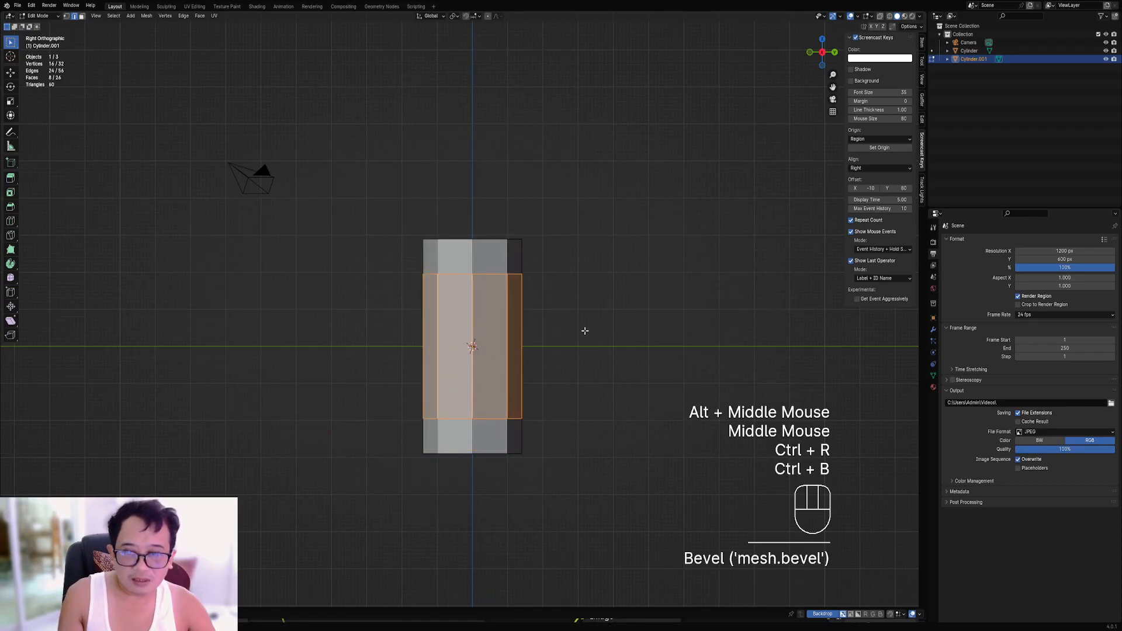
Delete the faces of the middle band, leaving only the two octagonal end pieces.
key(x)
click(585, 334)
middle_drag(585, 334, 494, 308)
key(a)
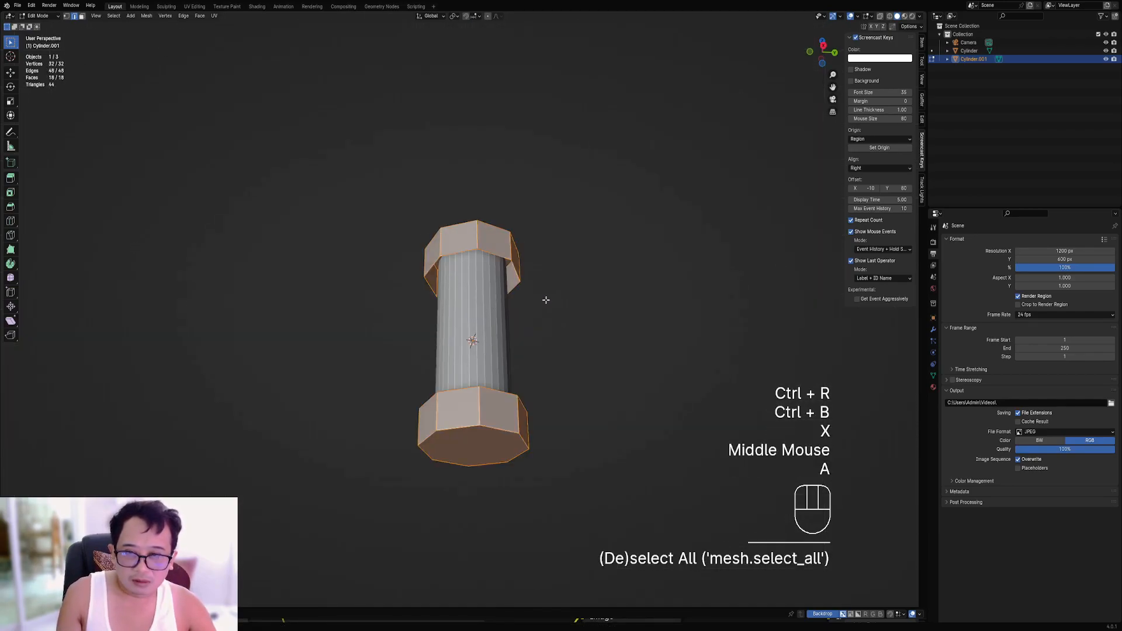
key(g)
click(544, 301)
key(ctrl+z)
Fill the open inner sides of both octagonal end pieces with faces.
key(a)
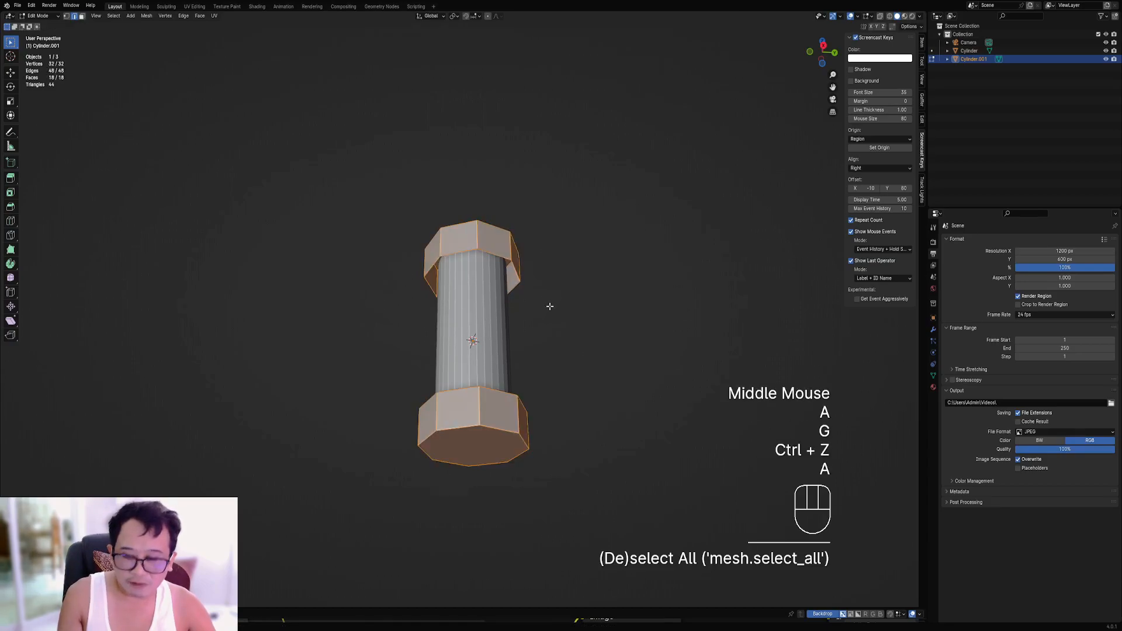
key(f)
middle_drag(580, 281, 569, 310)
Make the tall inner cylinder thinner by shrinking its whole mesh with Shrink/Fatten.
key(Tab)
right_click(501, 325)
key(Tab)
scroll(554, 318, up, 1)
key(a)
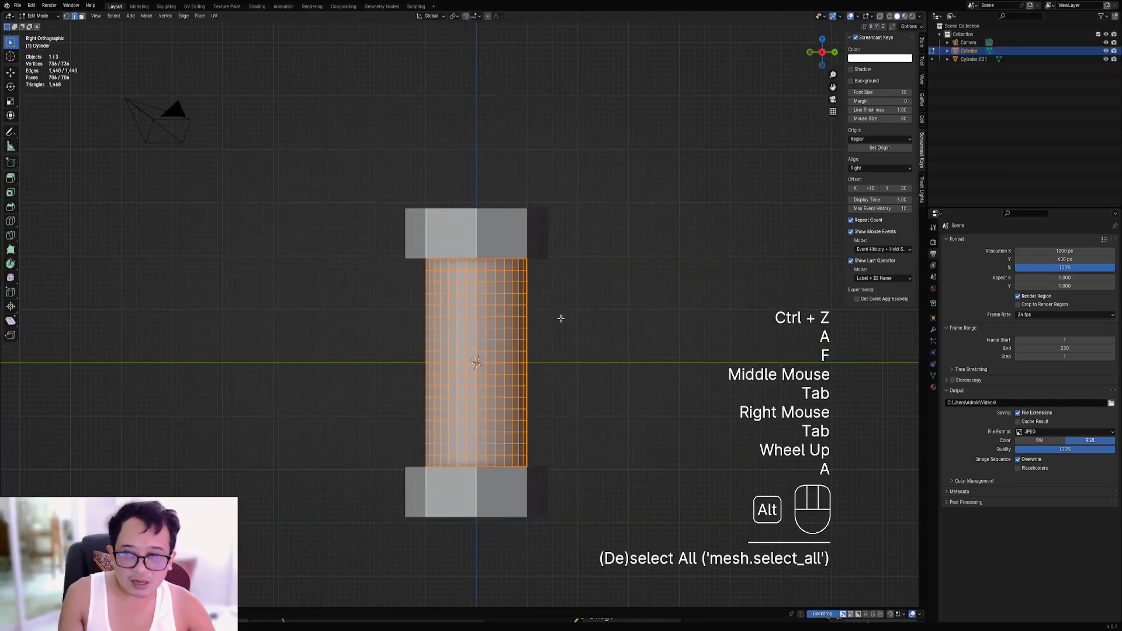
key(alt+s)
key(Tab)
Shrink the whole mesh of the octagonal end pieces with Shrink/Fatten and return to Object Mode.
right_click(532, 247)
middle_drag(532, 248, 584, 310)
key(Tab)
key(a)
key(alt+s)
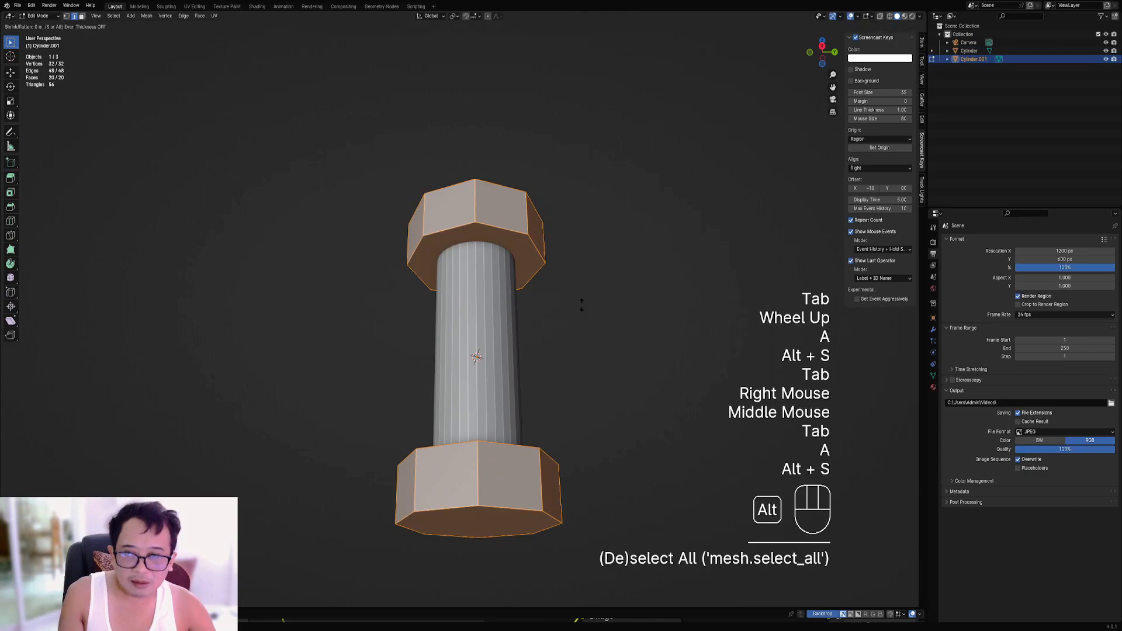
key(Tab)
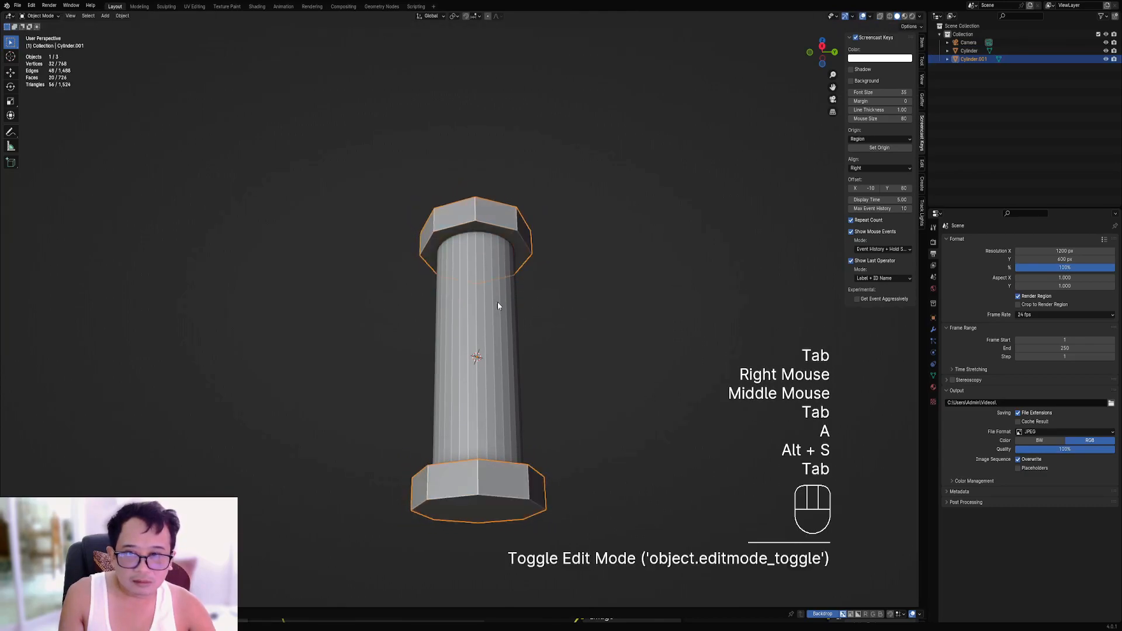
Give the tall inner cylinder smooth shading.
right_click(500, 302)
key(shift+ctrl+x)
click(488, 412)
mouse_move(498, 277)
alt+middle_down()
mouse_move(507, 330)
mouse_move(503, 319)
alt+middle_up()
scroll(507, 322, up, 2)
scroll(504, 313, down, 2)
Set the Screencast Keys maximum event history to 20 and try it by zooming in the viewport.
click(880, 208)
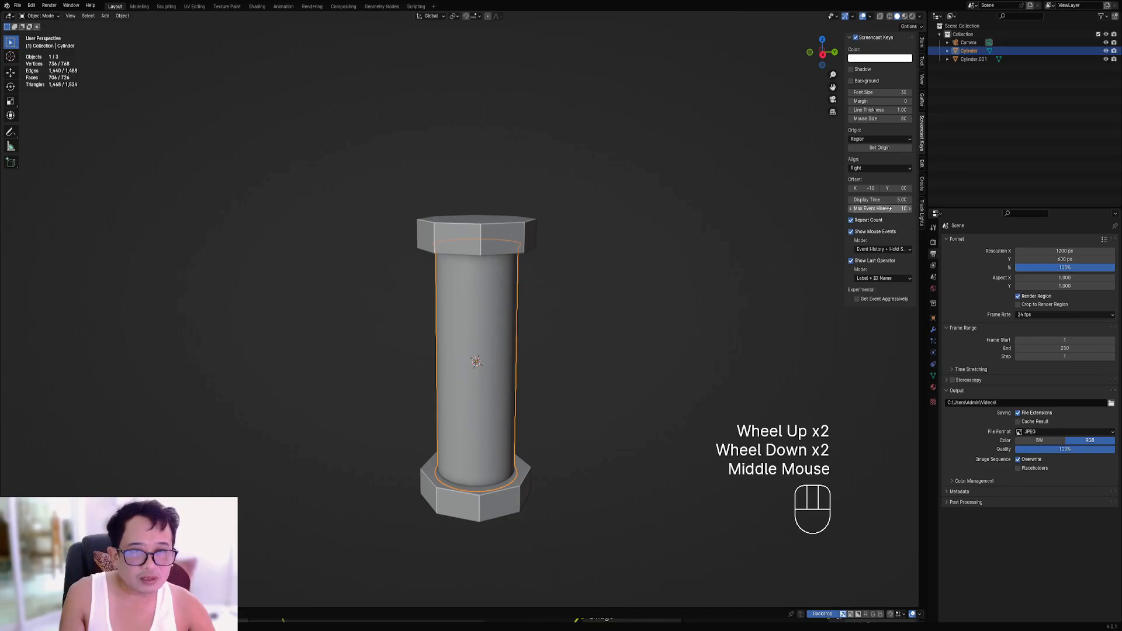
text(20)
click(528, 360)
scroll(528, 360, down, 1)
scroll(511, 343, up, 3)
scroll(518, 344, up, 1)
scroll(518, 343, down, 2)
scroll(518, 342, down, 1)
scroll(518, 342, up, 4)
scroll(521, 343, down, 3)
scroll(522, 344, up, 1)
scroll(521, 344, up, 3)
scroll(523, 343, down, 3)
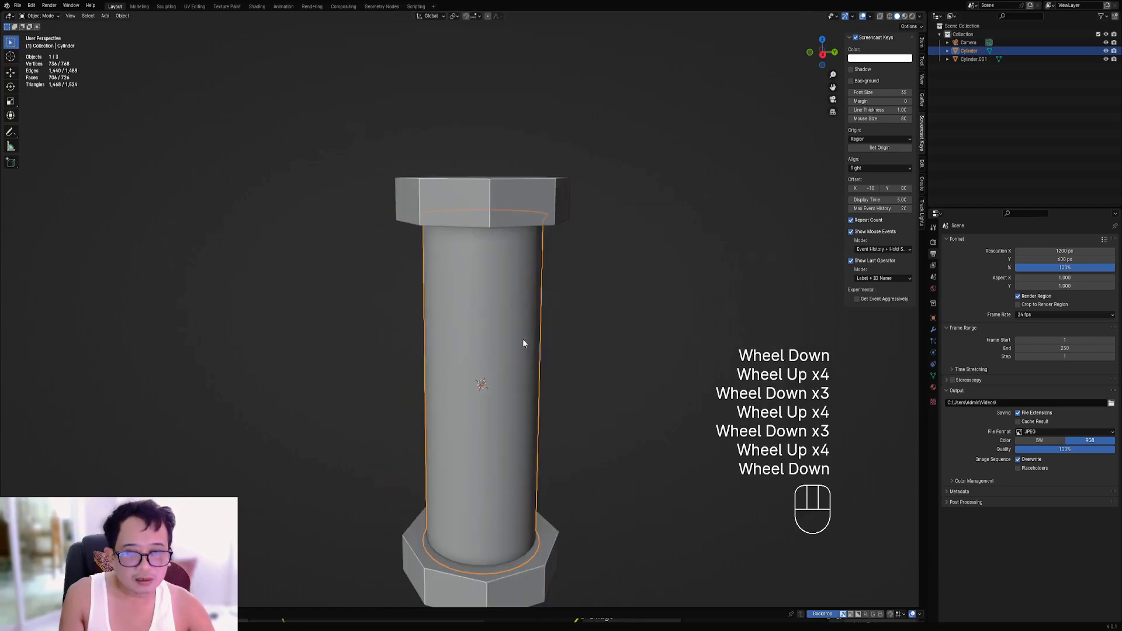
scroll(523, 343, up, 3)
scroll(523, 342, up, 1)
scroll(524, 342, down, 3)
scroll(524, 341, up, 3)
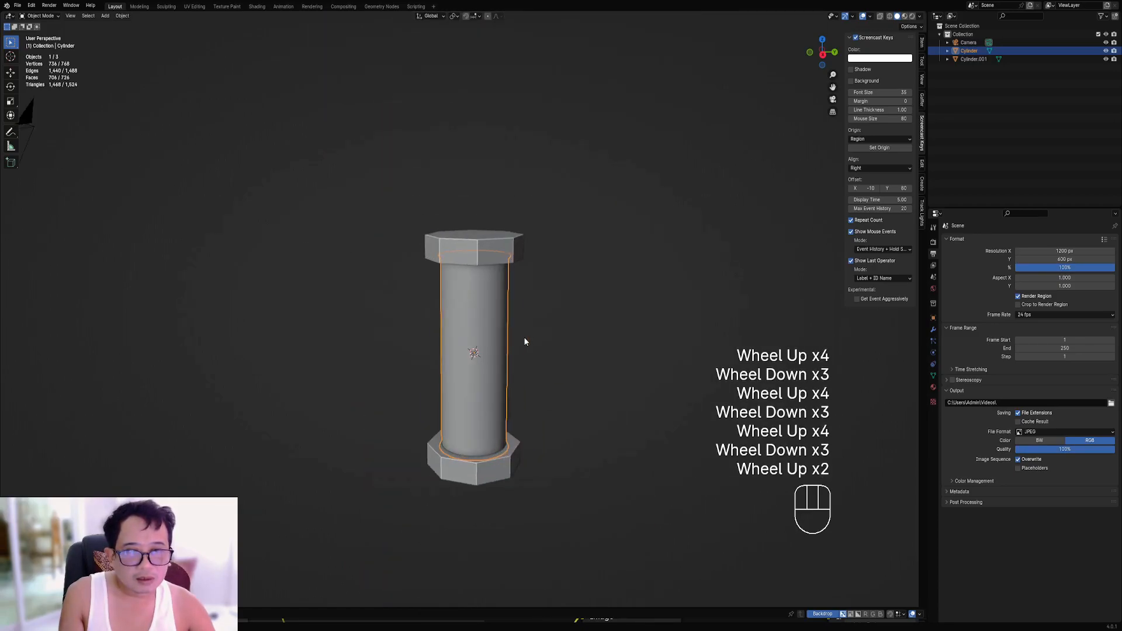
Set the Screencast Keys display time to 10 and try it by zooming in the viewport.
click(881, 199)
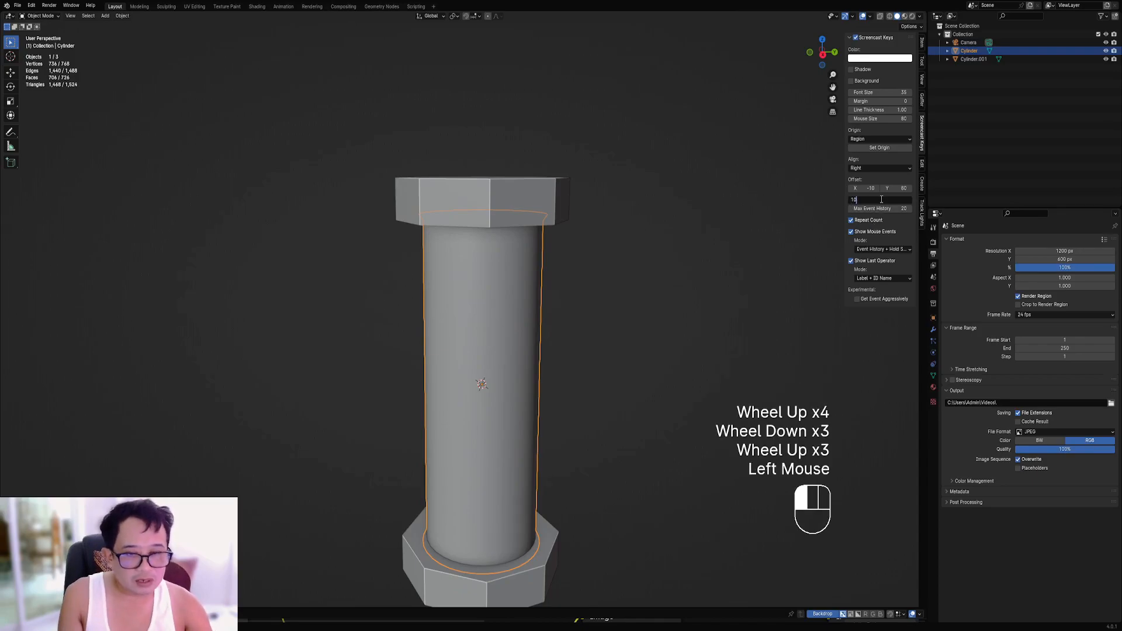
scroll(530, 331, down, 3)
scroll(530, 328, up, 4)
scroll(533, 324, down, 2)
scroll(534, 324, up, 5)
scroll(534, 323, down, 5)
scroll(535, 323, up, 2)
scroll(535, 325, up, 1)
scroll(533, 326, up, 1)
scroll(532, 328, down, 2)
Apply Auto Mirror to the octagonal end pieces across the X and Y axes.
mouse_move(534, 370)
middle_down()
mouse_move(527, 377)
mouse_move(504, 360)
mouse_move(525, 370)
middle_up()
middle_drag(520, 315, 448, 288)
right_click(502, 283)
key(Tab)
key(Tab)
key(ctrl+shift+x)
click(491, 311)
click(447, 287)
Examine the meshes of the mirrored end pieces and the tall cylinder in Edit Mode.
key(Tab)
scroll(456, 333, down, 1)
middle_drag(456, 333, 526, 347)
key(a)
scroll(509, 369, up, 1)
key(Tab)
right_click(483, 355)
key(Tab)
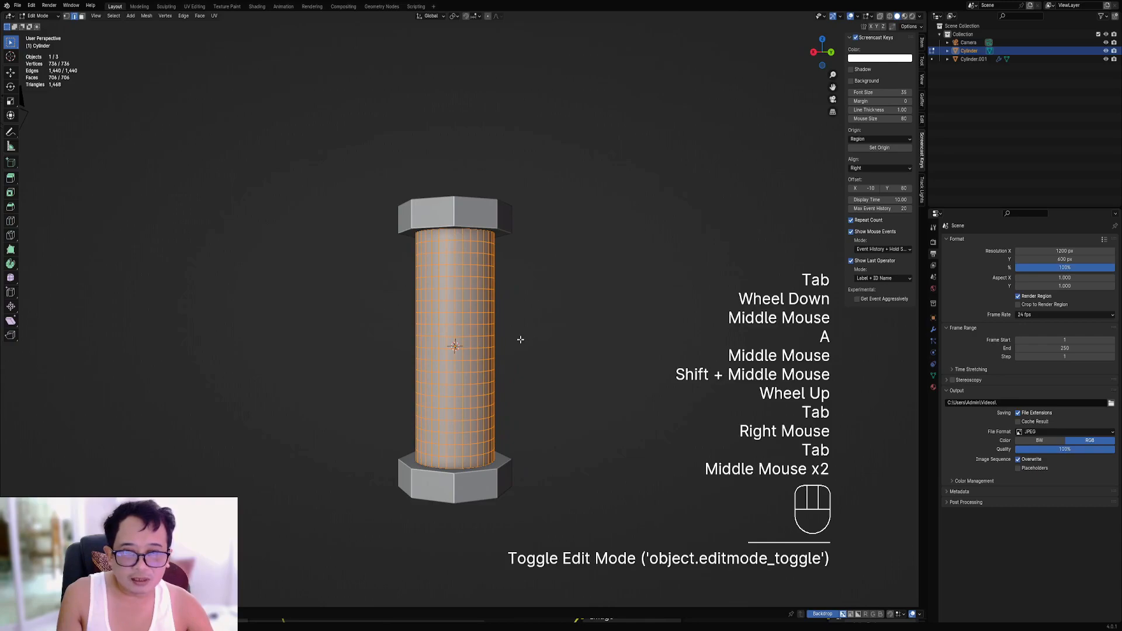
key(Tab)
shift+middle_drag(479, 241, 503, 252)
middle_drag(580, 219, 574, 271)
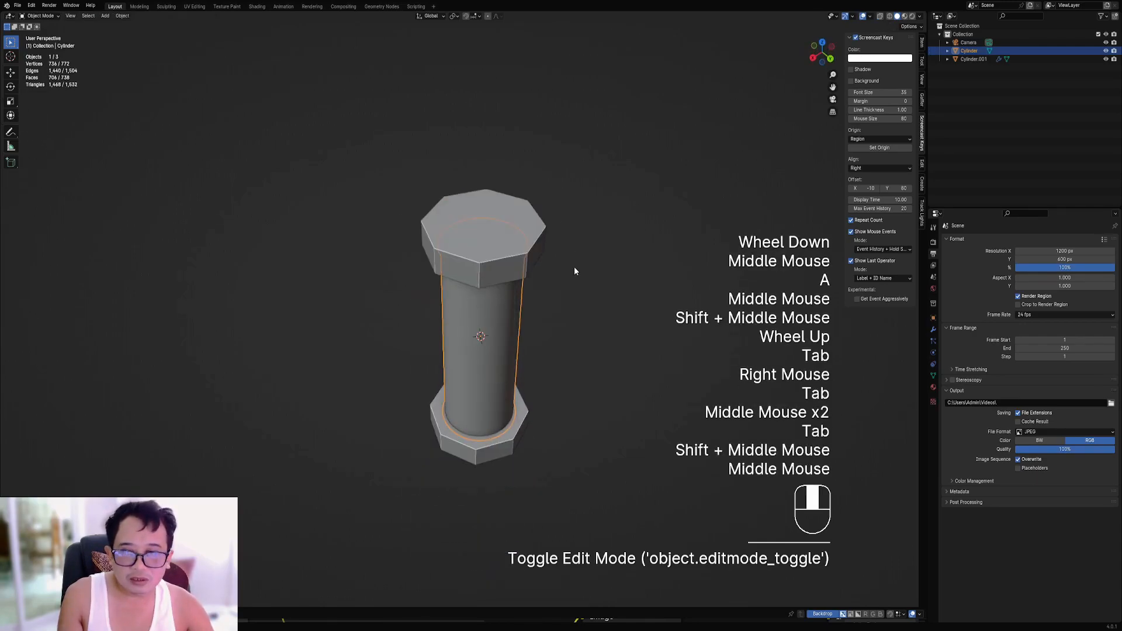
key(Tab)
shift+middle_drag(518, 293, 510, 274)
scroll(511, 273, up, 1)
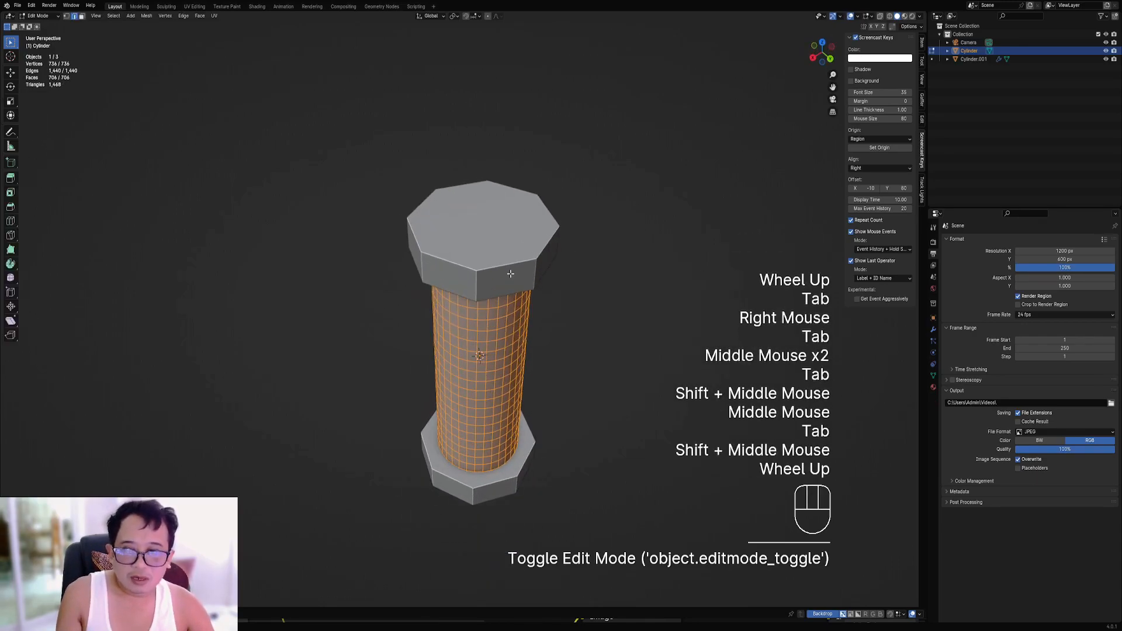
Edit the end pieces in face mode, selecting the upper piece's top face and its underside face.
right_click(510, 274)
key(Tab)
right_click(512, 272)
key(3)
key(Tab)
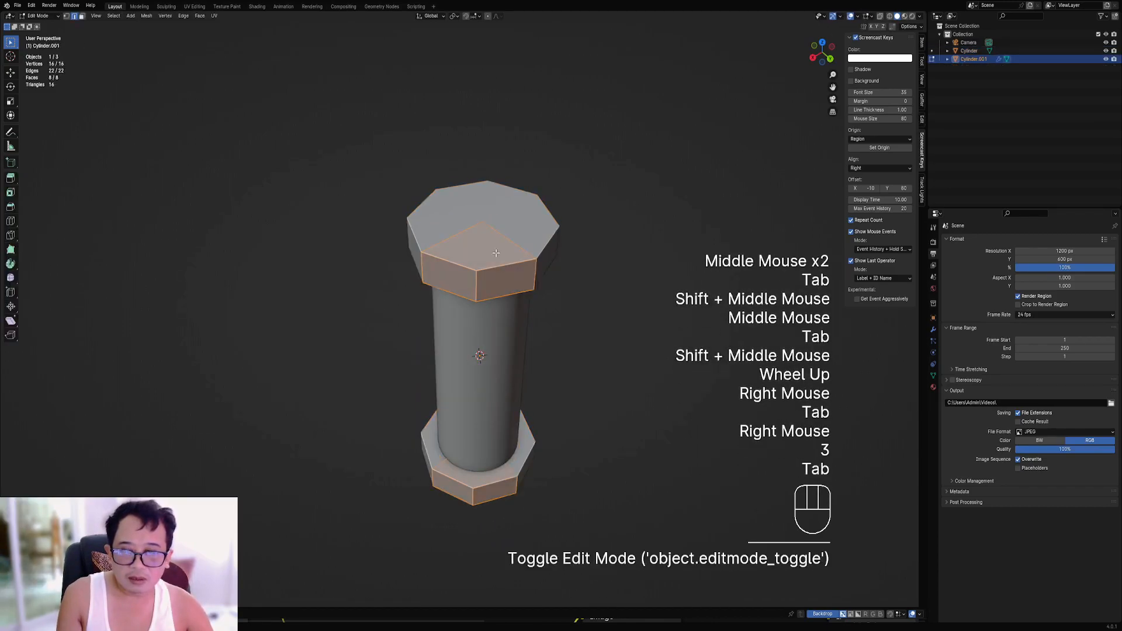
right_click(496, 253)
key(3)
right_click(497, 253)
middle_drag(526, 318, 498, 235)
shift+right_click(498, 235)
shift+middle_drag(619, 226, 596, 339)
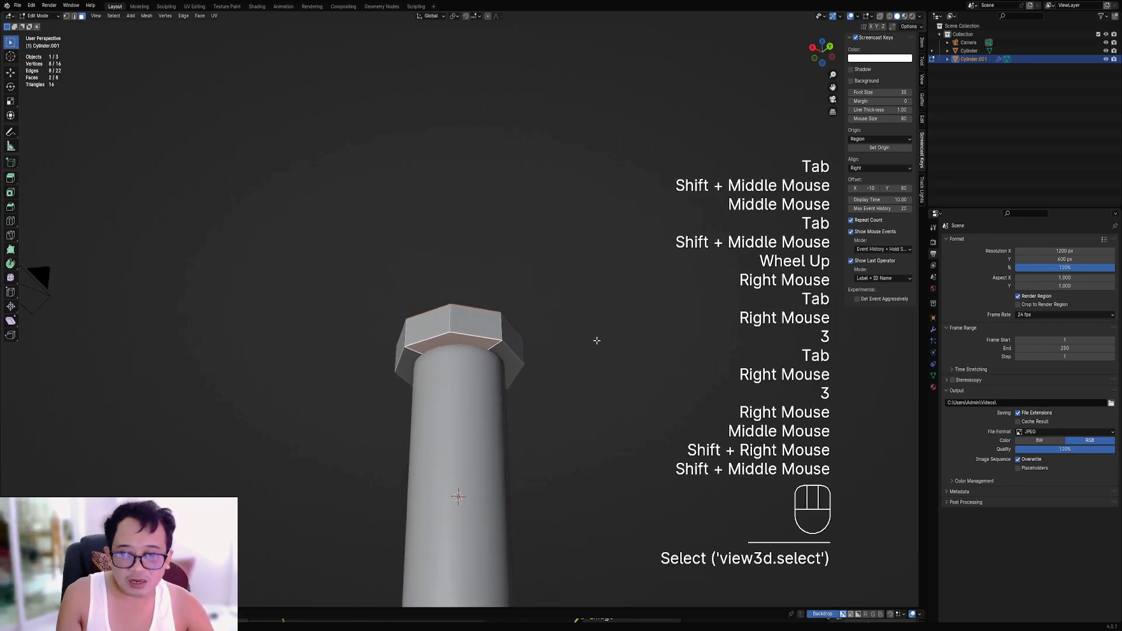
Try to inset the two selected faces with Boundary on, and undo it.
scroll(606, 333, up, 2)
key(i)
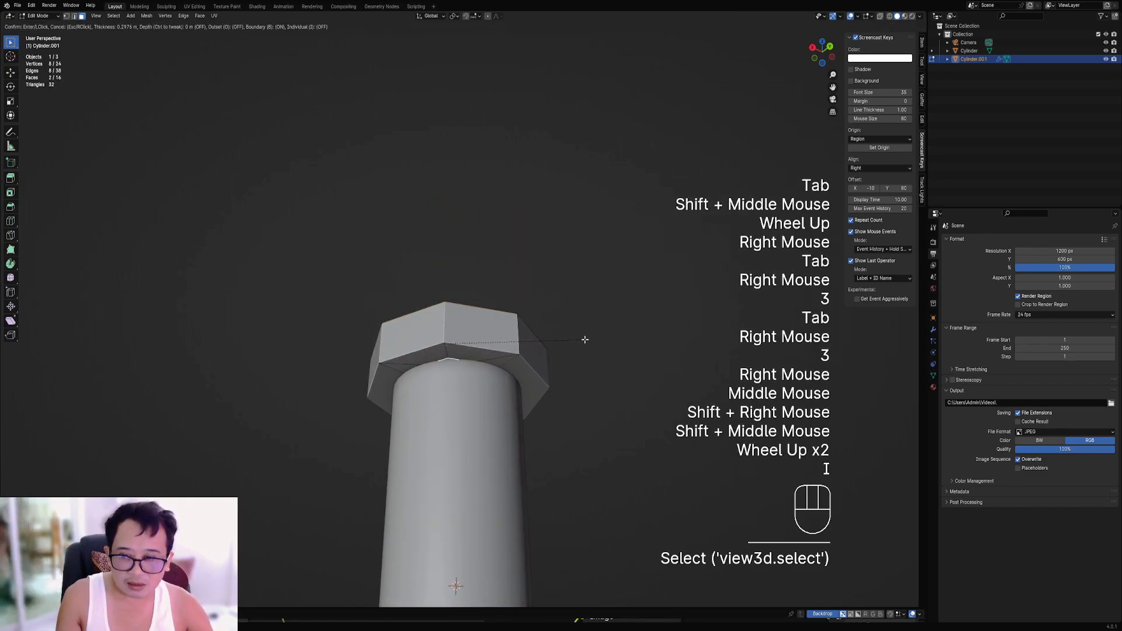
click(554, 273)
middle_drag(553, 273, 551, 359)
key(ctrl+z)
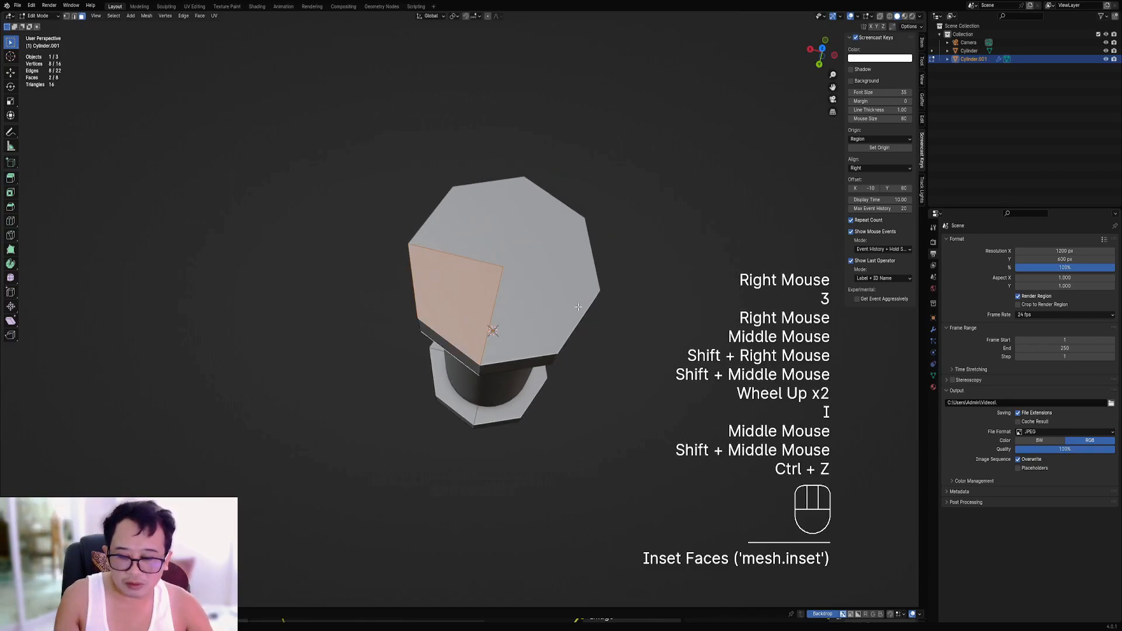
Try insetting the upper piece's two faces with Boundary off, and undo it.
key(i)
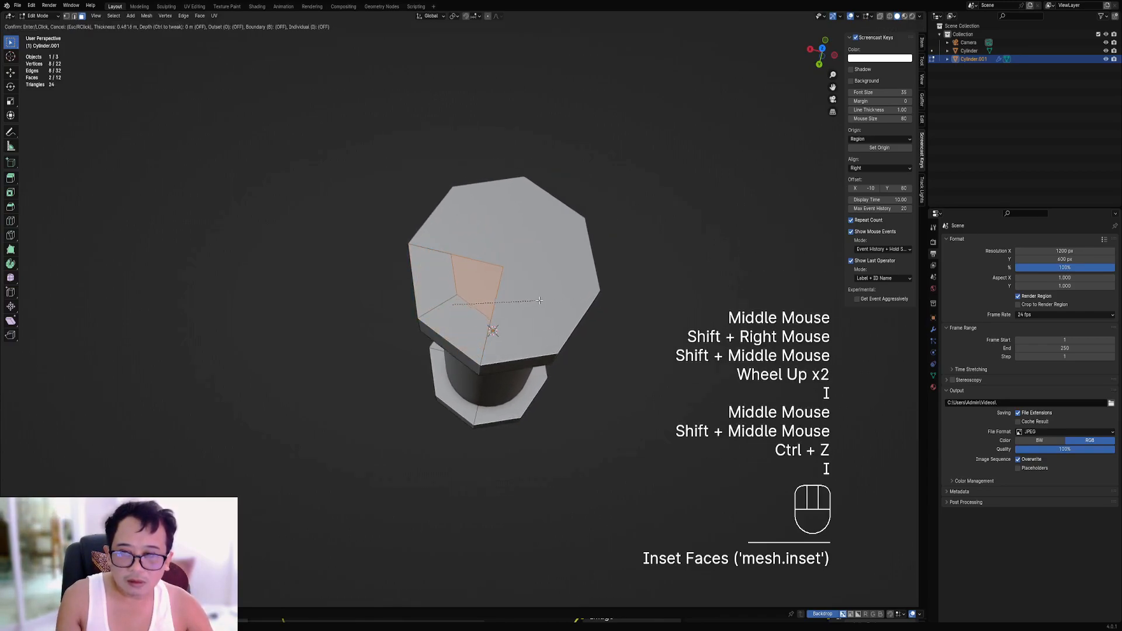
scroll(536, 301, down, 1)
middle_drag(517, 398, 504, 318)
scroll(554, 290, down, 1)
key(ctrl+z)
Apply Auto Mirror to the octagonal end pieces across the Z axis as well.
middle_drag(544, 286, 576, 365)
shift+middle_drag(578, 288, 571, 317)
scroll(571, 317, up, 1)
key(Tab)
key(ctrl+shift+x)
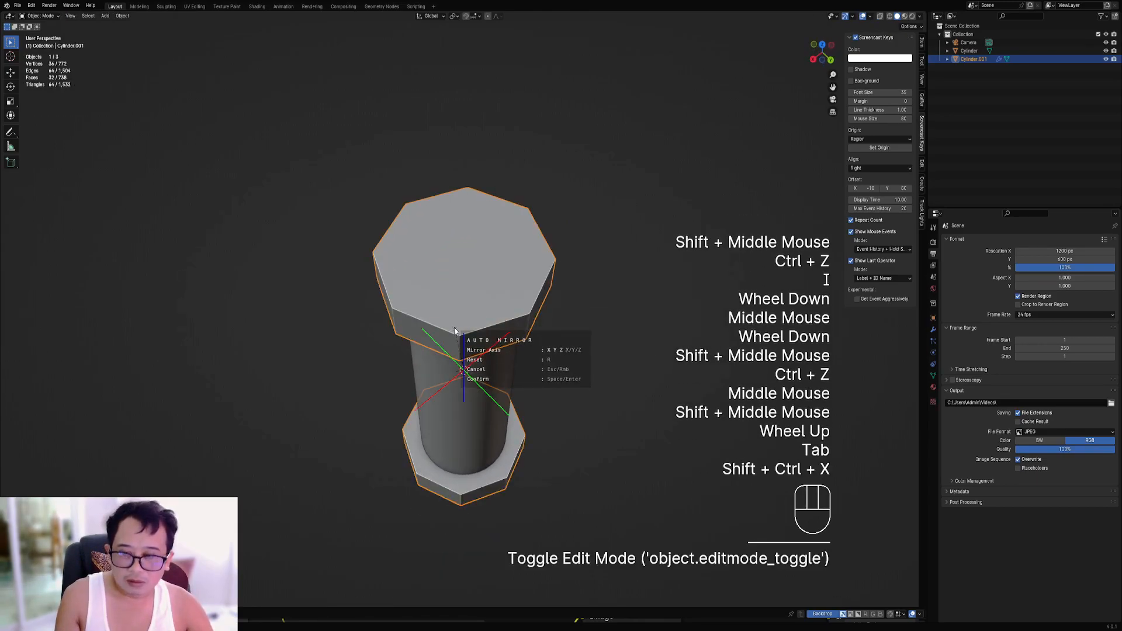
Inset the upper end piece's selected top and underside faces with Boundary off.
key(Tab)
scroll(533, 332, down, 2)
scroll(532, 332, up, 1)
key(i)
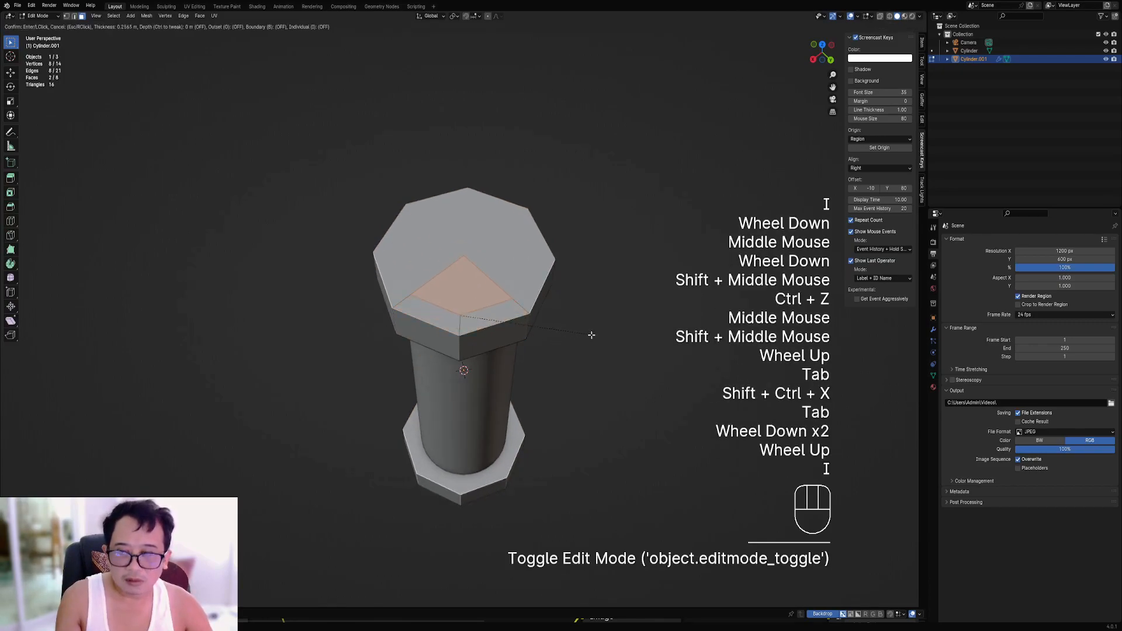
click(550, 337)
Add loop cuts around the end piece's inset top face, its underside and its side faces.
middle_drag(549, 333, 534, 353)
key(ctrl+r)
click(455, 301)
middle_drag(455, 302, 508, 326)
key(ctrl+r)
key(Tab)
Examine the cylinder's and the end pieces' mesh geometry by switching each in and out of edit mode.
right_click(493, 345)
key(Tab)
key(a)
scroll(494, 344, down, 2)
key(Tab)
key(Tab)
right_click(483, 331)
key(Tab)
right_click(483, 331)
key(Tab)
key(Tab)
Apply Auto Mirror to the central cylinder.
key(shift+ctrl+x)
click(507, 324)
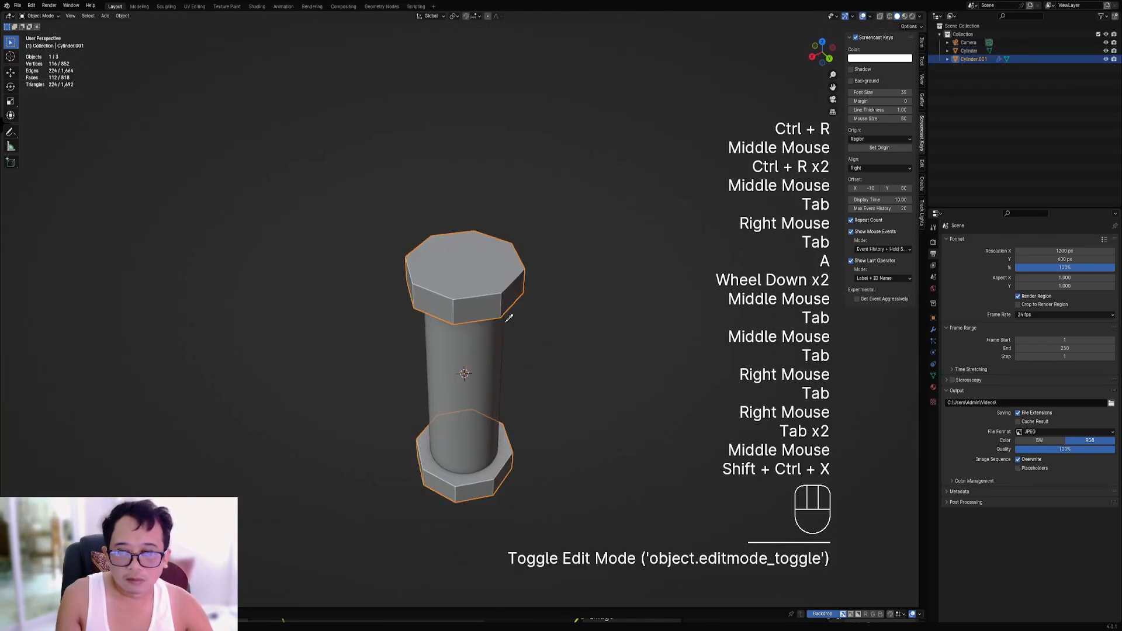
right_click(464, 350)
key(shift+ctrl+x)
click(464, 349)
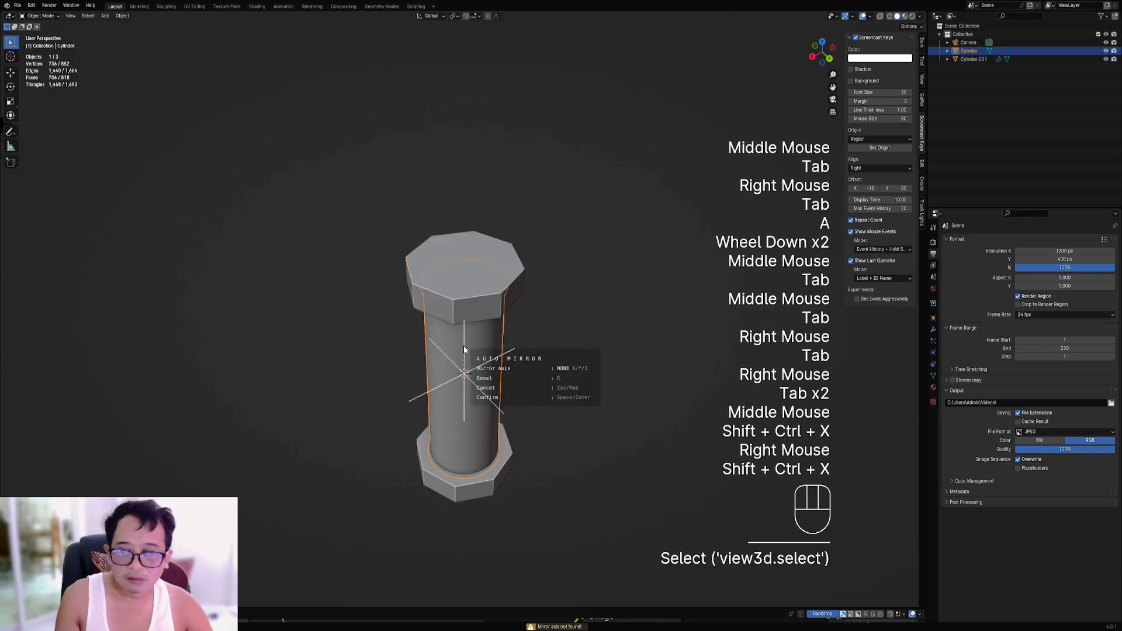
click(464, 349)
Check the cylinder's mesh, then return to editing the octagonal end pieces and save the file.
key(Tab)
middle_drag(464, 349, 537, 335)
key(Tab)
right_click(506, 321)
key(Tab)
key(ctrl+s)
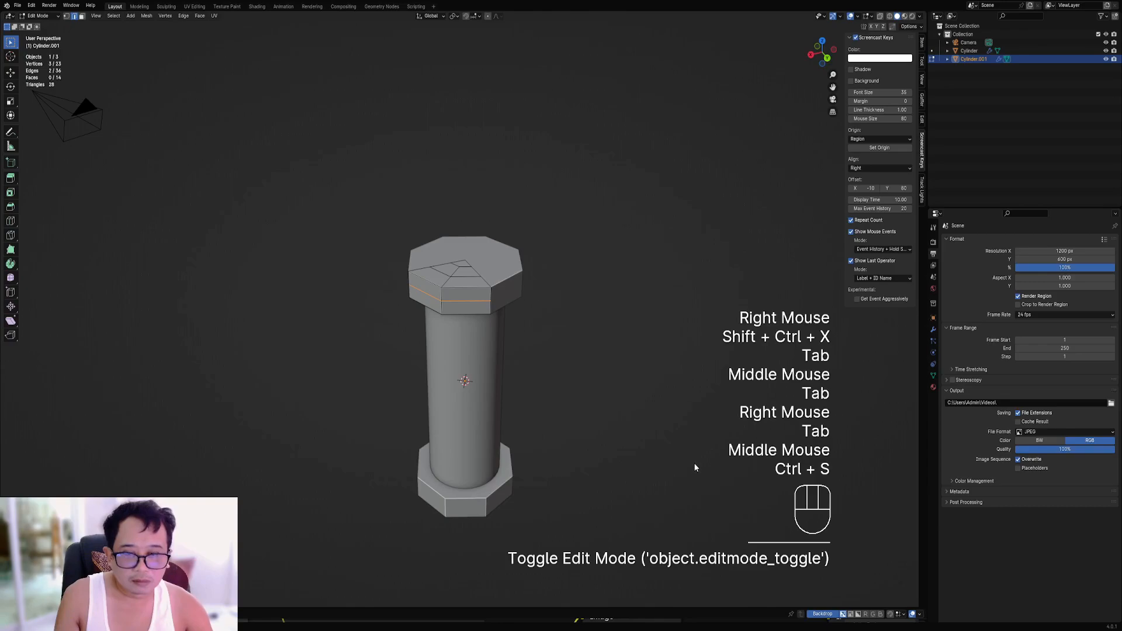
Maximize the 3D viewport and hide its sidebar.
scroll(592, 379, up, 1)
middle_drag(538, 318, 541, 298)
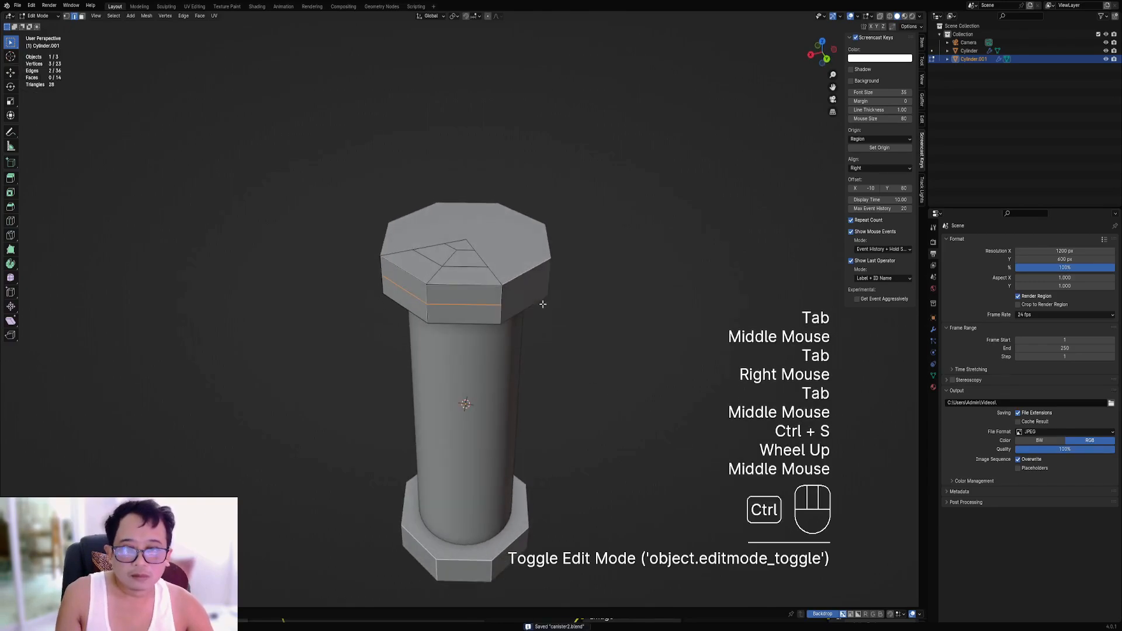
key(ctrl+space)
scroll(649, 319, down, 1)
scroll(595, 278, up, 1)
shift+middle_drag(656, 321, 598, 286)
key(n)
scroll(695, 283, up, 1)
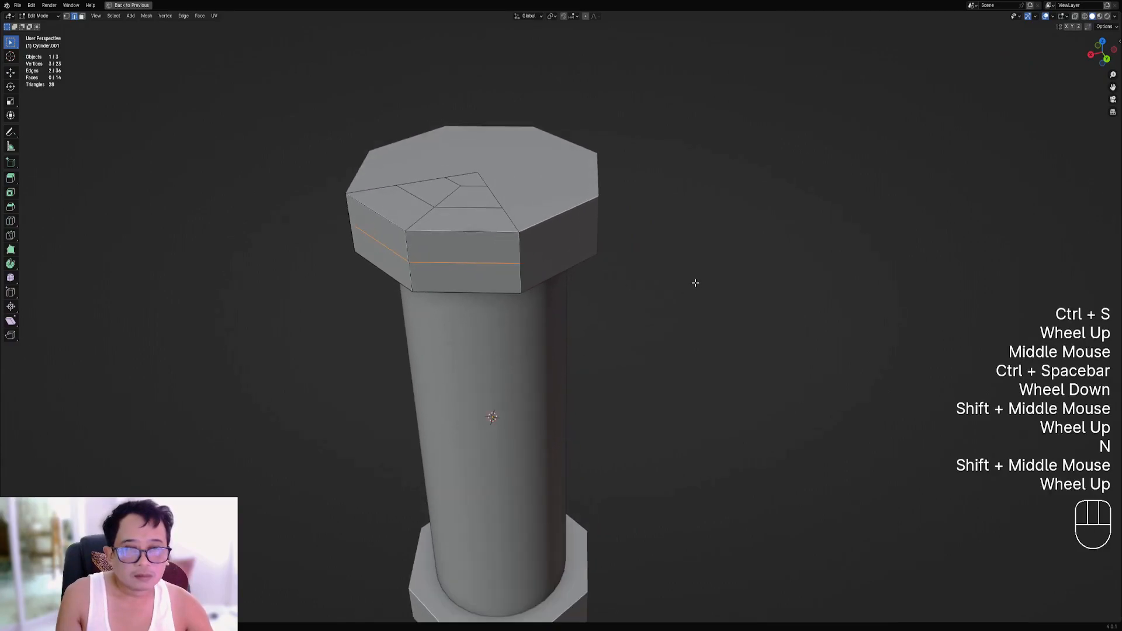
scroll(695, 283, down, 3)
scroll(694, 282, up, 1)
scroll(694, 282, down, 2)
scroll(694, 282, up, 1)
scroll(695, 282, down, 1)
scroll(694, 282, up, 1)
scroll(694, 281, down, 1)
scroll(693, 282, up, 1)
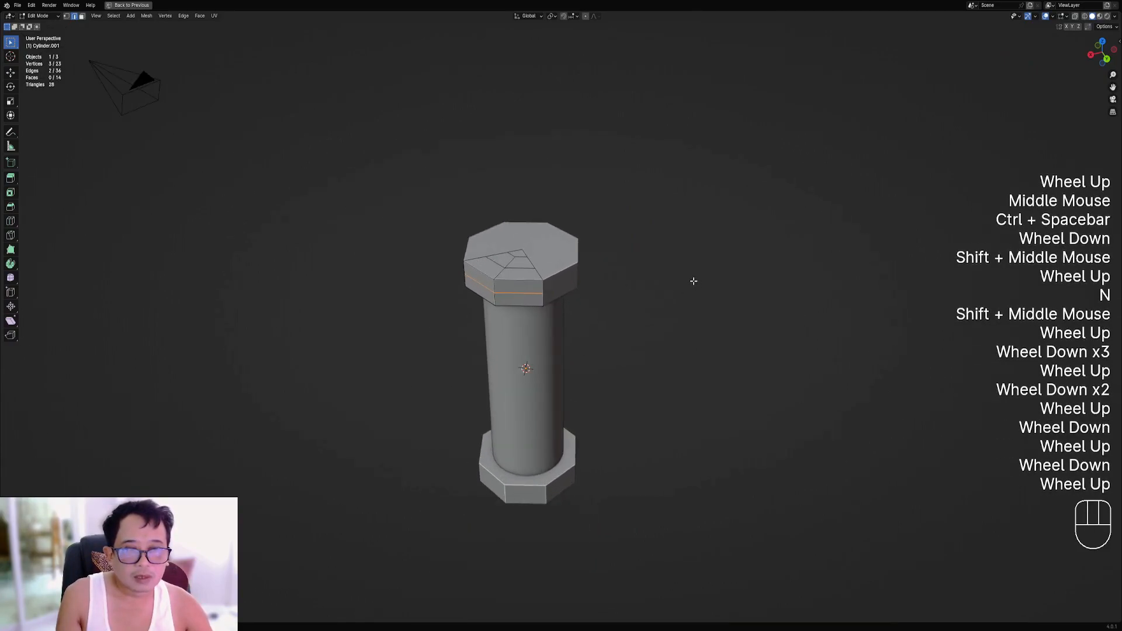
Select all of the end pieces' geometry and return to object mode.
scroll(570, 306, up, 1)
shift+middle_drag(570, 306, 629, 239)
key(a)
key(Tab)
Try two Random Panels presets on the end pieces, and undo the panels.
key(shift+q)
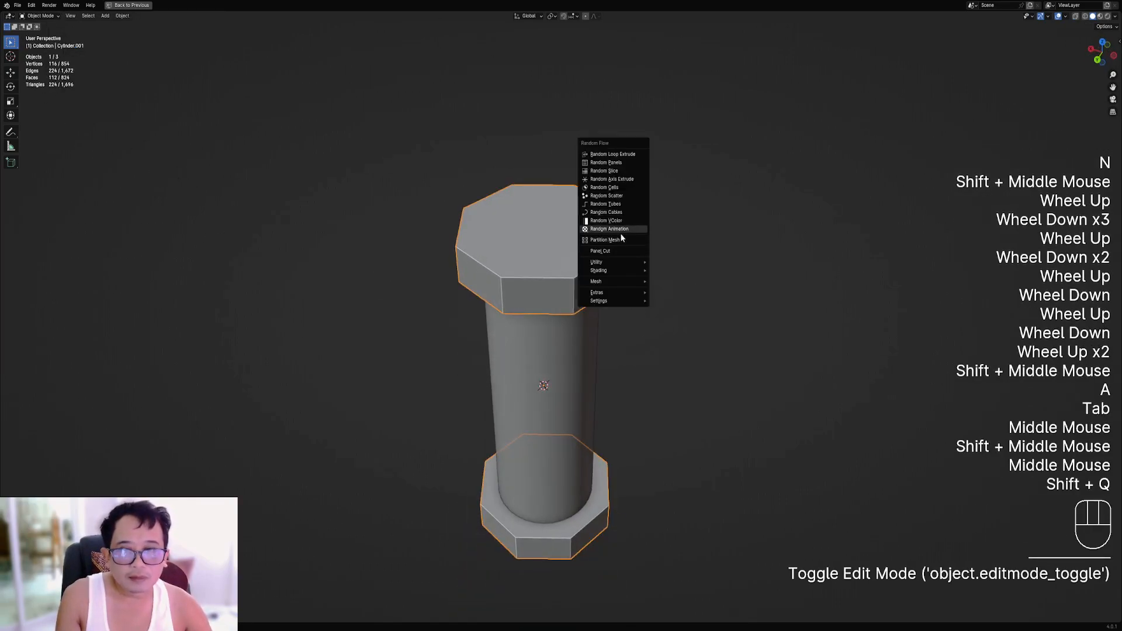
click(620, 163)
drag(654, 166, 697, 170)
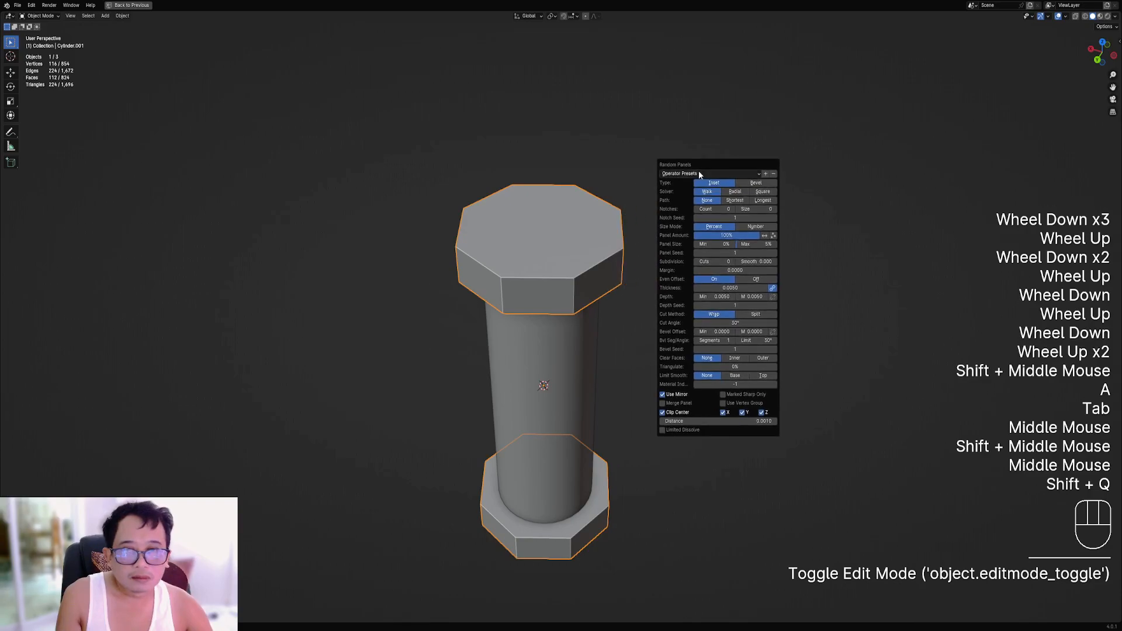
click(699, 171)
click(695, 199)
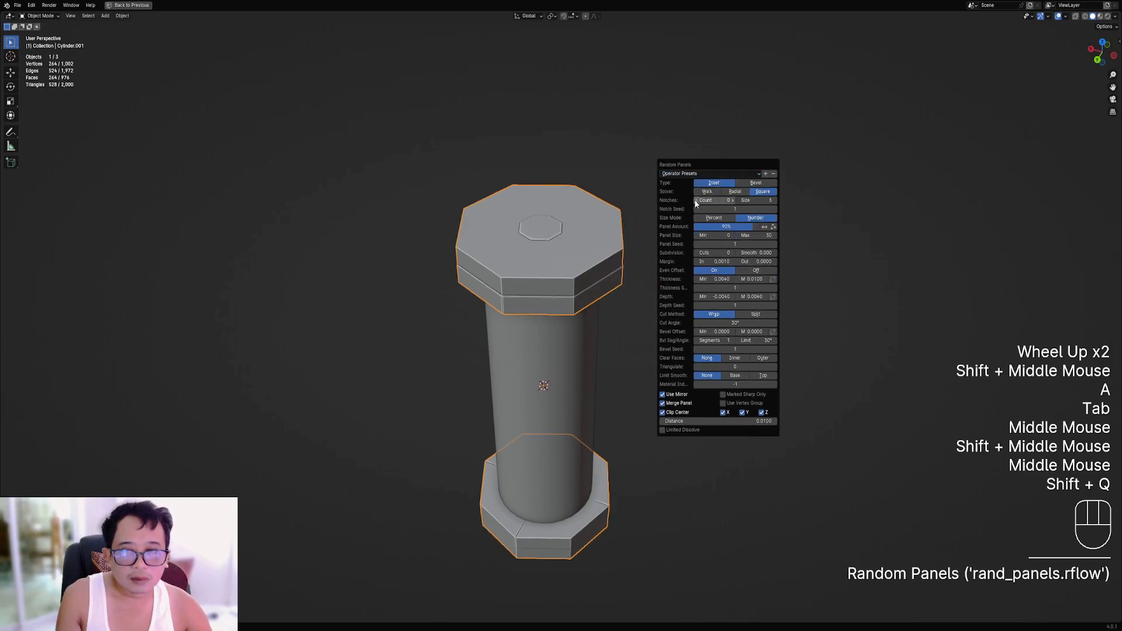
click(690, 173)
click(691, 194)
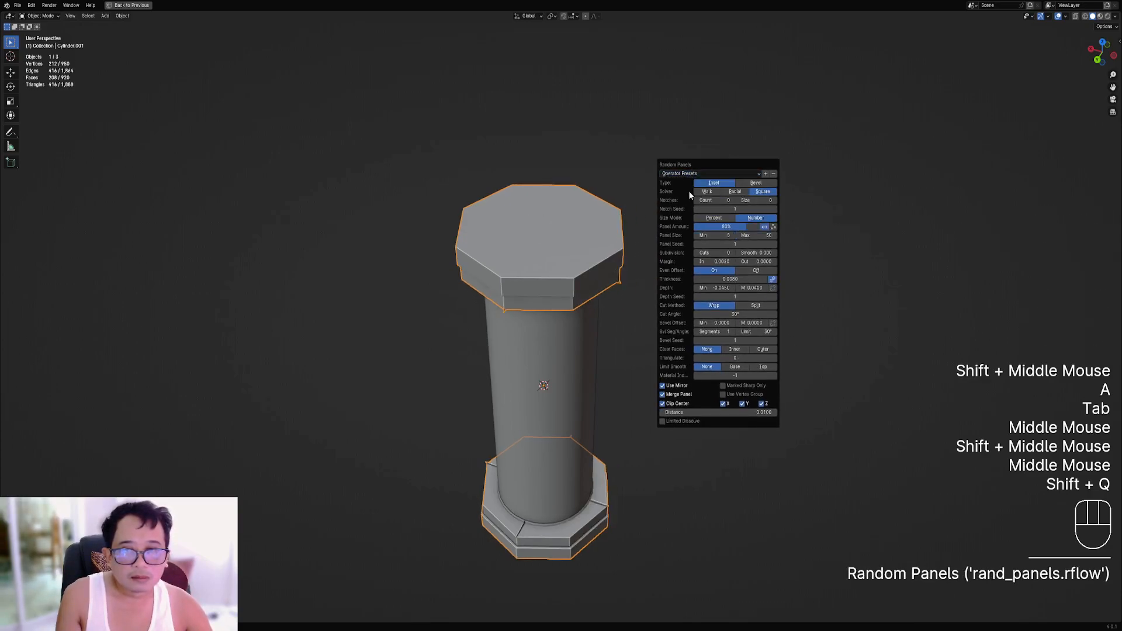
key(ctrl+z)
Deselect the central face on top of the upper end piece in face mode and return to object mode.
key(Tab)
key(3)
shift+right_click(533, 229)
key(Tab)
middle_drag(533, 229, 644, 258)
Run Random Panels on the end pieces with a Square-solver preset and 6 subdivision cuts.
key(shift+q)
click(645, 262)
click(692, 270)
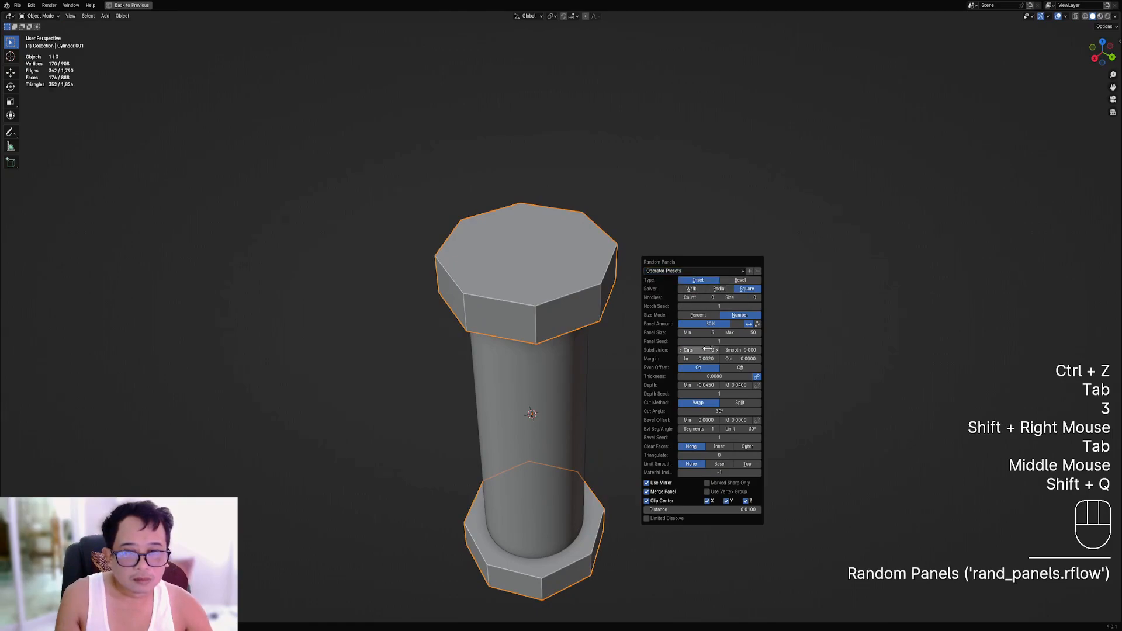
ctrl+scroll(709, 349, up, 5)
middle_drag(709, 349, 582, 325)
scroll(571, 338, down, 2)
middle_drag(582, 325, 620, 327)
shift+middle_drag(620, 327, 639, 298)
scroll(643, 343, up, 2)
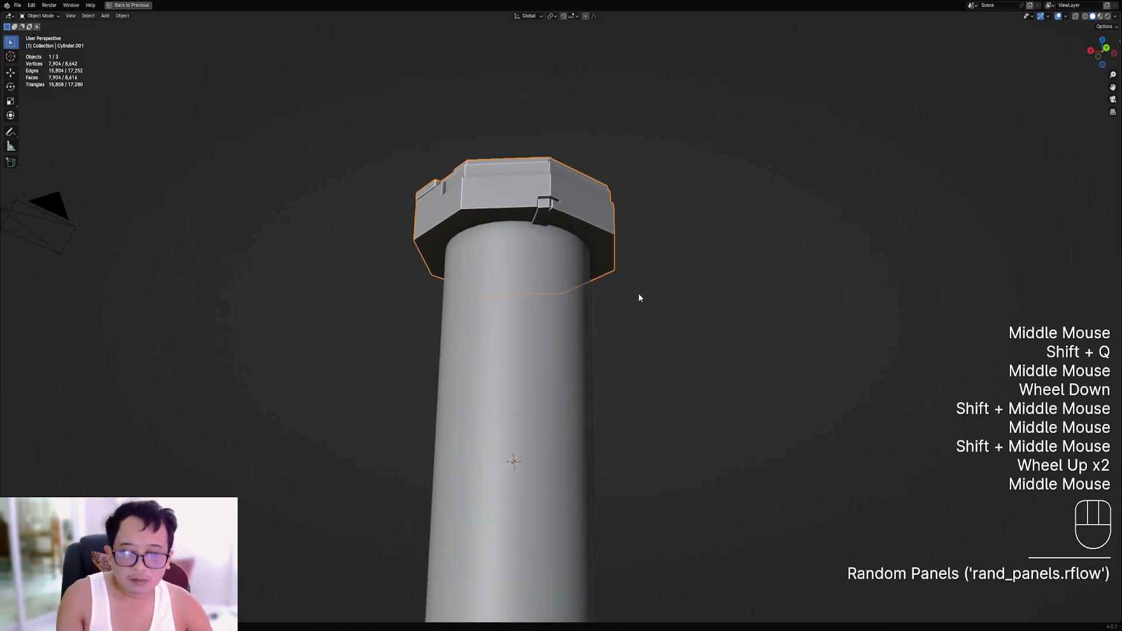
Raise the panels' Clip Center distance to about 0.019 and set the maximum panel size to 30.
key(F9)
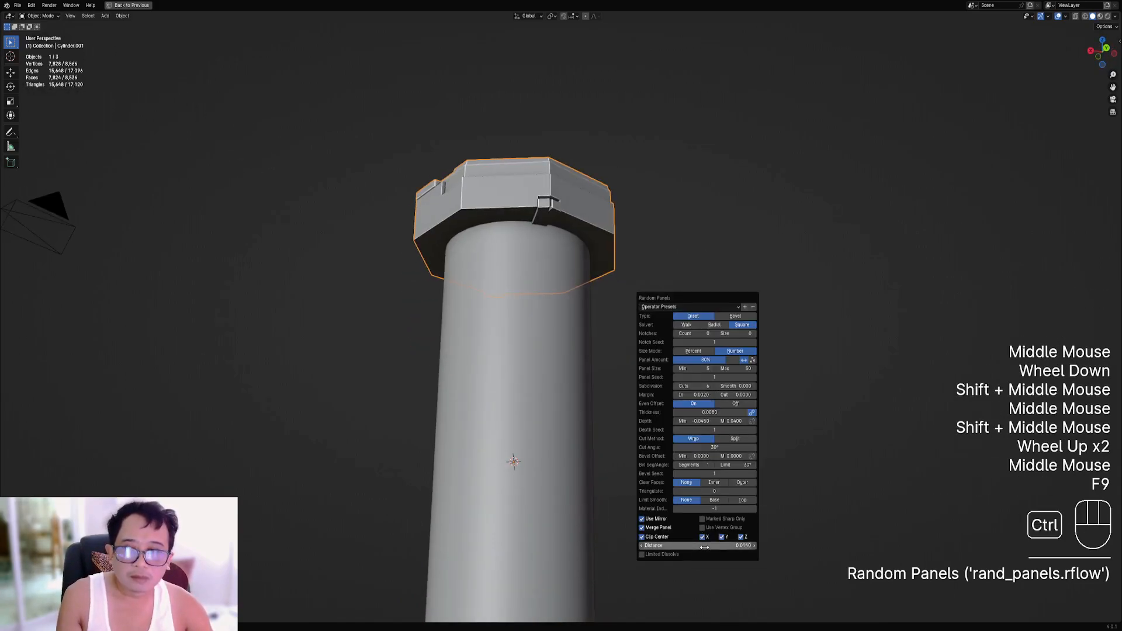
middle_drag(704, 546, 702, 325)
key(F9)
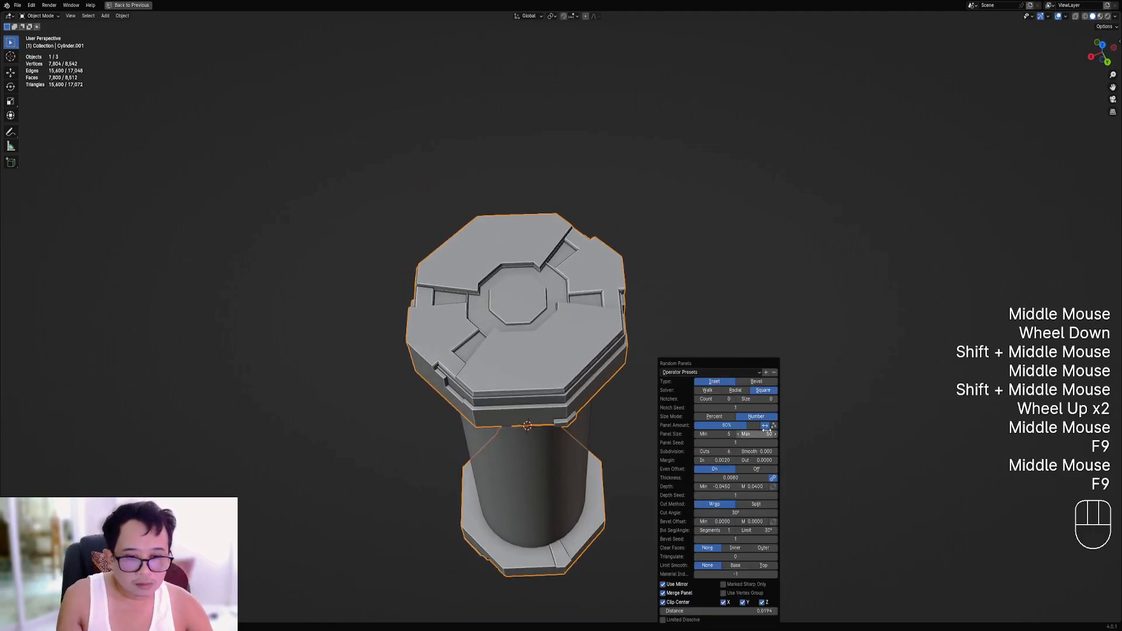
text(0)
key(Return)
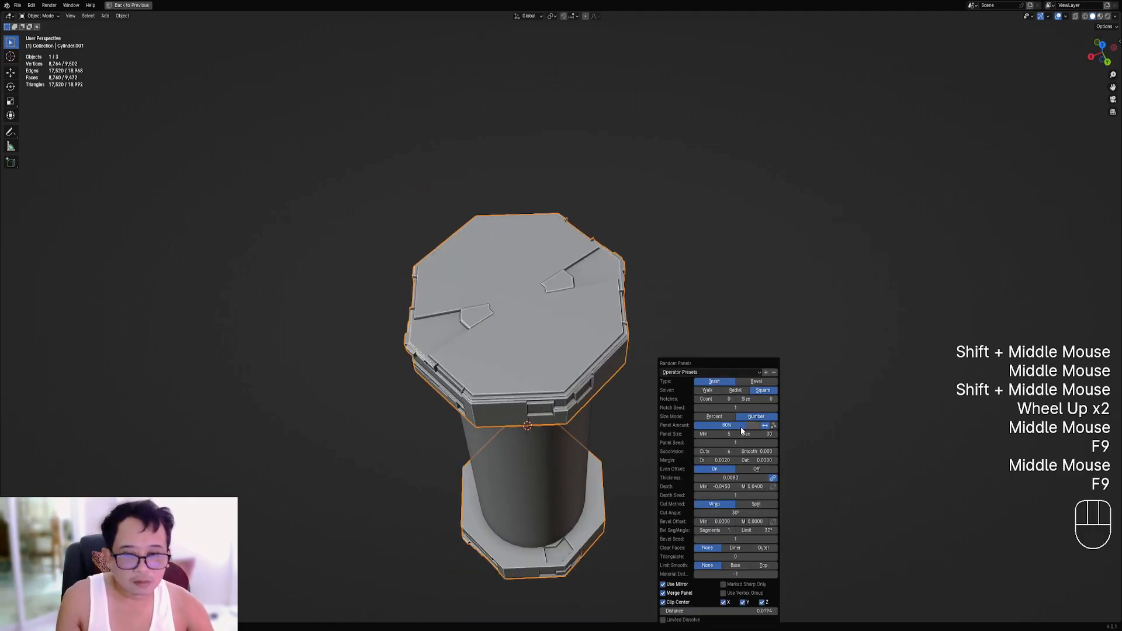
Try different panel seeds up to 23 for the end pieces' panels.
ctrl+scroll(740, 443, up, 5)
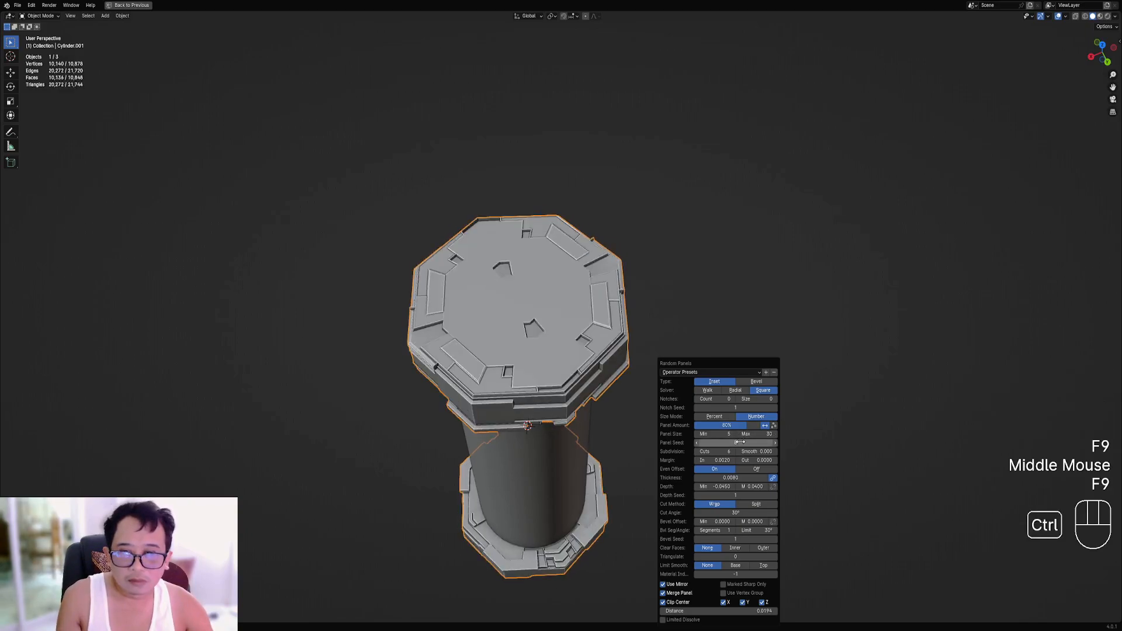
ctrl+scroll(739, 443, up, 4)
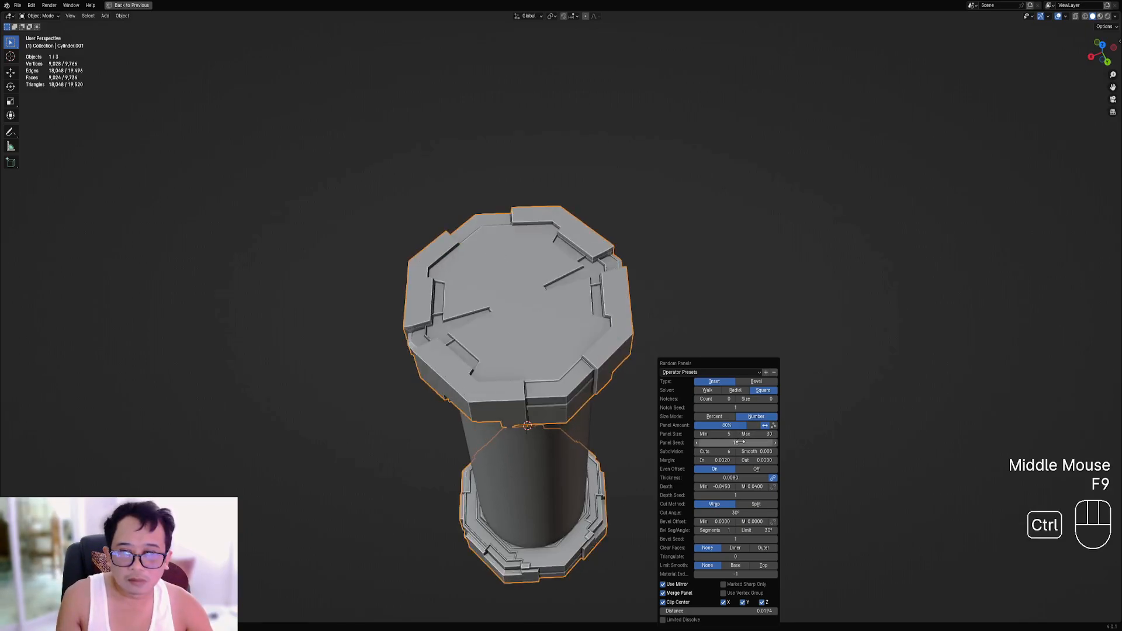
ctrl+scroll(740, 443, up, 4)
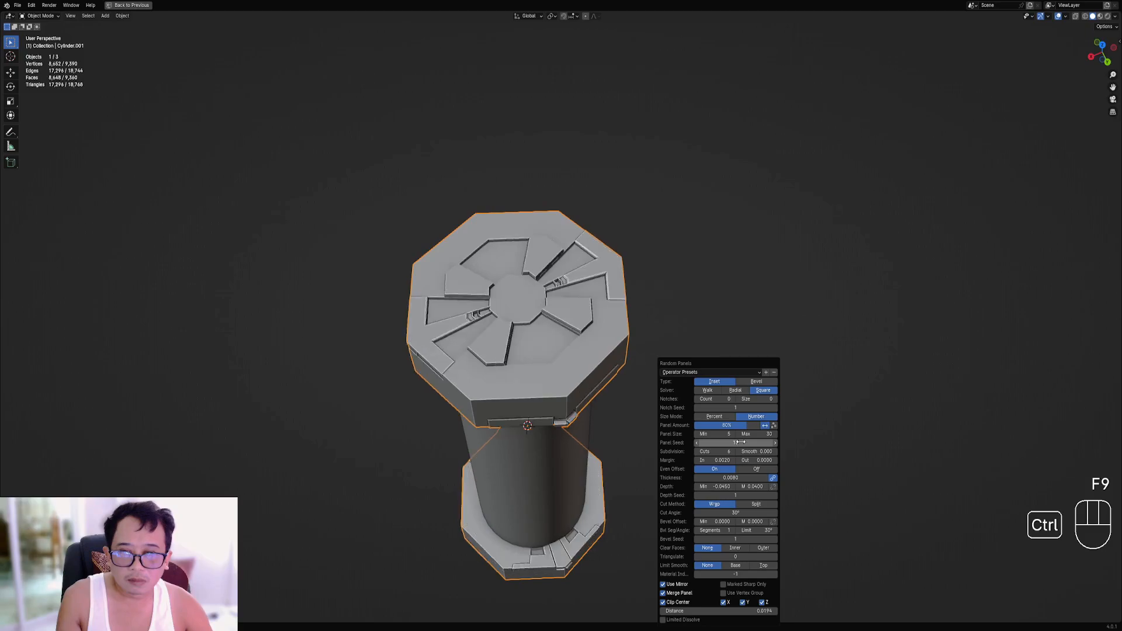
ctrl+scroll(739, 442, up, 5)
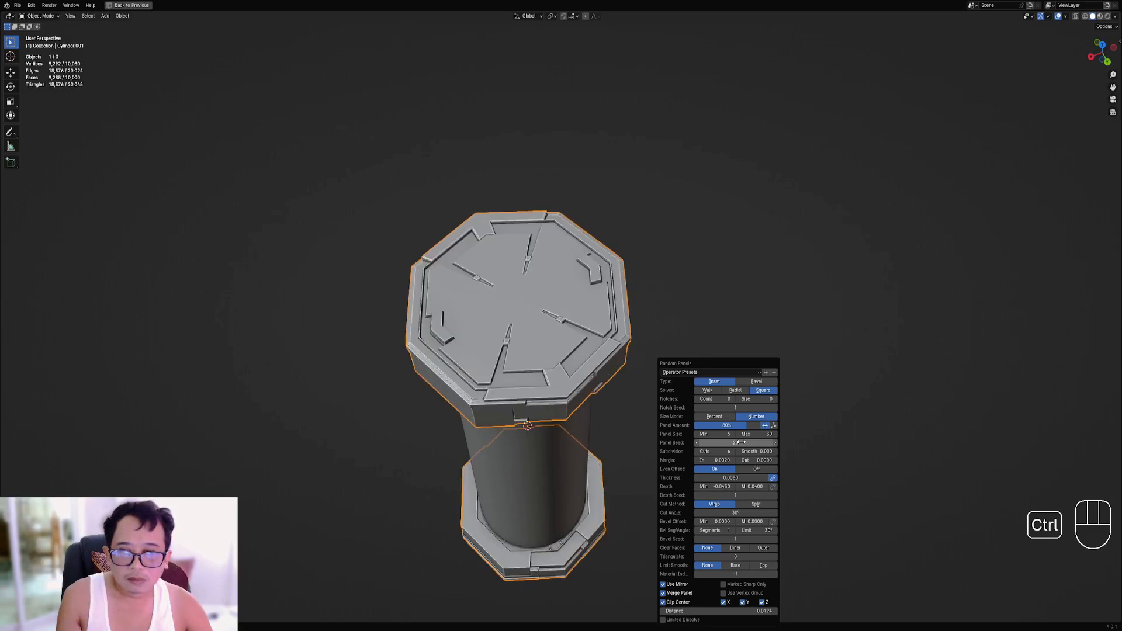
Hide the viewport overlays and raise the panel seed to 33.
scroll(500, 401, down, 2)
middle_drag(500, 401, 661, 363)
key(shift+alt+z)
scroll(619, 346, up, 2)
key(F9)
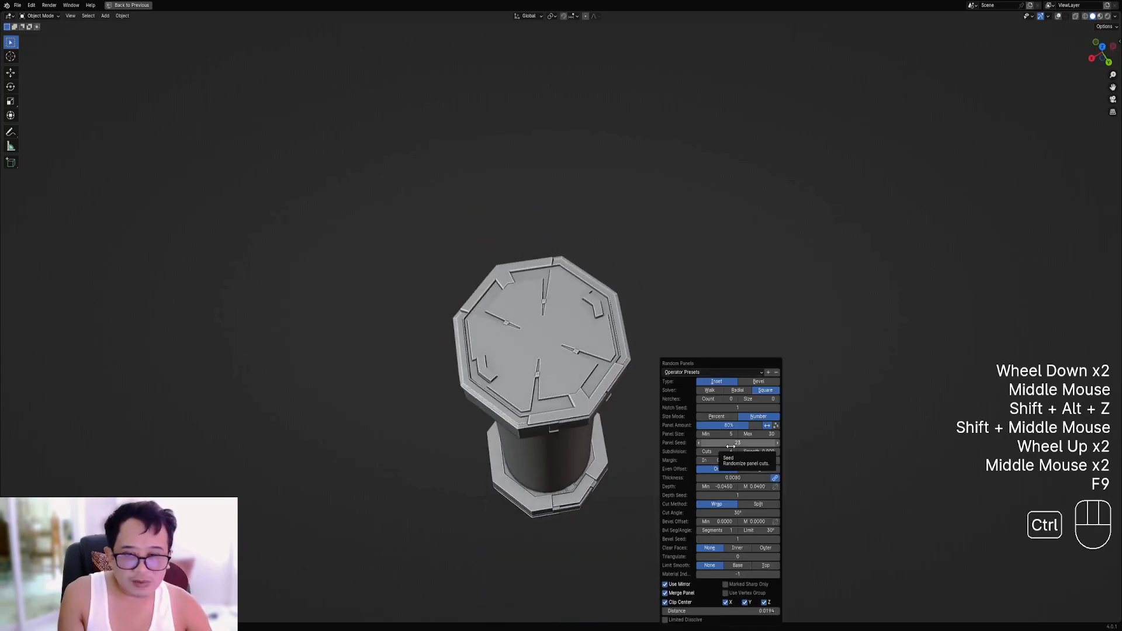
ctrl+scroll(731, 446, up, 6)
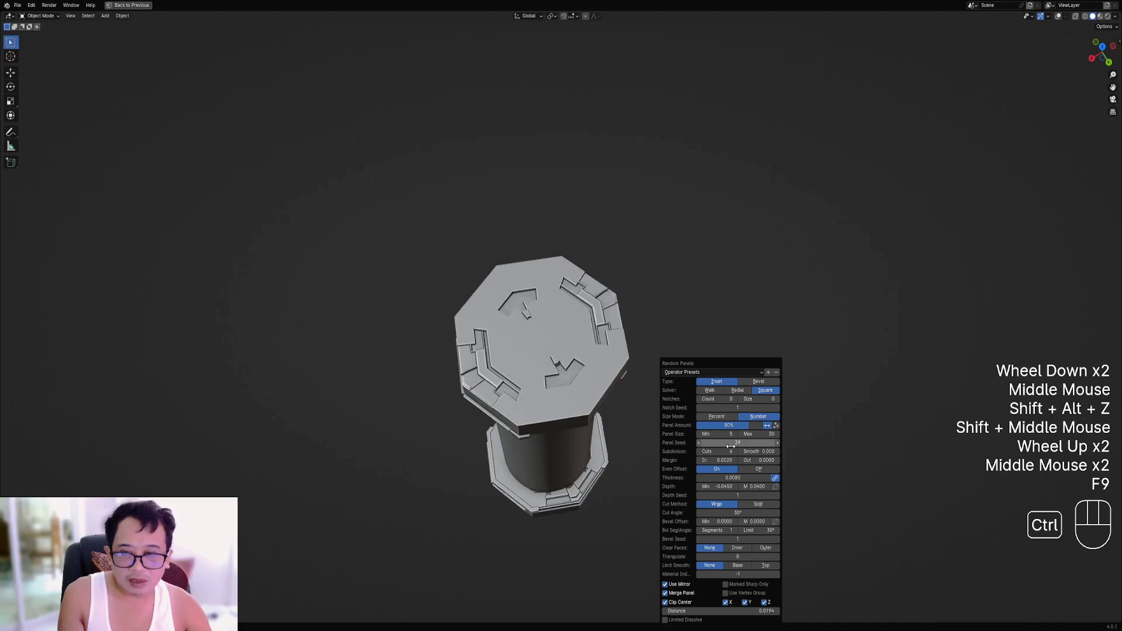
ctrl+scroll(730, 447, up, 4)
Try 12 subdivision cuts with panel seed 35, and reduce the cuts to 10.
ctrl+scroll(731, 448, up, 4)
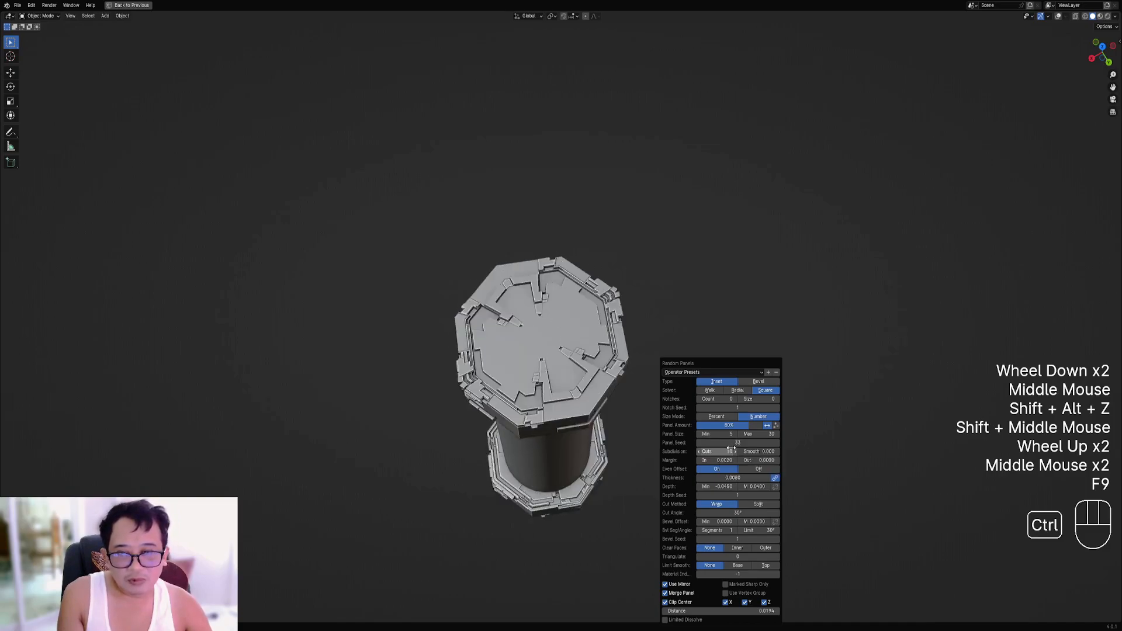
ctrl+scroll(731, 448, up, 2)
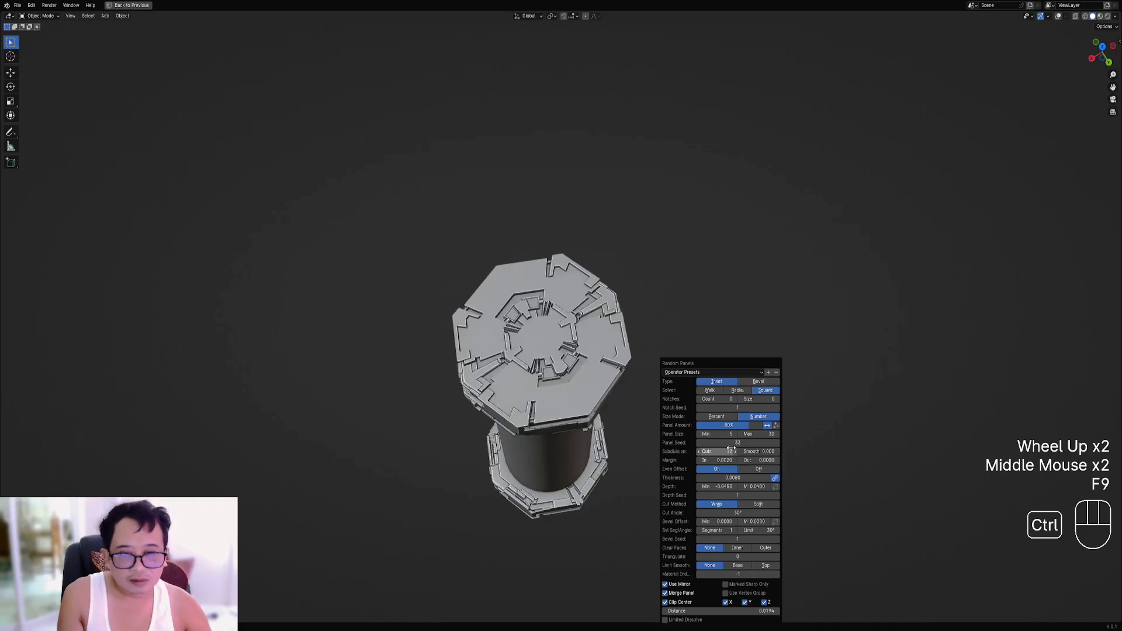
ctrl+scroll(731, 444, up, 2)
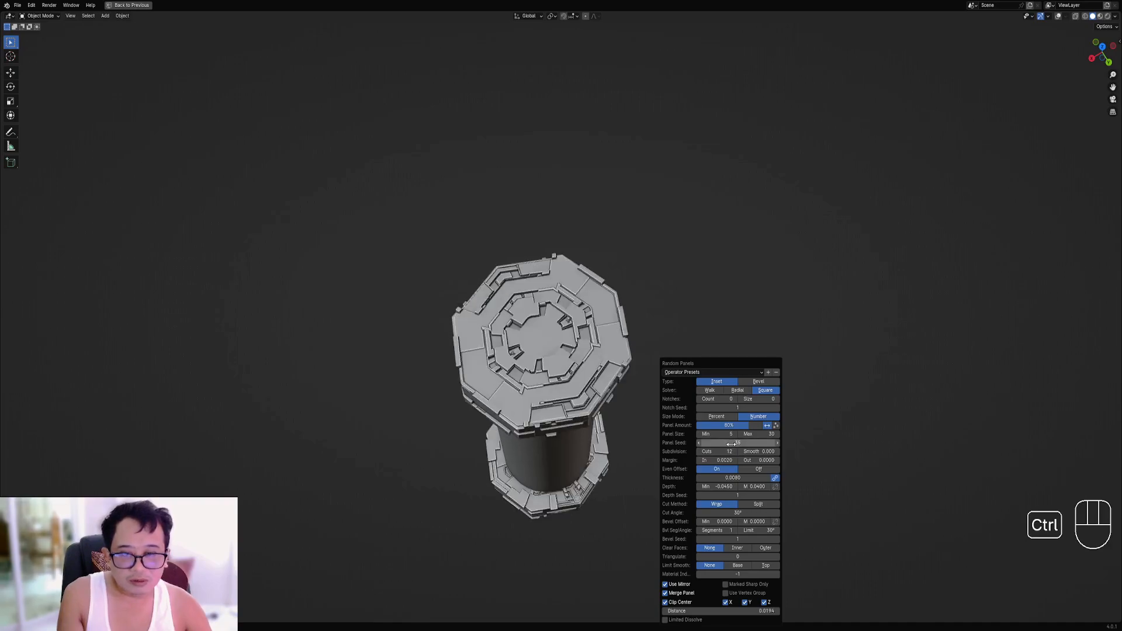
ctrl+scroll(718, 451, down, 2)
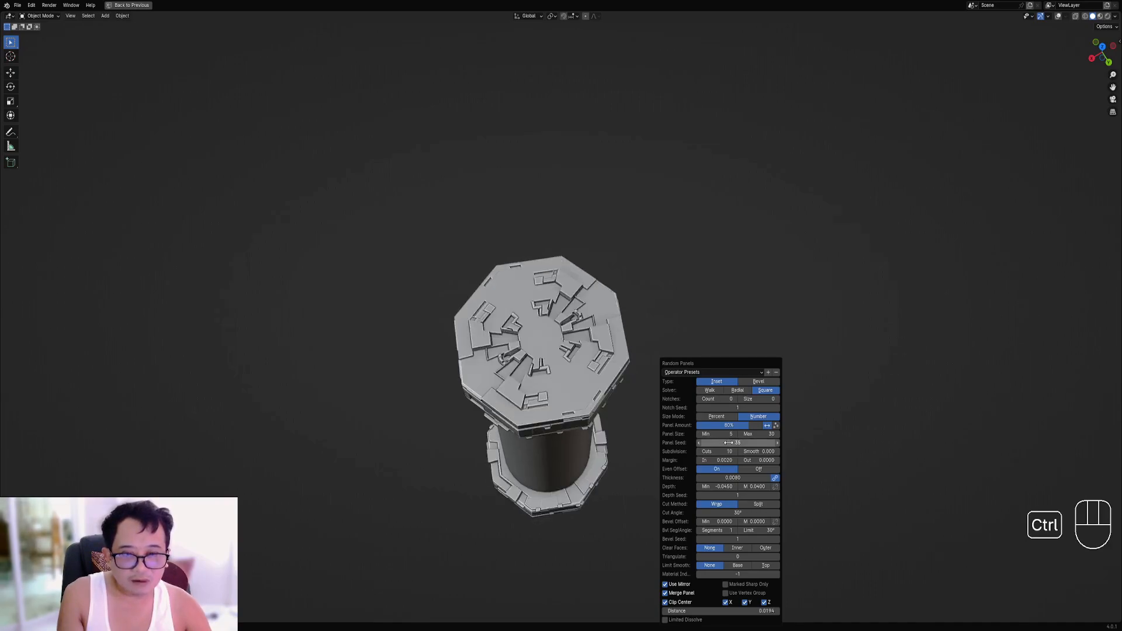
Try further panel seeds, reduce the subdivision cuts to 7 and check the end piece's underside.
ctrl+scroll(729, 443, up, 2)
ctrl+scroll(728, 443, up, 6)
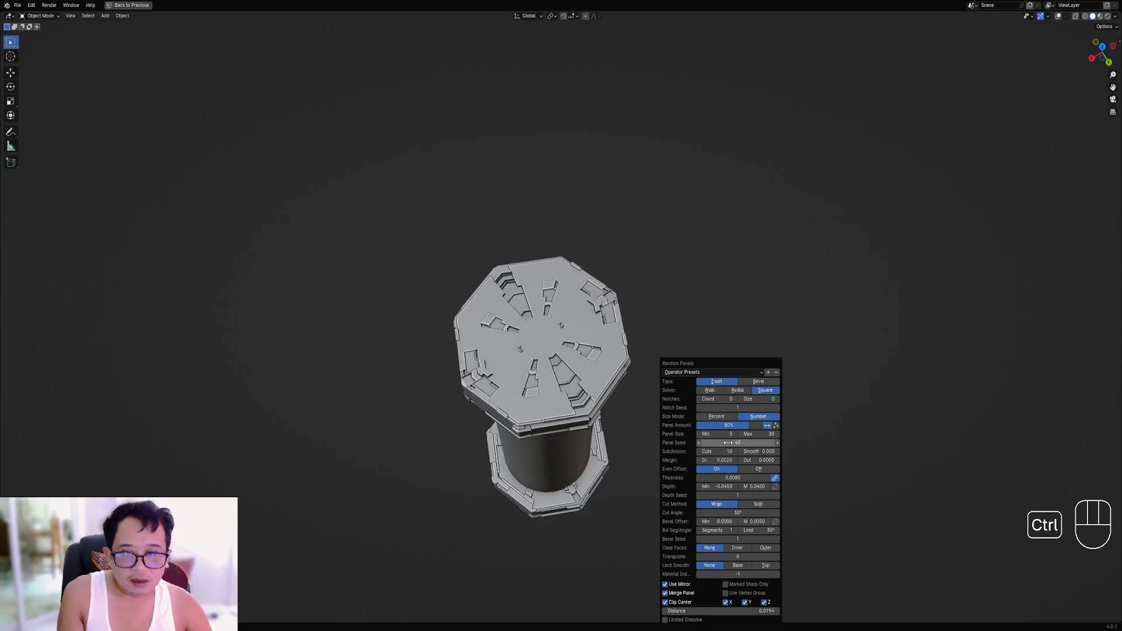
ctrl+scroll(728, 442, up, 3)
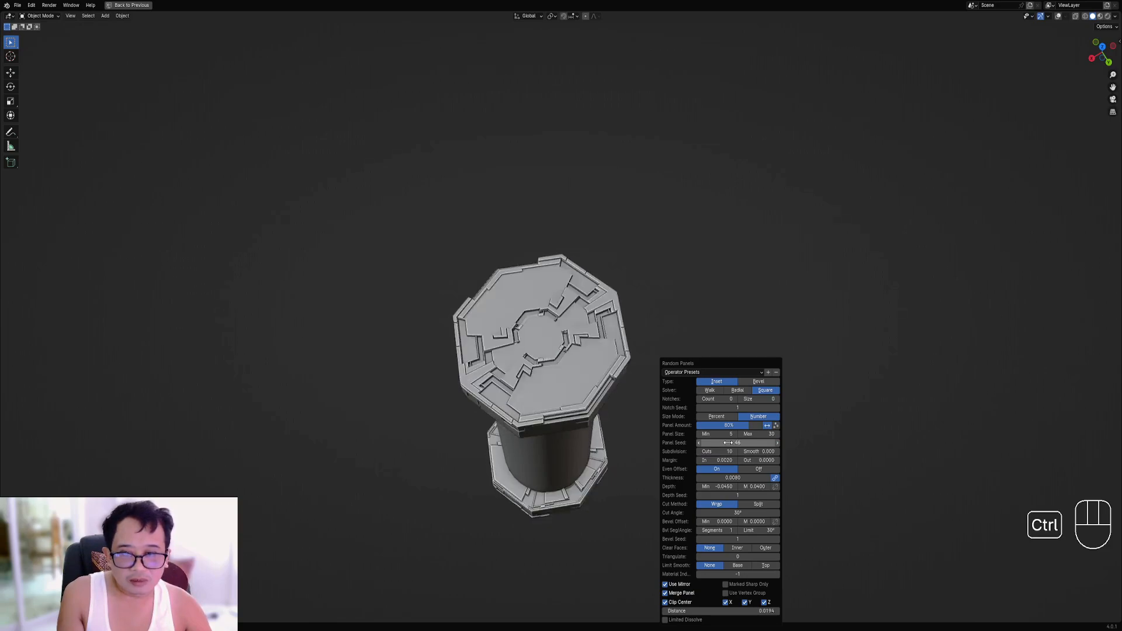
ctrl+scroll(729, 443, down, 1)
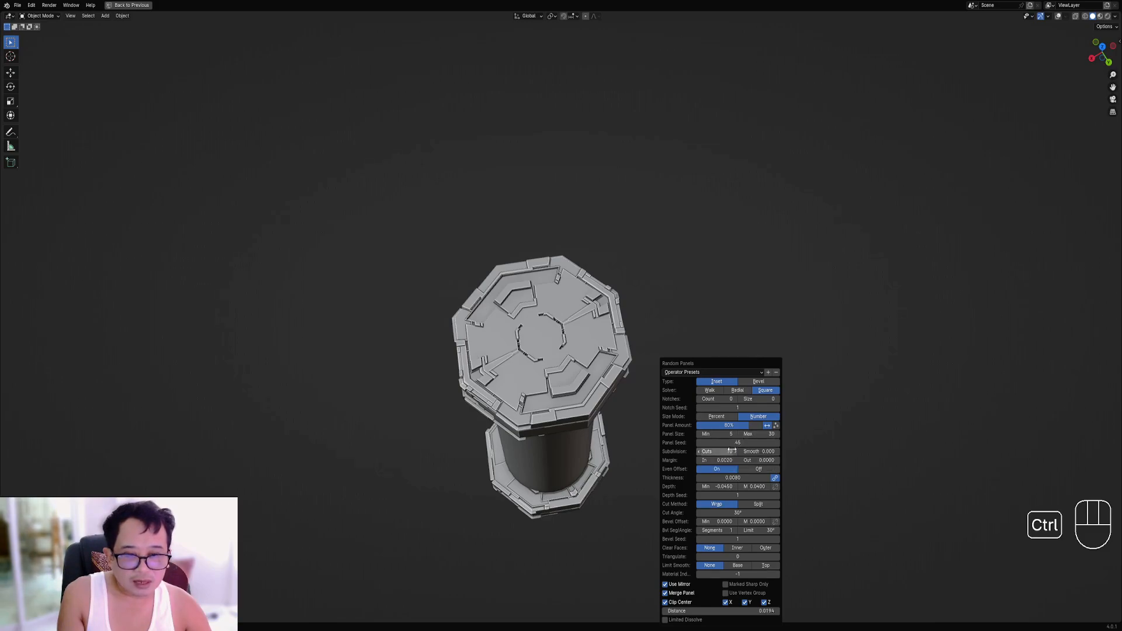
ctrl+scroll(730, 452, up, 1)
ctrl+scroll(731, 450, down, 1)
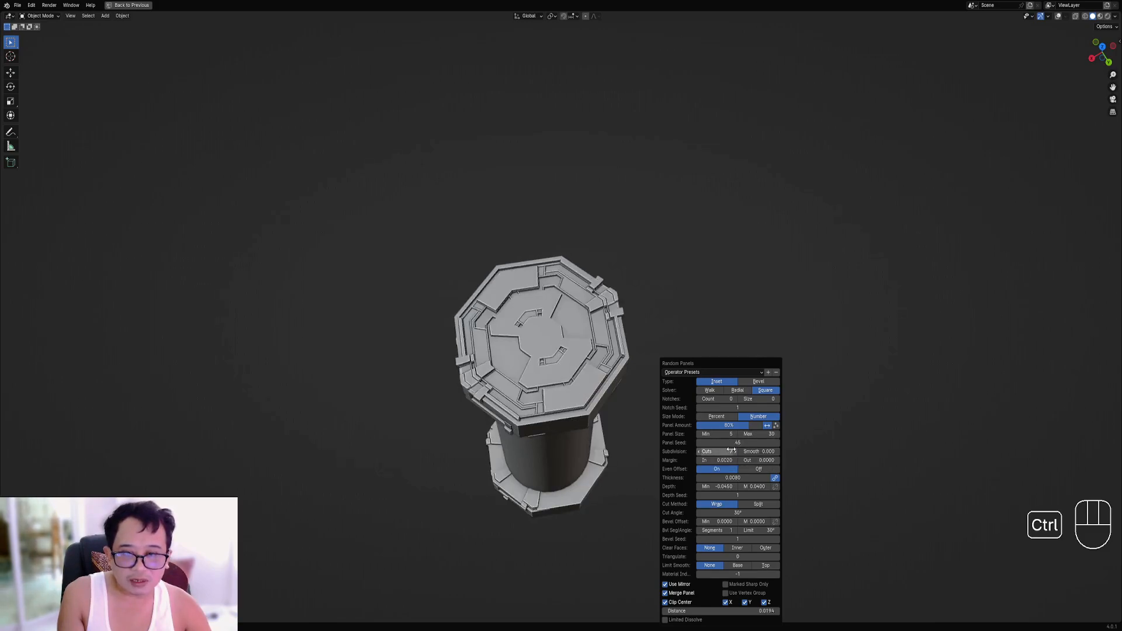
middle_drag(646, 419, 682, 286)
scroll(696, 310, up, 1)
middle_drag(711, 333, 671, 316)
Step the panel seed up to 80 while judging the panels on the upper end piece's underside.
key(F9)
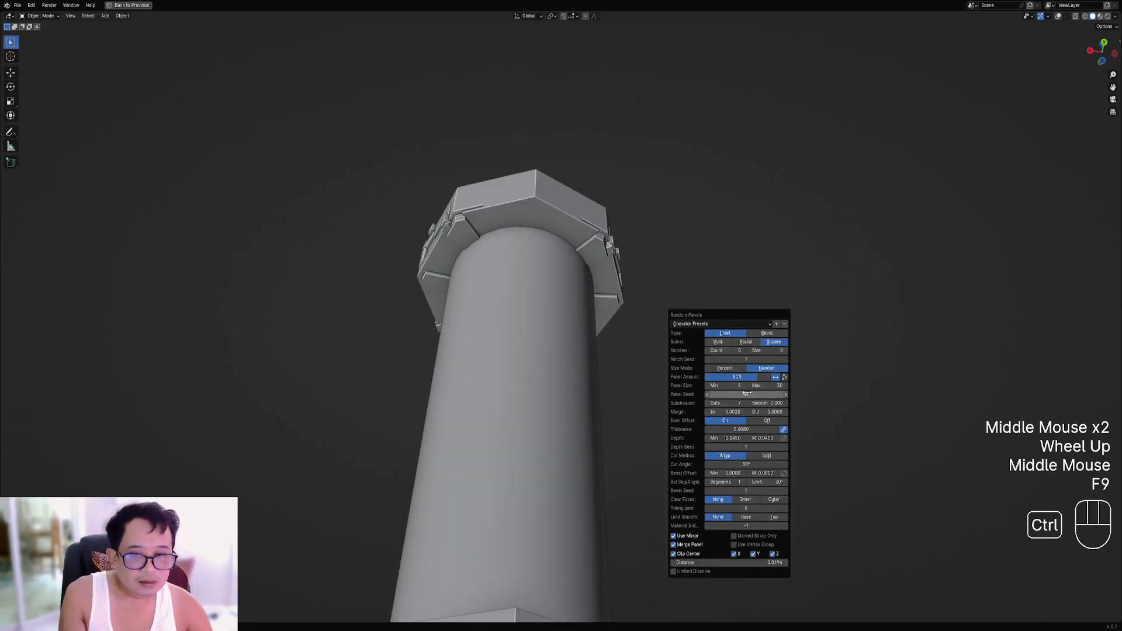
ctrl+scroll(746, 394, up, 5)
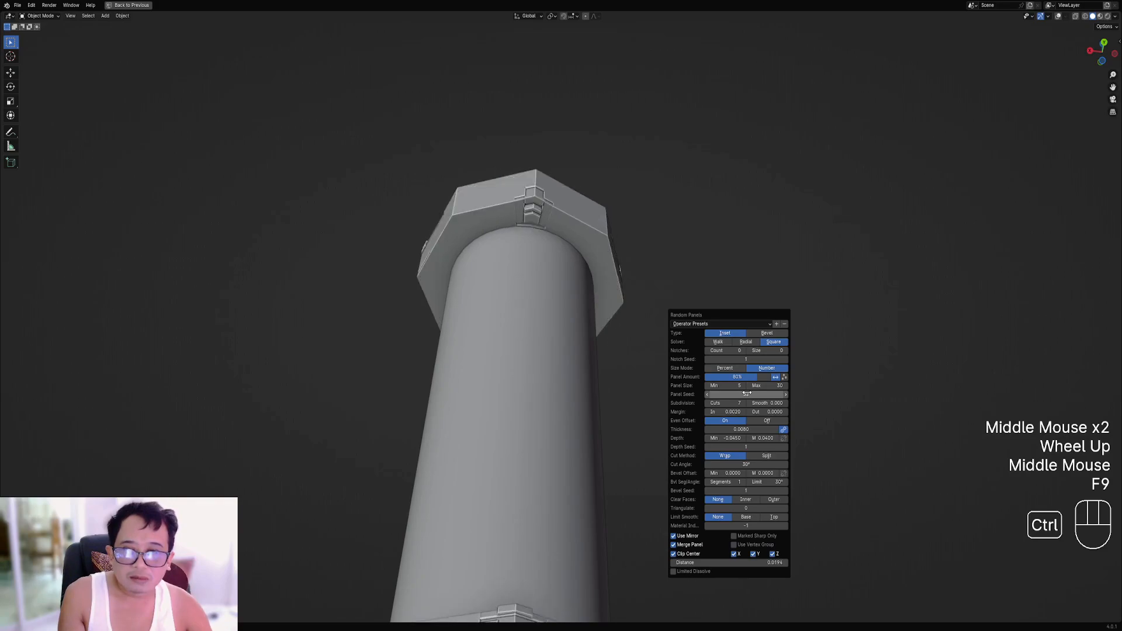
ctrl+scroll(746, 394, up, 2)
ctrl+scroll(747, 394, up, 4)
ctrl+scroll(746, 394, up, 4)
ctrl+scroll(747, 394, up, 4)
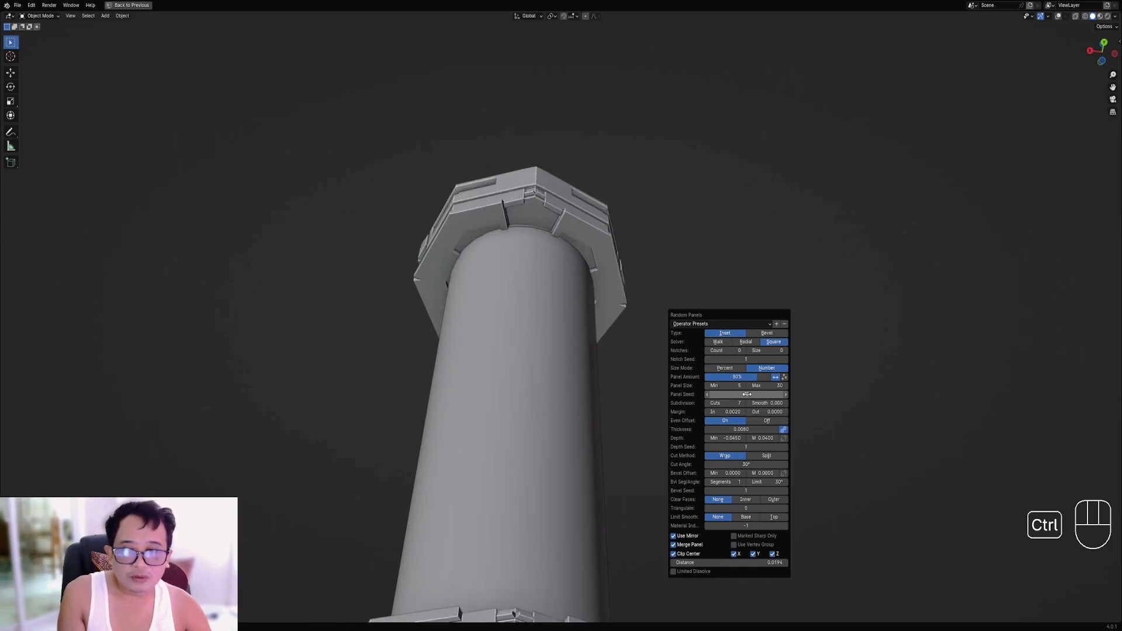
ctrl+scroll(747, 394, up, 4)
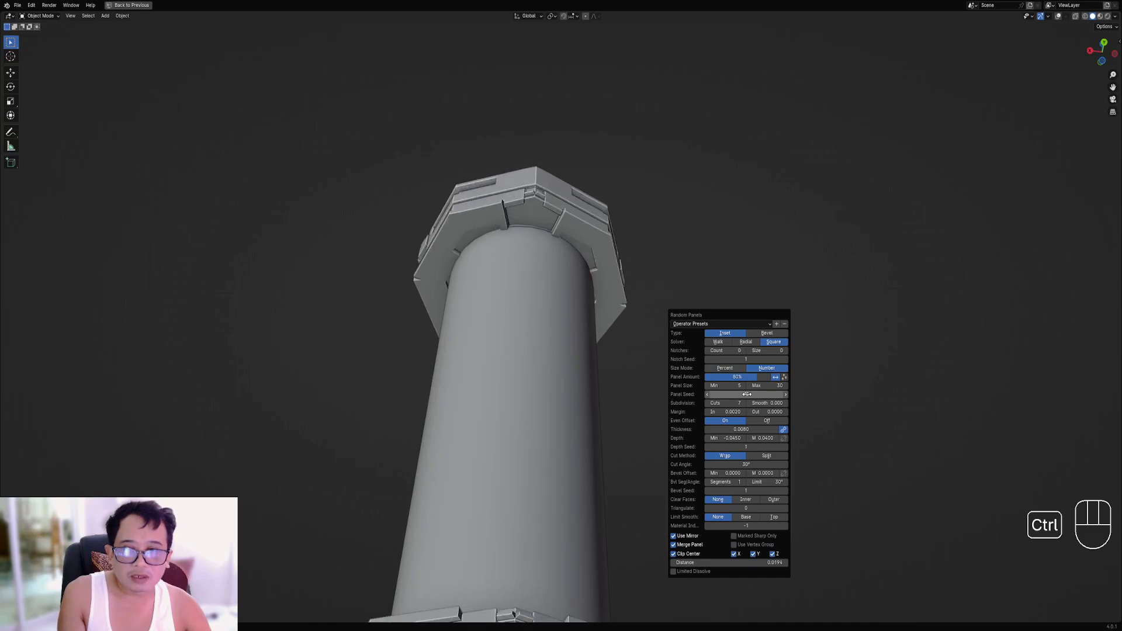
ctrl+scroll(747, 394, up, 3)
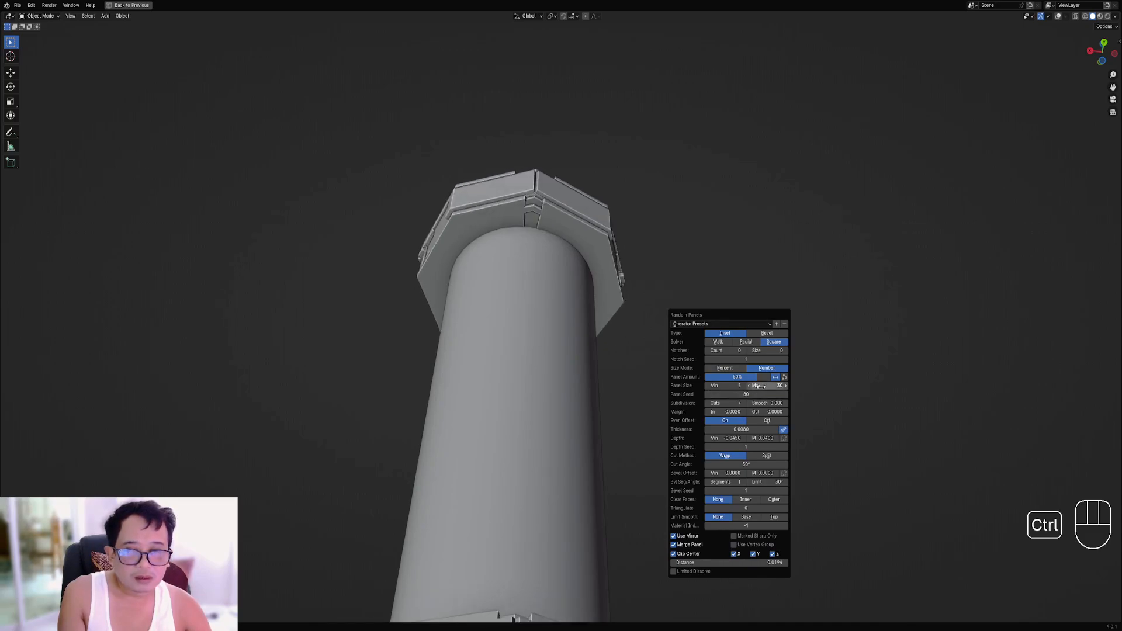
Raise the panel seed to 92 and check the panels on the end piece's underside and top.
ctrl+scroll(748, 395, up, 5)
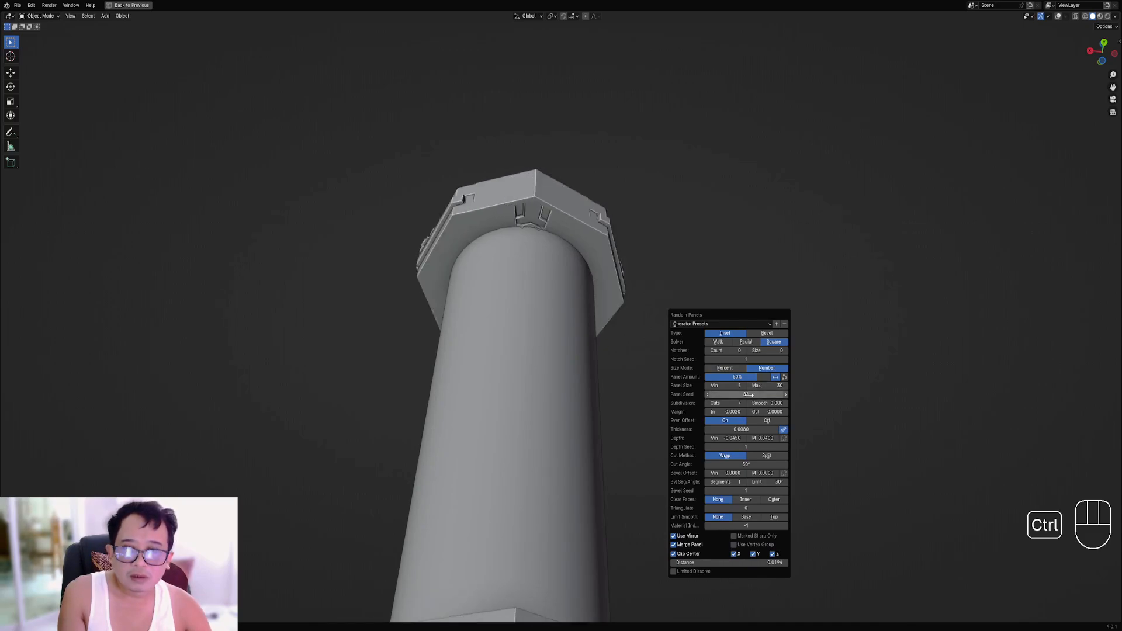
ctrl+scroll(749, 395, up, 4)
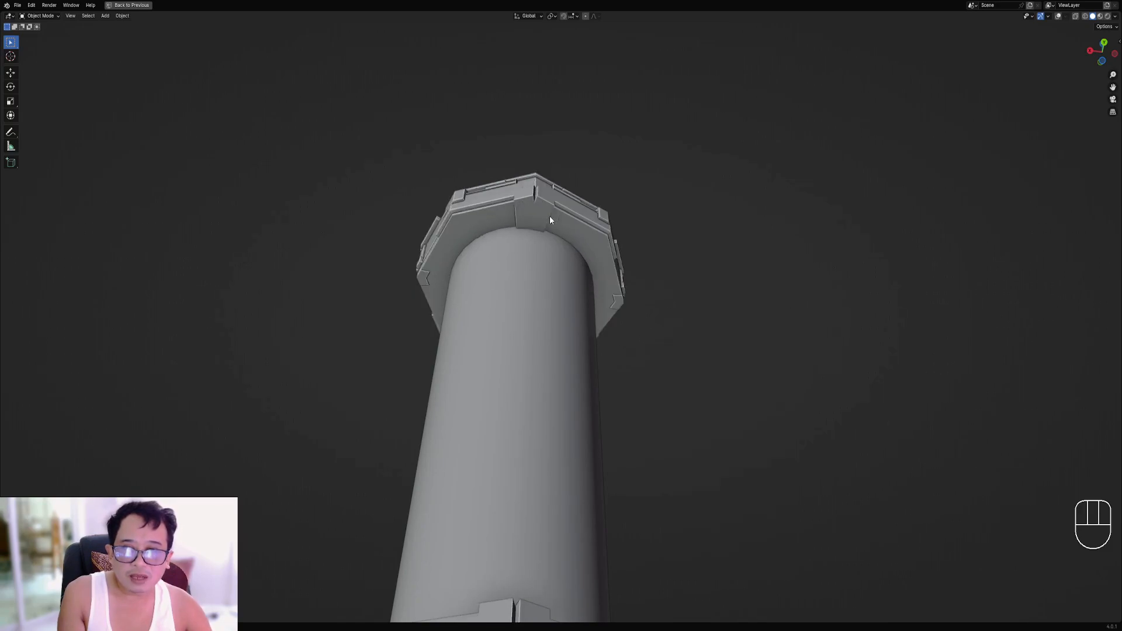
middle_drag(539, 219, 559, 334)
scroll(634, 369, down, 2)
key(F9)
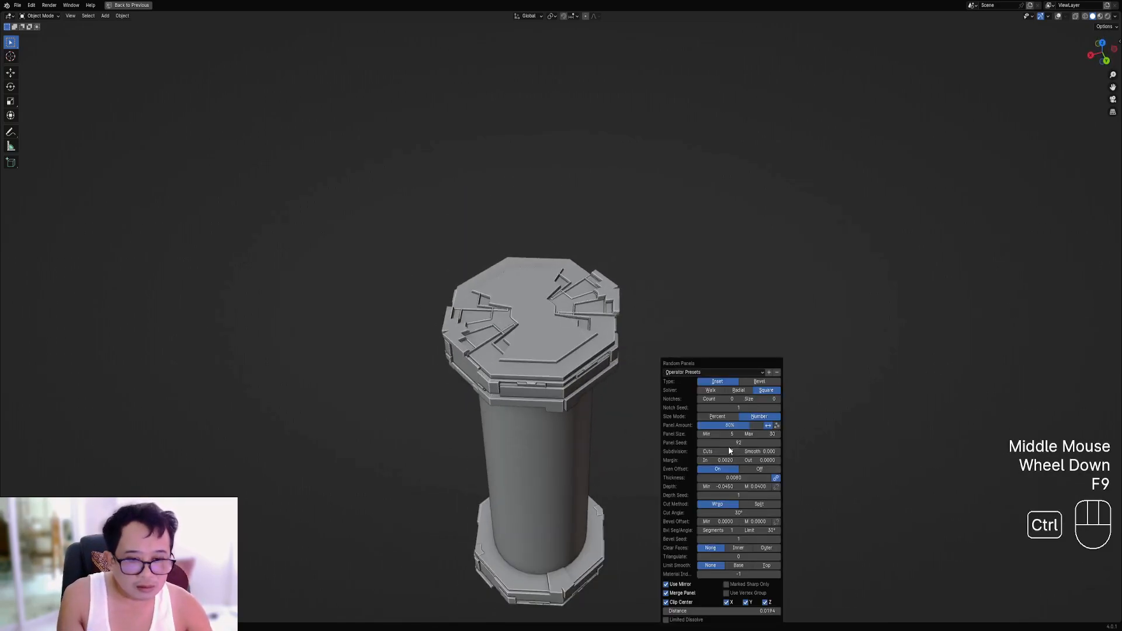
Try further panel seeds up to 104 on the end pieces and undo the Random Panels operation.
ctrl+scroll(731, 445, up, 7)
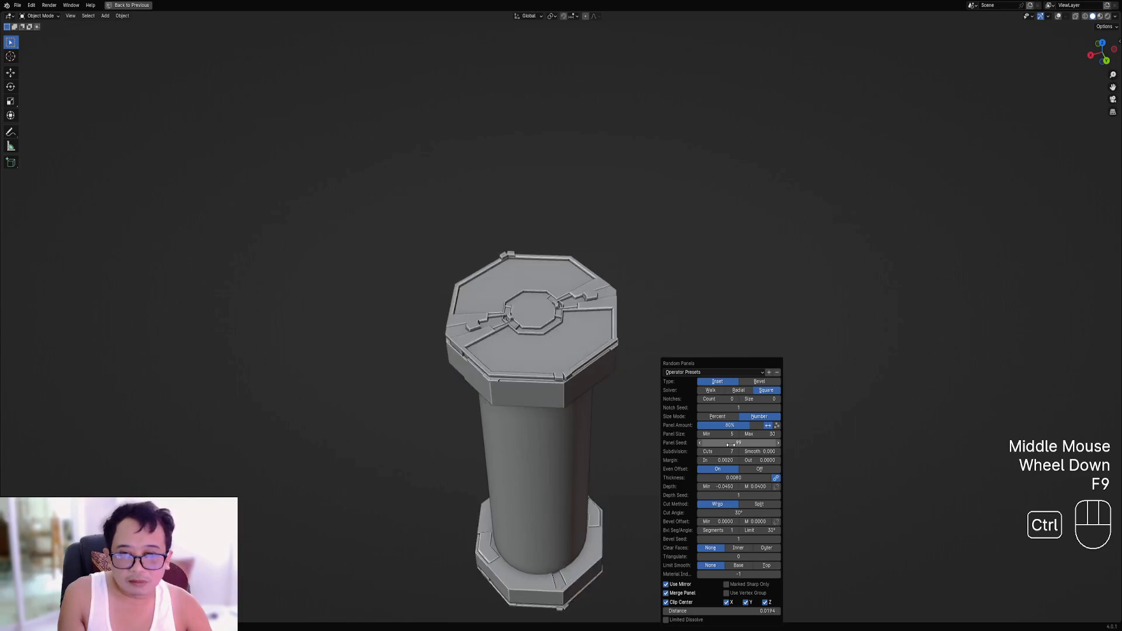
ctrl+scroll(731, 445, down, 3)
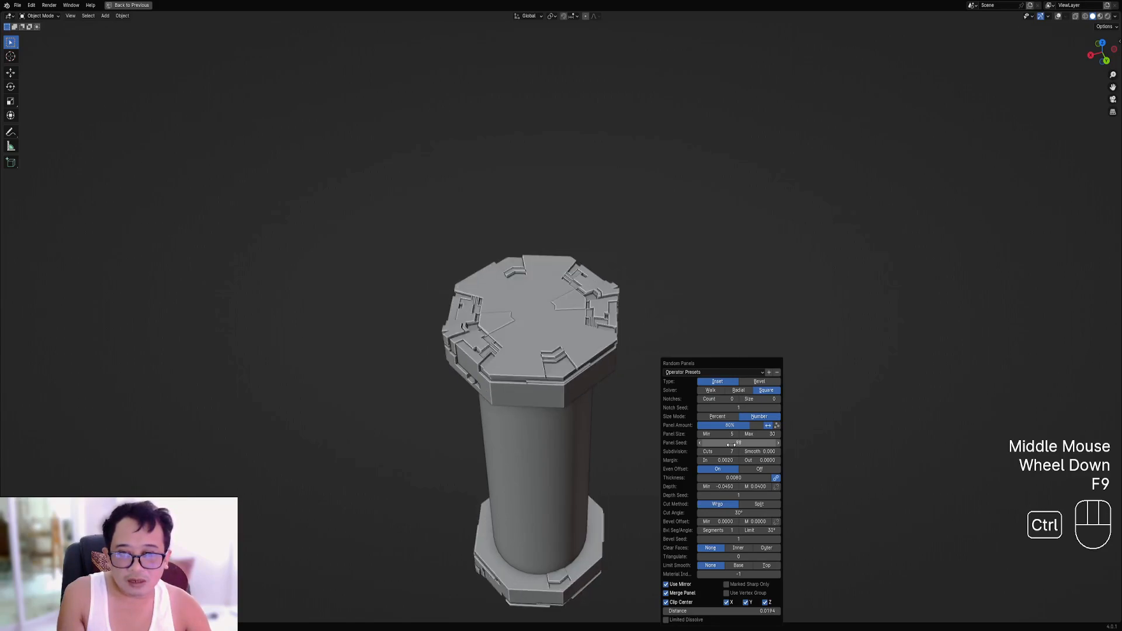
ctrl+scroll(731, 445, down, 6)
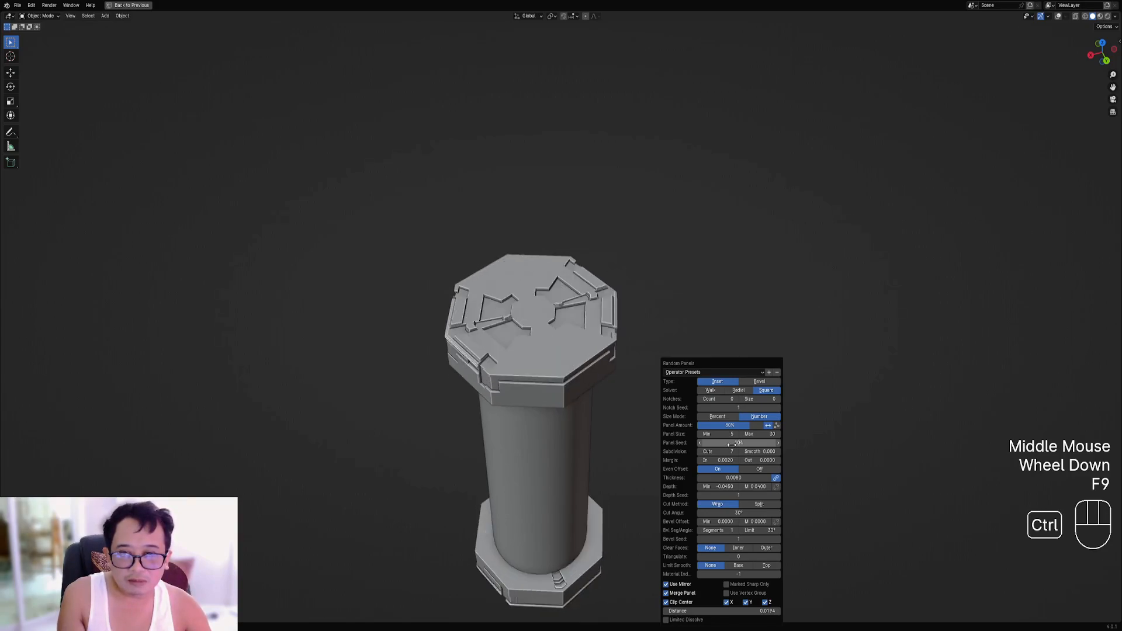
ctrl+scroll(731, 445, down, 3)
middle_drag(655, 436, 657, 333)
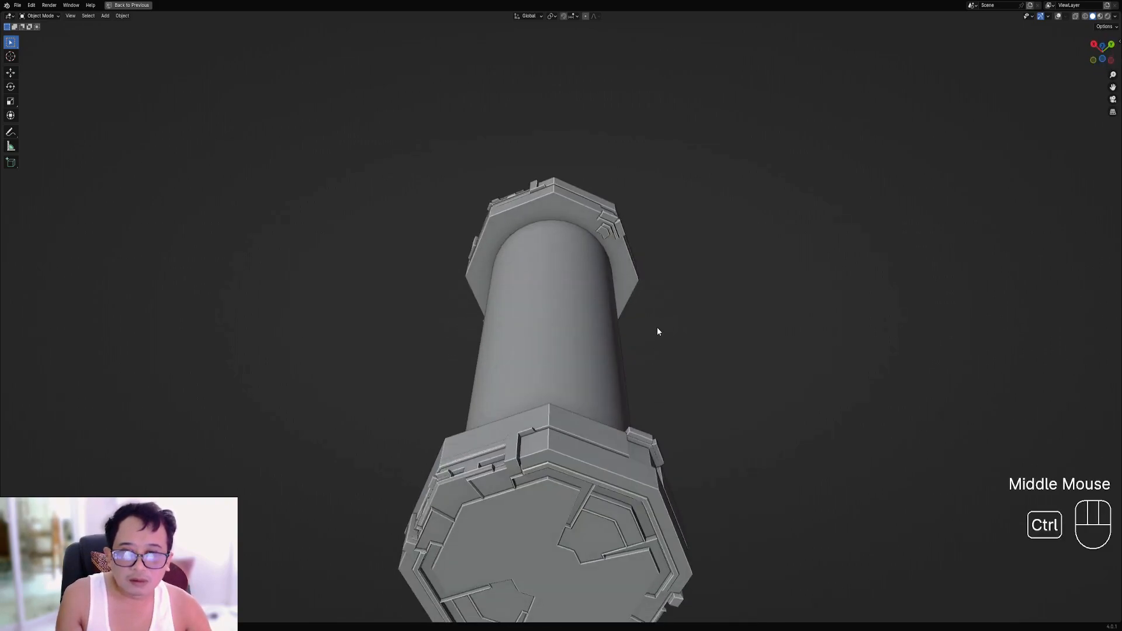
key(ctrl+z)
Show the viewport overlays again and extend the face selection on the upper end piece in face select mode.
key(Tab)
key(shift+z)
key(shift+z)
shift+middle_drag(619, 281, 709, 315)
key(Tab)
right_click(616, 280)
key(Tab)
key(shift+alt+z)
scroll(736, 311, up, 2)
key(shift+z)
key(3)
shift+right_click(536, 328)
key(shift+z)
middle_drag(536, 328, 647, 300)
key(Tab)
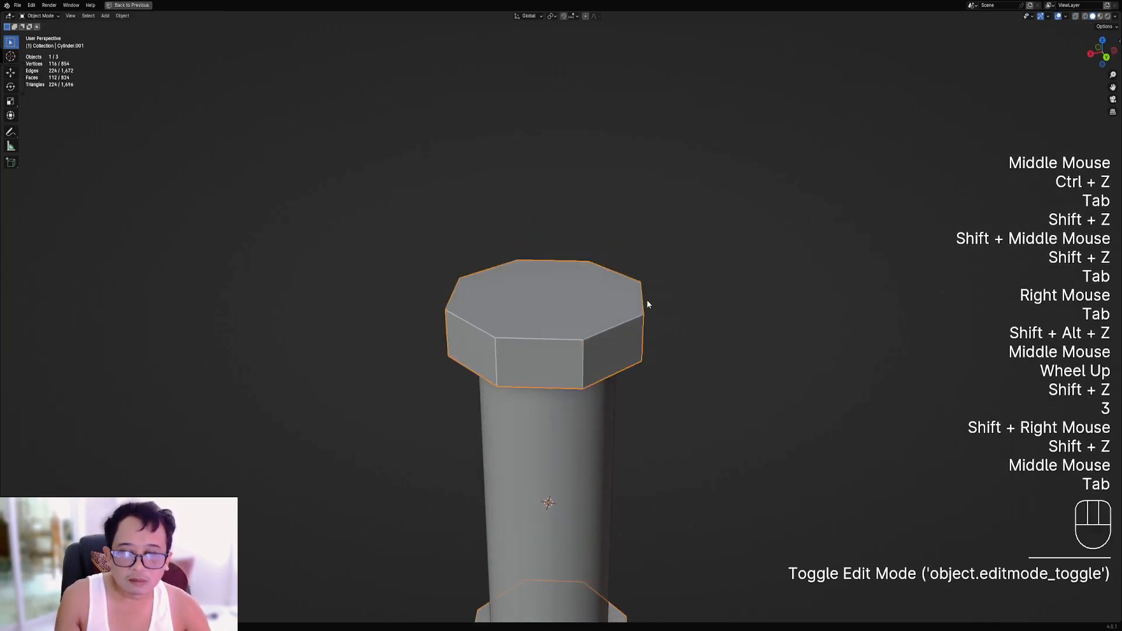
Apply Random Panels to the octagonal end piece, trying several panel seeds, and set the distance to 0.0265.
key(shift+q)
ctrl+scroll(718, 391, up, 1)
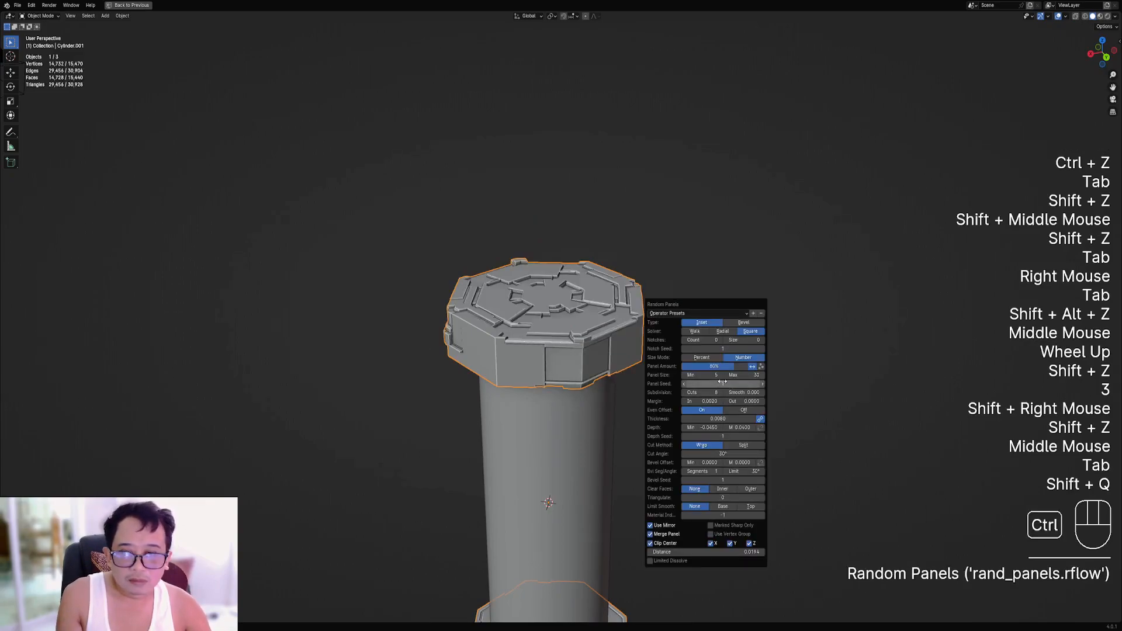
ctrl+scroll(723, 382, up, 2)
ctrl+scroll(723, 381, up, 4)
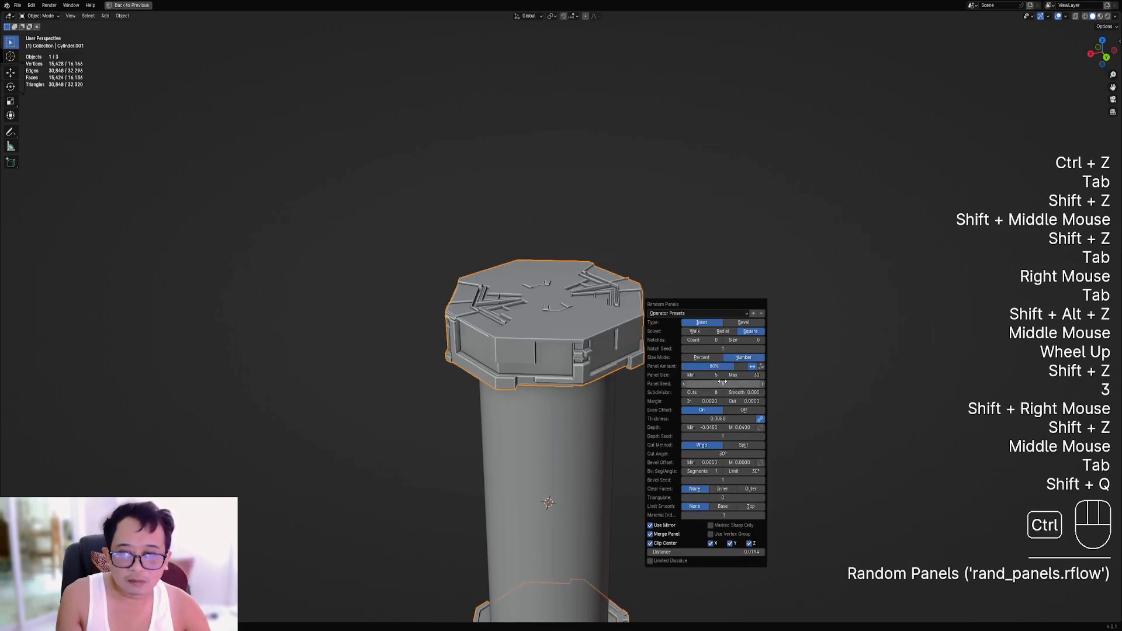
middle_click(598, 315)
middle_drag(598, 316, 610, 256)
key(F9)
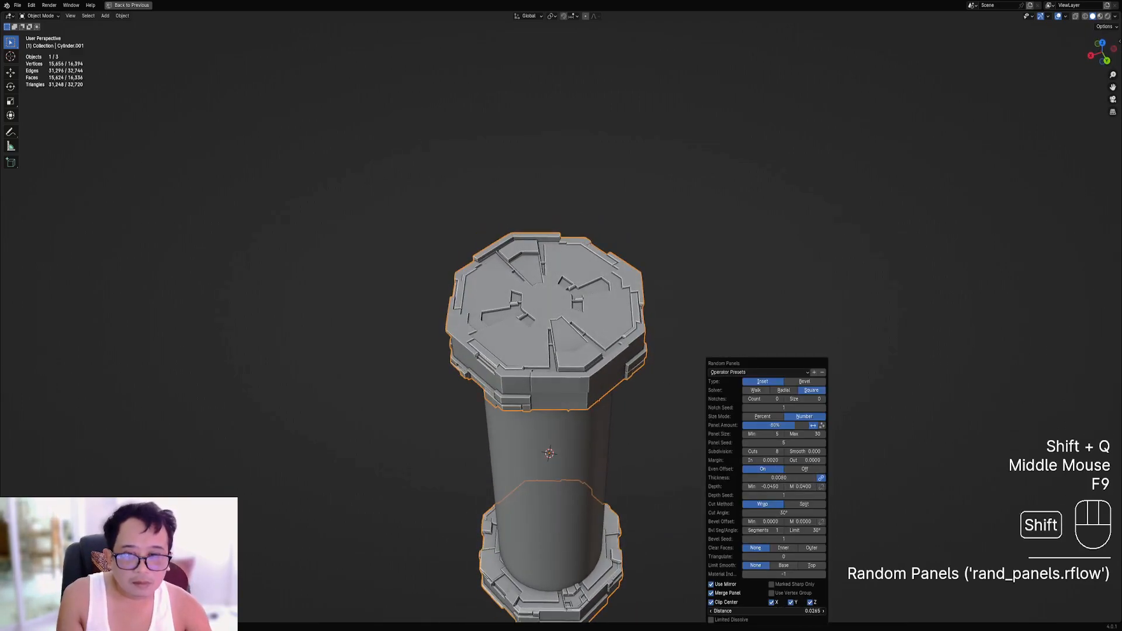
Raise the end piece's panel seed to 20 and inspect the pattern on its top face.
ctrl+scroll(765, 443, up, 4)
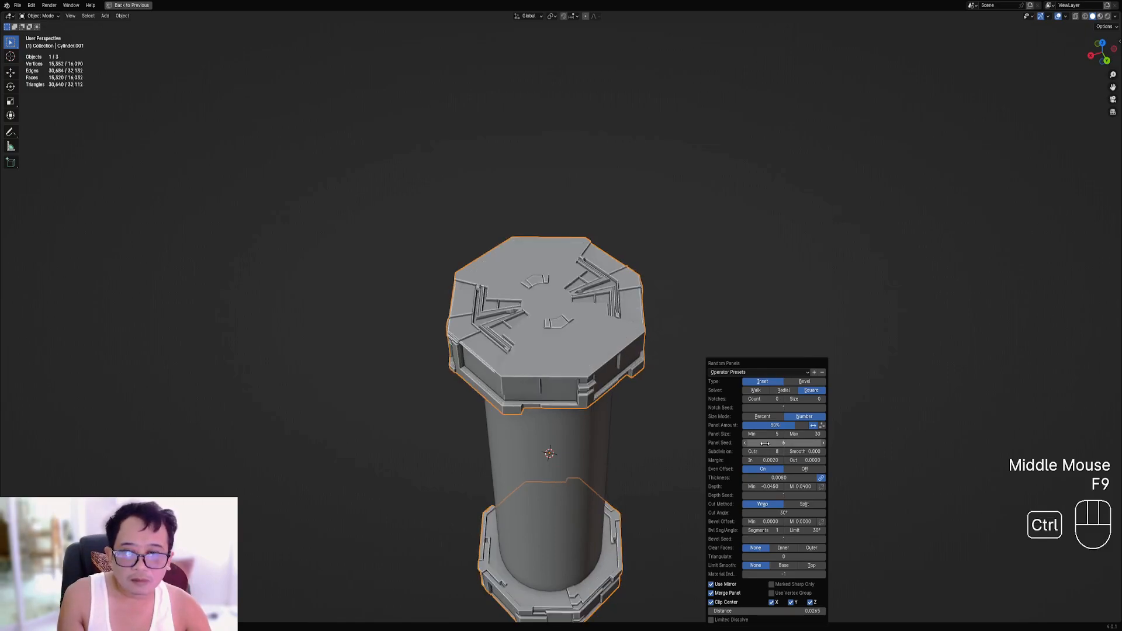
ctrl+scroll(764, 443, up, 8)
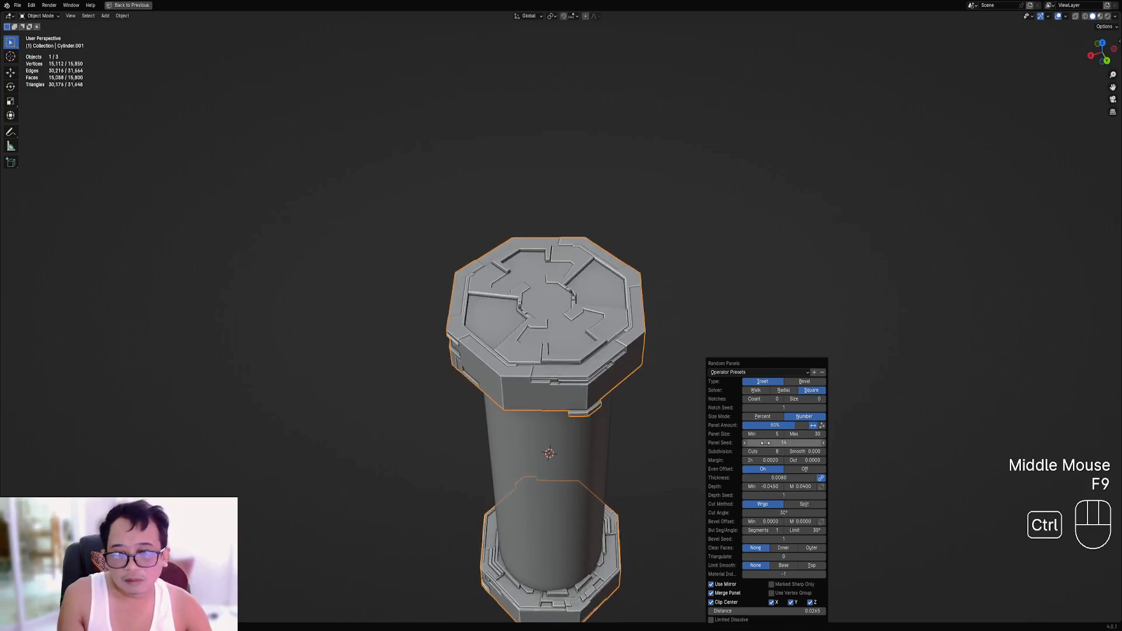
ctrl+scroll(766, 443, up, 3)
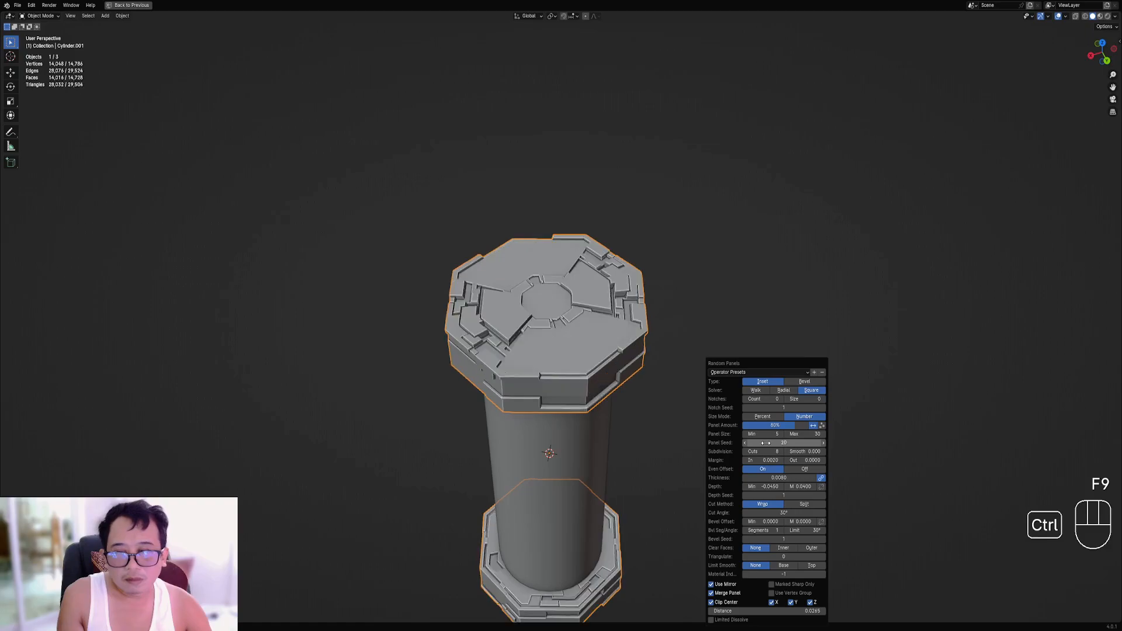
middle_drag(579, 433, 626, 438)
scroll(593, 422, down, 1)
scroll(602, 394, up, 1)
scroll(613, 413, up, 2)
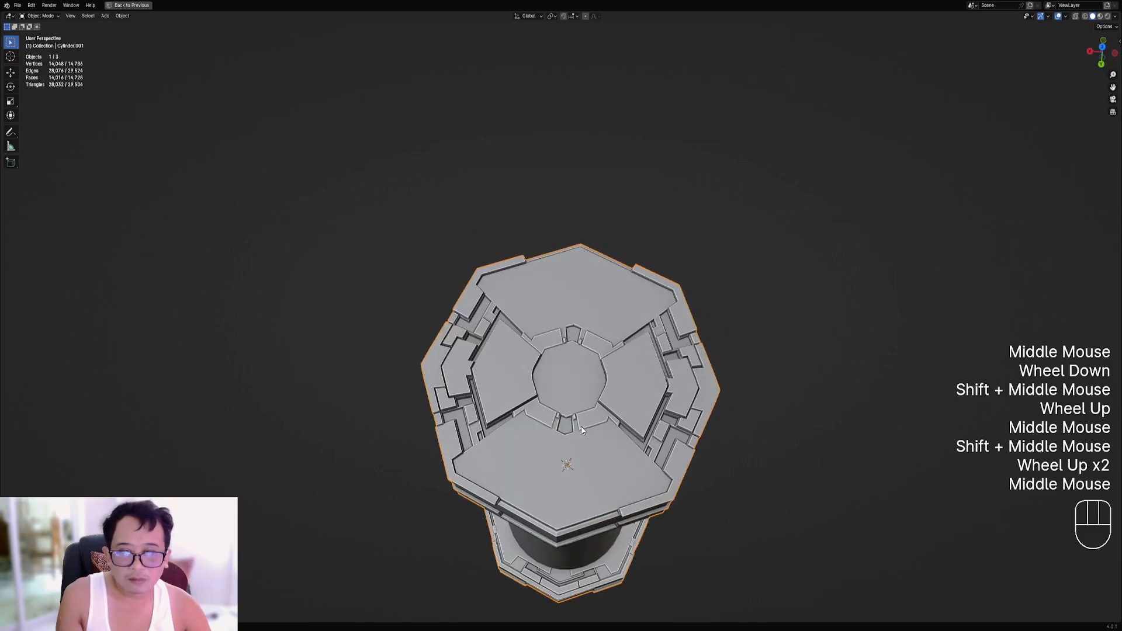
scroll(631, 437, down, 2)
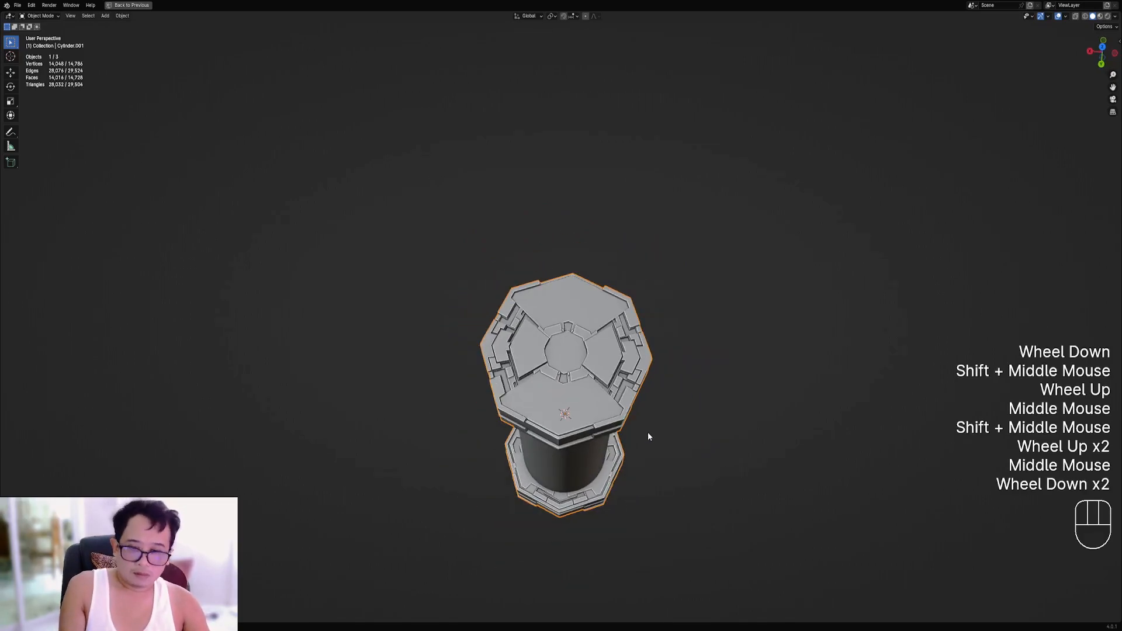
Try a maximum panel size of 28 on the end piece and return it to 30.
key(F9)
ctrl+scroll(769, 434, down, 2)
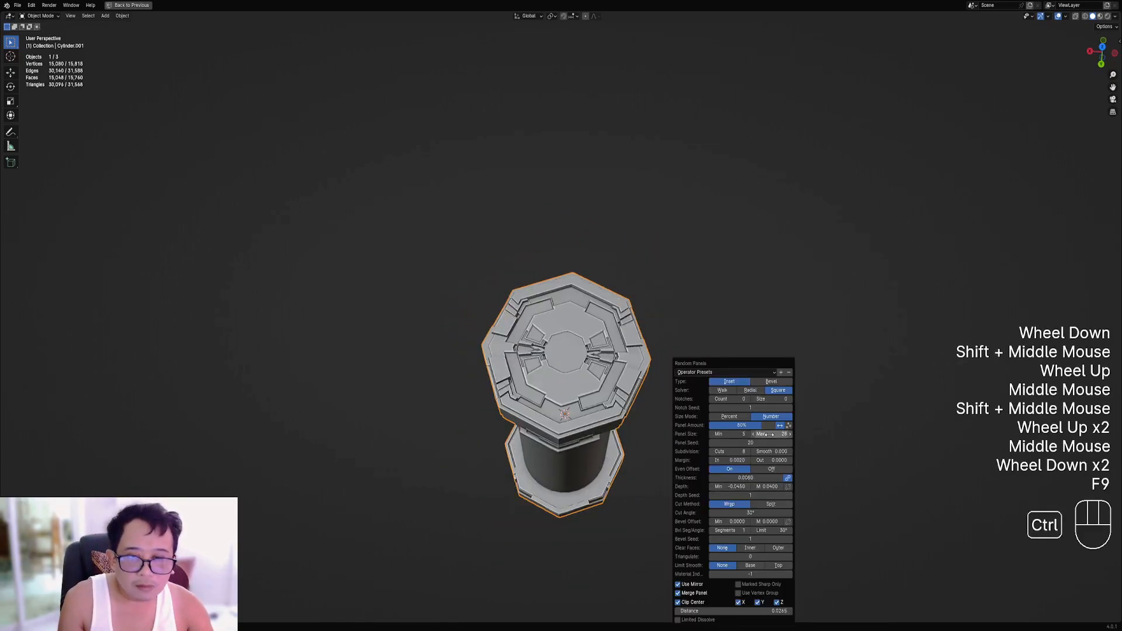
ctrl+scroll(769, 434, up, 1)
ctrl+scroll(741, 434, down, 1)
ctrl+scroll(740, 434, up, 1)
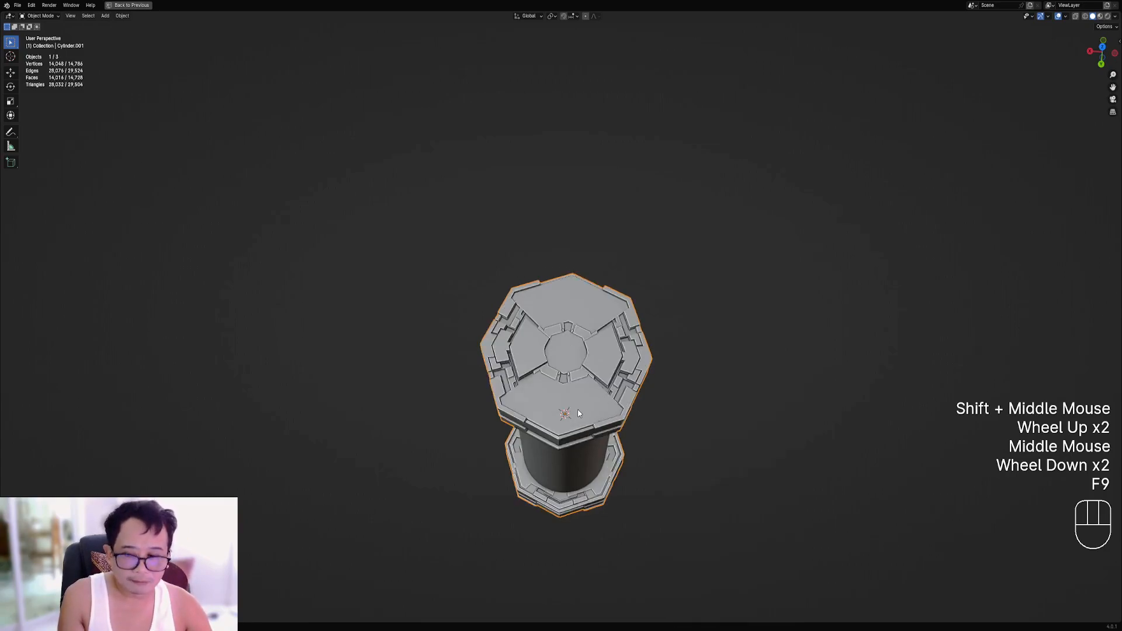
Select the cylindrical shaft and select all of its faces in edit mode, returning to object mode.
middle_drag(588, 408, 620, 380)
scroll(620, 380, down, 2)
shift+middle_drag(619, 380, 653, 311)
right_click(580, 311)
key(Tab)
key(a)
key(Tab)
scroll(653, 311, up, 3)
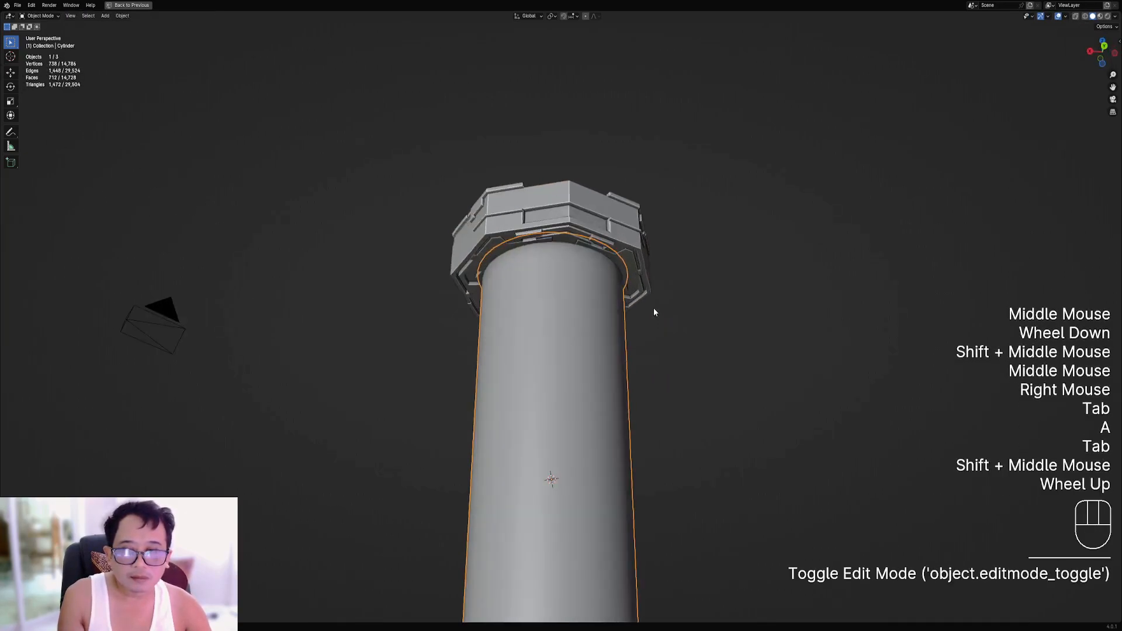
Apply Random Panels to the shaft with a maximum panel size of 20 and 0 subdivision cuts.
key(shift+q)
click(653, 306)
ctrl+scroll(751, 390, up, 1)
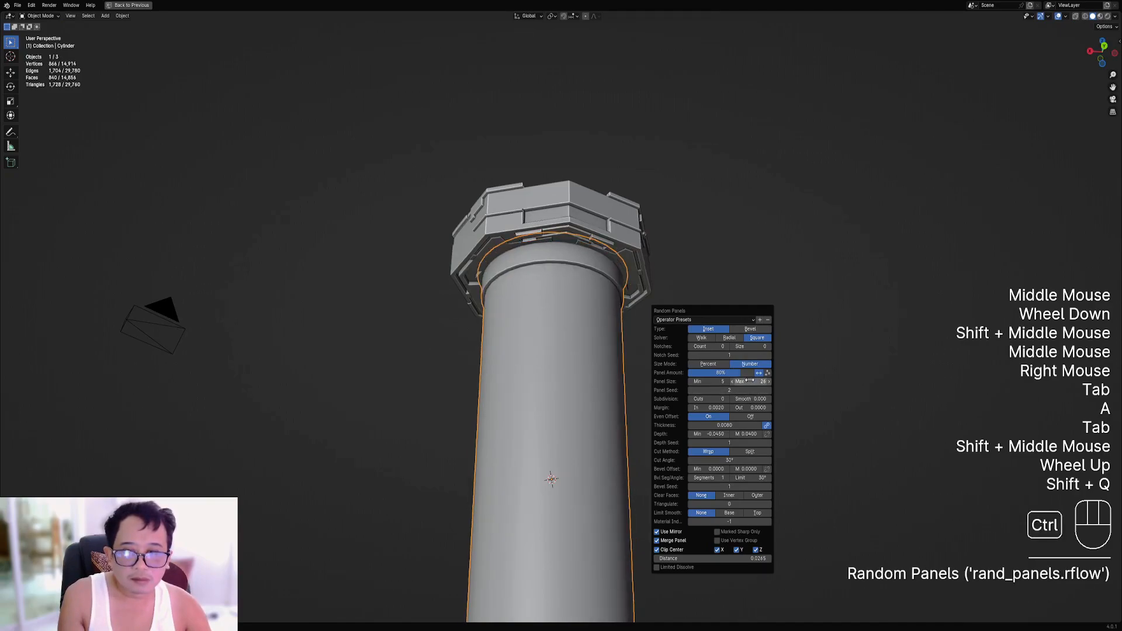
ctrl+scroll(749, 382, down, 6)
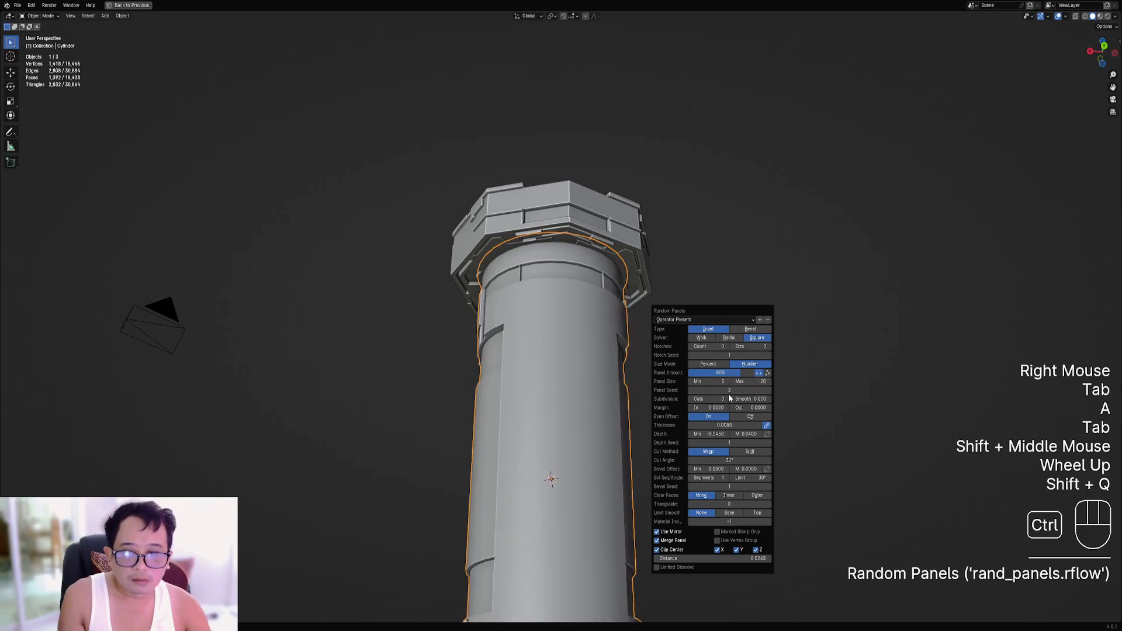
ctrl+scroll(722, 399, up, 1)
ctrl+scroll(722, 399, down, 1)
Inspect the shaft's panel grooves up close and increase their inner margin.
scroll(501, 392, down, 2)
middle_drag(501, 392, 670, 359)
scroll(772, 378, up, 2)
scroll(591, 421, up, 3)
scroll(709, 359, up, 1)
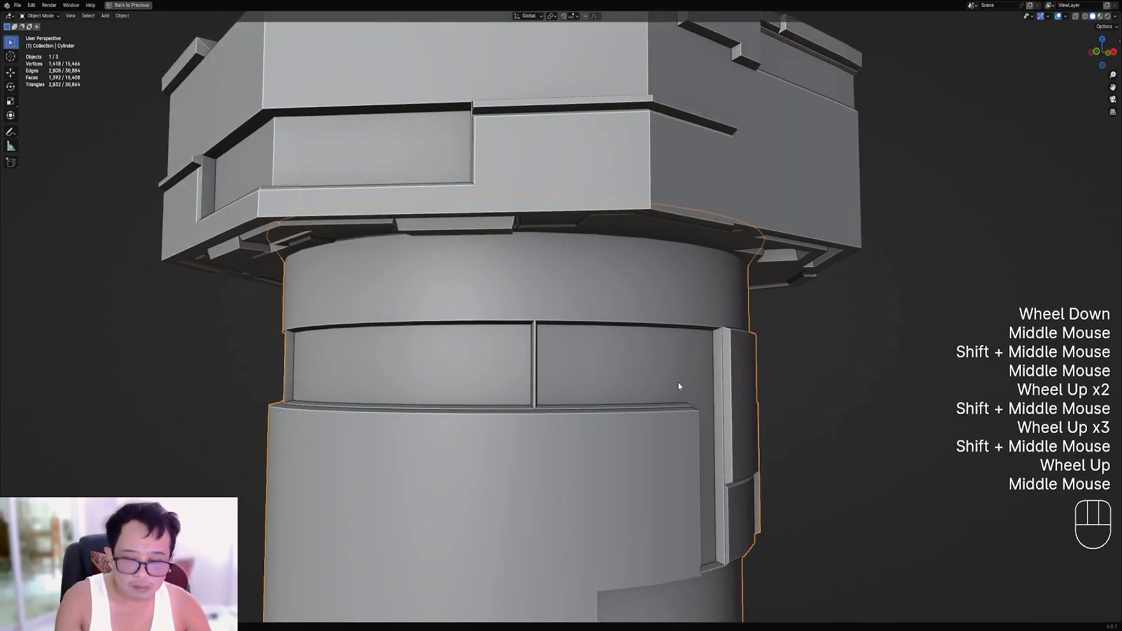
key(F9)
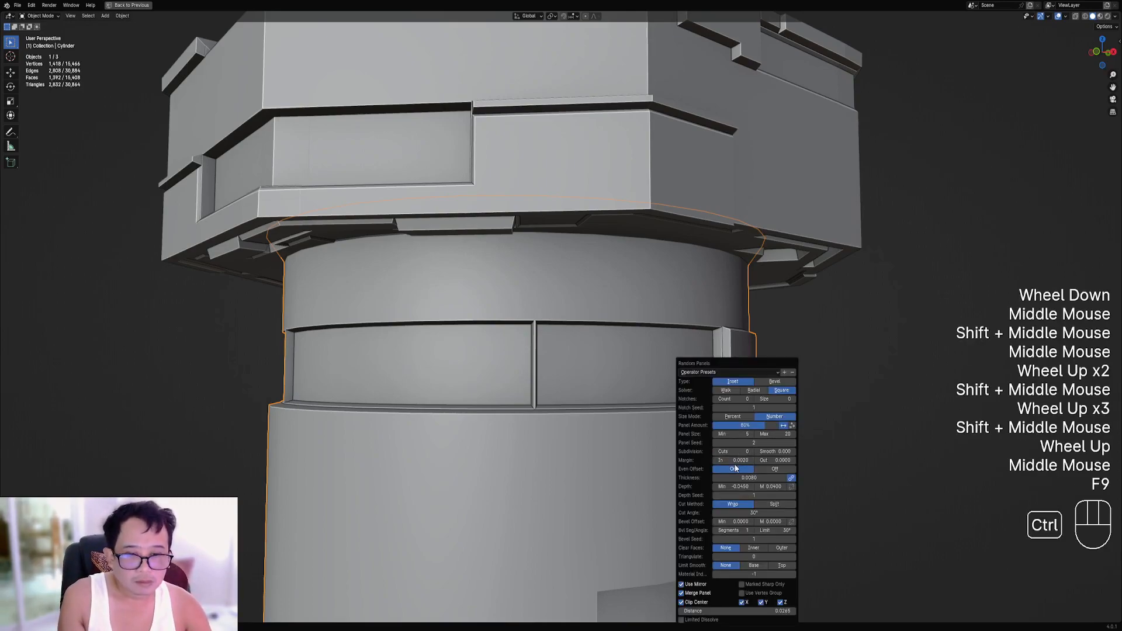
ctrl+scroll(735, 461, up, 2)
Deselect everything and look over the whole pillar, including from the side.
scroll(661, 447, down, 3)
middle_drag(673, 456, 644, 409)
scroll(645, 478, down, 1)
scroll(651, 371, up, 1)
shift+middle_drag(644, 478, 647, 357)
scroll(641, 368, down, 1)
key(alt+a)
scroll(599, 388, up, 1)
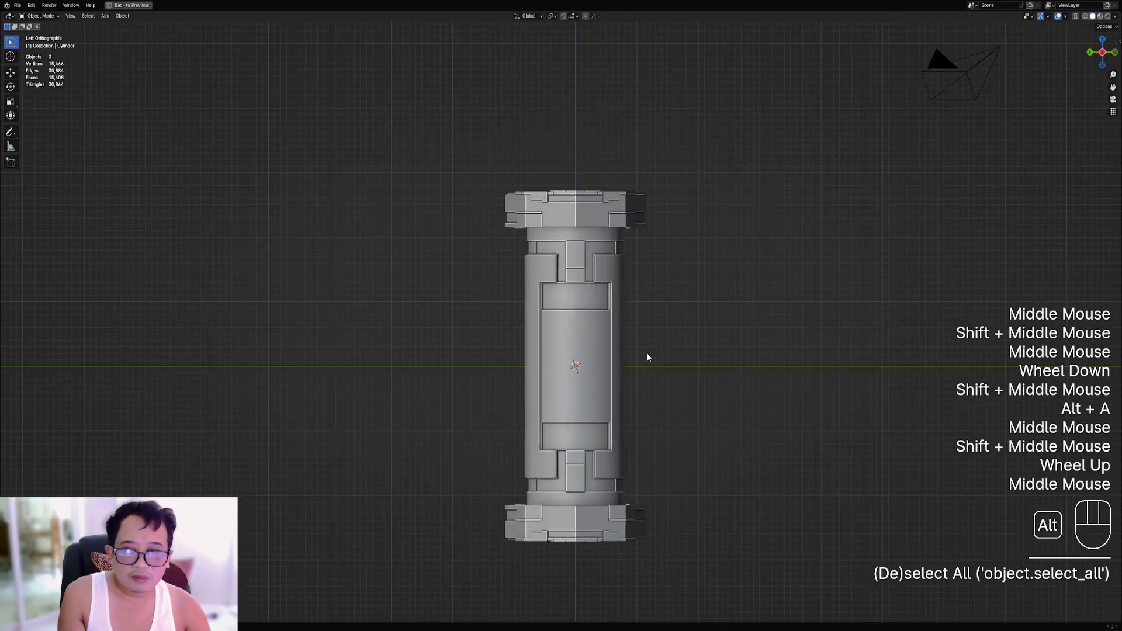
Select the shaft and compare its mesh grid in edit mode with the panel layout from several angles.
right_click(597, 354)
key(Tab)
key(Tab)
middle_drag(596, 353, 614, 368)
key(Tab)
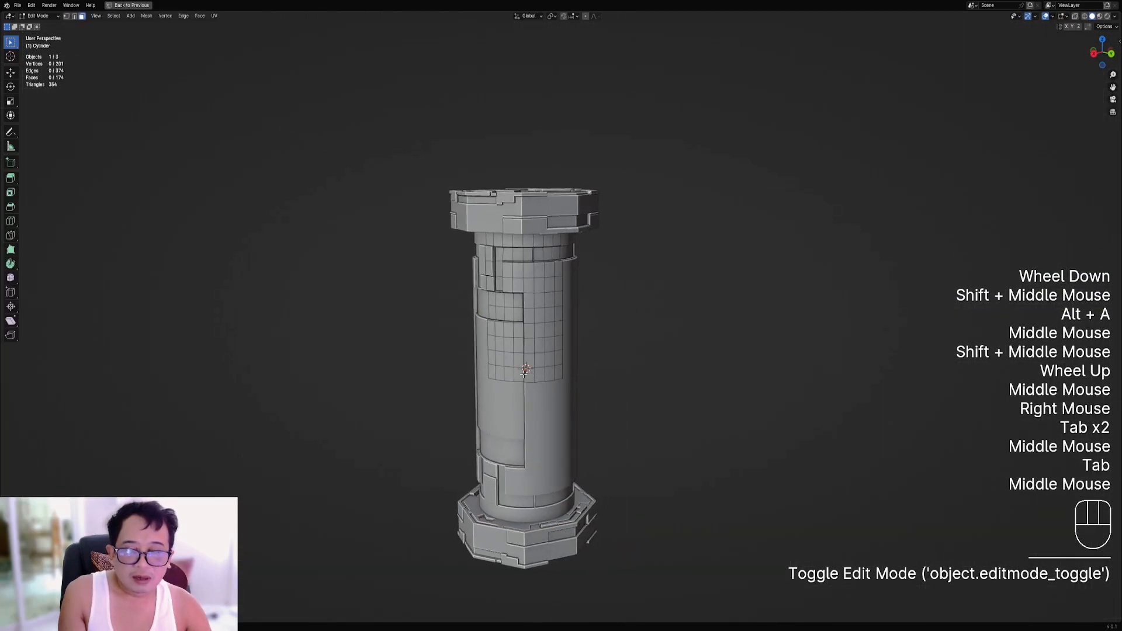
shift+middle_drag(524, 373, 613, 374)
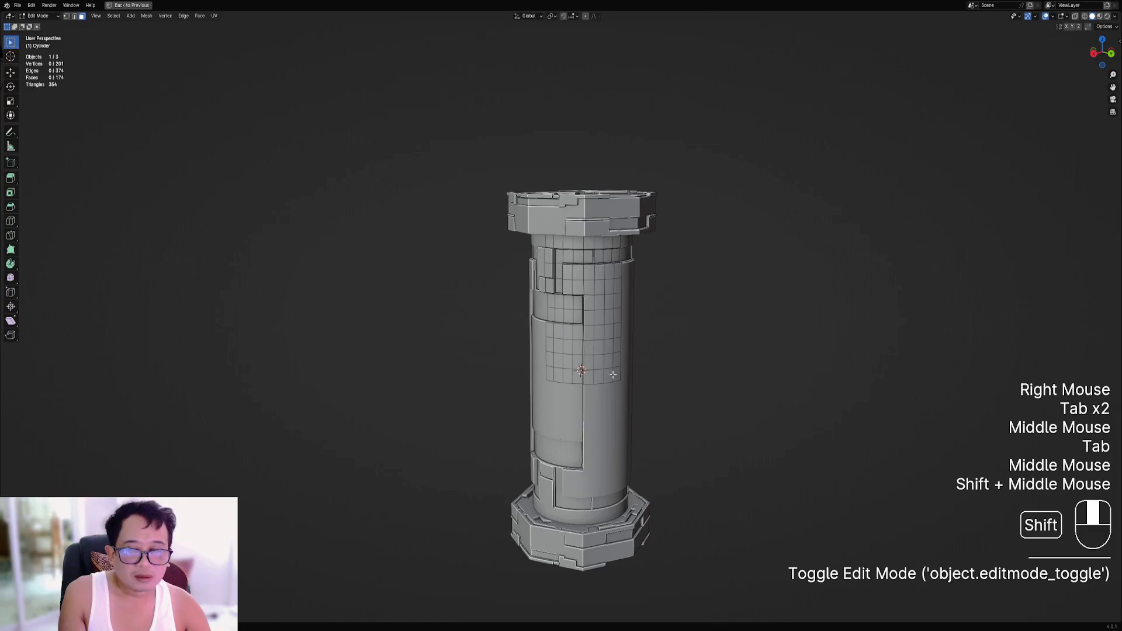
shift+middle_drag(612, 375, 641, 355)
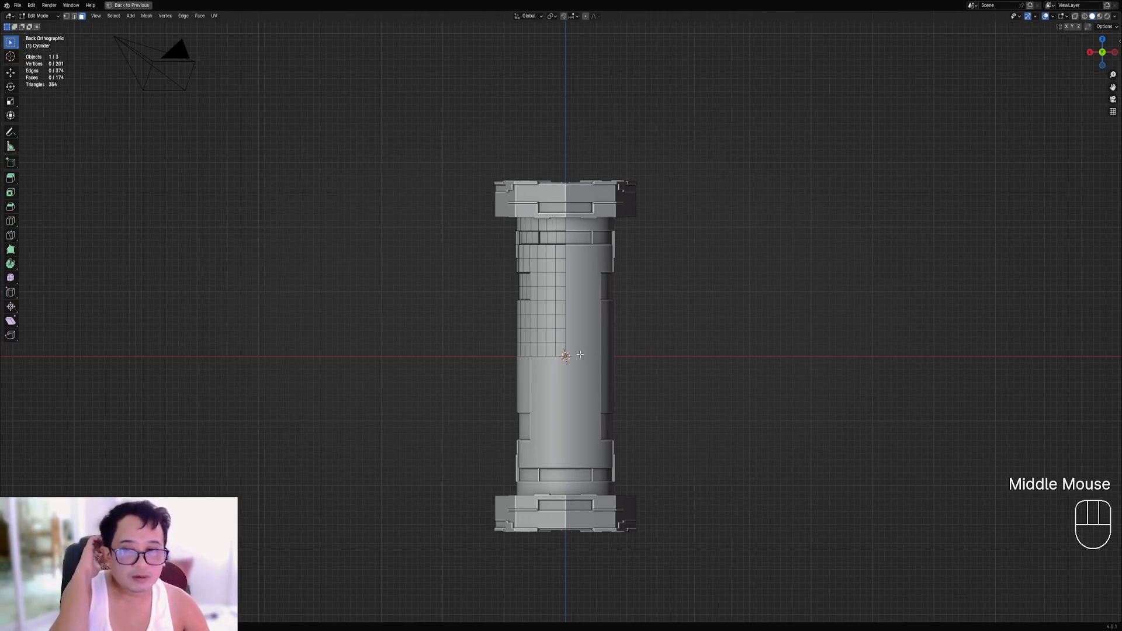
middle_drag(580, 353, 666, 343)
key(Tab)
scroll(622, 307, up, 4)
key(Tab)
key(Tab)
mouse_move(622, 306)
shift+middle_down()
mouse_move(623, 327)
mouse_move(633, 301)
shift+middle_up()
scroll(624, 327, up, 3)
key(Tab)
scroll(622, 327, down, 2)
Try to run Partition Mesh on the shaft in edit mode.
key(shift+q)
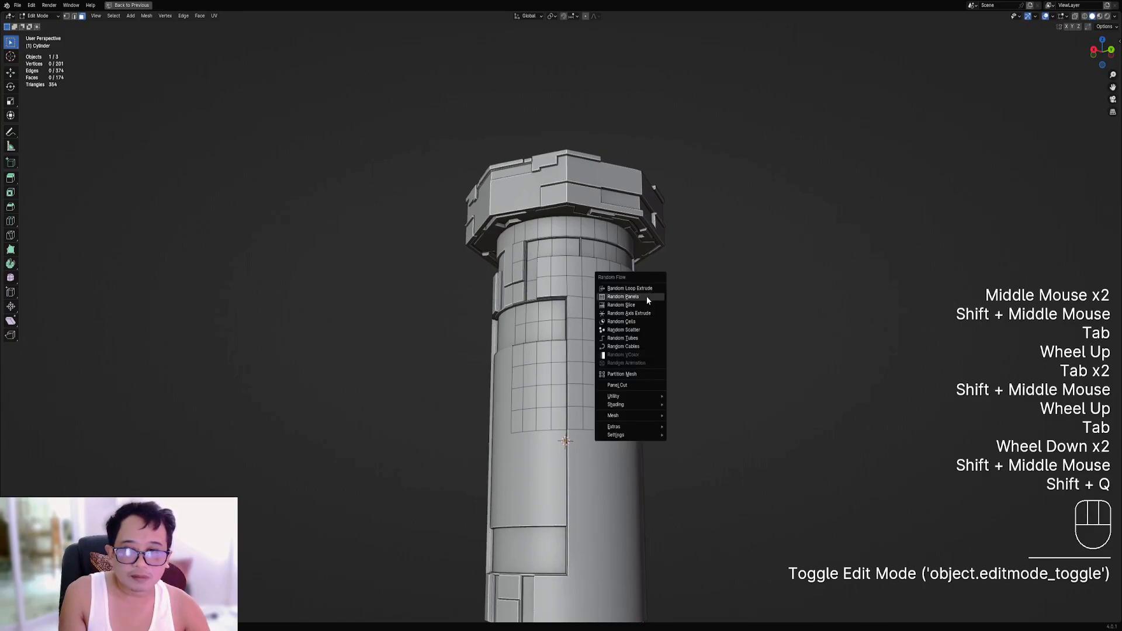
click(635, 375)
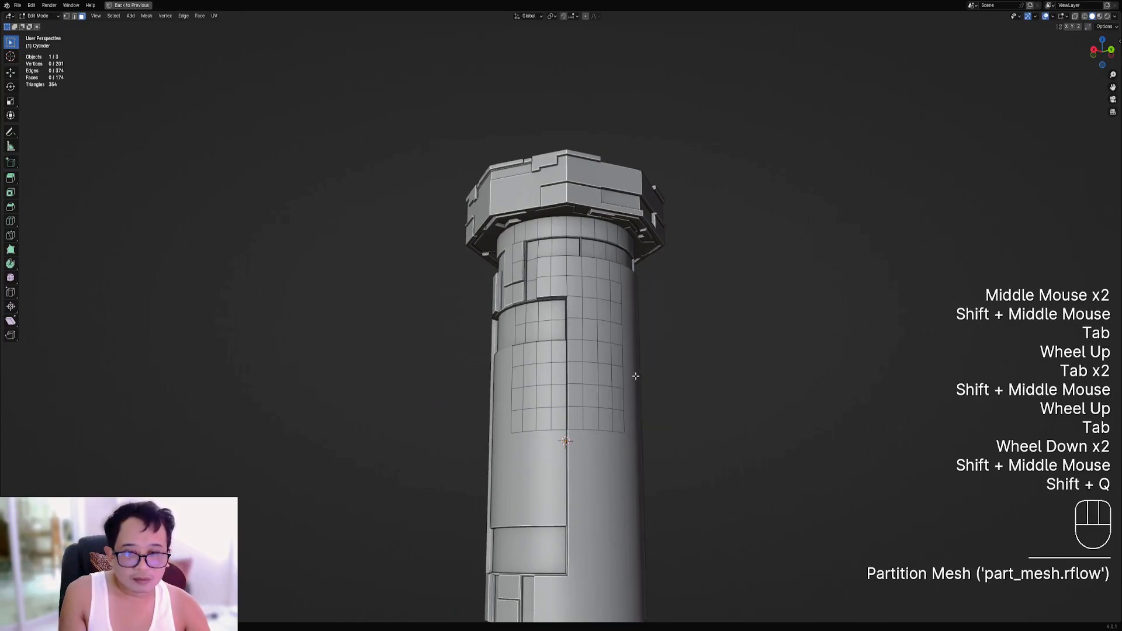
key(shift+q)
click(622, 351)
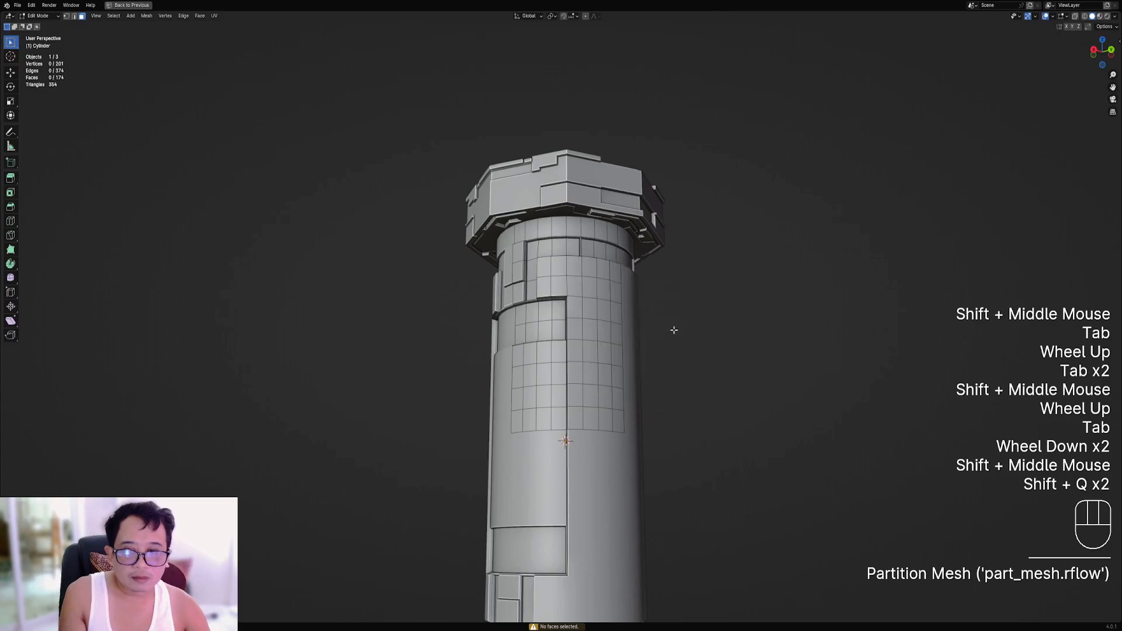
Select all of the shaft's faces, partition it with Partition Mesh in Sharp mode from object mode, and deselect everything.
key(a)
key(Tab)
key(shift+q)
click(608, 332)
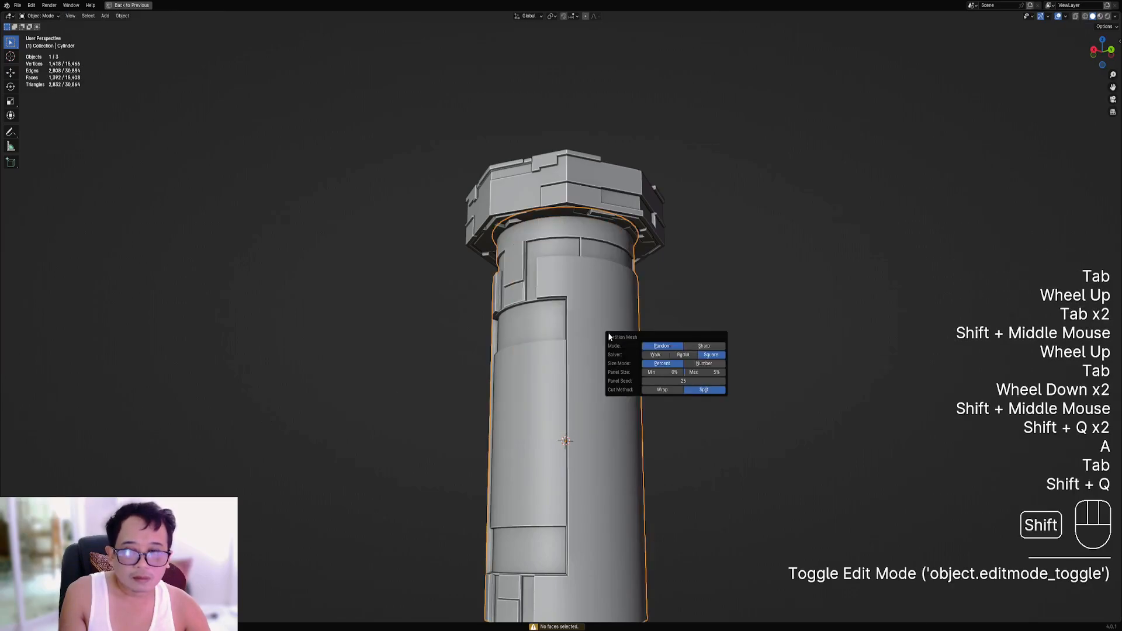
click(708, 346)
key(alt+a)
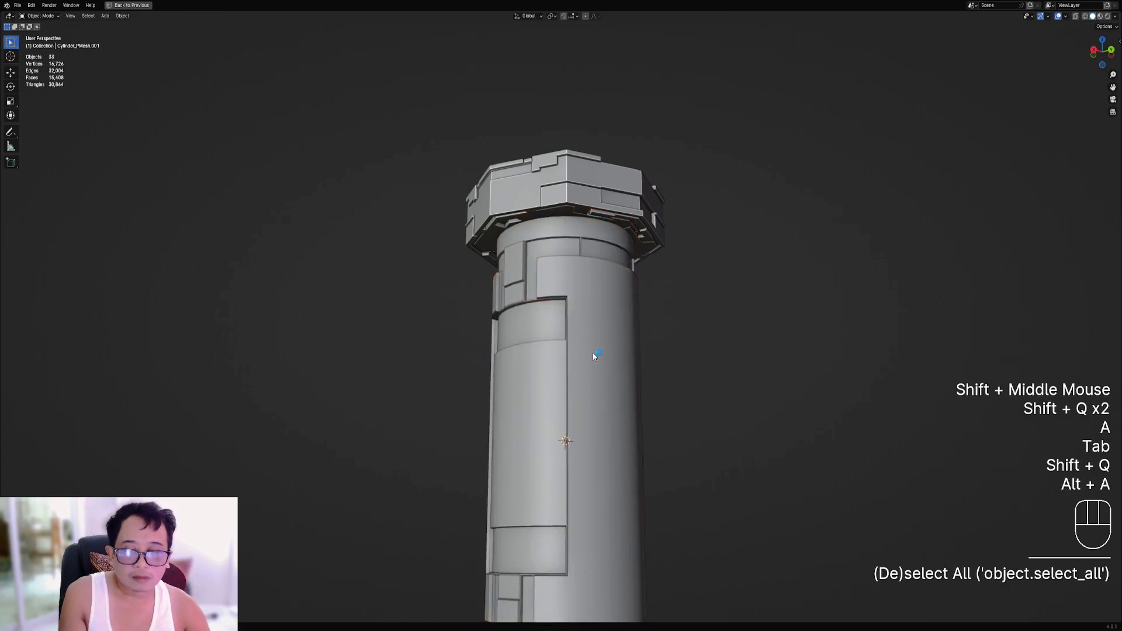
Select the tall partitioned panel on the shaft and check its faces in edit mode.
right_click(593, 354)
key(Tab)
scroll(594, 353, down, 2)
middle_drag(594, 353, 646, 349)
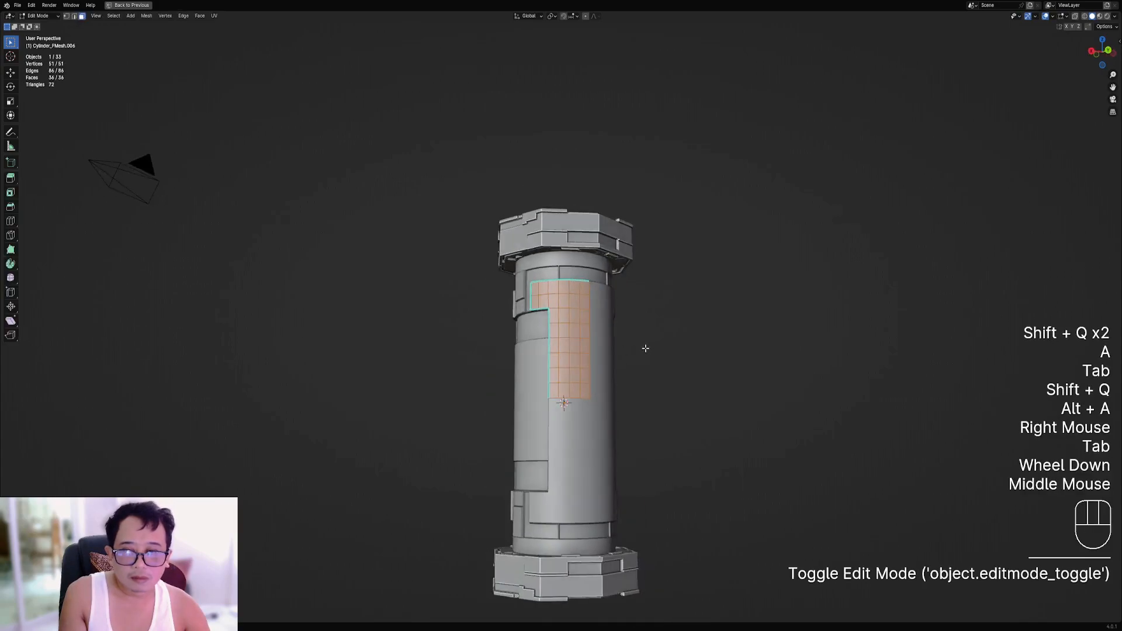
scroll(646, 349, up, 1)
key(Tab)
Apply Random Panels to the tall shaft panel and restore the operator's default settings.
key(shift+q)
click(668, 262)
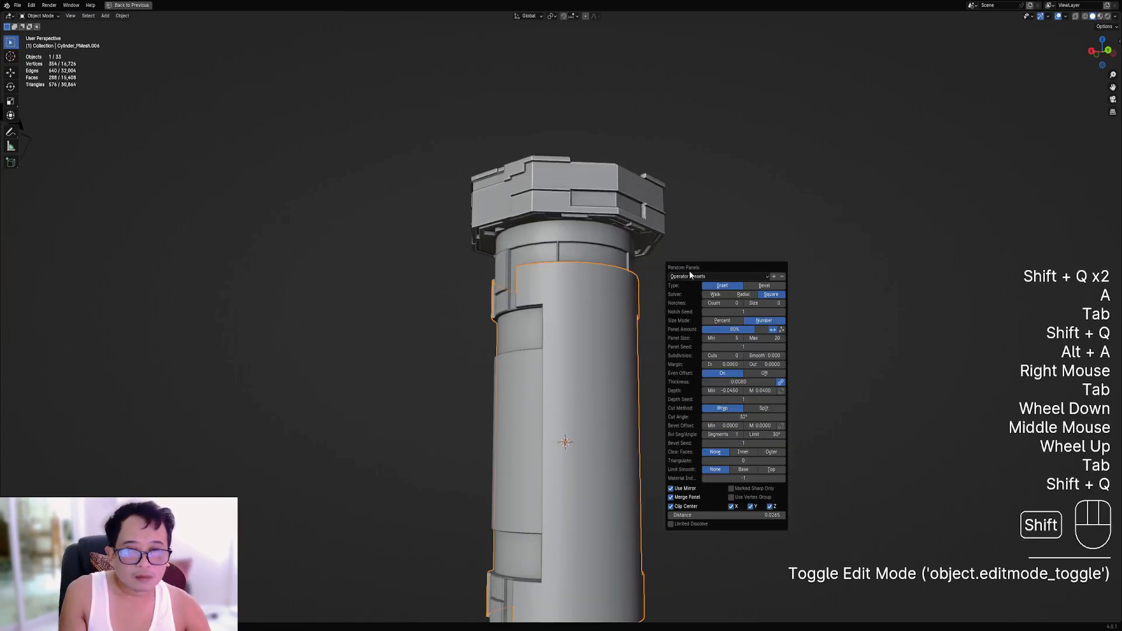
click(704, 277)
click(705, 286)
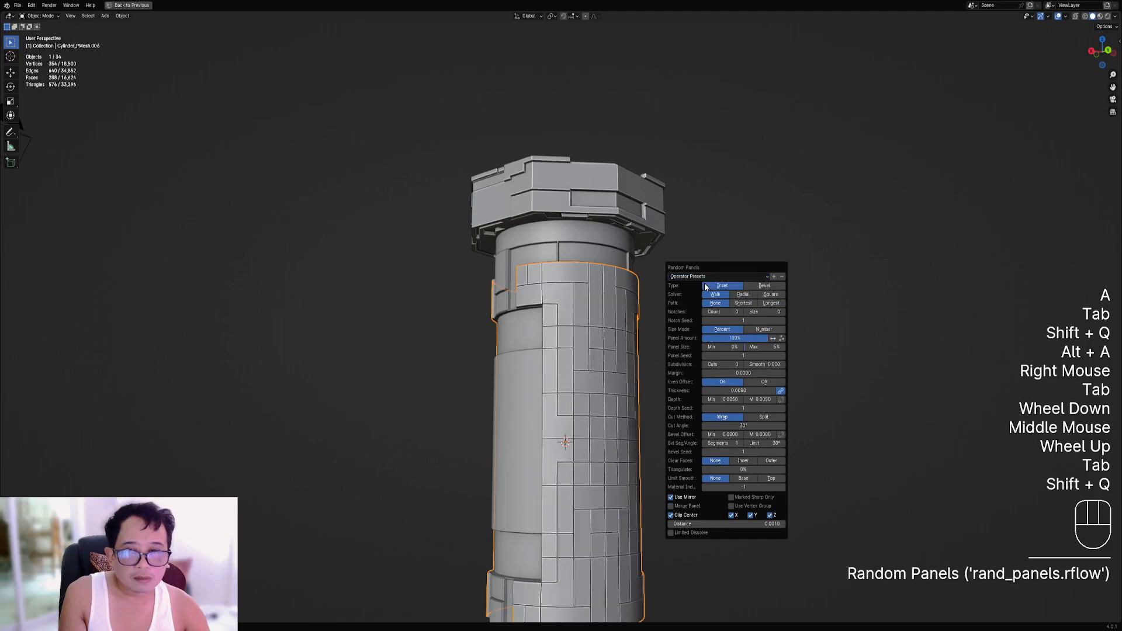
Switch the Random Panels solver to Square, with a larger clip distance and a greater maximum depth for the tall shaft panel.
click(706, 277)
click(706, 277)
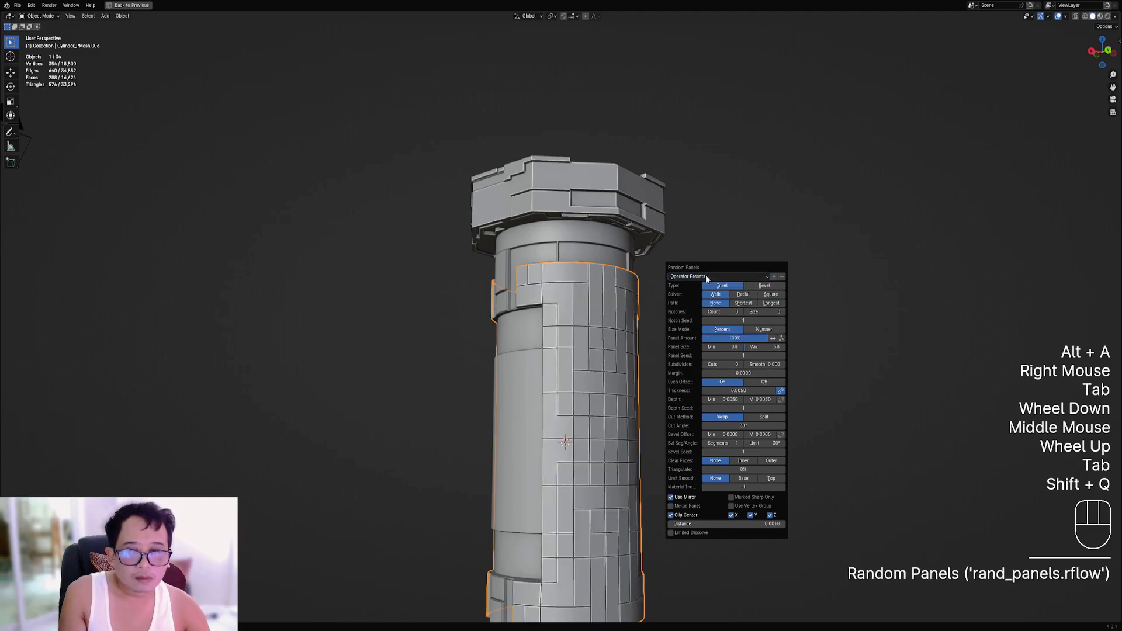
shift+drag(741, 527, 765, 527)
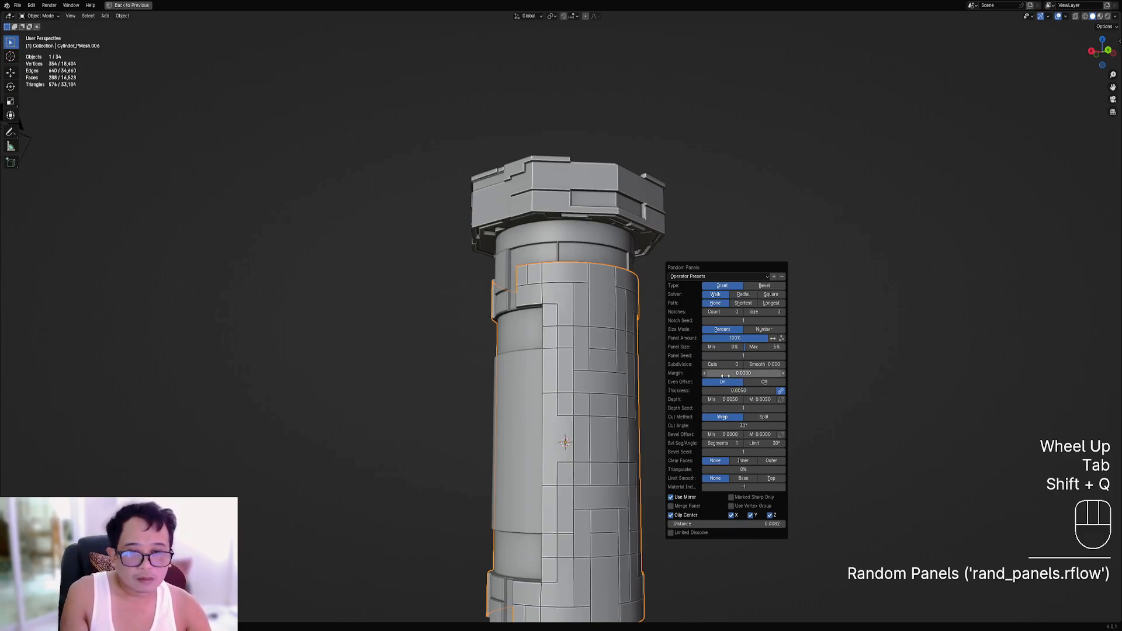
click(772, 296)
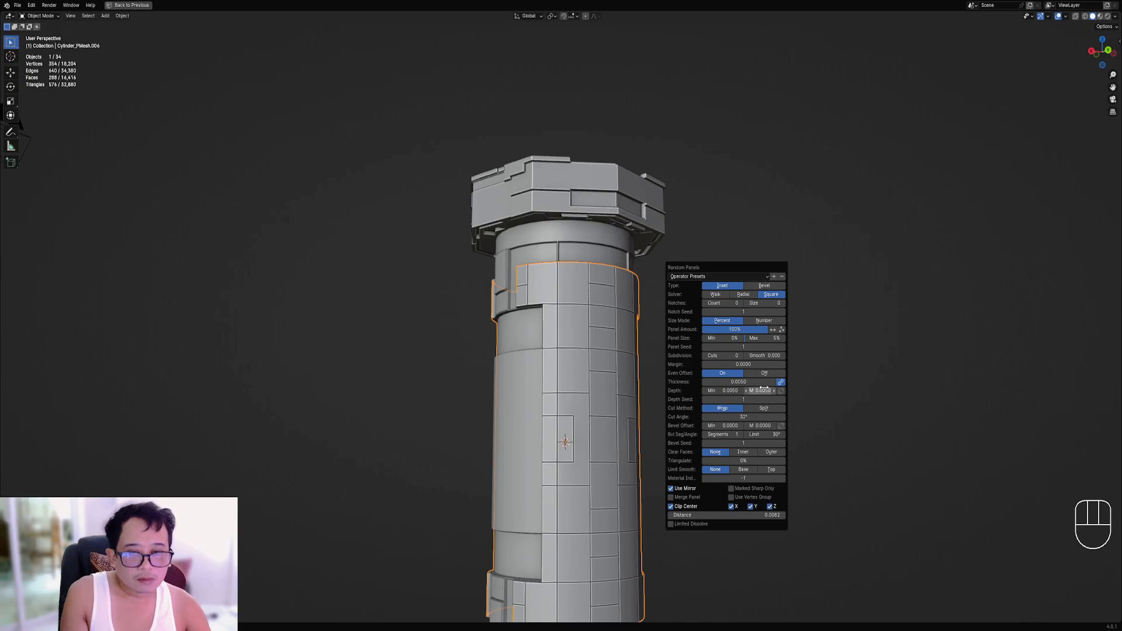
drag(763, 391, 795, 391)
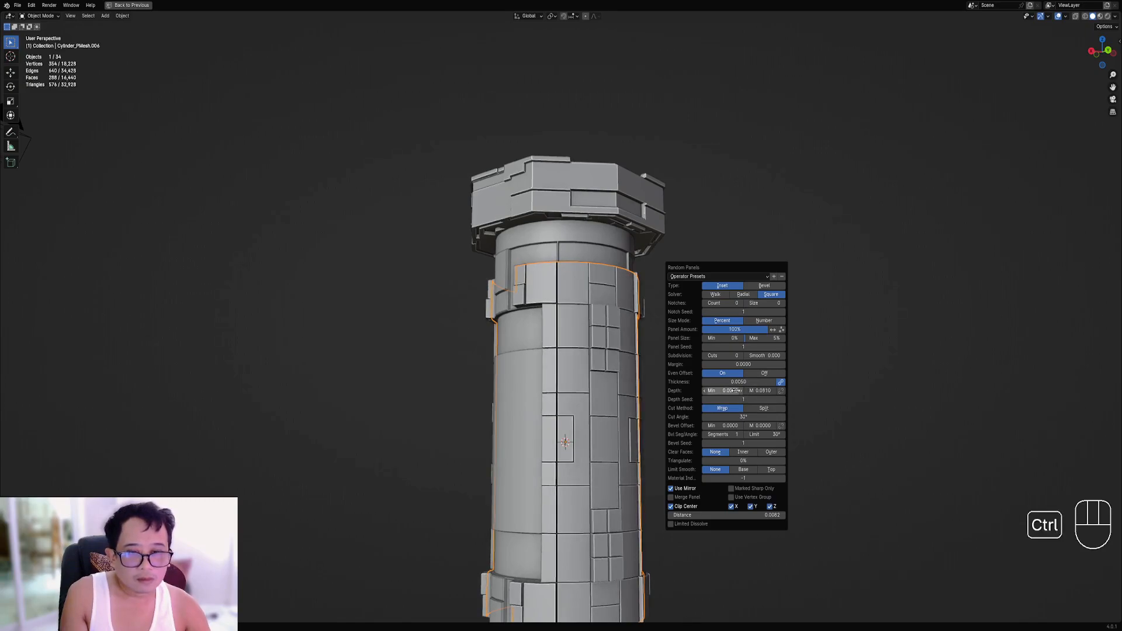
Set the random panels' depth seed to 2 and subdivision cuts to 2, with a clip distance of 0.0152.
ctrl+scroll(734, 399, up, 1)
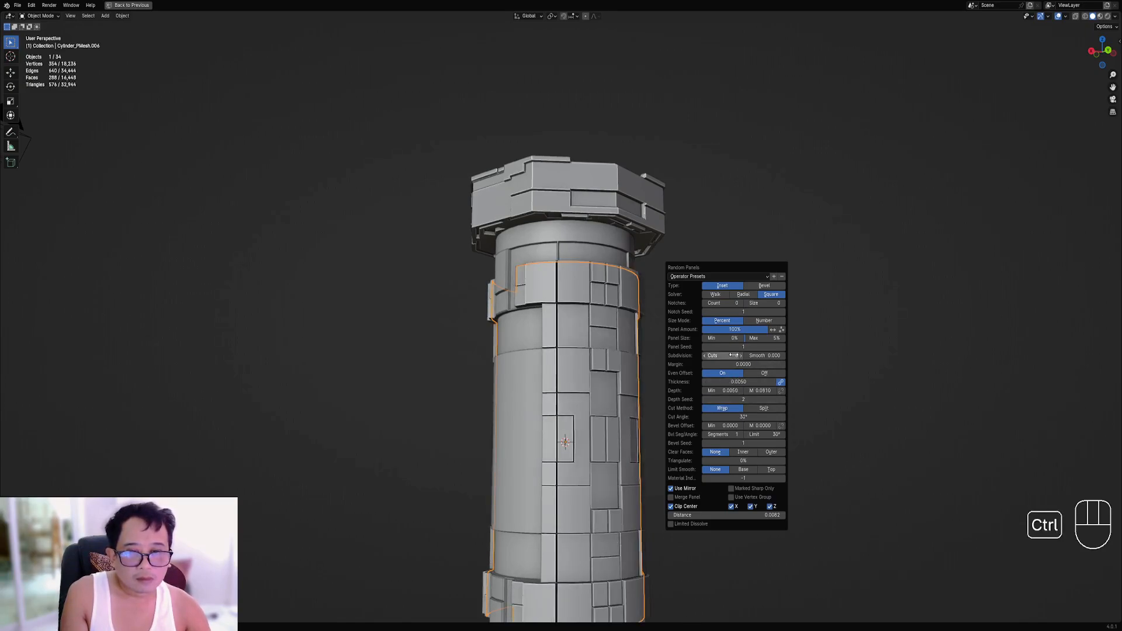
ctrl+scroll(728, 357, up, 2)
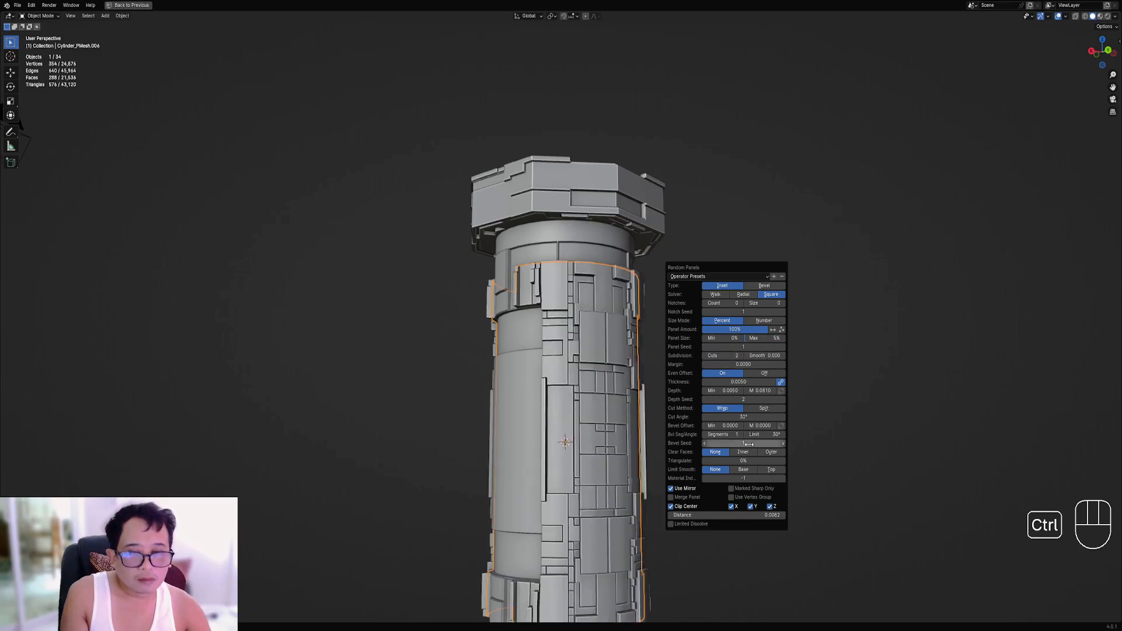
shift+drag(741, 515, 747, 490)
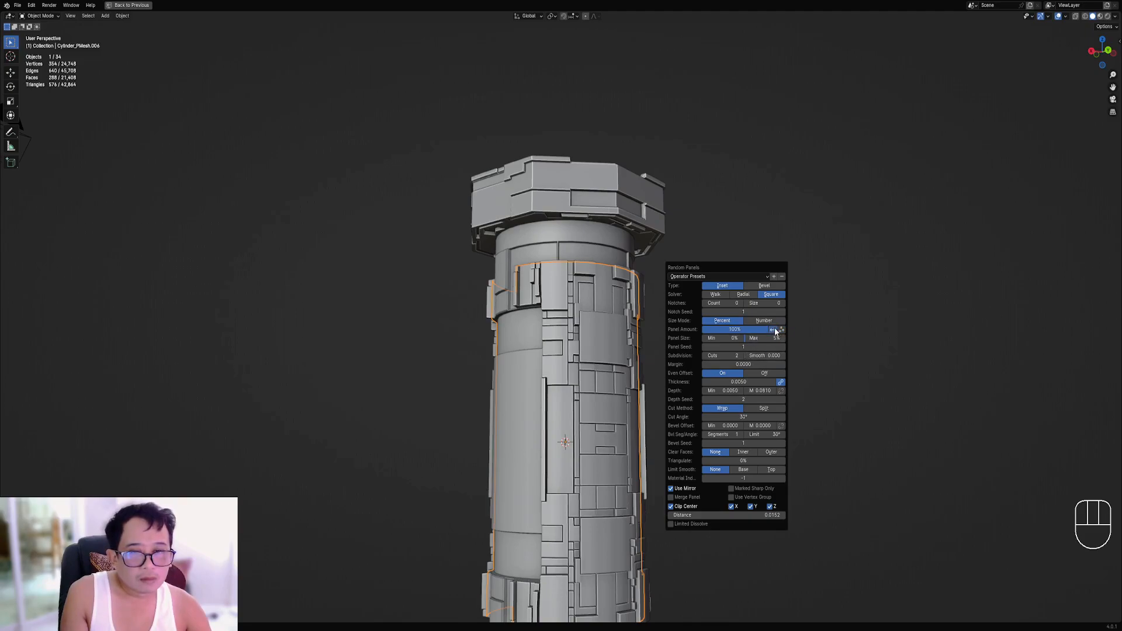
Set the panel amount to 80% with both of its options enabled, change the panel seed, and set the minimum panel size to 2%.
ctrl+scroll(770, 333, down, 1)
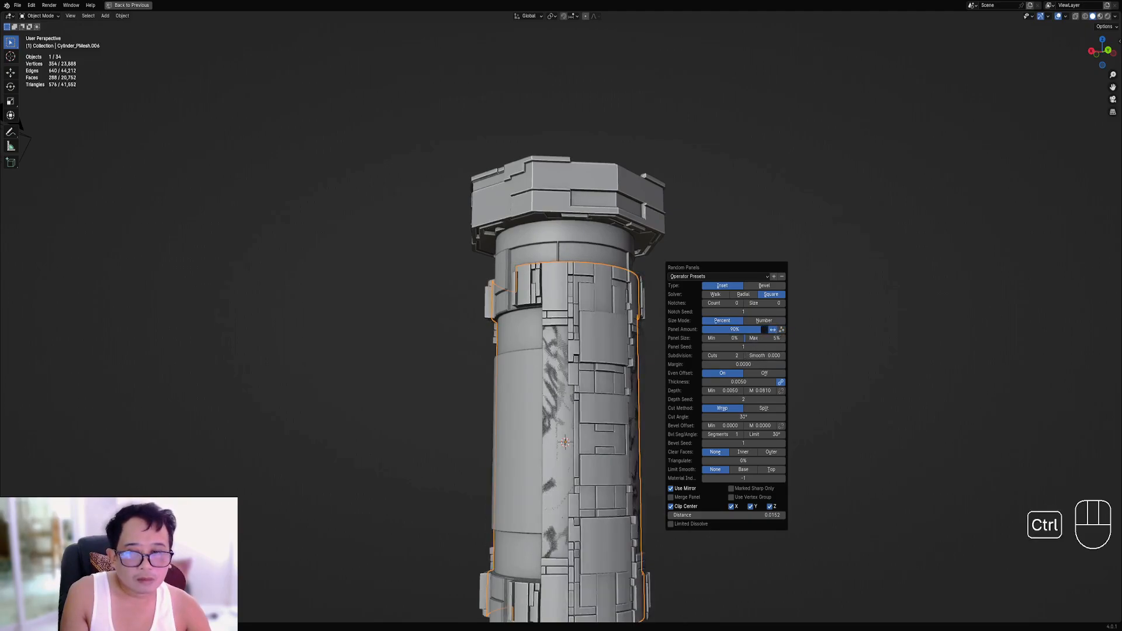
click(783, 330)
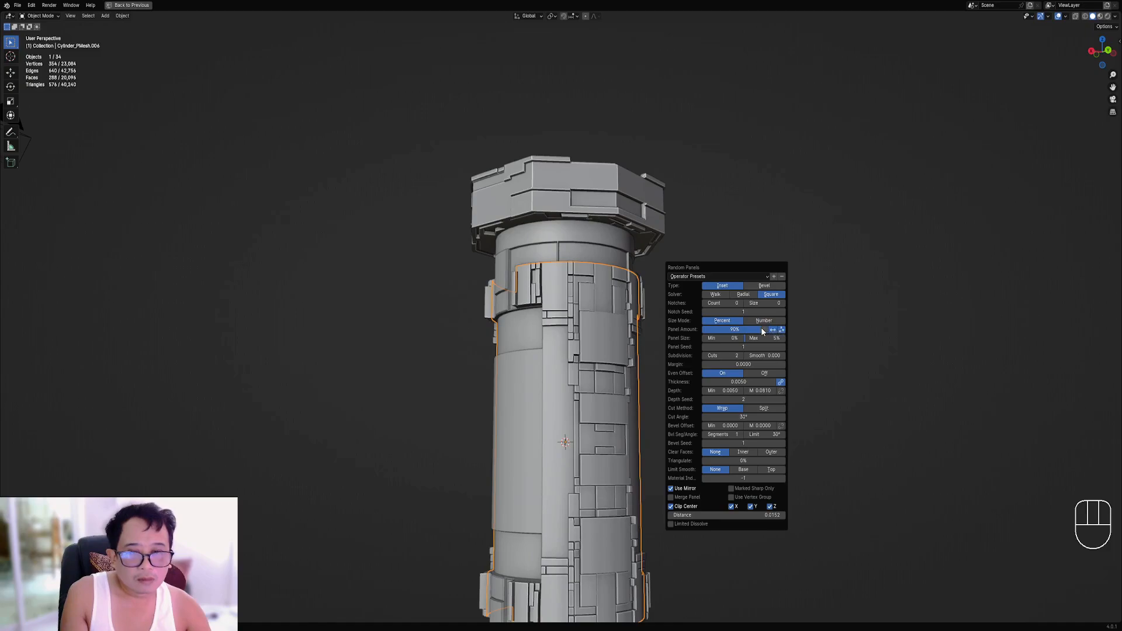
ctrl+scroll(763, 330, down, 1)
ctrl+scroll(743, 346, up, 2)
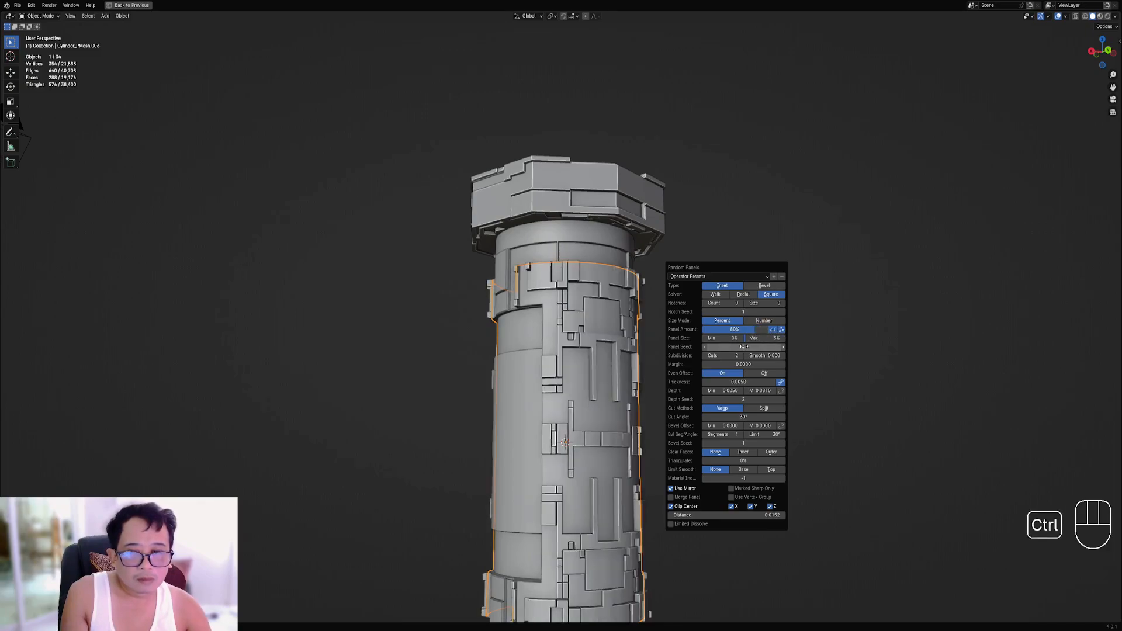
click(728, 340)
text(1)
key(Return)
Reopen the Random Panels settings, reduce the subdivision cuts to 1, and try further panel seeds on the tall shaft panel.
scroll(634, 396, down, 2)
shift+middle_drag(633, 396, 667, 340)
scroll(667, 341, up, 2)
key(0)
key(F9)
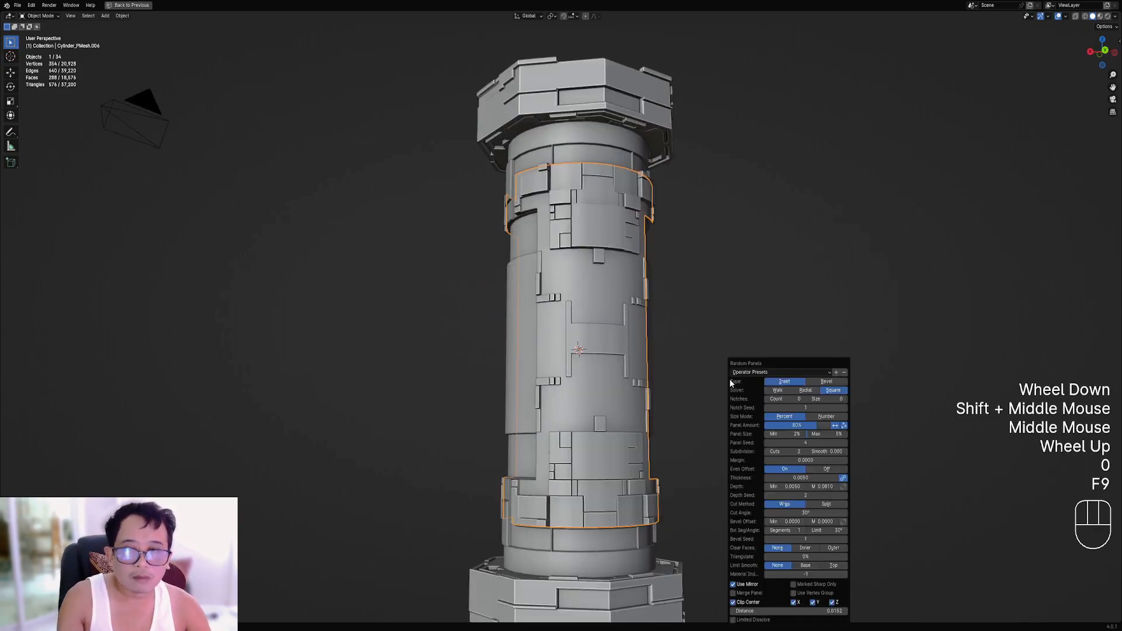
ctrl+scroll(782, 453, down, 1)
ctrl+scroll(792, 444, up, 3)
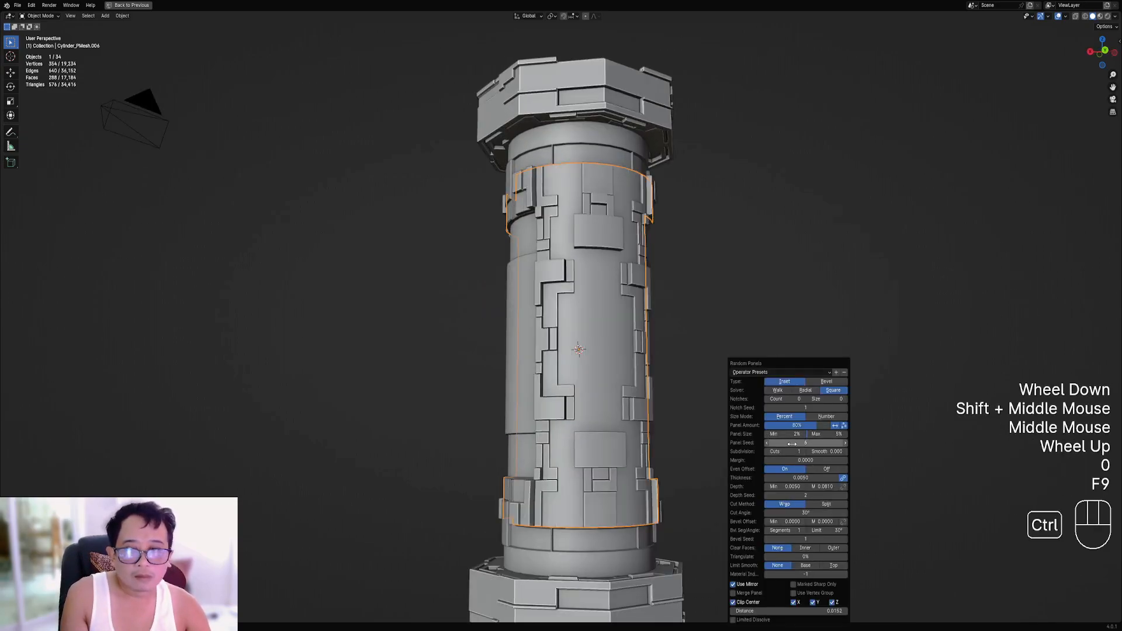
ctrl+scroll(792, 444, down, 1)
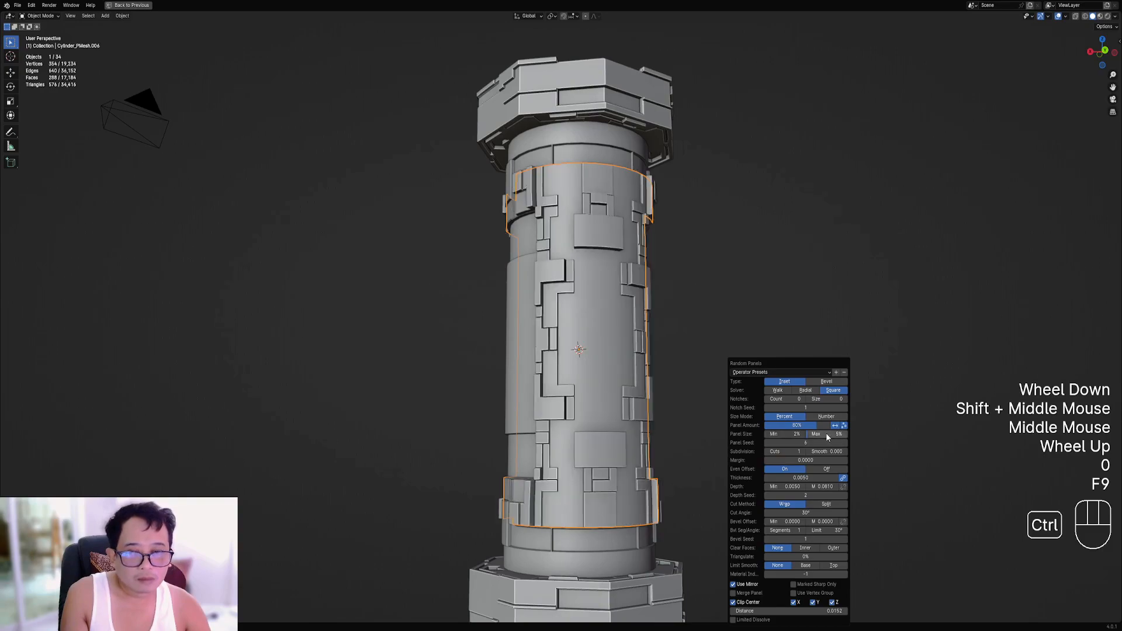
Set the maximum panel size to 15% and the panel seed to 14, and enable Limited Dissolve.
drag(819, 434, 822, 434)
ctrl+scroll(805, 443, up, 8)
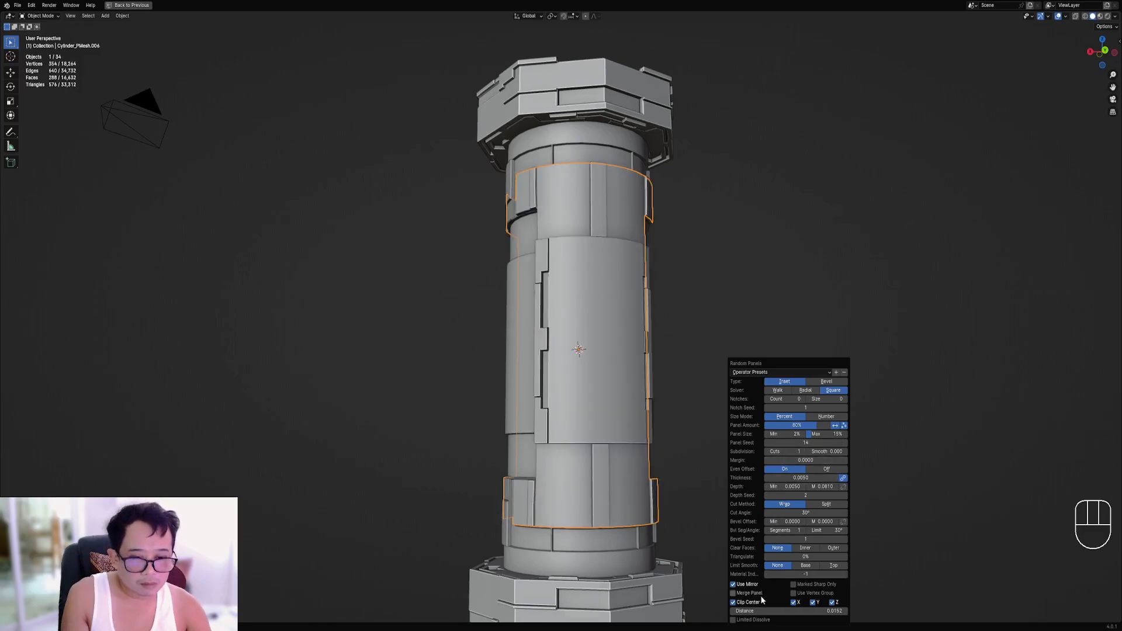
click(745, 619)
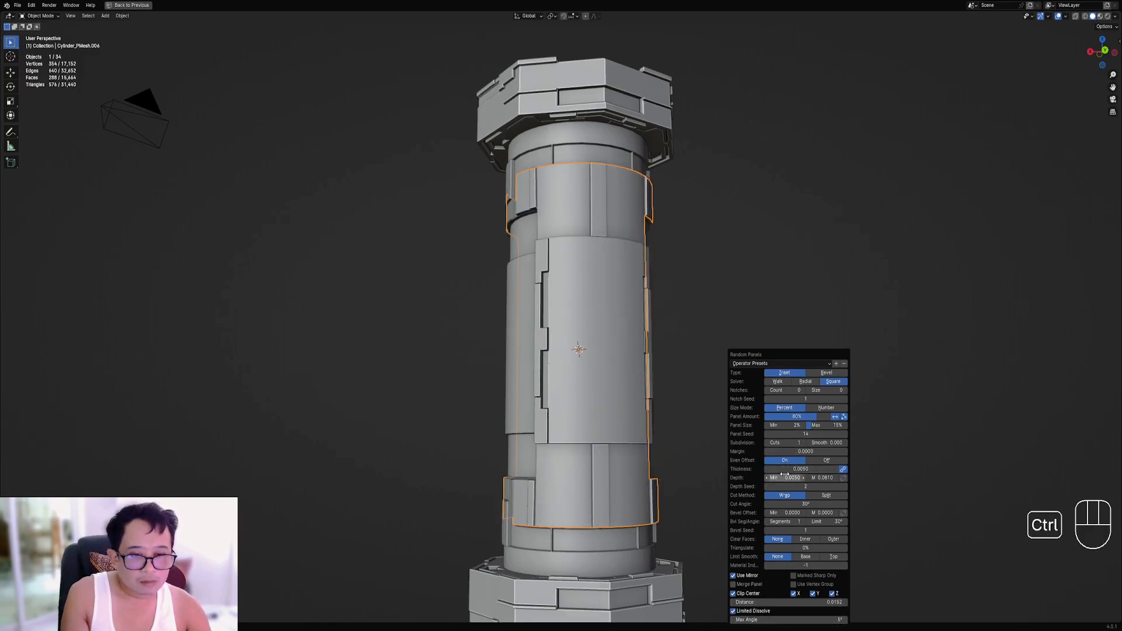
Raise the subdivision cuts to 3, lower the maximum panel size, and advance the panel seed to vary the layout.
ctrl+scroll(786, 443, up, 3)
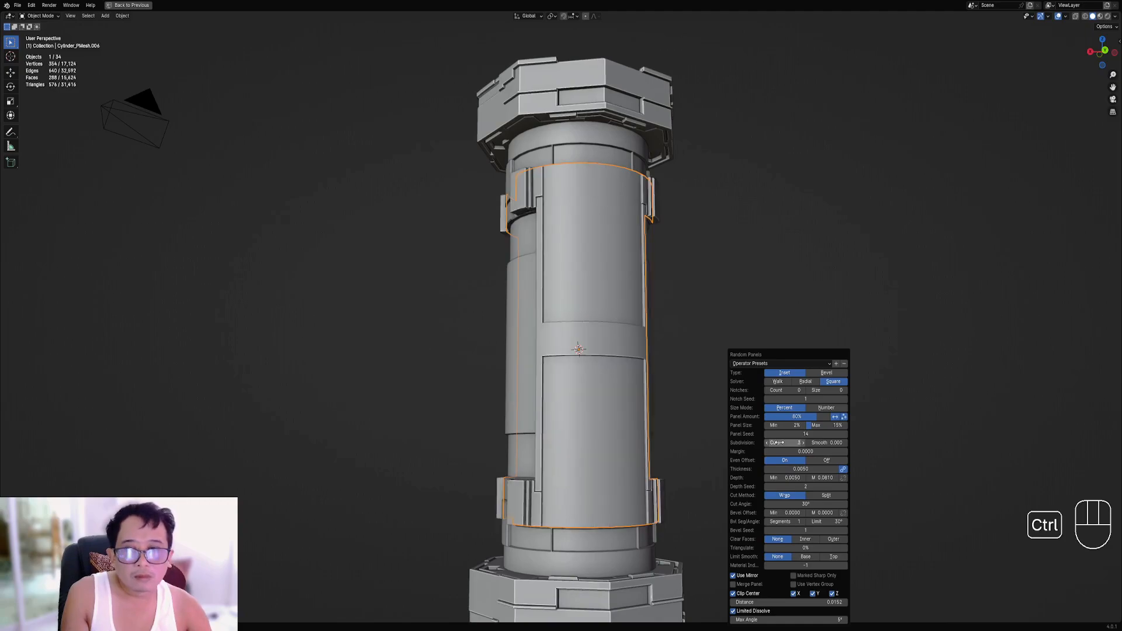
ctrl+scroll(827, 425, down, 8)
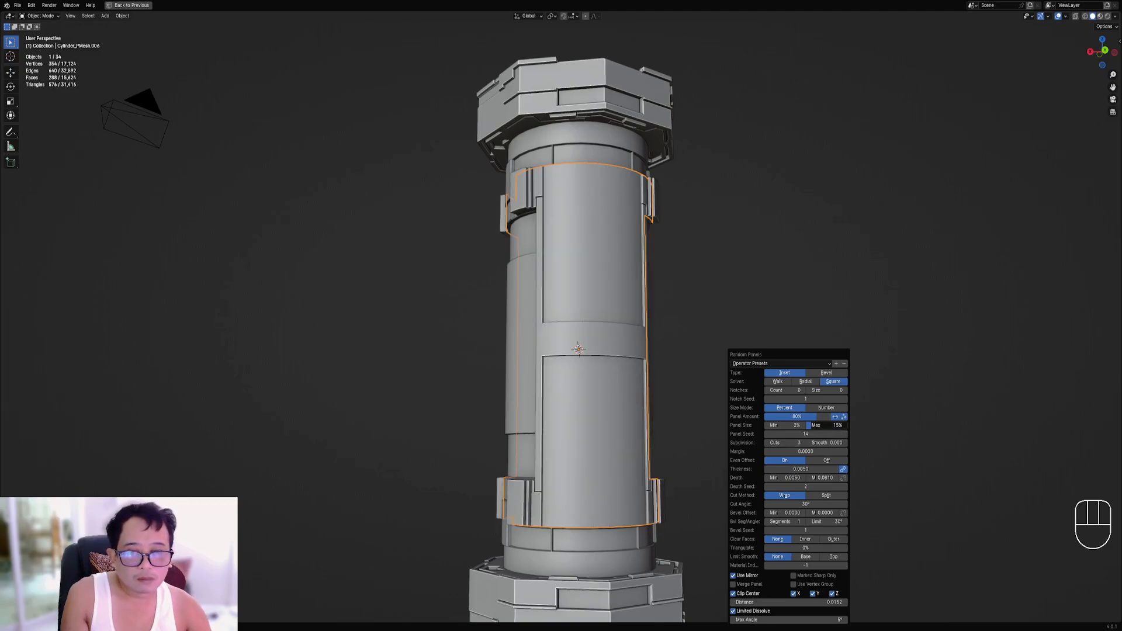
ctrl+scroll(827, 425, down, 1)
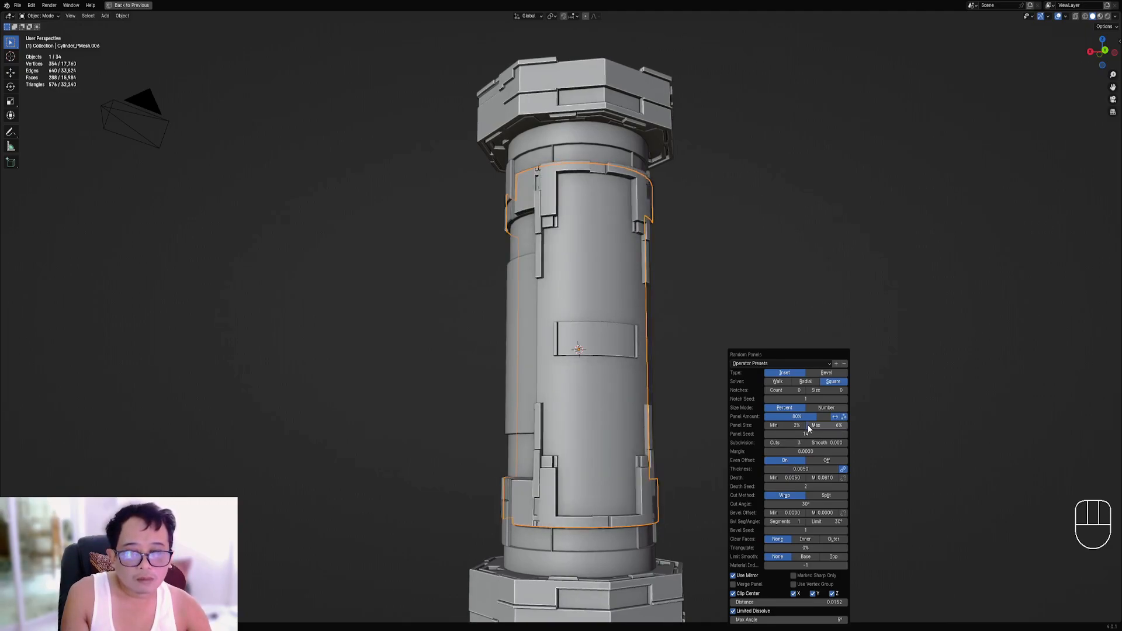
ctrl+scroll(798, 433, up, 4)
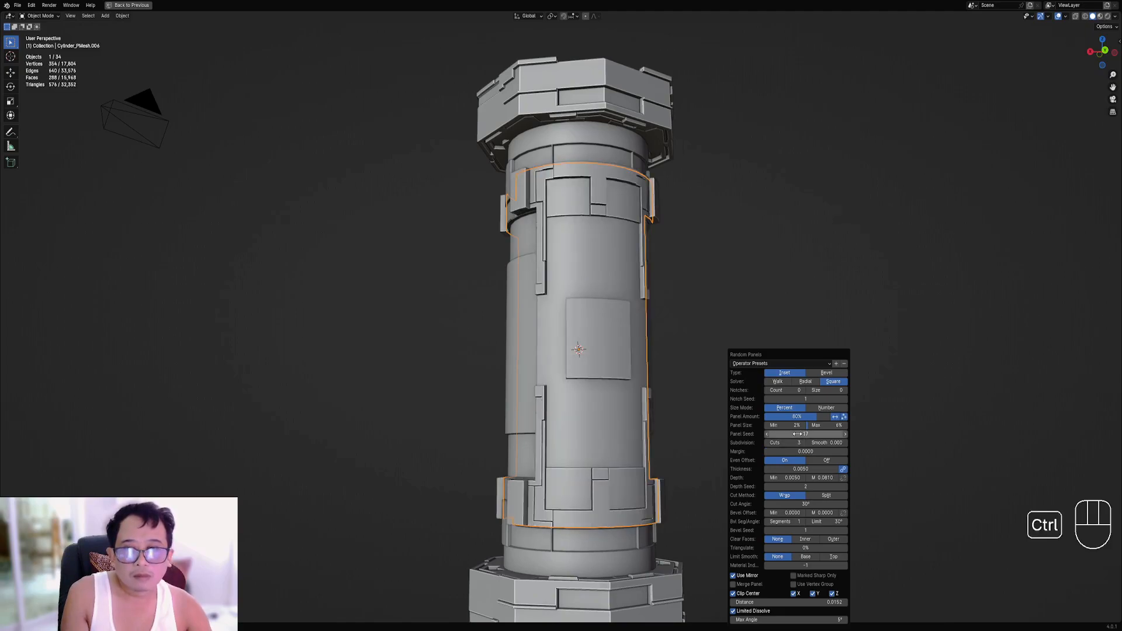
ctrl+scroll(798, 434, up, 2)
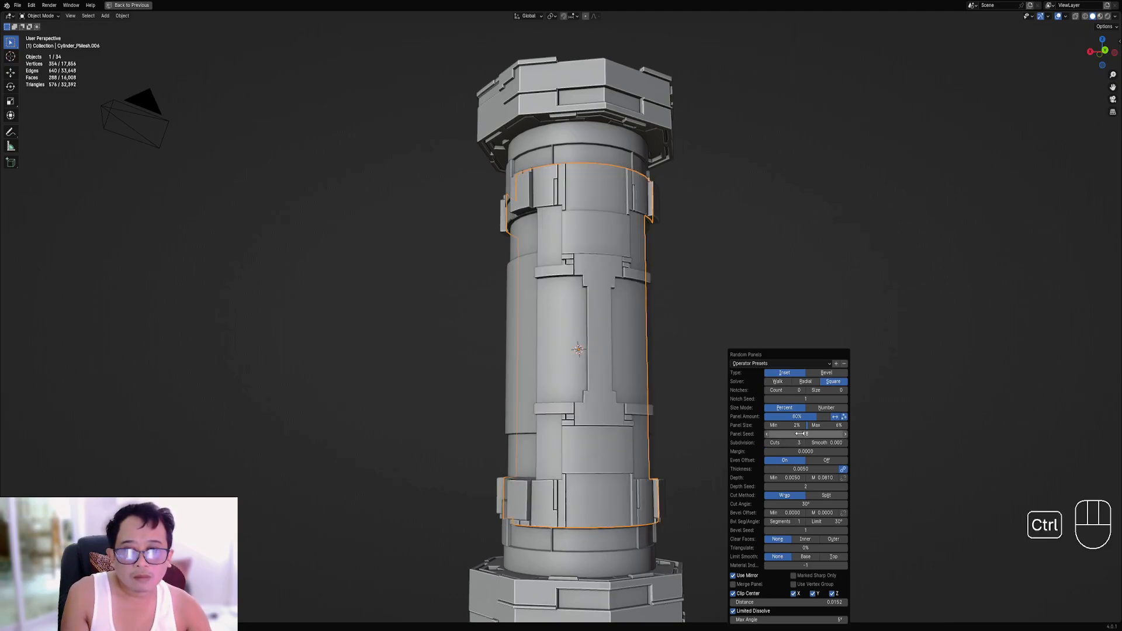
Set the panel seed to 19, the subdivision cuts to 5 and the panel amount to 90%.
ctrl+scroll(801, 434, up, 1)
ctrl+scroll(798, 442, down, 2)
ctrl+scroll(798, 442, up, 1)
ctrl+scroll(798, 441, up, 1)
ctrl+scroll(813, 417, up, 2)
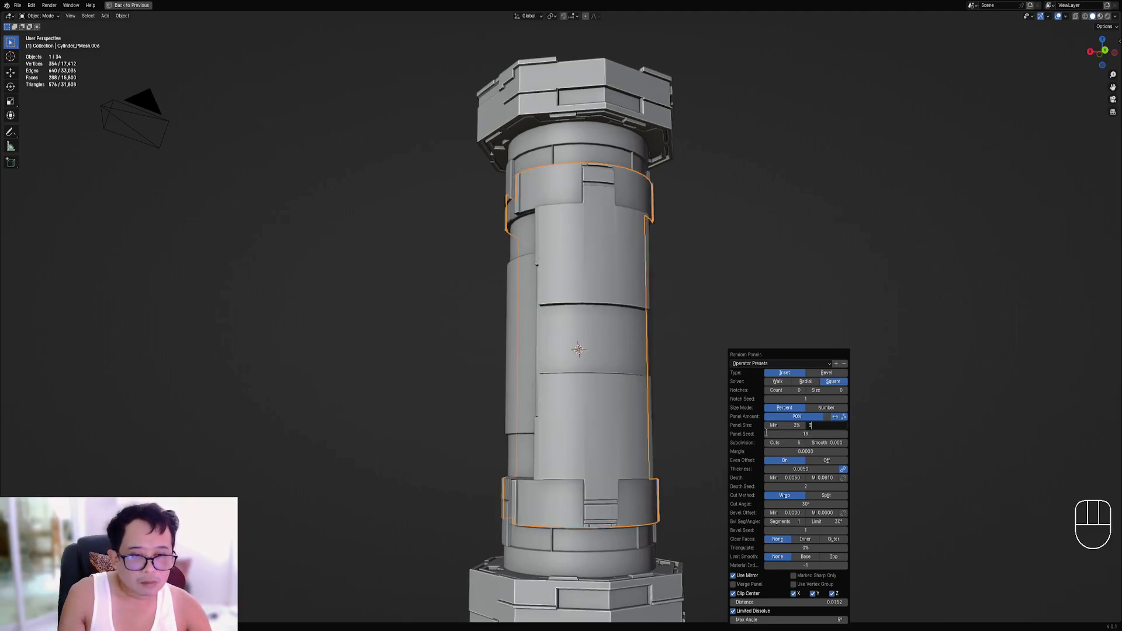
Limit the panel size to between 1% and 3%, and set the panel seed to 22.
key(Return)
text(1)
key(Return)
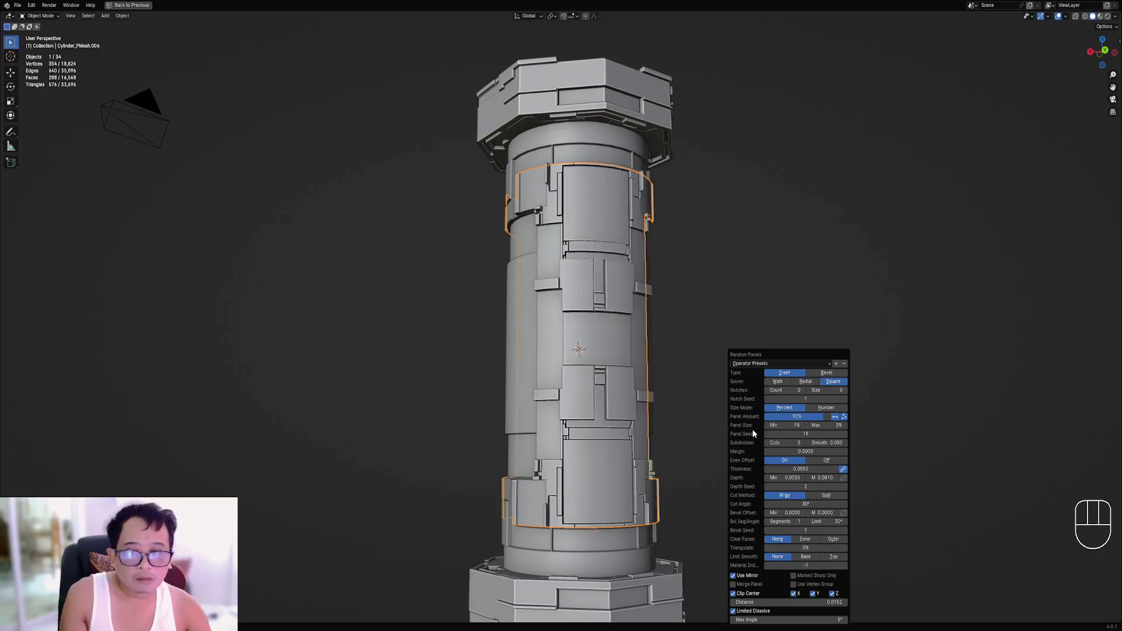
ctrl+scroll(796, 436, up, 3)
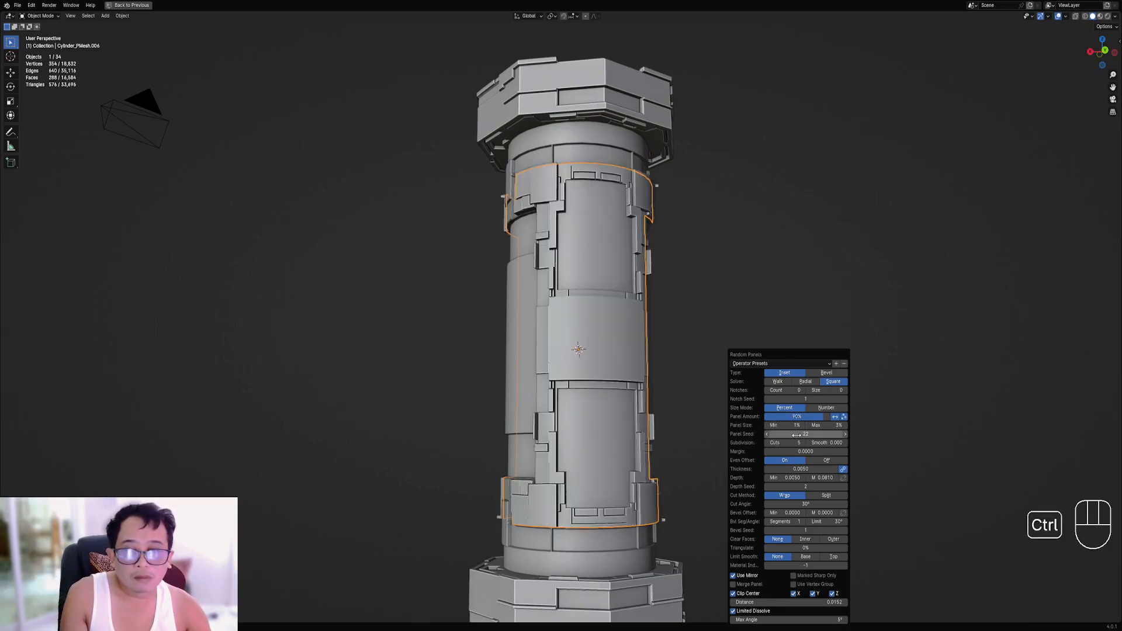
Repeat Random Panels on the shaft's collar piece directly below the upper octagonal end.
middle_drag(585, 409, 549, 438)
scroll(572, 265, up, 2)
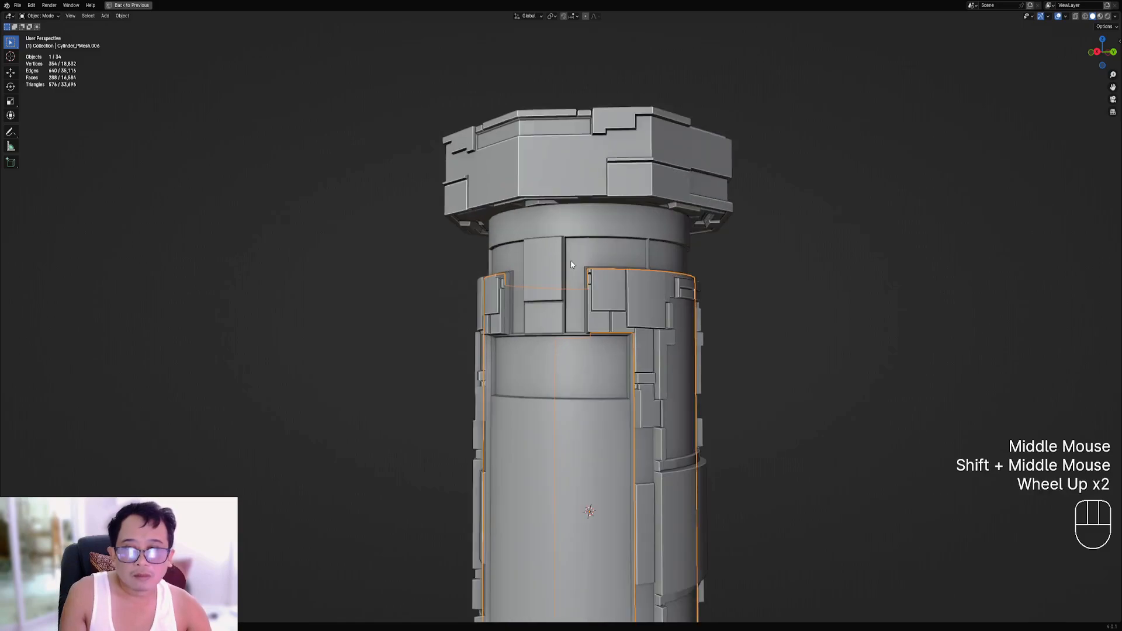
right_click(611, 230)
key(shift+r)
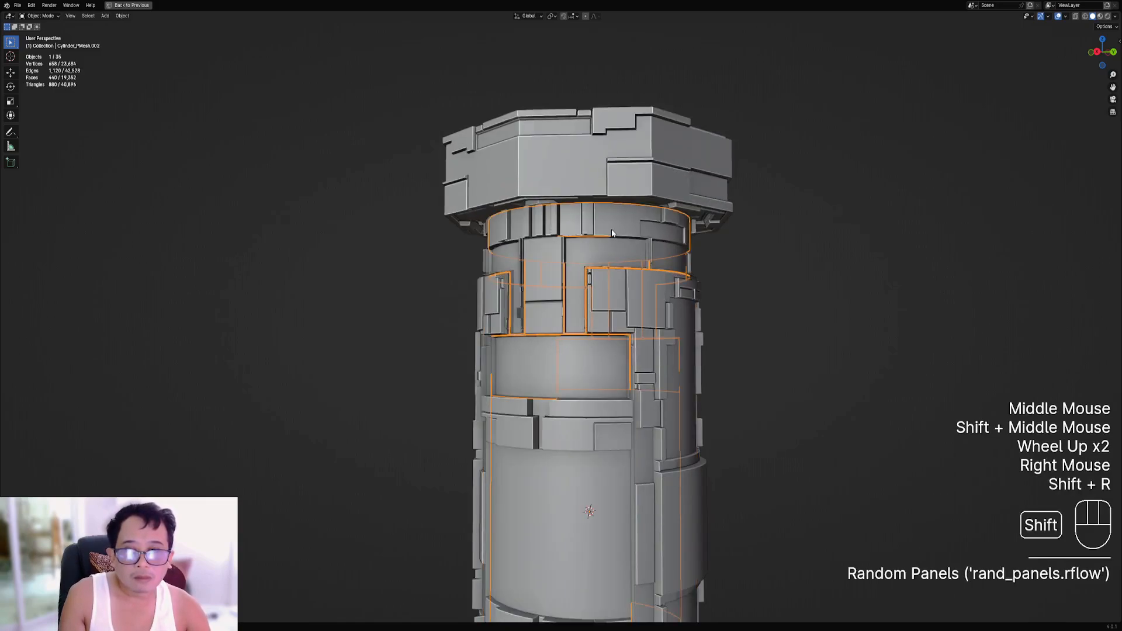
Try repeating Random Panels on the small rectangular panel below the upper collar, and undo it.
scroll(644, 255, up, 1)
middle_drag(621, 233, 579, 259)
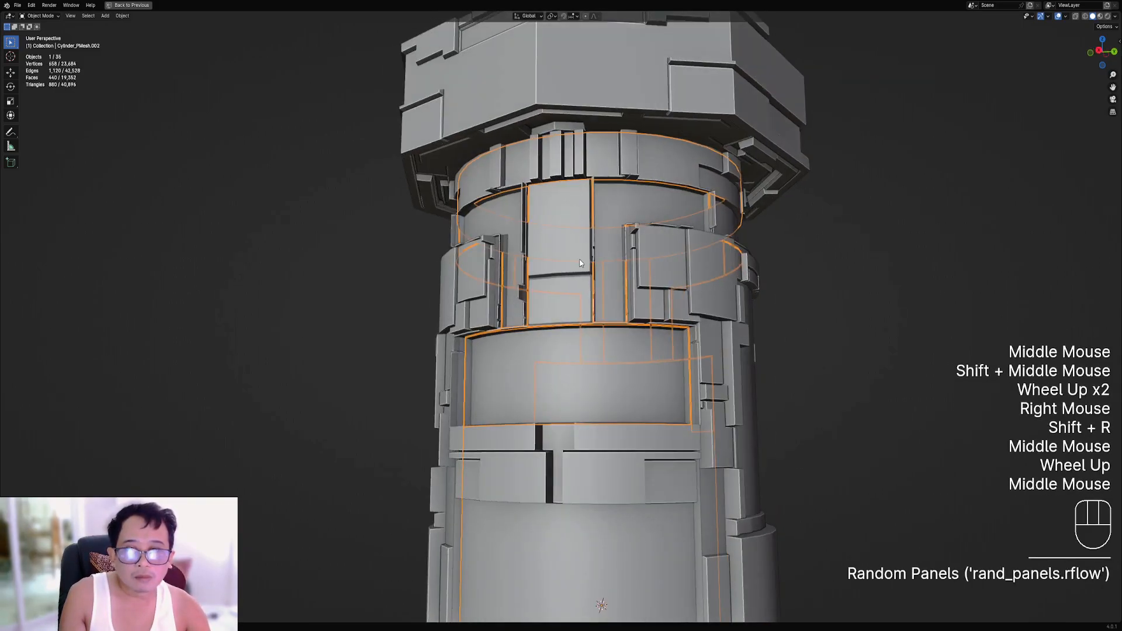
right_click(574, 283)
key(shift+r)
right_click(574, 246)
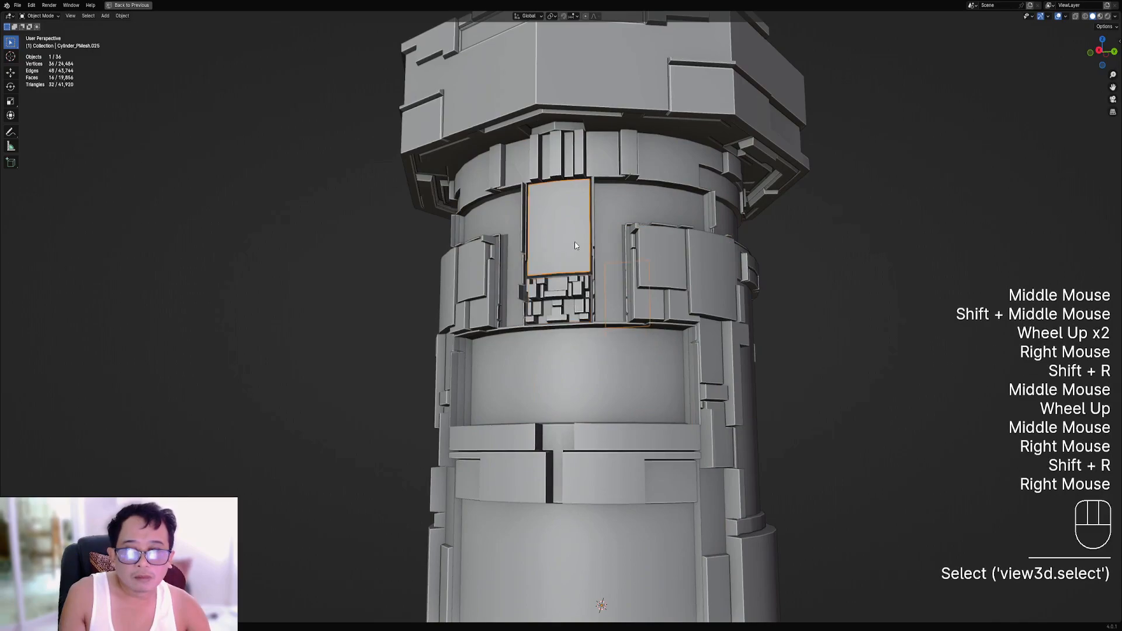
key(ctrl+z)
key(ctrl+z)
Select the recessed curved panel near the top of the shaft, check its faces in edit mode, and apply Random Panels.
scroll(575, 246, down, 2)
shift+middle_drag(575, 246, 605, 311)
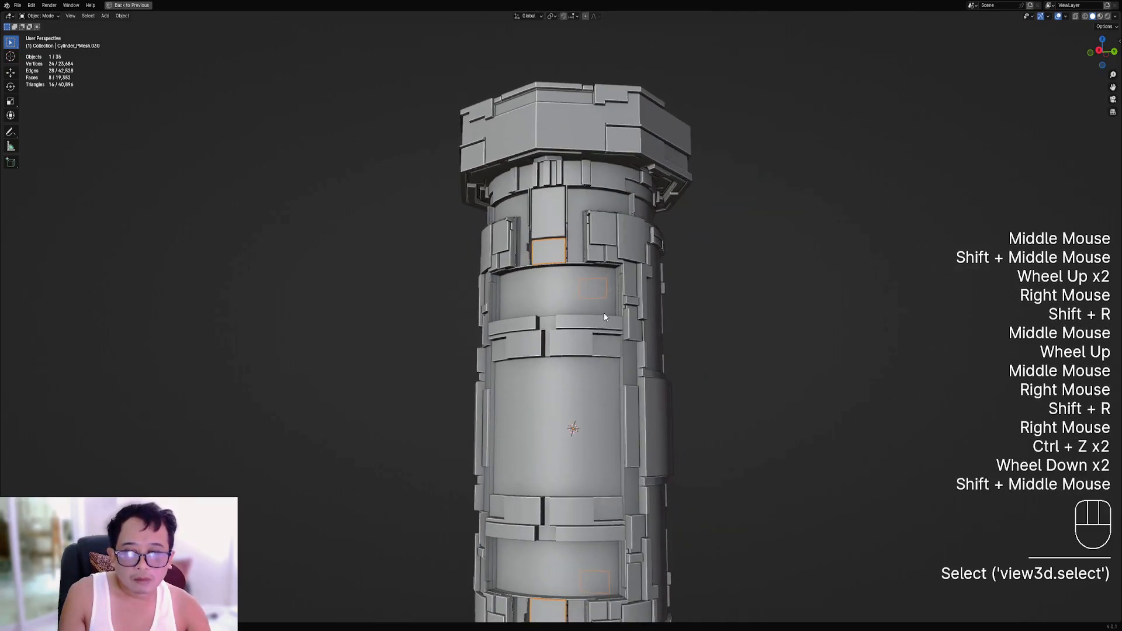
right_click(605, 309)
key(Tab)
key(Tab)
key(shift+q)
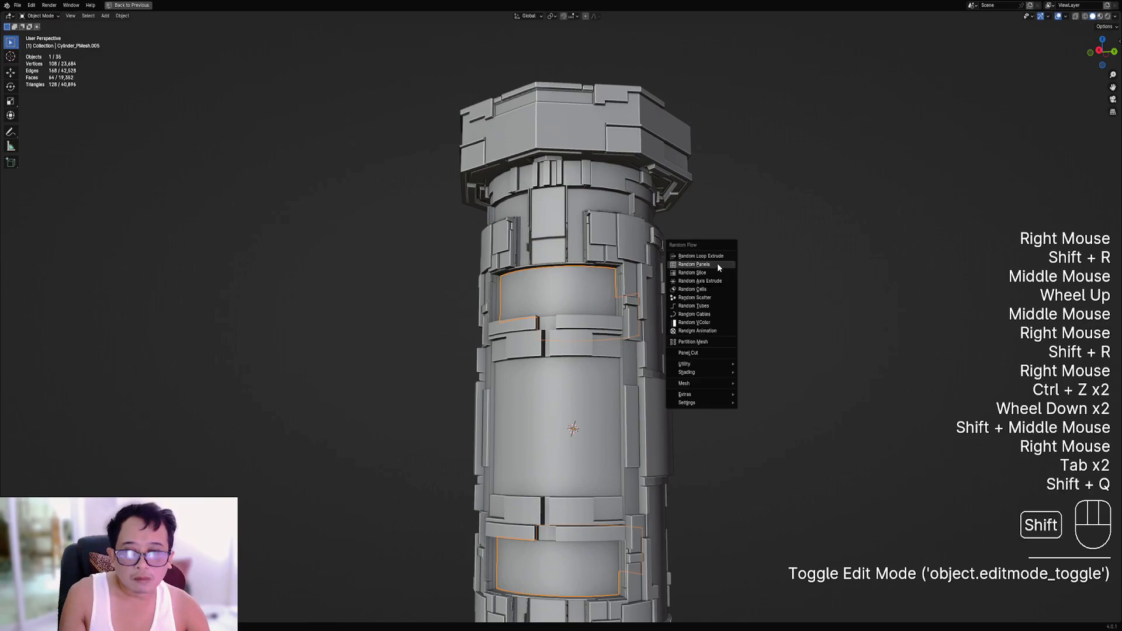
click(719, 266)
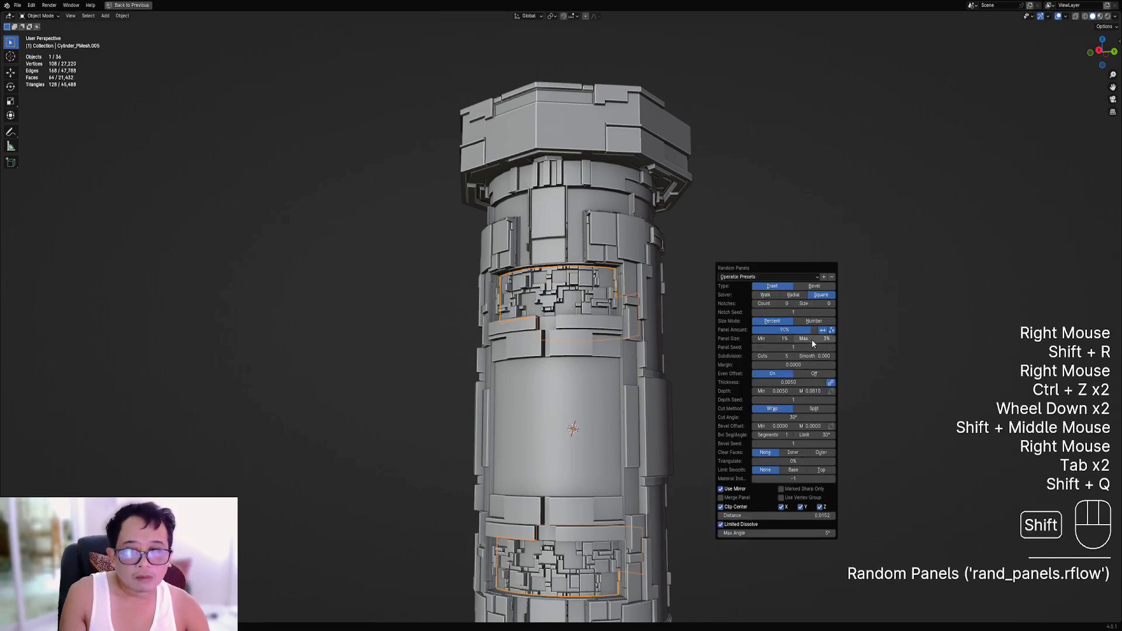
Adjust the subdivision cuts and increase the maximum panel size of the recessed panel's random panels.
ctrl+scroll(784, 356, down, 3)
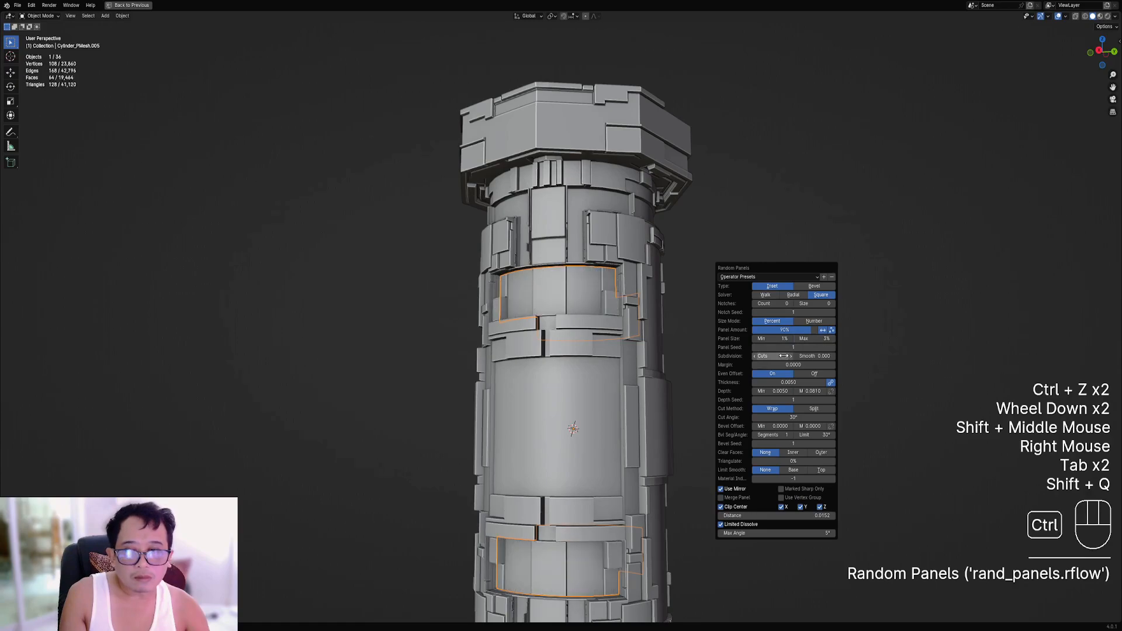
ctrl+scroll(784, 356, up, 3)
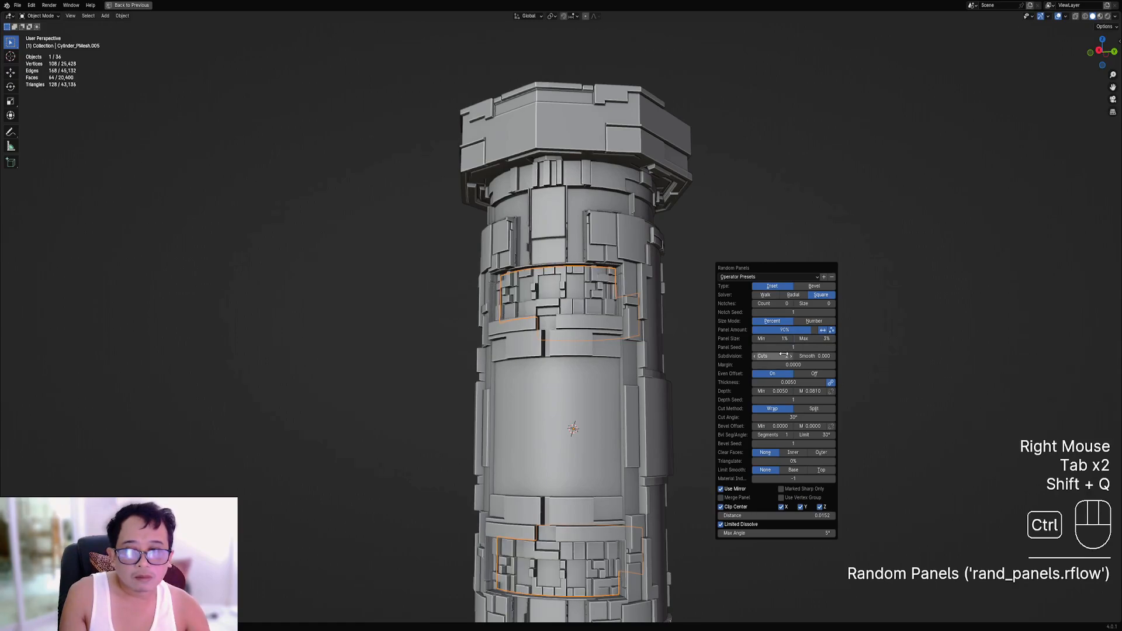
ctrl+scroll(784, 356, down, 1)
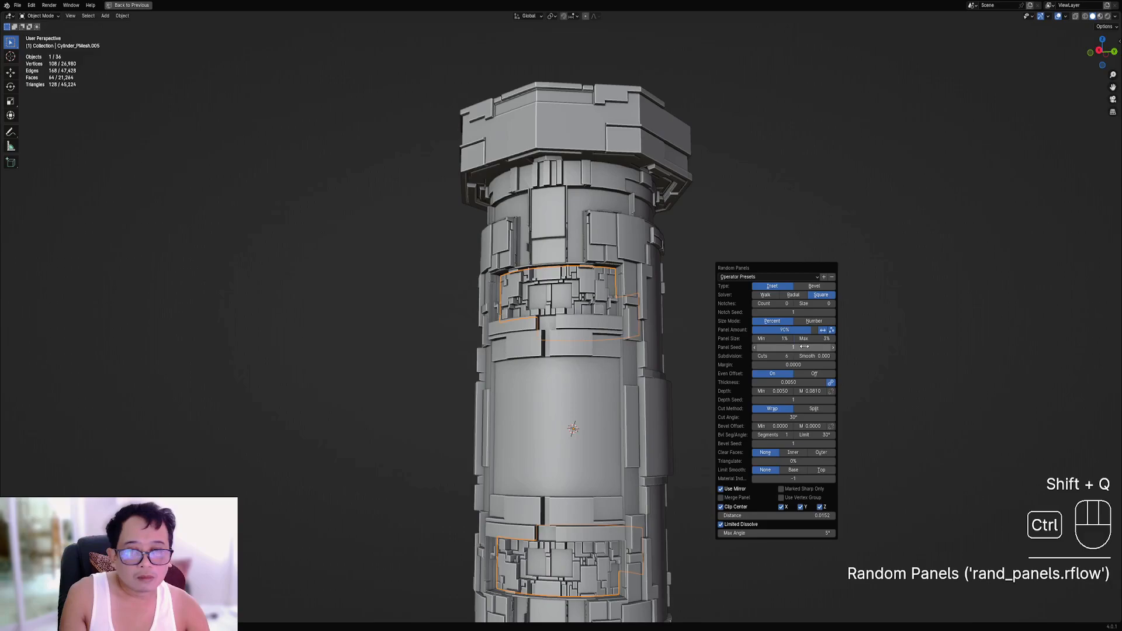
mouse_move(813, 338)
shift+mouse_down()
mouse_move(833, 338)
mouse_move(821, 338)
shift+mouse_up()
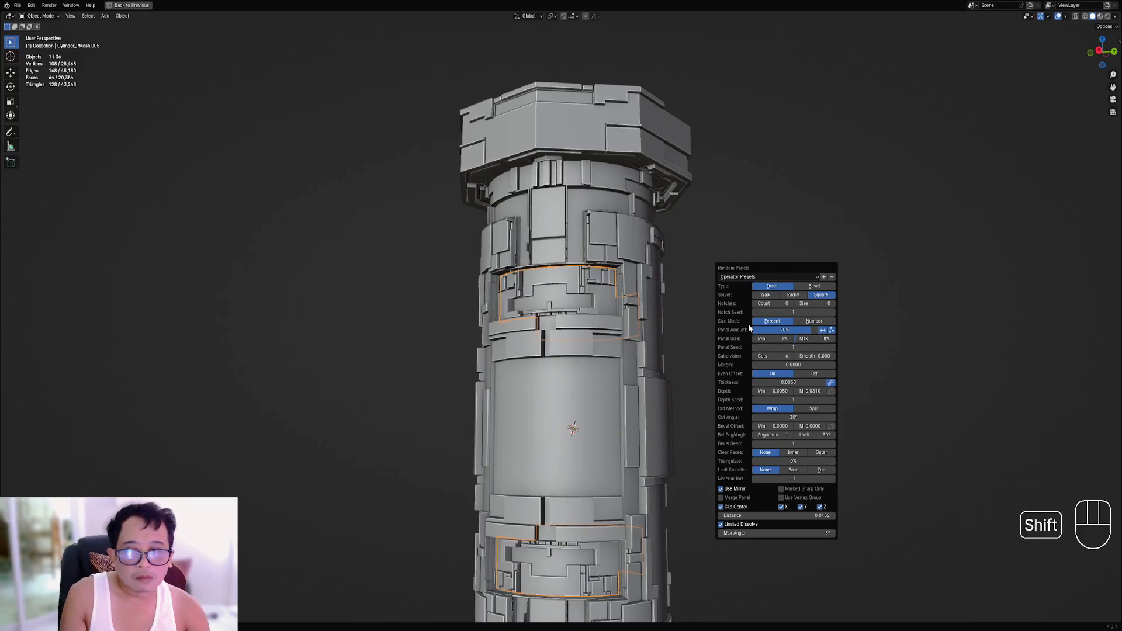
Repeat Random Panels on the recessed band just below the upper collar, and deselect everything.
shift+right_click(602, 196)
key(shift+r)
key(alt+a)
scroll(612, 306, down, 2)
scroll(612, 306, down, 1)
shift+middle_drag(614, 308, 563, 327)
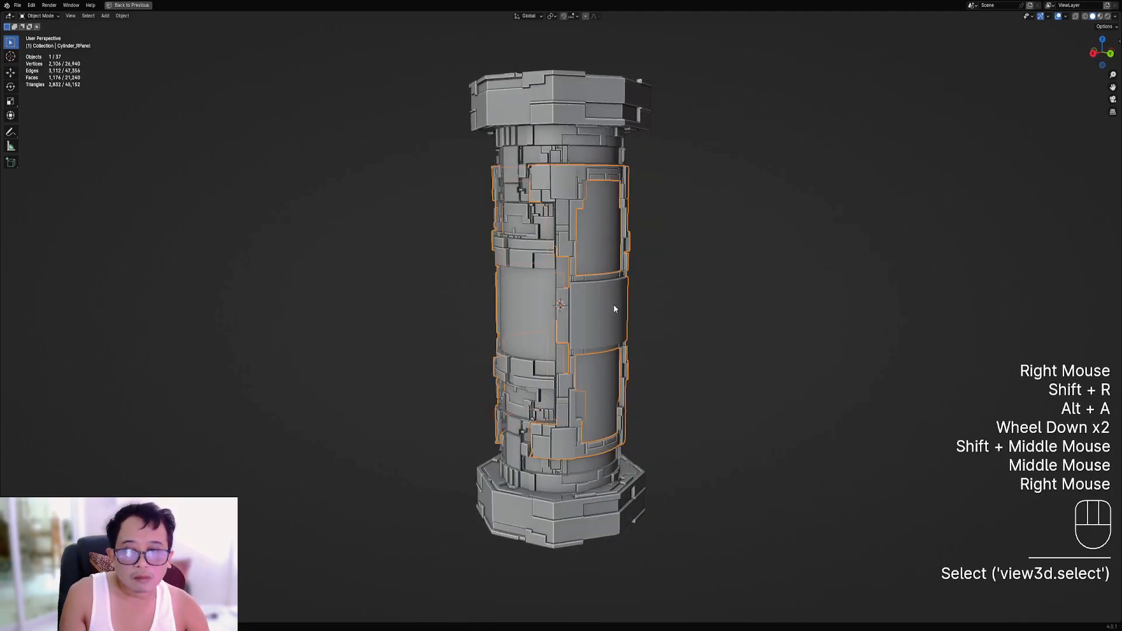
Select the partition mesh that spans the shaft beneath the raised panels and check its faces in edit mode.
right_click(619, 251)
right_click(557, 286)
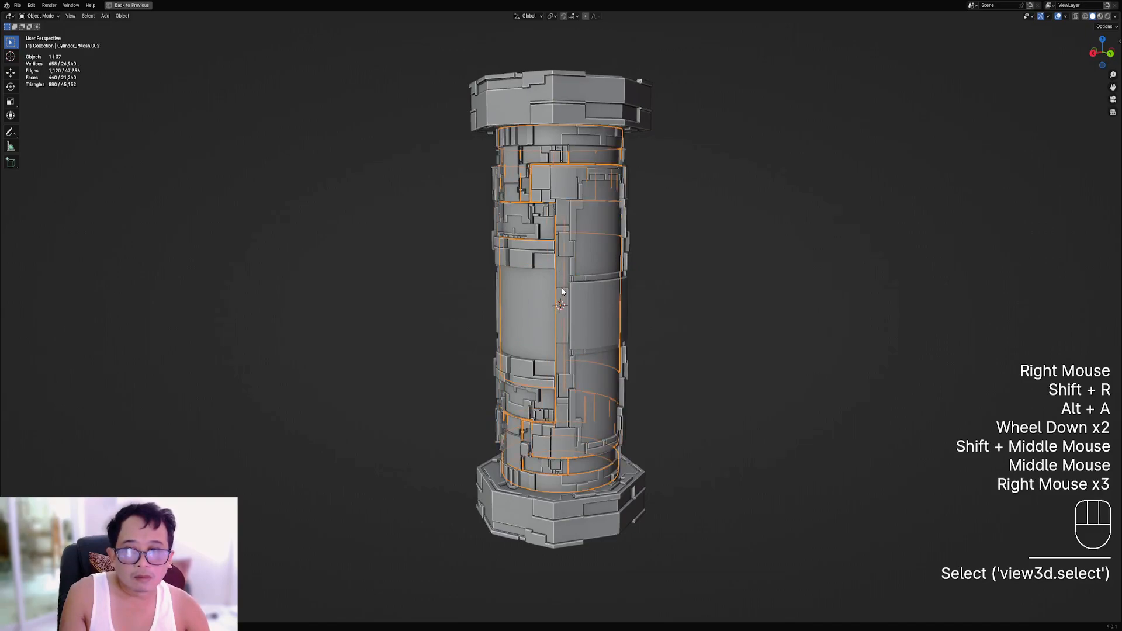
key(Tab)
middle_drag(562, 291, 597, 287)
key(a)
key(Tab)
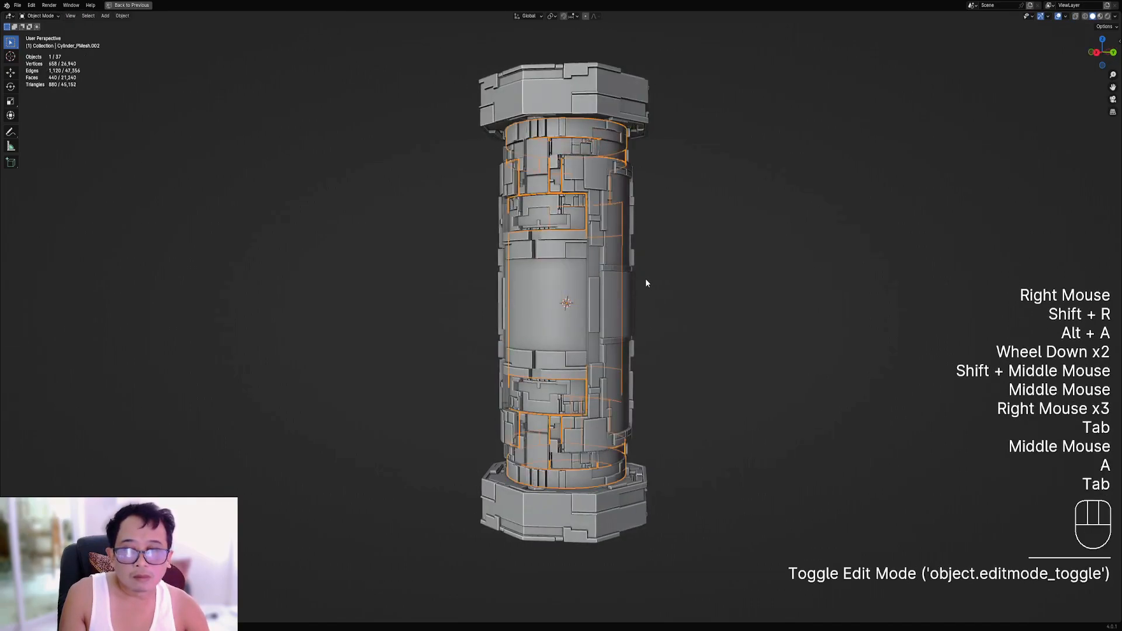
Try Random Panels on the shaft-wide partition mesh with adjusted subdivision cuts and maximum panel size, and undo it.
key(shift+q)
ctrl+scroll(699, 371, up, 2)
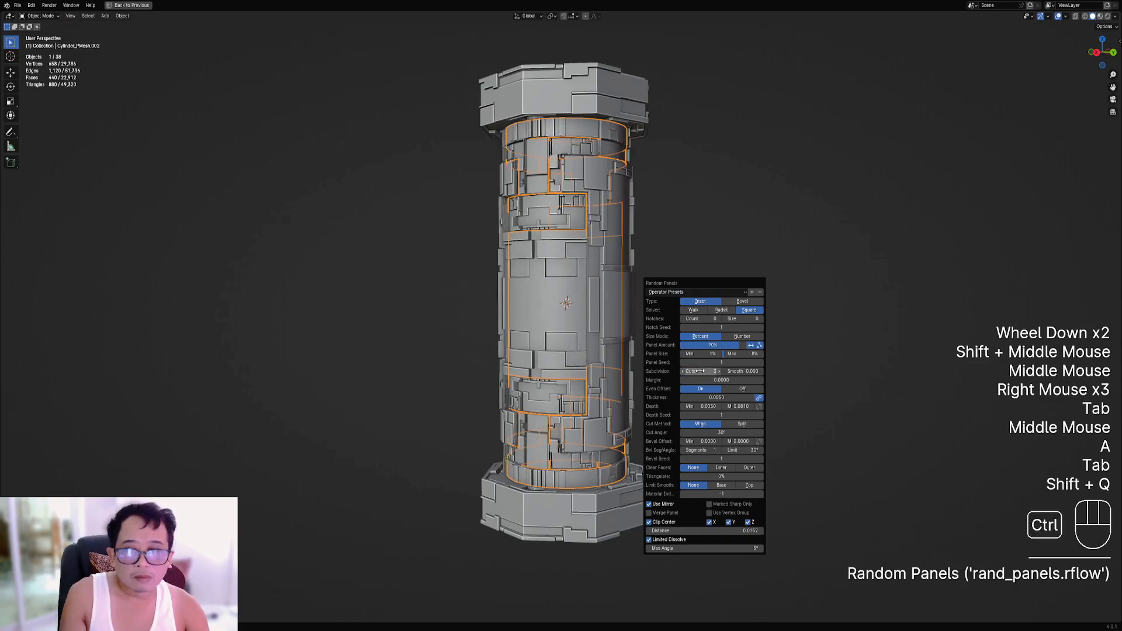
ctrl+scroll(700, 372, up, 3)
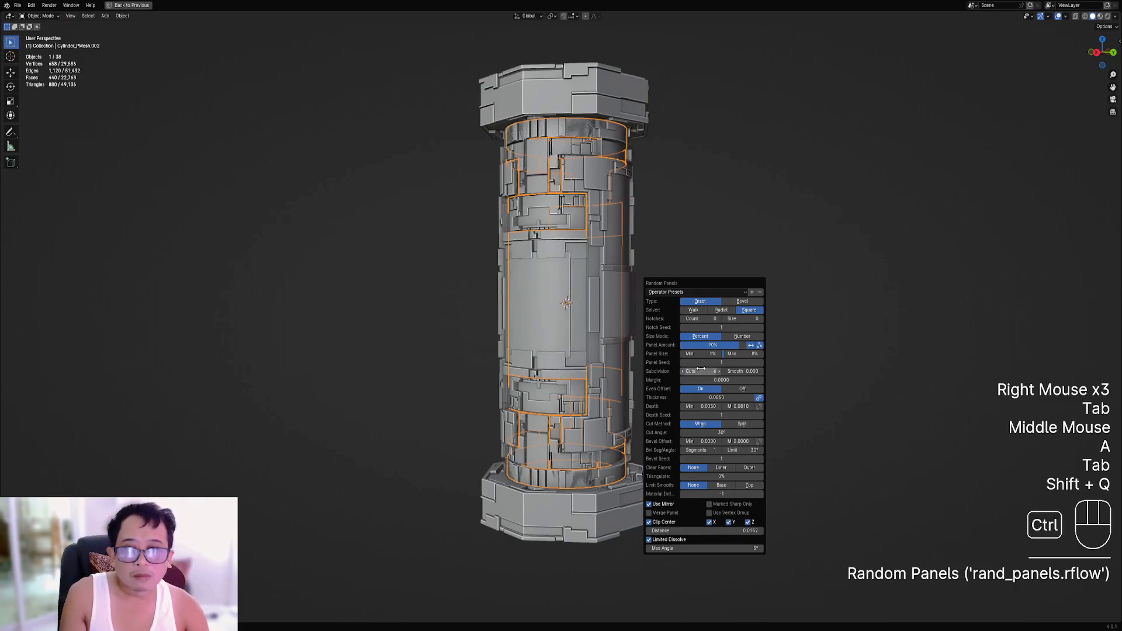
ctrl+scroll(701, 369, up, 2)
ctrl+scroll(701, 369, down, 2)
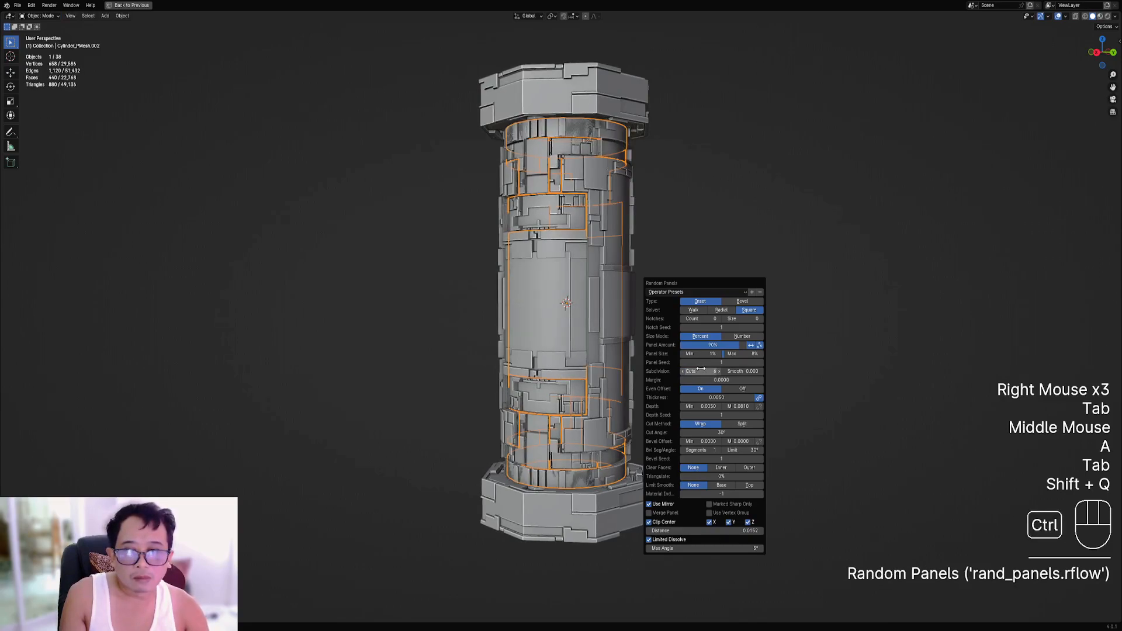
shift+drag(732, 357, 685, 357)
middle_drag(722, 357, 500, 312)
key(ctrl+z)
Turn off the viewport overlays, hide the raised panel layer to inspect the shaft beneath it, and unhide it.
middle_drag(610, 258, 638, 303)
key(shift+alt+z)
right_click(619, 314)
key(h)
right_click(607, 223)
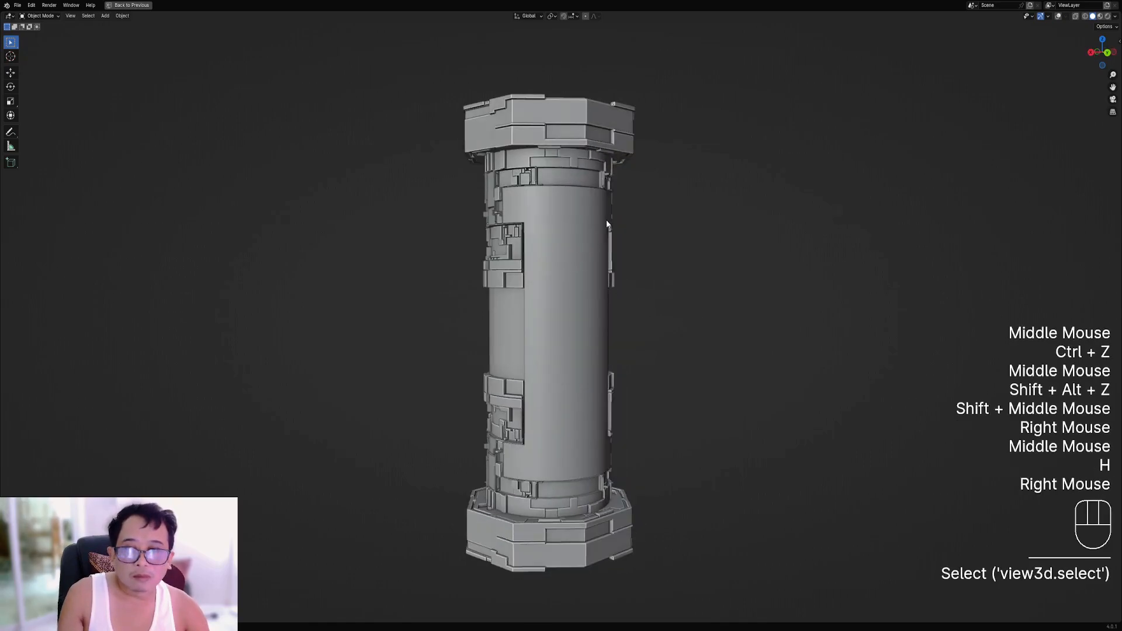
right_click(576, 178)
key(alt+h)
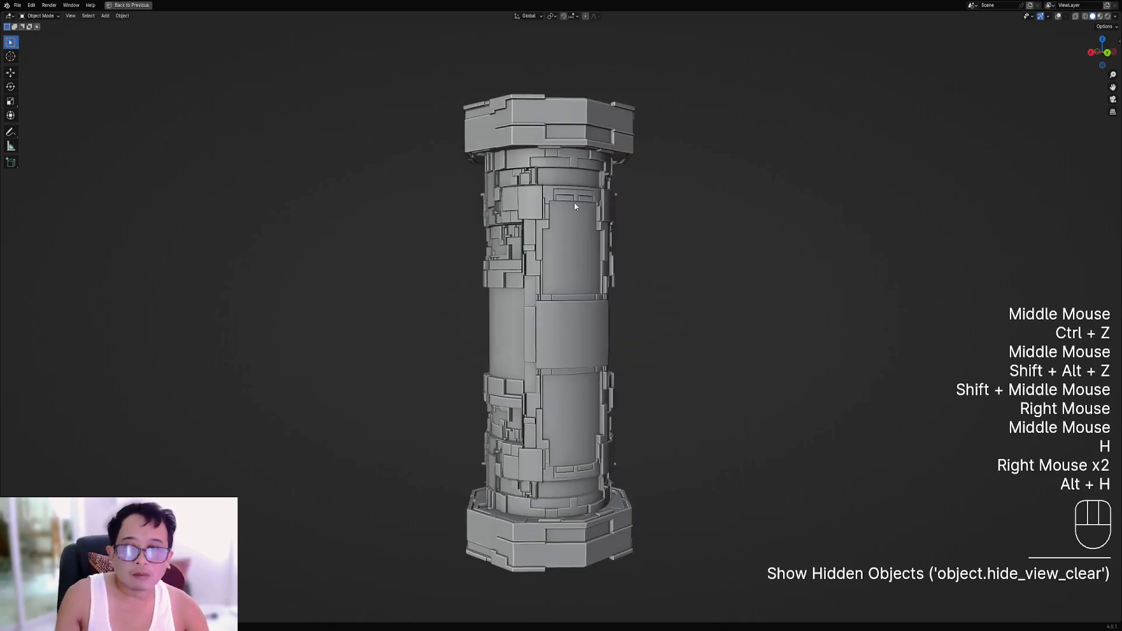
Select the plain recessed band segment below the upper collar, check its faces in edit mode, and apply Random Panels.
key(alt+a)
right_click(572, 173)
shift+middle_drag(572, 173, 620, 279)
scroll(619, 278, up, 2)
key(Tab)
key(shift+alt+z)
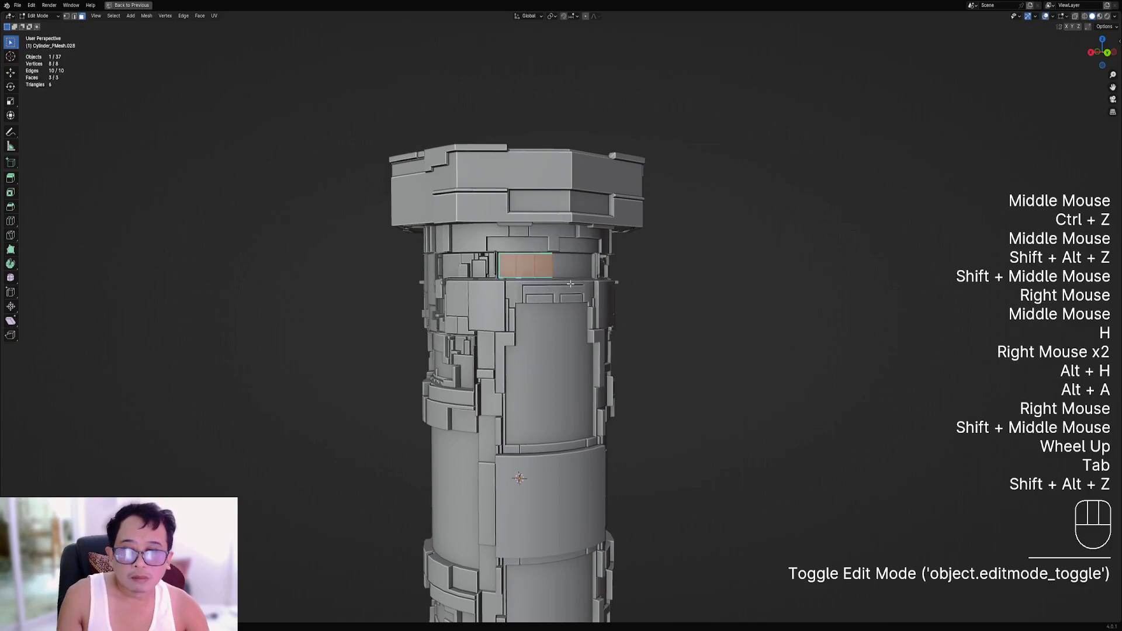
scroll(614, 243, up, 2)
key(Tab)
key(shift+q)
Raise the band's maximum panel size to 28%, change its panel seed to get larger panels, and deselect everything.
ctrl+scroll(674, 323, up, 1)
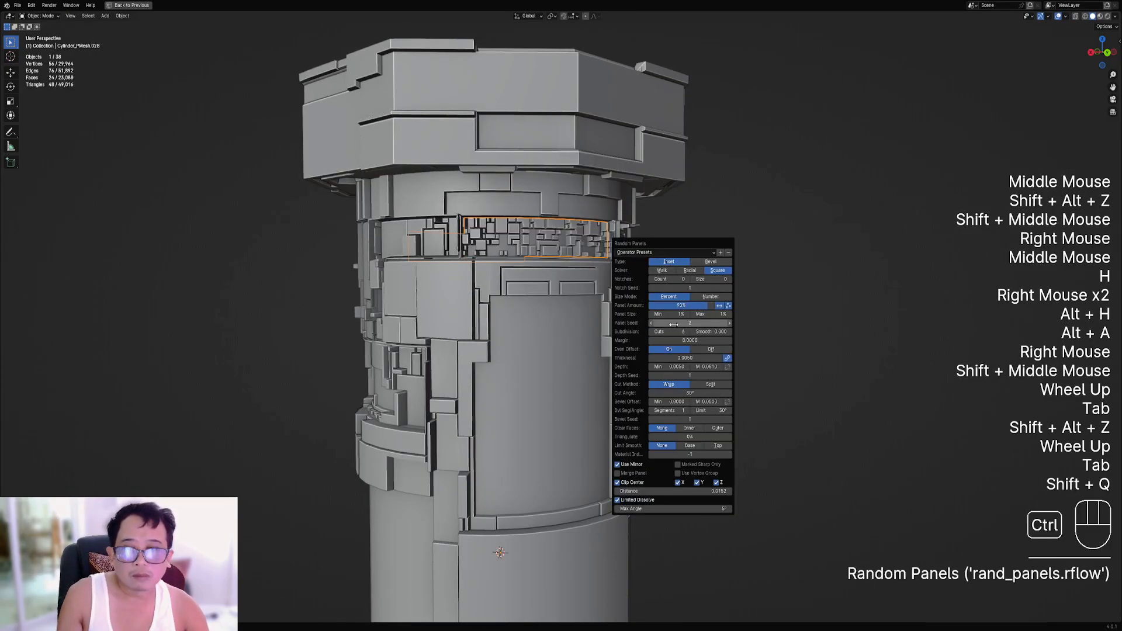
ctrl+scroll(711, 314, up, 4)
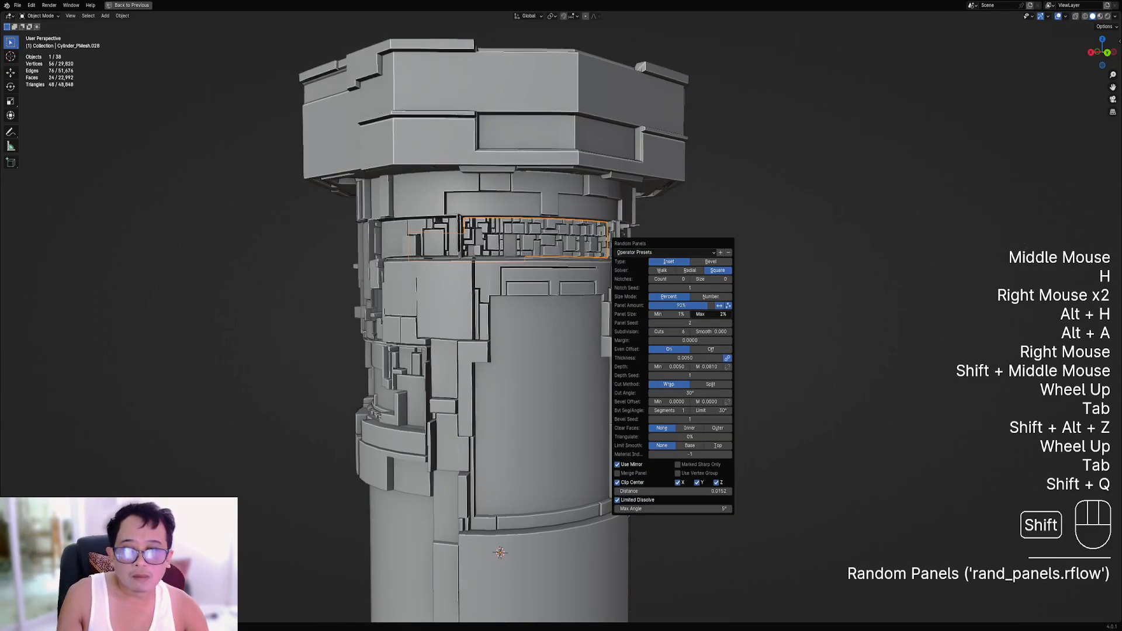
ctrl+scroll(712, 315, up, 11)
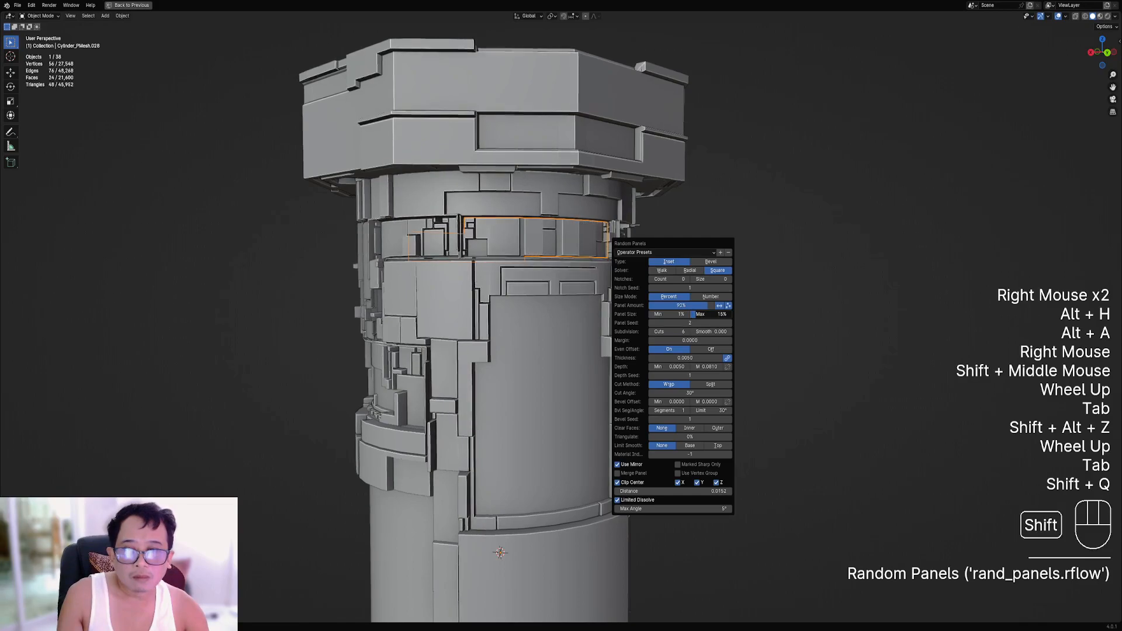
ctrl+scroll(711, 321, up, 5)
shift+drag(711, 314, 764, 315)
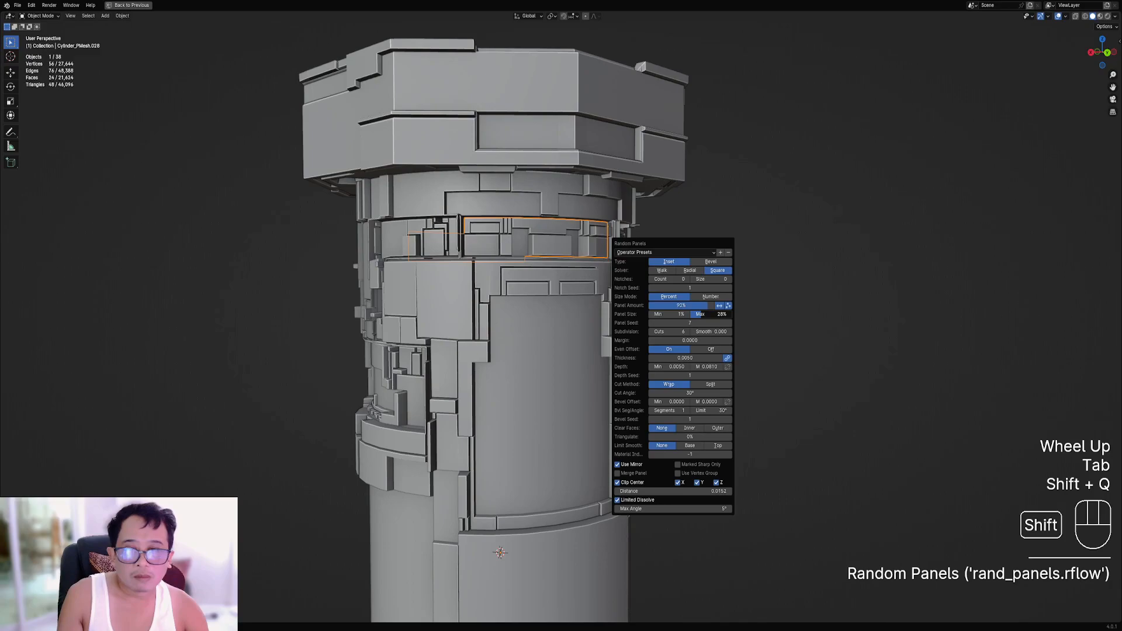
ctrl+scroll(694, 321, up, 4)
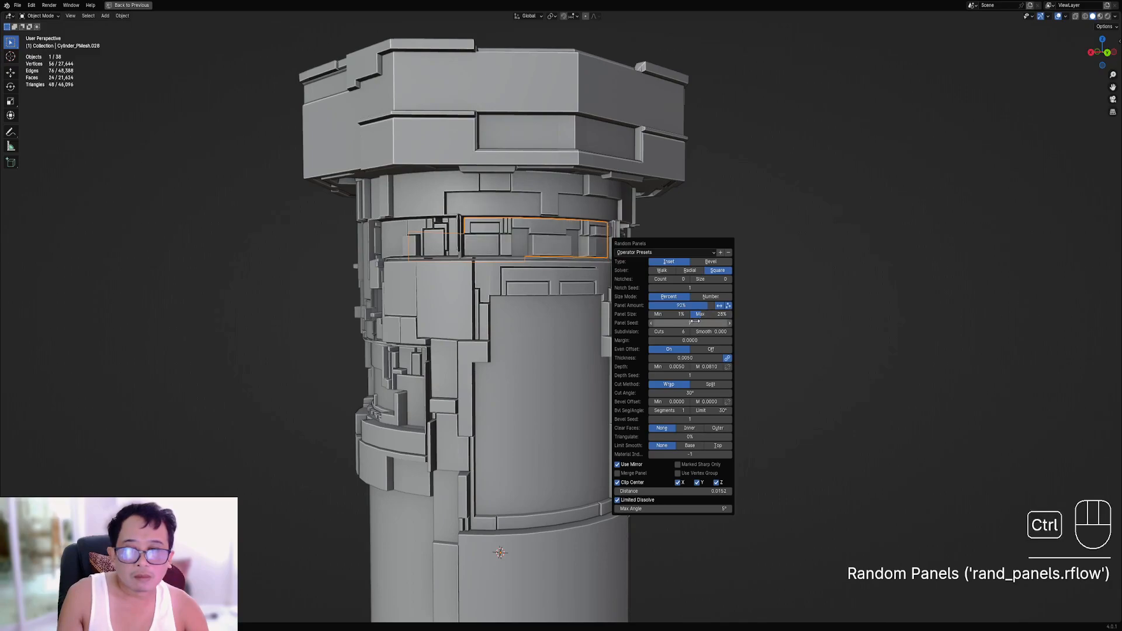
ctrl+scroll(694, 321, up, 3)
ctrl+scroll(697, 320, up, 4)
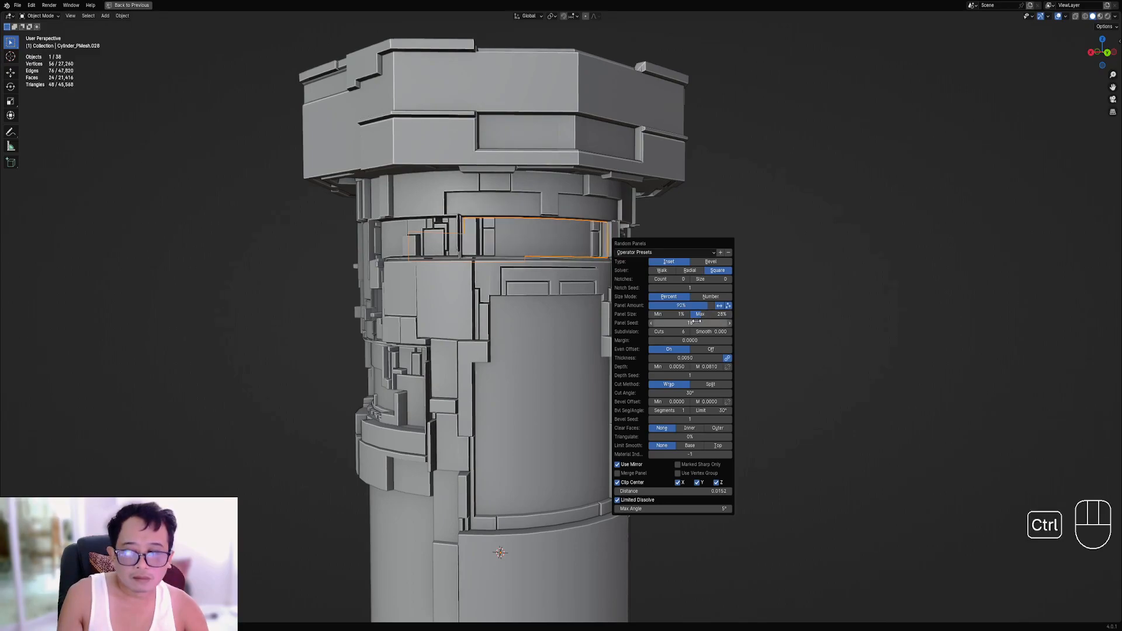
ctrl+scroll(697, 321, up, 1)
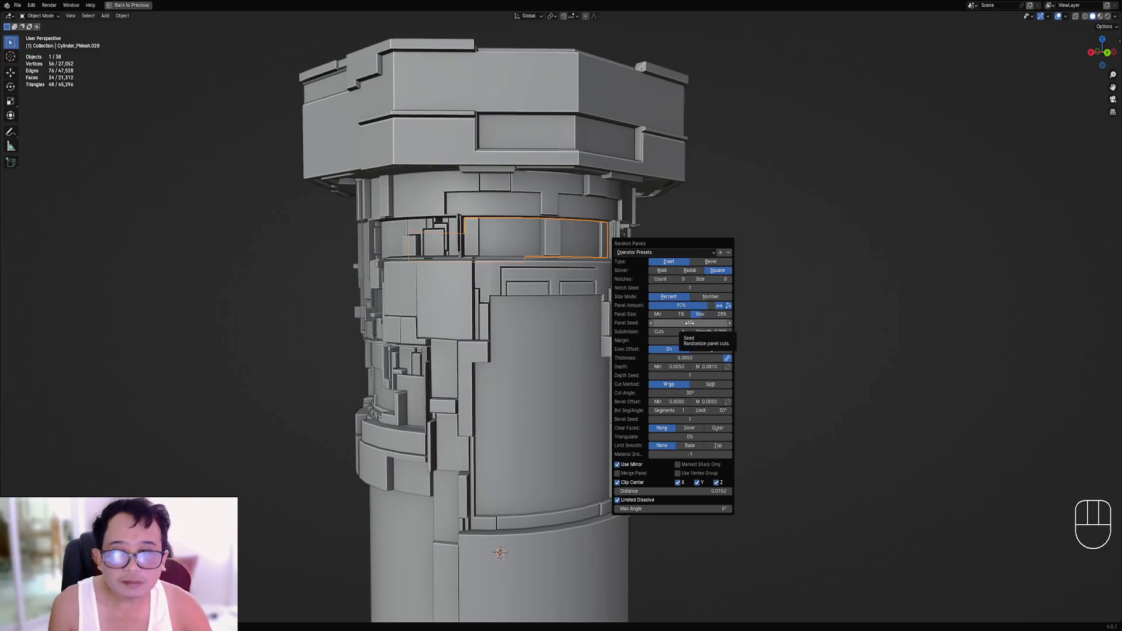
ctrl+scroll(690, 323, up, 1)
ctrl+scroll(684, 332, up, 1)
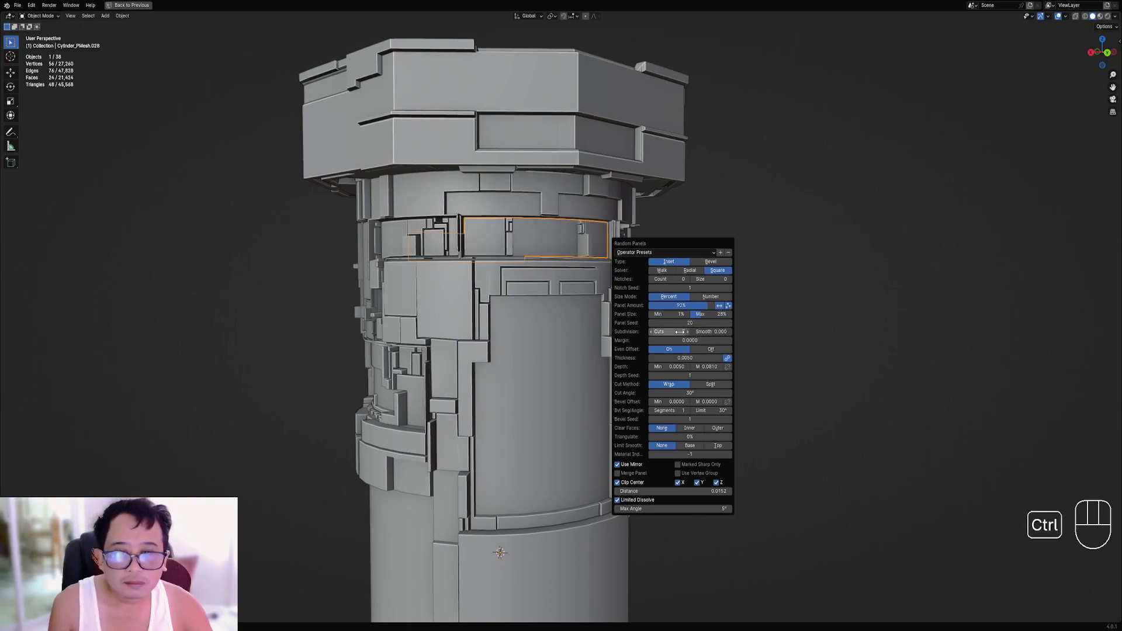
scroll(591, 262, down, 3)
middle_drag(584, 263, 612, 265)
key(alt+a)
Mark several plain areas along the shaft with annotation strokes and erase them.
scroll(611, 265, down, 3)
mouse_move(605, 342)
shift+middle_down()
mouse_move(581, 265)
mouse_move(586, 300)
mouse_move(651, 289)
mouse_move(548, 265)
mouse_move(506, 273)
mouse_move(502, 287)
mouse_move(509, 271)
mouse_move(537, 268)
mouse_move(520, 281)
shift+middle_up()
key(d)
drag(478, 292, 486, 293)
drag(539, 245, 557, 228)
drag(550, 294, 564, 293)
drag(537, 352, 557, 345)
right_drag(546, 356, 495, 361)
Start timeline playback, clear the selection, and examine the paneled pillar from several sides.
key(space)
middle_drag(497, 263, 596, 282)
key(alt+a)
middle_drag(491, 293, 573, 312)
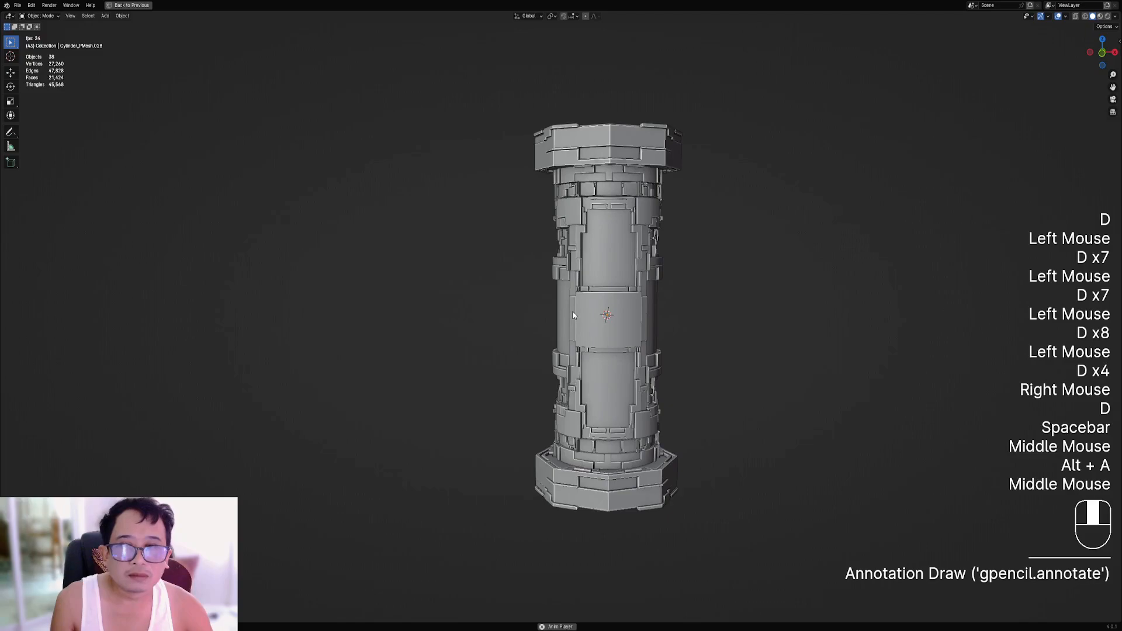
middle_drag(693, 312, 573, 310)
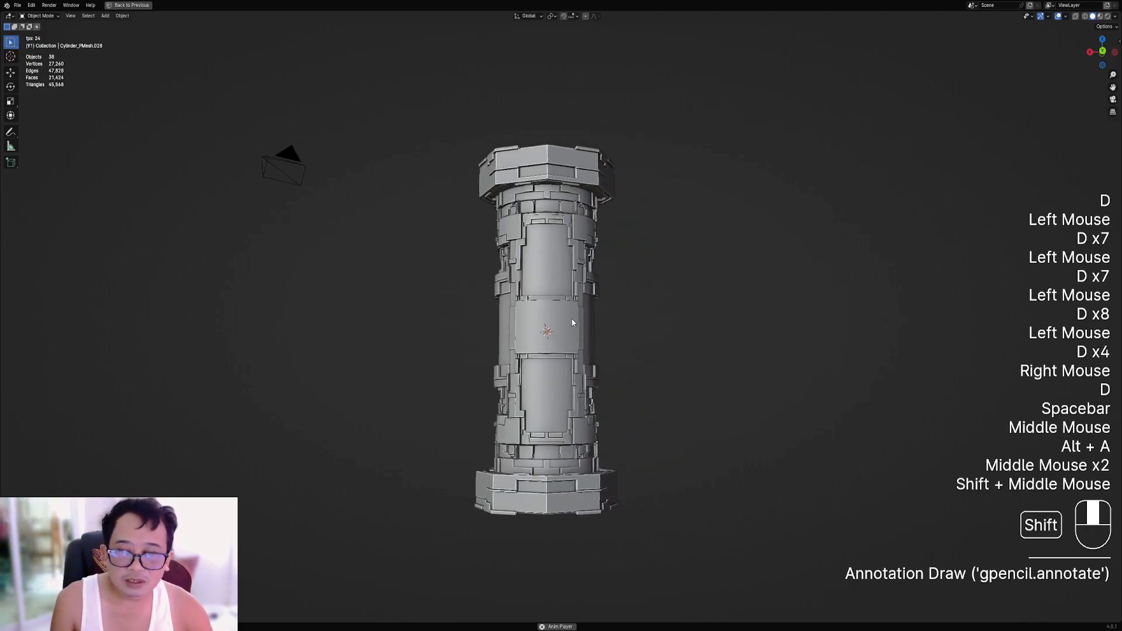
Select the three adjoining faces of the large curved panel at the middle of the shaft in edit mode.
scroll(572, 312, up, 2)
right_click(572, 308)
key(Tab)
scroll(561, 315, up, 2)
middle_drag(520, 356, 570, 353)
key(3)
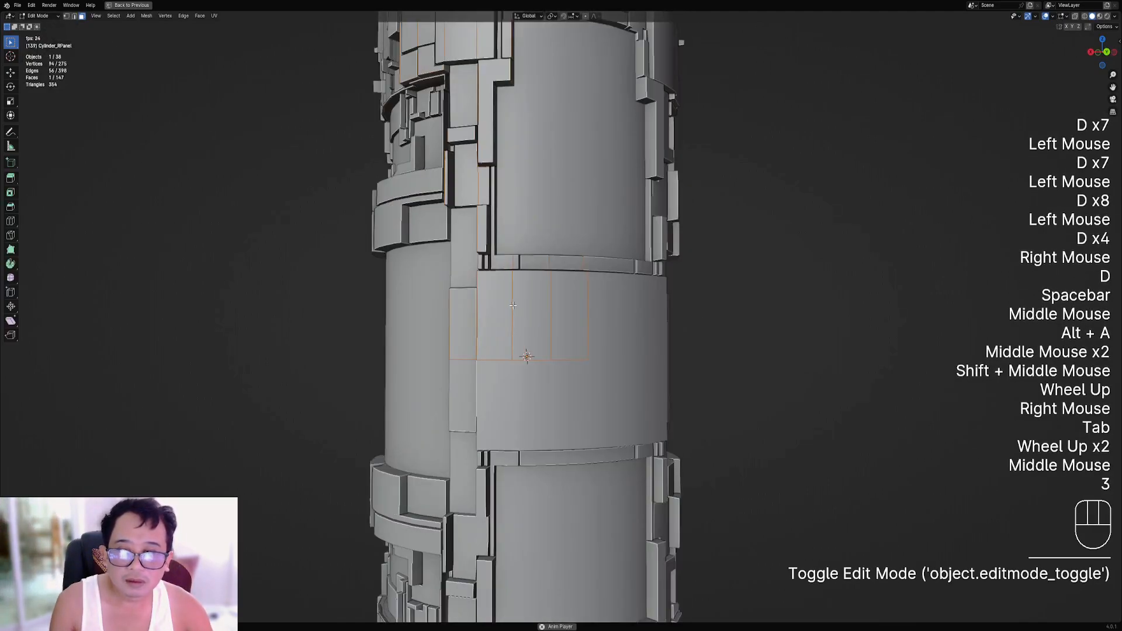
right_click(521, 306)
right_click(494, 304)
shift+right_click(532, 307)
shift+right_click(570, 307)
shift+middle_drag(602, 308, 608, 308)
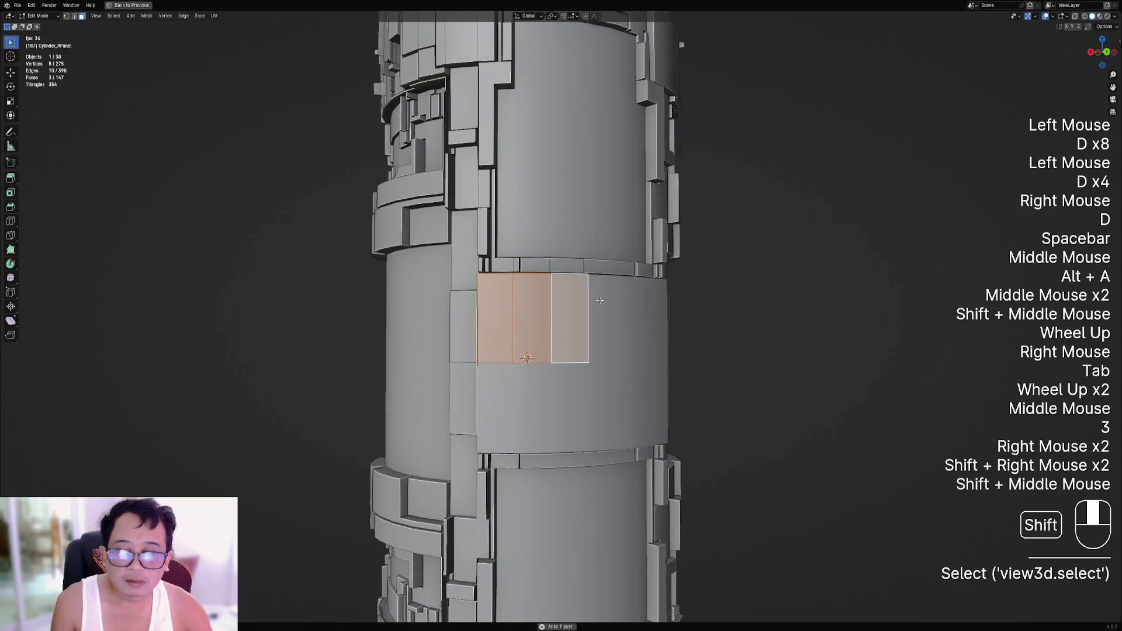
Add Random Flow's Panel Screws to the selected middle faces using the Custom type with the captive01 mesh.
scroll(608, 308, up, 1)
scroll(608, 308, up, 2)
scroll(591, 380, down, 1)
key(shift+q)
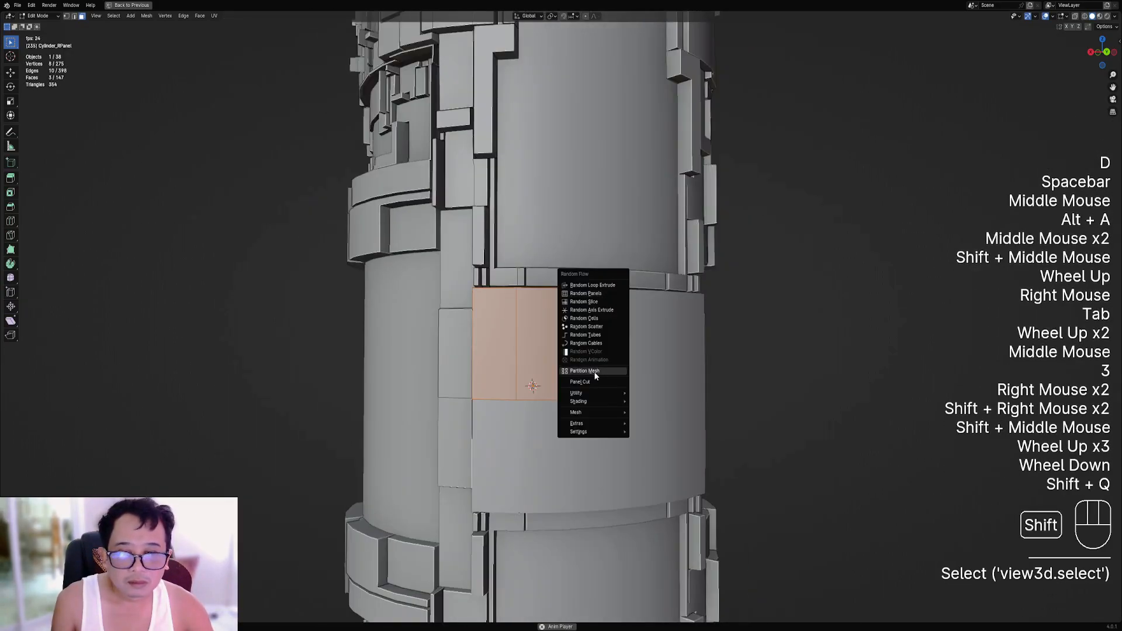
mouse_move(589, 393)
click(672, 400)
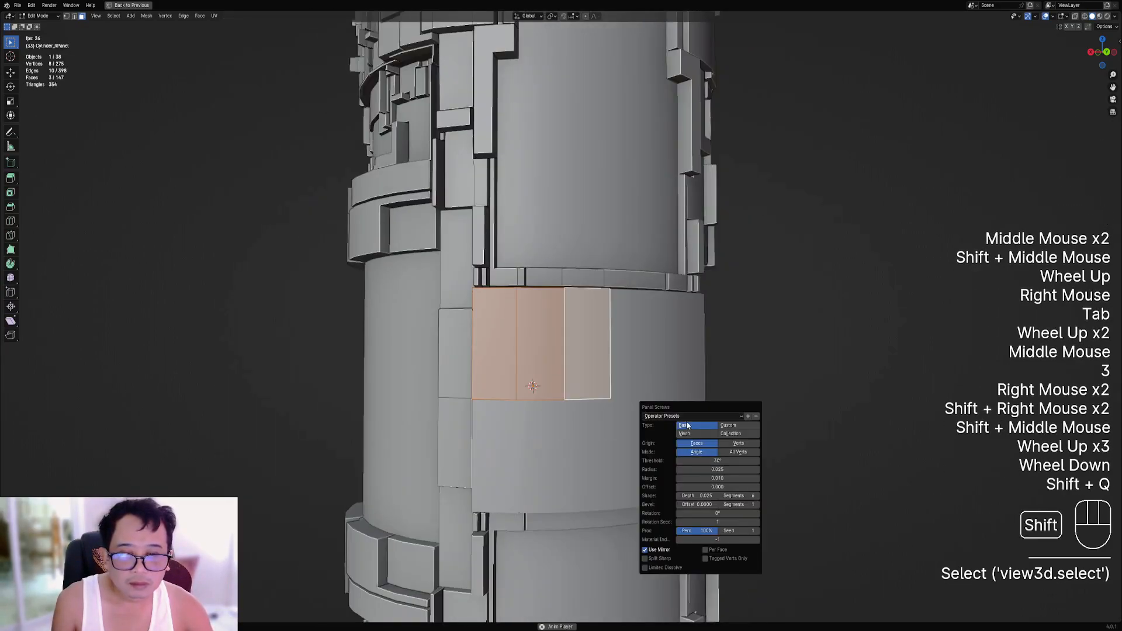
click(731, 425)
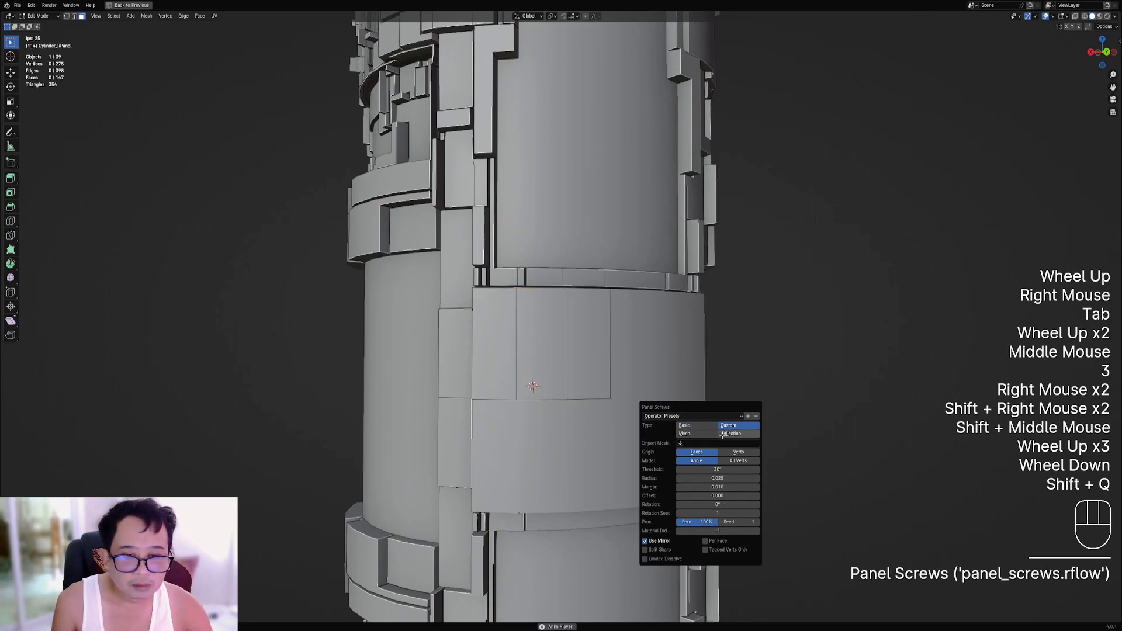
click(716, 443)
click(715, 455)
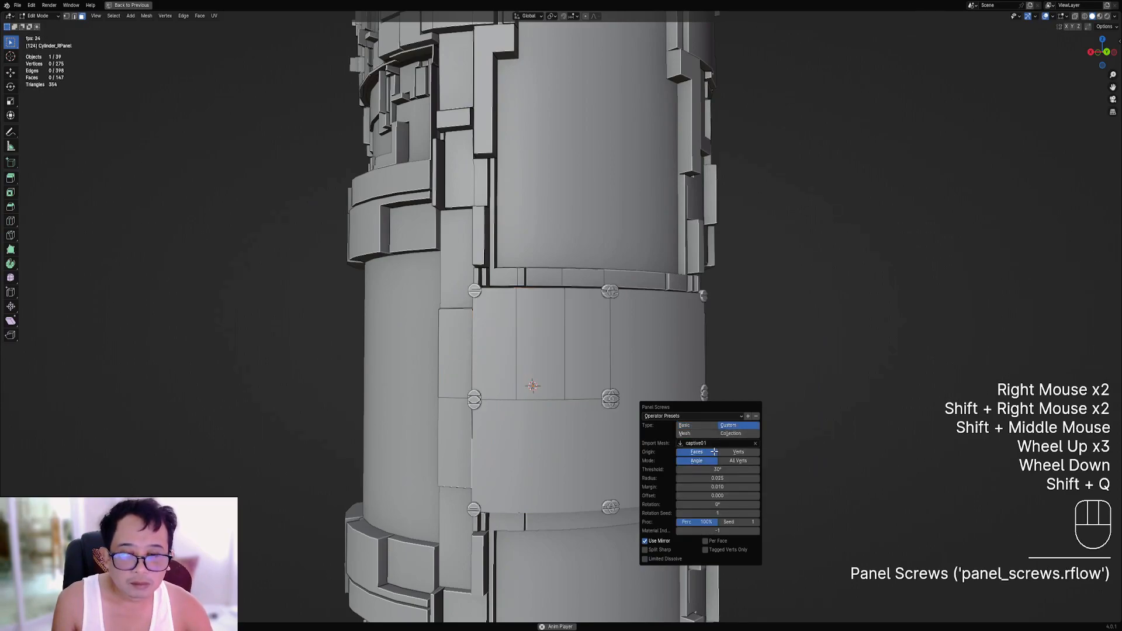
Turn off Use Mirror for the screws, set their radius to 0.015 and margin to 0.028, and leave edit mode.
click(661, 542)
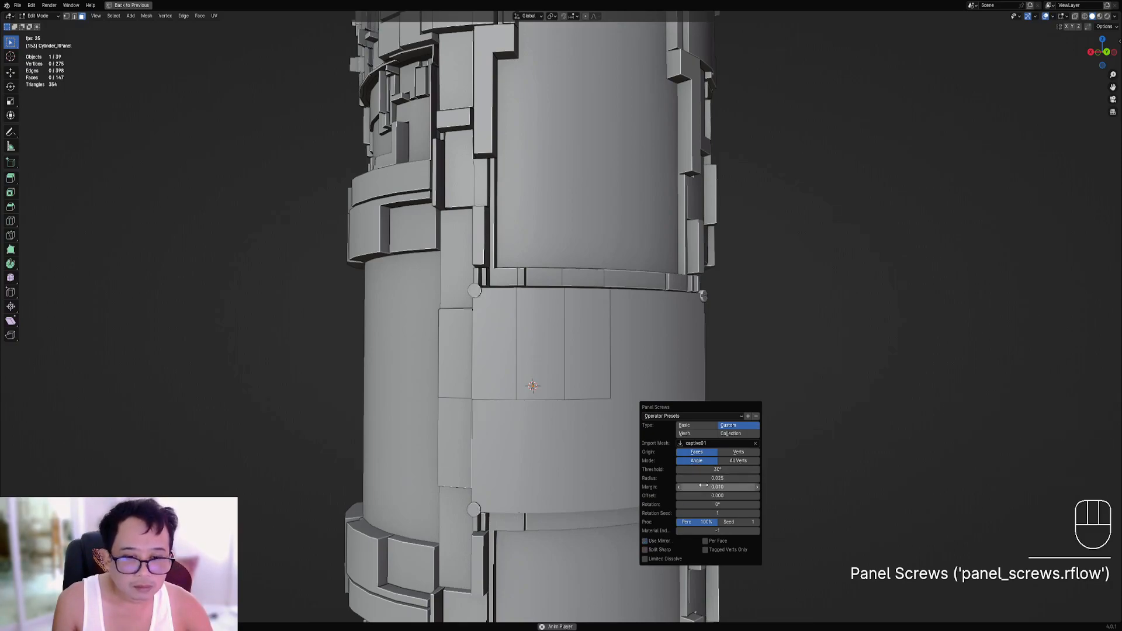
mouse_move(705, 487)
mouse_down()
mouse_move(738, 486)
mouse_move(695, 479)
mouse_move(668, 490)
mouse_move(737, 485)
mouse_move(720, 486)
mouse_up()
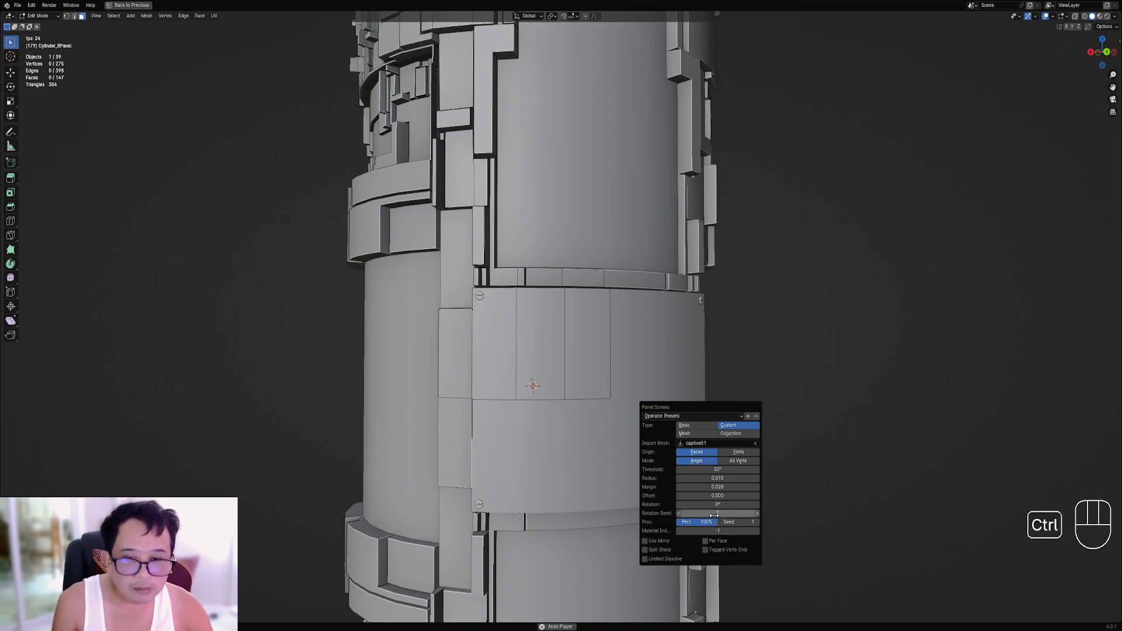
scroll(643, 363, down, 4)
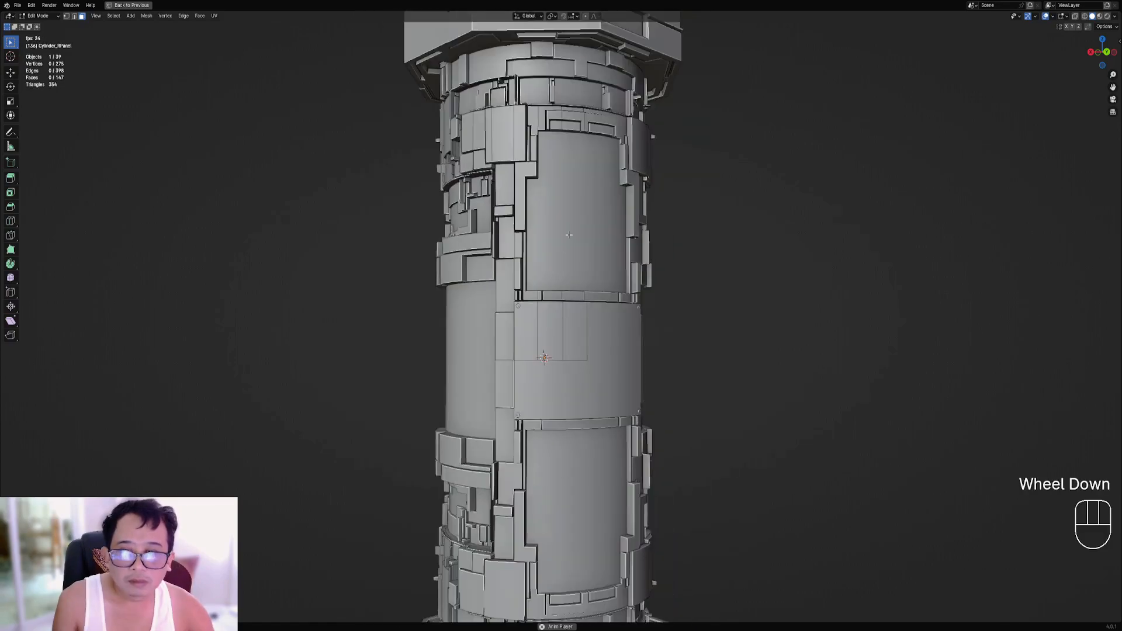
middle_drag(632, 304, 596, 271)
key(alt+a)
key(Tab)
right_click(554, 304)
key(Tab)
right_click(554, 304)
right_click(550, 310)
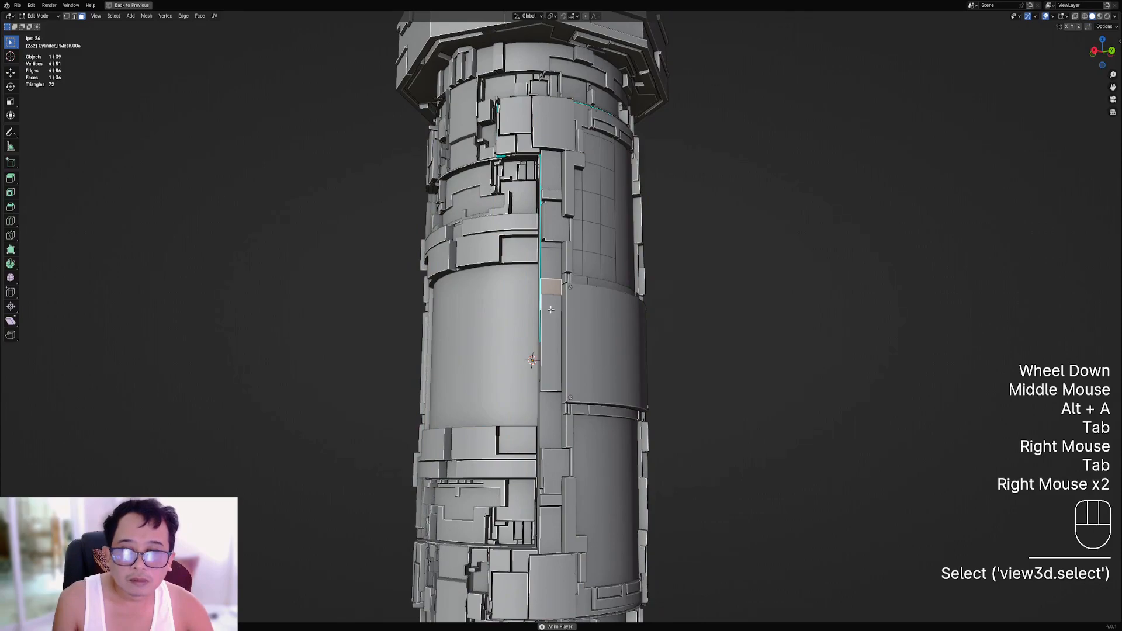
key(Tab)
Select the face of the narrow vertical panel beside the large middle panel in edit mode.
right_click(549, 309)
key(Tab)
right_click(550, 310)
scroll(617, 297, up, 1)
scroll(616, 297, up, 1)
Apply Panel Screws with the captive01 mesh to the narrow panel face, leave edit mode, and deselect everything.
key(shift+q)
mouse_move(620, 295)
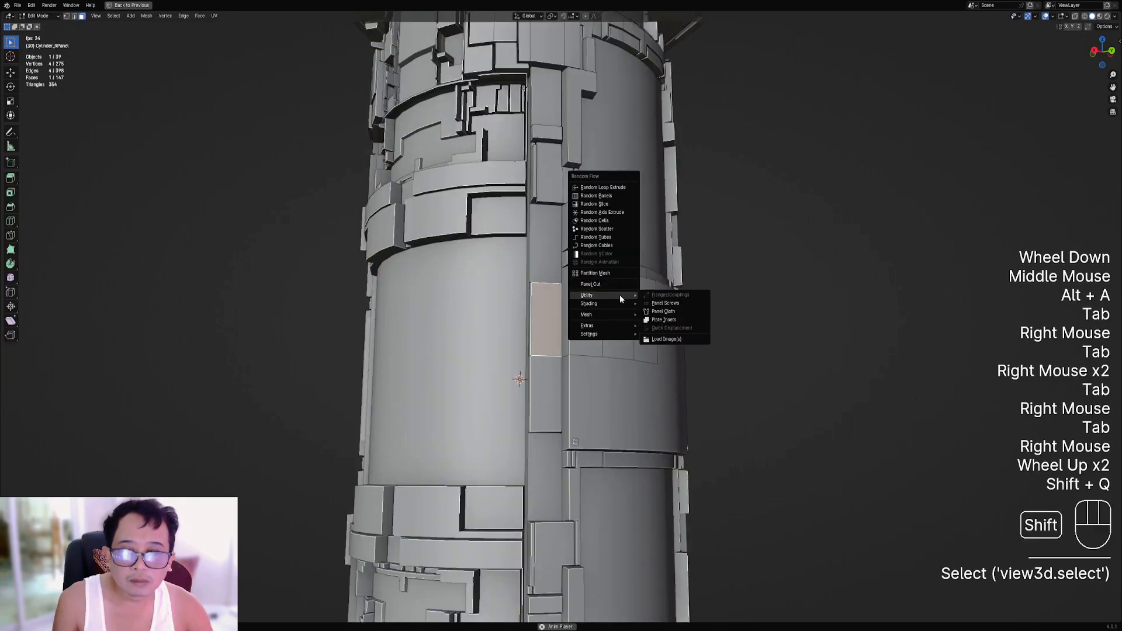
click(670, 304)
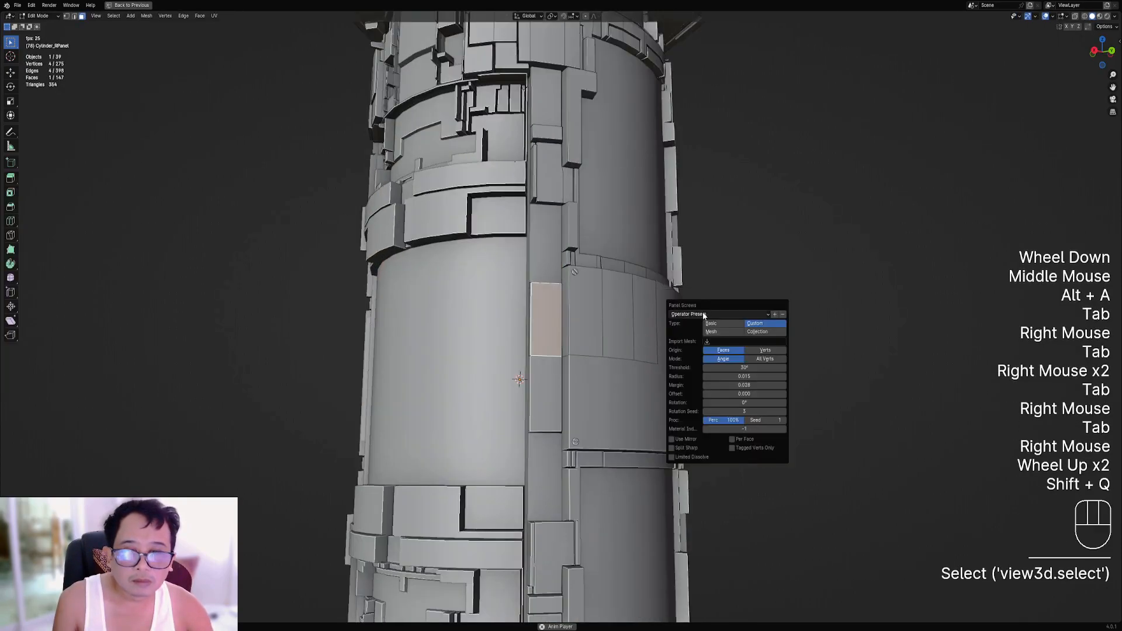
click(719, 343)
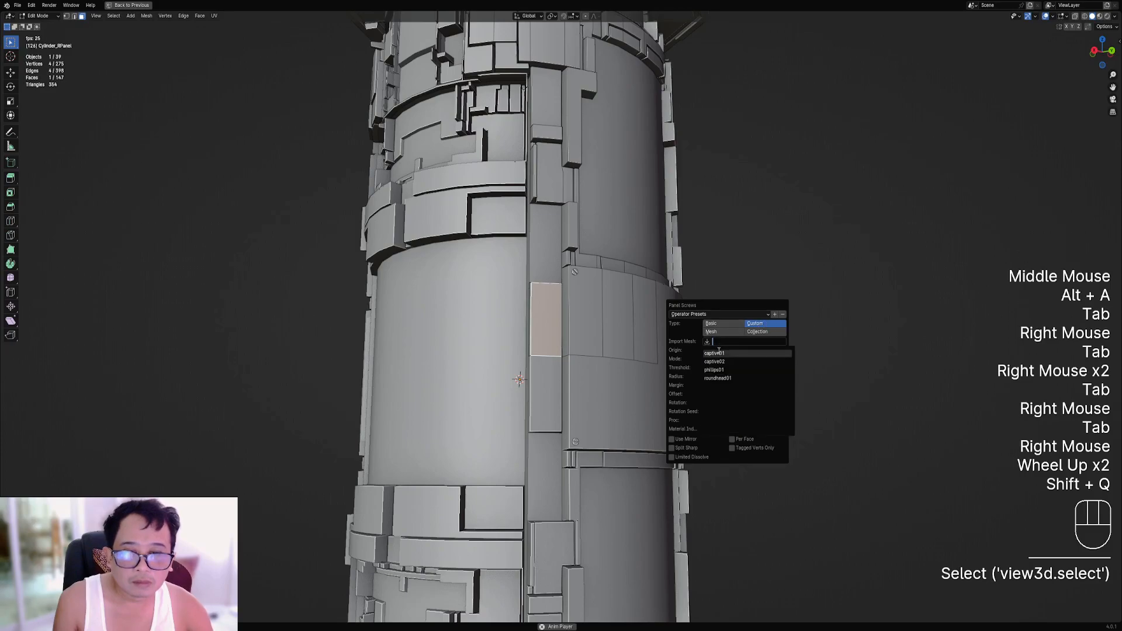
click(720, 352)
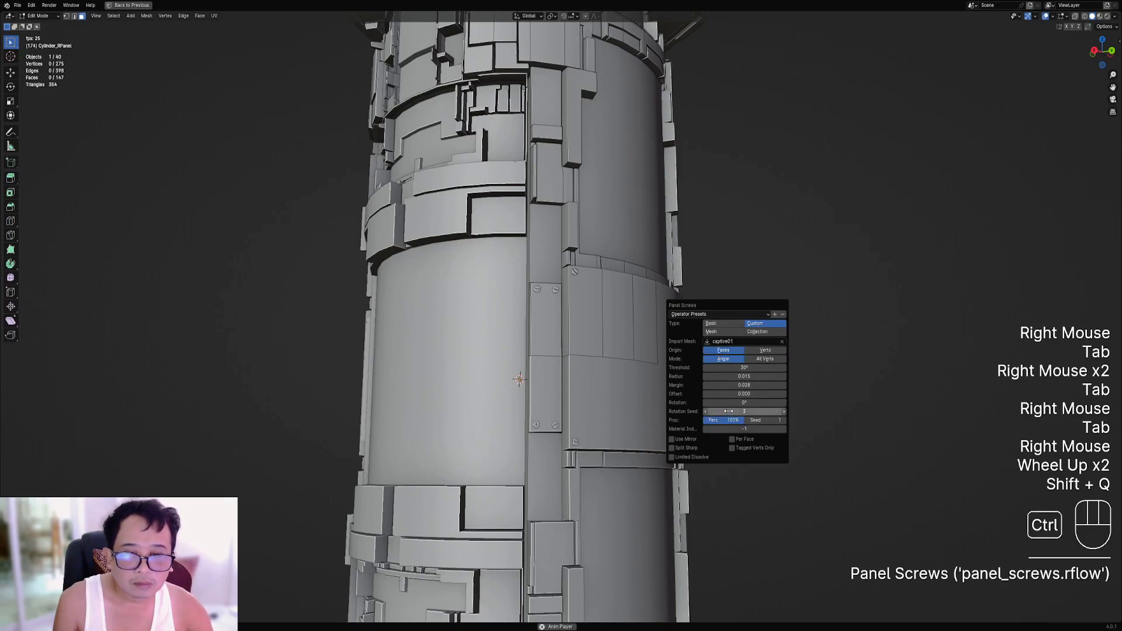
scroll(602, 351, down, 1)
key(Tab)
middle_drag(602, 355, 529, 304)
scroll(599, 321, down, 1)
key(alt+a)
Select the wide panel face near the top of the shaft, above the narrow vertical panels, in edit mode.
scroll(559, 366, up, 2)
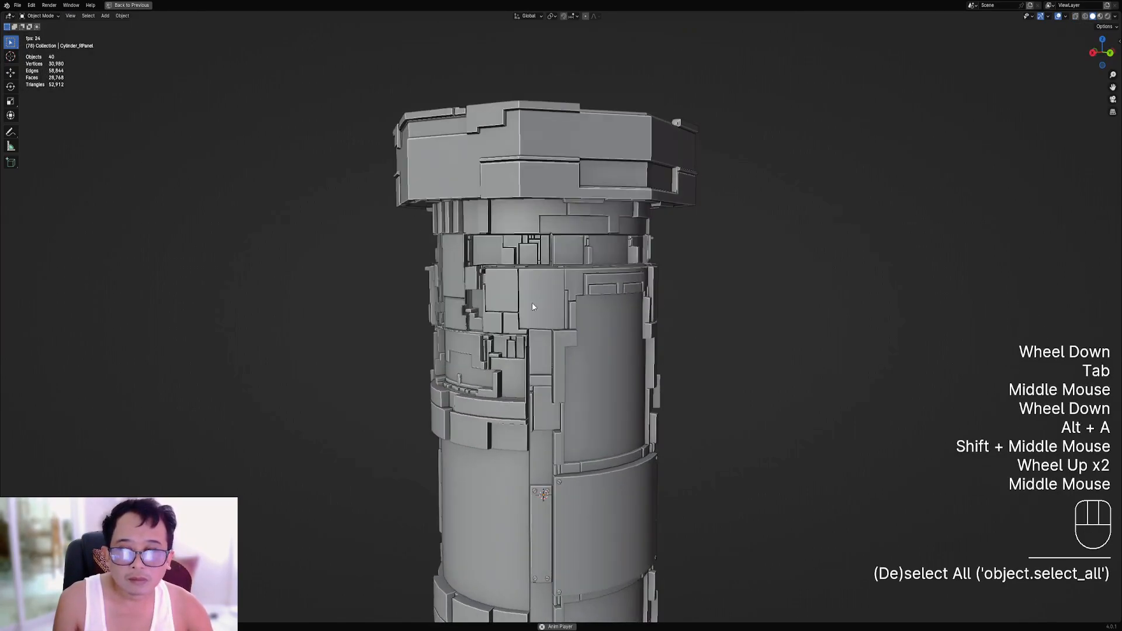
right_click(529, 304)
key(Tab)
right_click(538, 294)
scroll(537, 295, up, 2)
key(q)
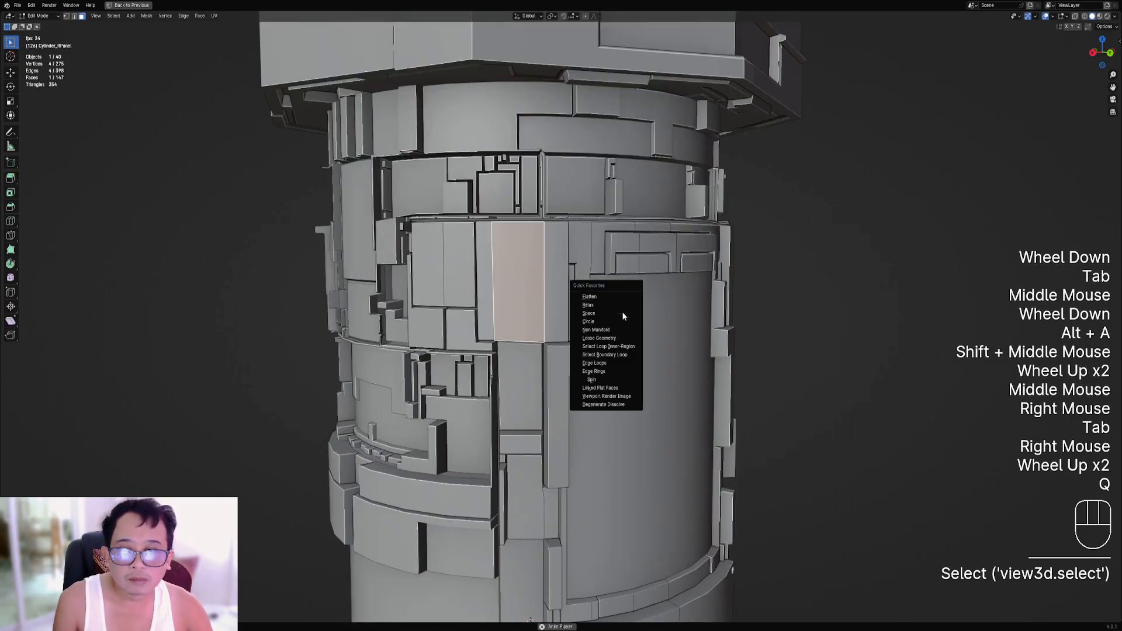
key(q)
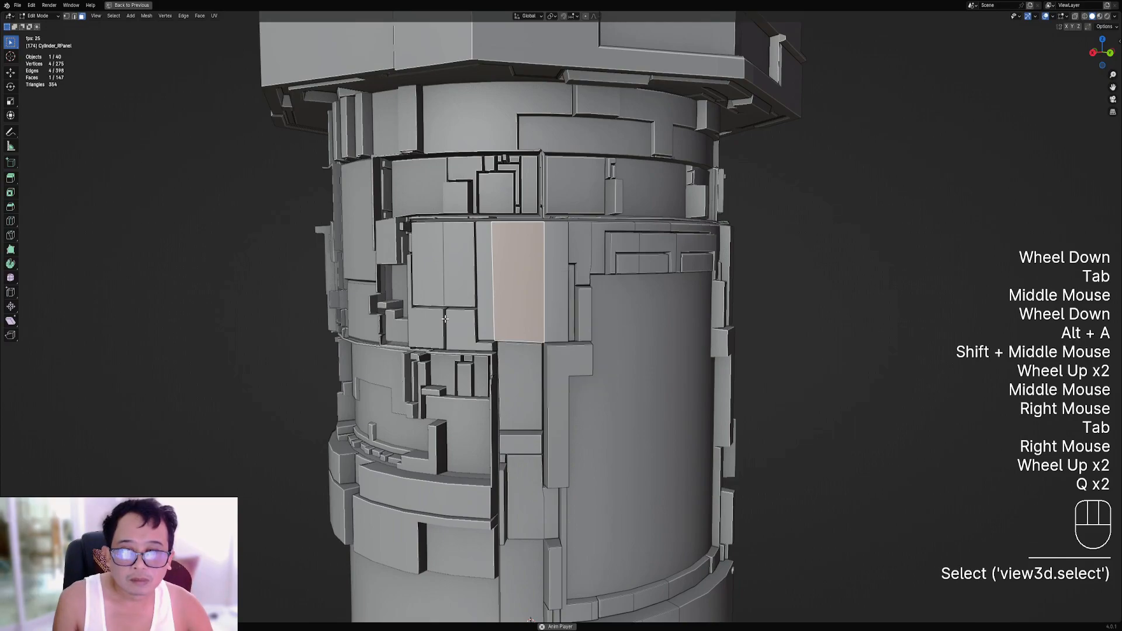
Add Random Flow's Panel Screws to the selected face using the Custom type with the captive01 mesh.
key(shift+q)
mouse_move(689, 267)
click(733, 271)
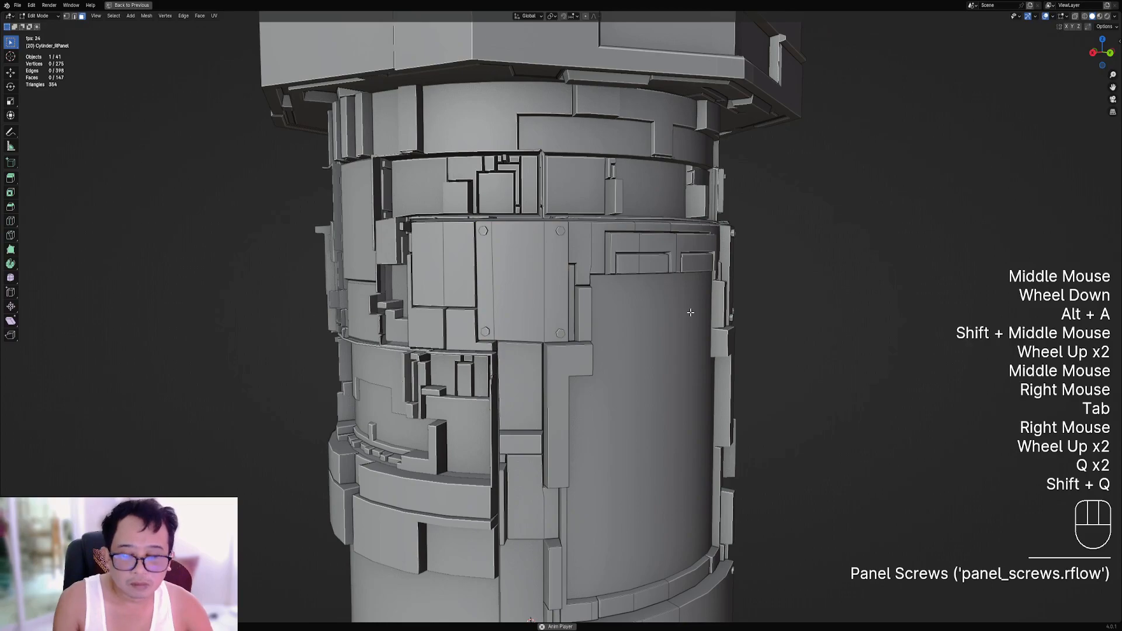
key(F9)
click(777, 333)
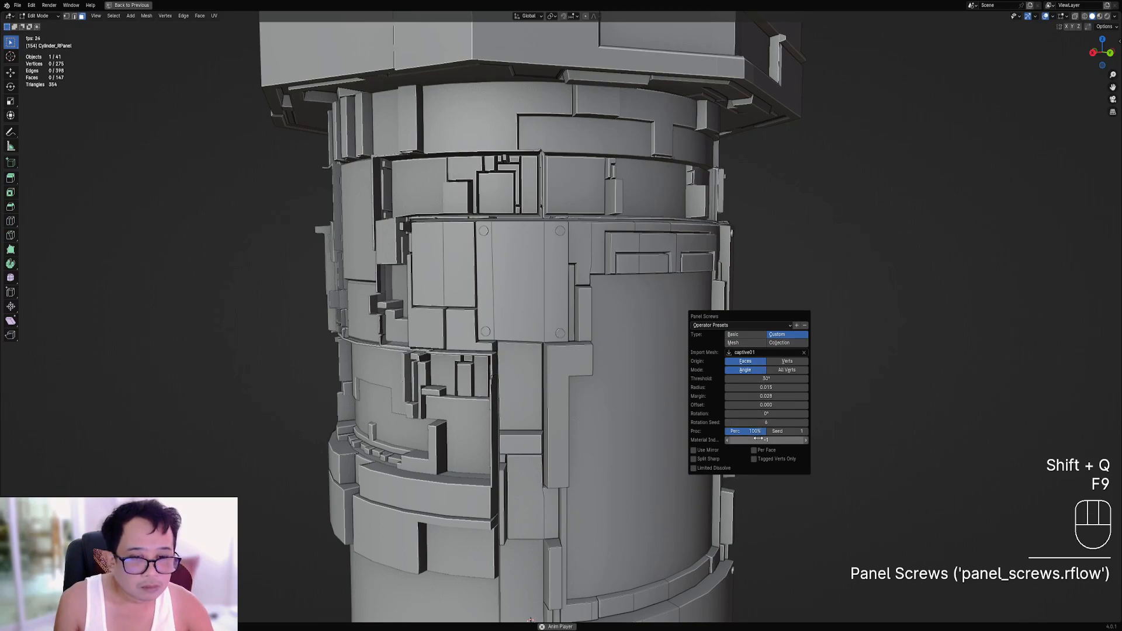
Try Limited Dissolve on the screws and turn it off again, fine-tune their offset, leave edit mode, and deselect everything.
click(725, 467)
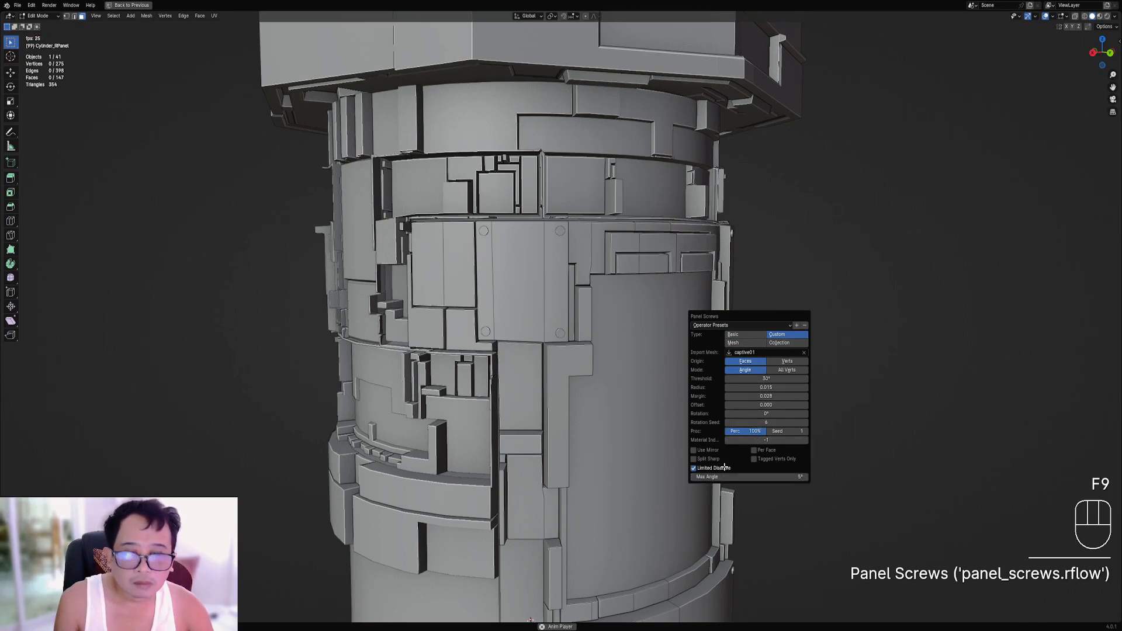
click(725, 468)
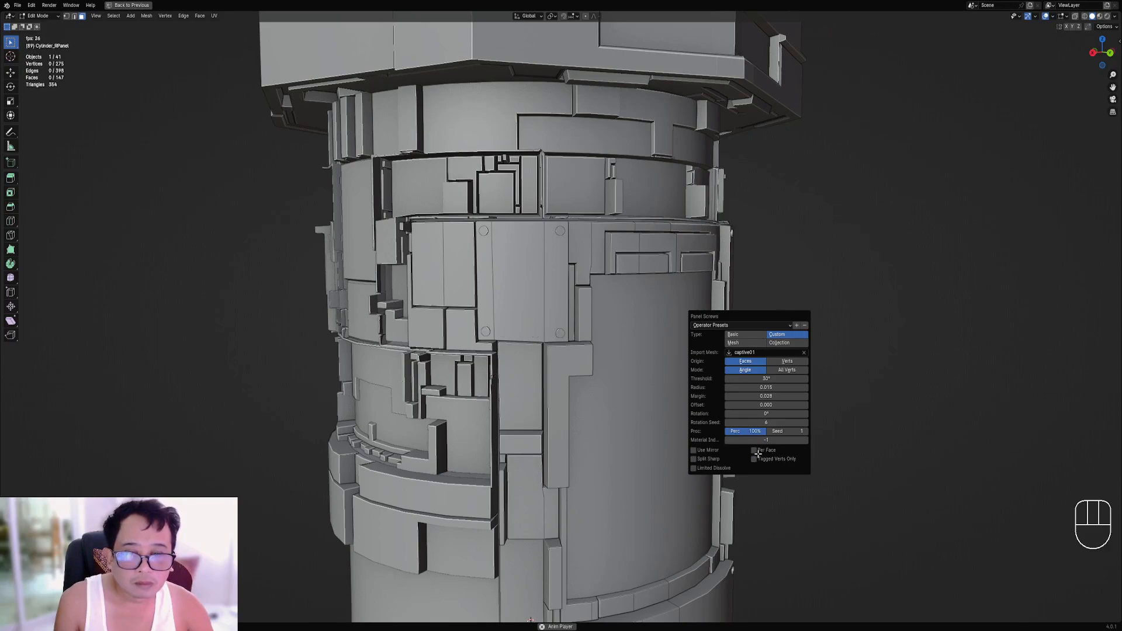
mouse_move(767, 403)
mouse_down()
mouse_move(782, 405)
mouse_move(753, 388)
mouse_move(785, 397)
mouse_move(764, 405)
mouse_up()
scroll(585, 289, down, 4)
key(Tab)
alt+middle_drag(576, 304, 585, 290)
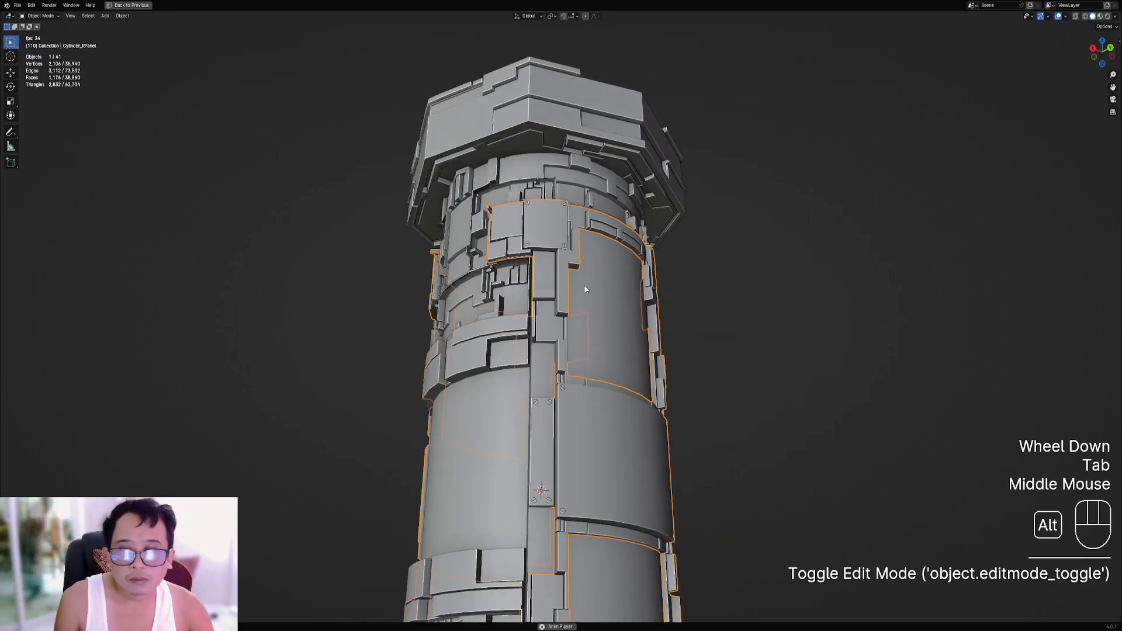
key(alt+a)
Select the upper octagonal cap and enter edit mode with the viewport overlays shown.
scroll(633, 260, down, 3)
shift+middle_drag(585, 251, 579, 292)
scroll(579, 292, up, 2)
key(Tab)
key(shift+alt+z)
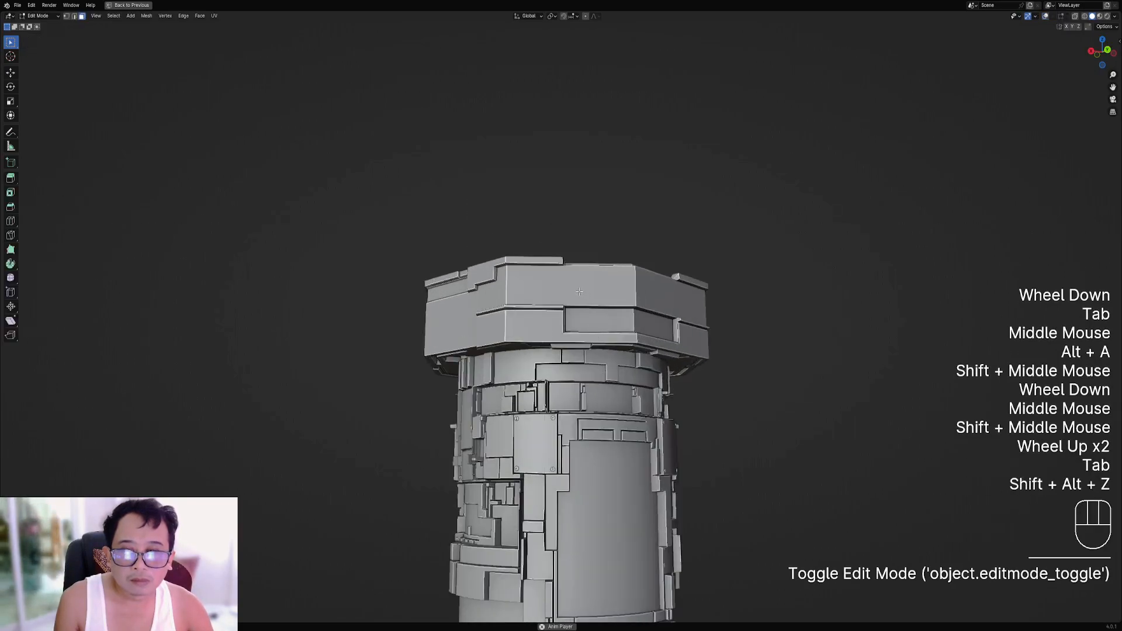
key(Tab)
right_click(579, 292)
key(Tab)
key(shift+alt+z)
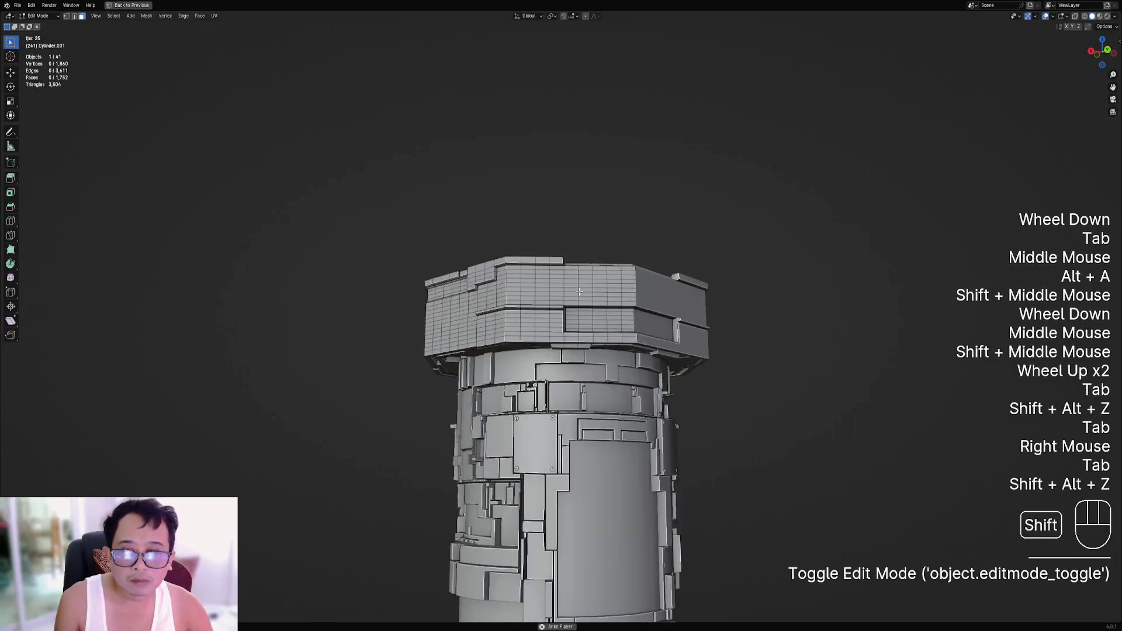
Try adding Panel Screws with the captive01 mesh to the octagonal cap after selecting one small side face.
right_click(532, 276)
key(shift+q)
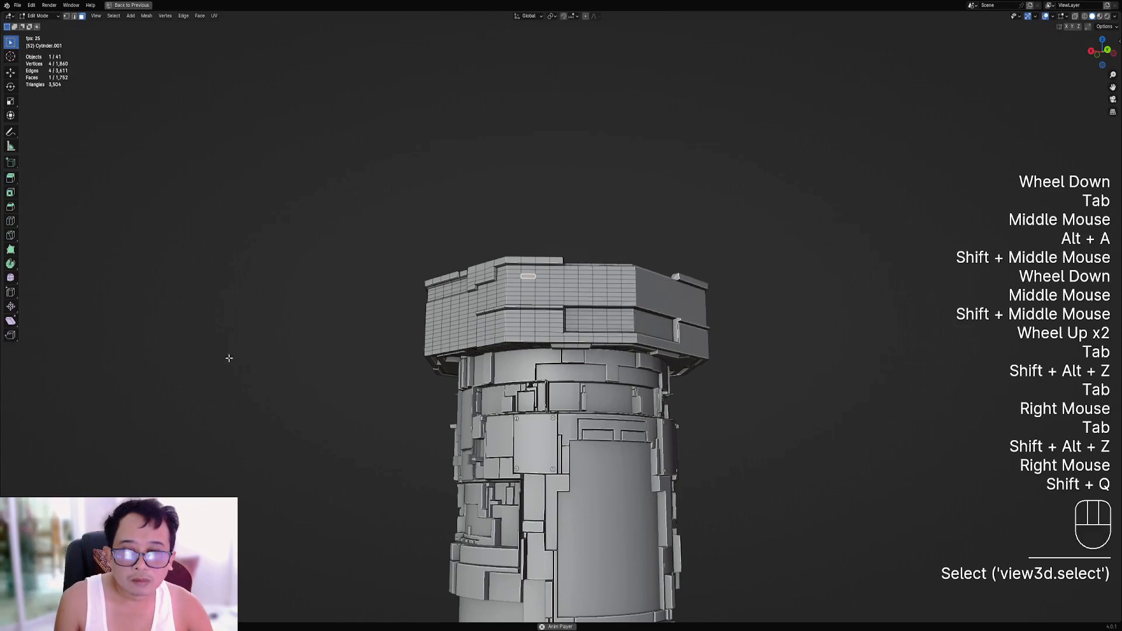
scroll(668, 272, up, 2)
key(Tab)
key(shift+q)
mouse_move(665, 265)
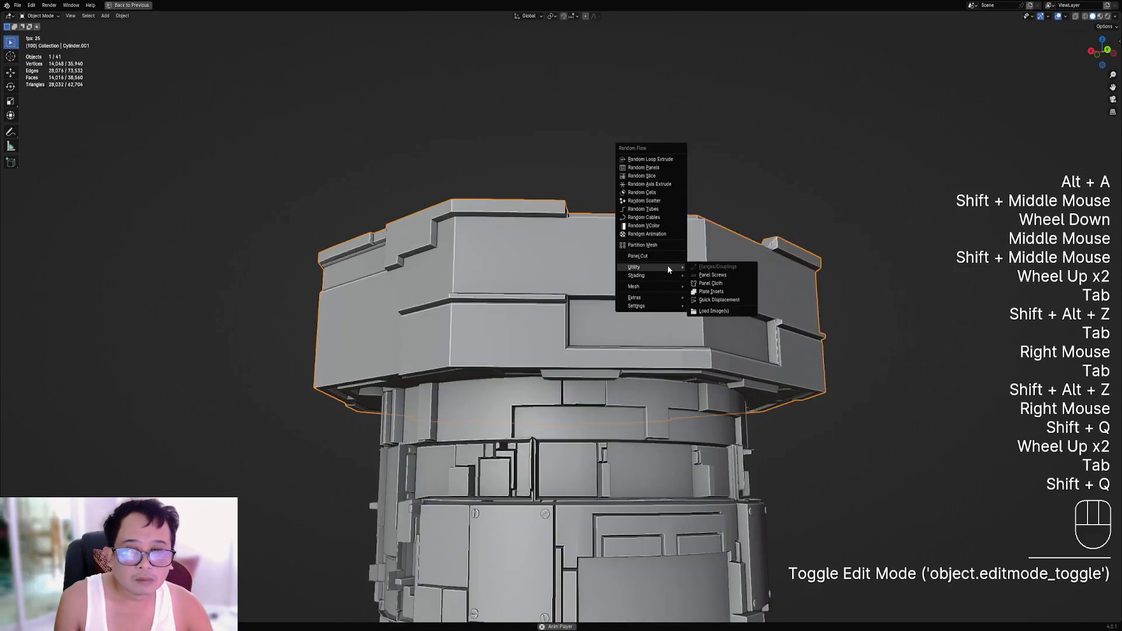
click(725, 275)
click(791, 317)
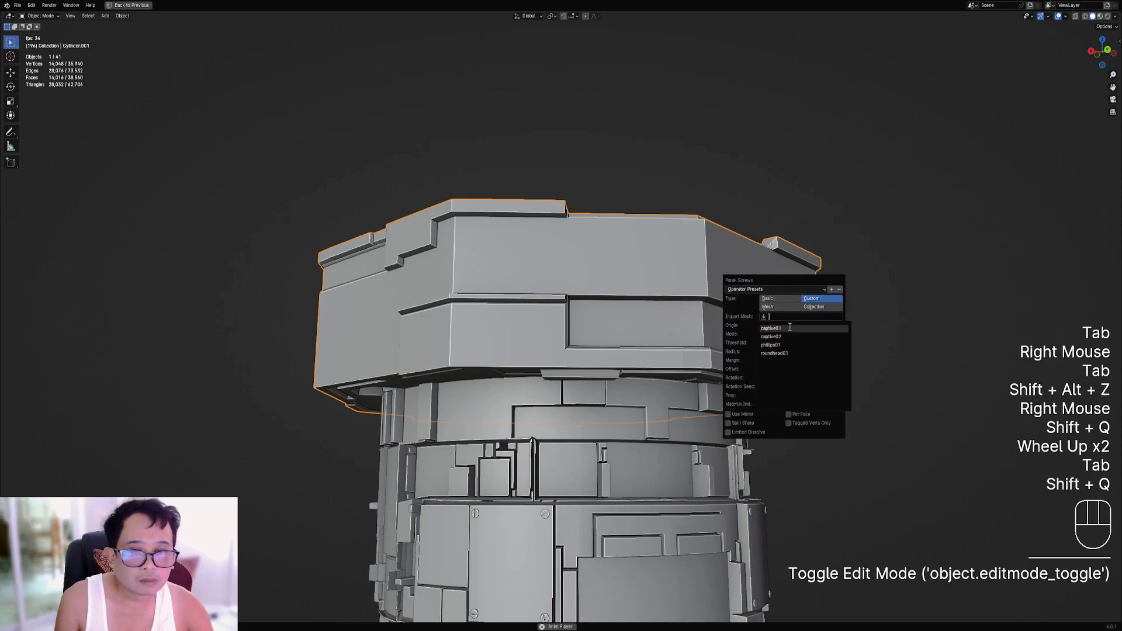
click(790, 331)
middle_drag(678, 307, 678, 329)
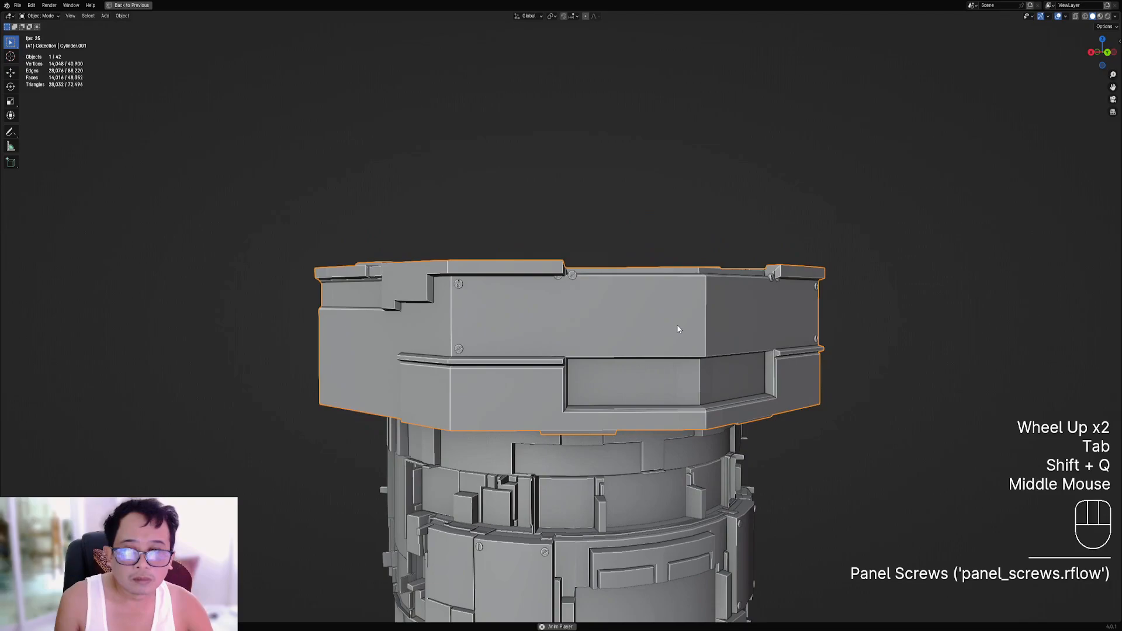
Undo the Panel Screws just added to the octagonal cap.
key(Tab)
mouse_move(679, 329)
middle_down()
mouse_move(678, 377)
mouse_move(669, 321)
middle_up()
key(ctrl+z)
key(ctrl+z)
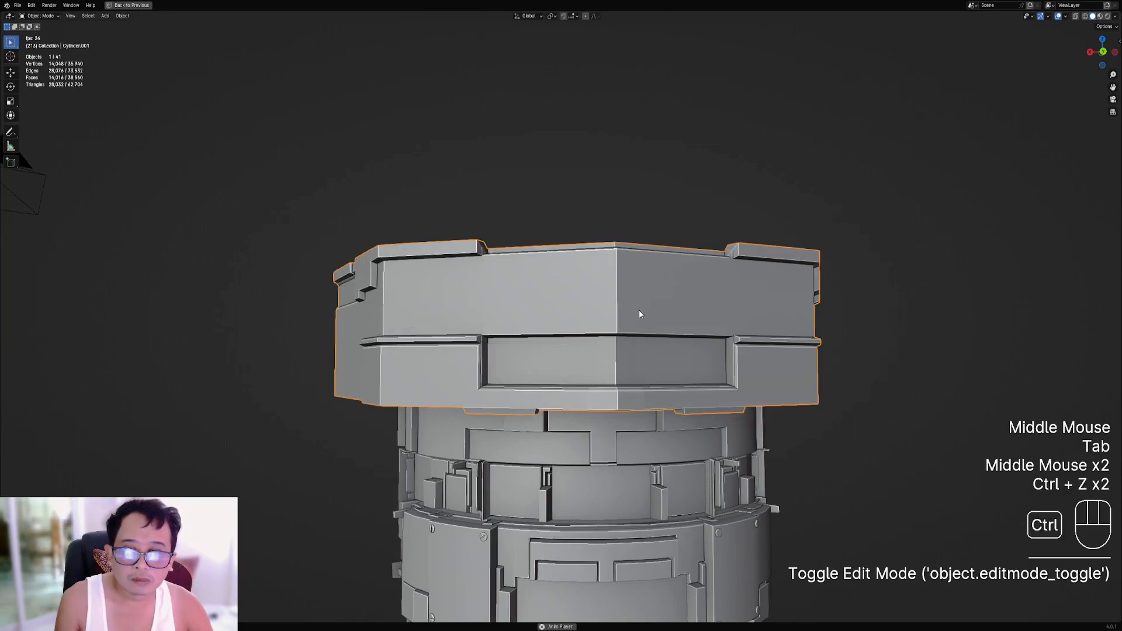
Select the whole rectangular block of faces on the cap's upper side panel, above the recessed panel, in edit mode.
key(Tab)
right_click(572, 310)
key(3)
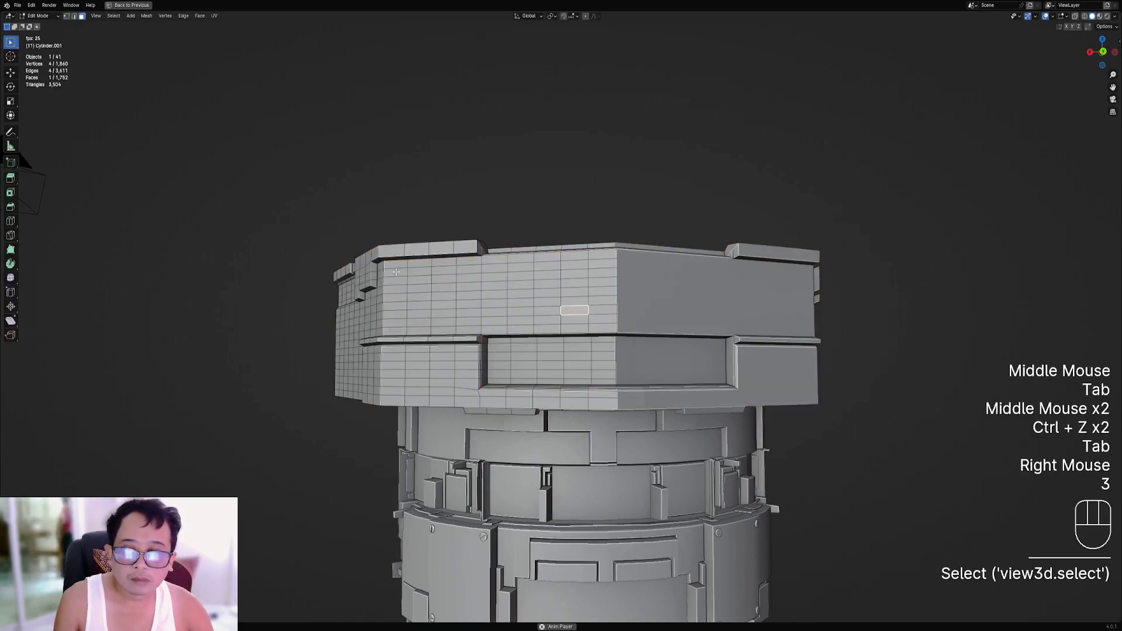
right_click(390, 255)
ctrl+shift+right_click(604, 327)
scroll(603, 327, up, 1)
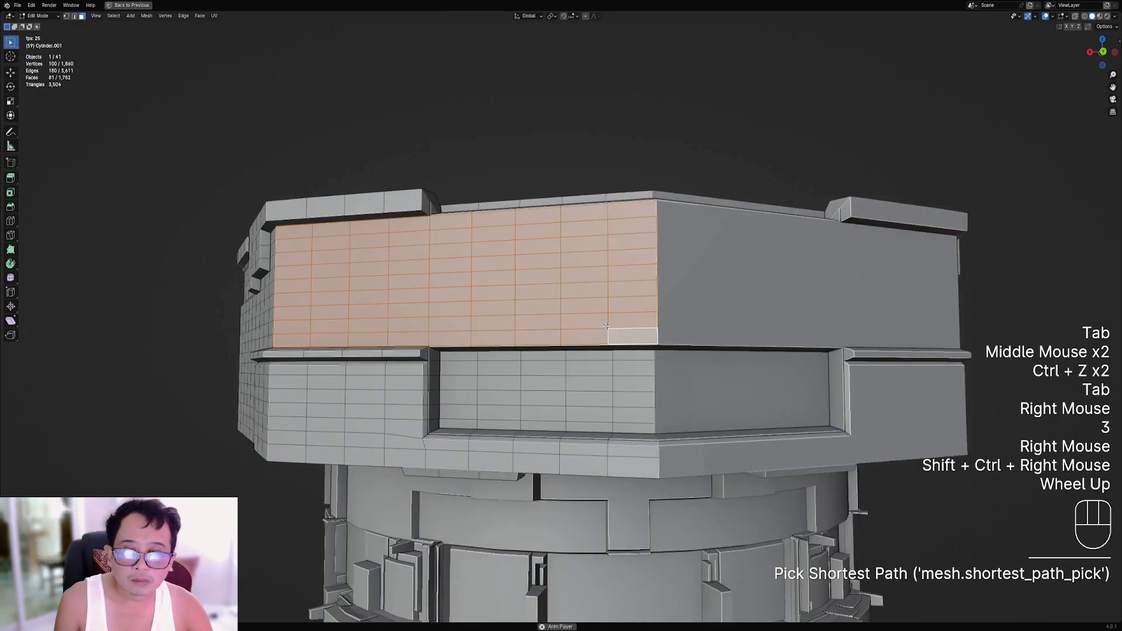
Leave edit mode, add captive01 Panel Screws to the selected side panel with a 0.026 margin, and deselect everything.
key(Tab)
key(shift+q)
mouse_move(664, 307)
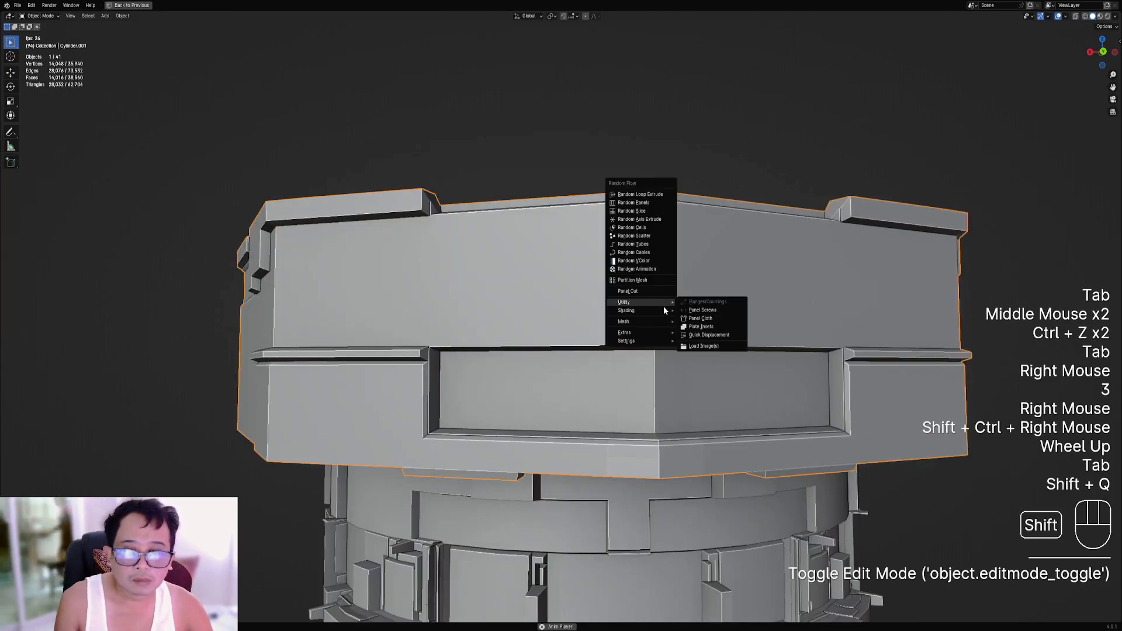
click(705, 312)
click(778, 353)
click(778, 371)
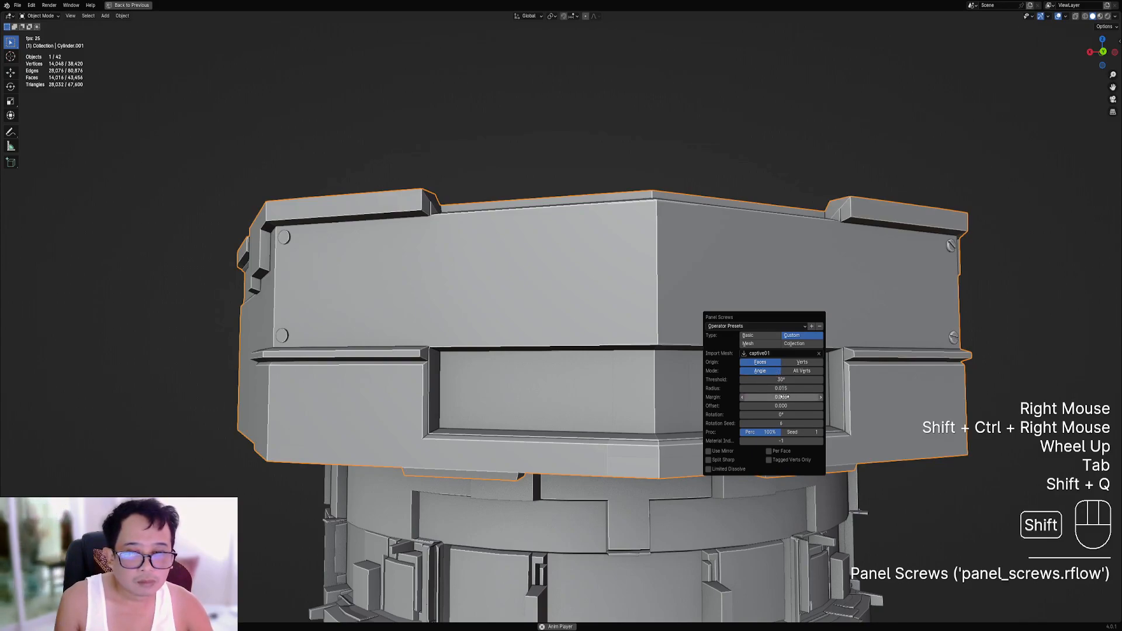
mouse_move(782, 406)
shift+mouse_down()
mouse_move(793, 406)
mouse_move(774, 406)
mouse_move(786, 397)
shift+mouse_up()
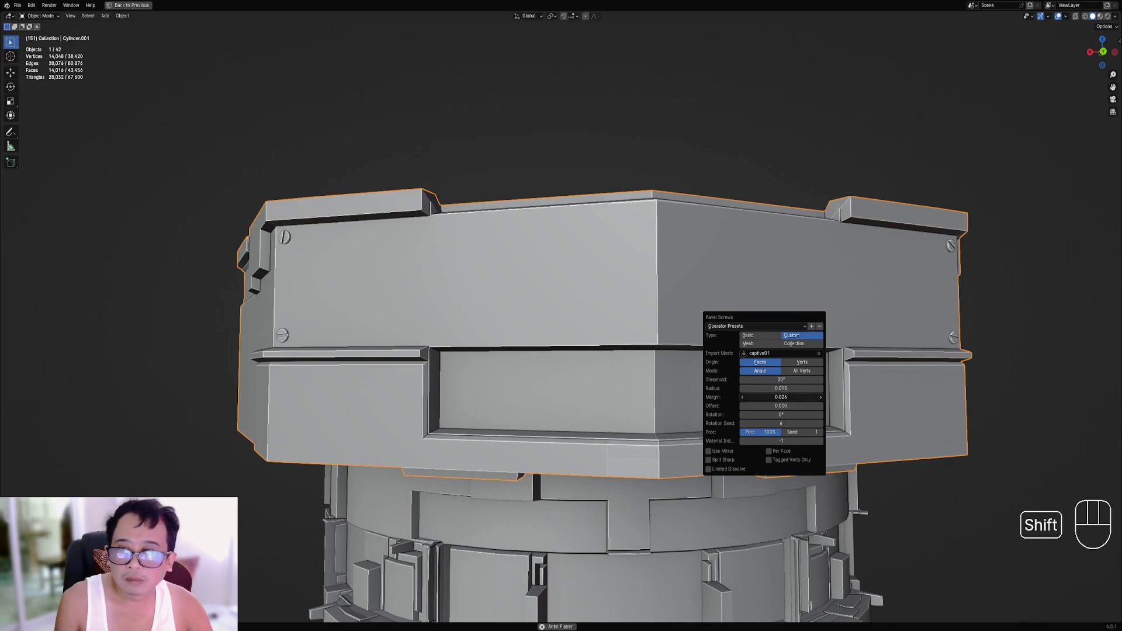
scroll(599, 336, down, 2)
middle_drag(591, 351, 663, 357)
key(alt+a)
Select the large rectangular block of faces on the adjacent unscrewed side of the cap in edit mode.
scroll(602, 345, down, 1)
scroll(584, 345, up, 1)
right_click(554, 331)
key(Tab)
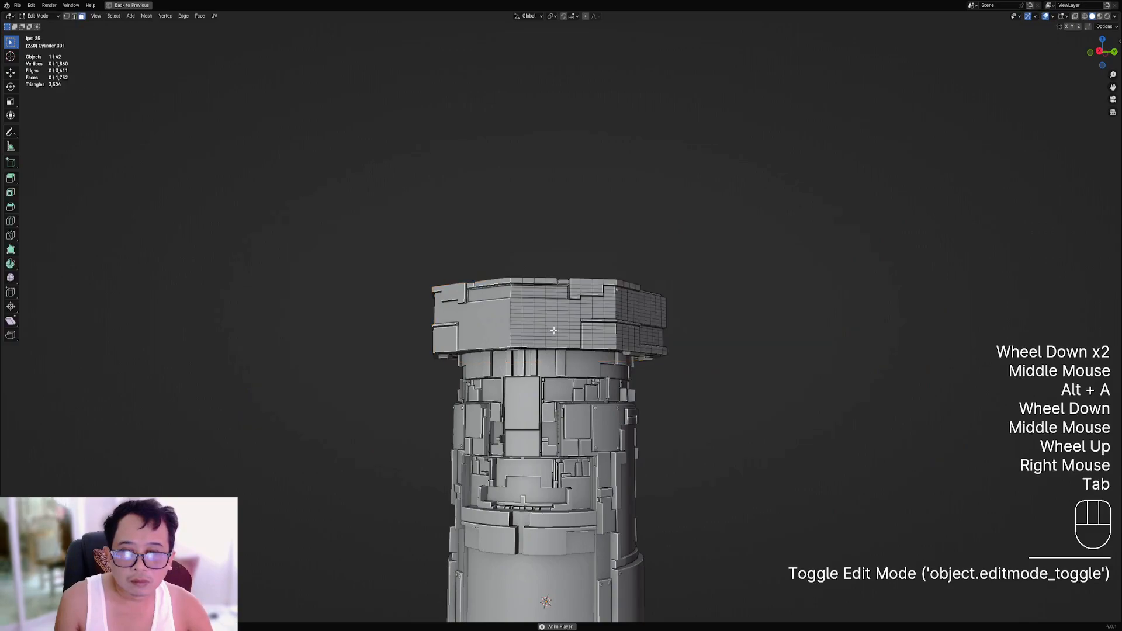
scroll(554, 331, up, 2)
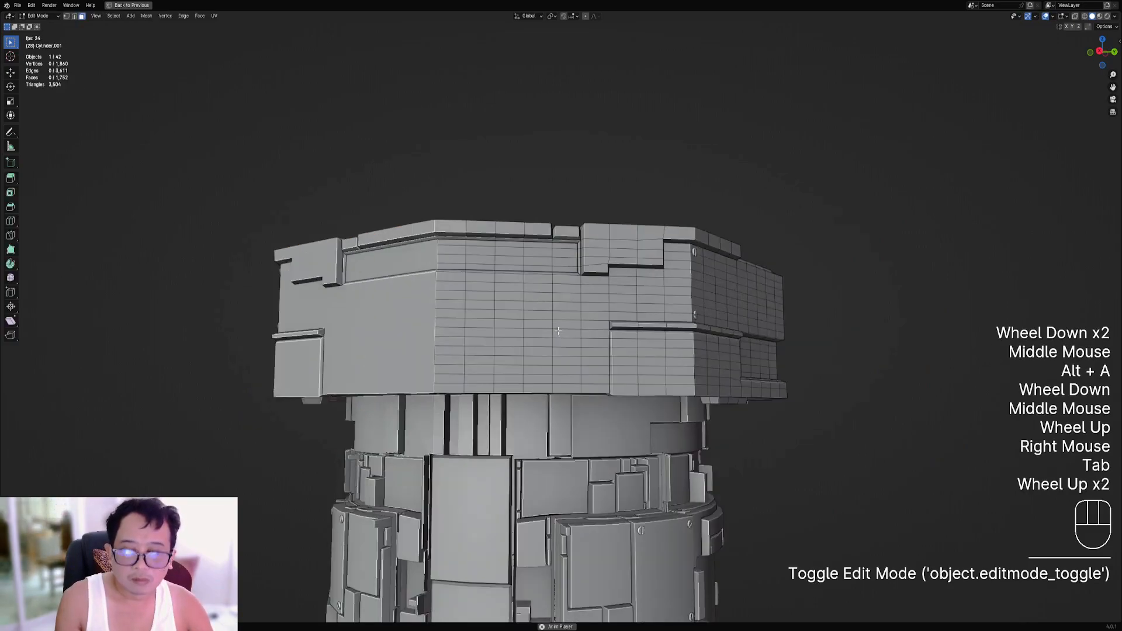
key(4)
key(3)
right_click(445, 280)
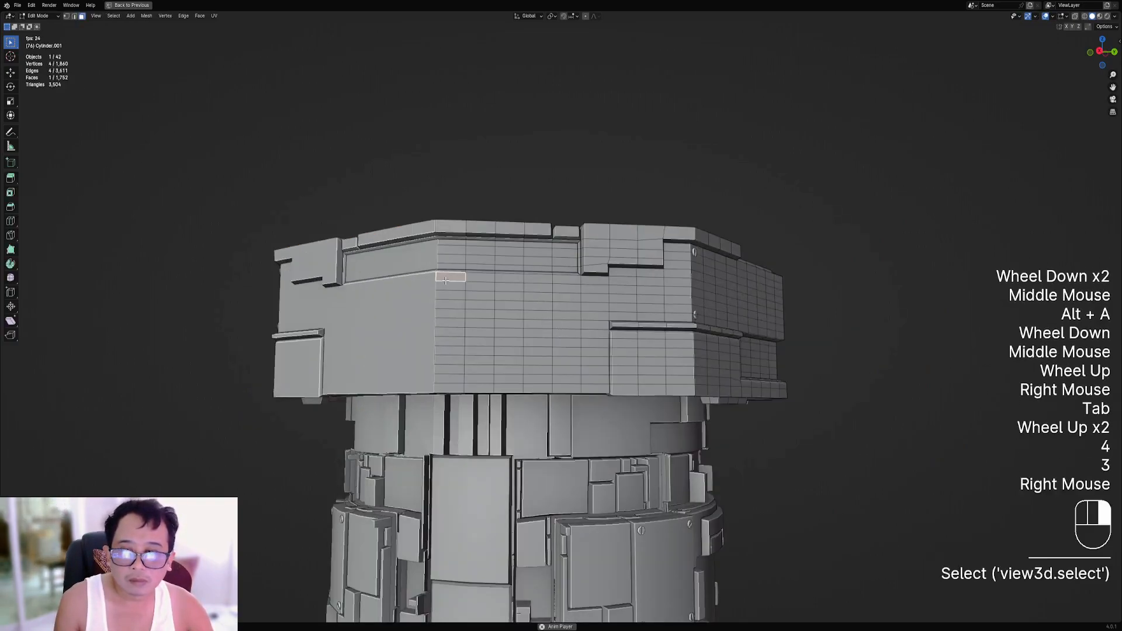
ctrl+shift+right_click(592, 379)
Extend the selection over the panel's remaining stepped faces up to the cap's corner edge with Circle Select.
key(c)
drag(628, 298, 639, 290)
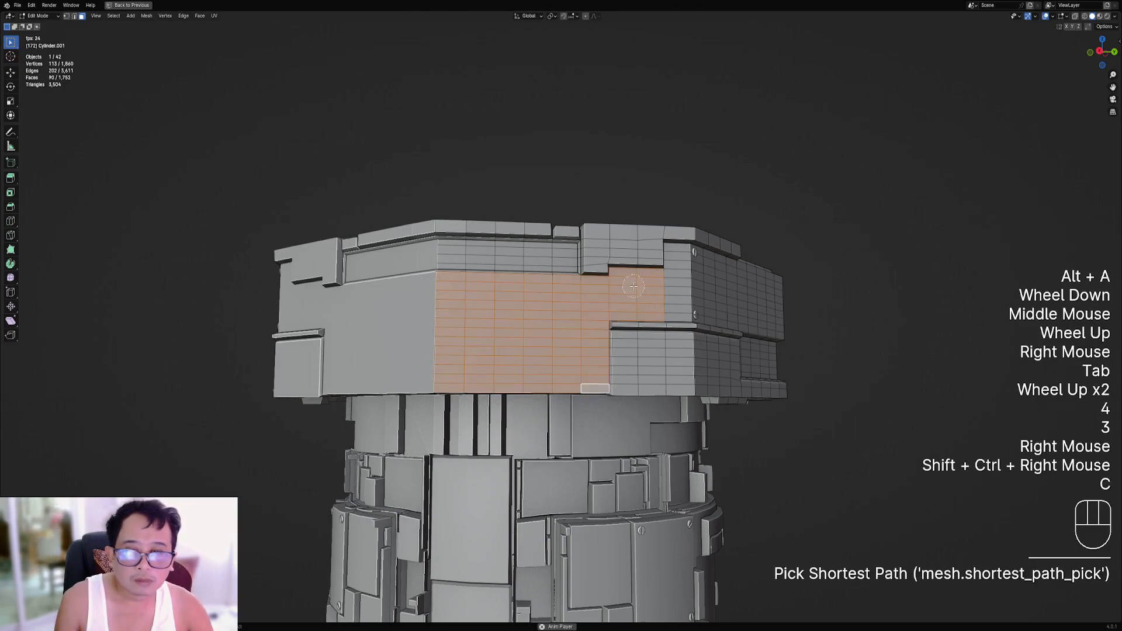
middle_drag(634, 286, 626, 283)
scroll(626, 283, up, 1)
key(c)
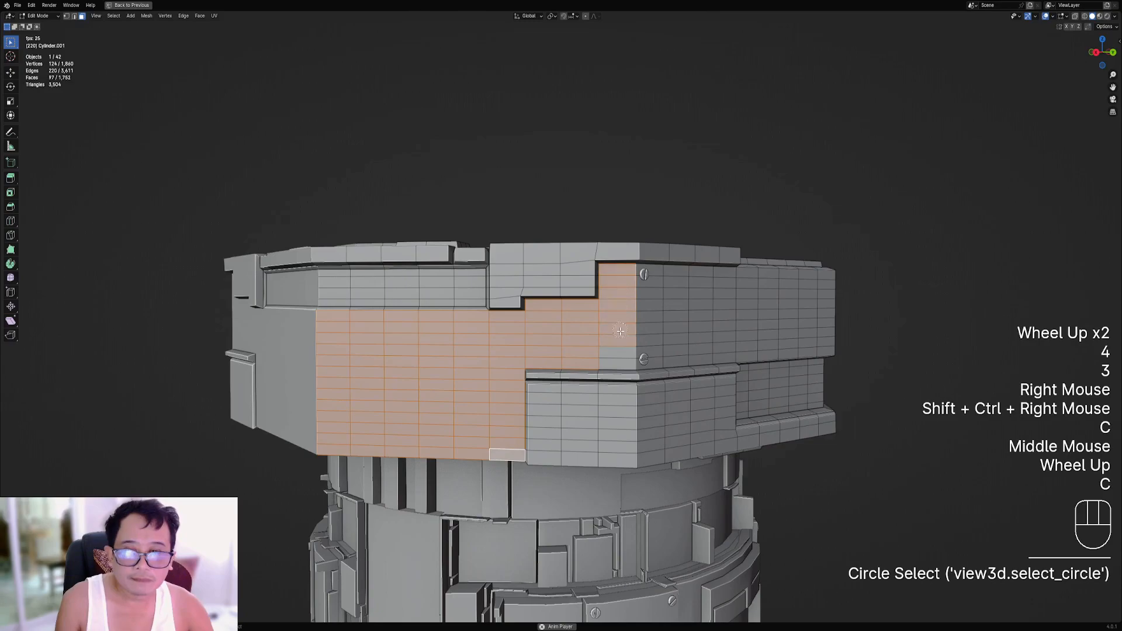
shift+right_click(623, 356)
Leave edit mode, add captive01 Panel Screws to the stepped panel, and adjust their rotation seed.
key(Tab)
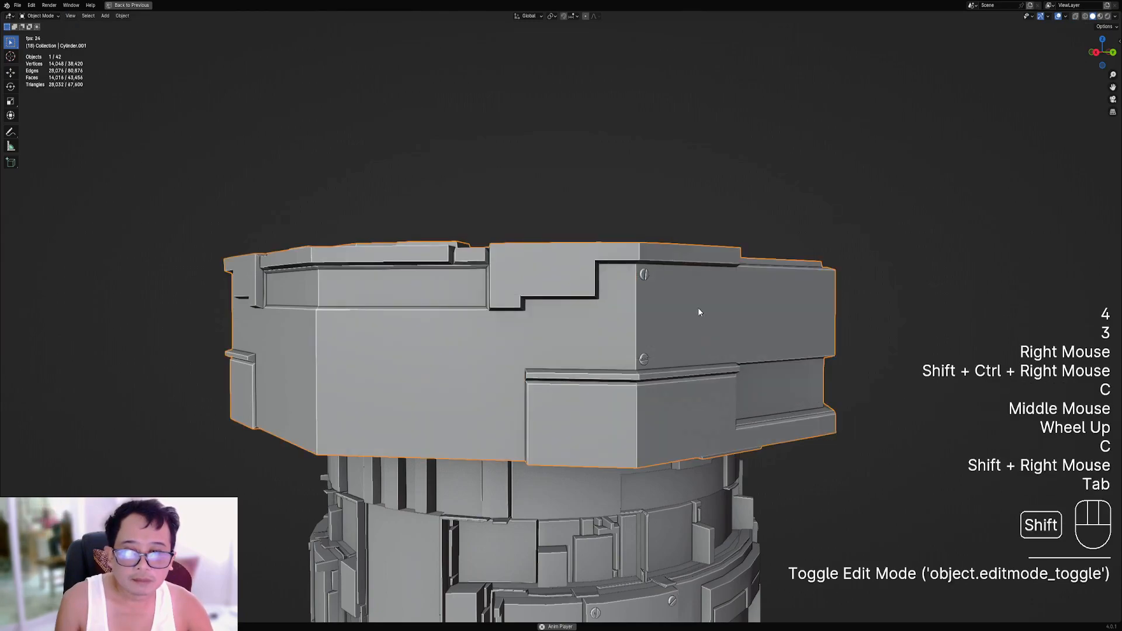
key(shift+q)
mouse_move(701, 308)
click(754, 317)
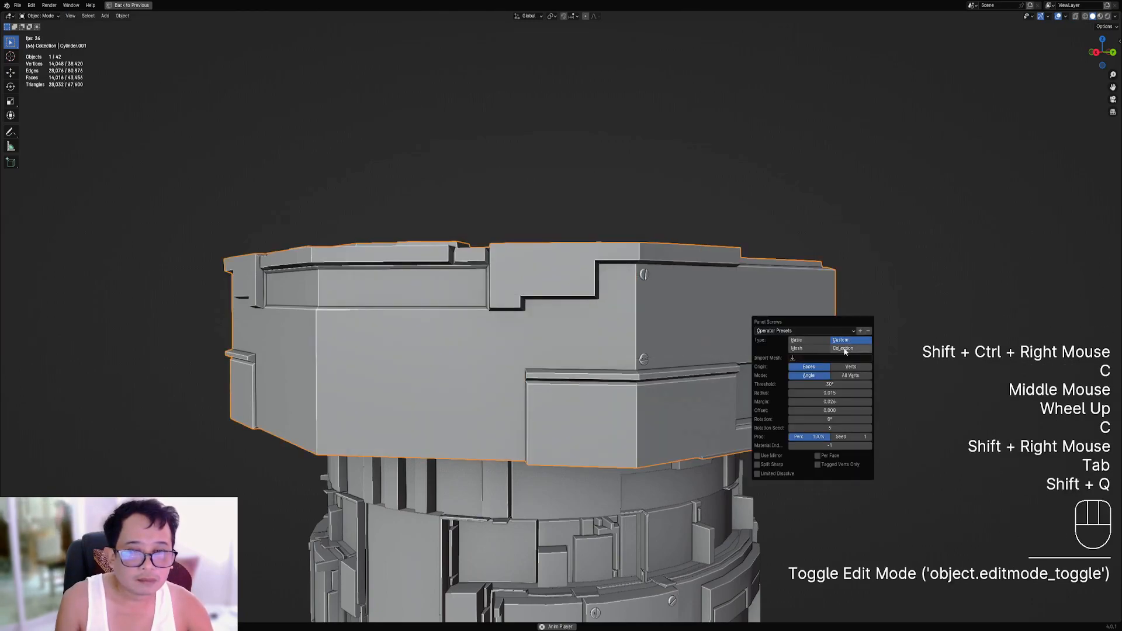
click(830, 357)
click(825, 370)
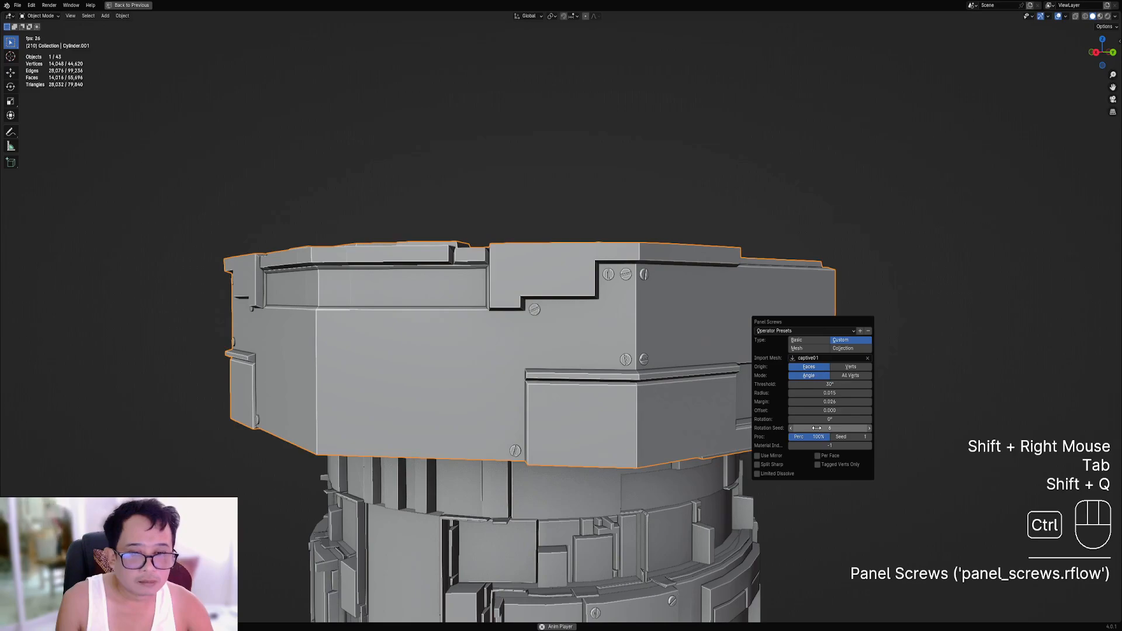
ctrl+scroll(817, 428, up, 2)
Delete the redundant screw crowding the stepped panel's upper corner, leave edit mode, and deselect everything.
right_click(612, 275)
key(Tab)
key(alt+a)
key(l)
key(x)
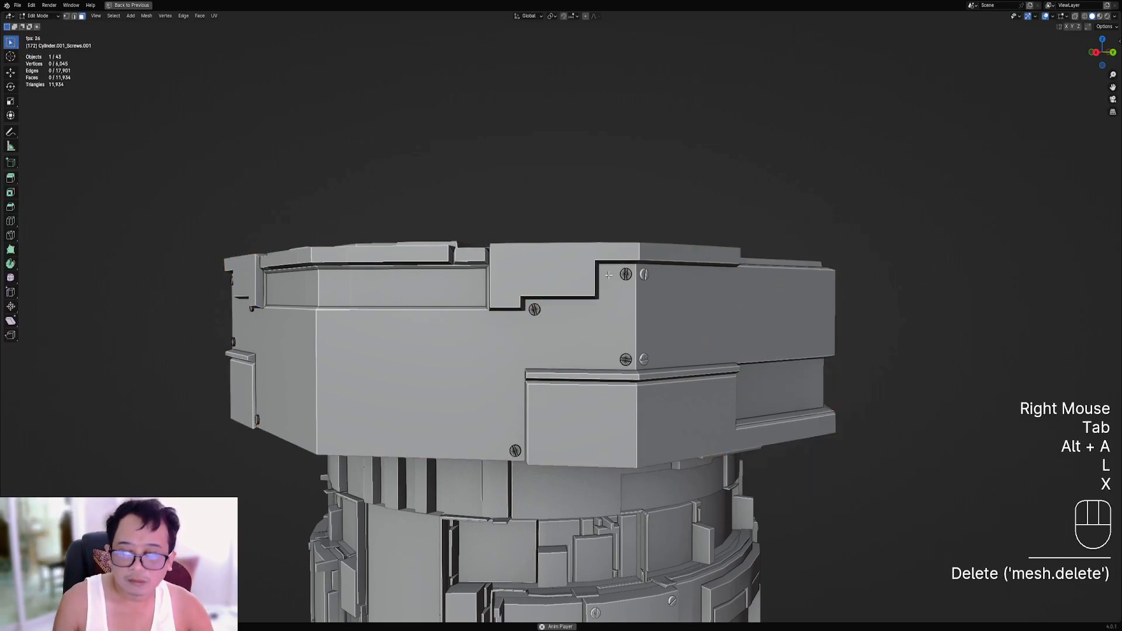
key(Tab)
scroll(700, 275, down, 2)
key(alt+a)
Save the pillar file.
scroll(652, 396, down, 1)
shift+middle_drag(653, 396, 666, 374)
middle_drag(667, 374, 633, 344)
key(ctrl+s)
Select the octagonal cap again and enter edit mode to work on its top surface.
scroll(671, 347, up, 1)
scroll(599, 387, down, 1)
scroll(540, 376, up, 1)
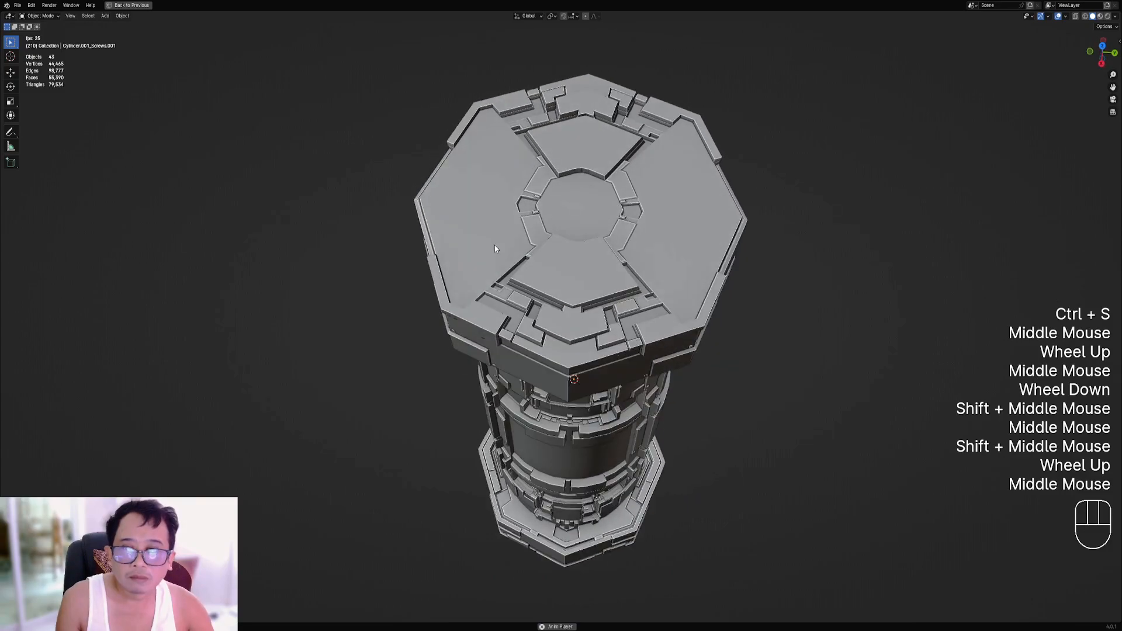
right_click(494, 245)
key(Tab)
middle_drag(736, 310, 615, 293)
scroll(602, 296, up, 1)
scroll(601, 296, up, 1)
Try selecting the large wedge-shaped panel on the cap's top with Linked Flat Faces, and clear the selection.
key(4)
right_click(574, 280)
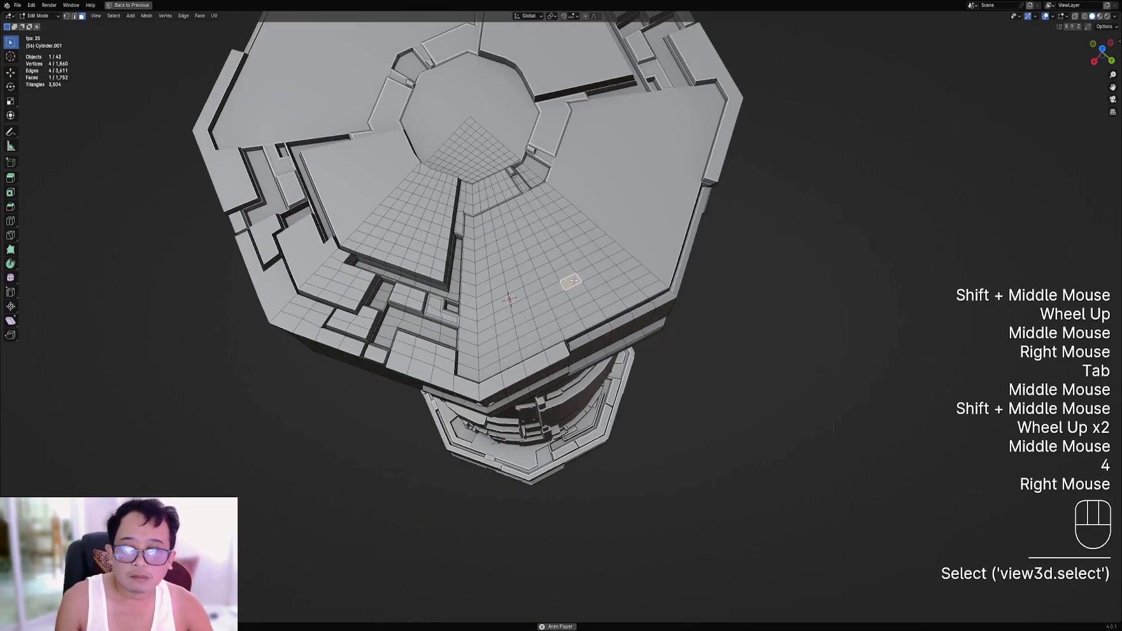
key(q)
click(590, 369)
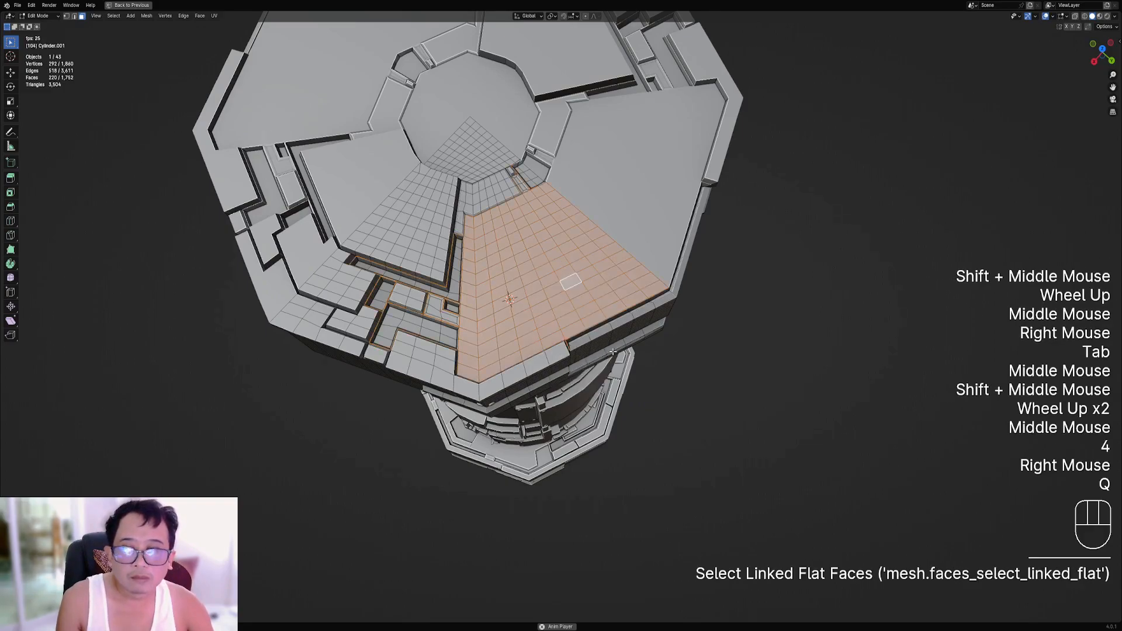
key(alt+a)
Select the grid faces of the large wedge-shaped panel on the cap's top with filled shortest-path picks, out to its outer edge.
key(3)
right_click(470, 221)
ctrl+shift+right_click(601, 266)
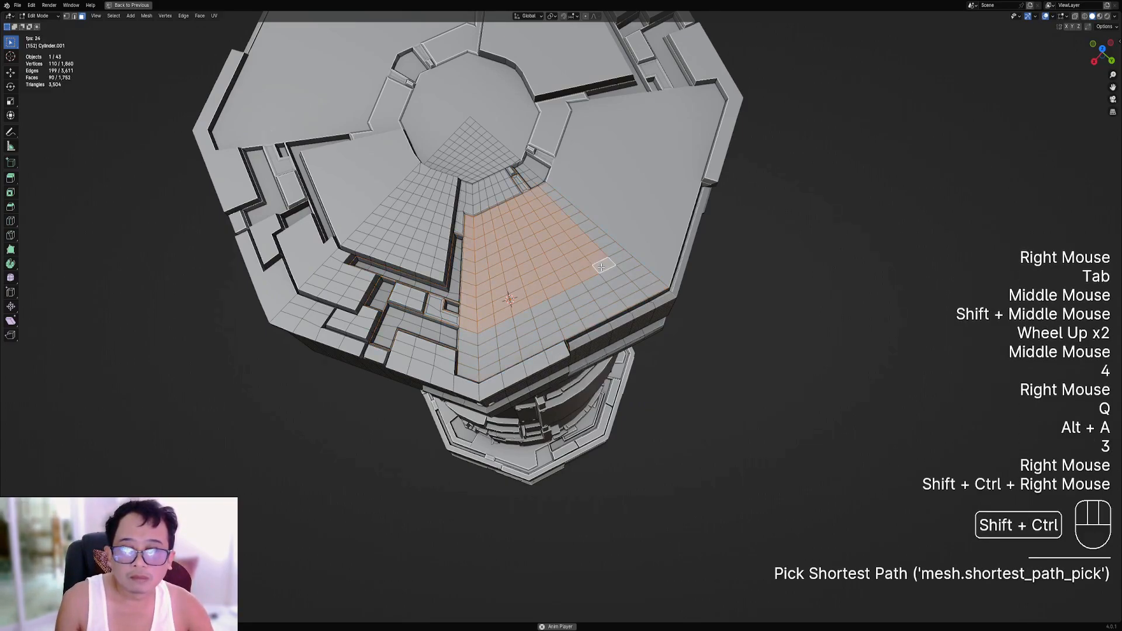
key(c)
shift+right_click(607, 266)
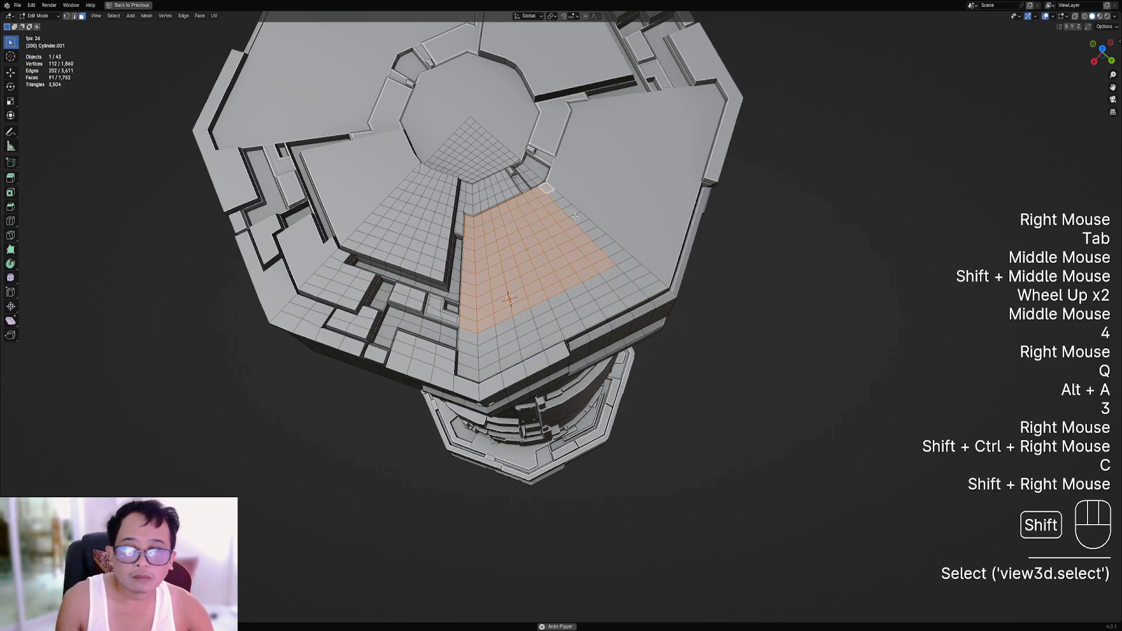
ctrl+right_click(654, 292)
shift+right_click(615, 276)
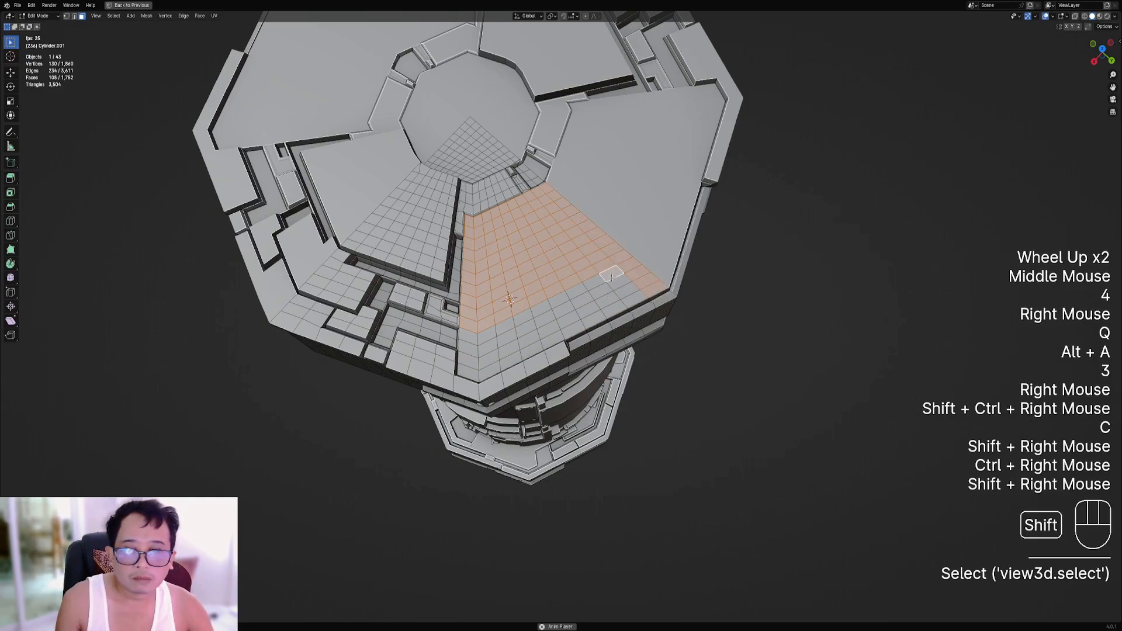
ctrl+shift+right_click(471, 371)
Add Panel Screws with a custom imported screw mesh to the selected wedge panel and deselect everything.
key(Tab)
key(shift+q)
mouse_move(654, 297)
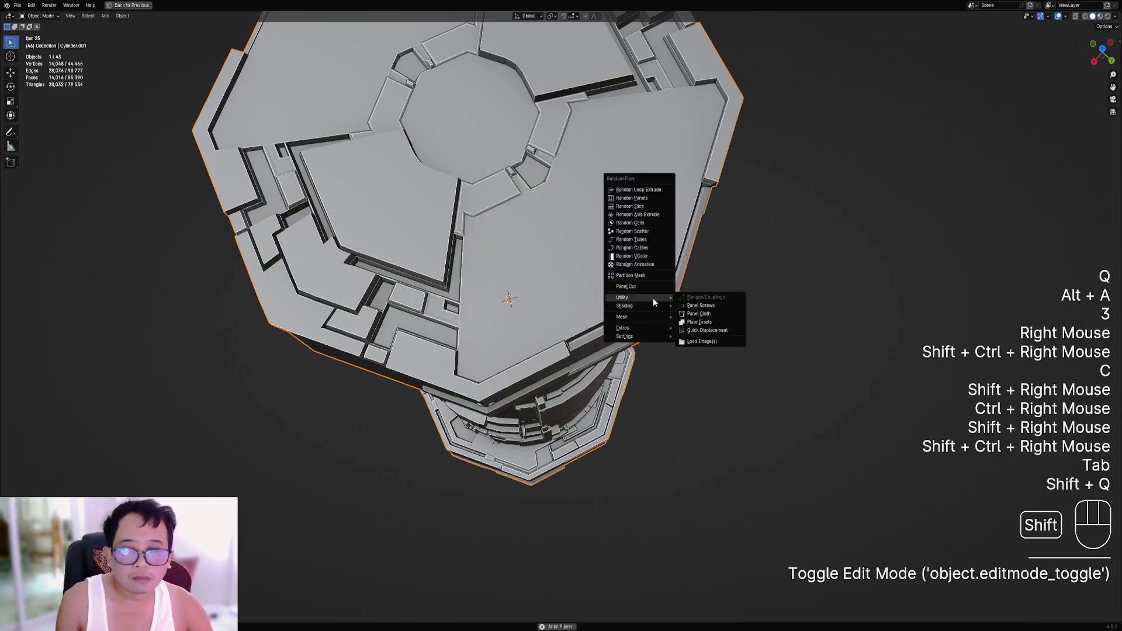
click(702, 308)
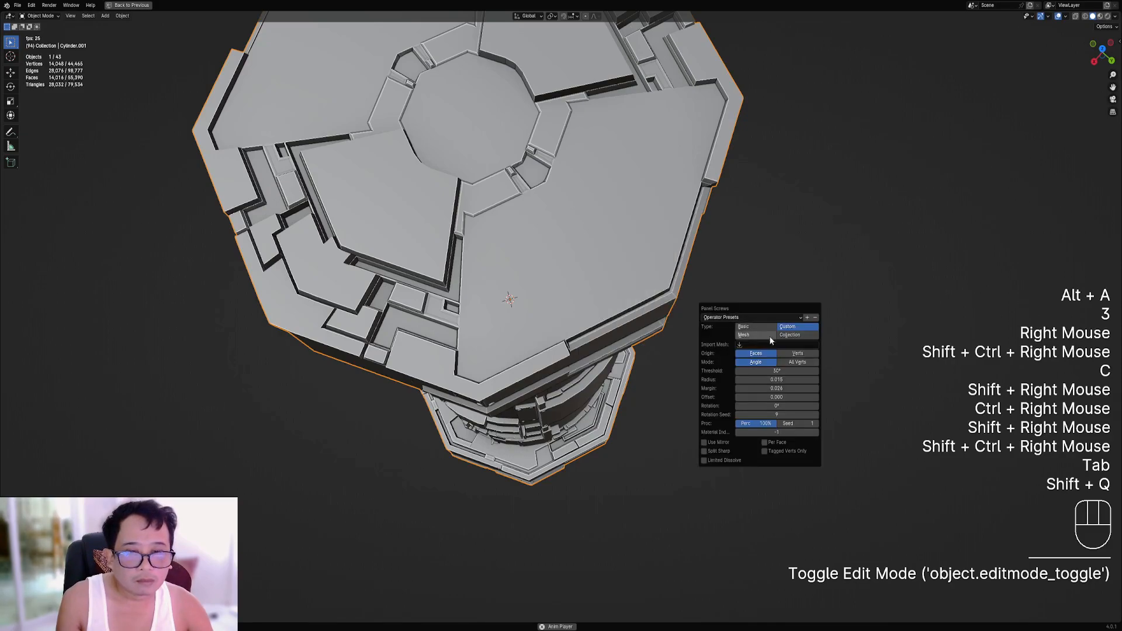
click(775, 345)
click(773, 356)
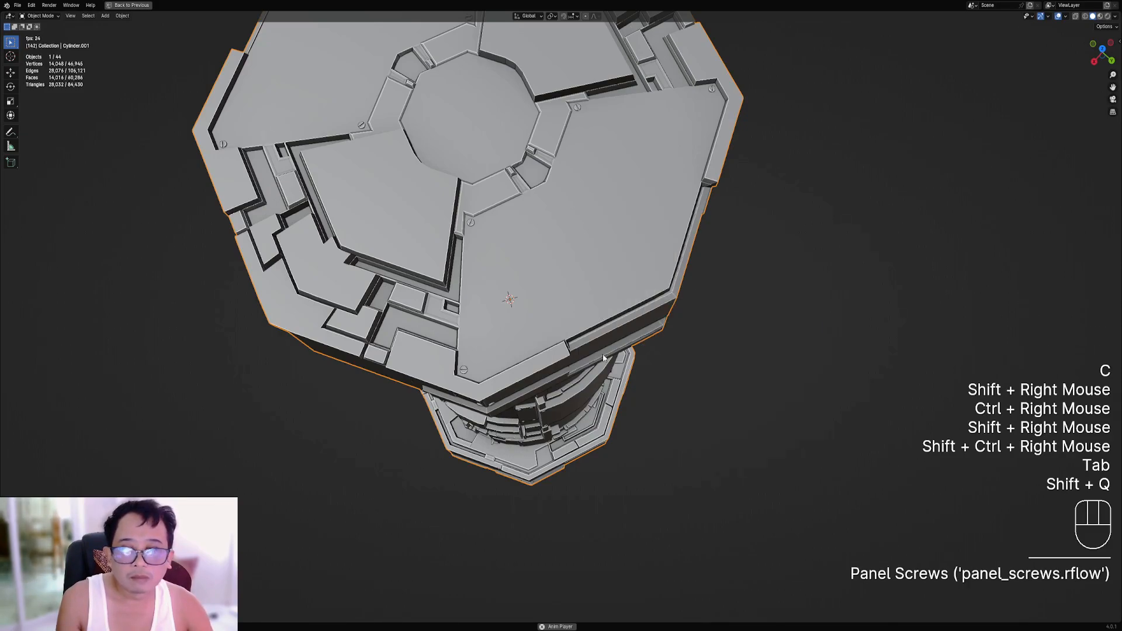
scroll(664, 357, down, 3)
alt+middle_drag(664, 357, 549, 275)
key(alt+a)
Enter edit mode on the octagonal cap and select the raised panel's top surface with Linked Flat Faces.
right_click(549, 275)
key(Tab)
scroll(549, 275, up, 2)
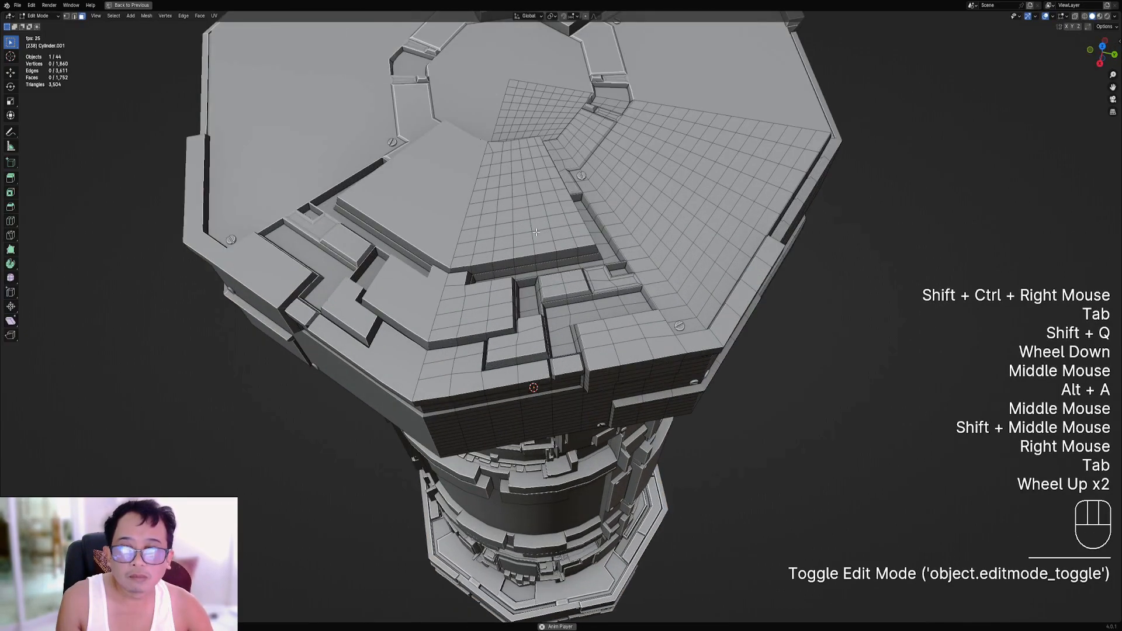
right_click(543, 236)
key(q)
click(619, 232)
Add Panel Screws to the raised panel using the captive01 mesh with a margin of 0.030, and deselect everything.
key(Tab)
key(shift+q)
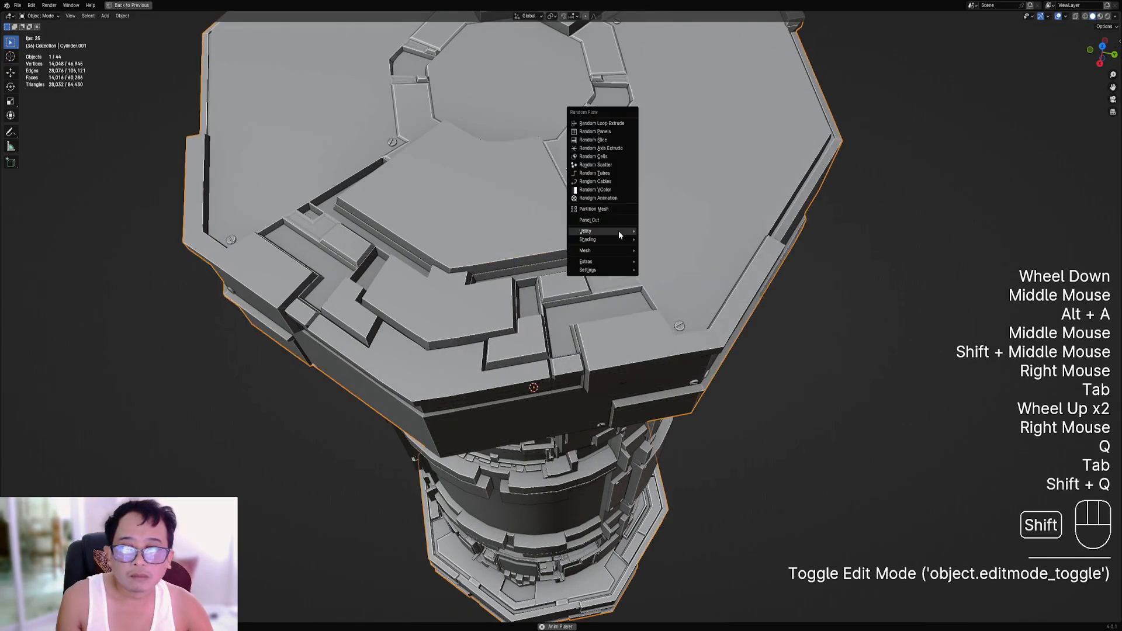
click(665, 239)
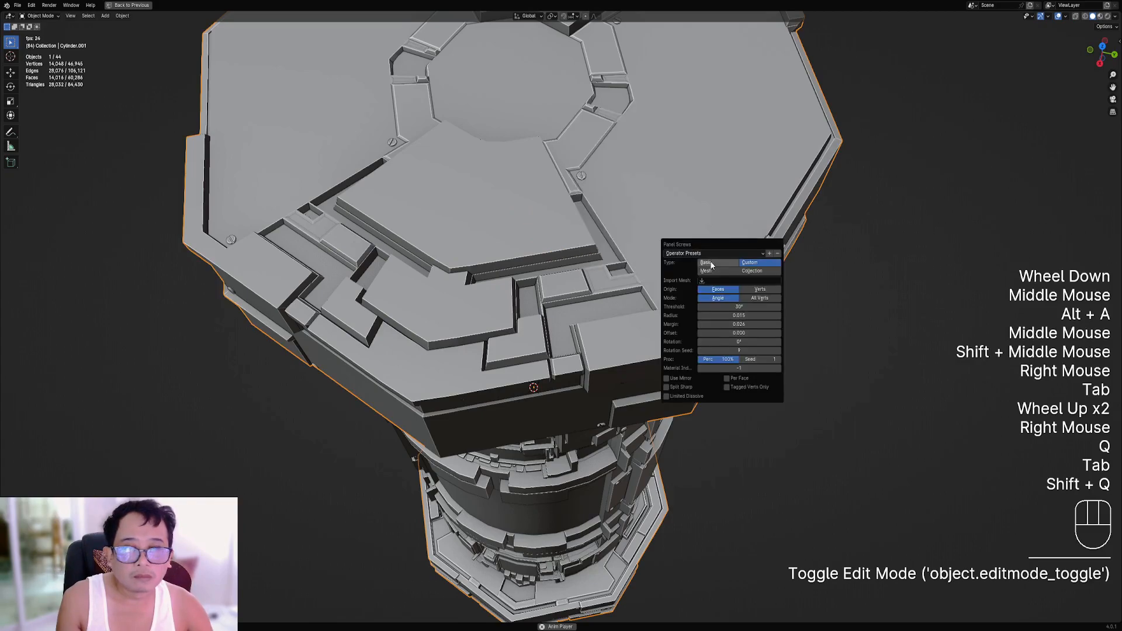
click(739, 281)
click(734, 297)
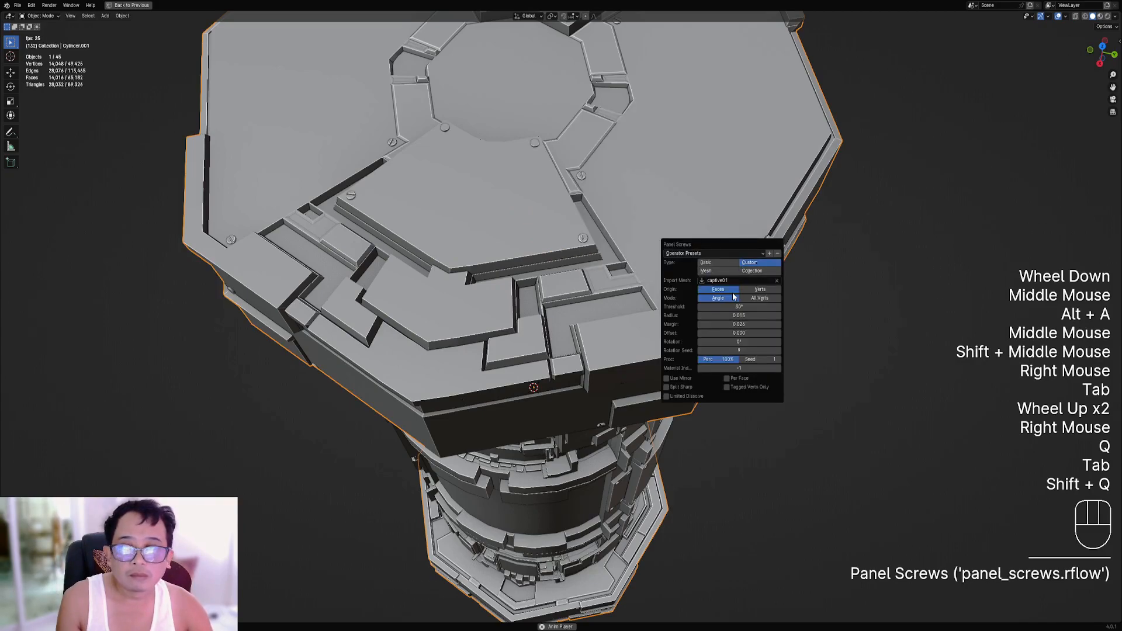
shift+drag(738, 324, 745, 325)
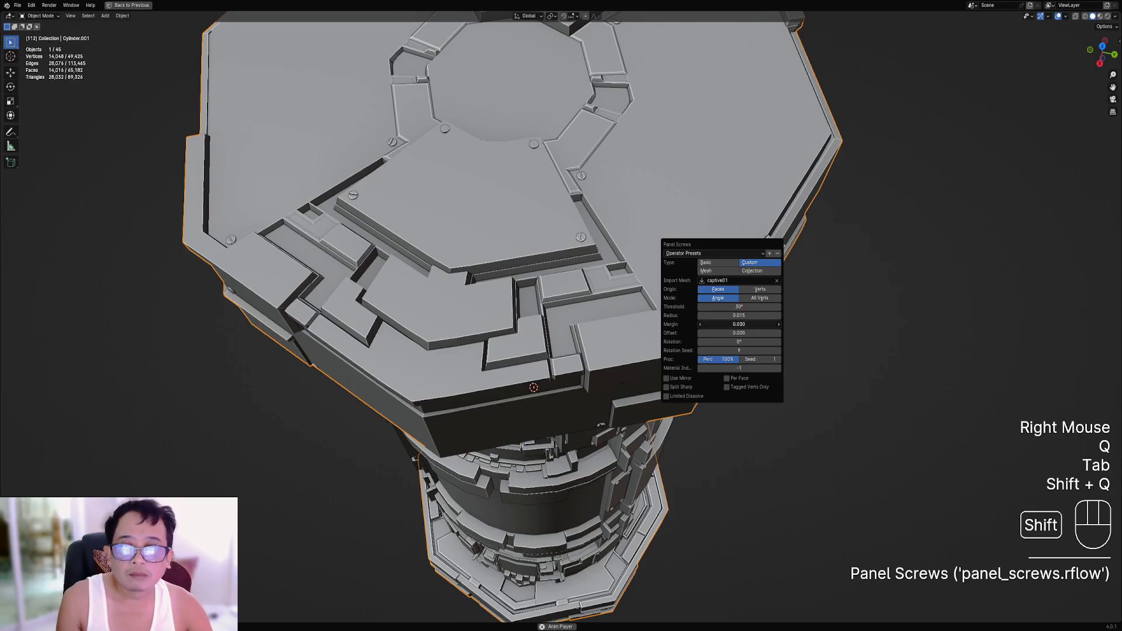
scroll(401, 335, down, 3)
middle_drag(402, 336, 611, 328)
key(alt+a)
Select the rectangular panel piece on the upper shaft and recombine the partitioned shaft pieces into one mesh with Partition Mesh.
scroll(526, 328, down, 2)
middle_drag(611, 327, 540, 202)
scroll(540, 202, up, 2)
right_click(541, 205)
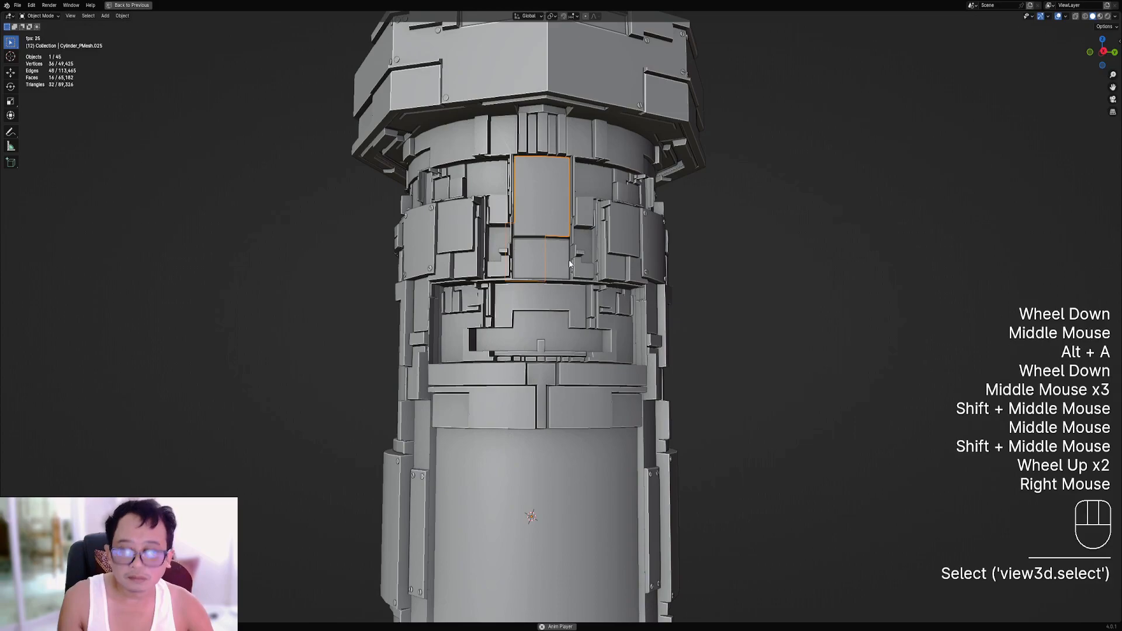
key(F2)
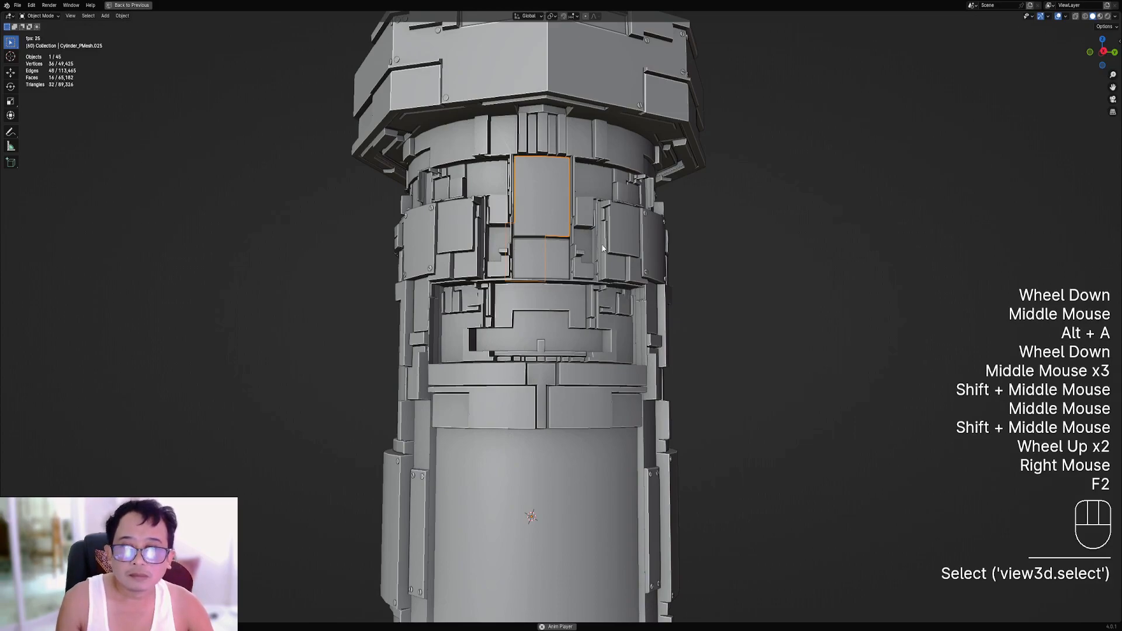
scroll(631, 256, down, 1)
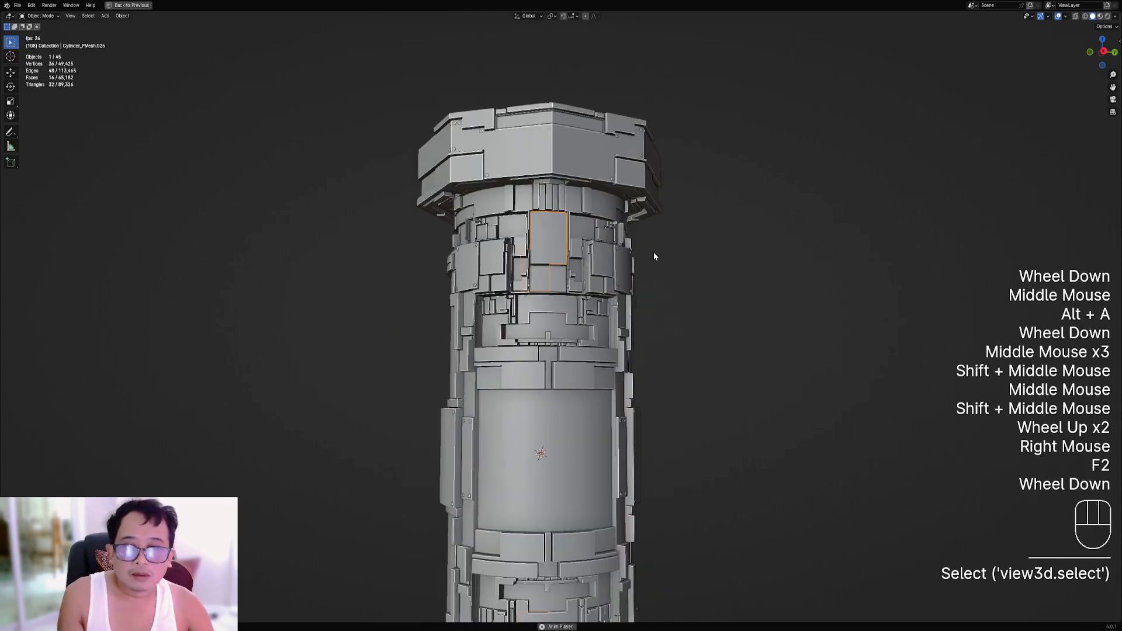
shift+middle_drag(654, 256, 672, 276)
scroll(672, 263, up, 1)
key(shift+q)
mouse_move(674, 251)
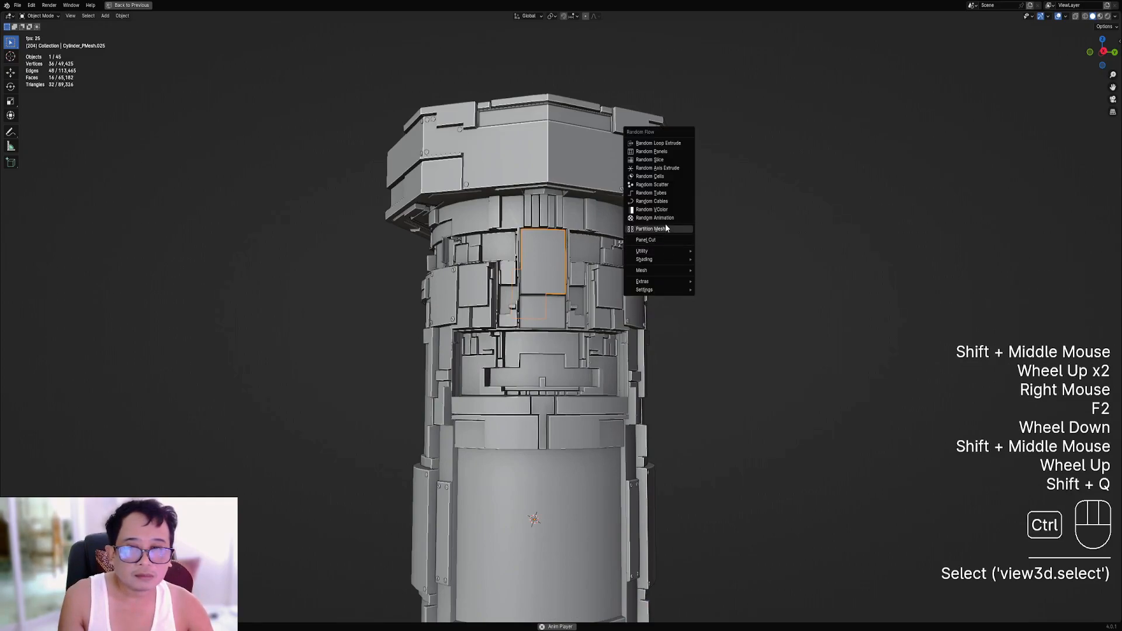
ctrl+click(663, 228)
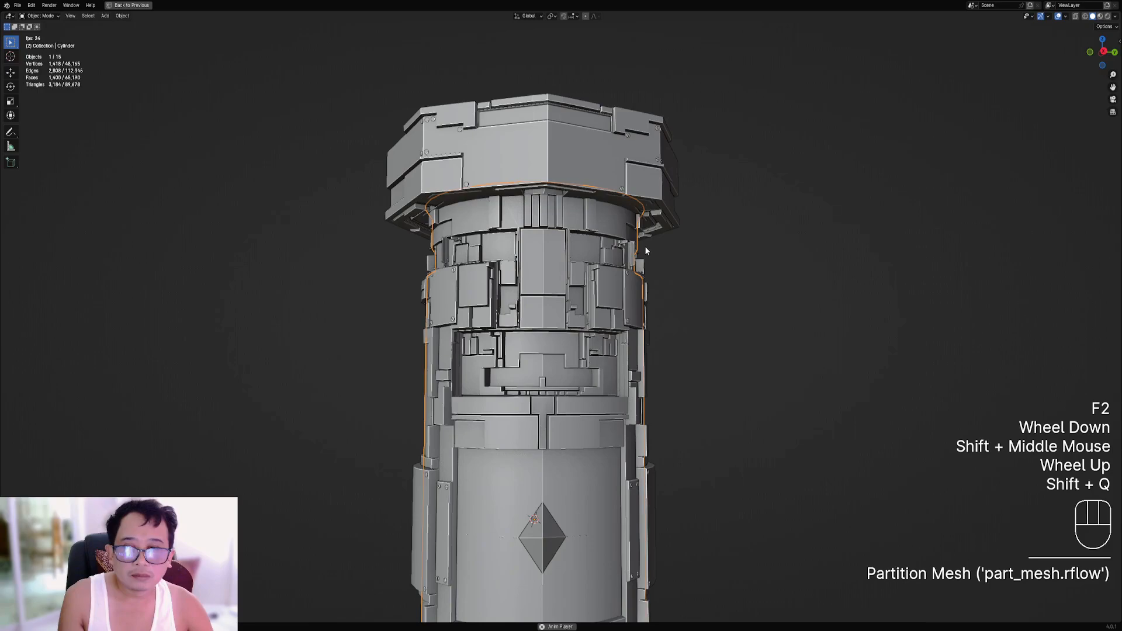
Isolate the recombined shaft cylinder by hiding all the other pillar objects.
scroll(646, 251, down, 2)
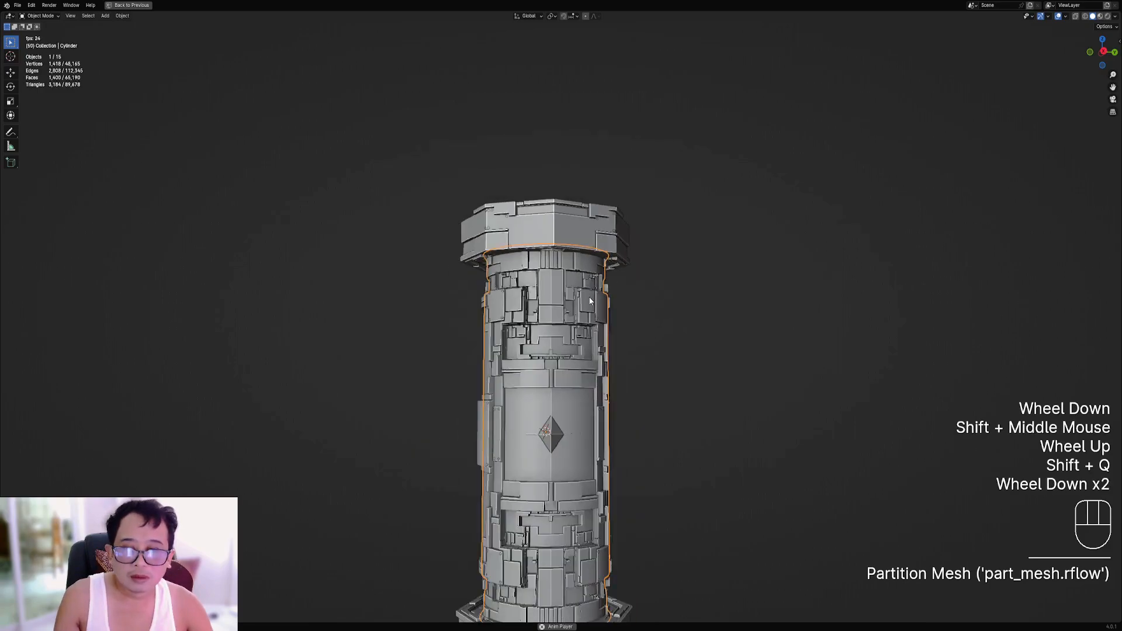
key(h)
key(ctrl+z)
key(shift+h)
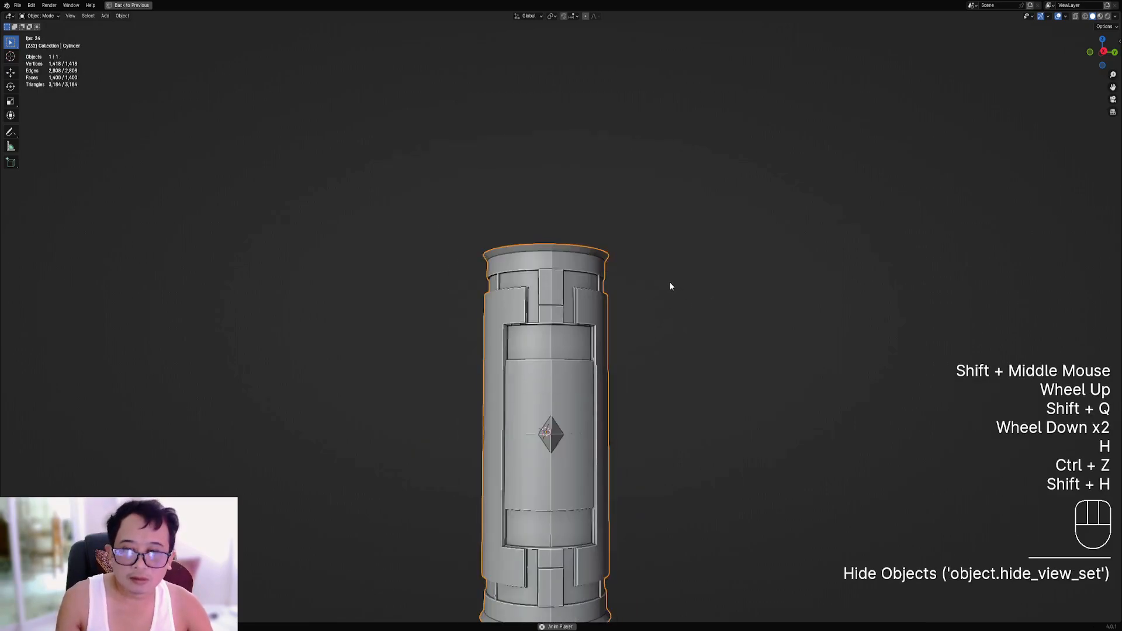
middle_drag(671, 283, 675, 328)
Delete the stray faces that form the diamond shape on the isolated shaft cylinder and return to object mode.
key(Tab)
scroll(661, 319, up, 1)
key(3)
right_click(573, 272)
key(x)
click(574, 271)
middle_drag(573, 271, 569, 319)
right_click(567, 326)
key(x)
click(567, 326)
middle_drag(674, 354, 634, 381)
scroll(672, 258, down, 1)
key(Tab)
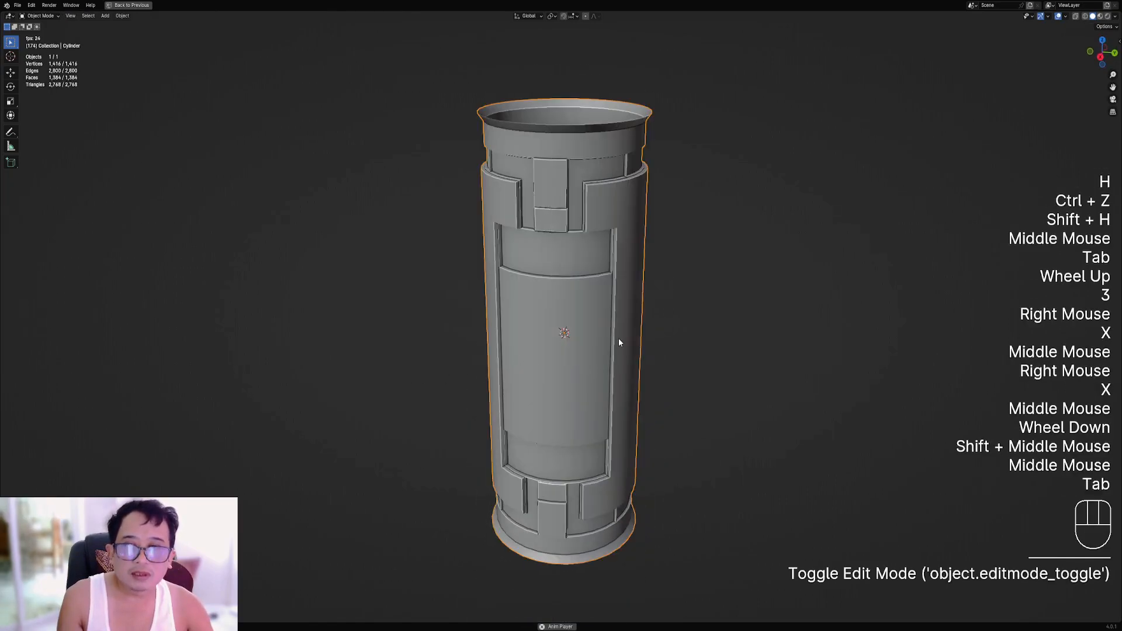
Unhide all pillar objects, deselect everything, and save the file.
key(alt+h)
key(alt+a)
scroll(612, 342, down, 2)
middle_drag(612, 342, 666, 328)
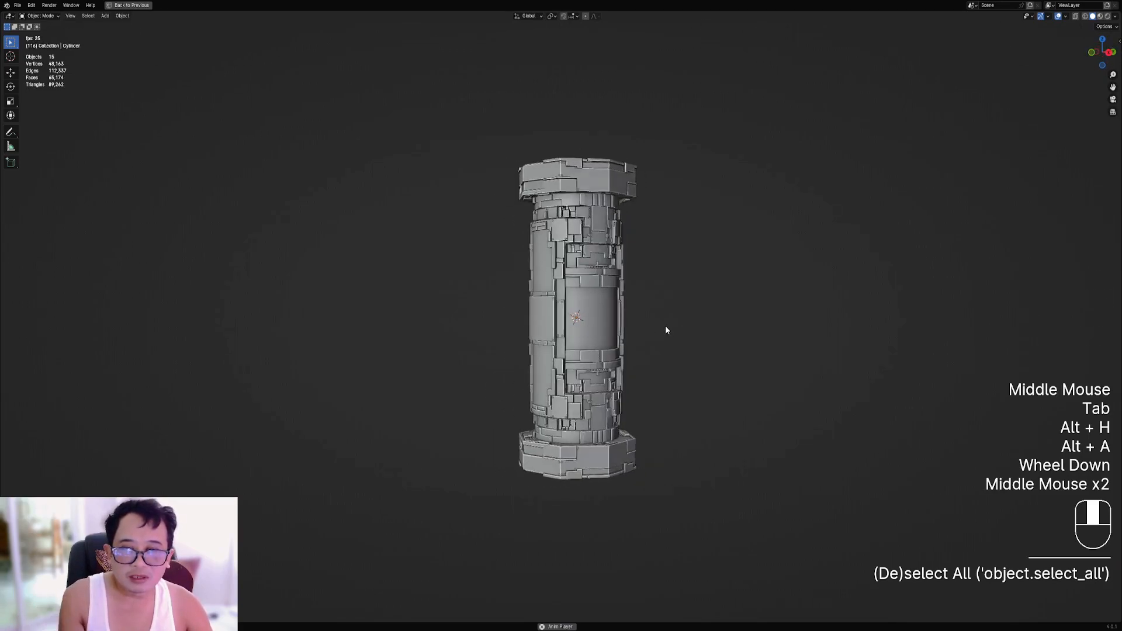
scroll(665, 325, up, 2)
middle_drag(633, 239, 648, 308)
scroll(622, 260, up, 2)
scroll(622, 260, down, 2)
key(ctrl+s)
shift+middle_drag(592, 284, 608, 303)
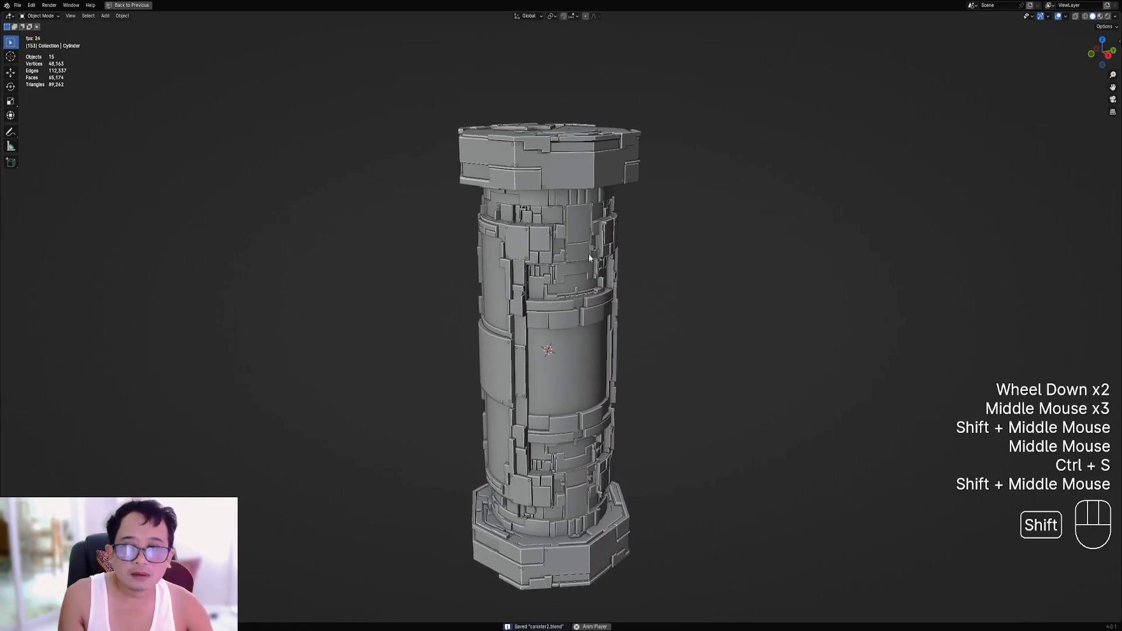
Select the shaft cylinder and gather its child objects with Select Grouped.
right_click(587, 251)
key(shift+alt+z)
key(shift+alt+z)
key(shift+g)
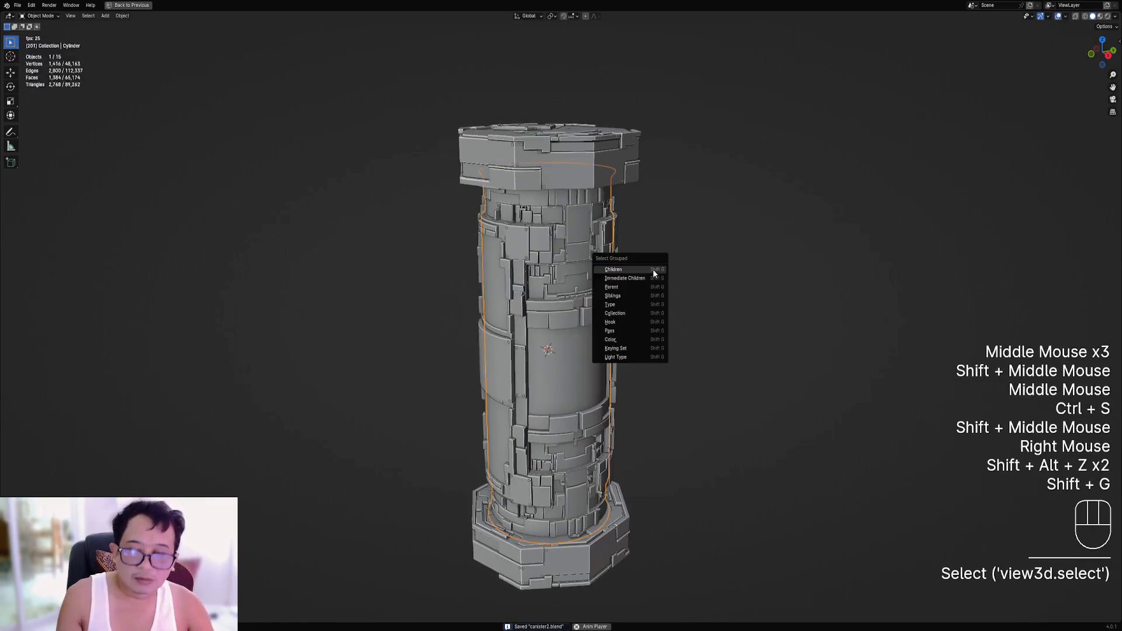
click(653, 269)
Apply Random VColor to the selected pillar objects with the limit set to Sharp and Mark Sharp enabled.
key(shift+q)
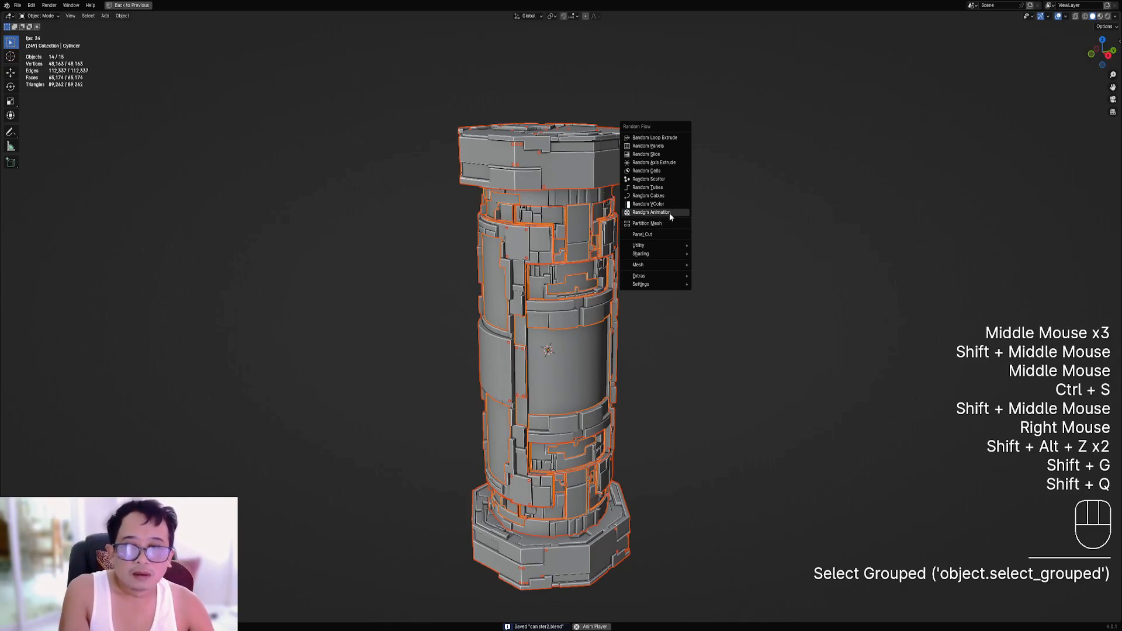
click(669, 203)
click(723, 216)
click(722, 235)
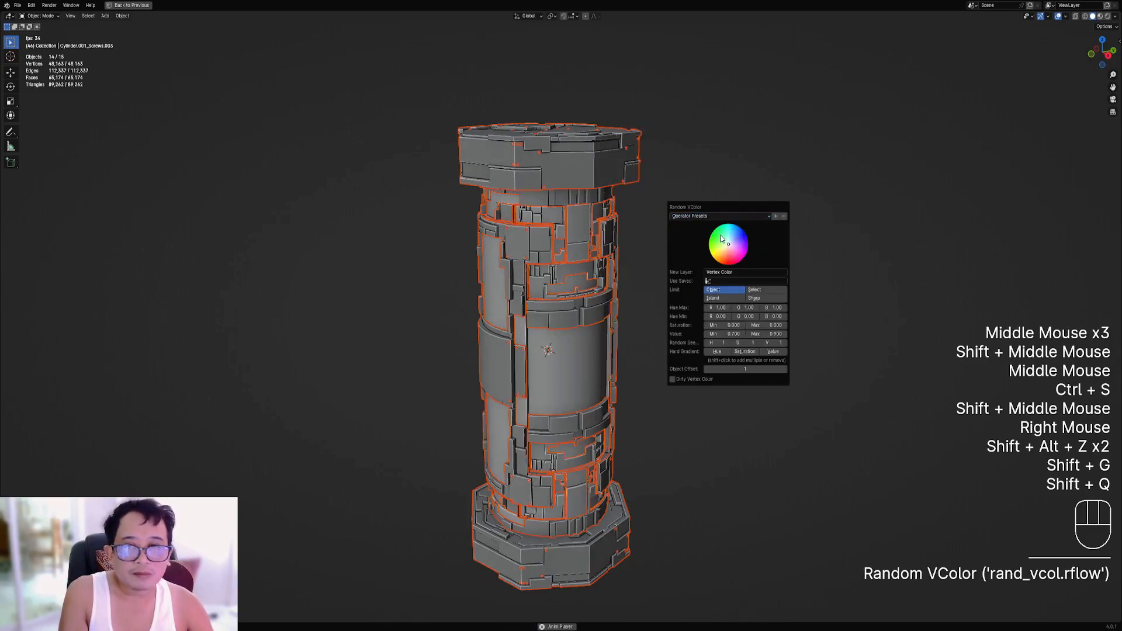
click(760, 299)
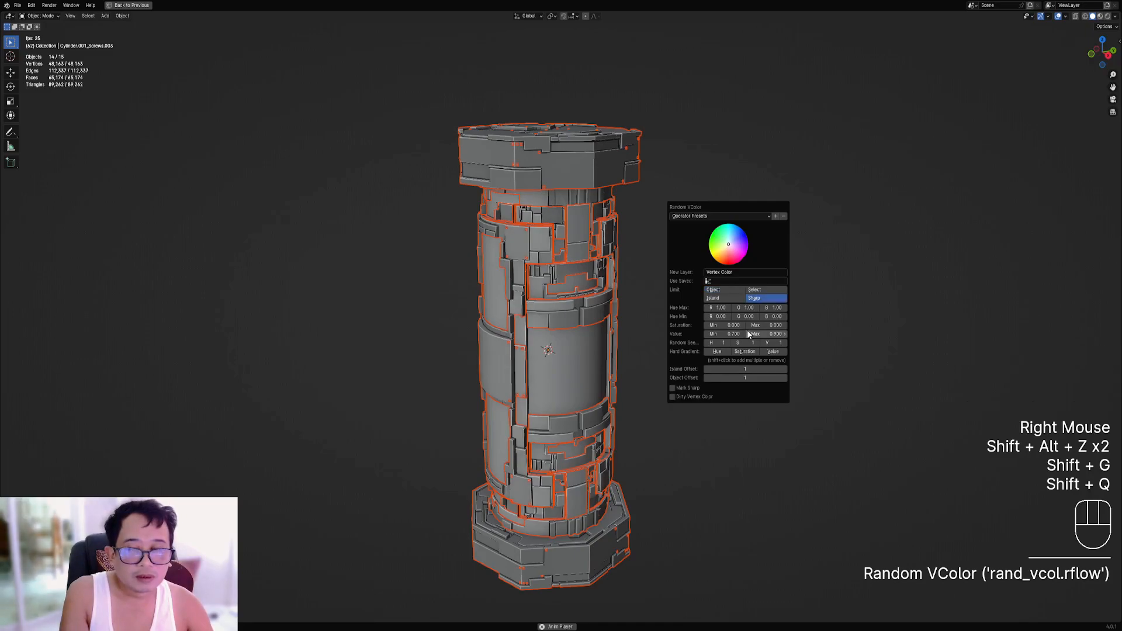
click(681, 387)
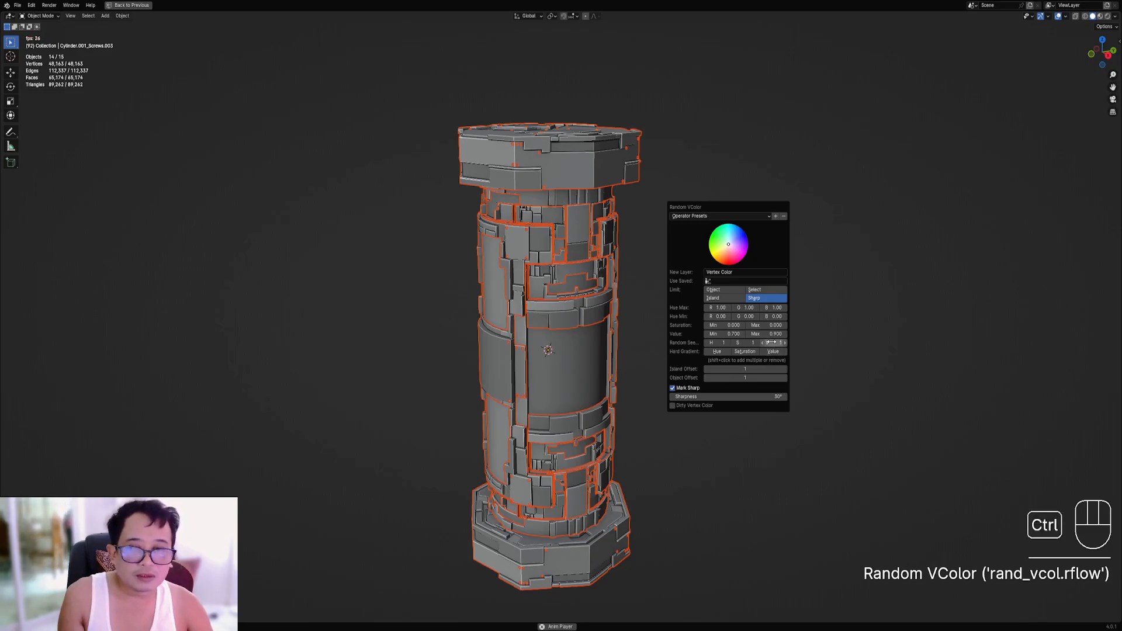
Hide the viewport overlays to view the shaded pillar and save the file.
key(shift+alt+z)
middle_drag(658, 375, 634, 332)
scroll(642, 356, down, 2)
key(ctrl+s)
scroll(597, 316, up, 2)
key(F4)
mouse_move(537, 276)
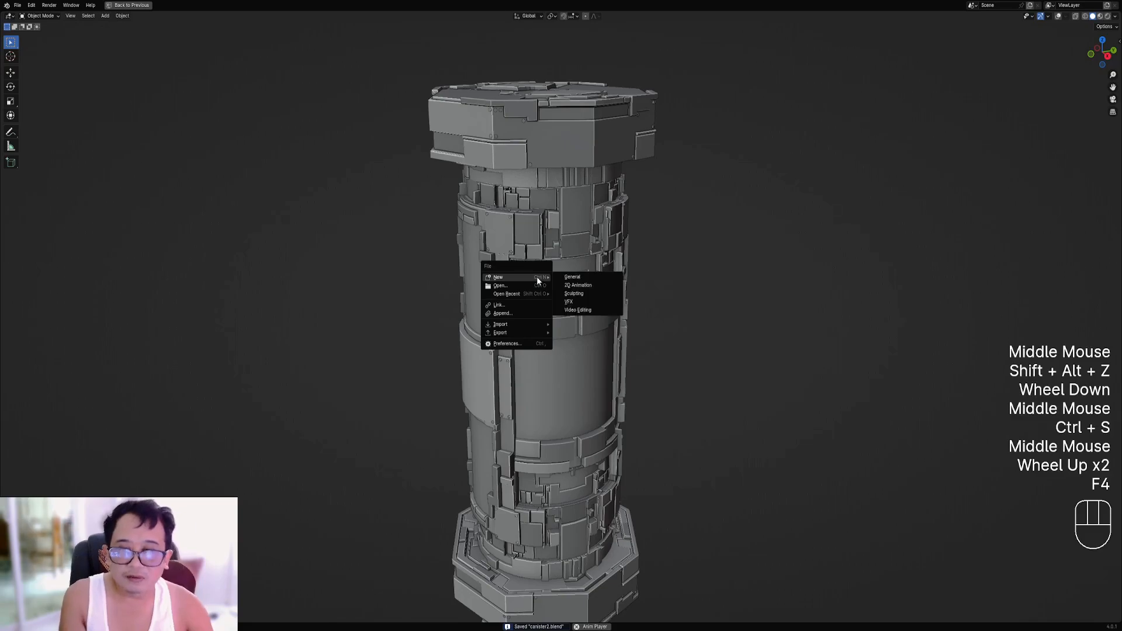
key(Escape)
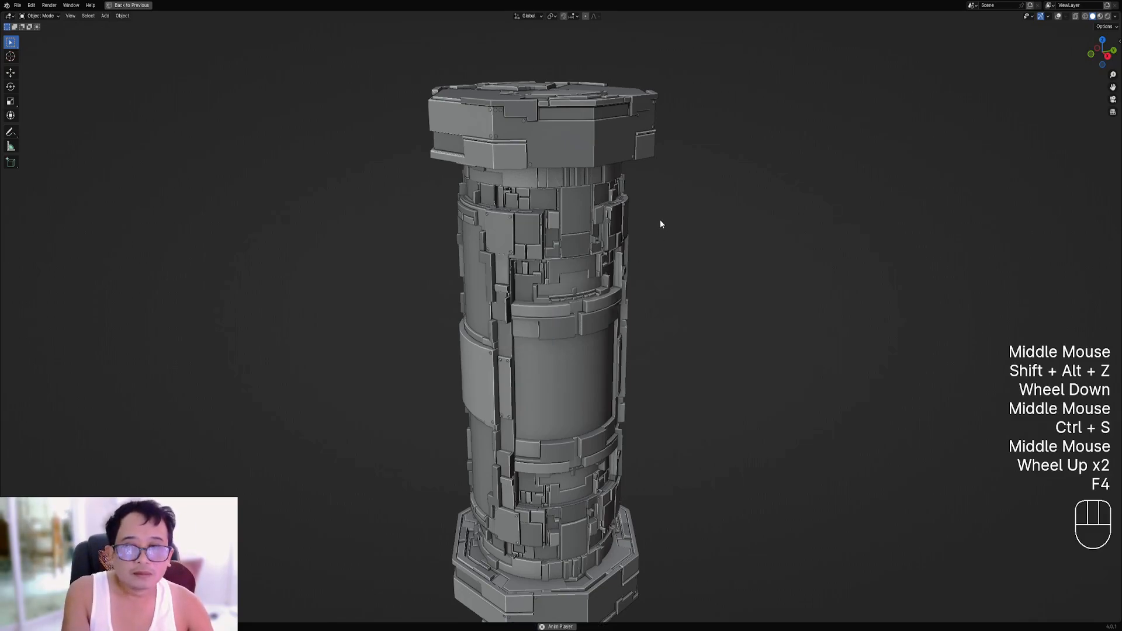
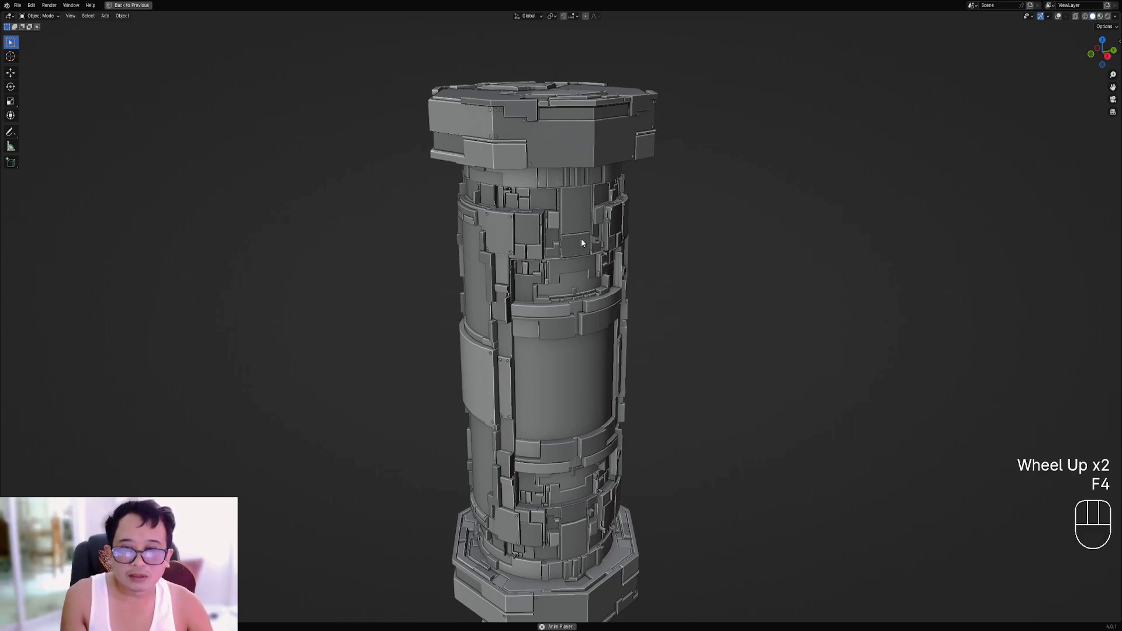
Select the shaft's child objects again with overlays shown and bring up the Creative Flow operations.
right_click(577, 285)
key(shift+g)
click(581, 278)
key(shift+alt+z)
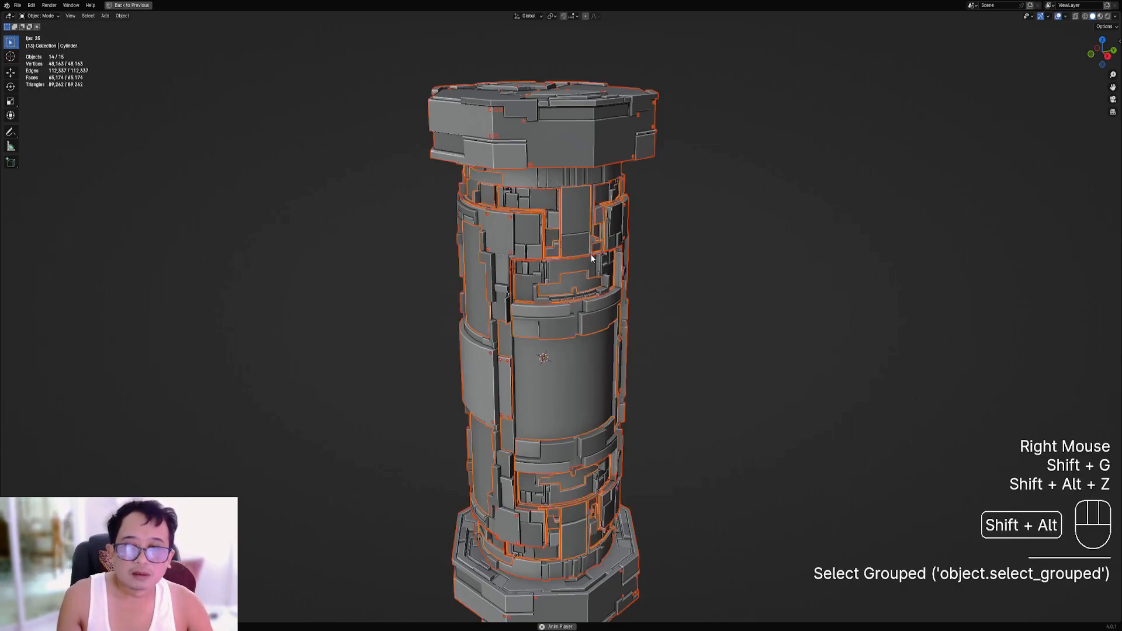
key(shift+ctrl+x)
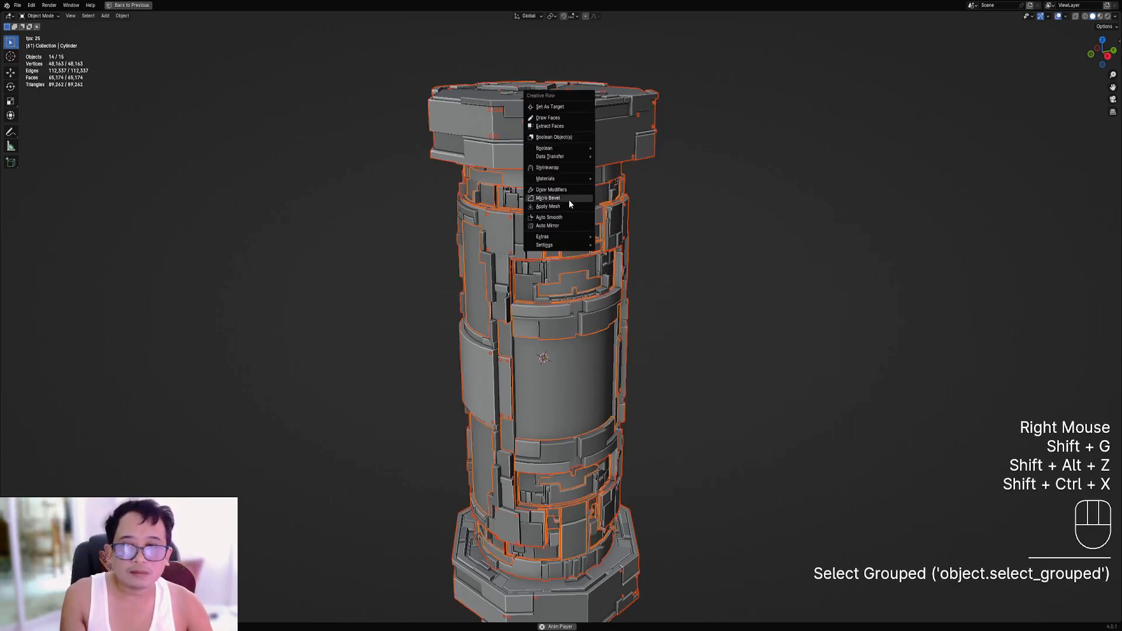
right_click(532, 168)
shift+middle_drag(532, 170, 563, 276)
scroll(564, 276, up, 3)
key(ctrl+z)
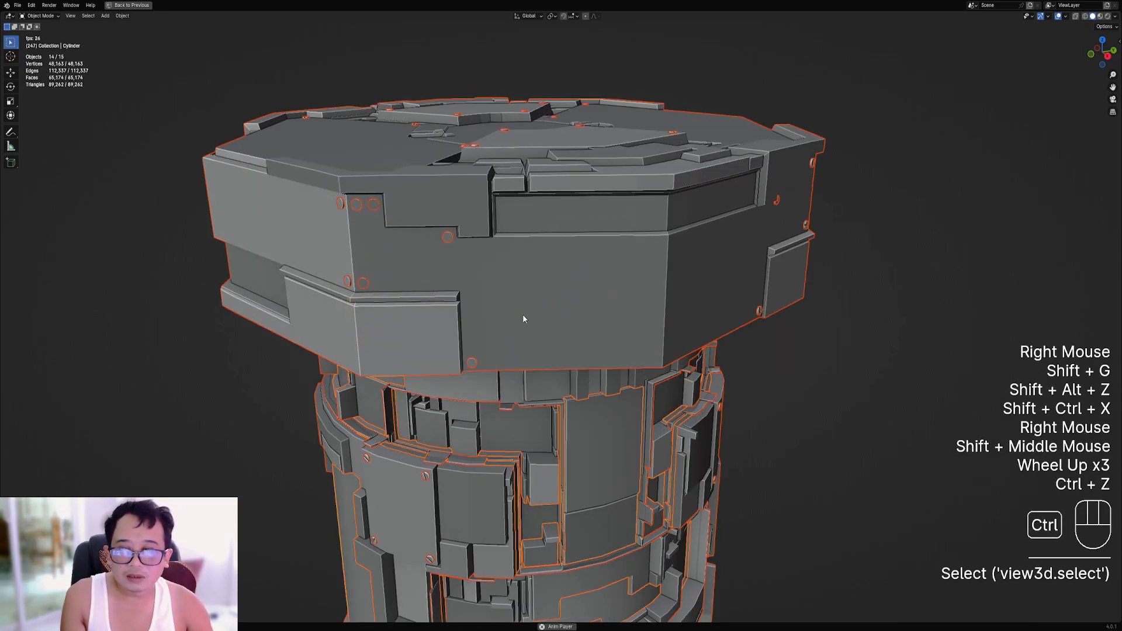
Select the cap's side screws and inspect the cap and upper shaft with viewport overlays hidden.
right_click(453, 240)
right_click(451, 235)
middle_drag(451, 235, 703, 313)
middle_drag(564, 287, 742, 241)
alt+shift+scroll(642, 273, up, 1)
key(shift+alt+z)
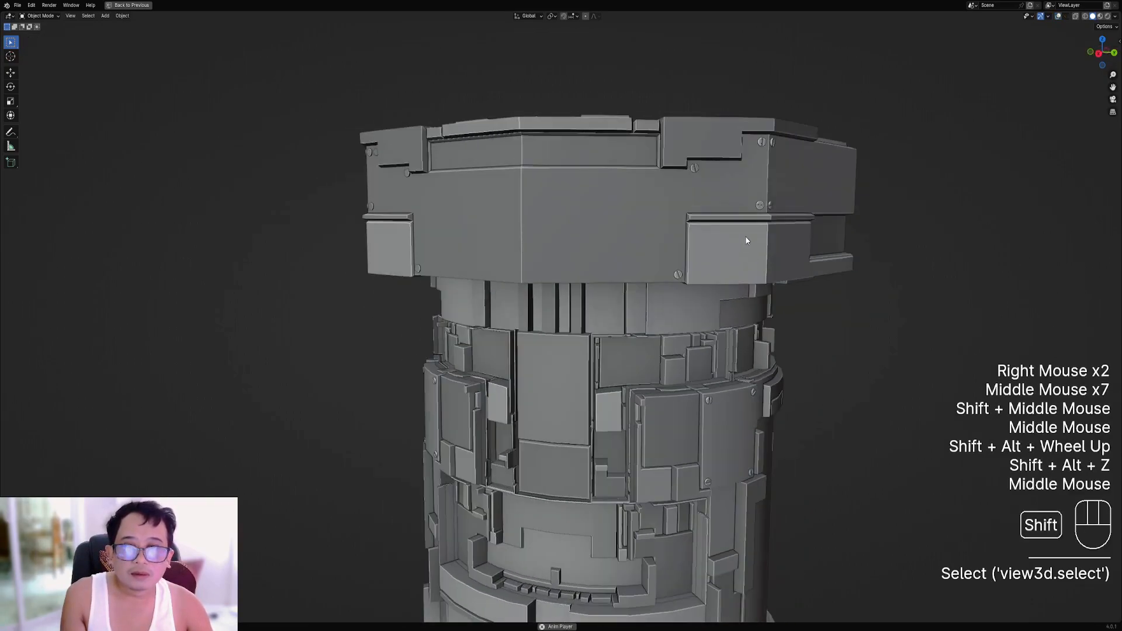
Select the screws on the cap's side faces and apply Auto Mirror to them across the X axis.
scroll(679, 256, up, 1)
right_click(675, 226)
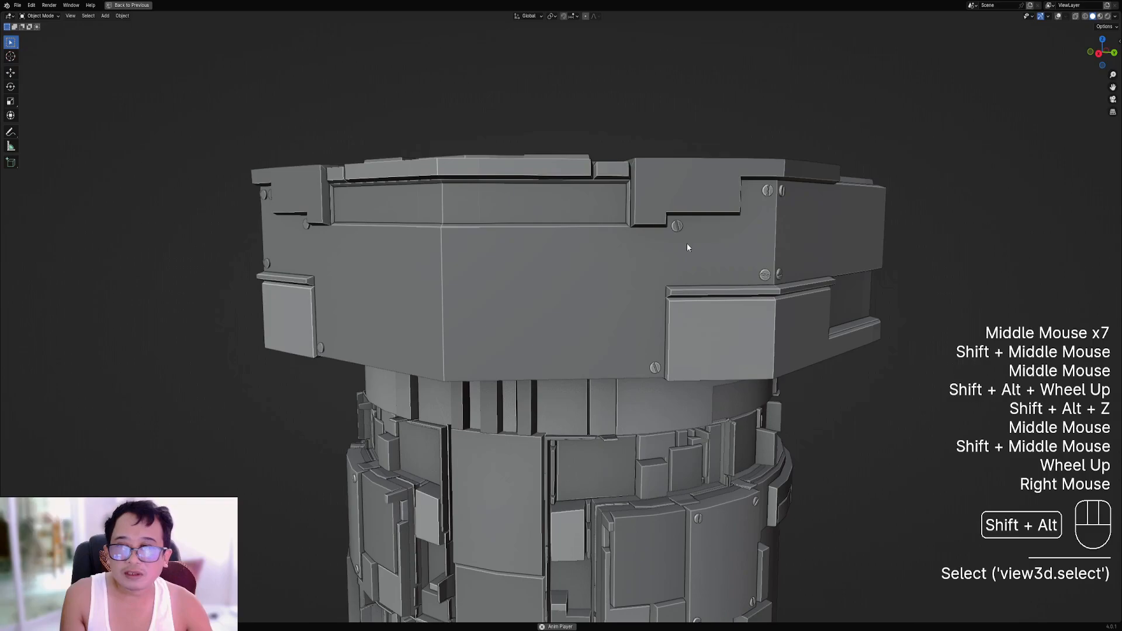
key(shift+alt+z)
right_click(676, 228)
key(shift+ctrl+x)
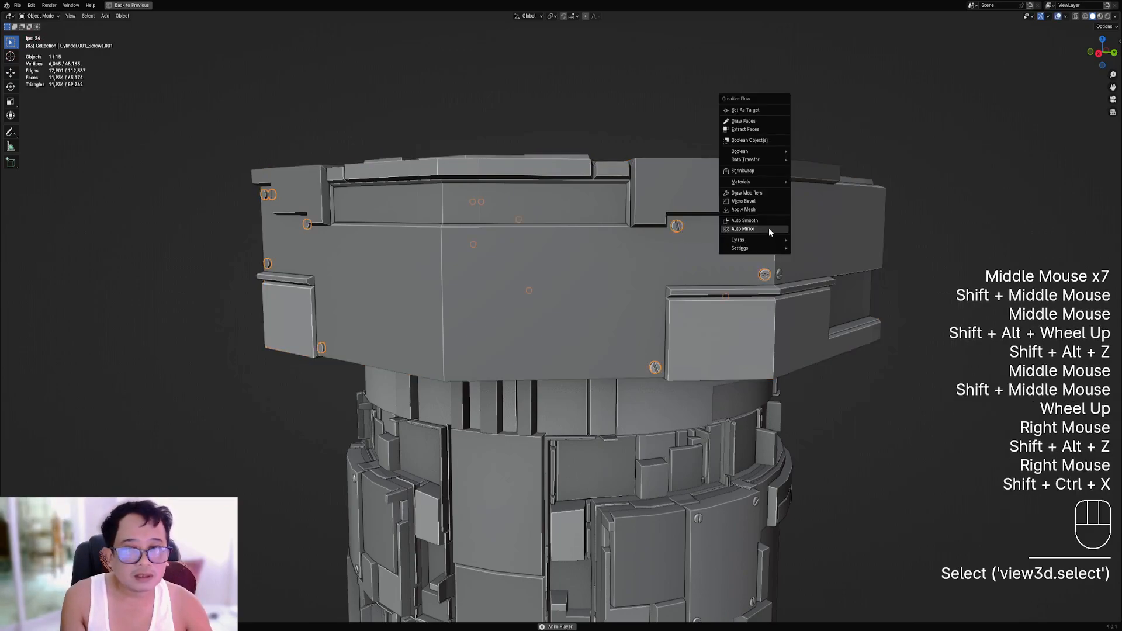
click(769, 229)
scroll(681, 228, down, 1)
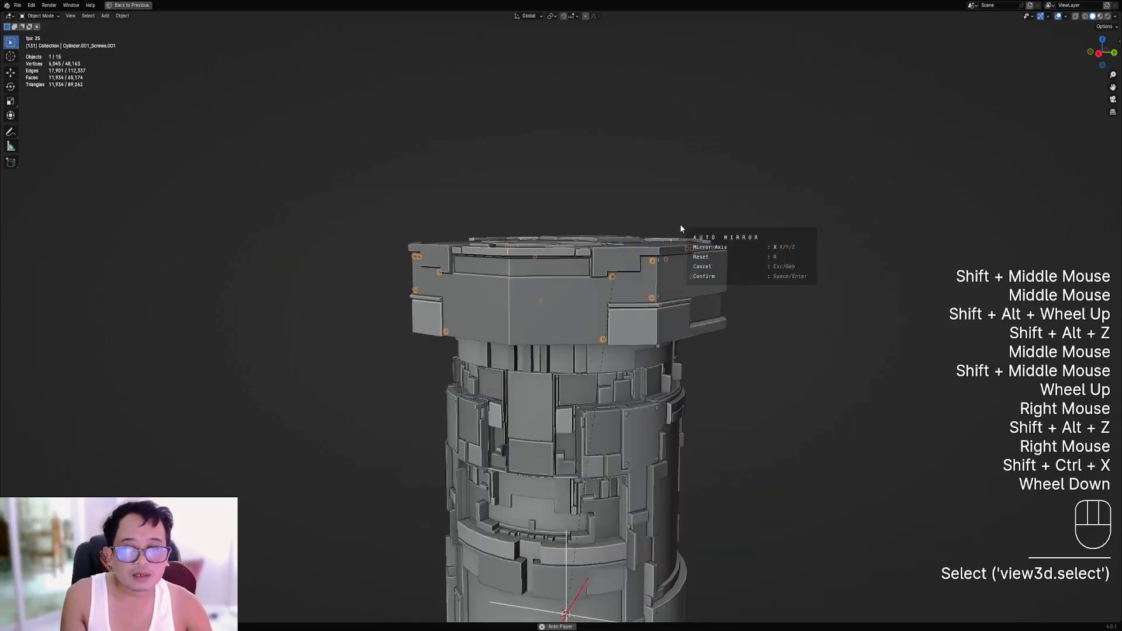
scroll(680, 223, down, 1)
key(Return)
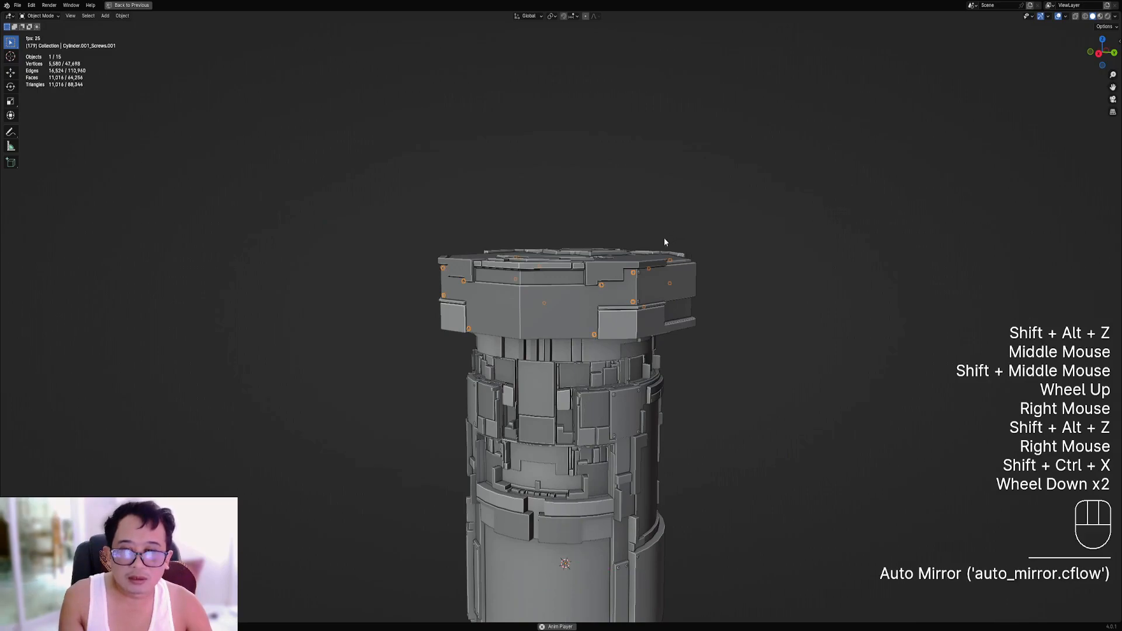
Select the screws of the rectangular panels on the upper shaft and run Auto Mirror on them.
scroll(669, 239, up, 2)
key(alt+a)
middle_drag(664, 248, 596, 300)
scroll(687, 265, up, 1)
scroll(598, 250, down, 1)
scroll(659, 259, up, 2)
right_click(653, 264)
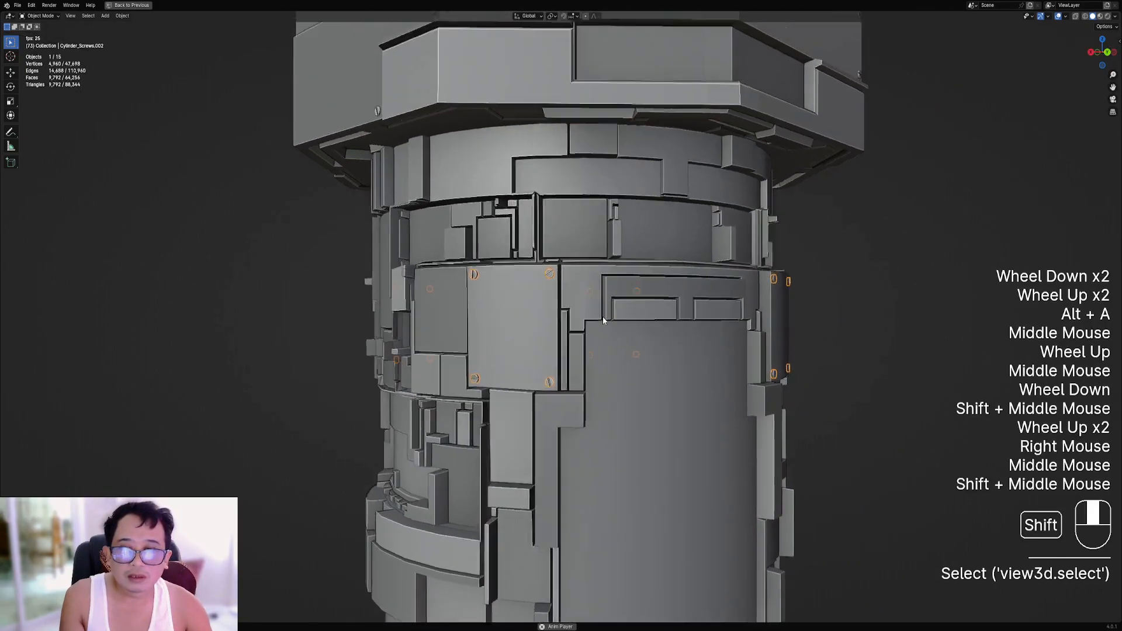
scroll(596, 301, up, 1)
key(shift+ctrl+x)
click(592, 289)
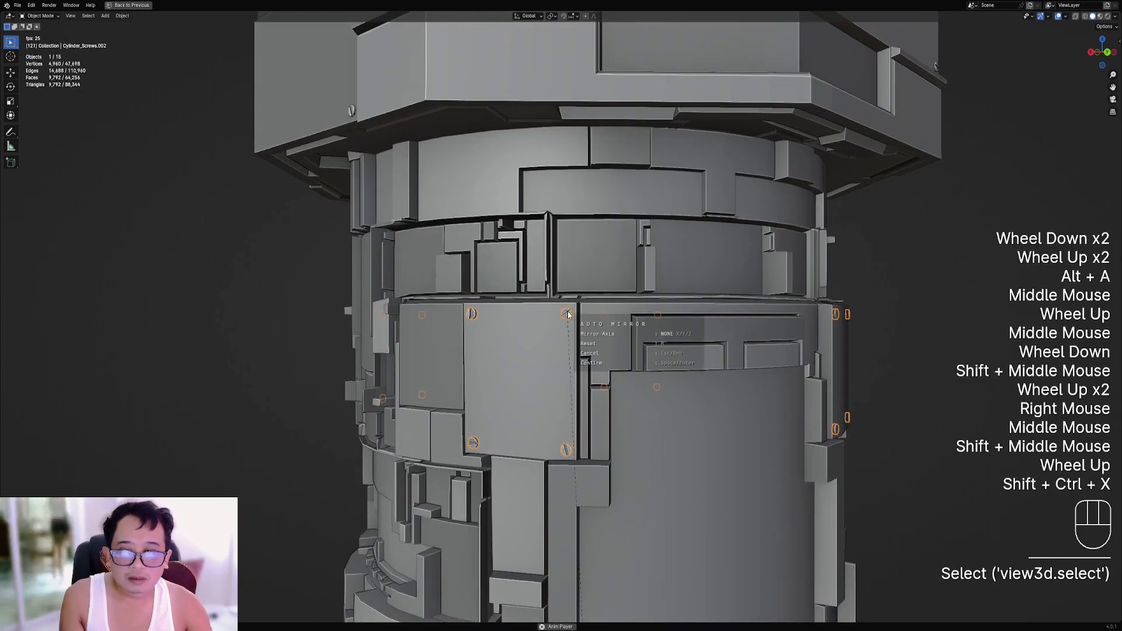
scroll(569, 316, down, 2)
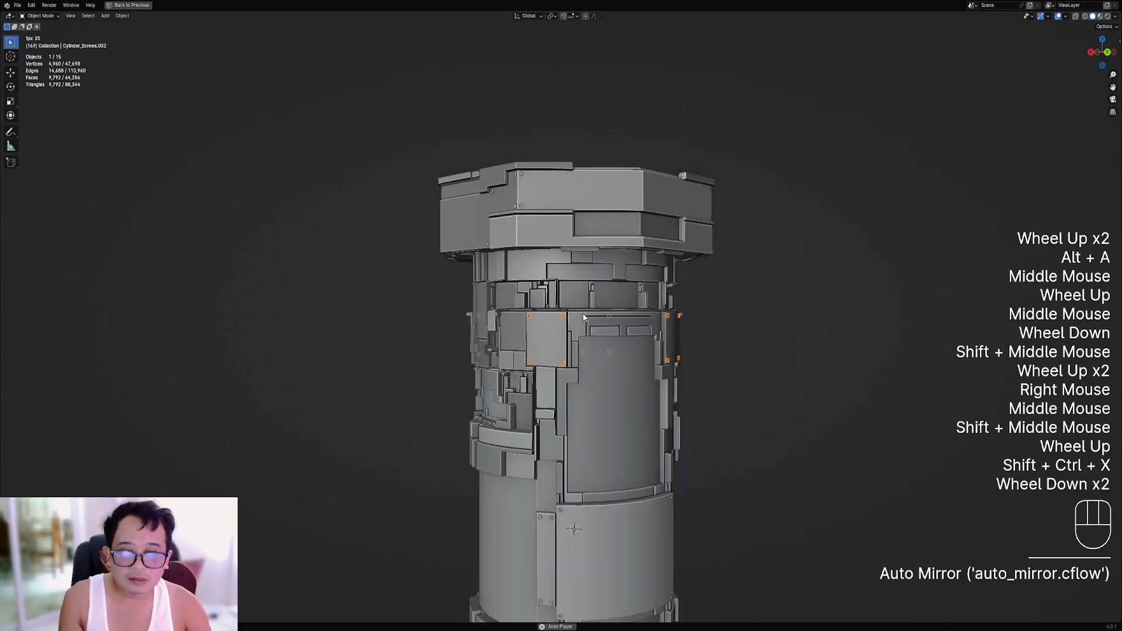
Select the screw pairs on the cap's large side plates and run Auto Mirror across the X axis.
key(alt+a)
shift+middle_drag(568, 315, 599, 340)
scroll(600, 340, up, 1)
right_click(536, 238)
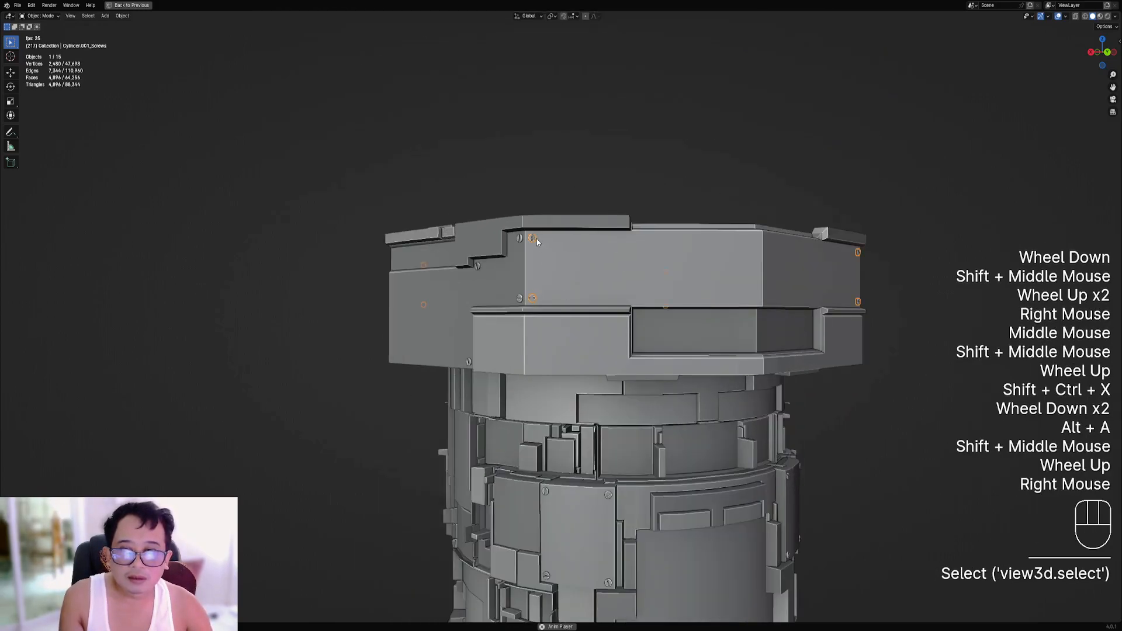
key(shift+ctrl+x)
click(547, 240)
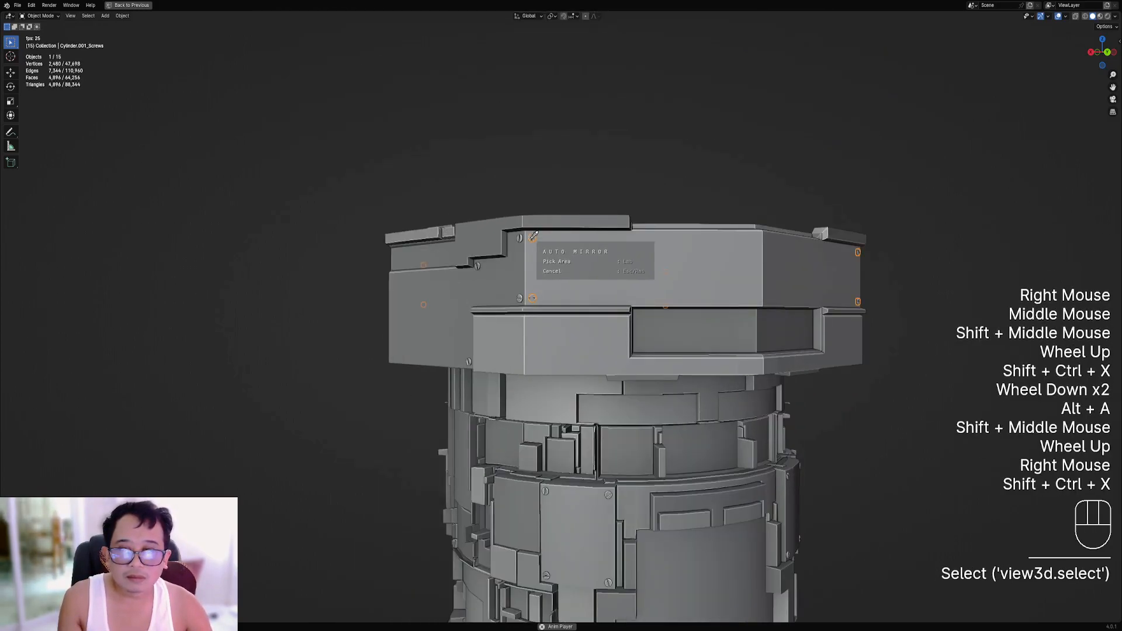
click(549, 240)
scroll(653, 252, down, 3)
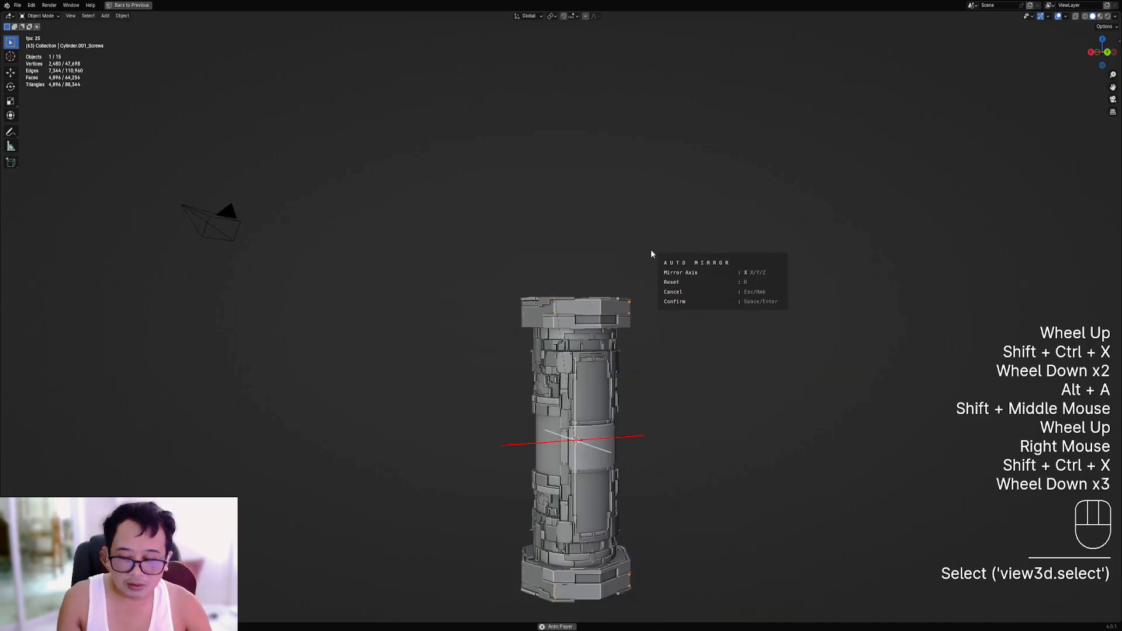
click(650, 250)
Select the remaining cap side screws again and apply Auto Mirror across both the X and Y axes.
scroll(528, 269, up, 3)
right_click(520, 298)
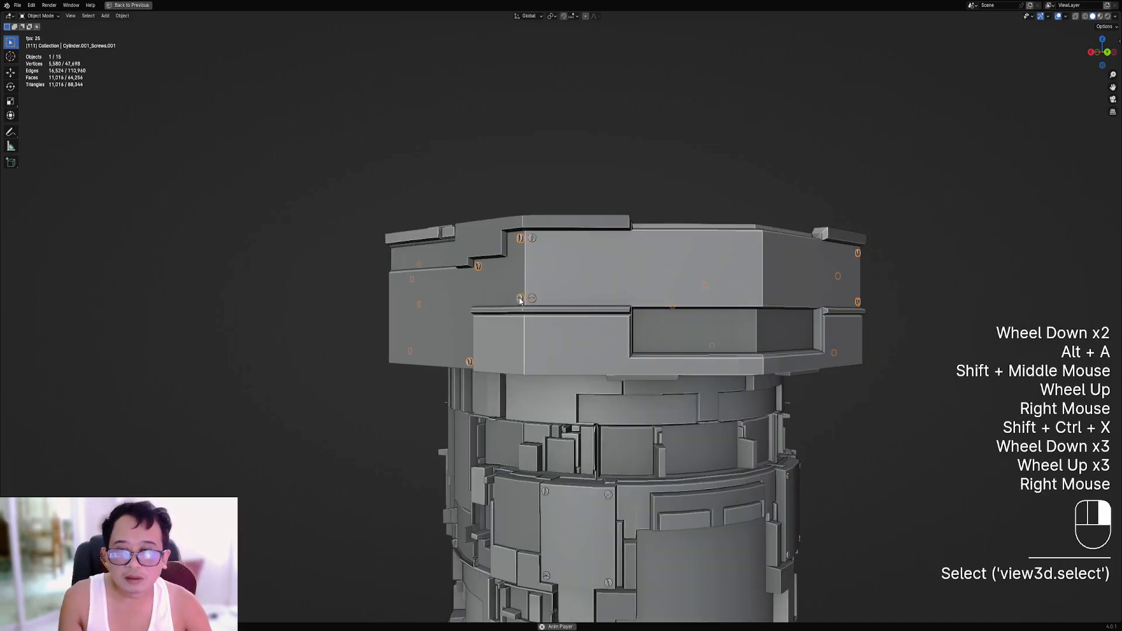
middle_drag(519, 298, 591, 285)
scroll(590, 286, up, 1)
key(shift+ctrl+x)
click(637, 275)
click(723, 308)
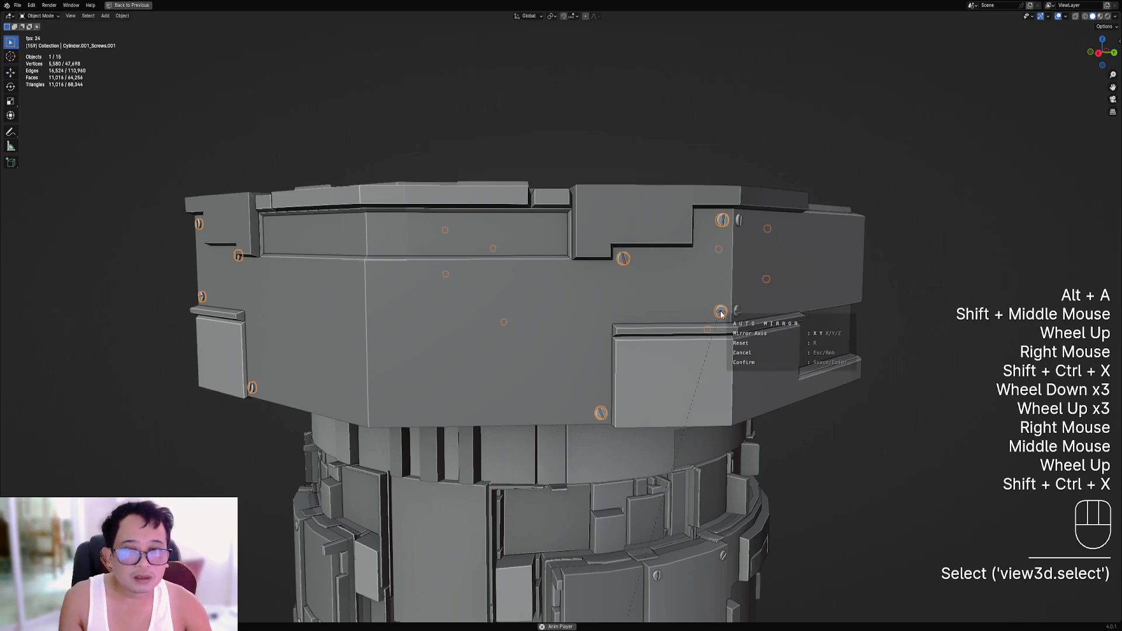
scroll(720, 309, down, 3)
click(719, 311)
scroll(718, 316, down, 1)
scroll(689, 363, up, 1)
middle_drag(718, 318, 659, 321)
Select the upper shaft panel screws together with both sets of cap side screws and hide them.
key(alt+a)
scroll(659, 321, up, 2)
middle_drag(647, 343, 530, 347)
scroll(659, 318, down, 2)
shift+scroll(626, 296, up, 1)
shift+middle_drag(626, 296, 644, 371)
scroll(644, 370, up, 3)
right_click(573, 369)
key(shift+alt+z)
key(shift+alt+z)
shift+right_click(529, 235)
shift+right_click(522, 235)
key(ctrl+z)
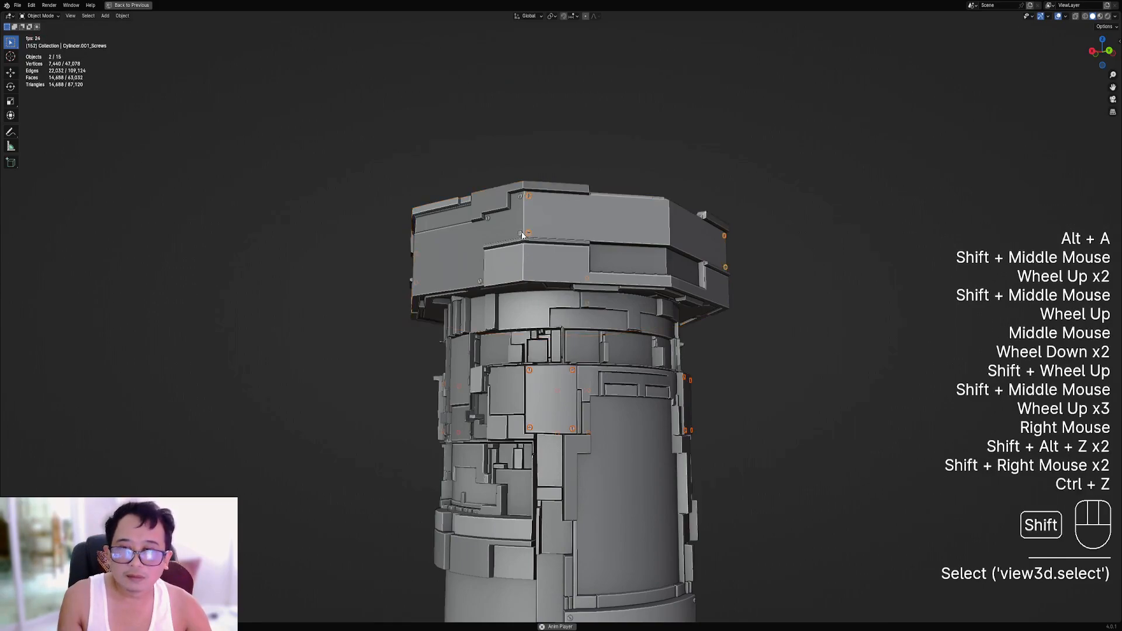
shift+right_click(520, 233)
key(ctrl+z)
shift+right_click(520, 234)
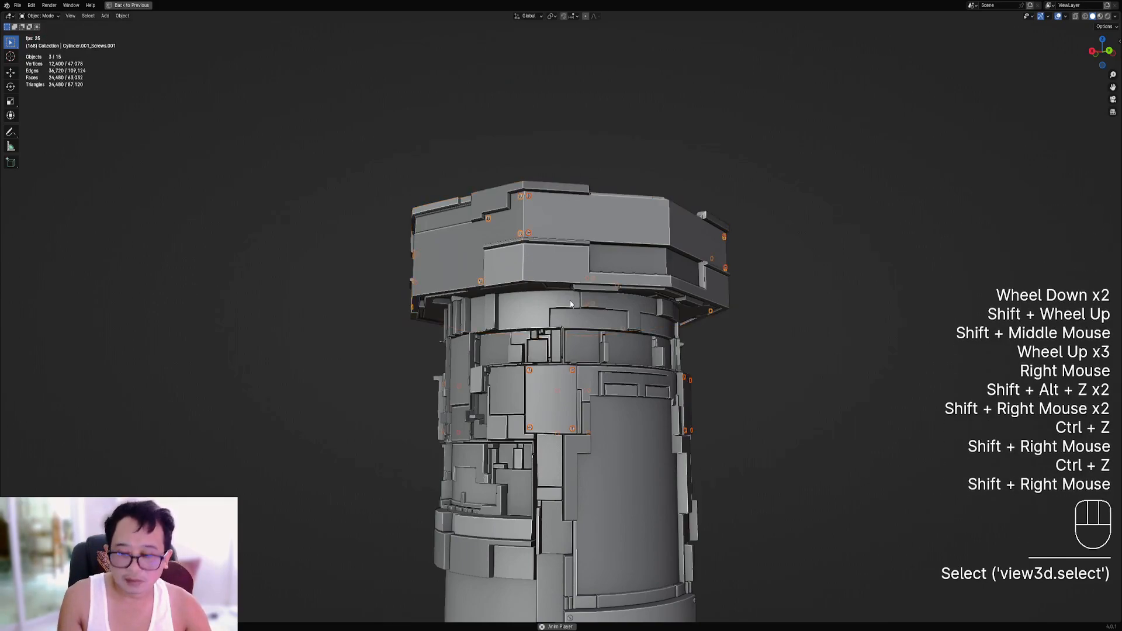
key(h)
Select the screws on the mid-shaft curved panel and the narrow plate beside it, and hide them.
scroll(571, 304, down, 2)
scroll(583, 216, up, 2)
shift+middle_drag(623, 443, 580, 313)
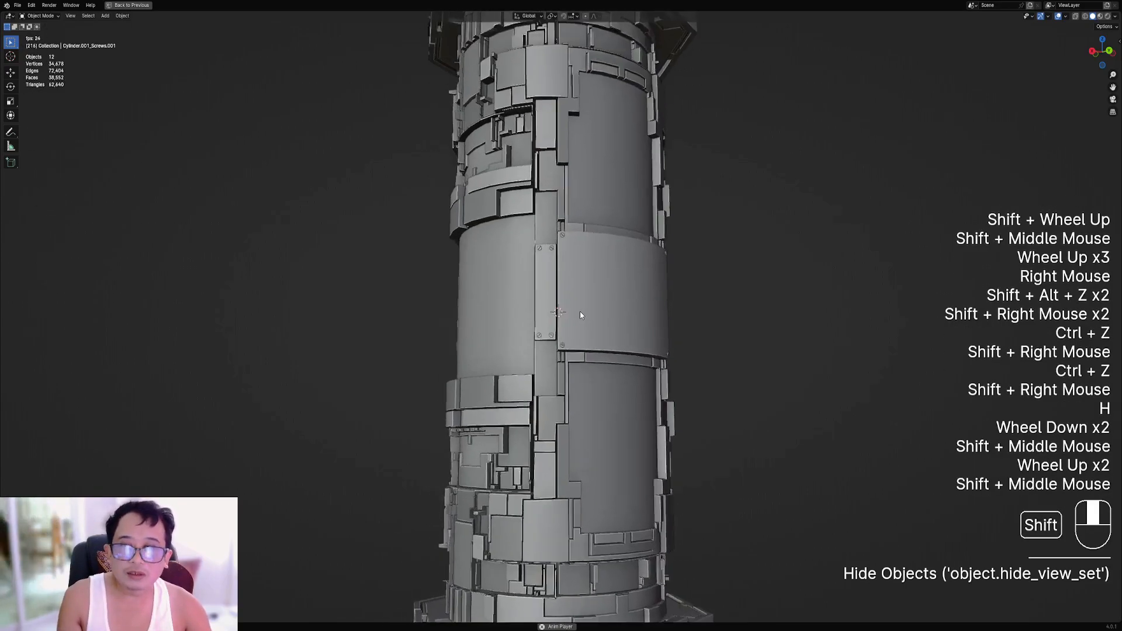
scroll(580, 313, up, 2)
right_click(564, 372)
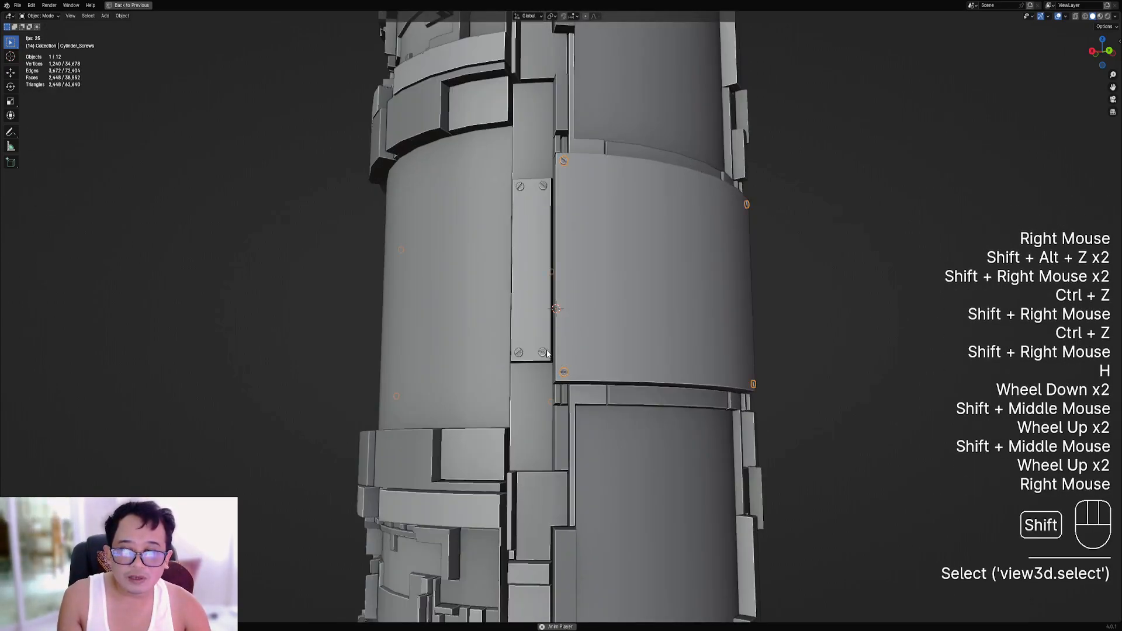
shift+right_click(543, 353)
key(h)
Delete the four inner screws beside the central recess from the two raised panels on the cap's top.
scroll(721, 307, down, 2)
middle_drag(721, 307, 666, 248)
shift+middle_drag(658, 373, 611, 303)
scroll(610, 303, up, 1)
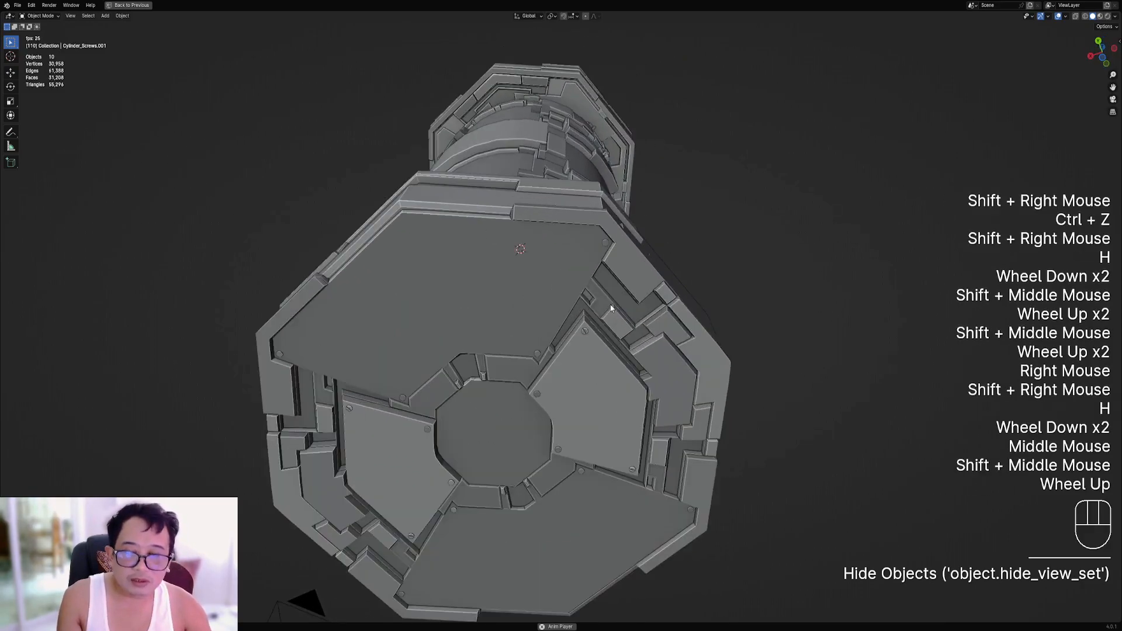
scroll(617, 192, down, 1)
middle_drag(617, 191, 630, 344)
scroll(630, 344, up, 1)
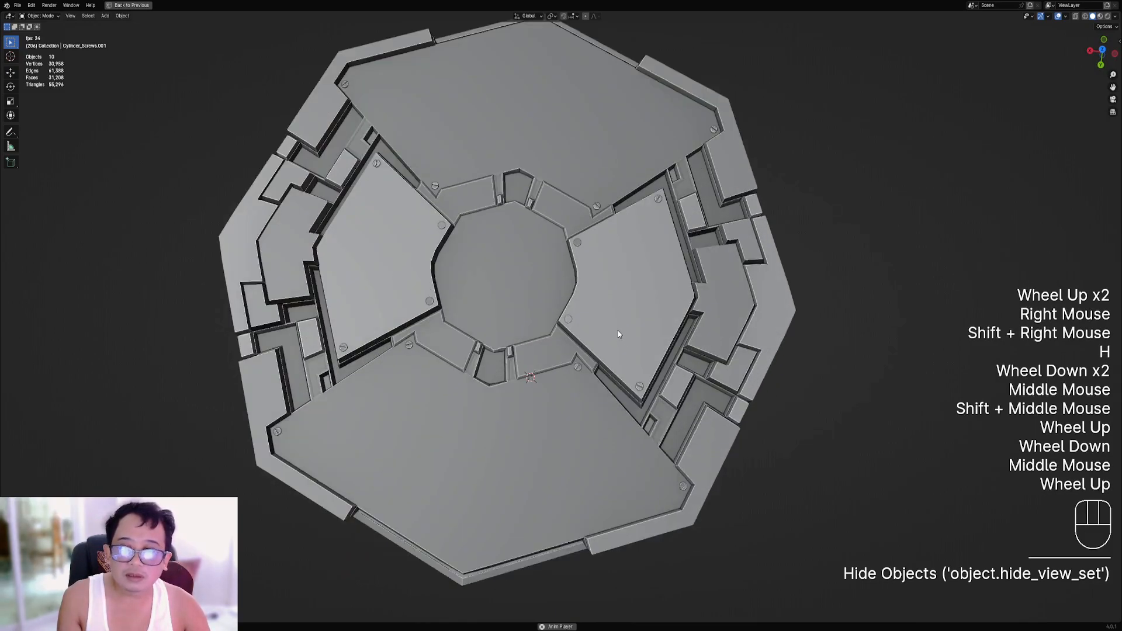
right_click(575, 325)
key(Tab)
key(alt+a)
scroll(573, 322, up, 1)
key(Tab)
key(Tab)
key(l)
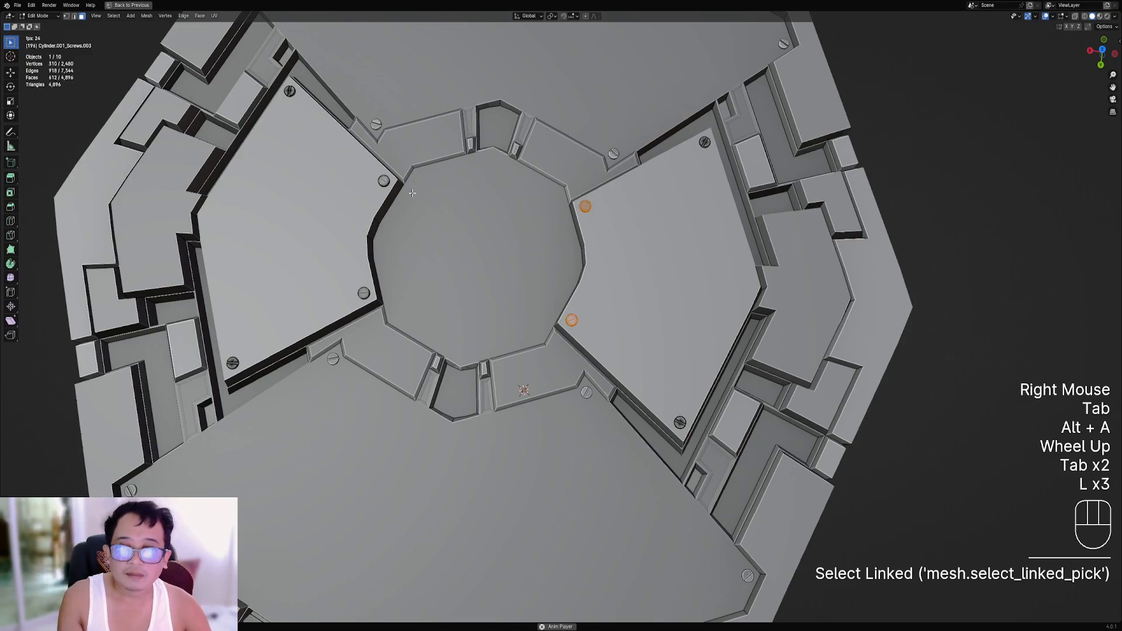
key(x)
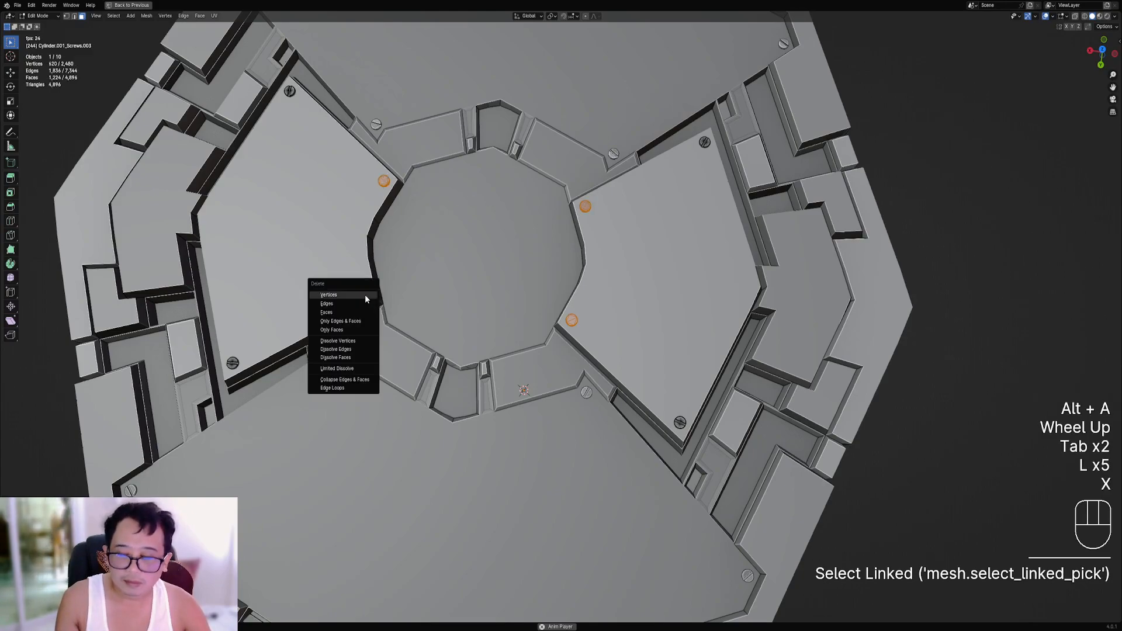
key(Tab)
Select the screws on the cap top's two large flat panels, run Auto Mirror on them and hide them.
scroll(414, 304, down, 3)
middle_drag(414, 304, 665, 240)
scroll(665, 241, up, 2)
alt+middle_click(664, 241)
scroll(633, 251, up, 3)
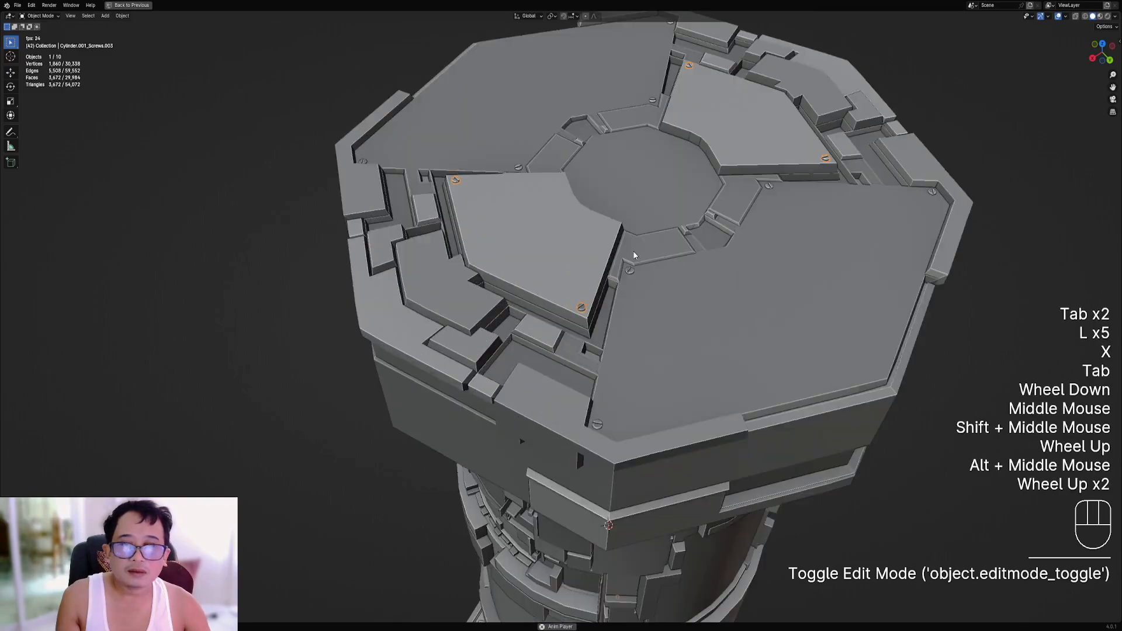
key(Tab)
key(Tab)
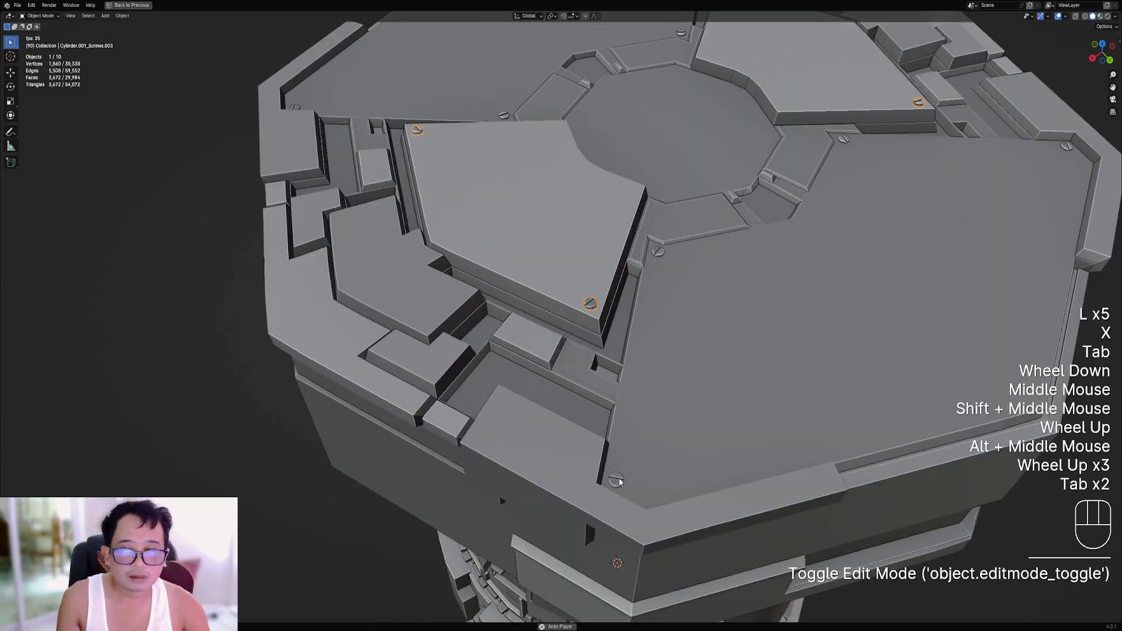
right_click(619, 481)
scroll(622, 474, down, 3)
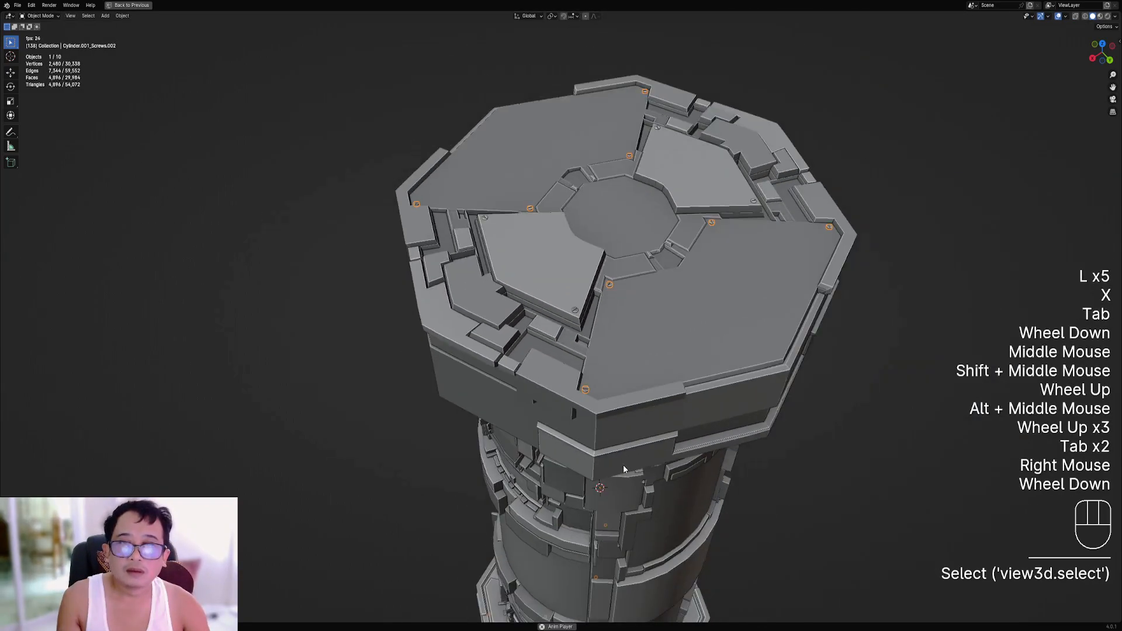
middle_drag(639, 367, 640, 321)
scroll(647, 271, down, 2)
scroll(651, 302, down, 1)
scroll(654, 301, up, 1)
scroll(659, 416, up, 2)
scroll(642, 314, up, 2)
scroll(640, 321, up, 2)
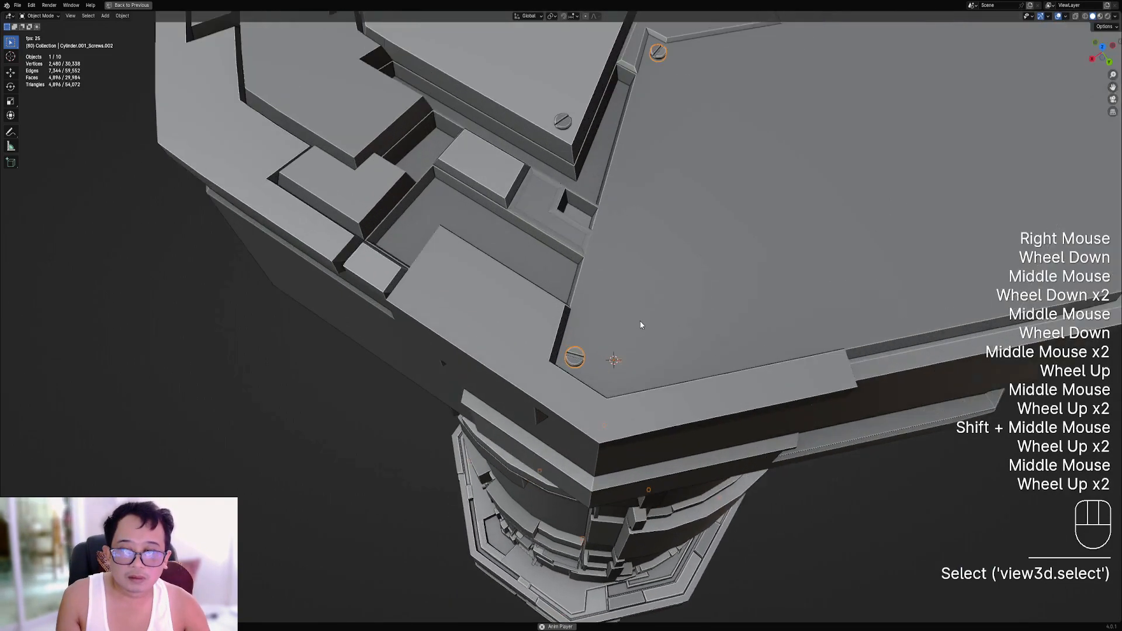
key(shift+ctrl+x)
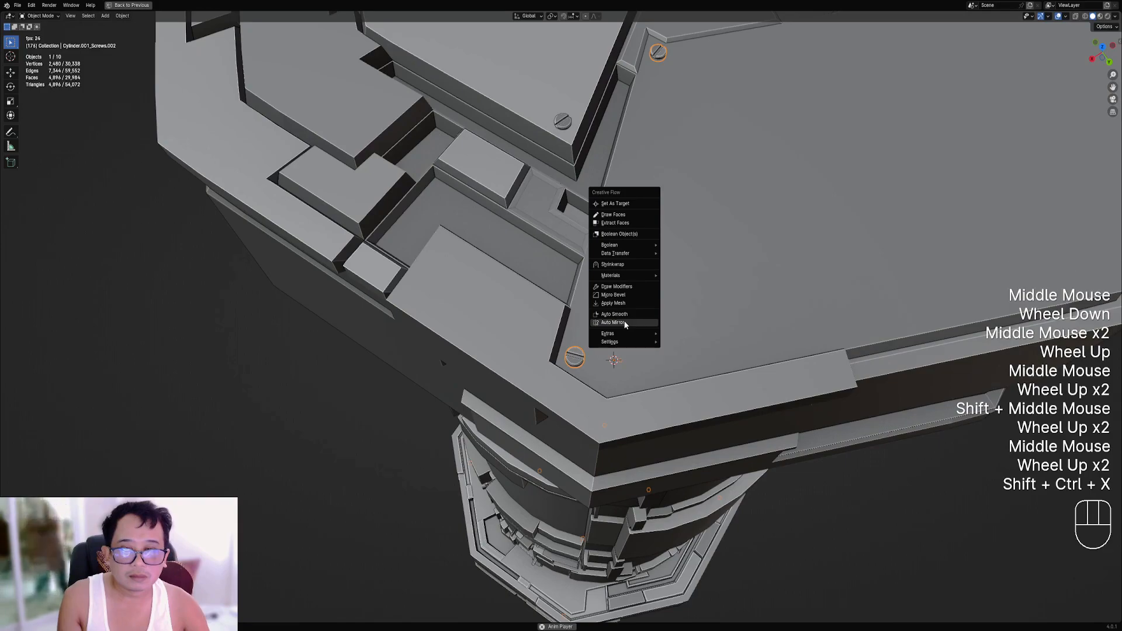
click(624, 322)
scroll(581, 345, down, 1)
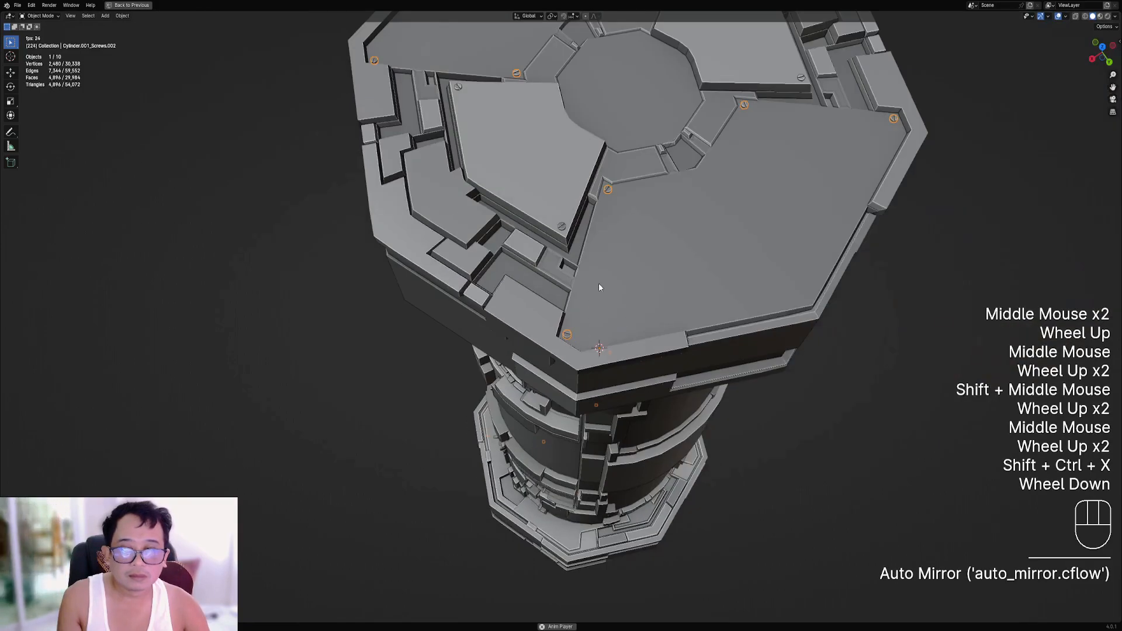
shift+middle_drag(589, 303, 637, 338)
scroll(636, 336, up, 1)
key(h)
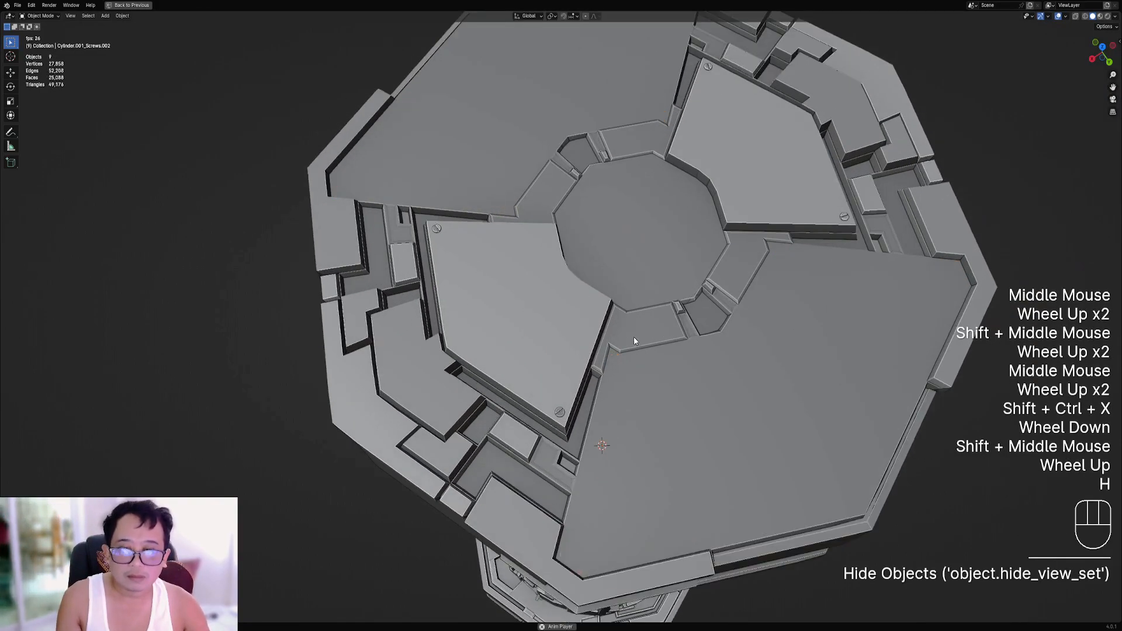
Apply Auto Mirror to the screws on the cap top's two raised panels and hide them.
right_click(563, 413)
key(shift+ctrl+x)
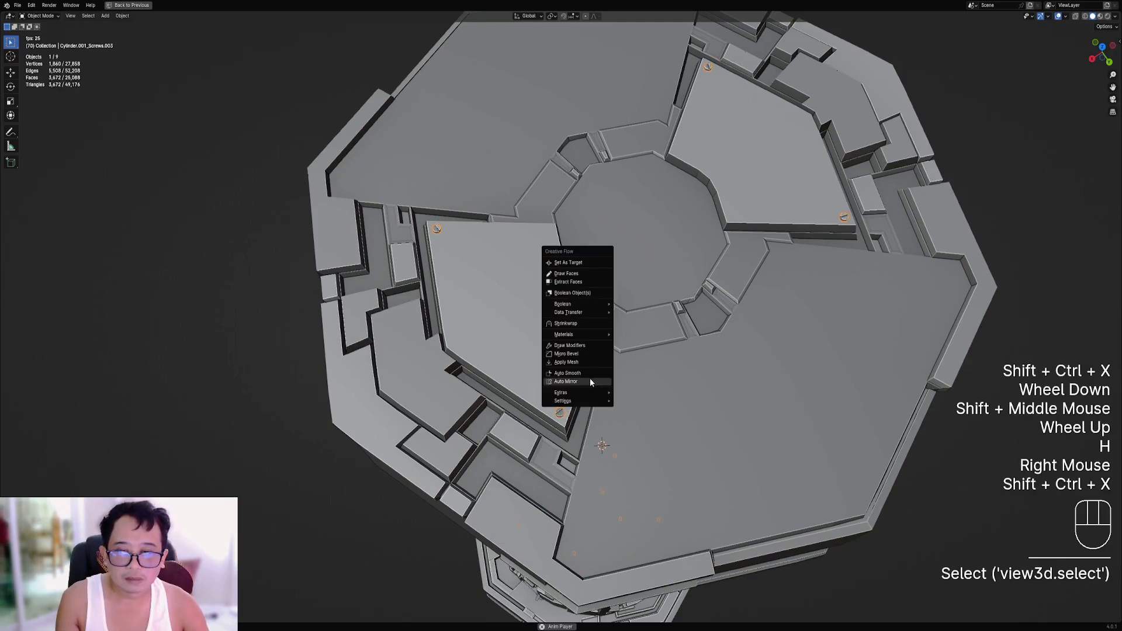
click(562, 414)
click(561, 414)
scroll(611, 413, down, 2)
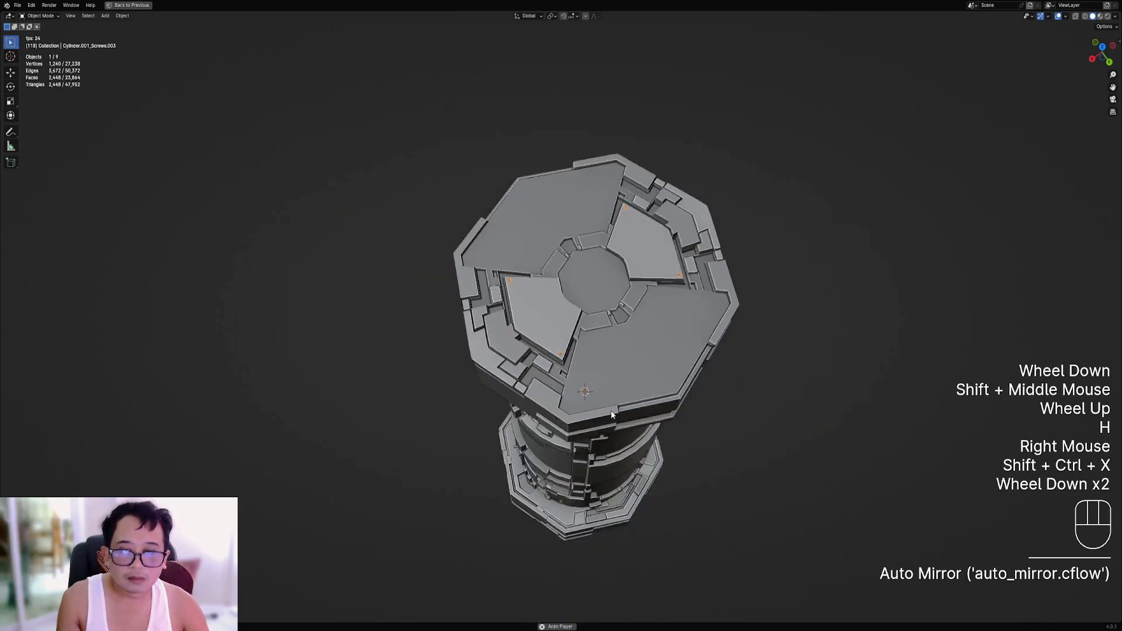
key(h)
Select the pillar's cap and related detail objects and unwrap all their faces with Smart UV Project, using the Scaled margin method and Correct Aspect.
scroll(631, 412, down, 1)
middle_drag(648, 412, 663, 308)
right_click(605, 275)
key(shift+g)
click(603, 271)
key(Tab)
key(a)
scroll(664, 308, up, 2)
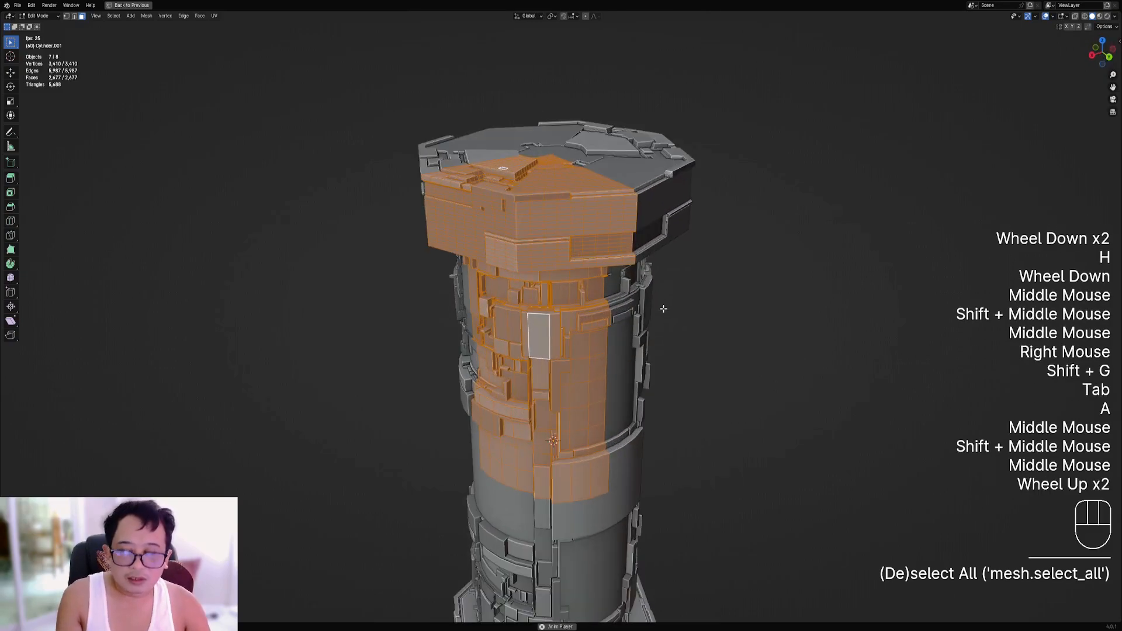
key(u)
click(651, 318)
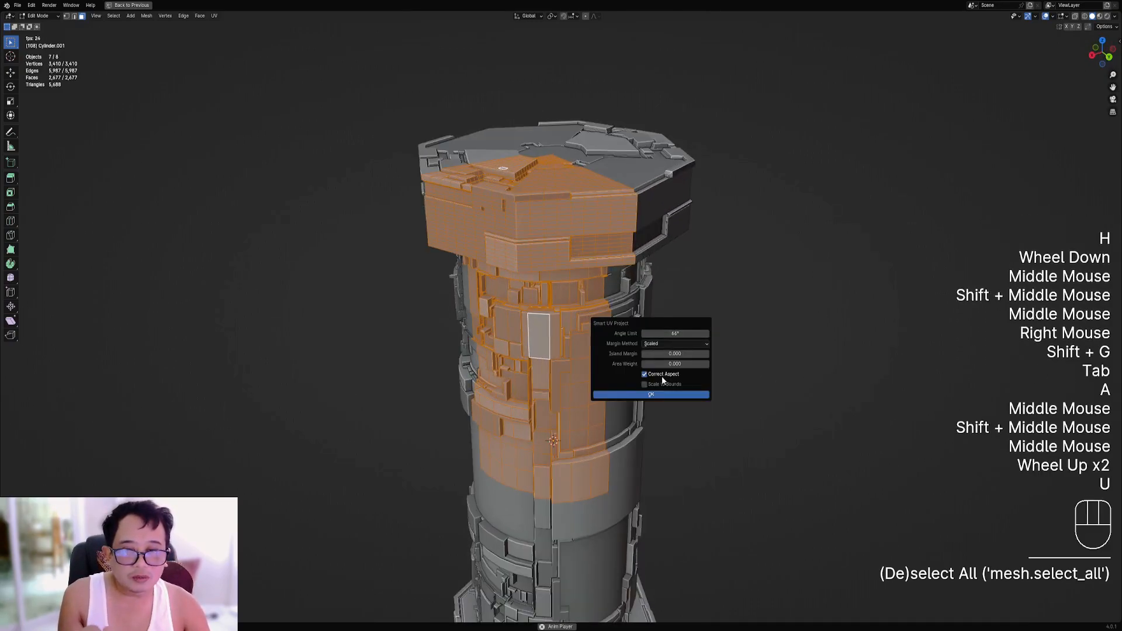
click(661, 395)
Return to Object Mode and assign the grunge_metal material to the selected pillar objects.
scroll(749, 373, down, 2)
middle_drag(749, 373, 671, 333)
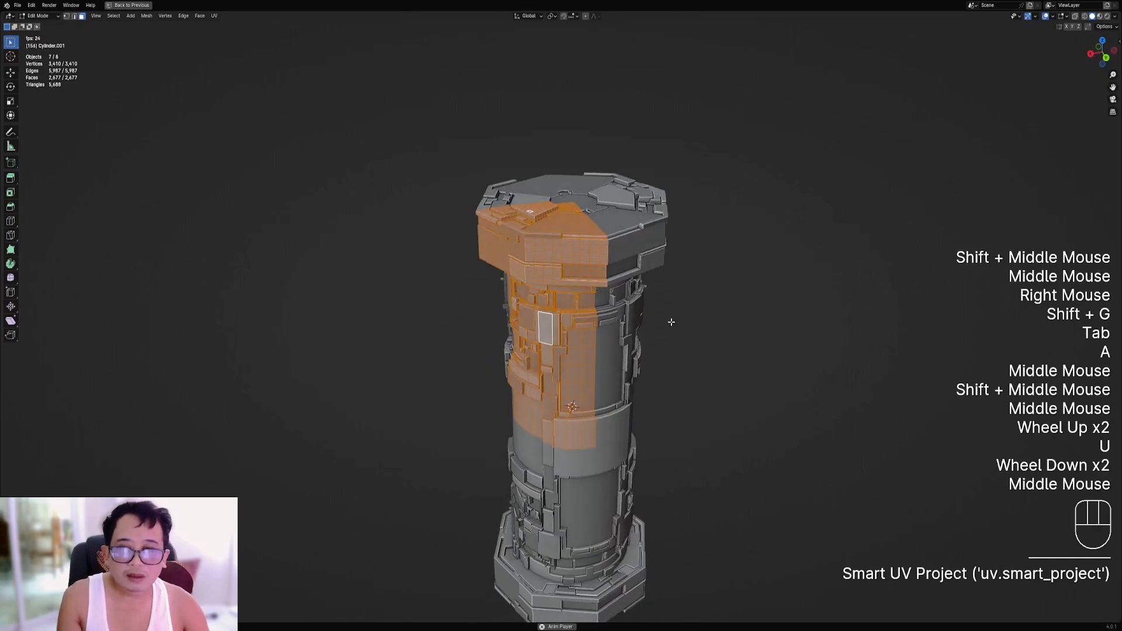
key(Tab)
key(shift+ctrl+x)
mouse_move(646, 247)
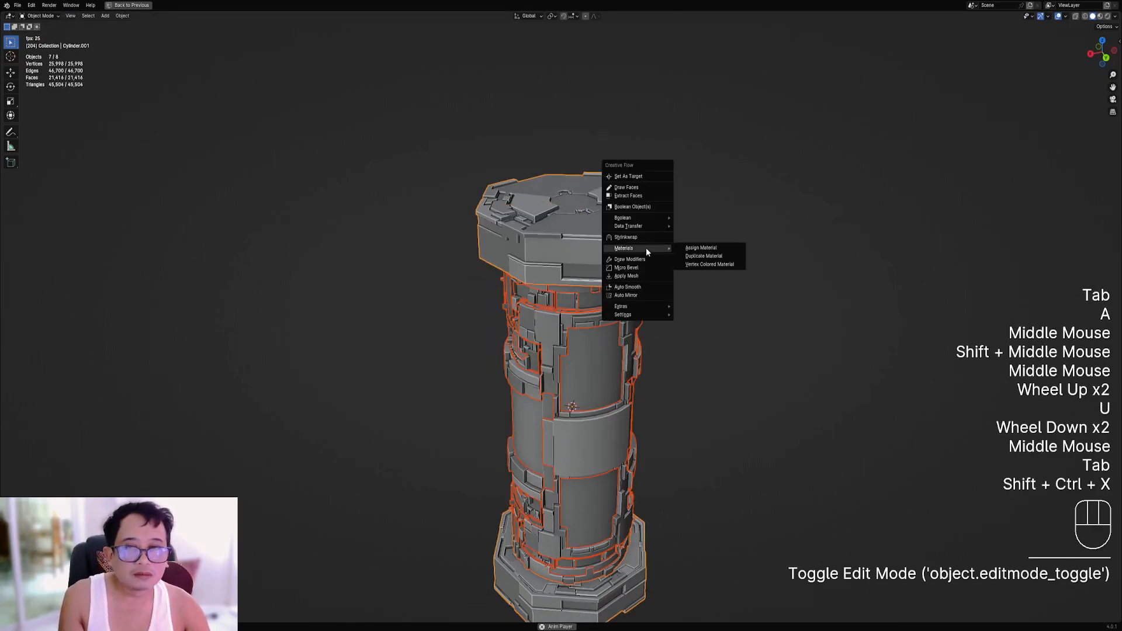
click(705, 248)
click(699, 294)
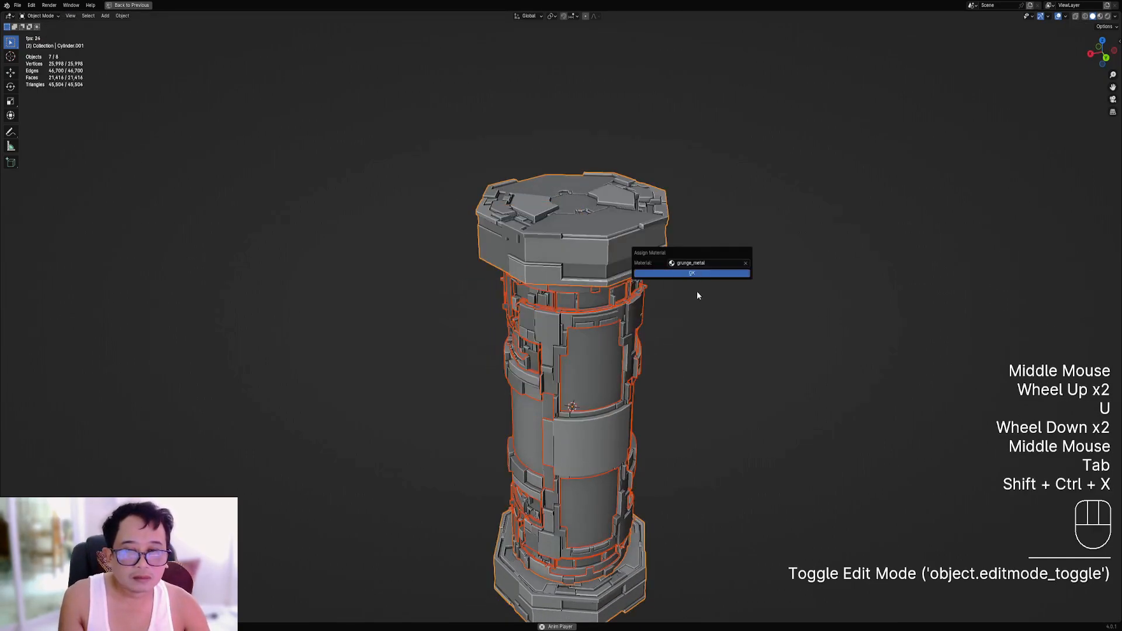
click(685, 274)
Enter Edit Mode on the pillar's main cylinder in face select mode and add a loop cut at its upper window panel.
middle_drag(685, 274, 576, 280)
right_click(601, 335)
key(Tab)
scroll(601, 336, up, 1)
key(3)
right_click(571, 270)
right_click(571, 271)
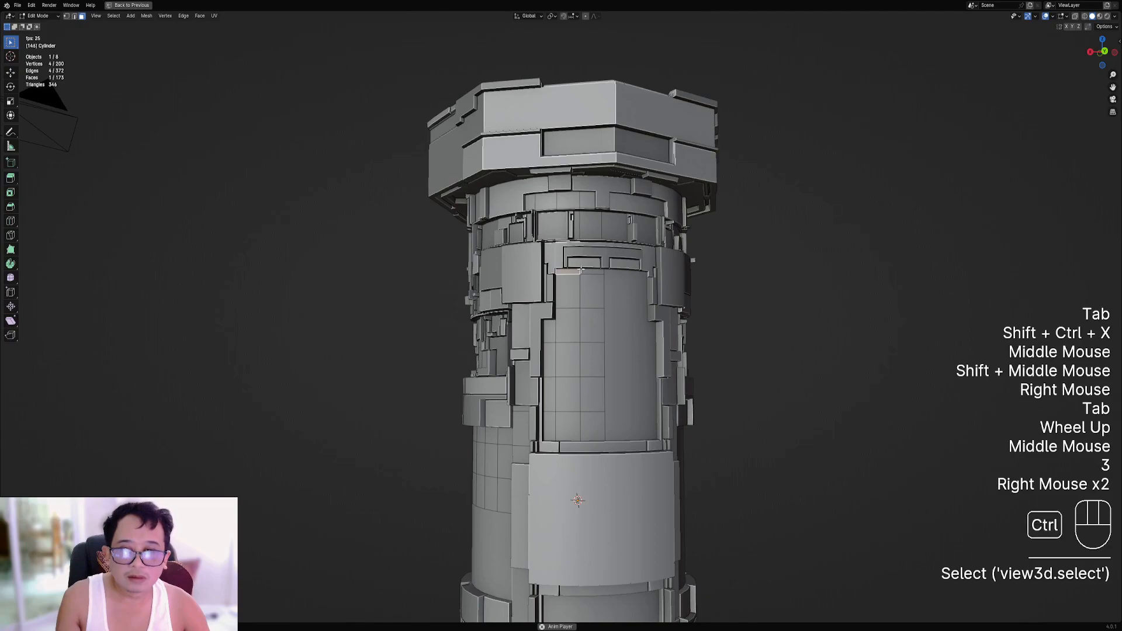
key(ctrl+r)
click(580, 268)
key(3)
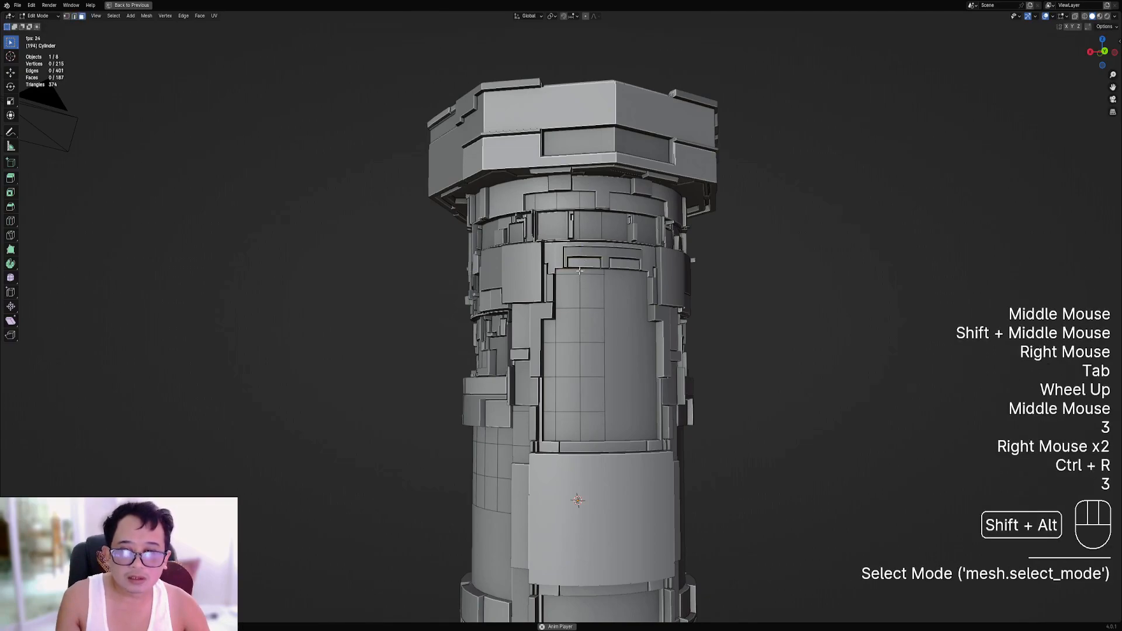
alt+shift+right_click(577, 278)
alt+shift+right_click(578, 295)
alt+shift+right_click(576, 331)
alt+shift+right_click(567, 357)
middle_drag(567, 357, 622, 343)
key(shift+z)
key(shift+z)
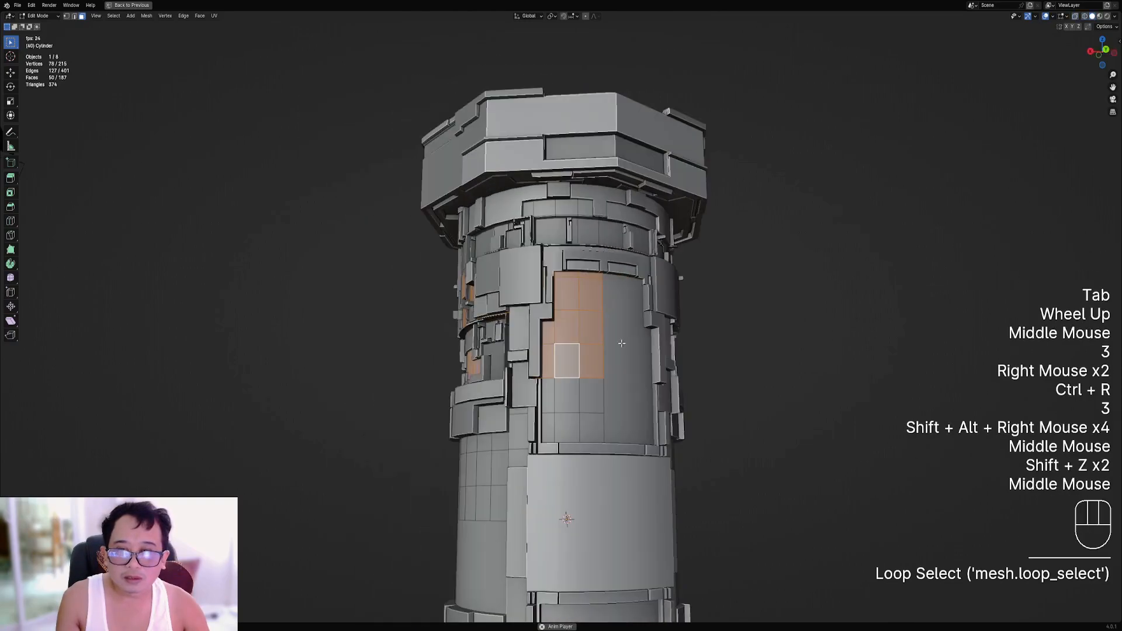
key(alt+a)
Select two rectangular blocks of faces on the main cylinder, the tall recessed front panel and the gridded panel beside the center band.
key(3)
right_click(543, 272)
ctrl+shift+right_click(586, 413)
middle_drag(586, 413, 678, 404)
shift+right_click(487, 389)
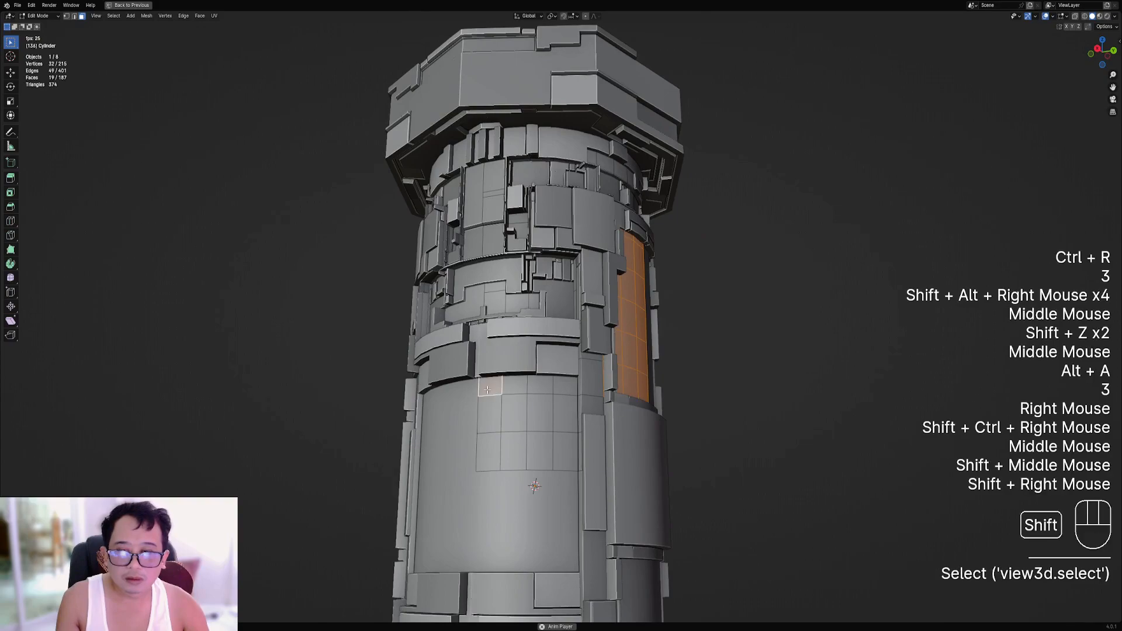
ctrl+shift+right_click(556, 462)
middle_drag(556, 462, 697, 283)
Assign the glass material to the selected panel faces and return to Object Mode.
key(shift+ctrl+x)
mouse_move(694, 284)
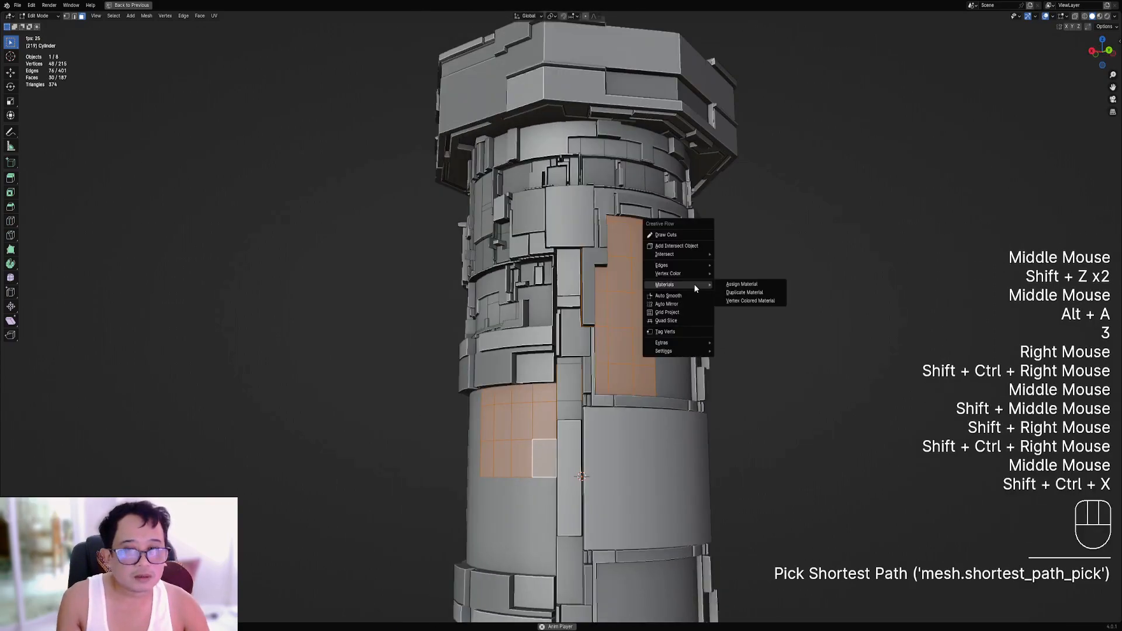
click(740, 294)
click(743, 299)
click(728, 320)
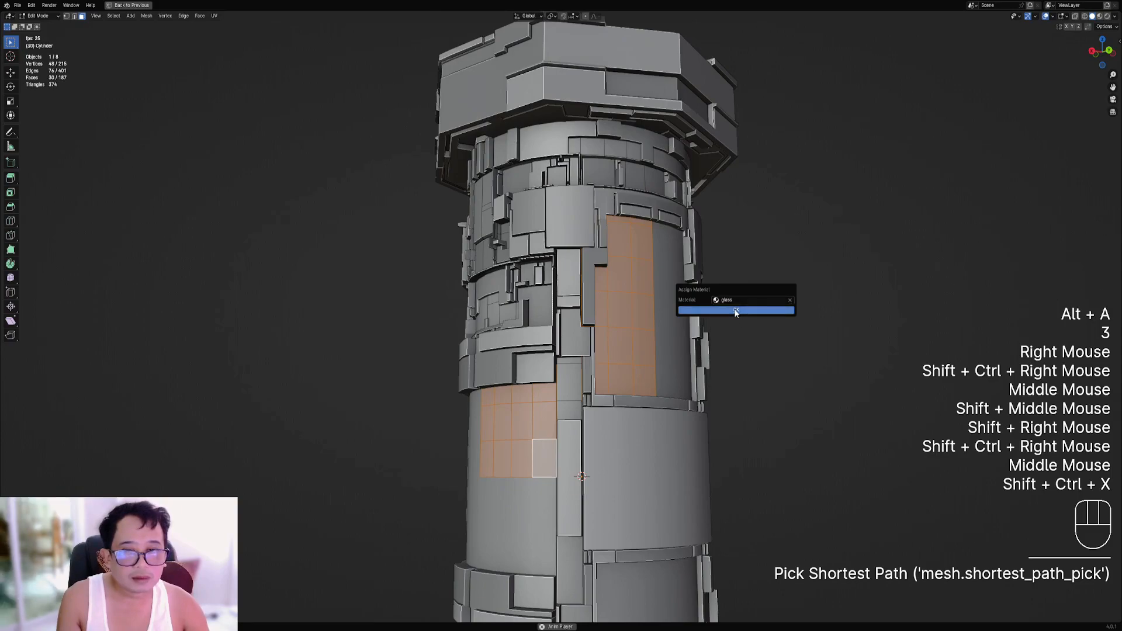
click(735, 310)
key(Tab)
Set the viewport shading to Rendered and hide the overlays.
scroll(731, 306, down, 2)
key(z)
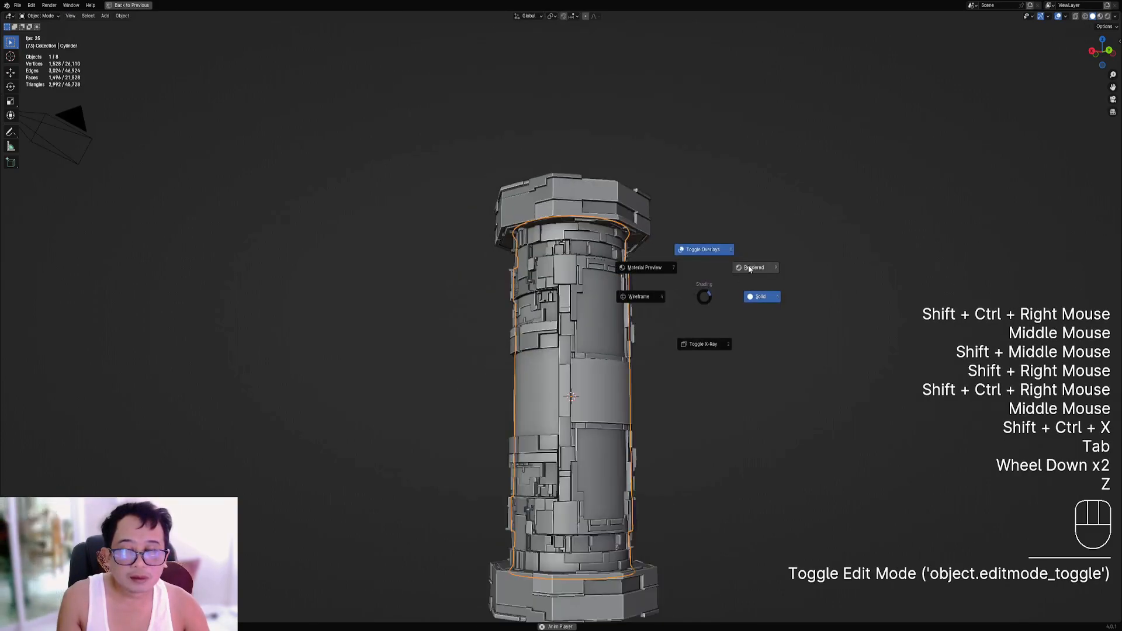
click(749, 269)
middle_drag(657, 290, 655, 319)
key(shift+alt+z)
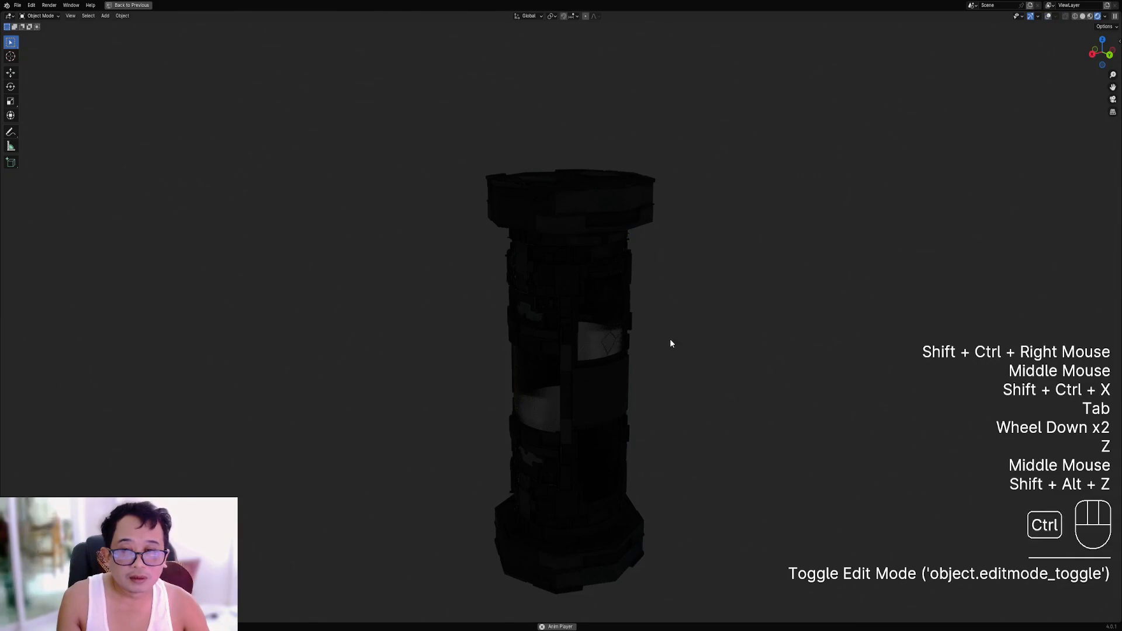
Exit the maximized viewport, enable the world HDRI and choose the kloofendal_38d_partly_cloudy_2k.hdr environment.
key(ctrl+space)
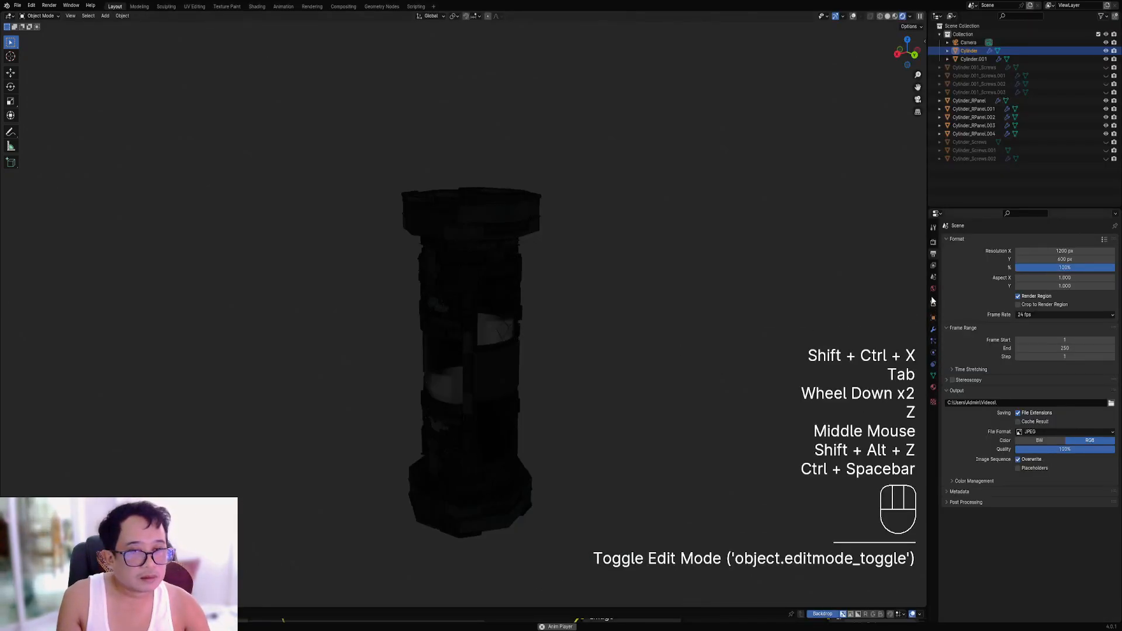
click(934, 288)
click(953, 345)
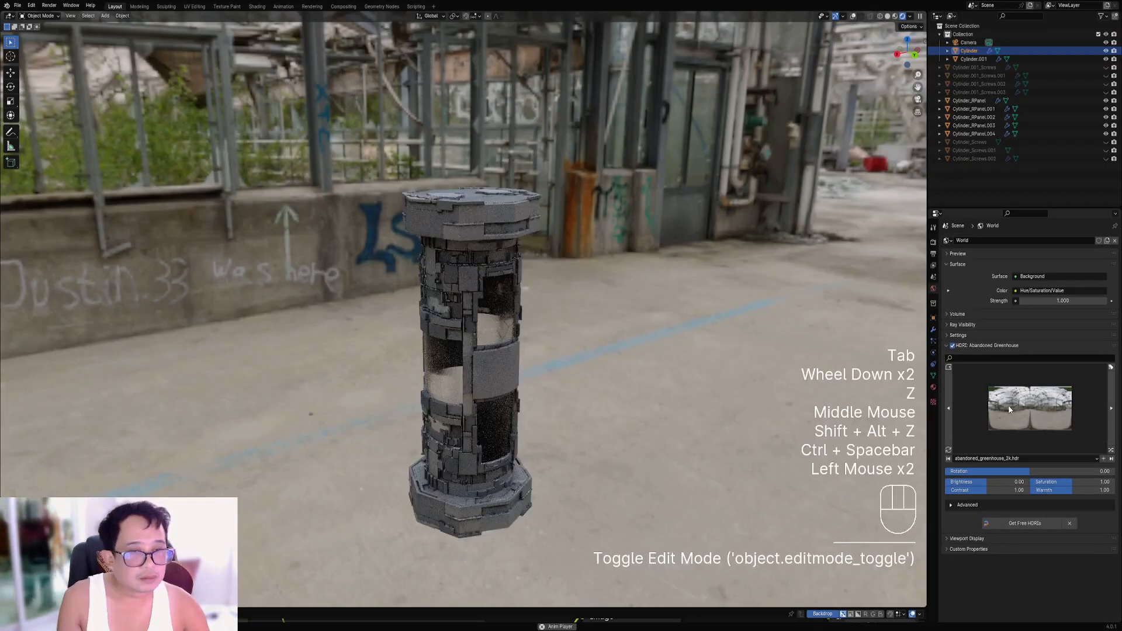
click(1005, 404)
click(1039, 478)
Examine the pillar's metal and glass panels under the sky HDRI, comparing the rendered view with the glass face selection in Edit Mode.
mouse_move(577, 404)
middle_down()
mouse_move(671, 389)
mouse_move(609, 403)
mouse_move(595, 374)
mouse_move(655, 378)
mouse_move(611, 353)
mouse_move(596, 386)
mouse_move(643, 357)
middle_up()
scroll(619, 400, up, 2)
scroll(595, 374, up, 2)
scroll(610, 353, down, 2)
scroll(597, 386, down, 1)
scroll(643, 357, up, 1)
key(z)
scroll(609, 348, up, 1)
key(Tab)
shift+middle_drag(657, 317, 504, 355)
key(shift+alt+z)
key(shift+alt+z)
key(shift+alt+z)
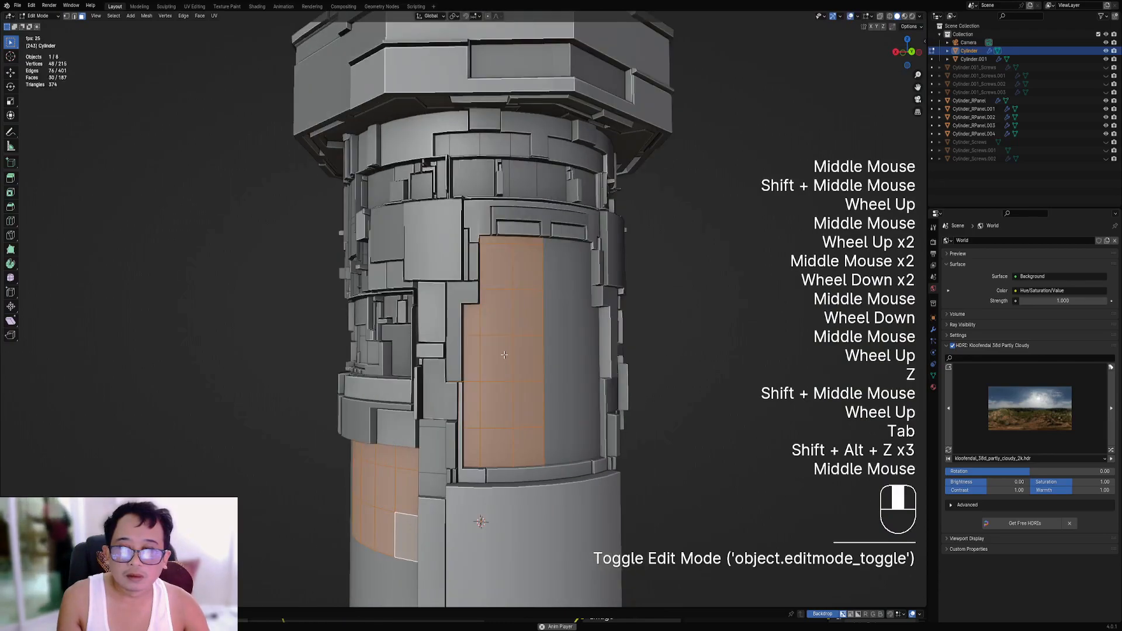
scroll(508, 354, down, 2)
key(Tab)
key(z)
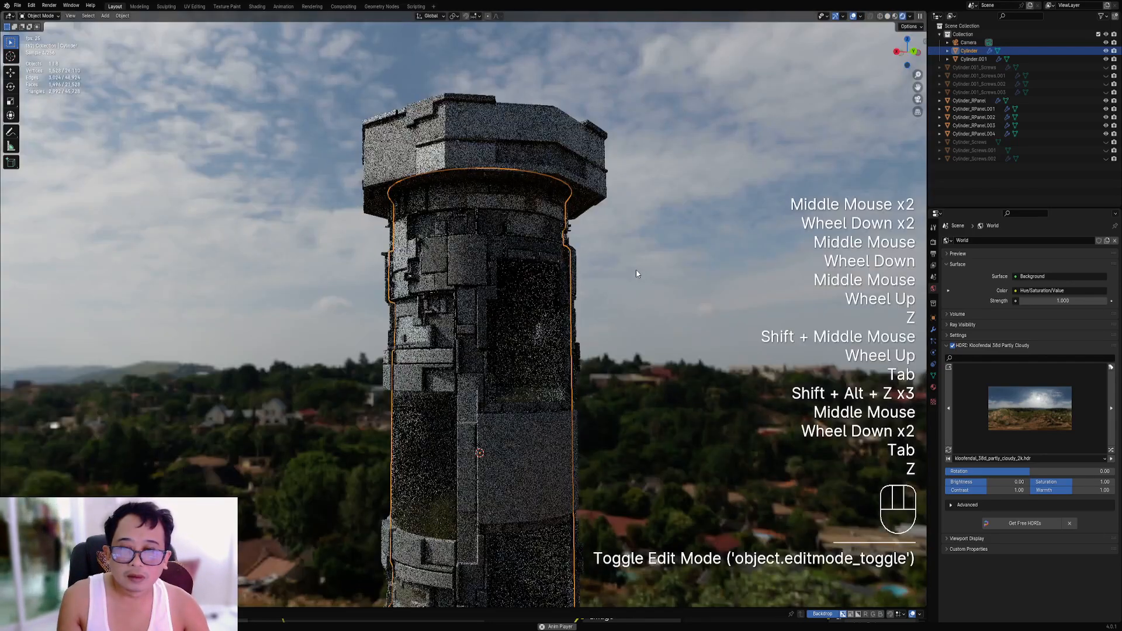
scroll(503, 334, down, 2)
middle_drag(506, 336, 503, 334)
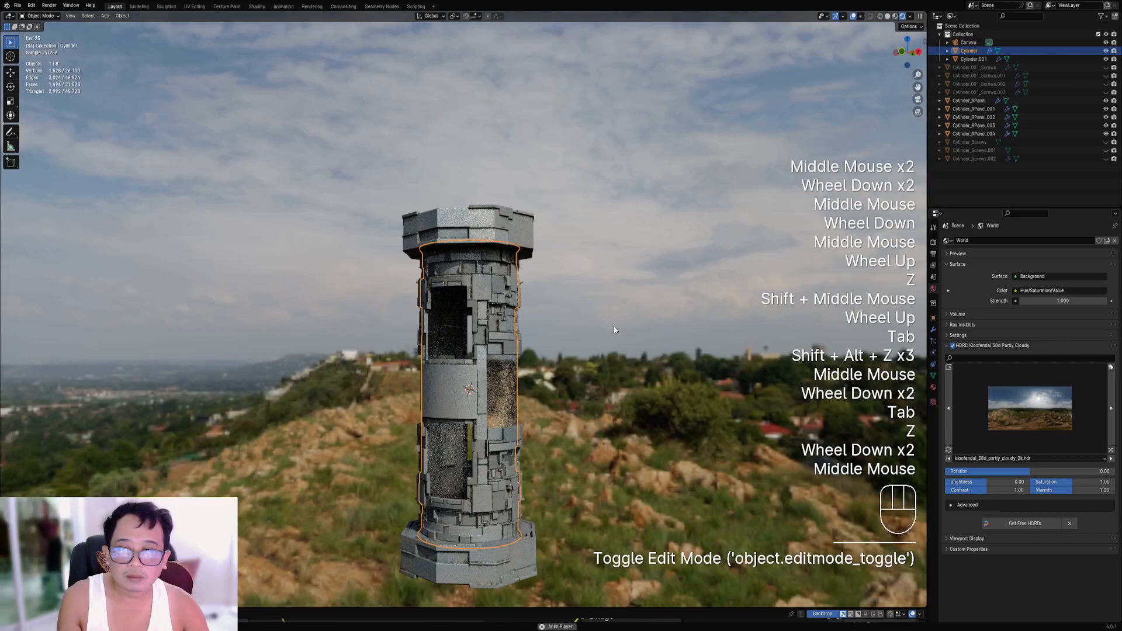
Hide the overlays, return the viewport to Solid shading and save the file.
key(shift+alt+z)
mouse_move(577, 378)
shift+middle_down()
mouse_move(568, 328)
mouse_move(540, 356)
mouse_move(546, 347)
shift+middle_up()
key(z)
key(ctrl+s)
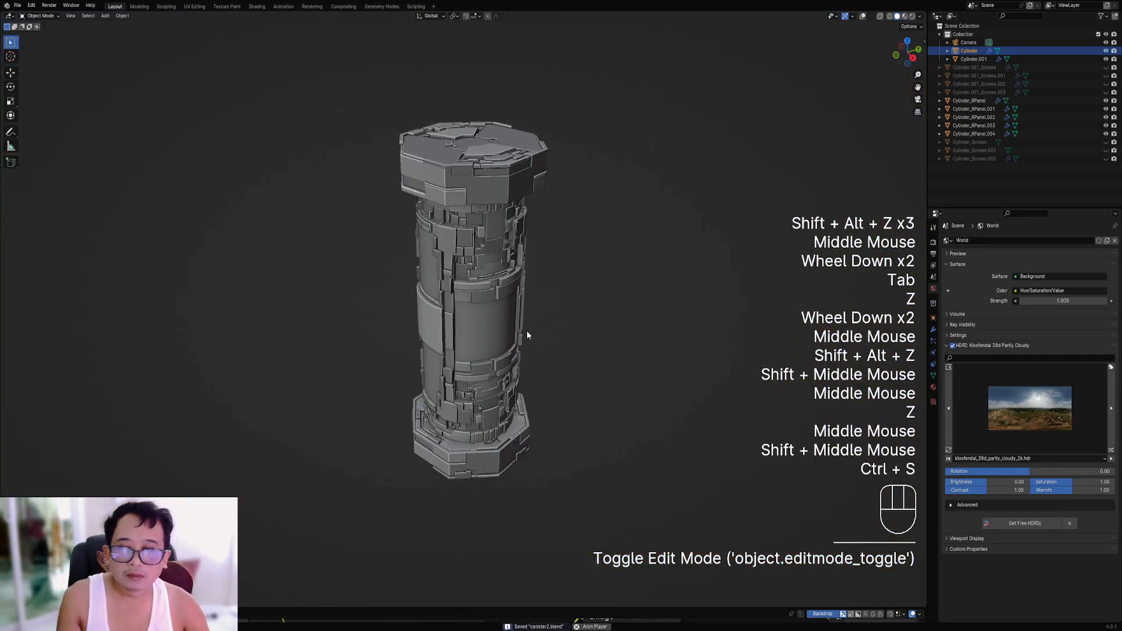
Show the overlays again, add a plane mesh and move it down along Z to the pillar's base.
key(shift+alt+z)
key(shift+a)
mouse_move(544, 288)
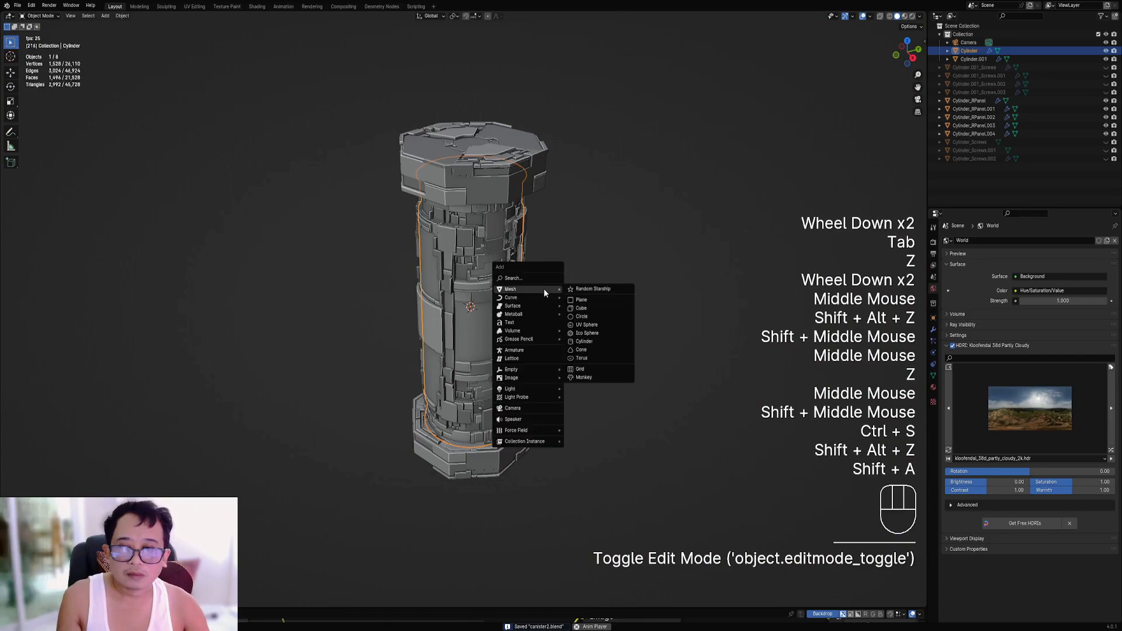
click(582, 302)
shift+middle_drag(582, 312, 546, 331)
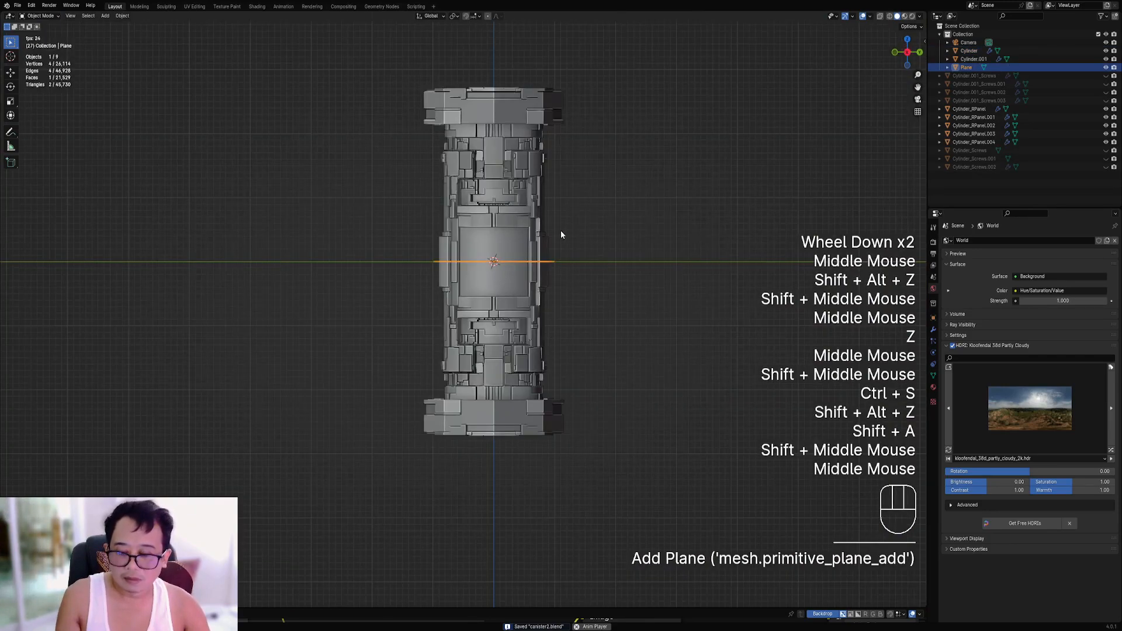
key(g)
key(z)
click(553, 403)
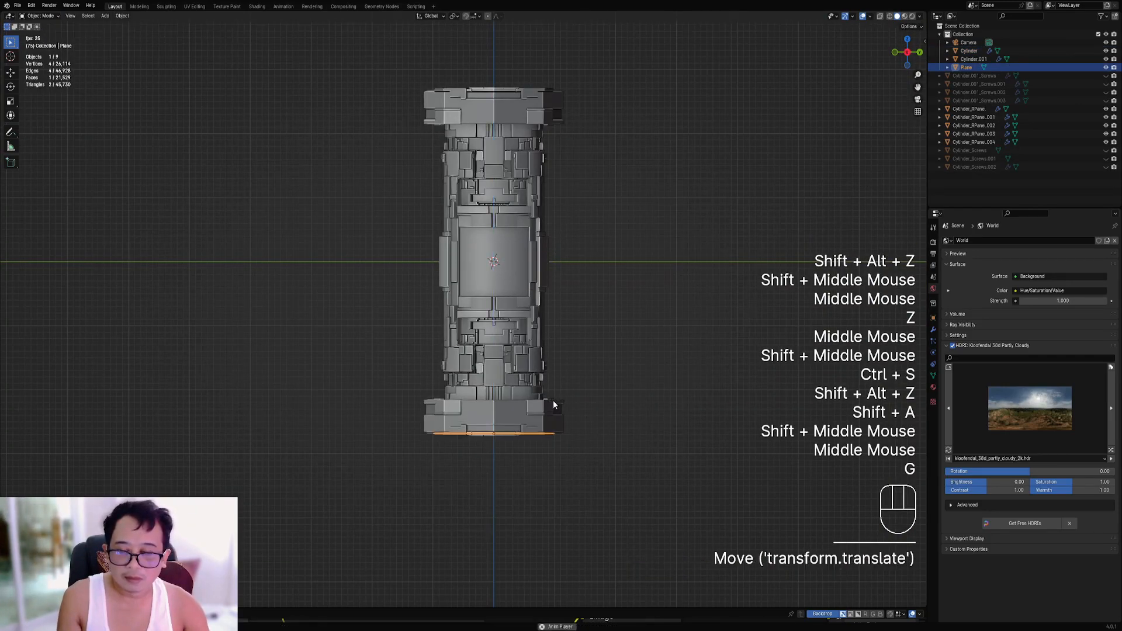
Scale the plane up in Edit Mode into a large ground surface around the pillar, then return to Object Mode.
key(Tab)
scroll(553, 404, down, 1)
middle_drag(553, 404, 526, 329)
key(s)
click(670, 296)
key(s)
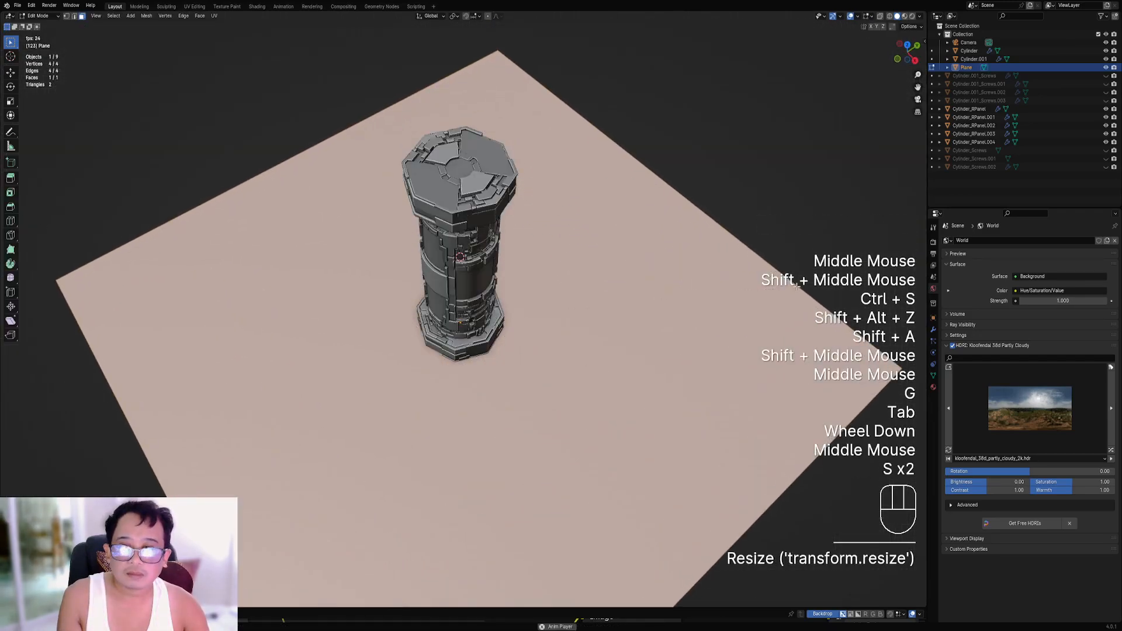
click(571, 279)
key(Tab)
Assign a material to the ground plane with Creative Flow's Assign Material.
key(shift+ctrl+x)
mouse_move(577, 331)
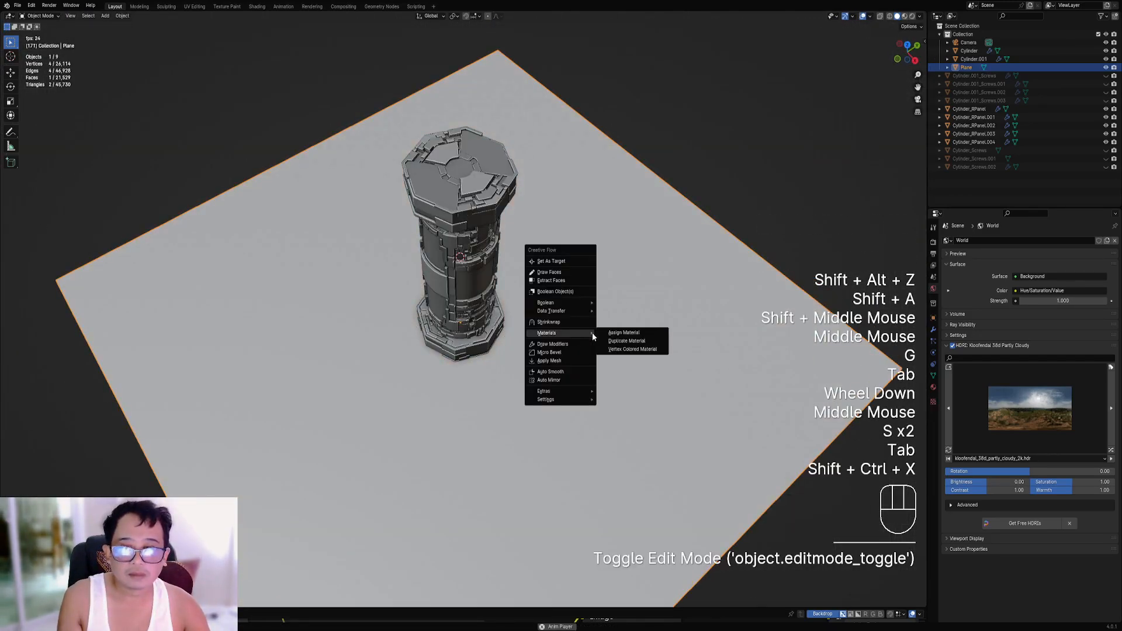
click(649, 333)
click(643, 347)
click(627, 359)
click(619, 359)
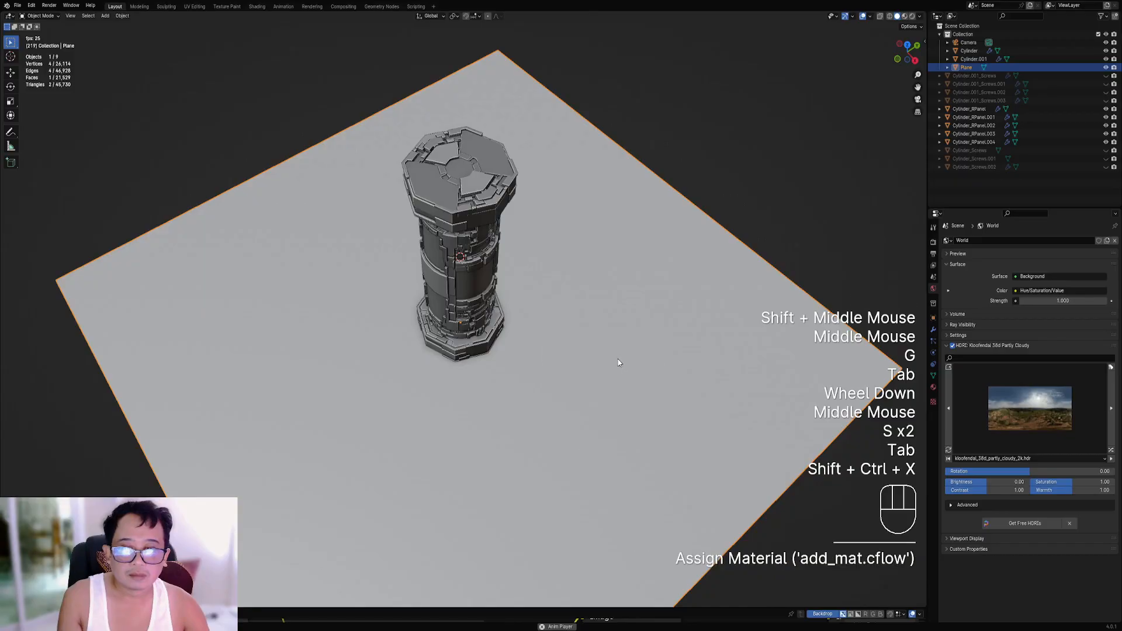
Switch to Rendered shading and scale the ground plane up about 2.9 times.
key(z)
click(611, 332)
middle_drag(611, 332, 567, 325)
scroll(566, 326, up, 2)
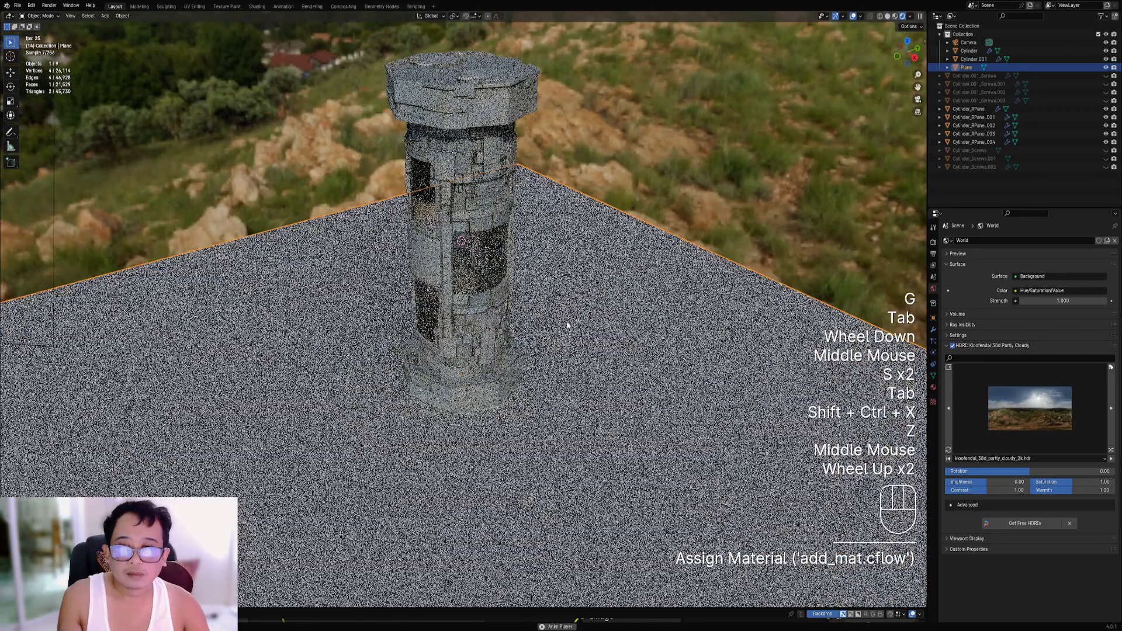
right_click(567, 325)
key(s)
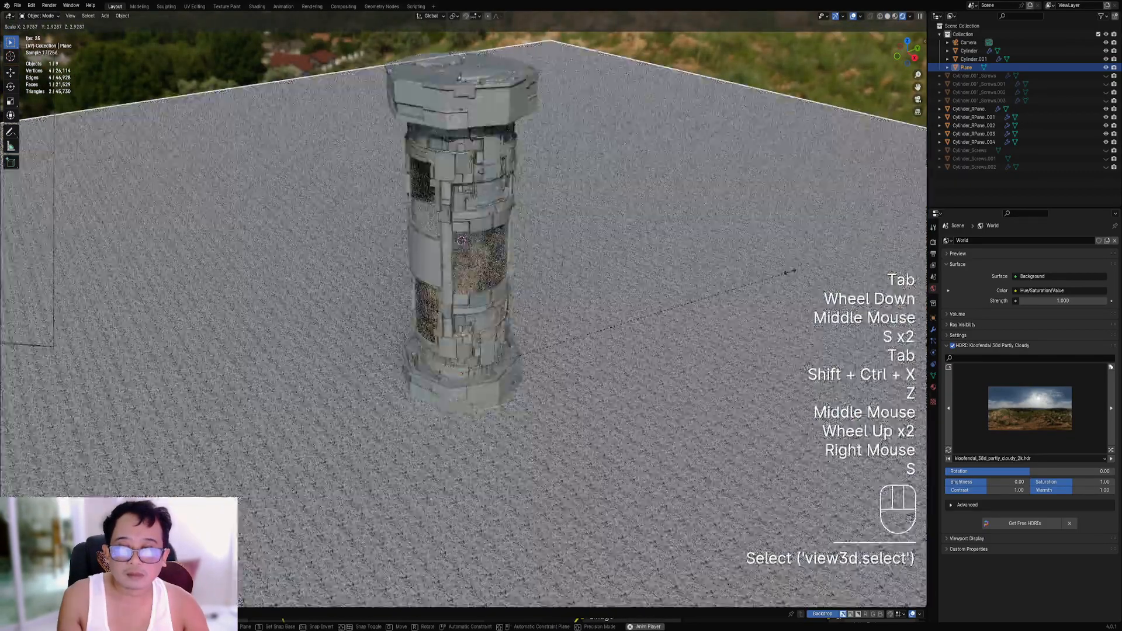
Scale the floor plane up further so it extends far beyond the canister.
click(792, 275)
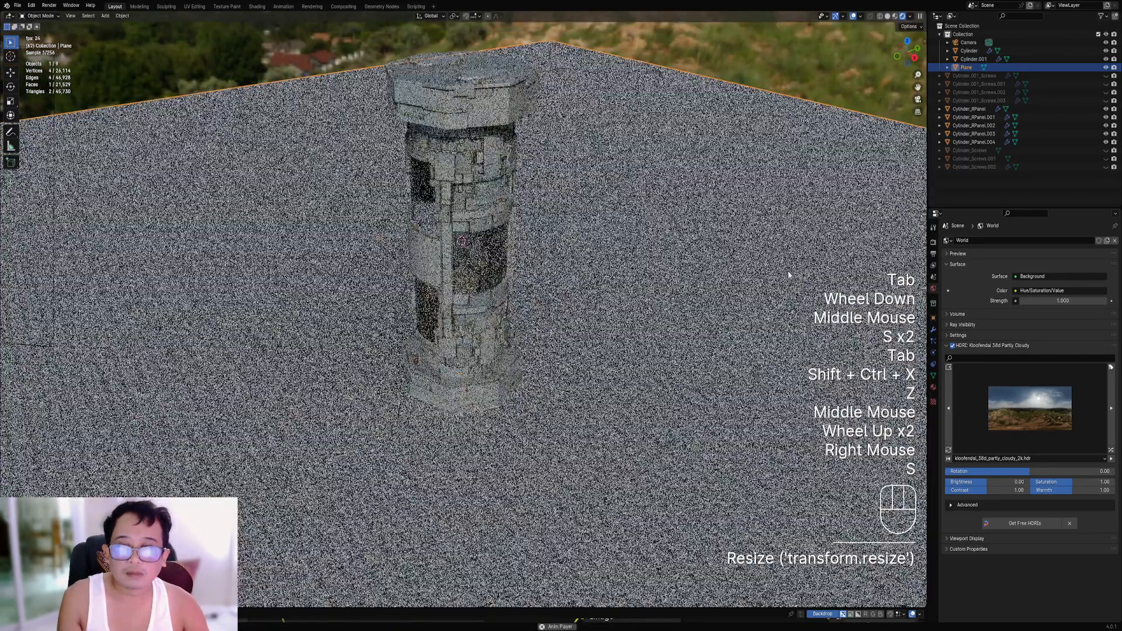
key(s)
click(694, 313)
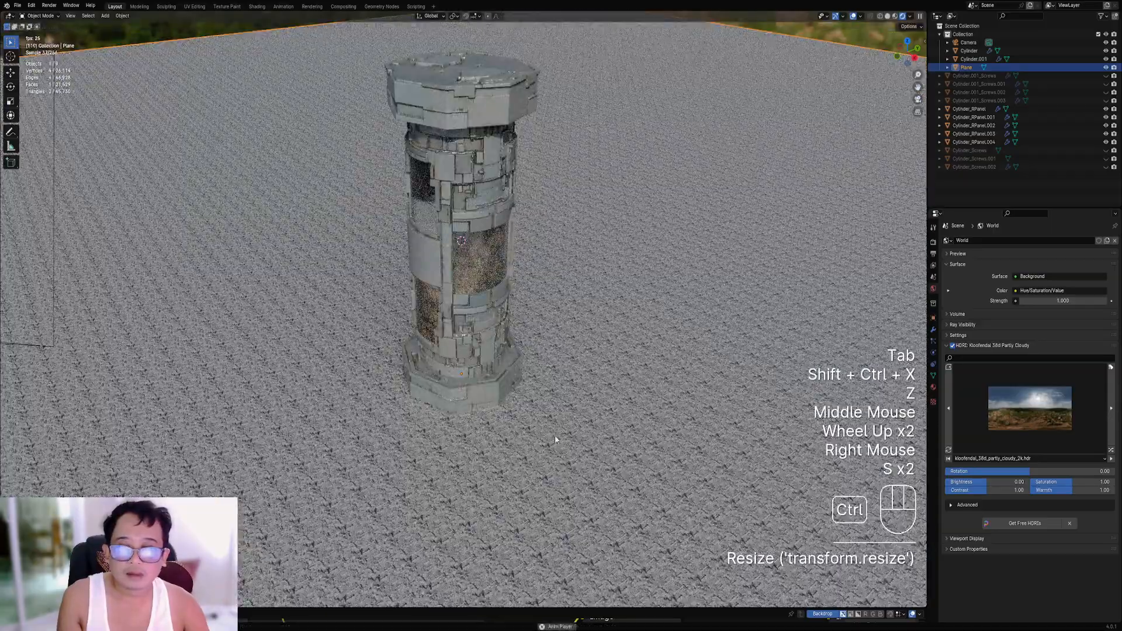
Enlarge the lower editor area, switch it to the Shader Editor and frame the floor material's whole node tree.
drag(544, 608, 545, 354)
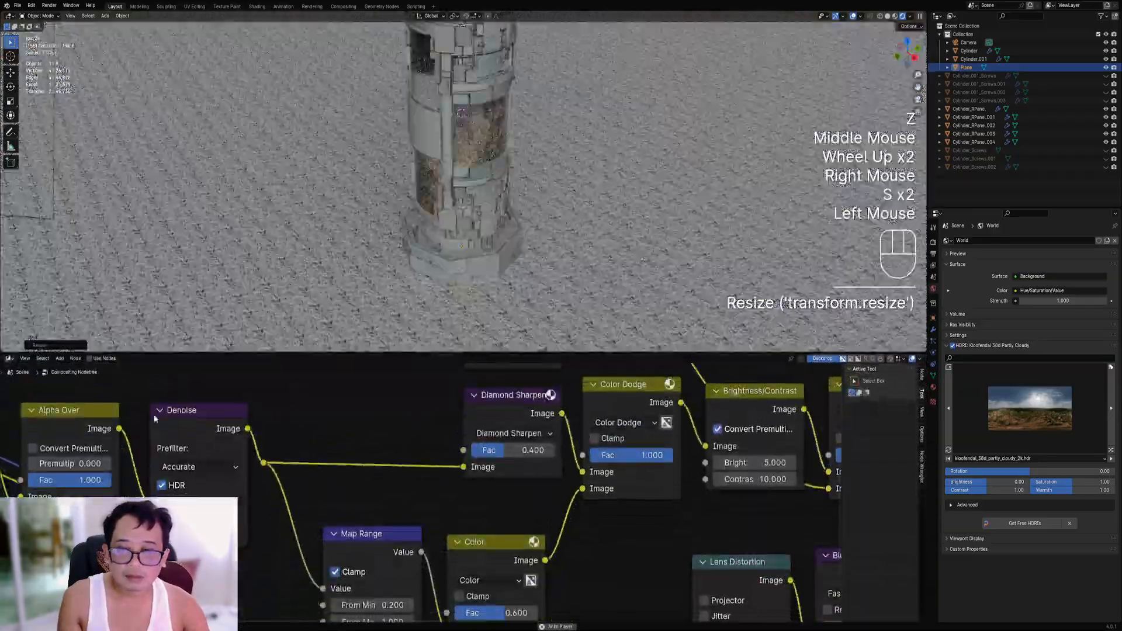
click(11, 359)
click(30, 432)
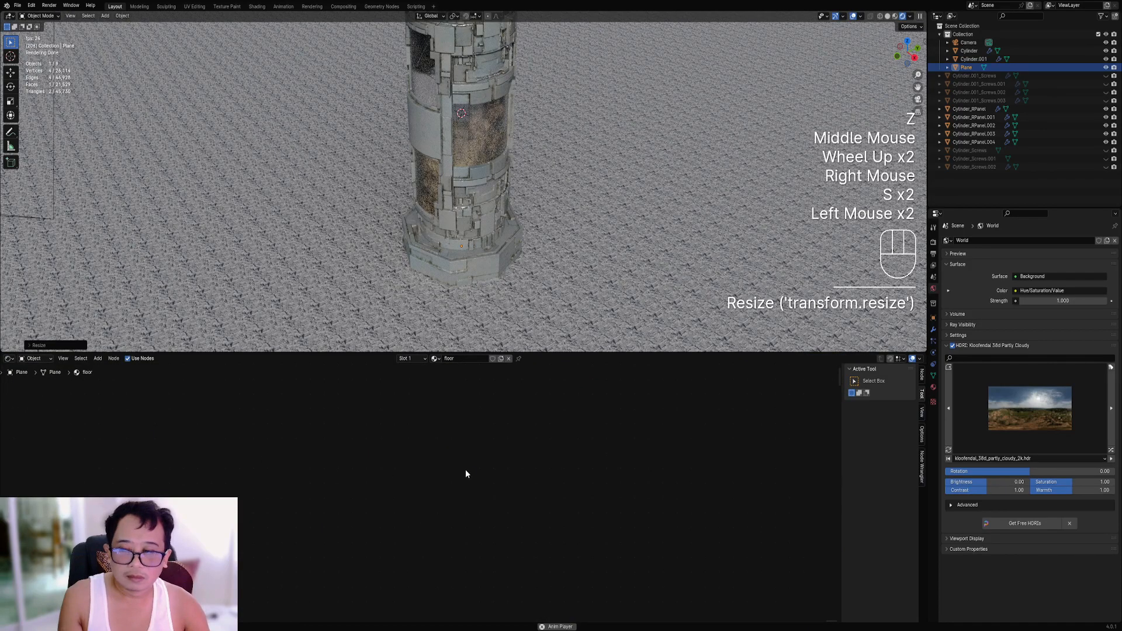
scroll(434, 448, down, 2)
key(a)
key(KP_Decimal)
scroll(427, 447, up, 2)
key(alt+a)
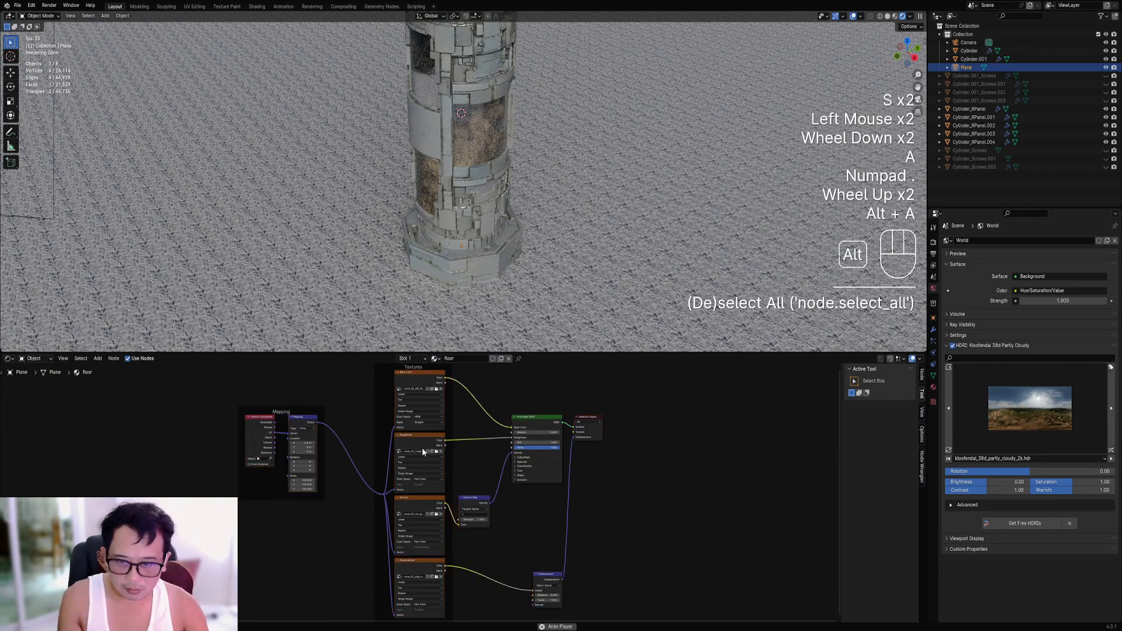
Delete the mapping, texture, normal map and displacement nodes from the floor material, keeping the Principled BSDF and output.
scroll(422, 448, down, 3)
key(c)
mouse_move(351, 462)
mouse_down()
mouse_move(389, 468)
mouse_move(455, 557)
mouse_up()
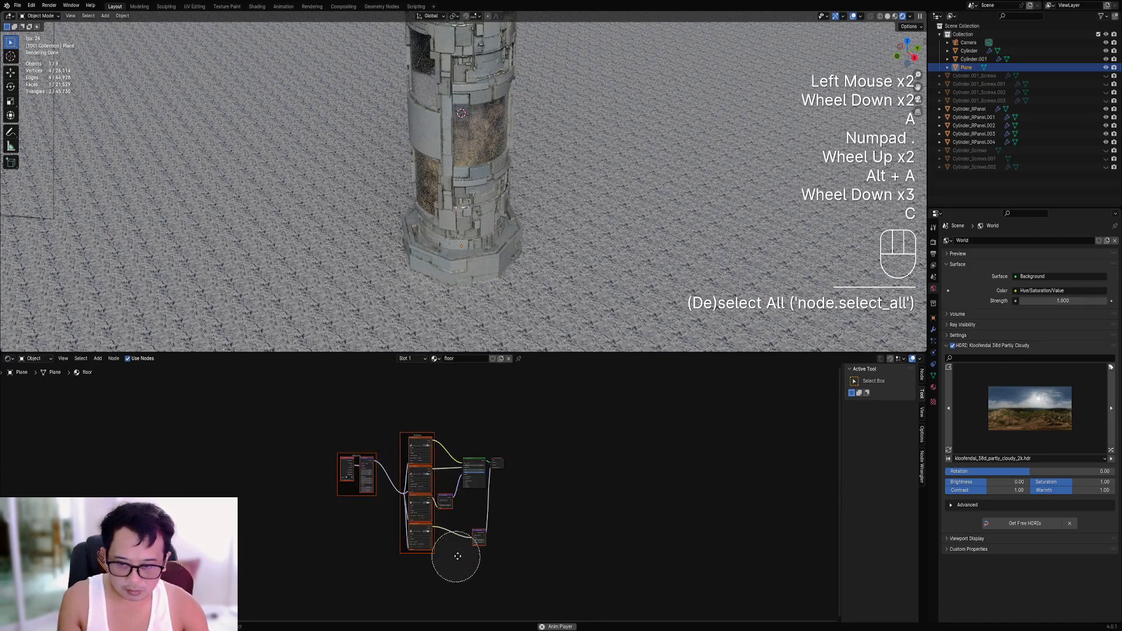
key(ctrl+x)
Darken the base color of the floor material's Principled BSDF to a dark grey.
middle_drag(489, 506, 500, 515)
scroll(501, 514, up, 3)
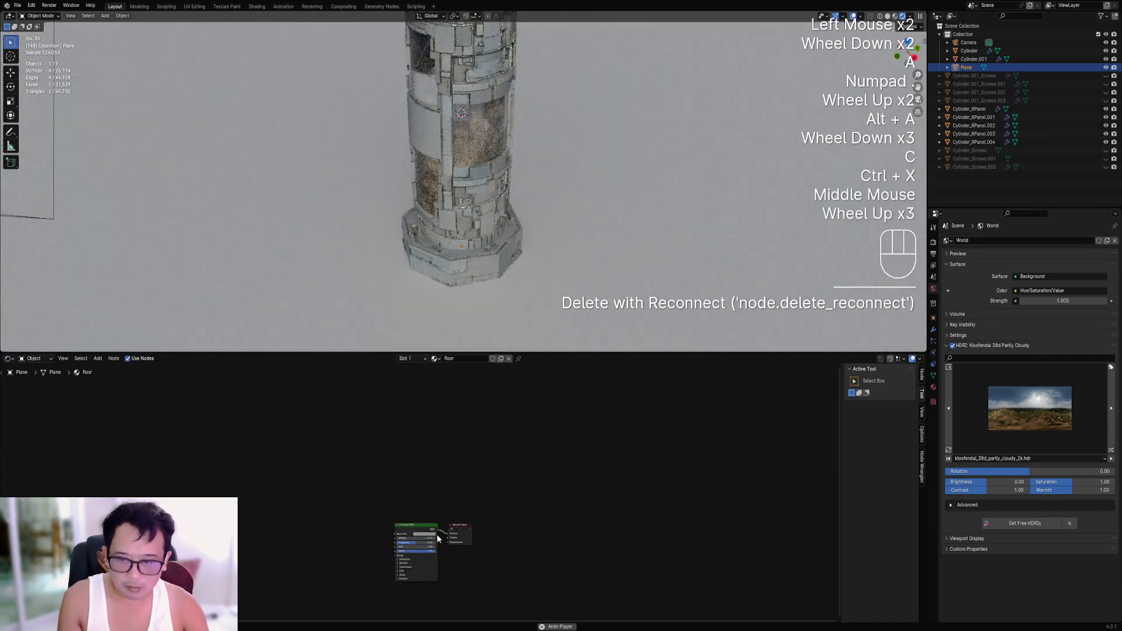
click(435, 537)
click(449, 497)
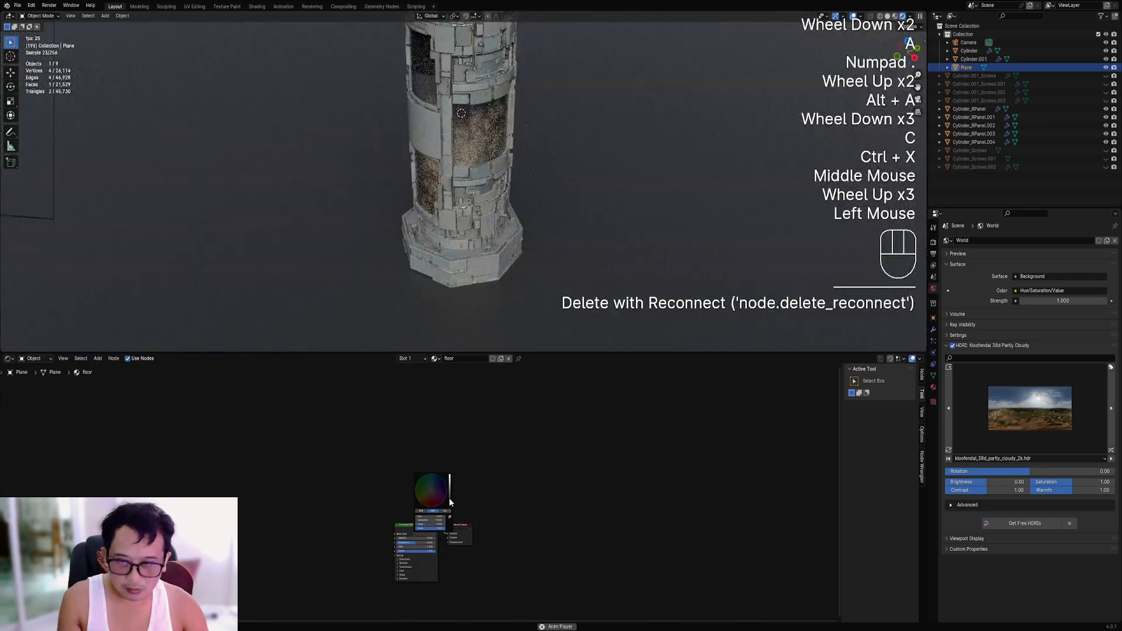
Turn off the overlays in a maximized 3D viewport and hide the floor plane.
scroll(549, 237, down, 2)
middle_drag(539, 338, 557, 254)
key(shift+alt+z)
key(ctrl+space)
scroll(564, 270, up, 2)
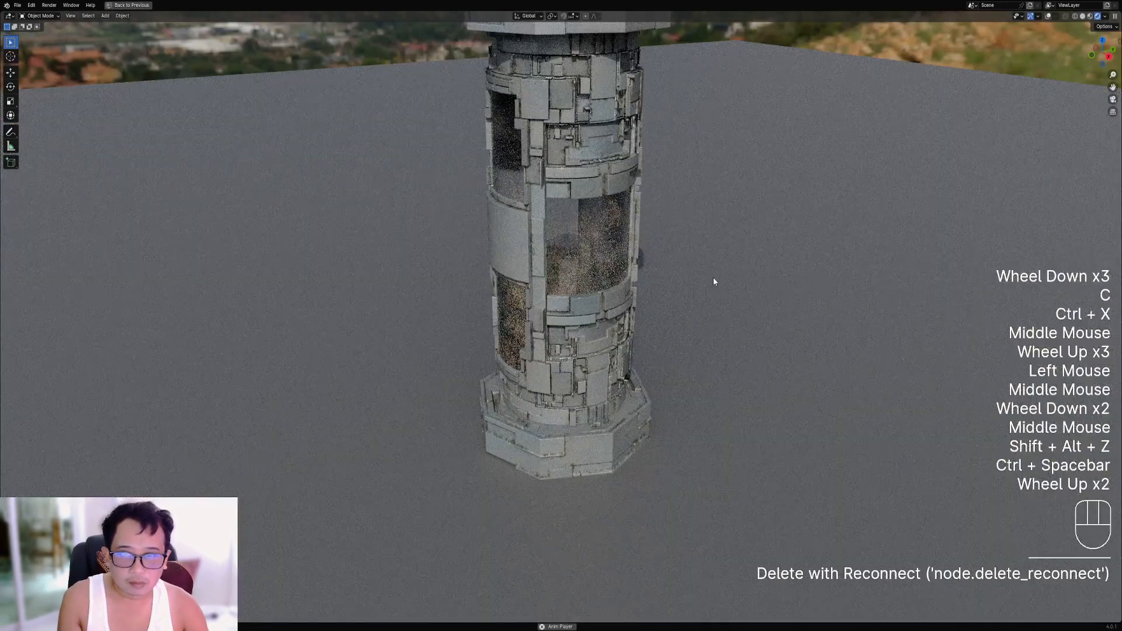
right_click(720, 280)
key(h)
Switch the viewport to solid shading, save the file and restore the multi-editor layout.
middle_drag(717, 297, 620, 380)
scroll(613, 385, up, 4)
scroll(648, 352, down, 1)
scroll(648, 352, down, 3)
mouse_move(619, 380)
shift+middle_down()
mouse_move(627, 387)
mouse_move(622, 367)
shift+middle_up()
key(z)
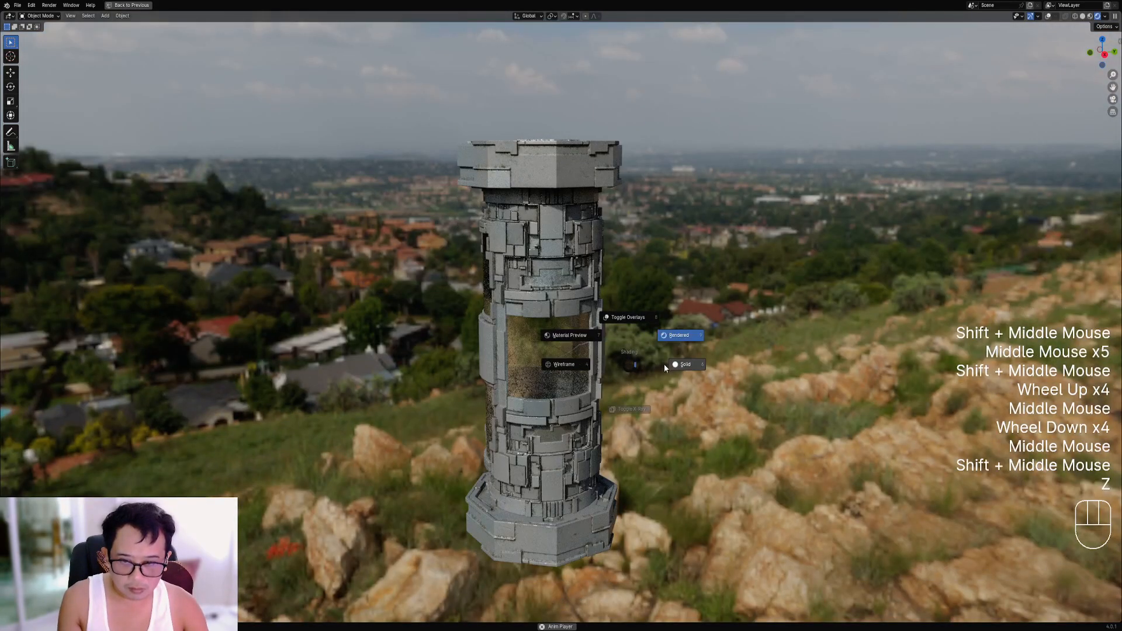
click(681, 365)
key(ctrl+s)
key(ctrl+space)
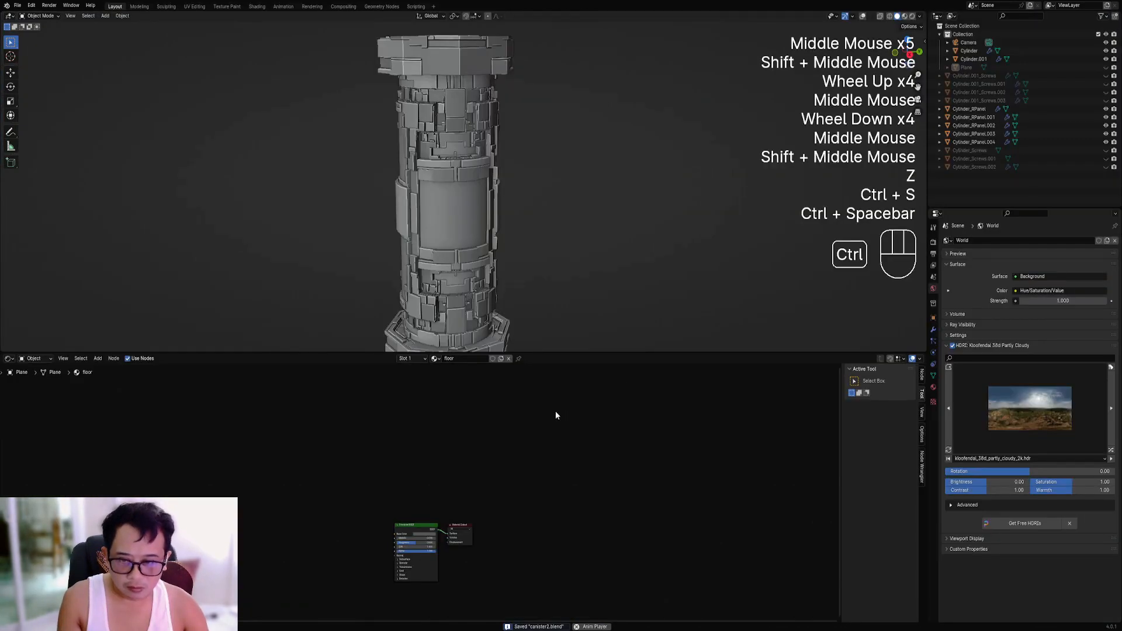
Select the inner cylinder to review its glass material nodes, and turn the viewport overlays back on.
right_click(457, 304)
key(ctrl+space)
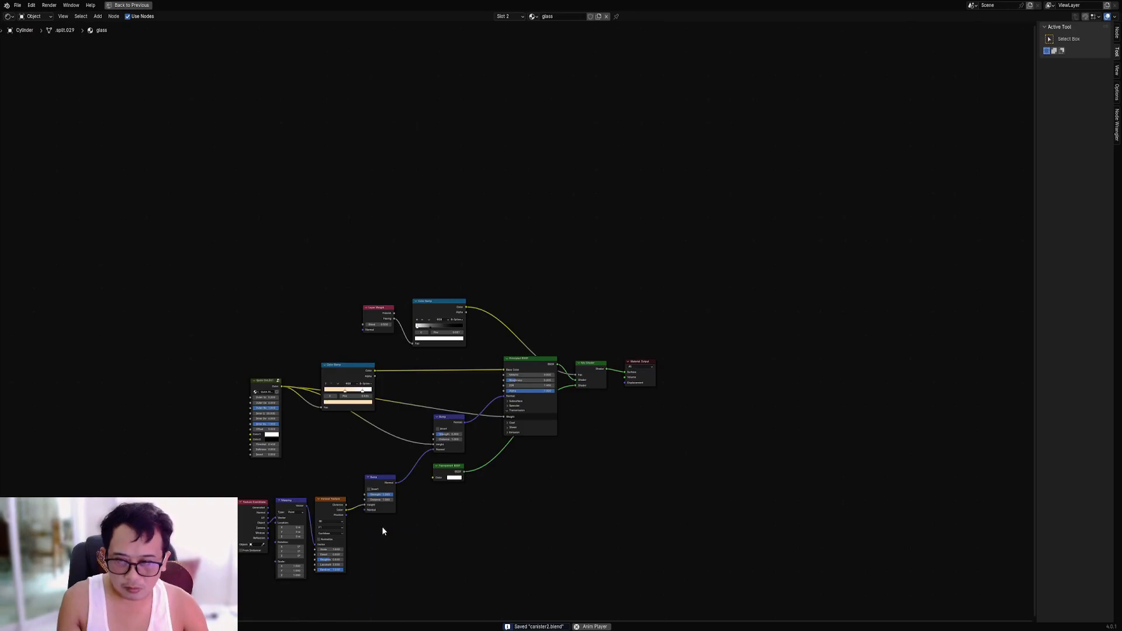
key(ctrl+space)
right_click(467, 230)
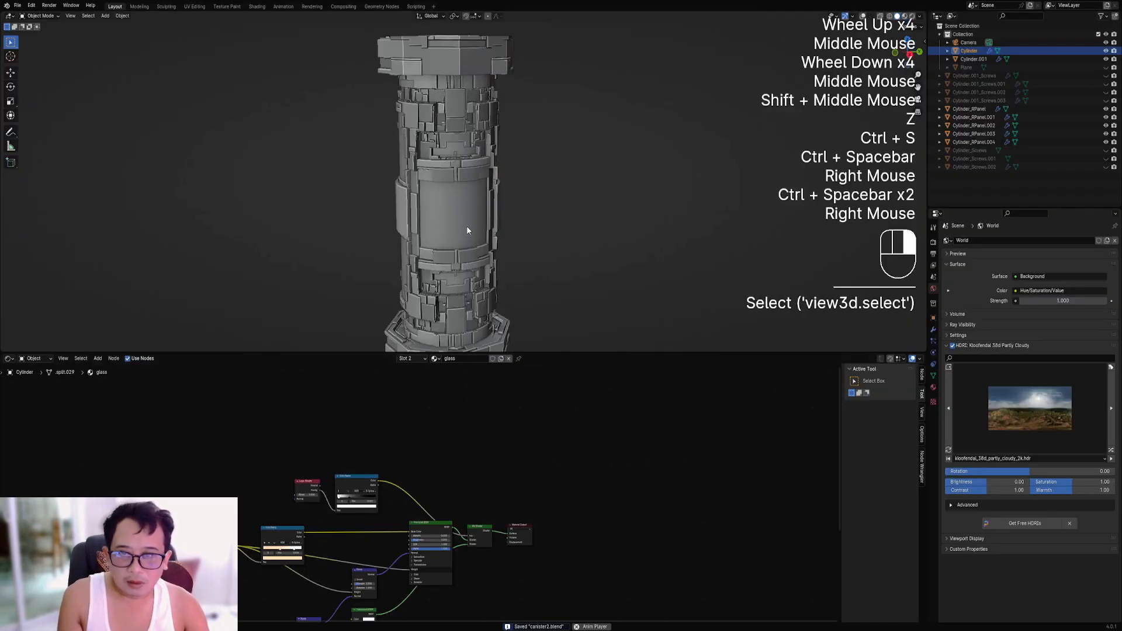
key(shift+alt+z)
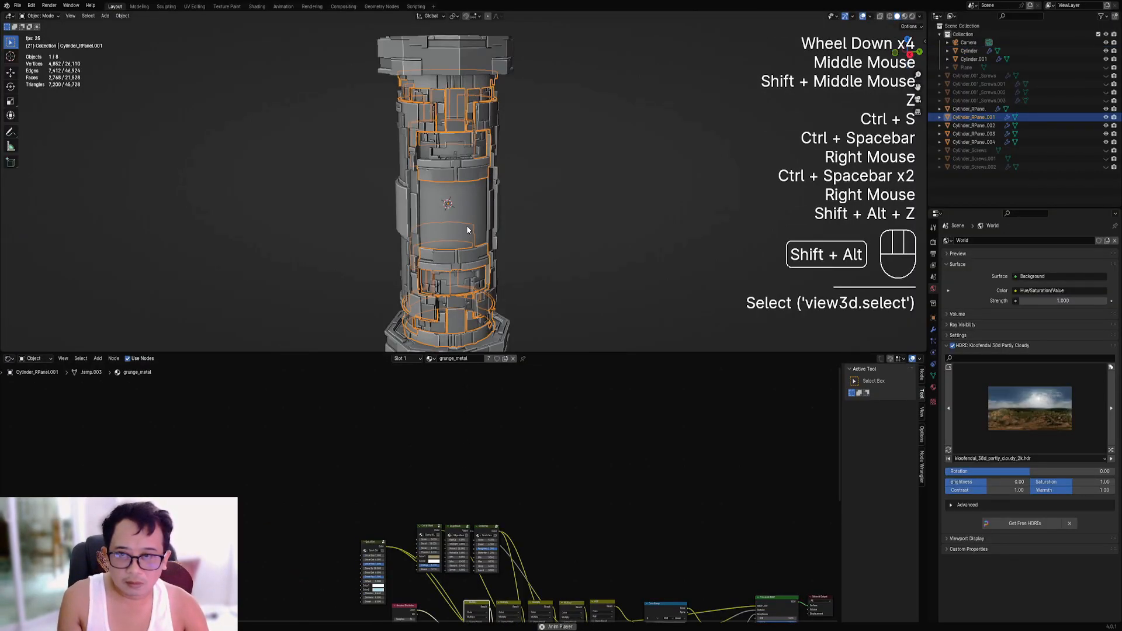
Examine the inner cylinder's faces in edit mode and the shading options of the Random Flow add-on.
key(Tab)
middle_drag(533, 228, 512, 165)
key(Tab)
right_click(512, 165)
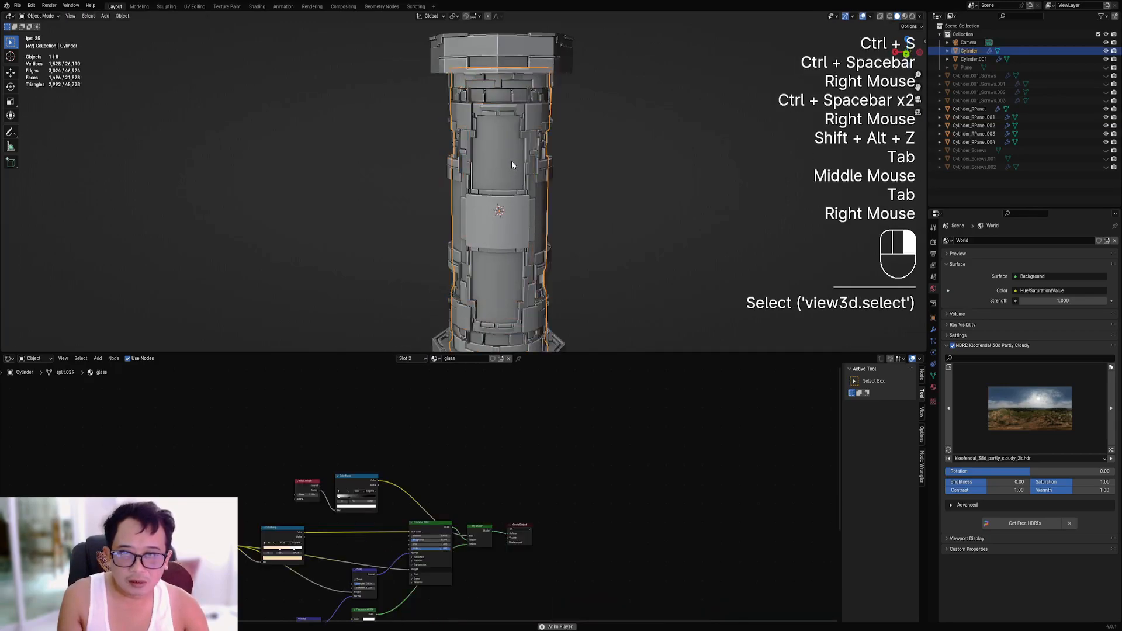
key(Tab)
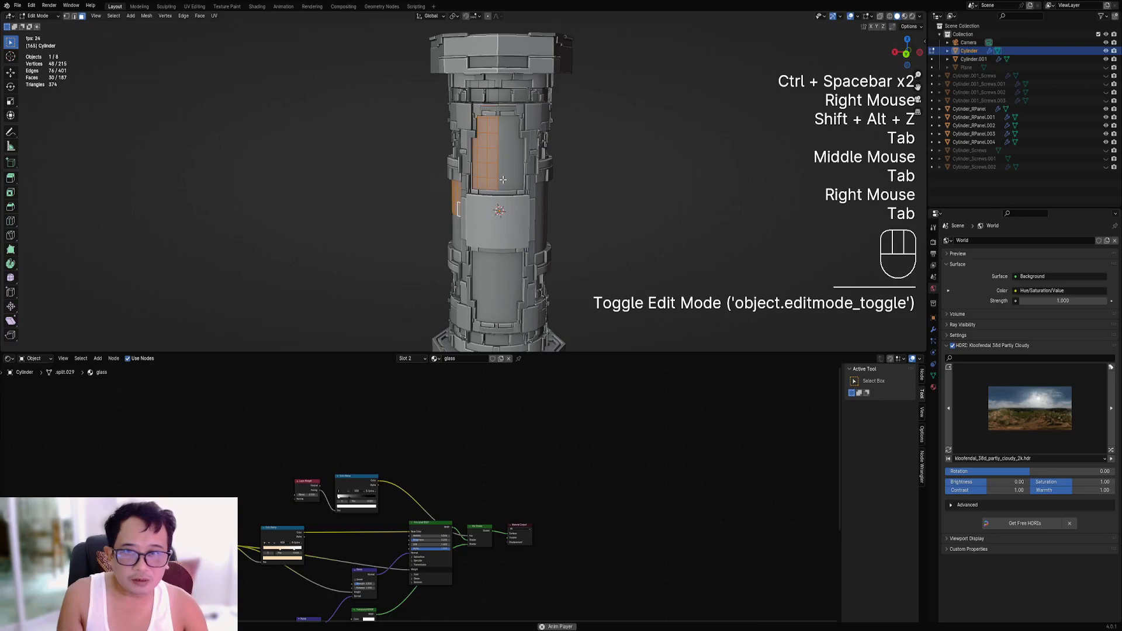
key(shift+q)
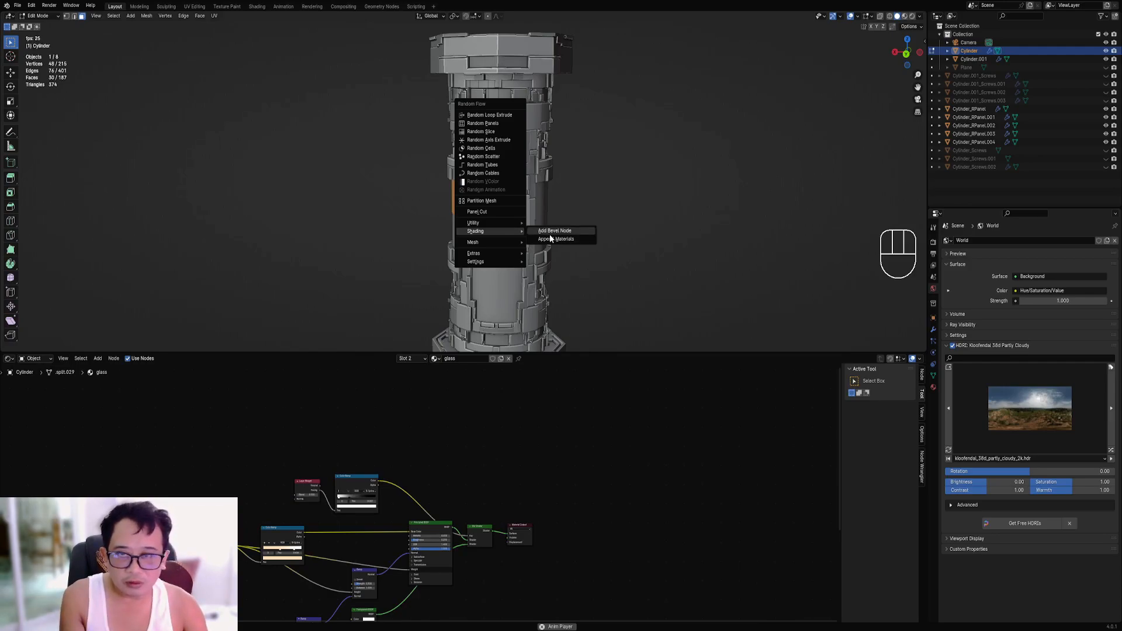
scroll(548, 216, down, 1)
scroll(579, 188, up, 2)
mouse_move(626, 193)
middle_down()
mouse_move(579, 188)
mouse_move(616, 173)
mouse_move(577, 180)
middle_up()
key(Tab)
scroll(559, 191, up, 1)
key(z)
scroll(604, 167, down, 1)
scroll(570, 191, down, 1)
key(z)
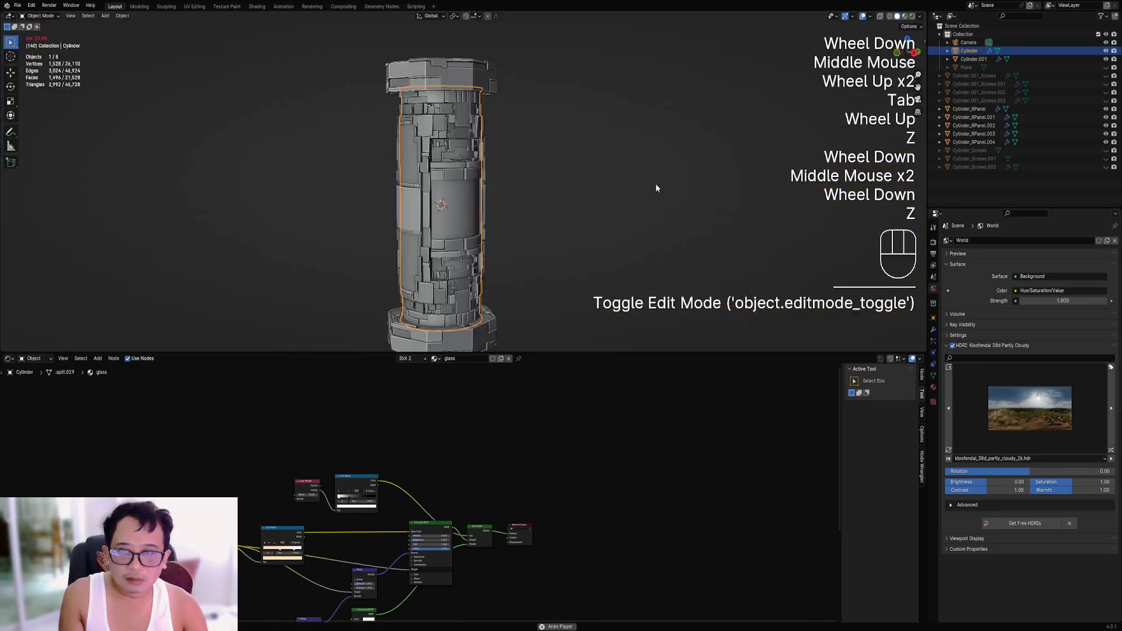
Maximize the 3D viewport and hide the large outer panel object and the inner cylinder.
key(ctrl+space)
scroll(651, 257, up, 2)
shift+middle_drag(651, 256, 598, 319)
right_click(585, 322)
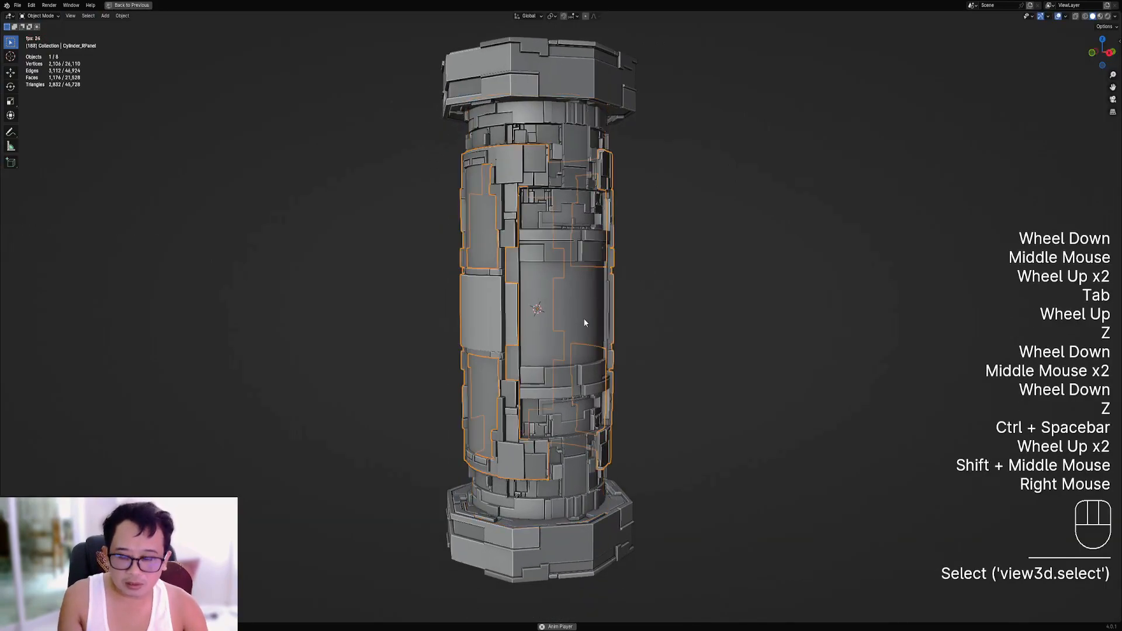
key(h)
right_click(590, 321)
key(h)
middle_drag(488, 309, 630, 308)
key(shift+a)
mouse_move(630, 308)
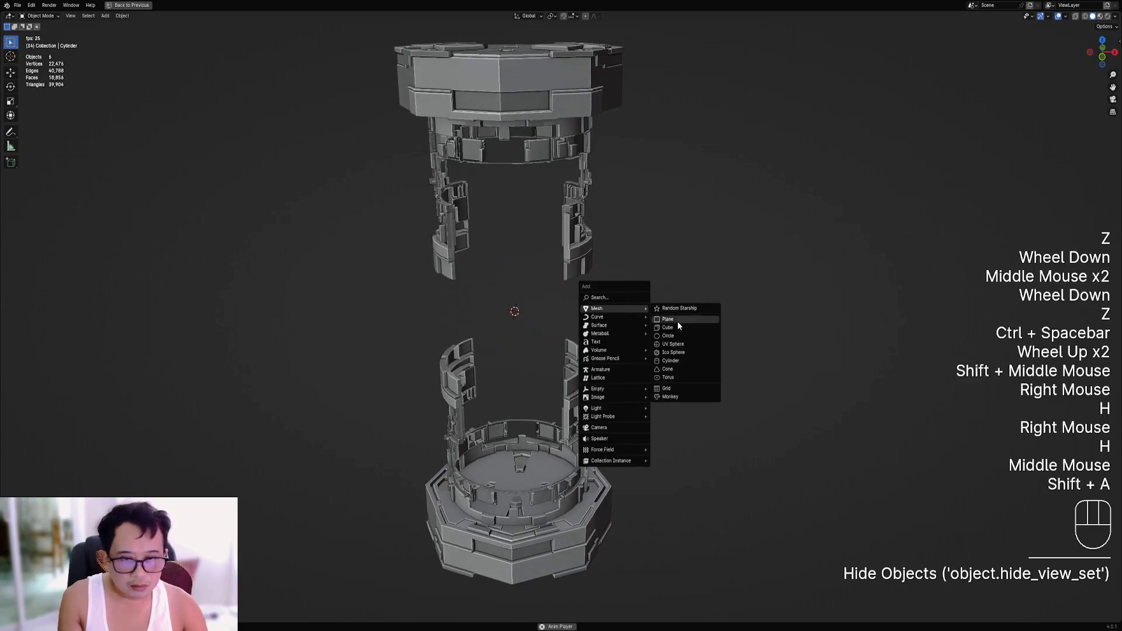
click(687, 363)
key(Tab)
key(Tab)
key(x)
Add a mesh cylinder with 32 vertices at the center of the canister.
key(shift+a)
mouse_move(671, 351)
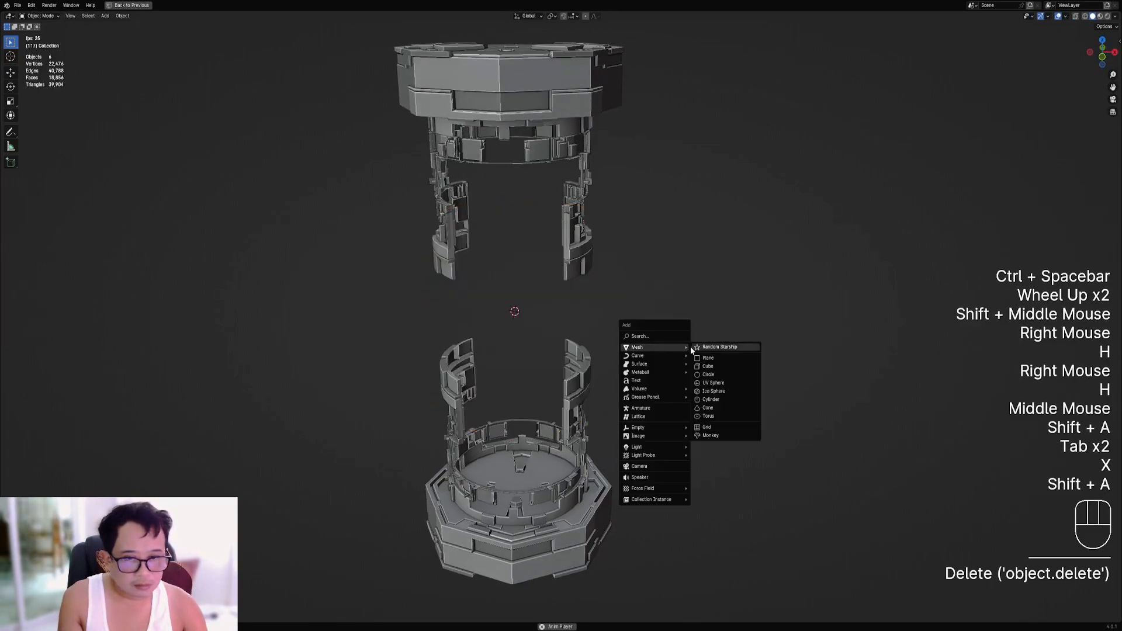
click(703, 399)
key(F9)
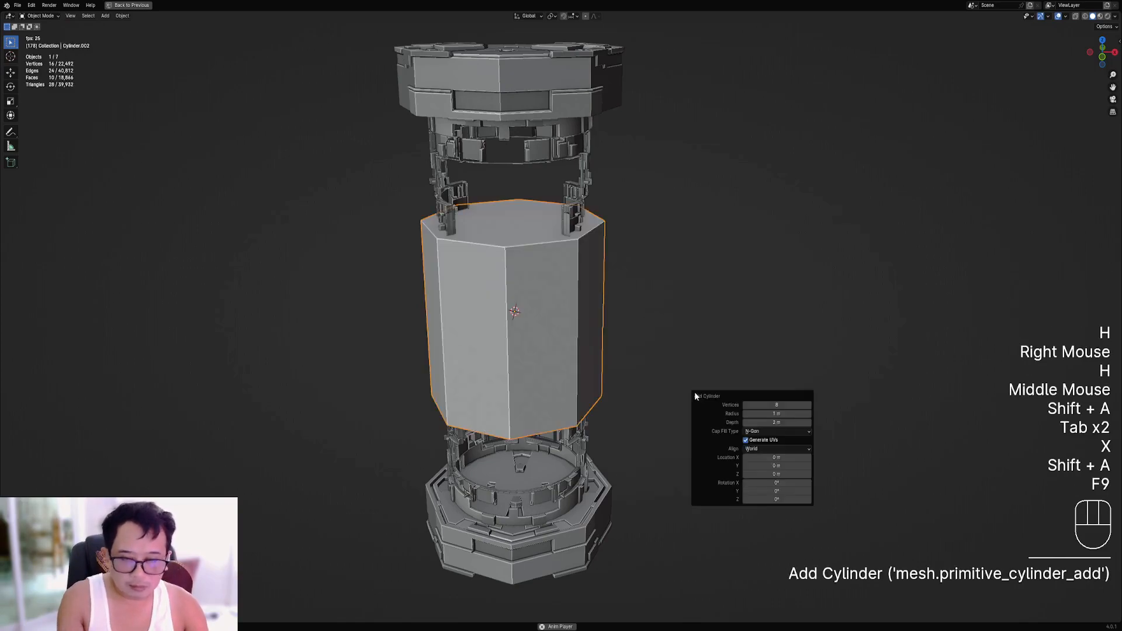
text(32)
key(Return)
Shrink the cylinder's mesh to about 0.38 of its size and stretch it along Z to span between the canister's caps.
key(Tab)
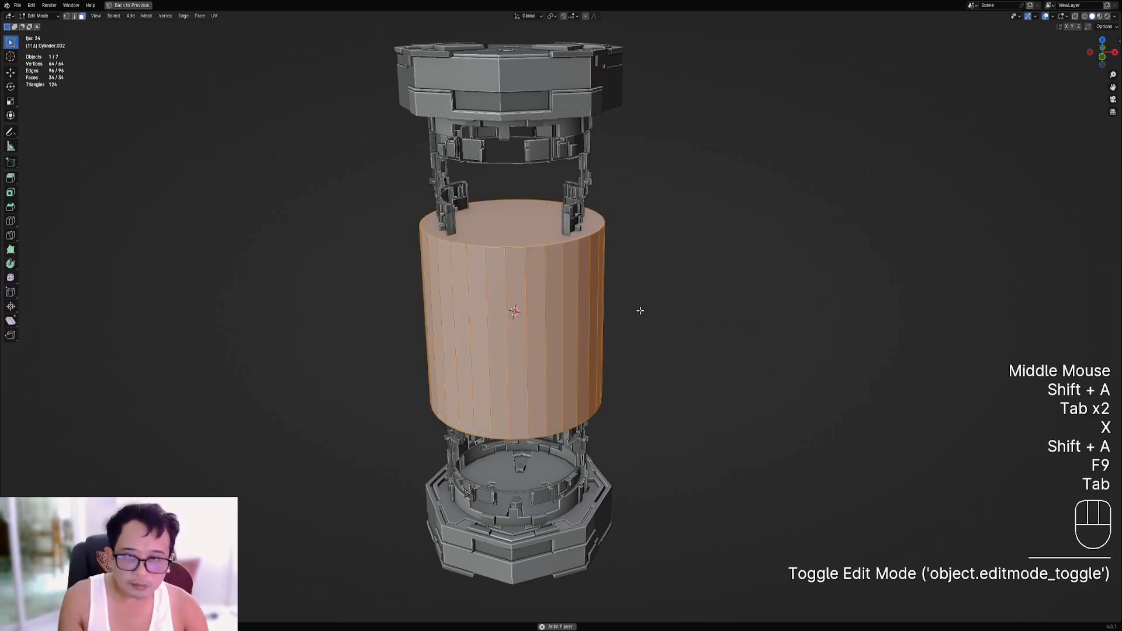
key(a)
key(s)
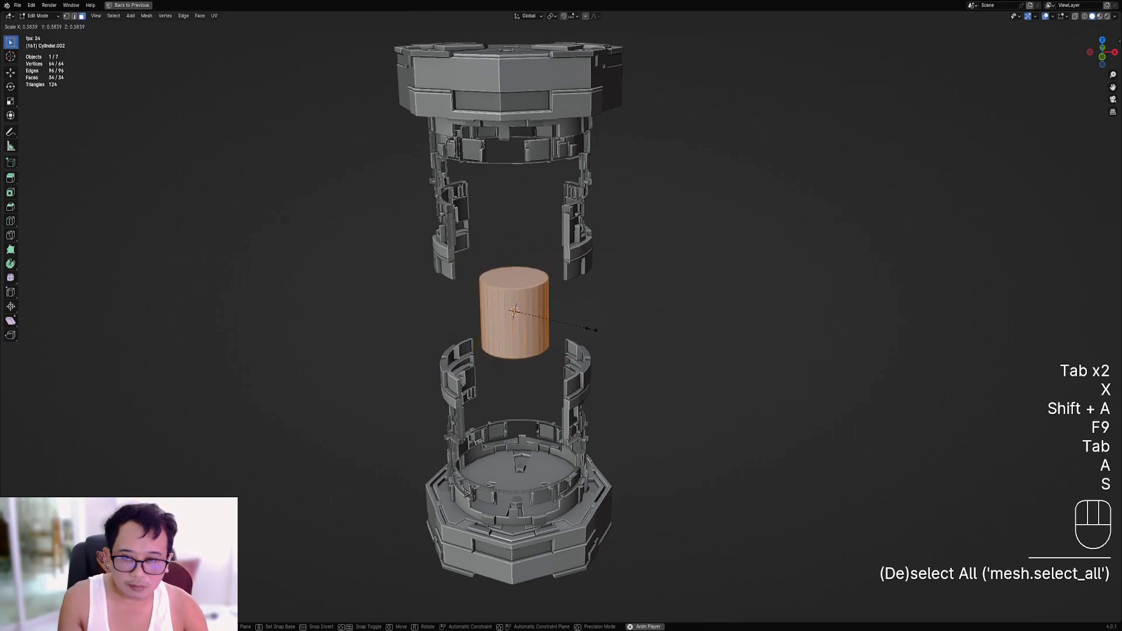
middle_click(679, 376)
key(s)
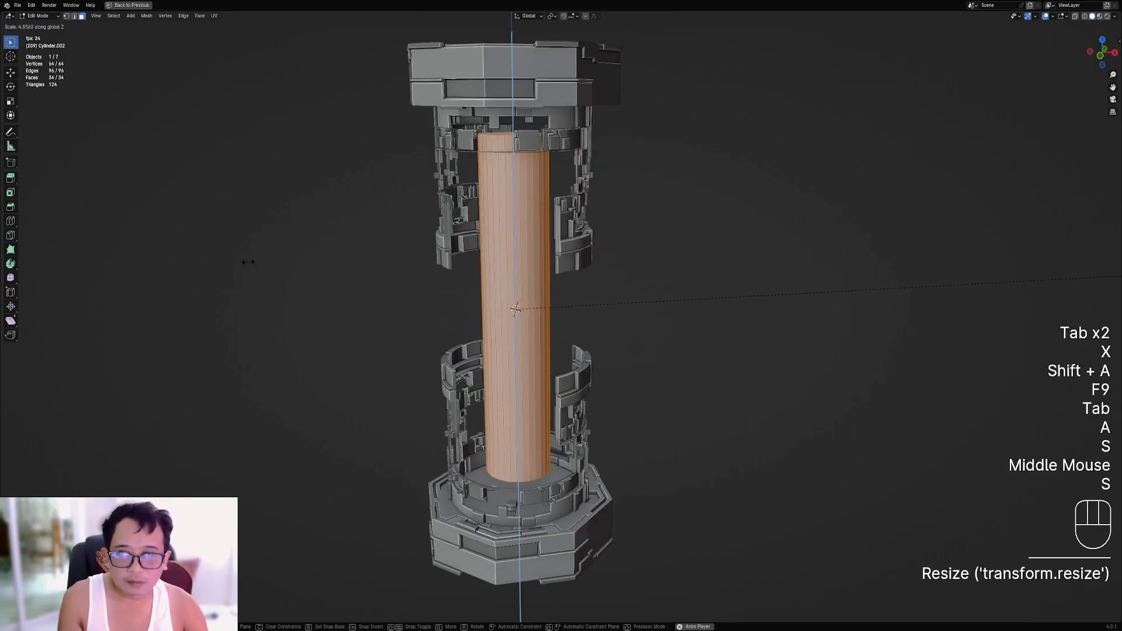
click(370, 225)
Delete the top and bottom cap faces of the core cylinder.
key(shift+z)
middle_drag(756, 105, 751, 211)
key(3)
right_click(501, 201)
middle_drag(606, 283, 609, 157)
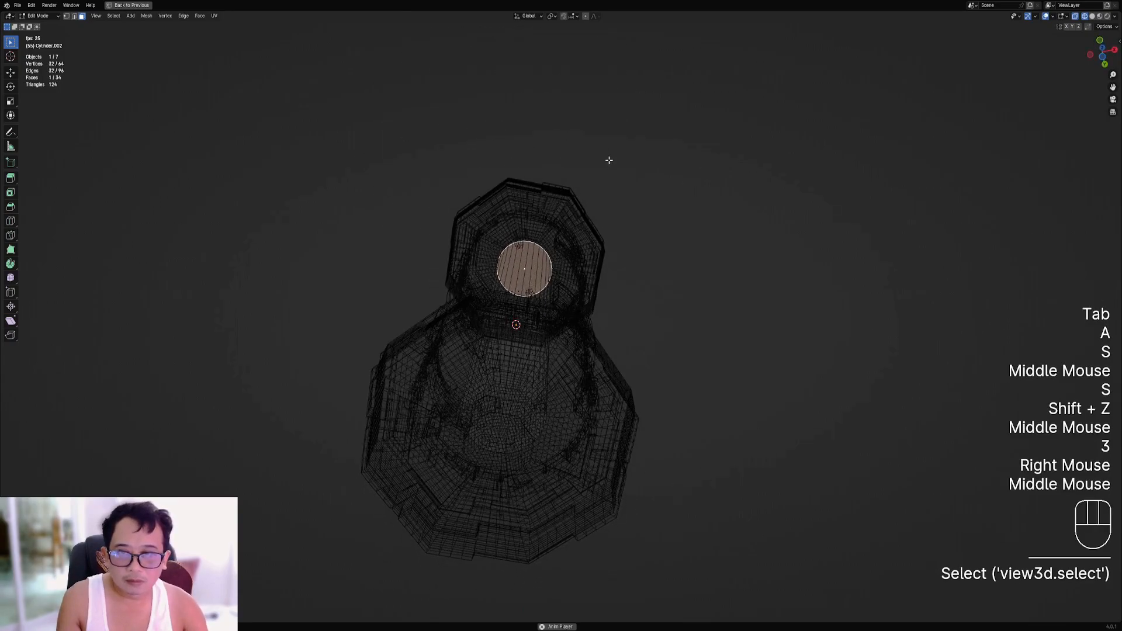
shift+right_click(495, 417)
middle_drag(608, 292, 605, 380)
key(x)
click(605, 388)
key(shift+z)
Divide the core cylinder with many evenly spaced horizontal loop cuts and return to object mode.
middle_drag(599, 303, 597, 330)
key(ctrl+r)
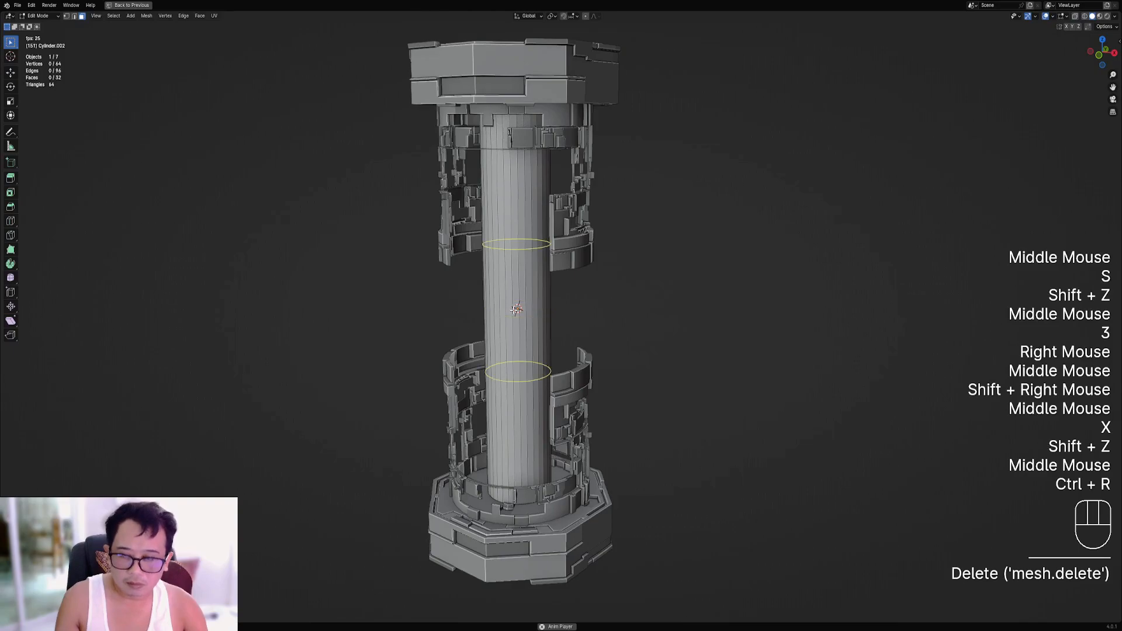
scroll(514, 310, up, 15)
click(514, 305)
alt+middle_drag(651, 313, 540, 415)
key(Tab)
Apply Auto Smooth shading to the core cylinder.
key(shift+ctrl+x)
click(584, 328)
scroll(605, 293, up, 2)
Apply Auto Mirror to the core cylinder on the X, Y and Z axes.
key(shift+ctrl+x)
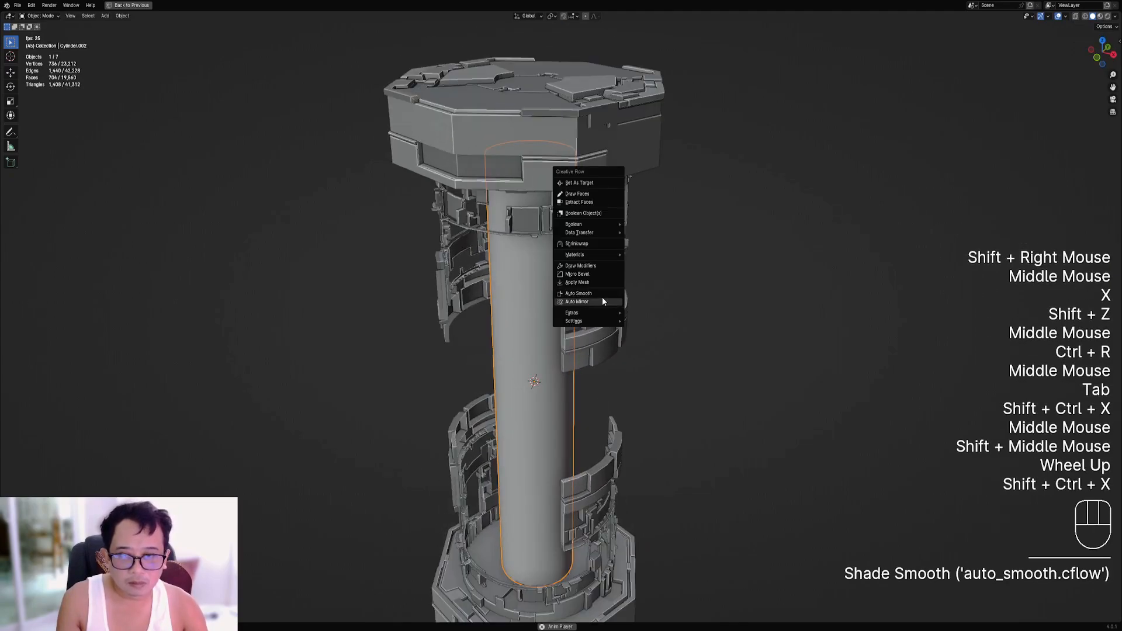
click(602, 297)
click(540, 272)
key(x)
key(y)
key(z)
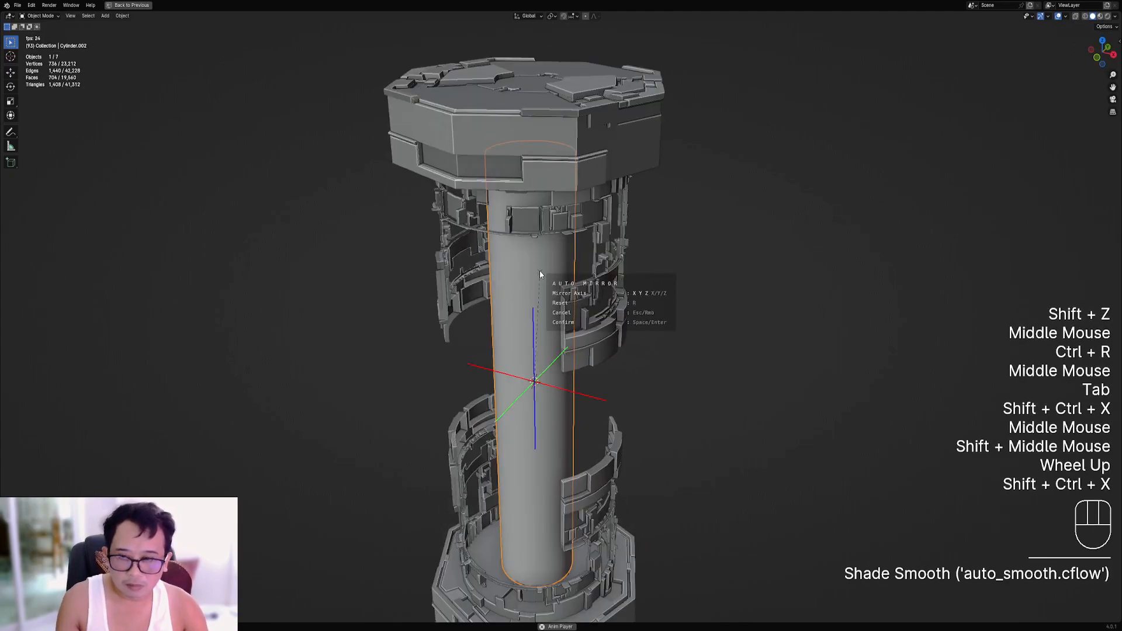
click(539, 272)
Select all of the core cylinder's faces in edit mode, then start Random Panels on it in object mode.
key(Tab)
middle_drag(588, 333, 637, 307)
key(a)
key(Tab)
scroll(612, 298, down, 2)
scroll(637, 307, up, 1)
key(shift+q)
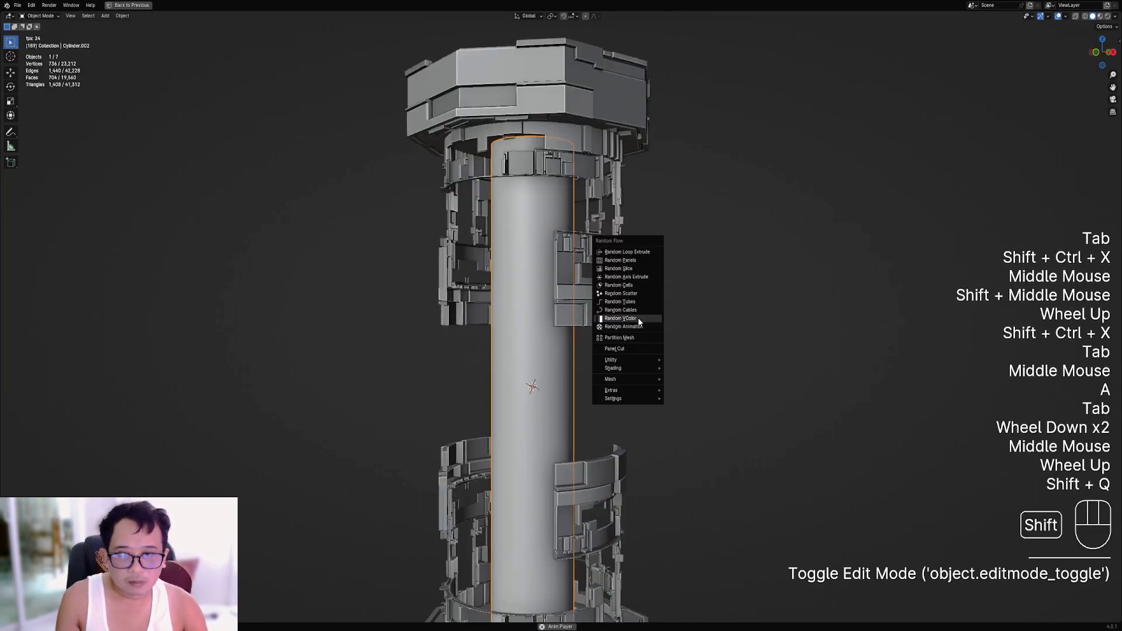
click(634, 265)
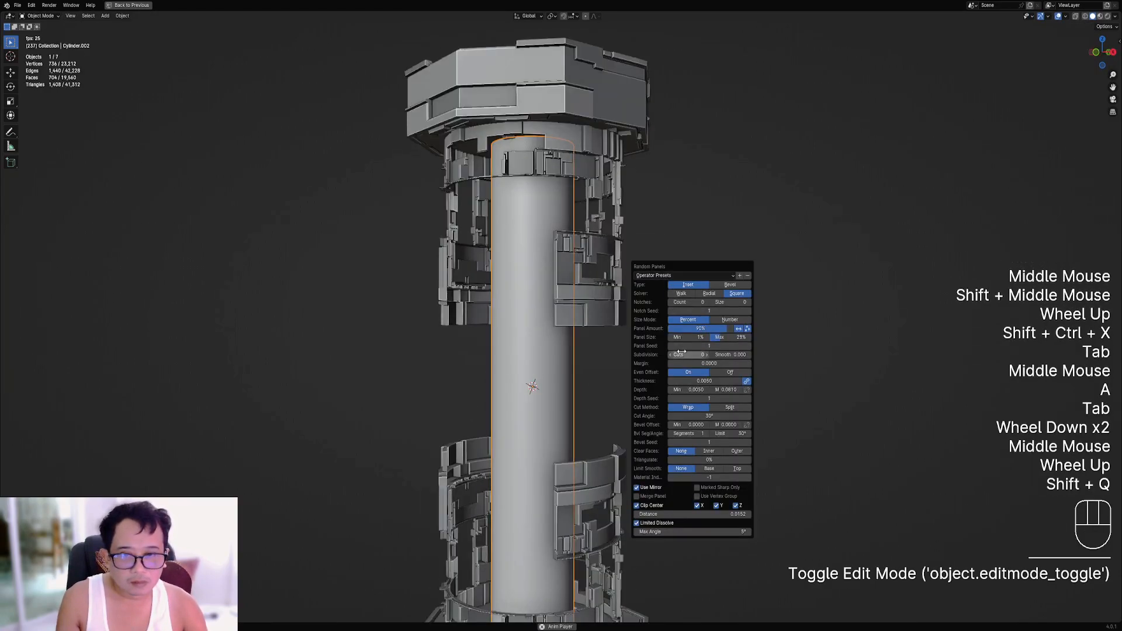
Set the Random Panels subdivision cuts to 1 and the maximum panel size to 2%.
ctrl+scroll(685, 354, up, 1)
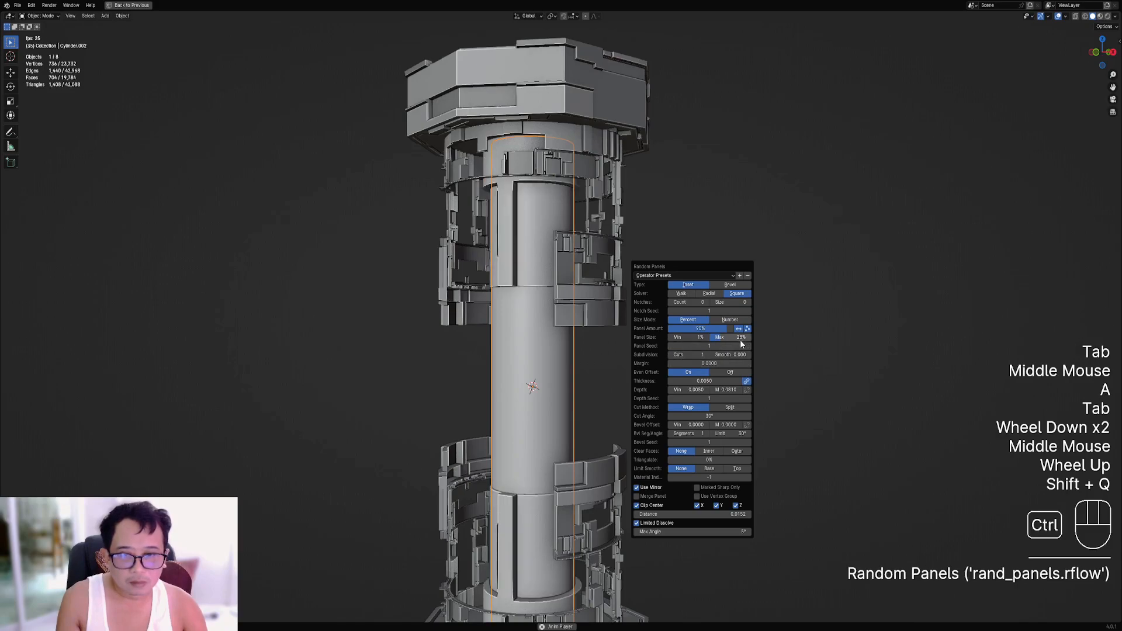
drag(731, 338, 721, 337)
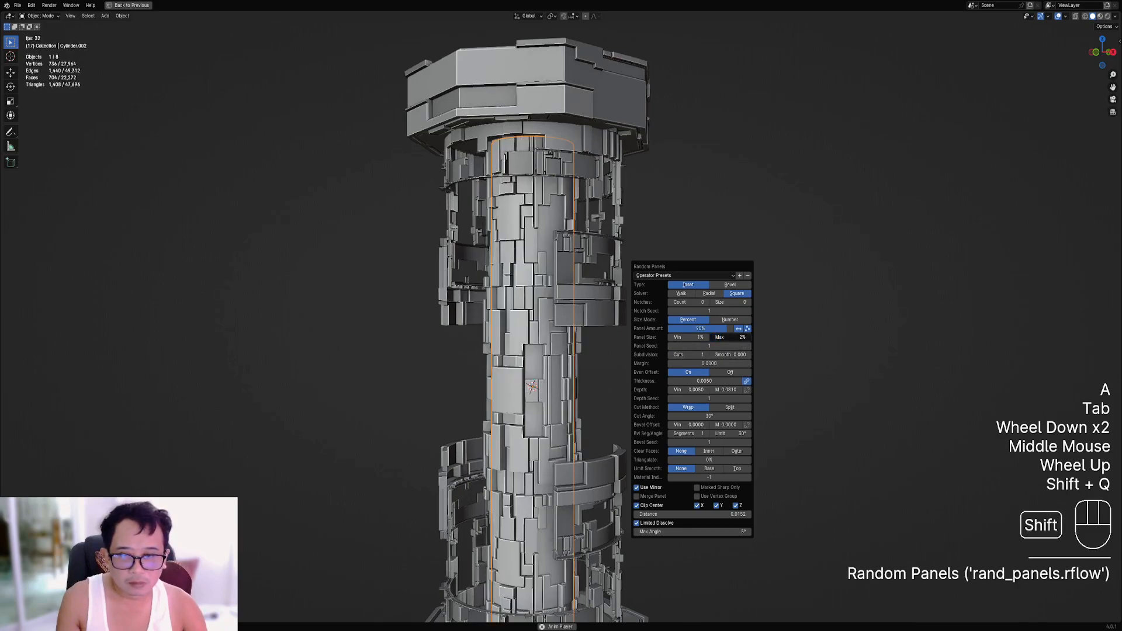
Load a saved operator preset for Random Panels and set its subdivision cuts to 1.
click(689, 276)
click(695, 295)
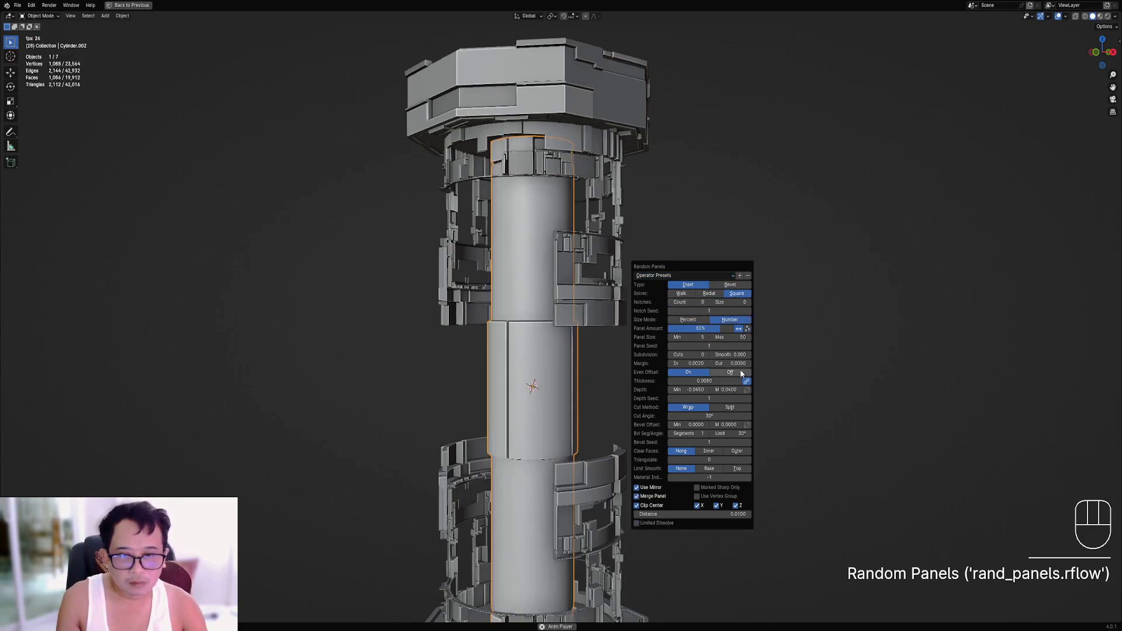
ctrl+scroll(700, 355, up, 1)
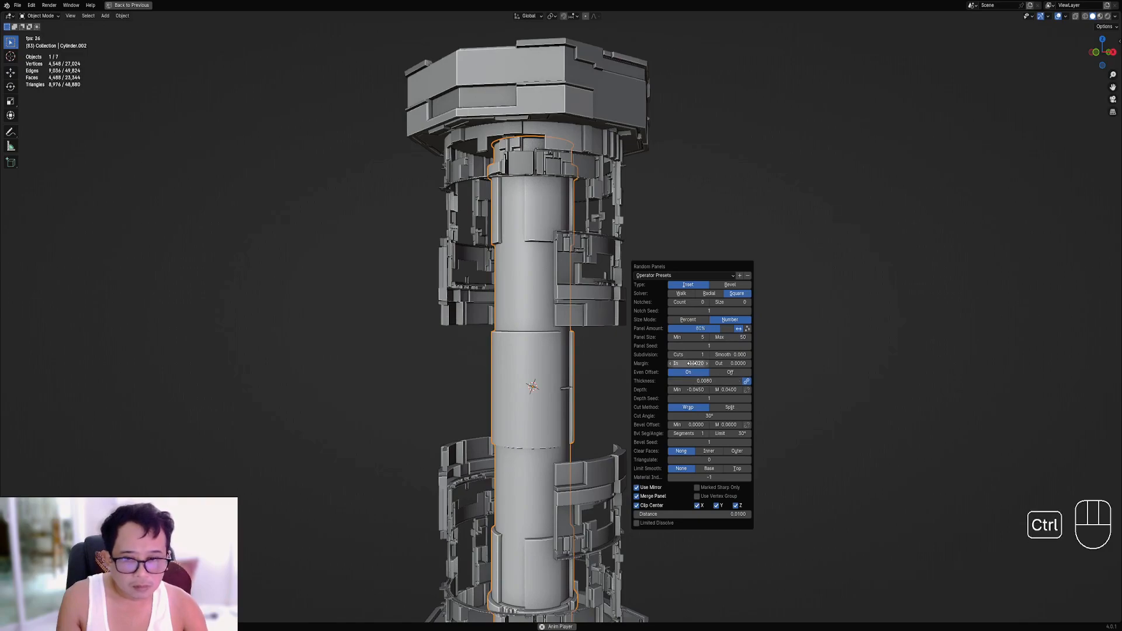
Try an inner margin of 0.0050 and a maximum panel size of 20 for Random Panels on the core cylinder.
ctrl+scroll(695, 364, up, 1)
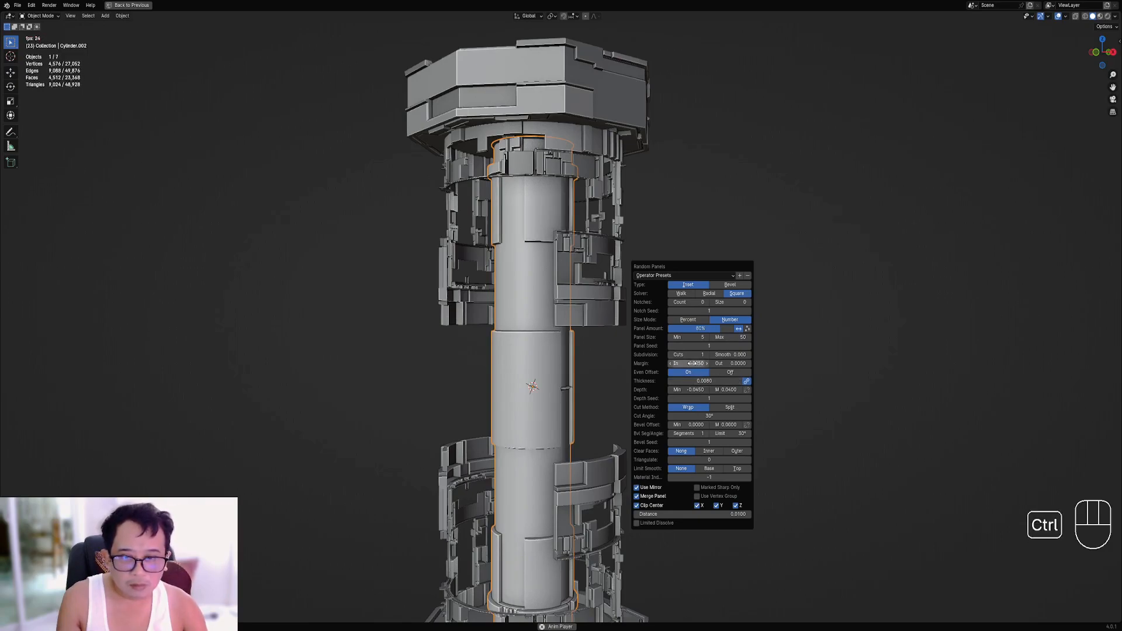
mouse_move(730, 337)
shift+mouse_down()
mouse_move(666, 338)
mouse_move(741, 338)
shift+mouse_up()
middle_drag(571, 401, 651, 374)
scroll(638, 409, down, 2)
scroll(625, 384, up, 3)
scroll(651, 374, up, 1)
Try a Random Panels merge distance of 0.0157 on the core cylinder and undo its paneling.
key(F9)
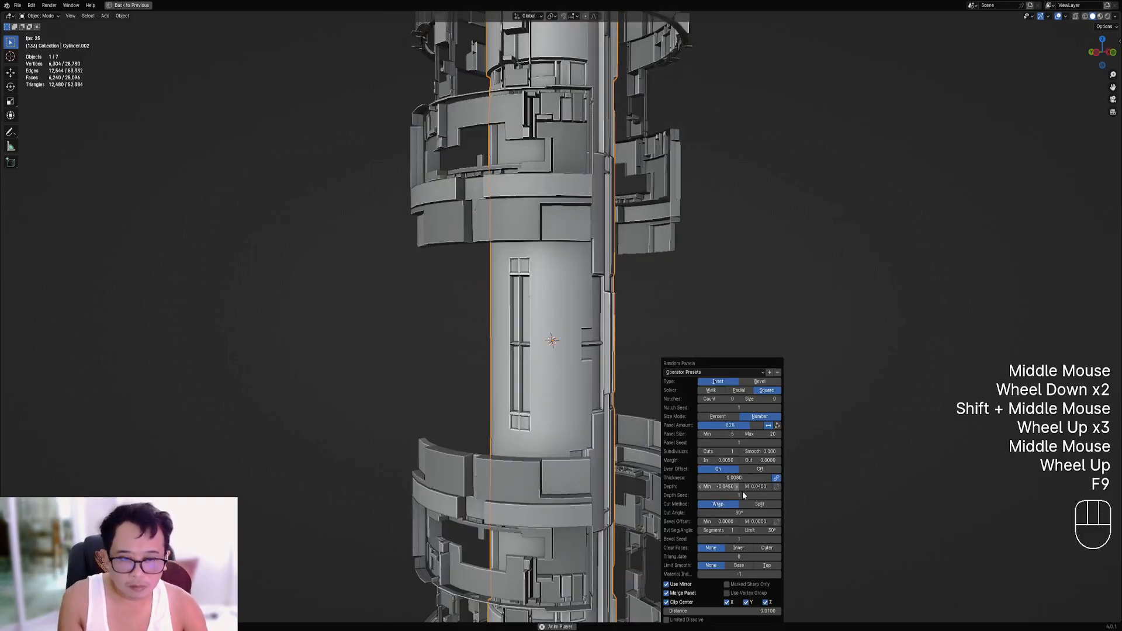
shift+drag(728, 611, 746, 611)
scroll(402, 475, down, 2)
middle_drag(403, 475, 708, 421)
scroll(637, 349, up, 1)
key(ctrl+z)
Hide the outer canister shell pieces surrounding the core cylinder, keeping the two end caps.
right_click(618, 257)
key(h)
right_click(614, 245)
key(h)
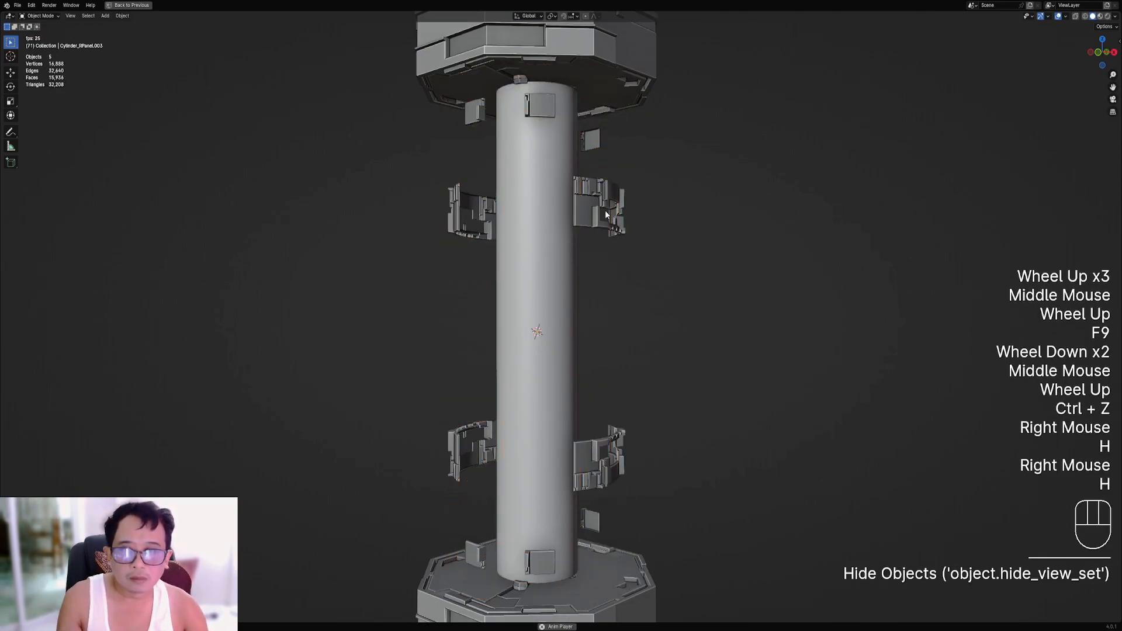
right_click(604, 175)
key(h)
right_click(603, 140)
key(h)
Split the core cylinder with Partition Mesh, using the Radial solver and a minimum panel size of 4%.
shift+right_click(576, 218)
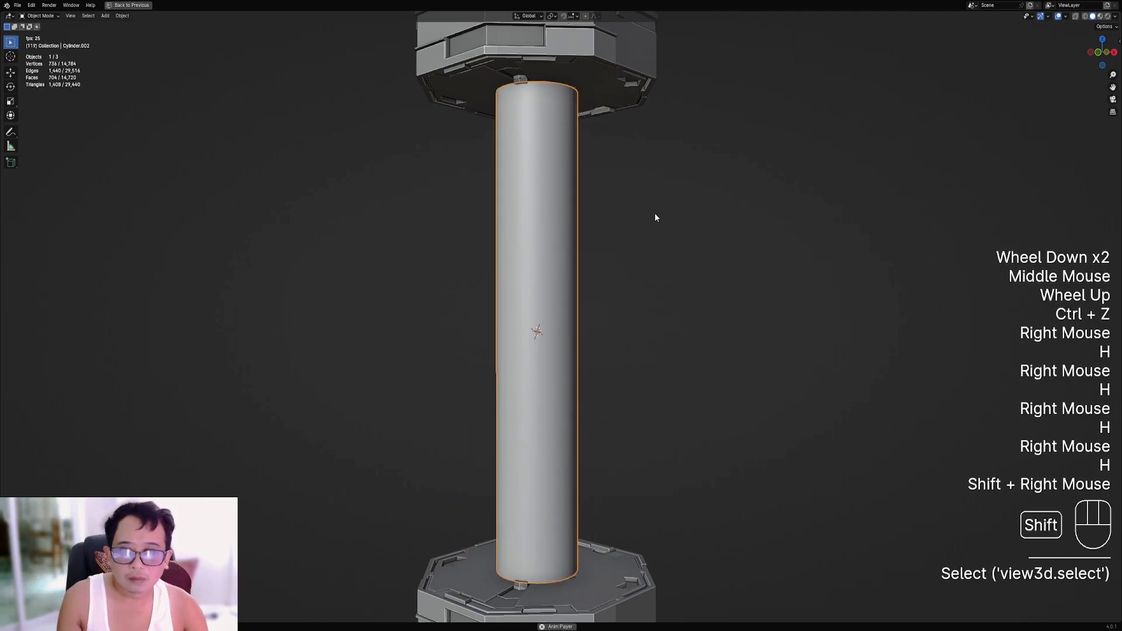
key(shift+q)
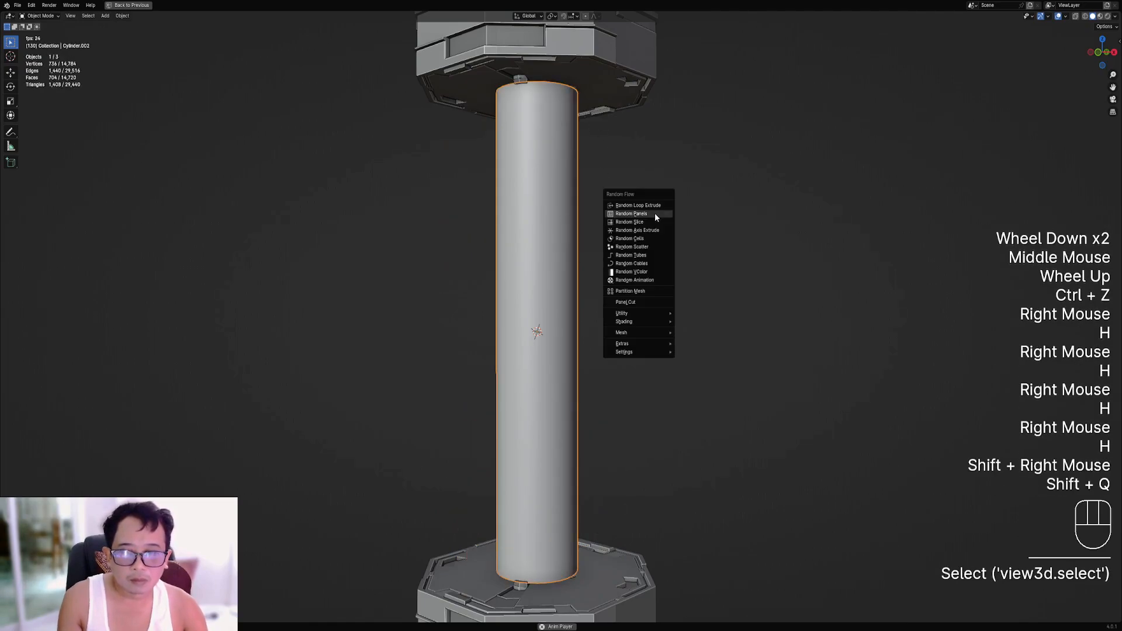
click(643, 291)
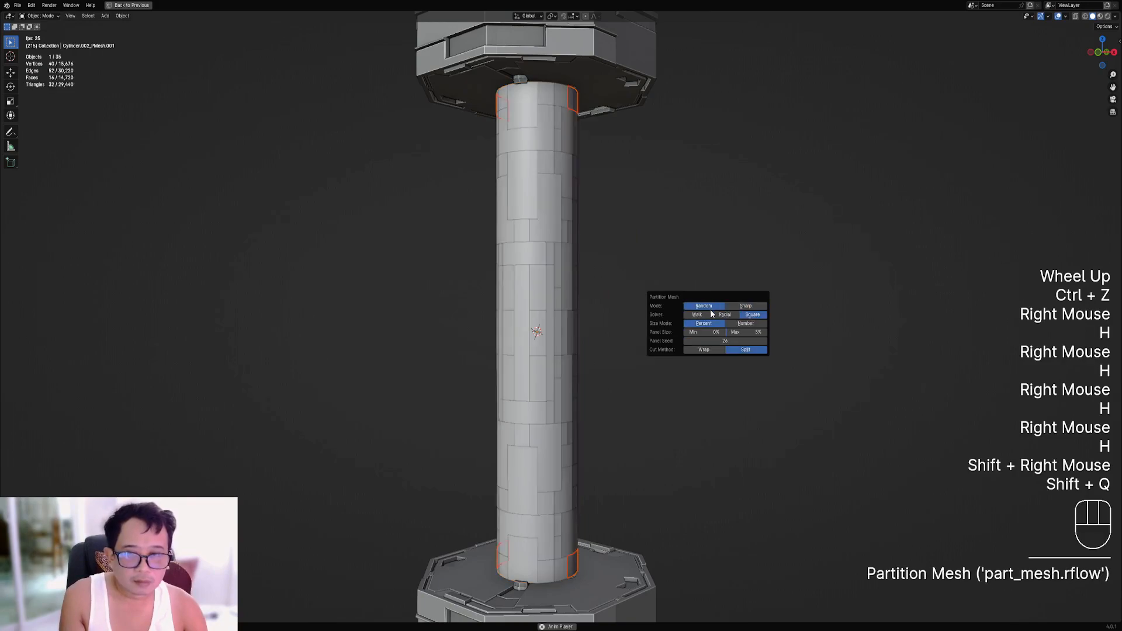
click(732, 315)
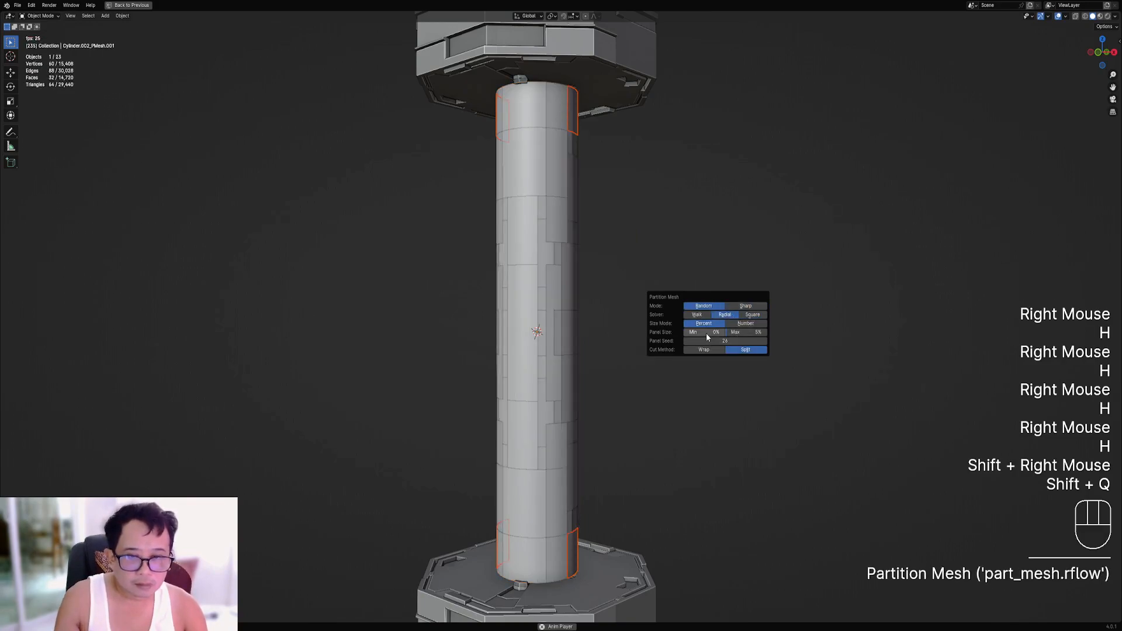
text(2)
key(Return)
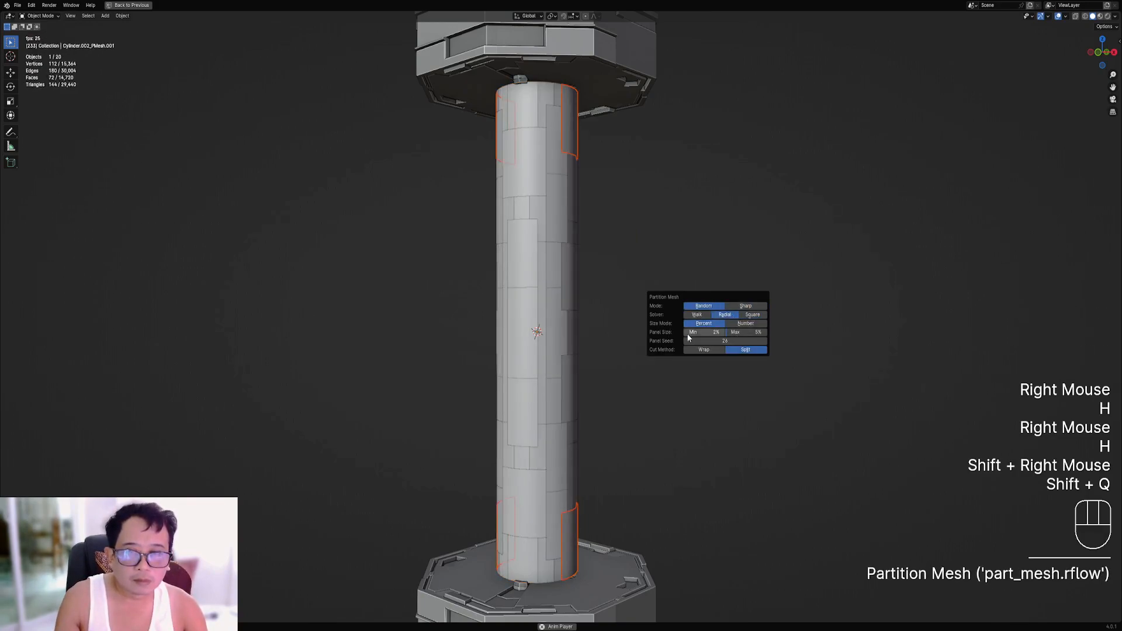
text(5)
key(Return)
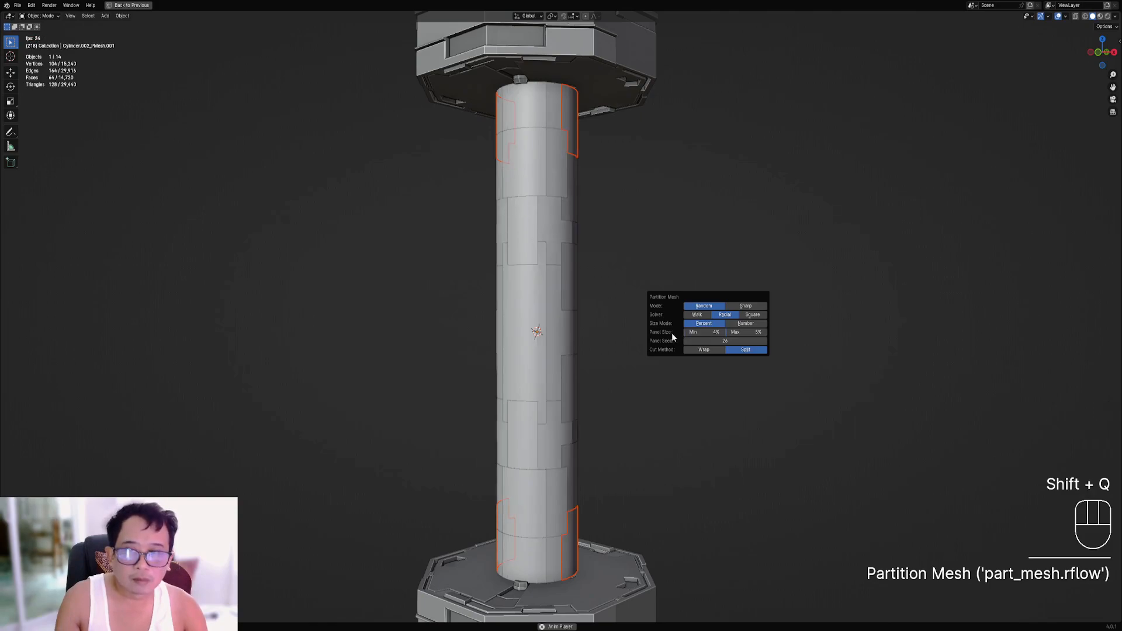
Inspect the separate partition pieces near the core's upper end, including their mesh in edit mode.
middle_drag(494, 314, 452, 314)
shift+middle_drag(588, 226, 611, 315)
scroll(611, 315, up, 2)
key(Tab)
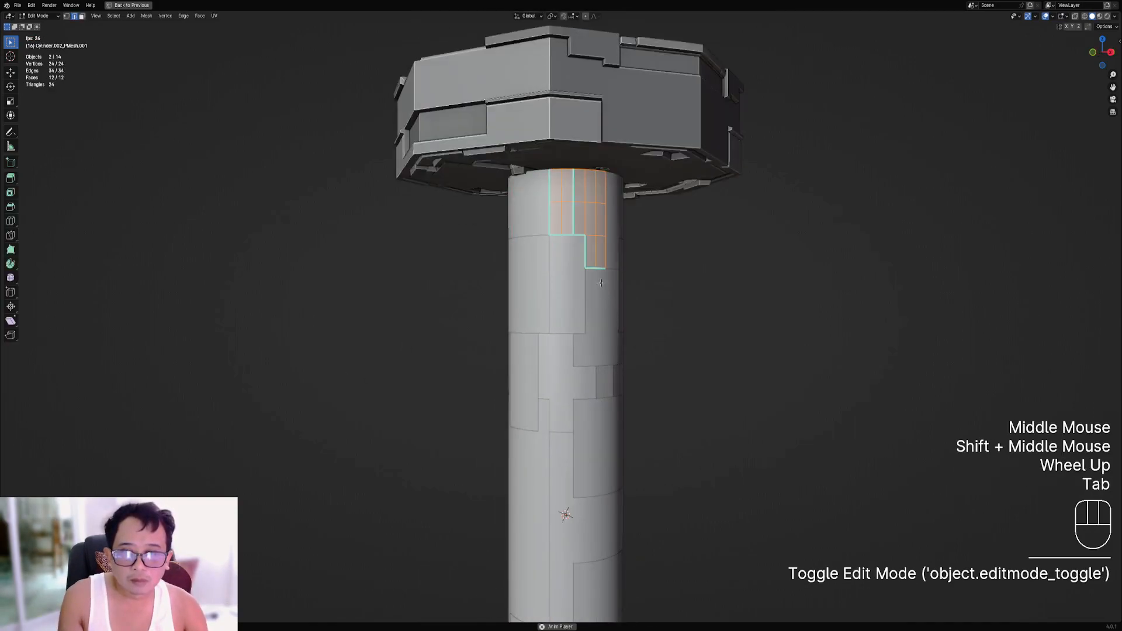
key(Tab)
right_click(598, 224)
right_click(564, 205)
Try Random Panels on the core's uppermost front piece with a maximum panel size of 14.
right_click(541, 206)
middle_drag(543, 211, 659, 232)
key(shift+q)
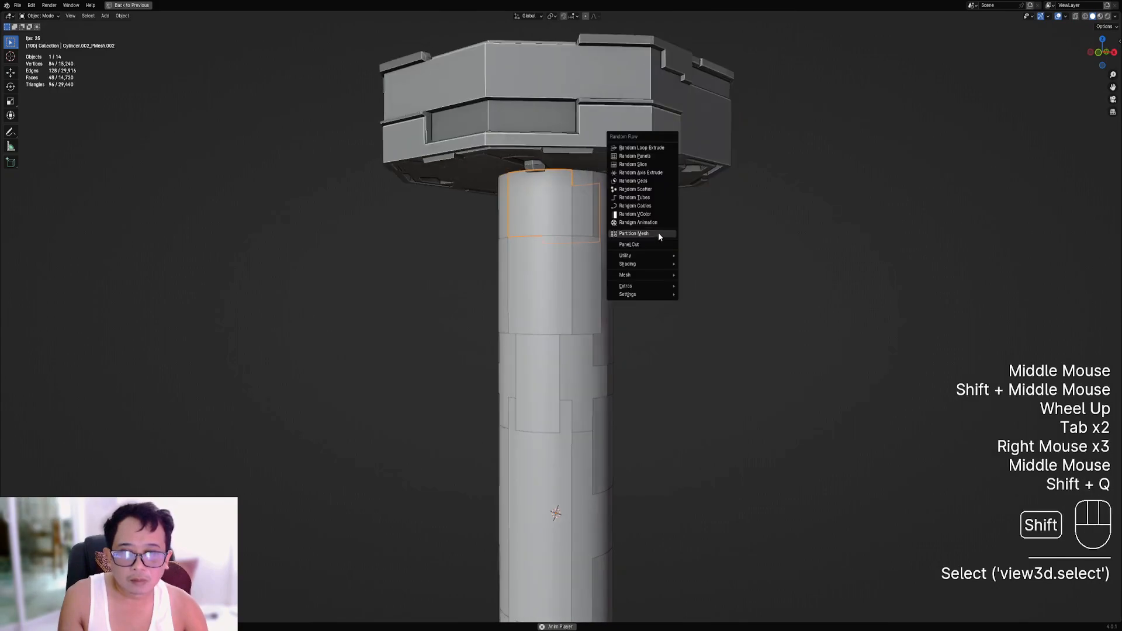
click(661, 157)
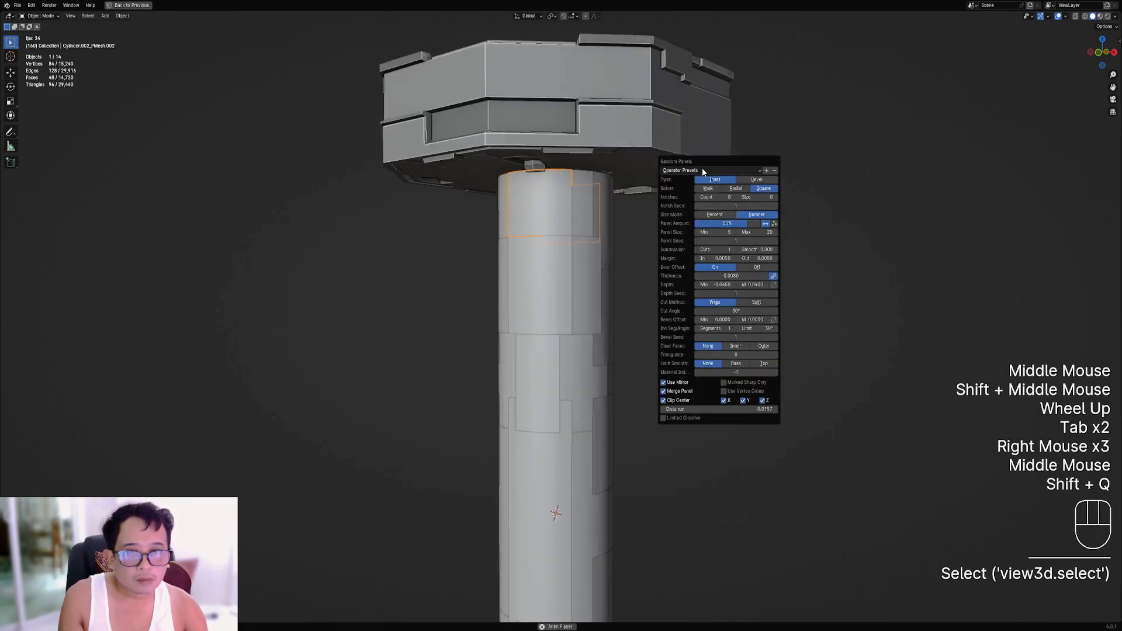
ctrl+scroll(722, 249, up, 1)
ctrl+scroll(722, 247, up, 1)
ctrl+scroll(722, 247, down, 2)
ctrl+scroll(722, 246, up, 1)
shift+drag(759, 231, 725, 231)
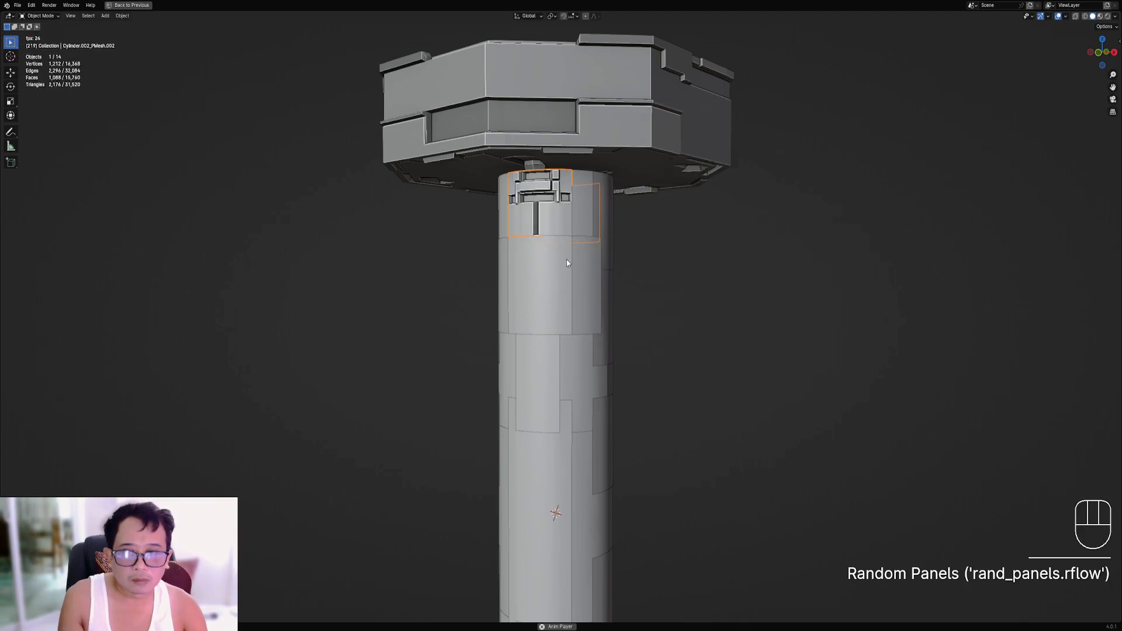
Try repeating Random Panels on five neighboring pieces in the upper part of the core.
middle_drag(560, 265, 581, 206)
right_click(581, 207)
key(shift+r)
shift+right_click(599, 219)
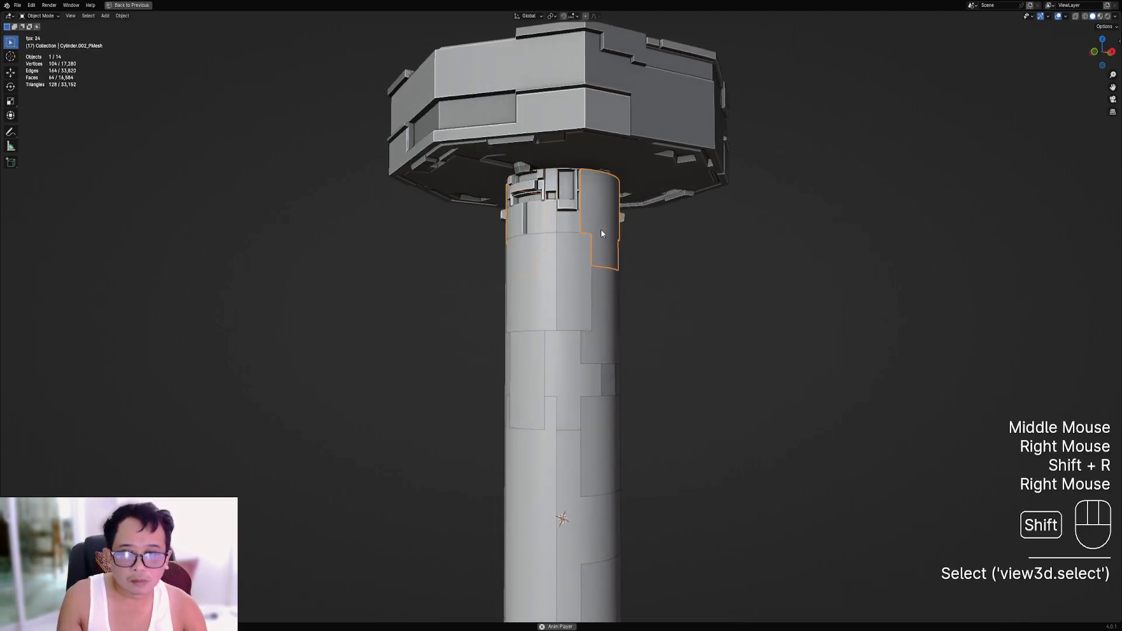
key(shift+r)
right_click(602, 295)
key(shift+r)
right_click(551, 280)
key(shift+r)
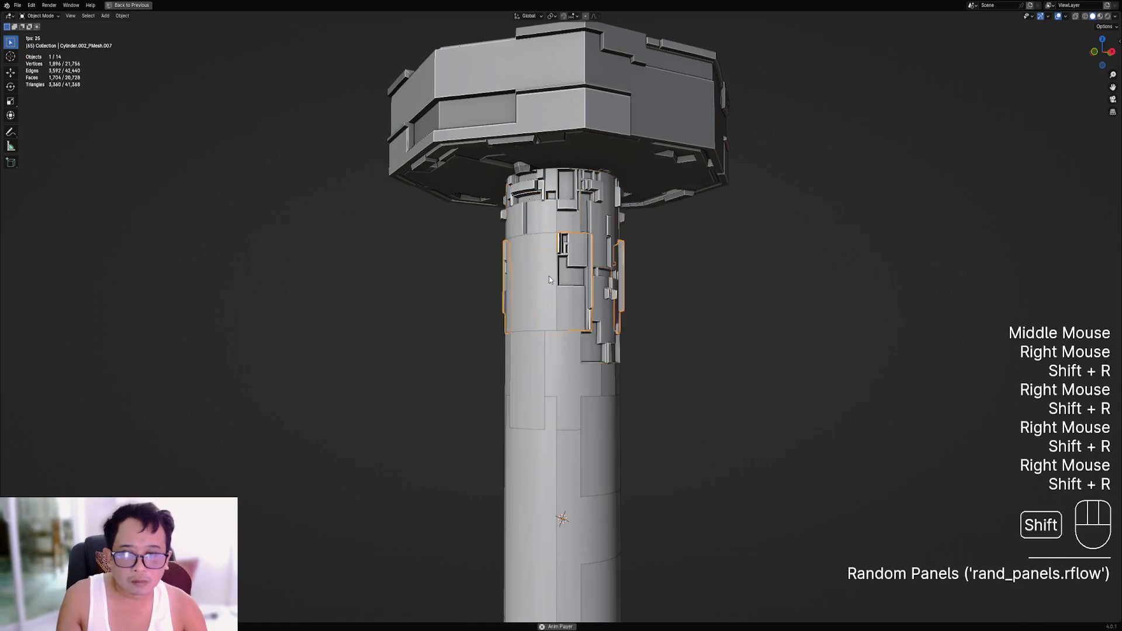
right_click(536, 275)
key(shift+r)
middle_drag(535, 275, 630, 299)
scroll(634, 350, down, 1)
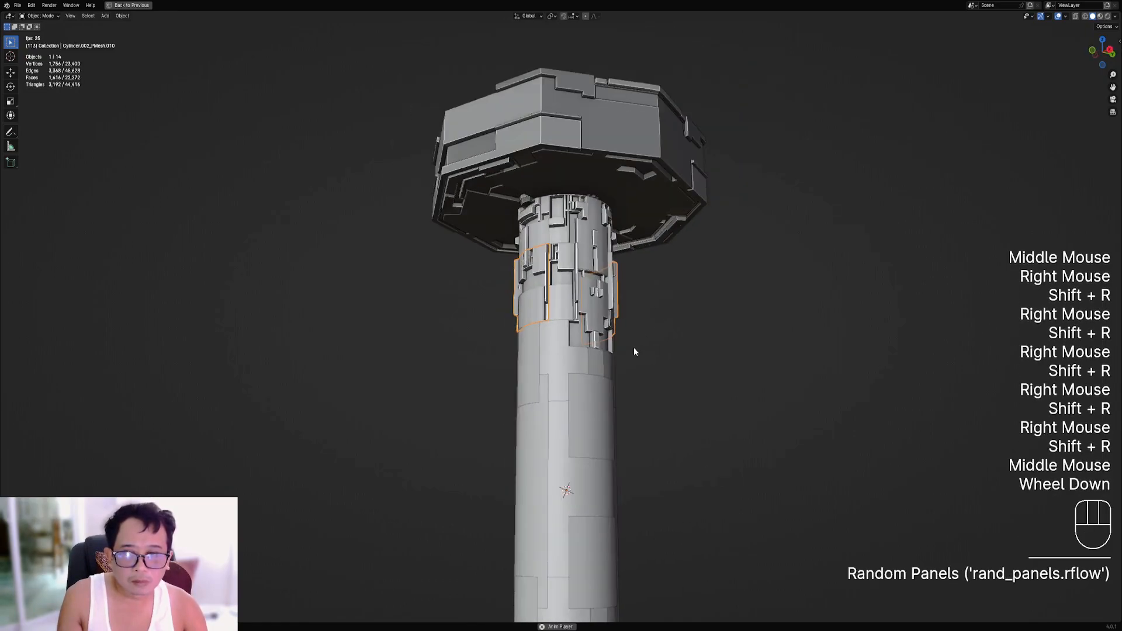
Undo the Random Panels operations on all the upper core pieces.
key(ctrl+z)
key(ctrl+z)
key(ctrl+z)
key(ctrl+z)
key(ctrl+z)
key(ctrl+z)
key(ctrl+z)
key(ctrl+z)
key(ctrl+z)
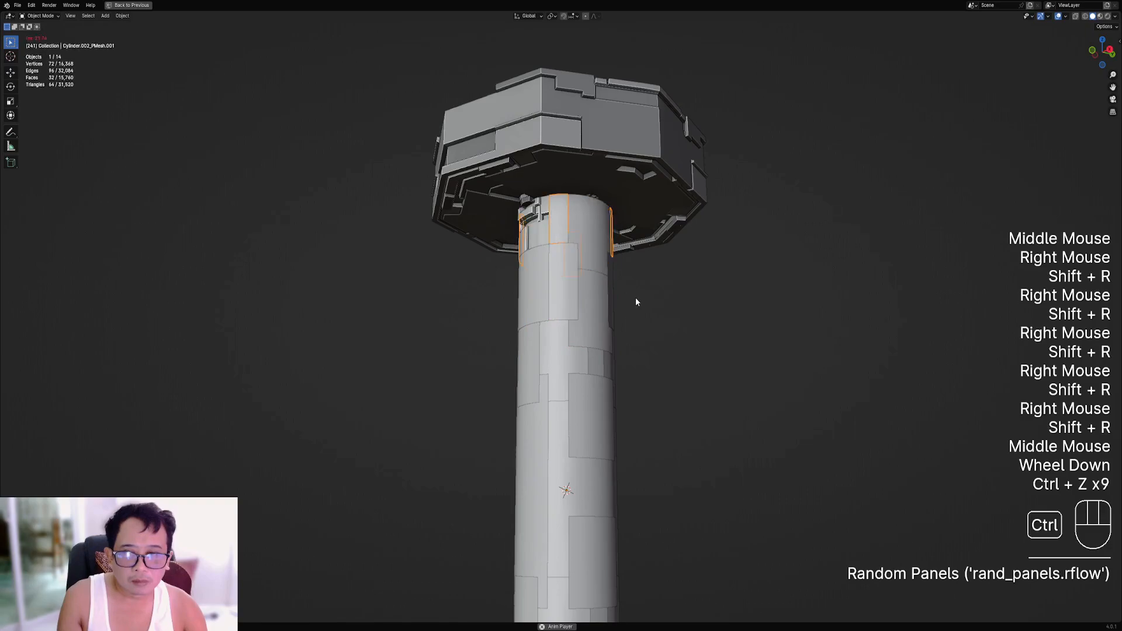
key(ctrl+z)
key(ctrl+z)
Try Random Panels again on the uppermost front piece with a minimum panel size of 4.
middle_drag(634, 293, 666, 276)
scroll(667, 275, up, 1)
key(shift+q)
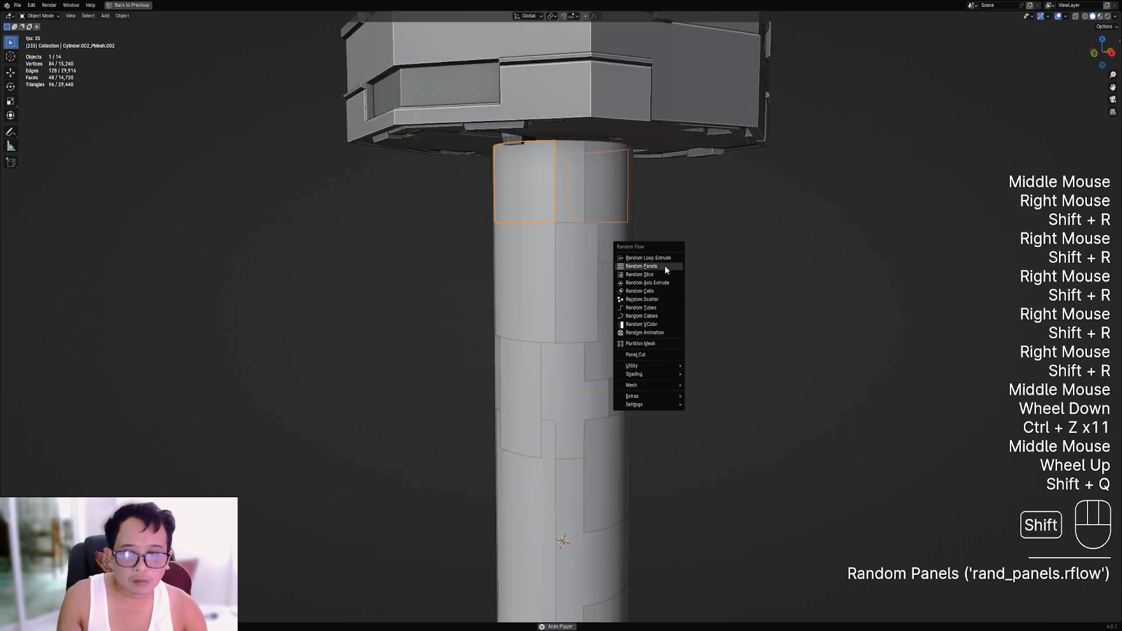
click(665, 266)
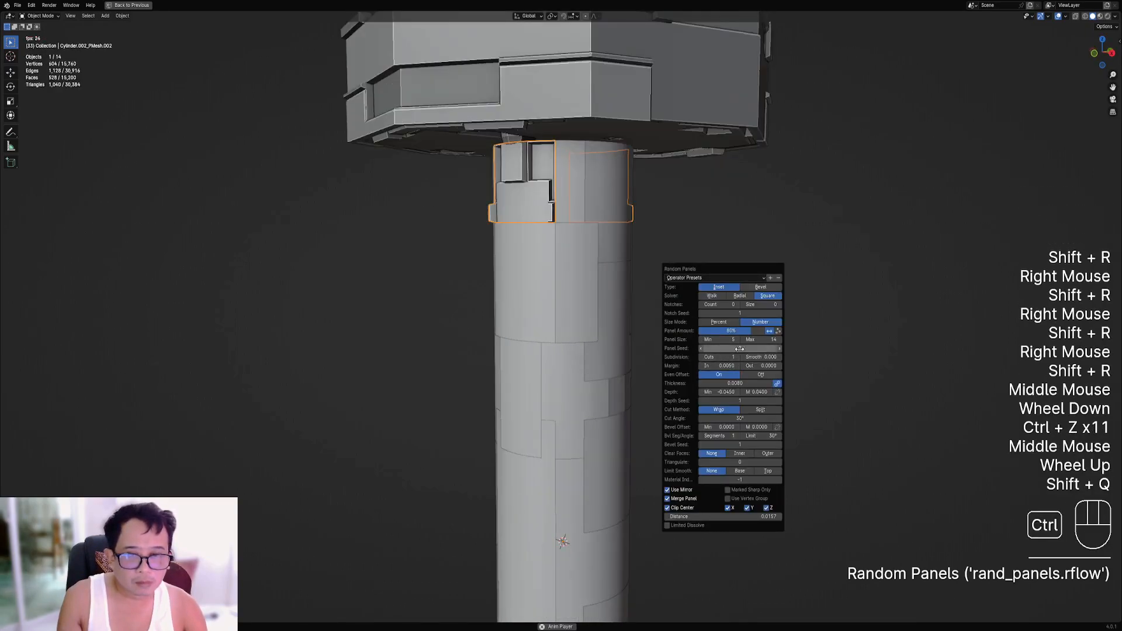
shift+drag(719, 340, 713, 340)
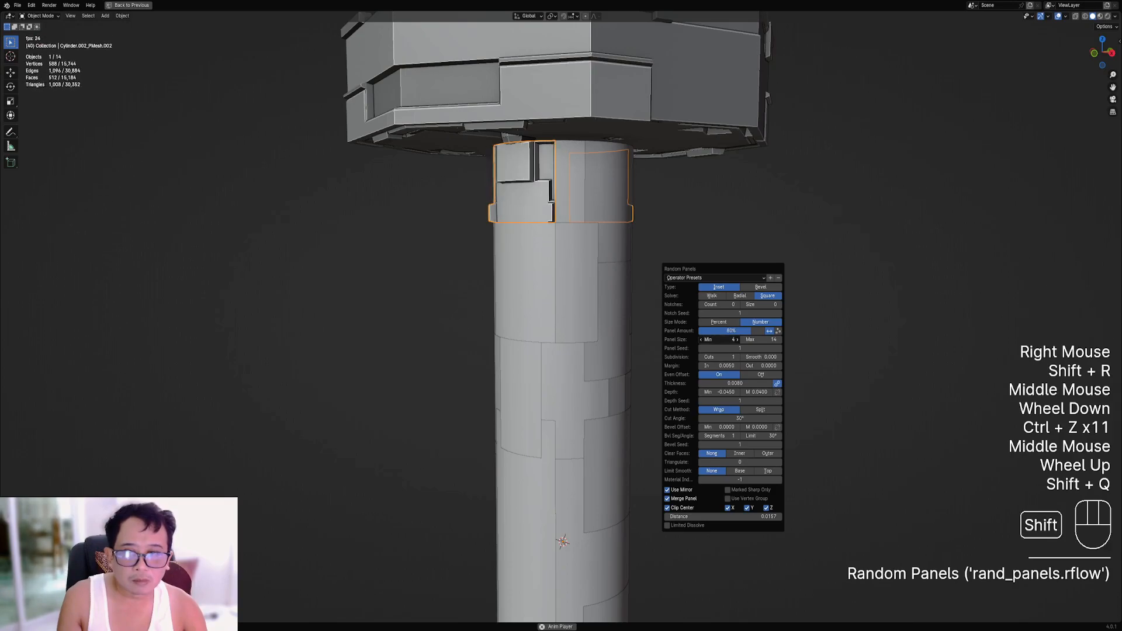
Try repeating the Random Panels operation on the four adjacent pieces around and below the uppermost front piece.
right_click(580, 209)
key(shift+r)
right_click(605, 214)
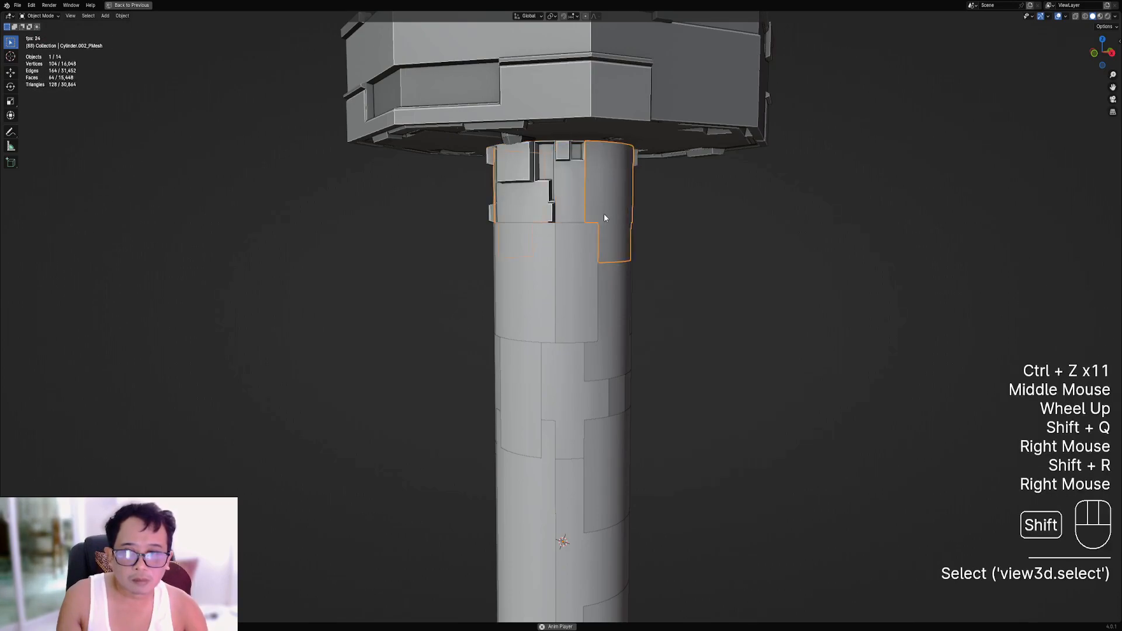
key(shift+r)
right_click(582, 272)
key(shift+r)
right_click(532, 281)
key(shift+r)
Try repeating Random Panels on each remaining piece down to the core's middle and deselect everything.
scroll(621, 354, down, 3)
middle_drag(621, 354, 602, 331)
right_click(599, 323)
key(shift+r)
right_click(578, 359)
key(shift+r)
right_click(592, 359)
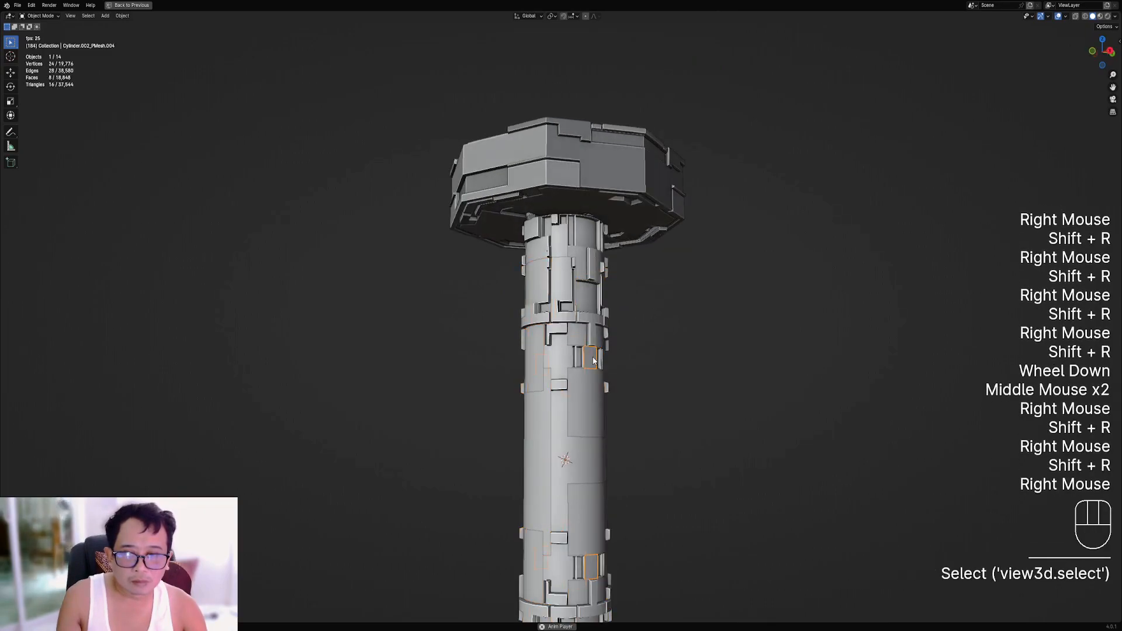
key(shift+r)
right_click(588, 387)
key(shift+r)
right_click(551, 406)
key(shift+r)
right_click(535, 375)
key(shift+r)
middle_drag(535, 374, 546, 397)
right_click(552, 408)
key(shift+r)
scroll(628, 397, down, 2)
key(alt+a)
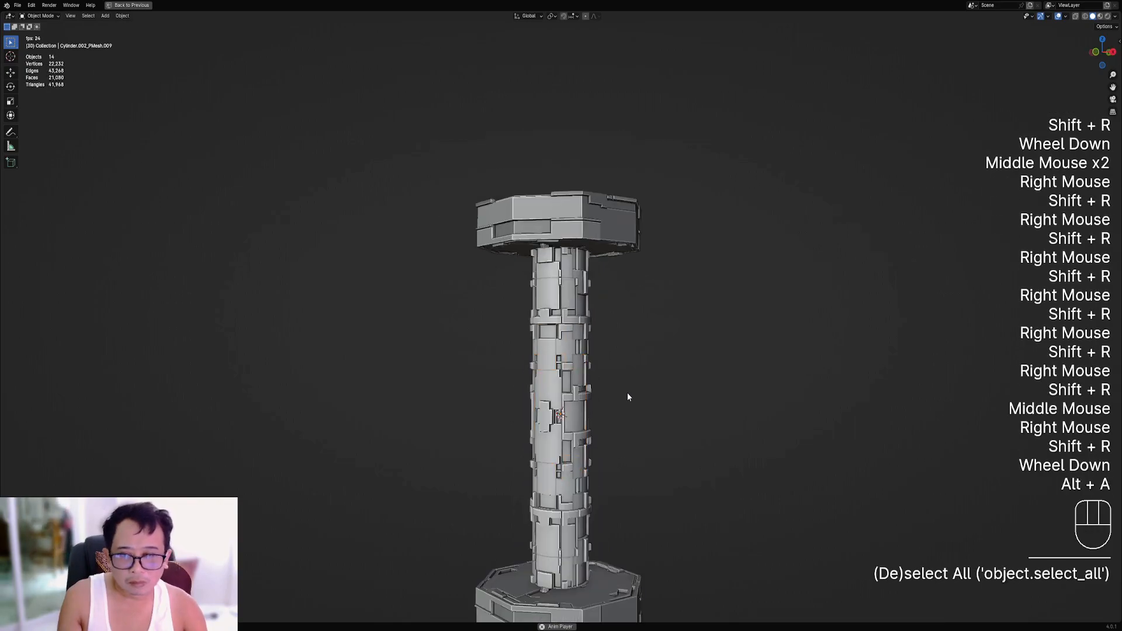
Undo the whole run of Random Panels operations, back to the plain partitioned core pieces.
middle_drag(627, 391, 712, 388)
scroll(710, 387, up, 2)
key(ctrl+z)
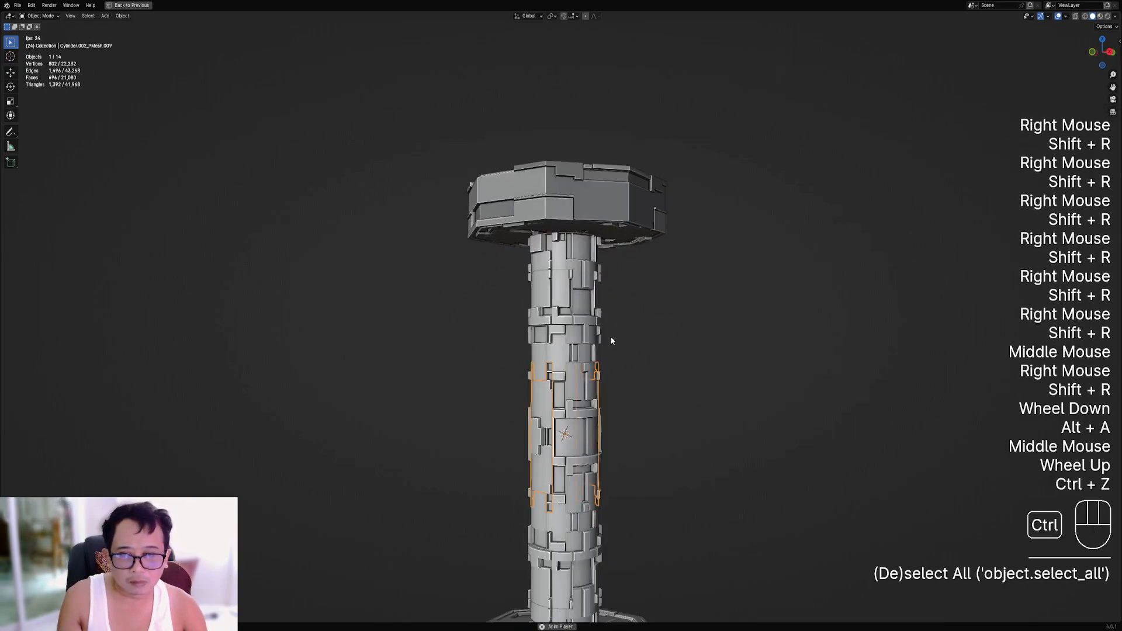
key(ctrl+z)
key(ctrl+z)
key(ctrl+z)
key(ctrl+z)
key(ctrl+z)
key(ctrl+z)
key(ctrl+z)
key(ctrl+z)
key(ctrl+z)
key(ctrl+z)
key(ctrl+z)
key(ctrl+z)
key(ctrl+z)
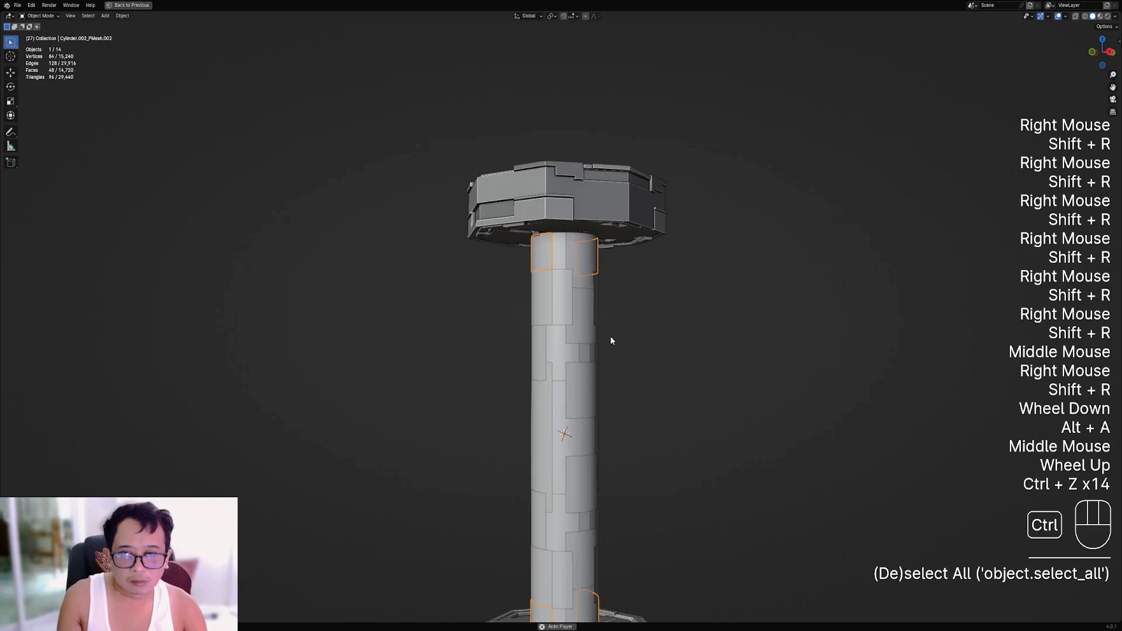
key(ctrl+z)
Apply Random Panels to the core's uppermost front piece and cycle the panel seed for a different layout.
scroll(611, 340, up, 2)
key(shift+q)
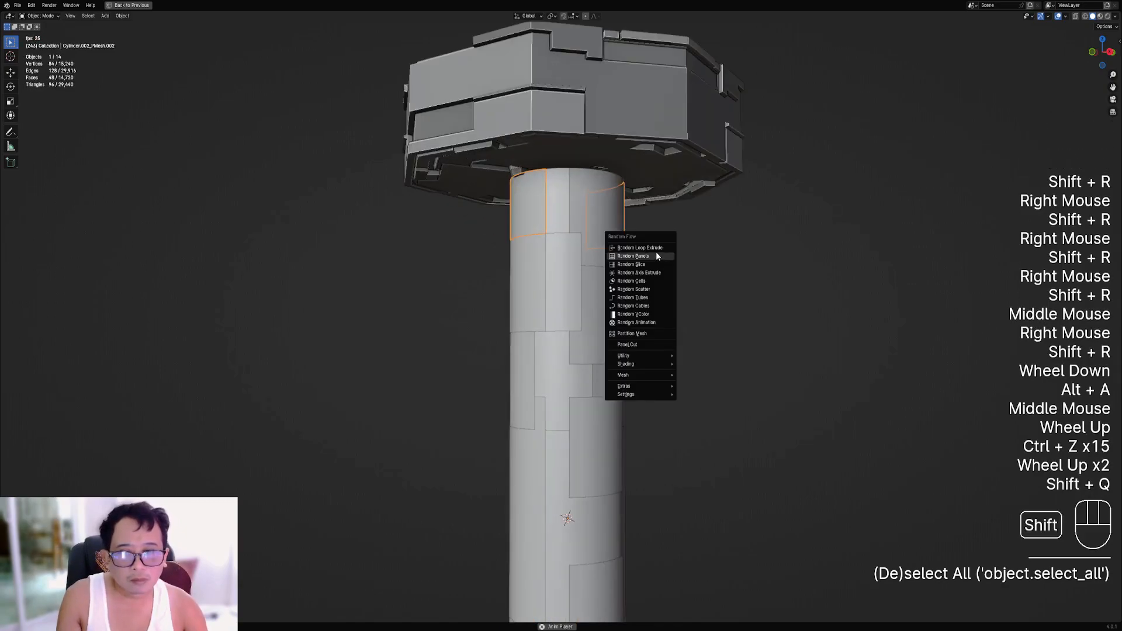
click(656, 255)
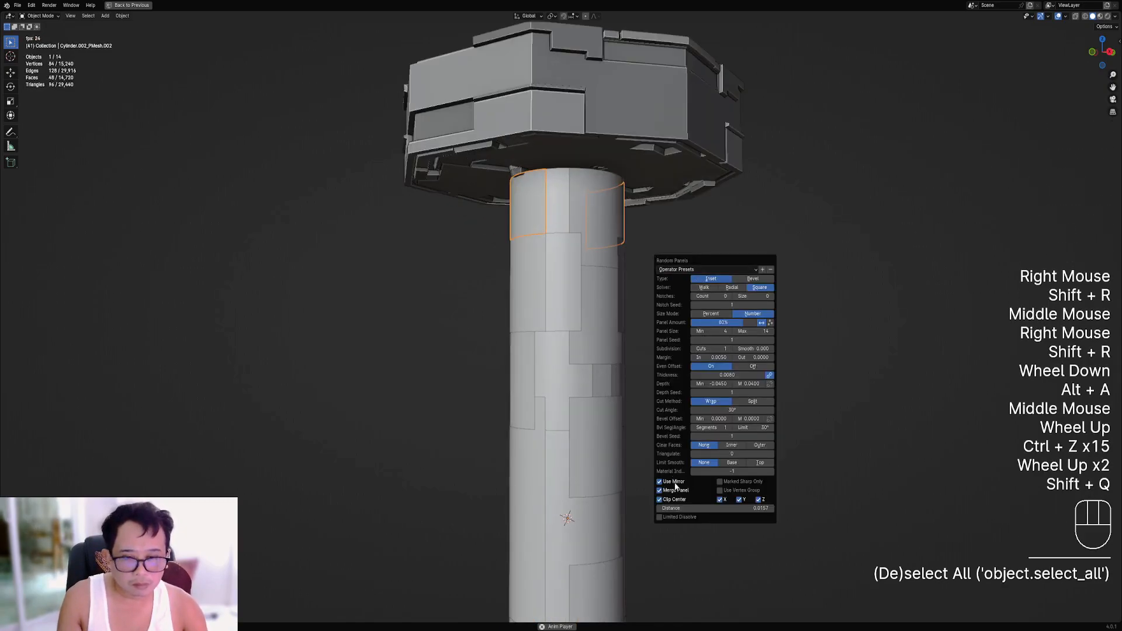
click(692, 268)
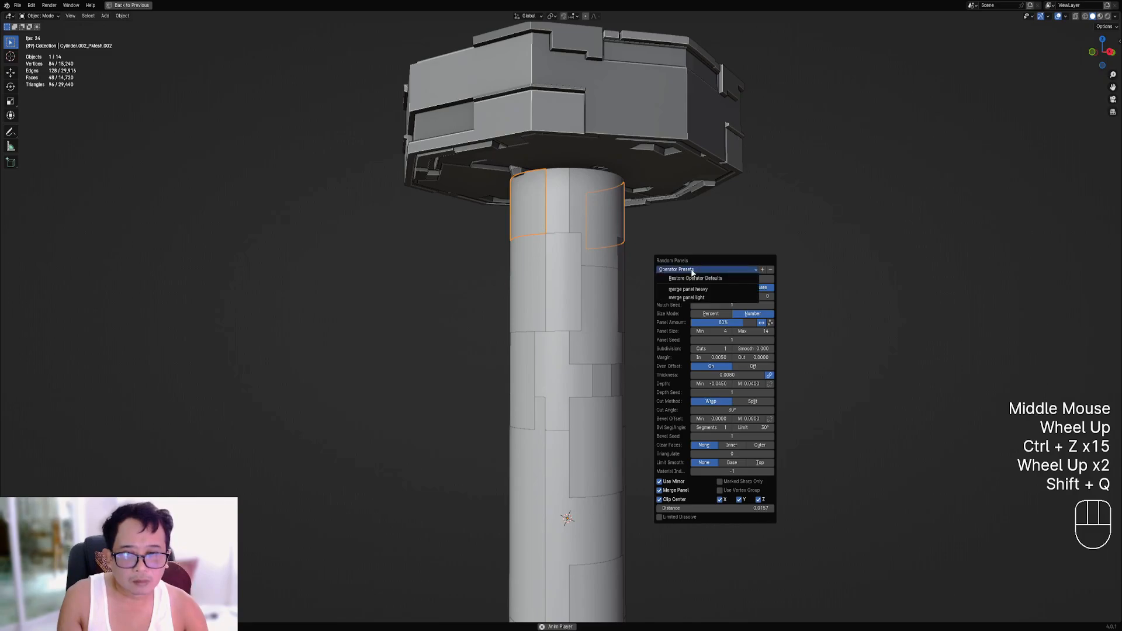
click(690, 270)
click(690, 270)
click(691, 271)
ctrl+scroll(720, 340, up, 2)
ctrl+scroll(721, 340, up, 2)
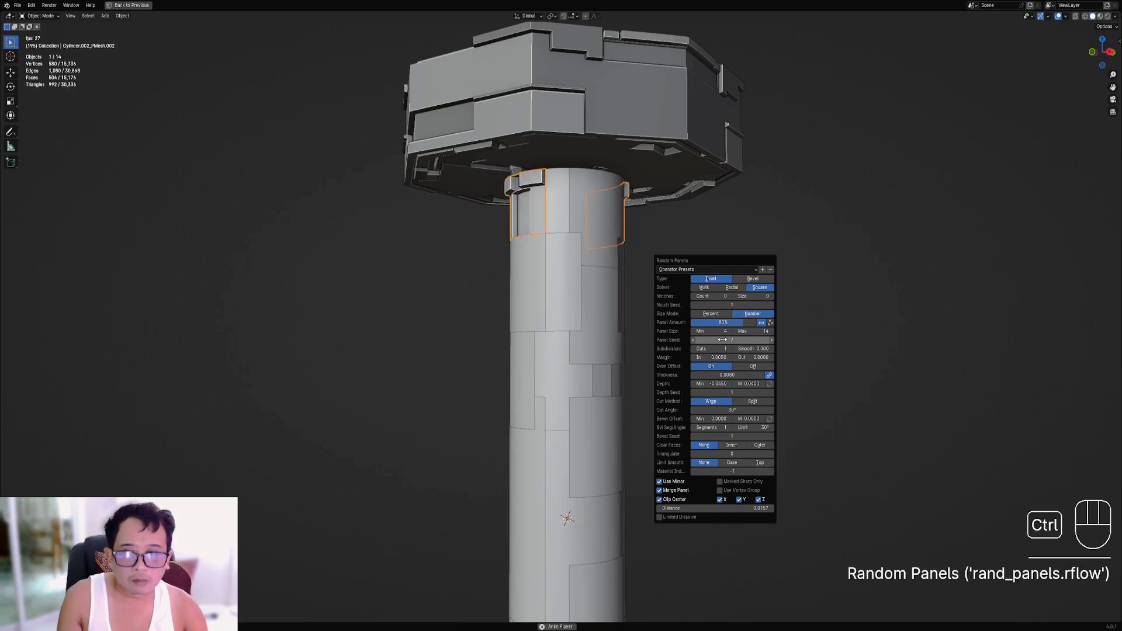
Set the top piece's Random Panels subdivision cuts to 2 and maximum panel size to 16, and vary the panel seed.
middle_drag(634, 310, 691, 376)
scroll(684, 372, up, 2)
key(F9)
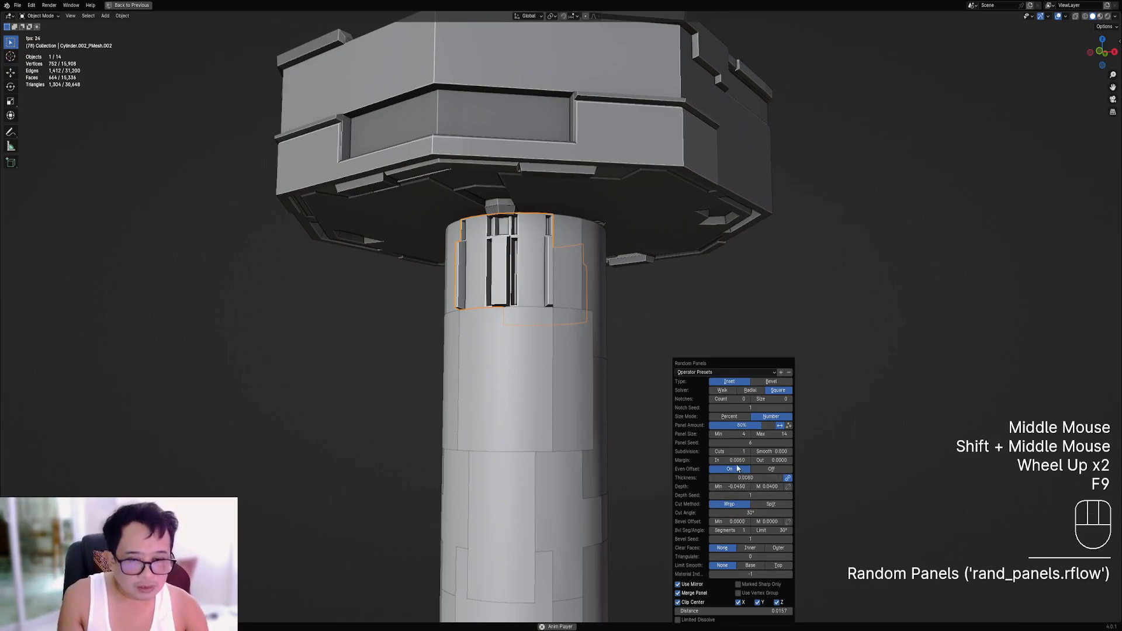
ctrl+scroll(736, 453, up, 1)
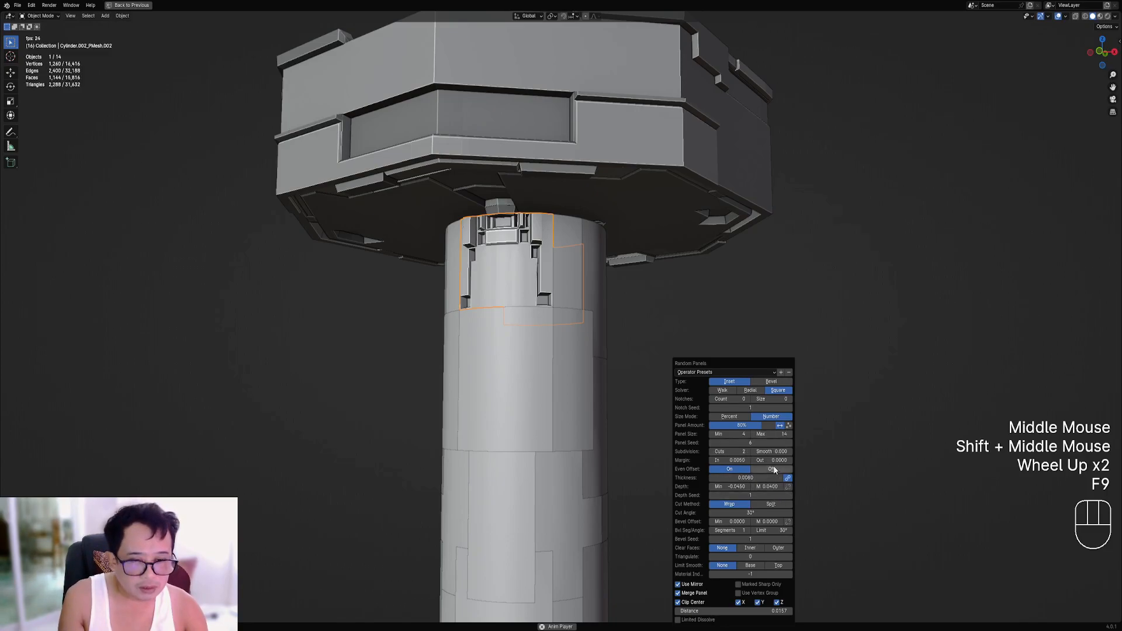
mouse_move(772, 434)
shift+mouse_down()
mouse_move(847, 435)
mouse_move(775, 435)
shift+mouse_up()
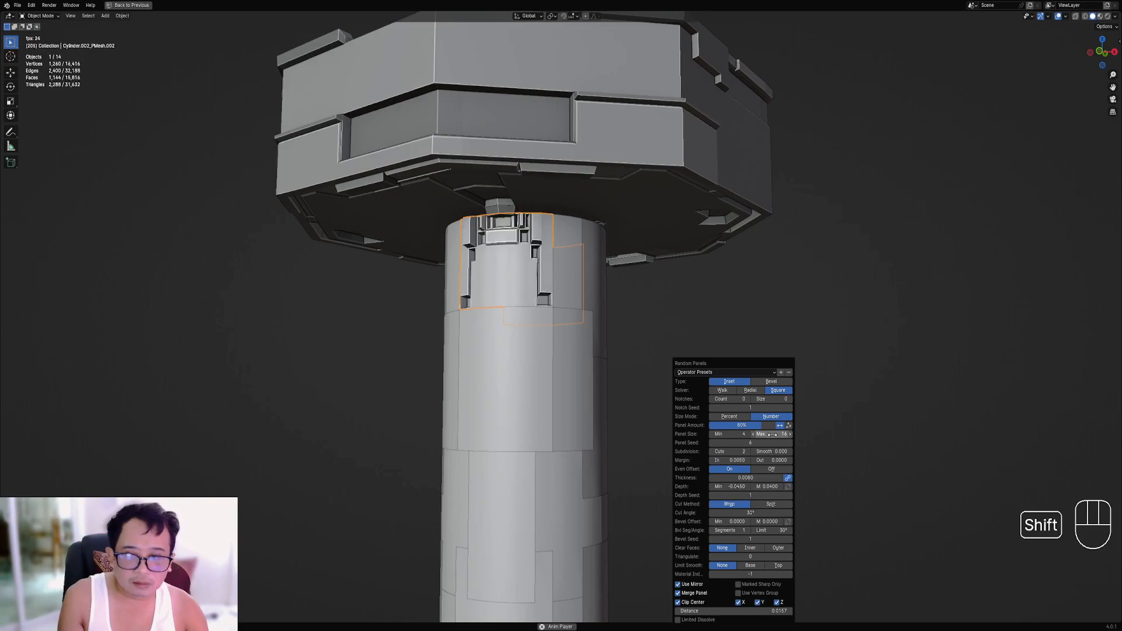
ctrl+scroll(762, 443, up, 2)
ctrl+scroll(762, 444, up, 3)
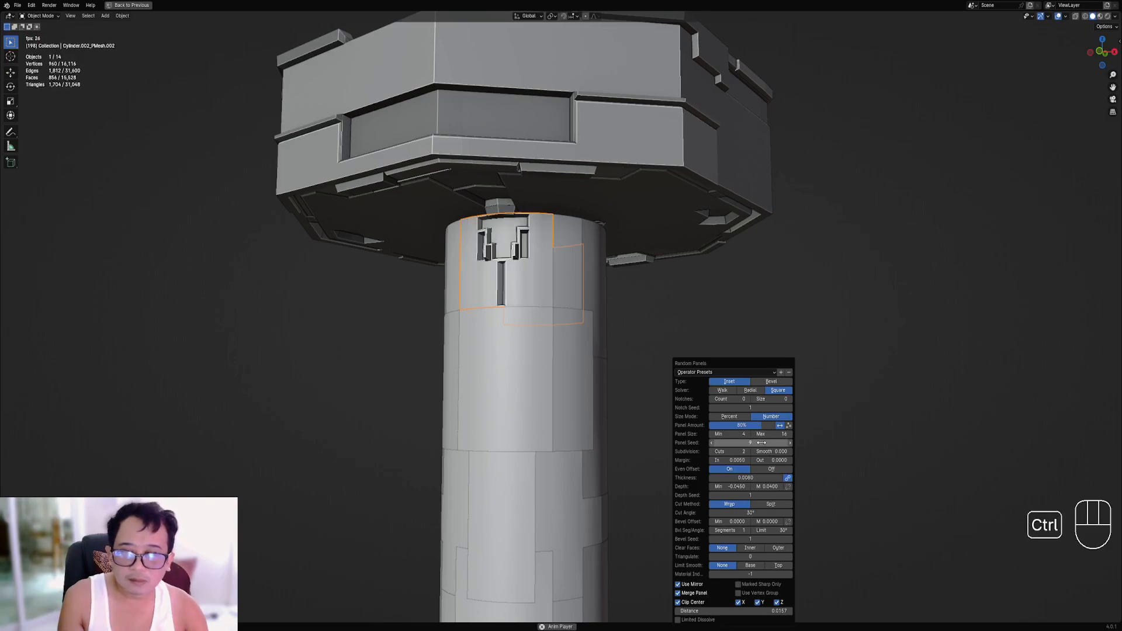
Repeat Random Panels on the narrow piece beside the paneled uppermost front piece.
scroll(374, 413, down, 1)
middle_drag(375, 414, 572, 312)
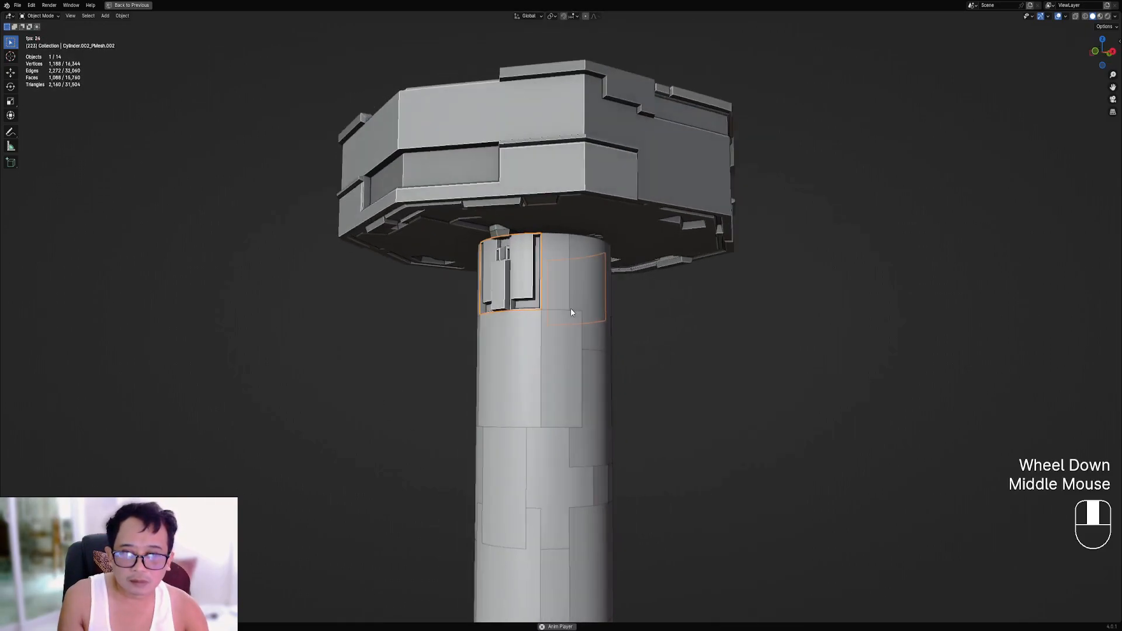
right_click(565, 291)
key(shift+r)
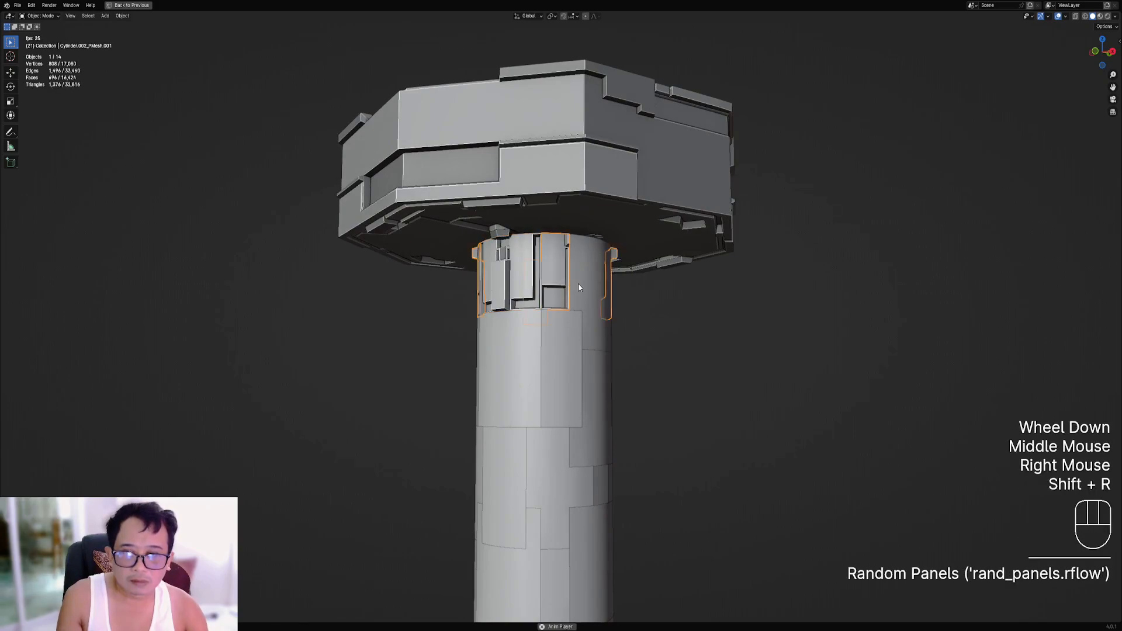
Repeat Random Panels on the neighbouring top-row piece and on several pieces further down the core.
right_click(579, 286)
key(shift+r)
scroll(577, 283, down, 1)
shift+middle_drag(578, 283, 579, 245)
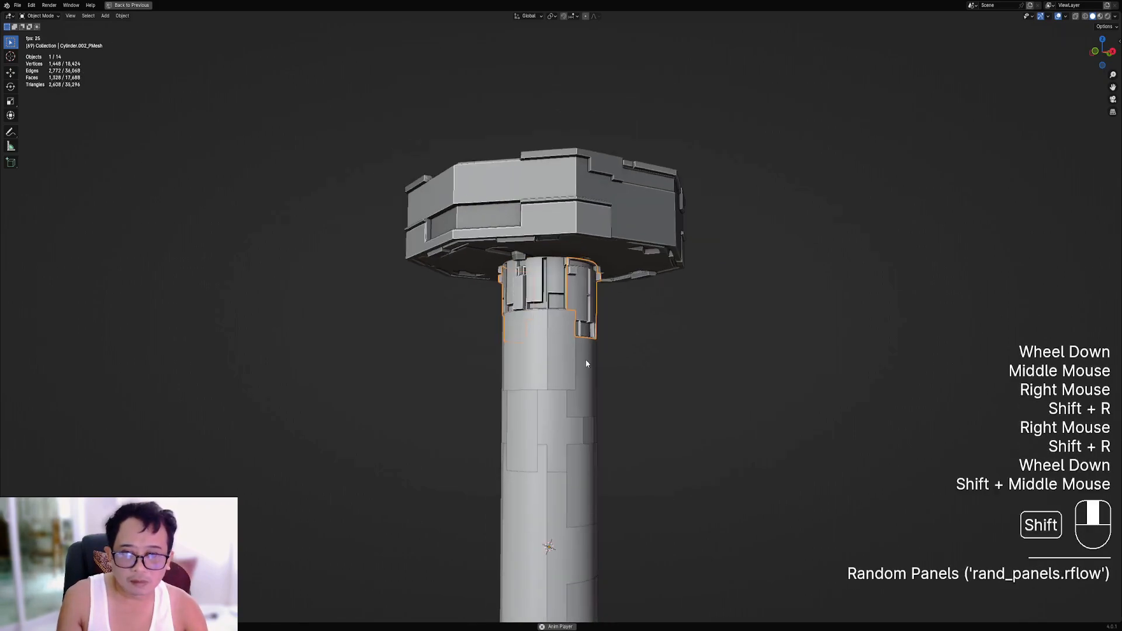
right_click(581, 291)
key(shift+r)
right_click(581, 291)
key(shift+r)
middle_drag(581, 291, 578, 356)
right_click(578, 356)
key(shift+r)
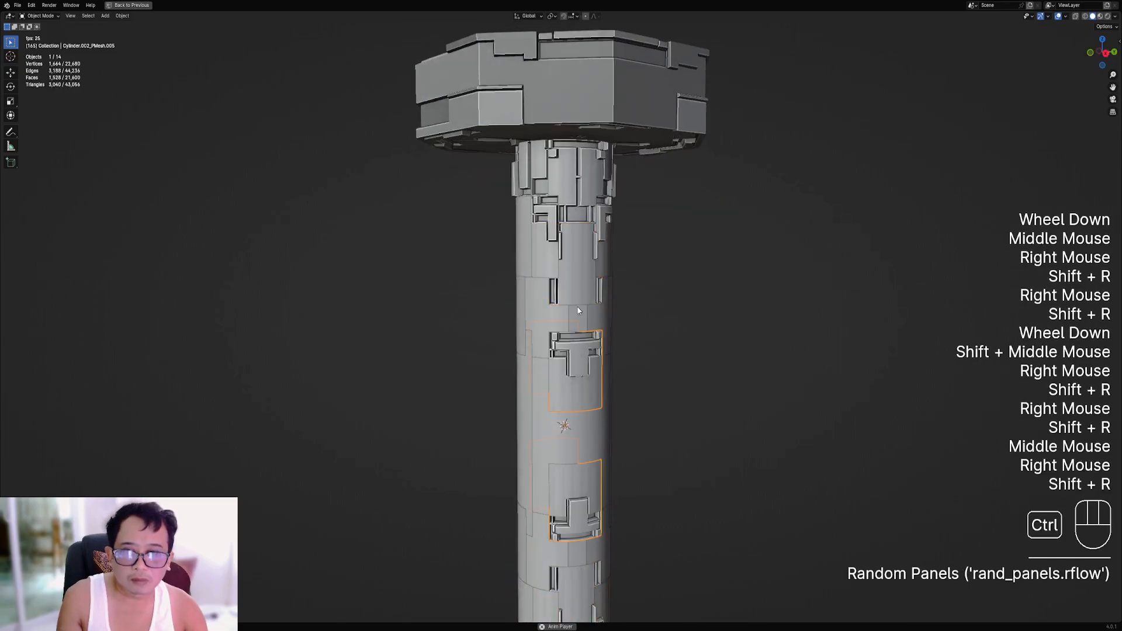
Undo the Random Panels on every core piece, back to the plain partitioned core.
key(ctrl+z)
key(ctrl+z)
key(ctrl+z)
key(ctrl+z)
key(ctrl+z)
key(ctrl+z)
key(ctrl+z)
middle_drag(579, 310, 637, 277)
scroll(637, 277, up, 2)
key(shift+q)
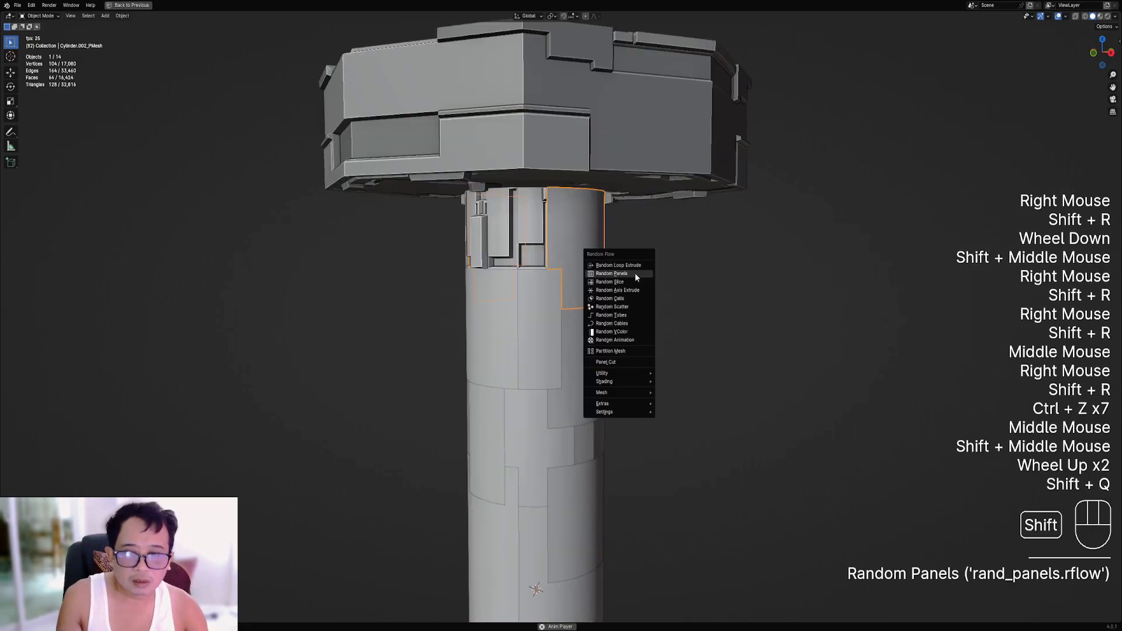
key(ctrl+z)
key(ctrl+z)
key(ctrl+z)
key(ctrl+z)
Apply Random Panels to the core's uppermost front piece with Limited Dissolve enabled and bring its settings back up.
key(shift+q)
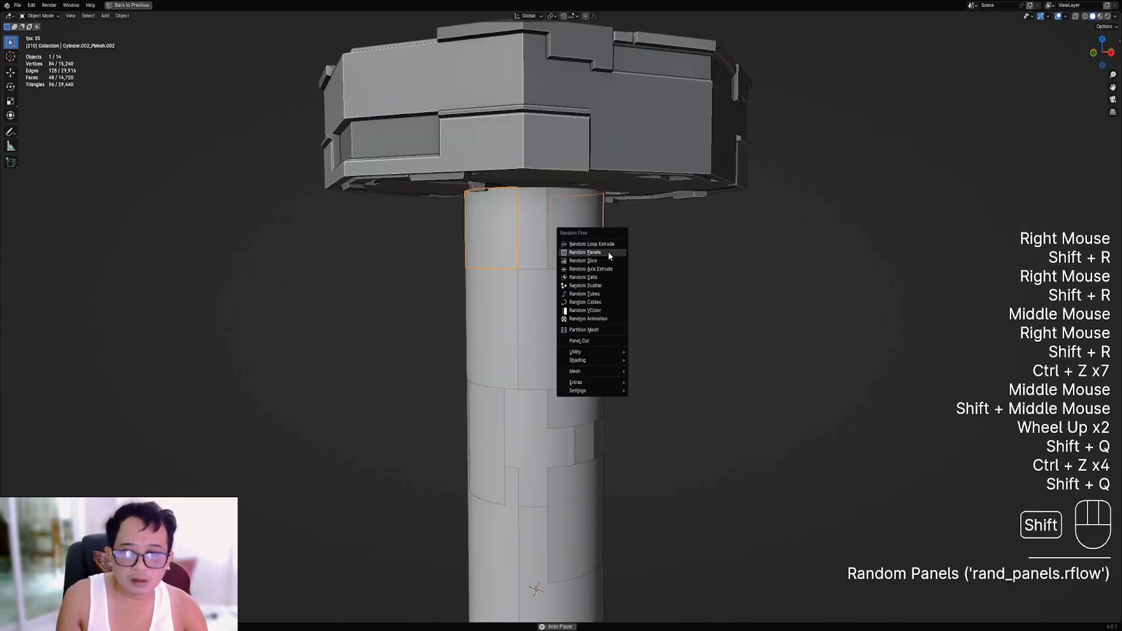
click(608, 253)
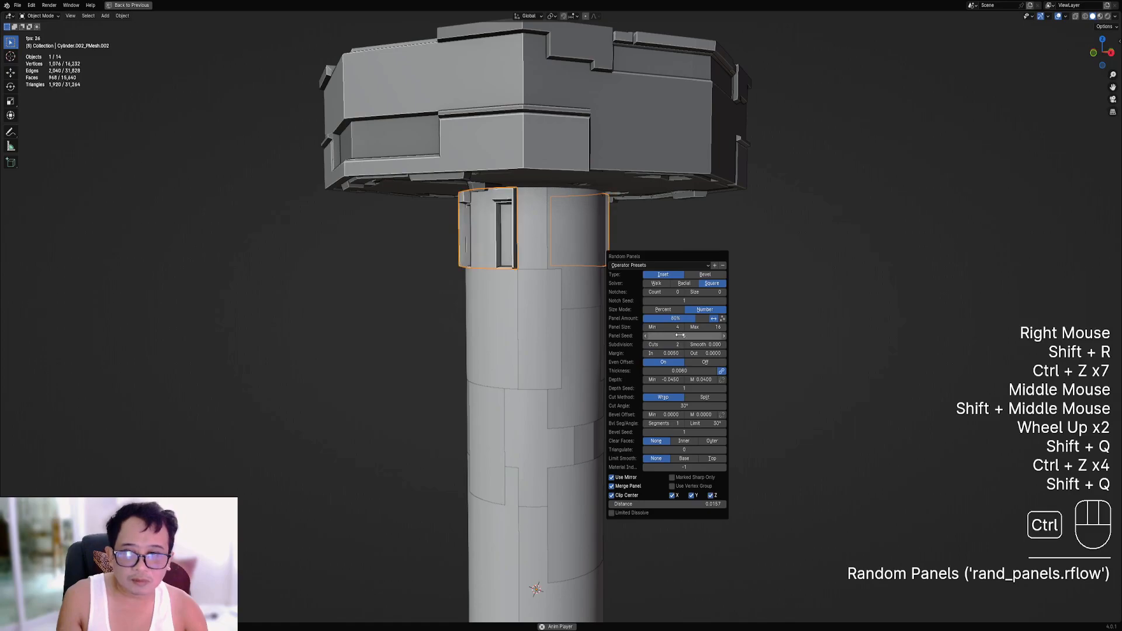
middle_drag(637, 513, 636, 407)
scroll(697, 397, up, 1)
key(F9)
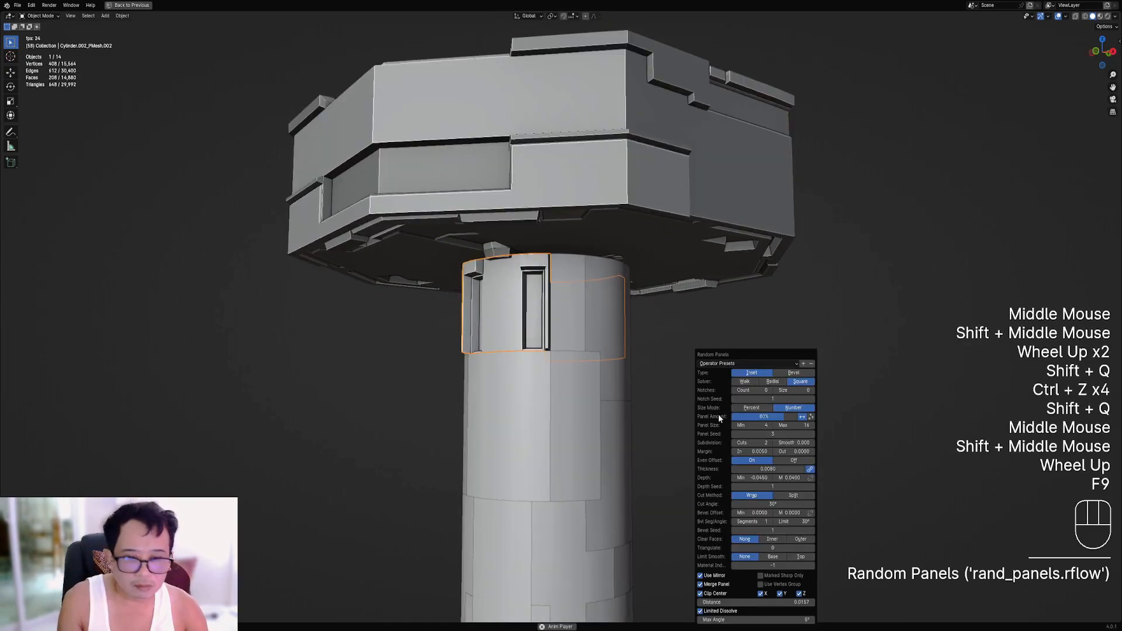
Set the top piece's Random Panels subdivision cuts to 3 and vary the panel seed for a denser layout.
ctrl+scroll(765, 443, up, 1)
ctrl+scroll(765, 442, down, 5)
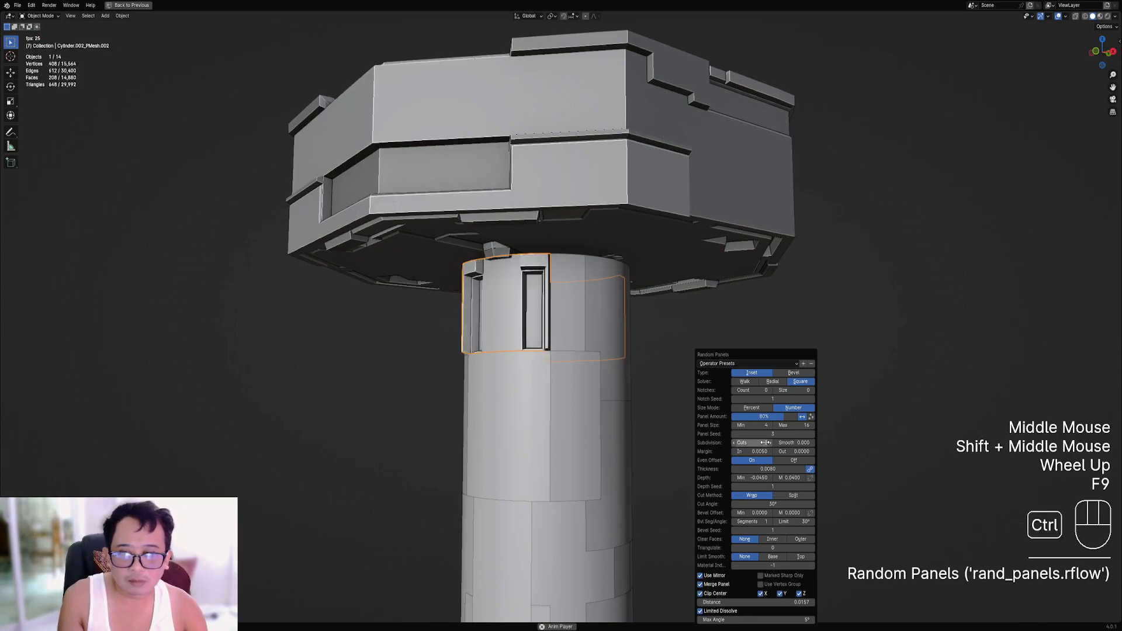
ctrl+scroll(765, 443, up, 1)
ctrl+scroll(768, 434, up, 1)
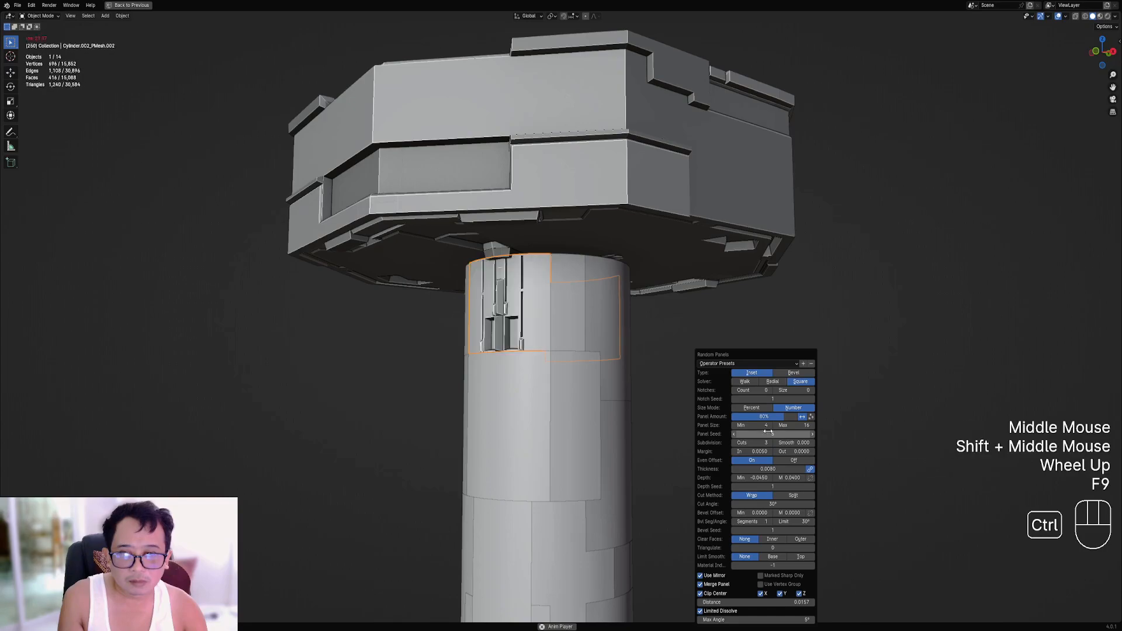
ctrl+scroll(768, 431, down, 2)
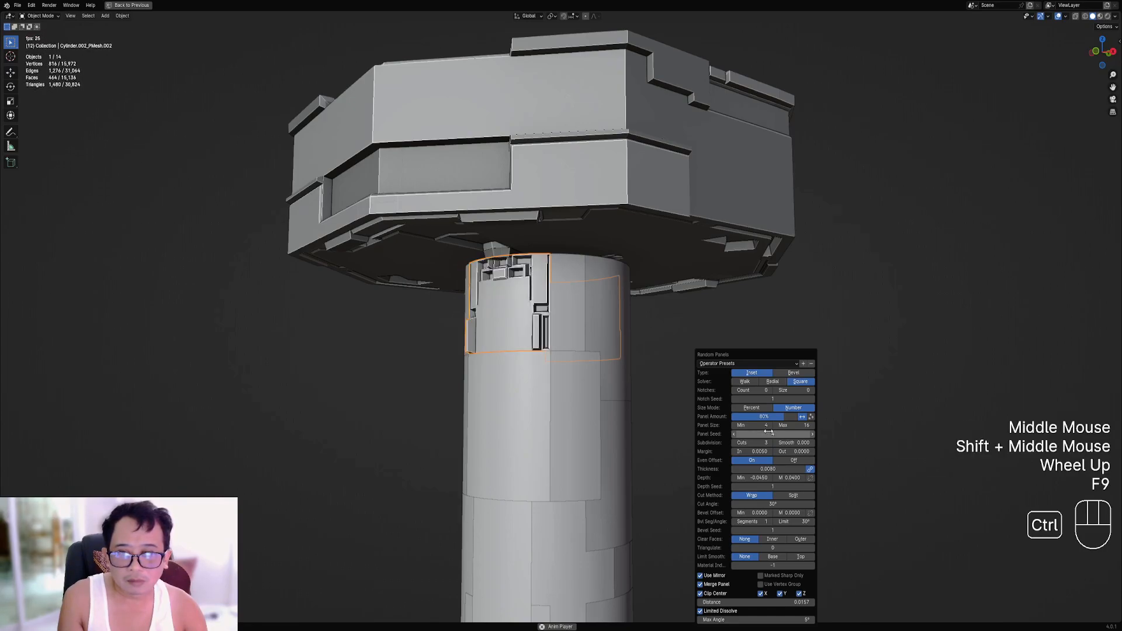
Repeat Random Panels on the neighbouring piece in the top row and the stepped side piece below it.
right_click(601, 335)
scroll(601, 419, down, 2)
middle_drag(648, 358, 608, 358)
middle_drag(565, 347, 566, 377)
right_click(578, 352)
key(shift+r)
Try repeating Random Panels on the wide front piece in the second row and undo it.
right_click(548, 333)
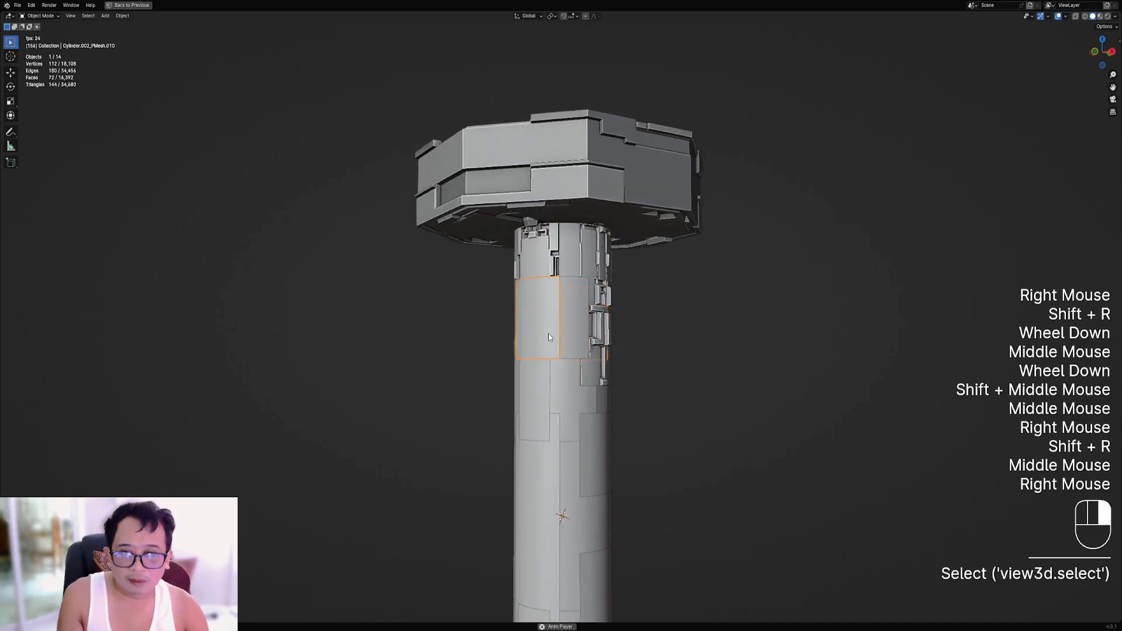
key(shift+r)
key(ctrl+z)
Apply Random Panels to the second-row piece between the wide front piece and the paneled side piece, varying its panel seed.
right_click(576, 386)
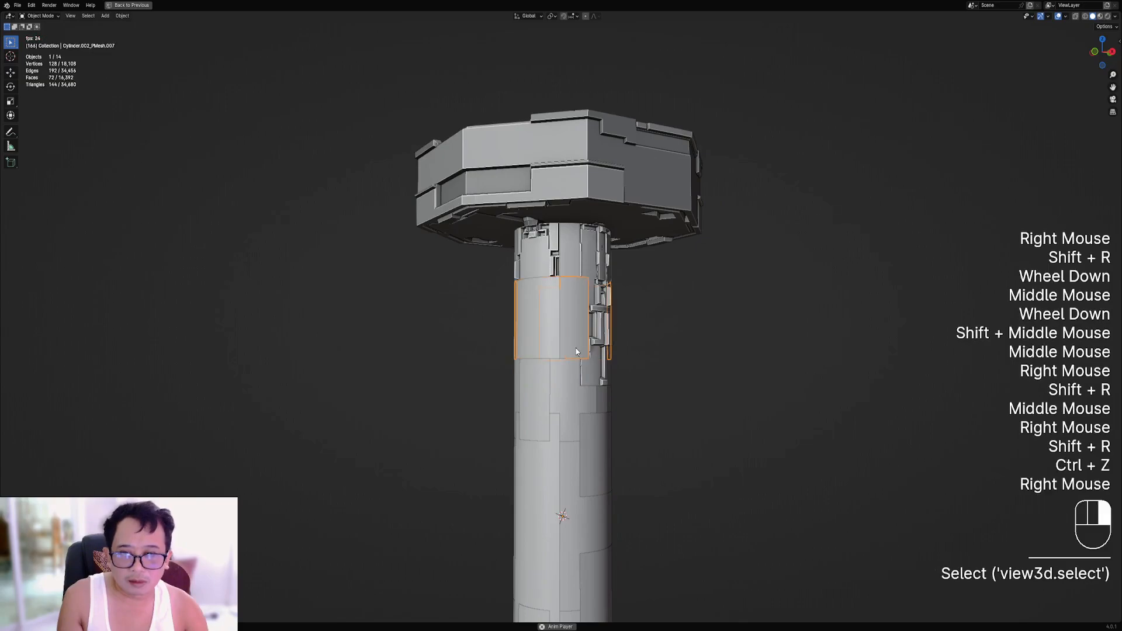
key(shift+r)
scroll(670, 371, up, 2)
key(shift+q)
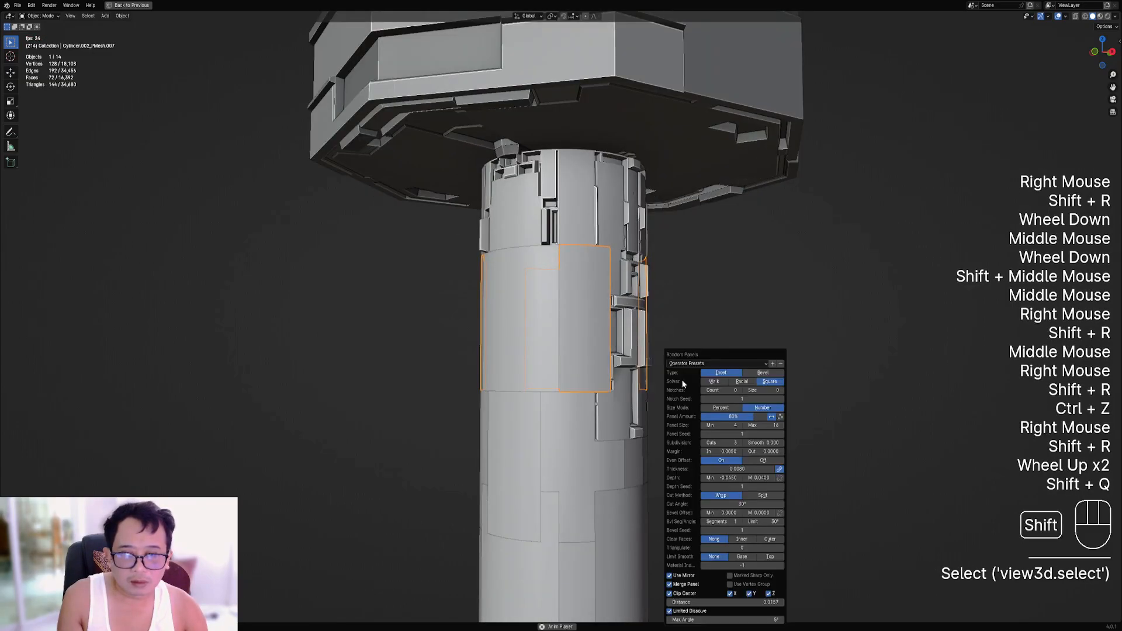
drag(731, 434, 736, 434)
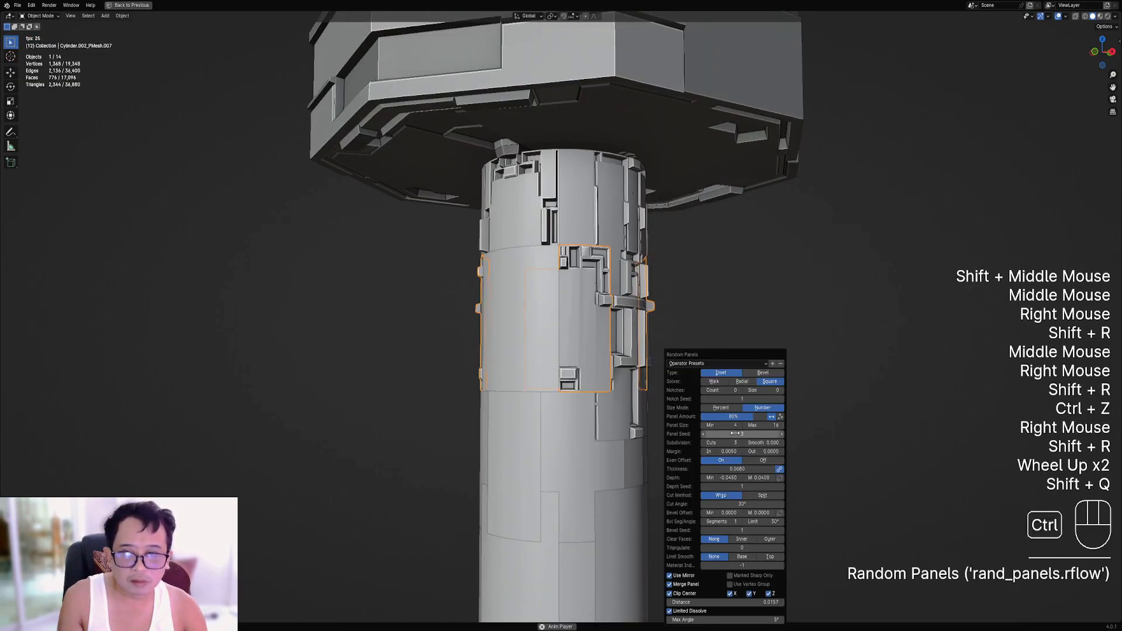
ctrl+scroll(736, 434, up, 1)
ctrl+scroll(735, 434, up, 3)
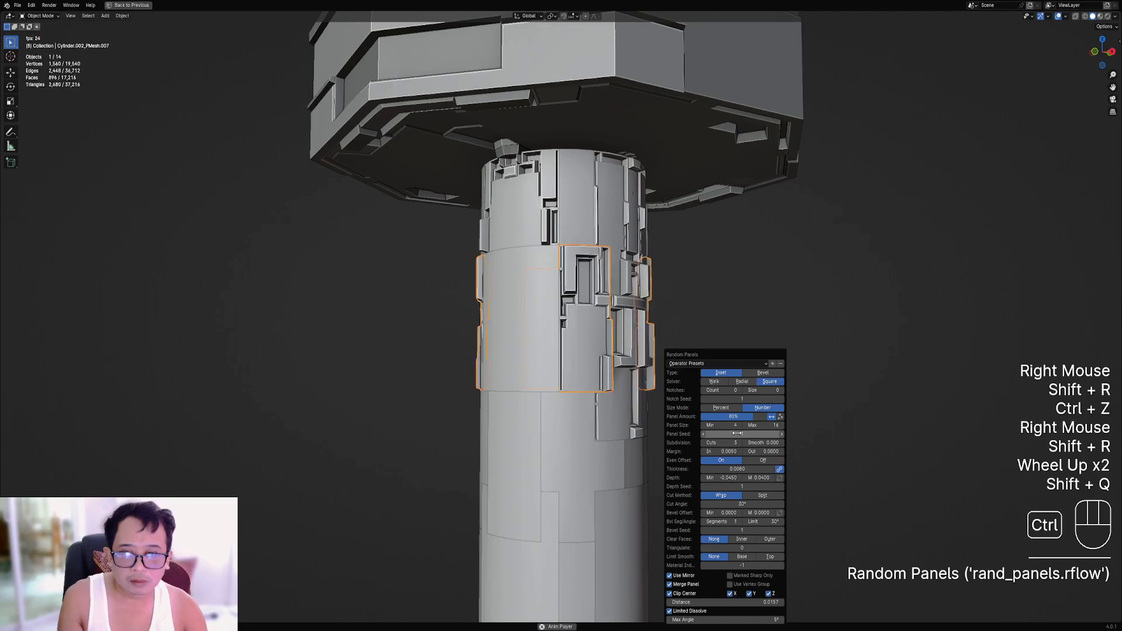
Try repeating Random Panels on two pieces in the core's third row and undo both.
scroll(584, 381, down, 1)
middle_drag(583, 381, 526, 368)
scroll(588, 368, down, 1)
right_click(574, 345)
key(shift+r)
scroll(623, 377, up, 1)
right_click(529, 351)
key(shift+r)
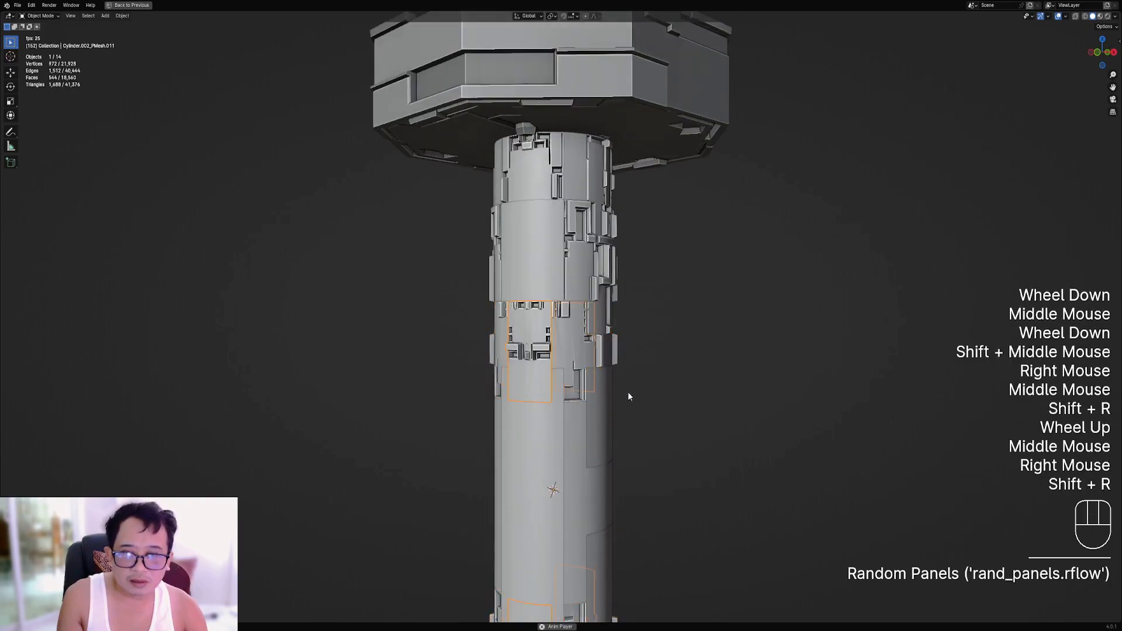
key(ctrl+z)
key(ctrl+z)
key(ctrl+z)
Apply Random Panels to the stepped third-row piece with a Limited Dissolve max angle of 2.5° and vary the panel seed.
middle_drag(643, 395, 634, 391)
key(shift+q)
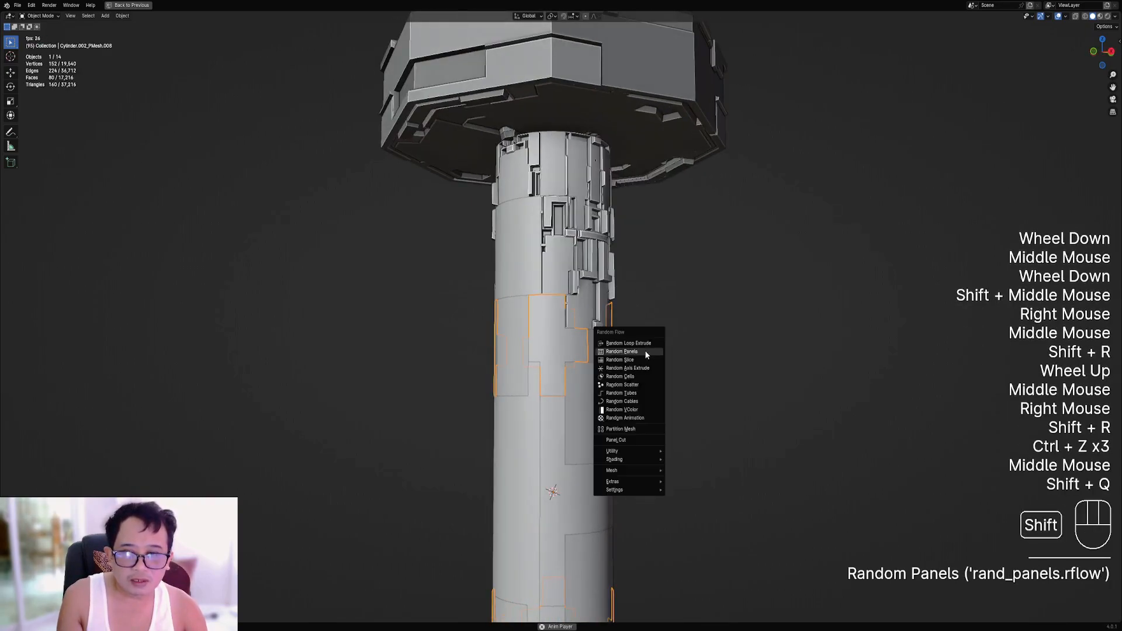
click(645, 352)
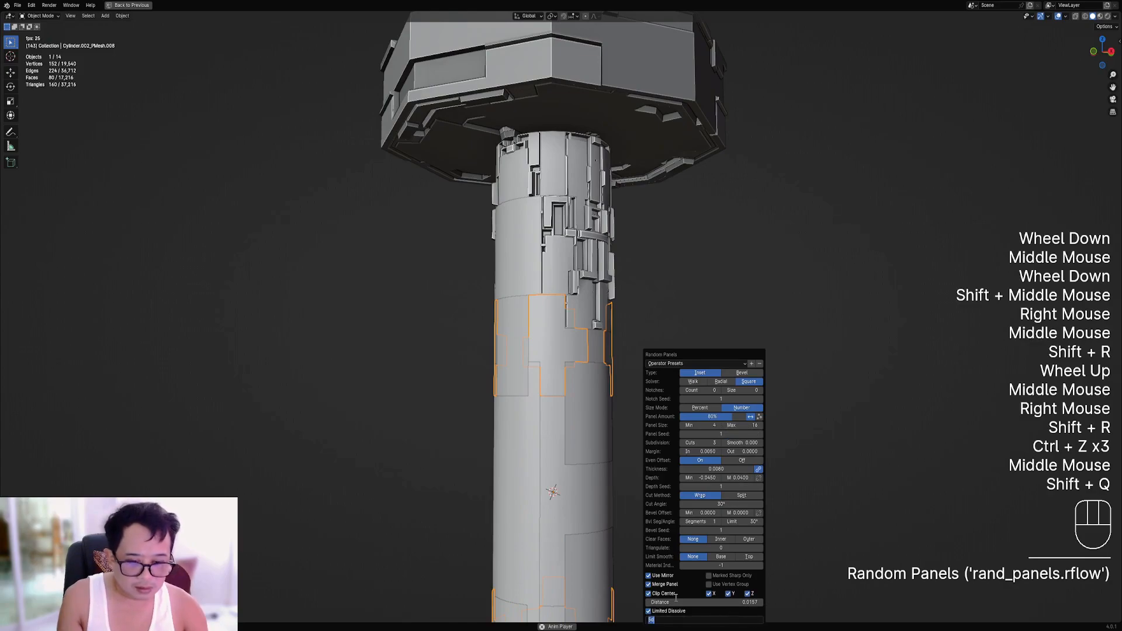
key(Return)
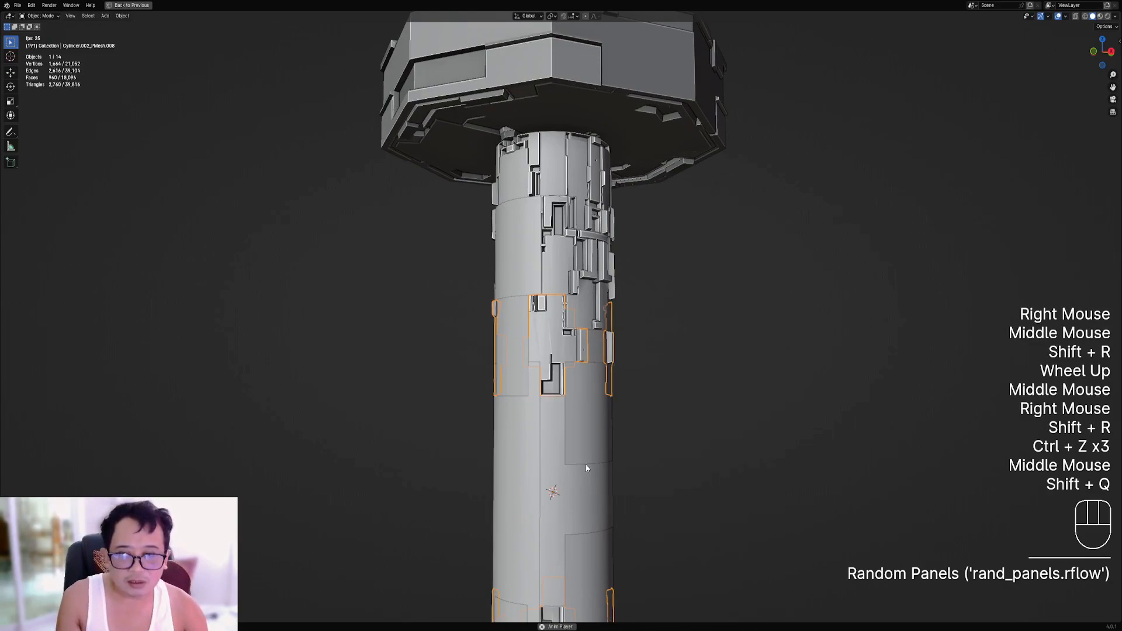
key(F9)
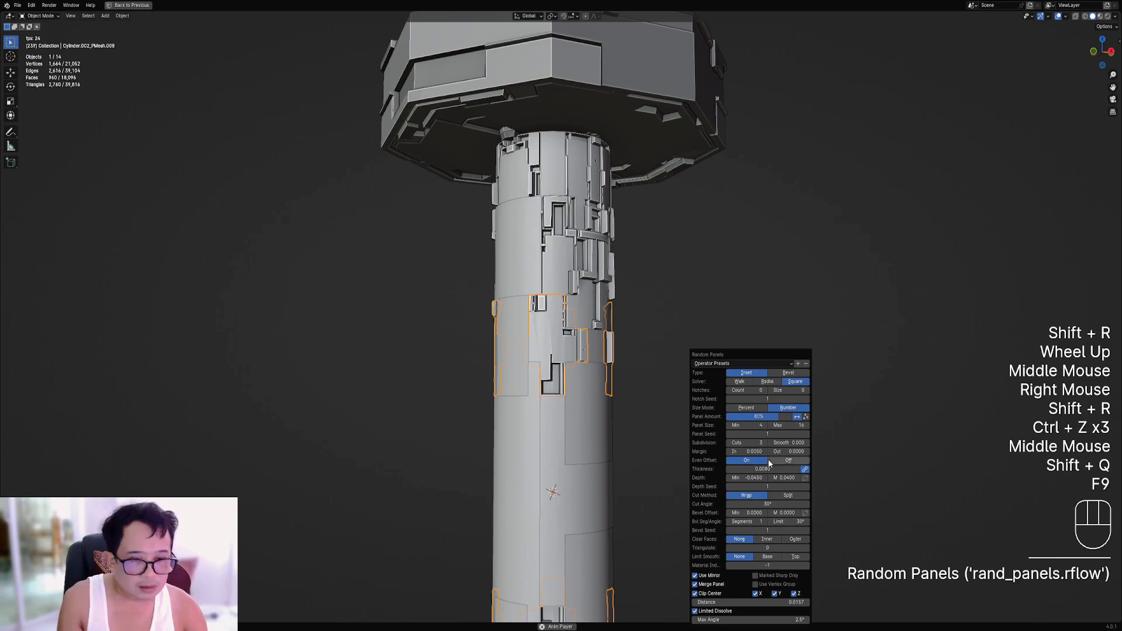
ctrl+scroll(763, 436, up, 3)
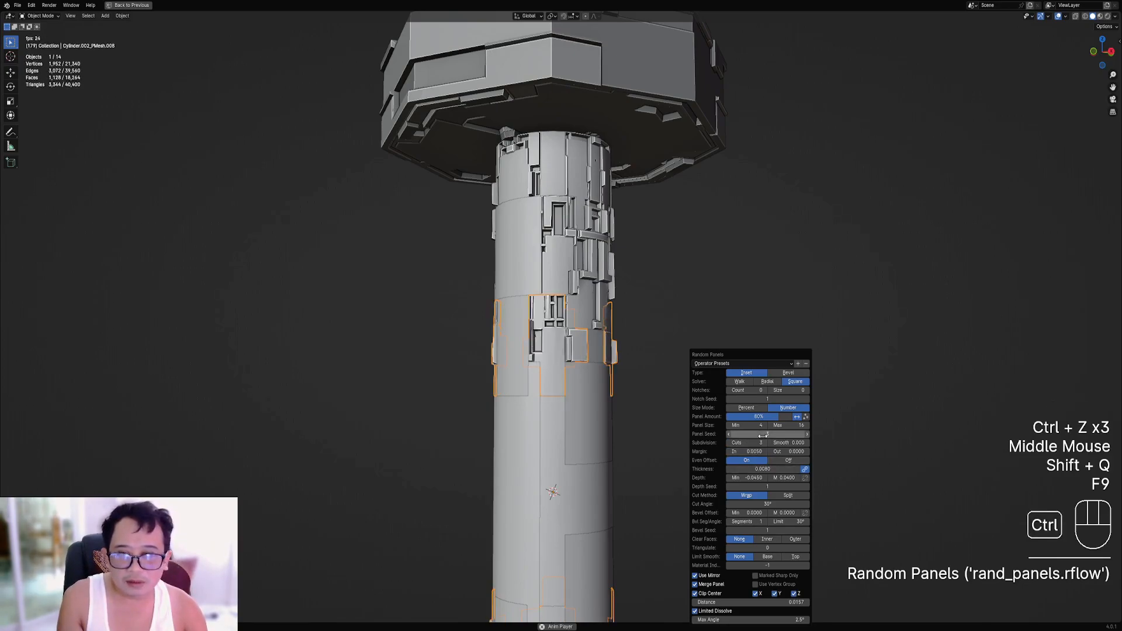
Repeat Random Panels on the two side pieces below the third row and deselect everything.
shift+right_click(591, 431)
key(shift+r)
shift+right_click(593, 491)
key(shift+r)
middle_drag(592, 491, 647, 475)
scroll(646, 475, down, 2)
key(alt+a)
Apply Random Panels to the large front piece at mid-height with 2 subdivision cuts and a different panel seed, and deselect it.
middle_drag(525, 437, 557, 389)
right_click(556, 383)
key(shift+r)
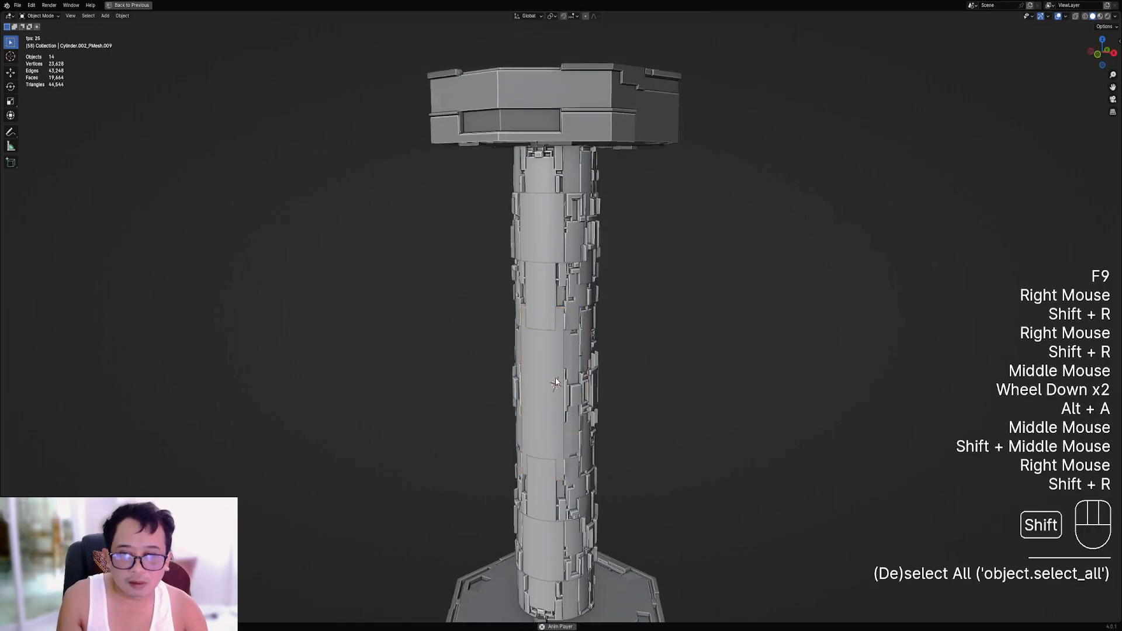
right_click(542, 387)
key(shift+q)
click(639, 372)
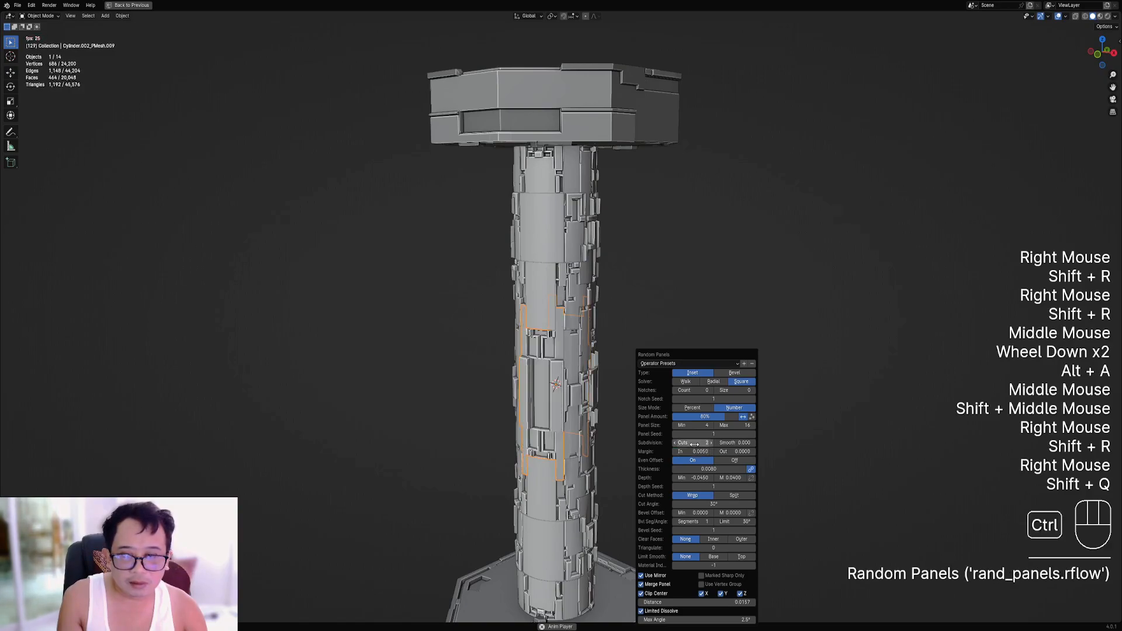
ctrl+scroll(698, 441, down, 1)
ctrl+scroll(699, 434, up, 3)
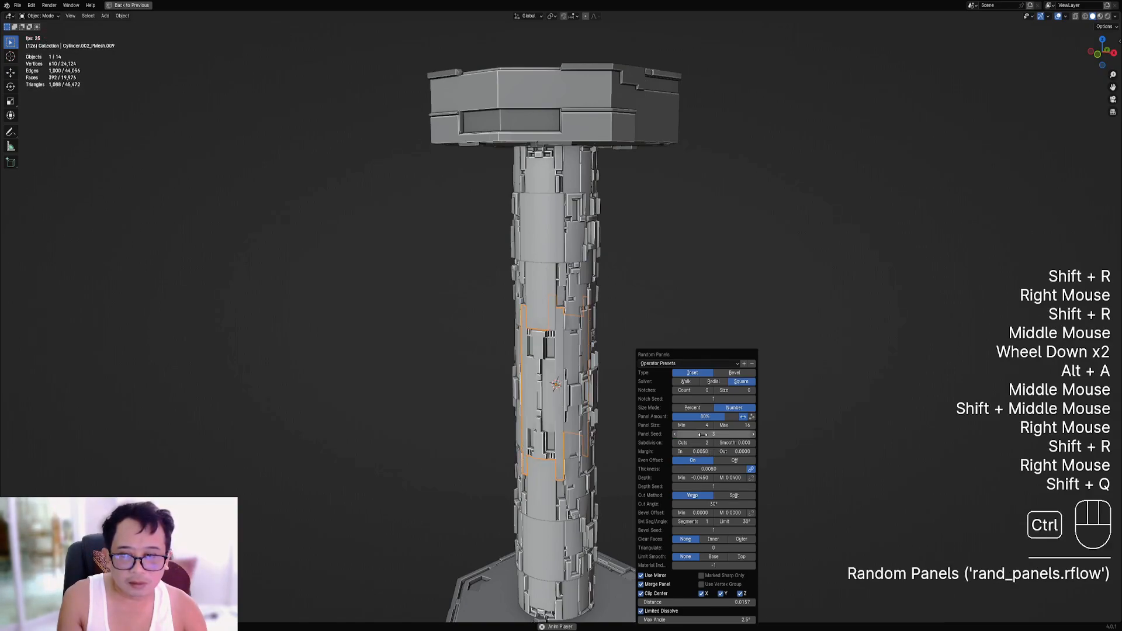
key(alt+a)
Select a paneled core piece and use Partition Mesh to merge all pieces back into one core object.
middle_drag(580, 409, 632, 404)
scroll(651, 370, down, 1)
scroll(631, 403, up, 2)
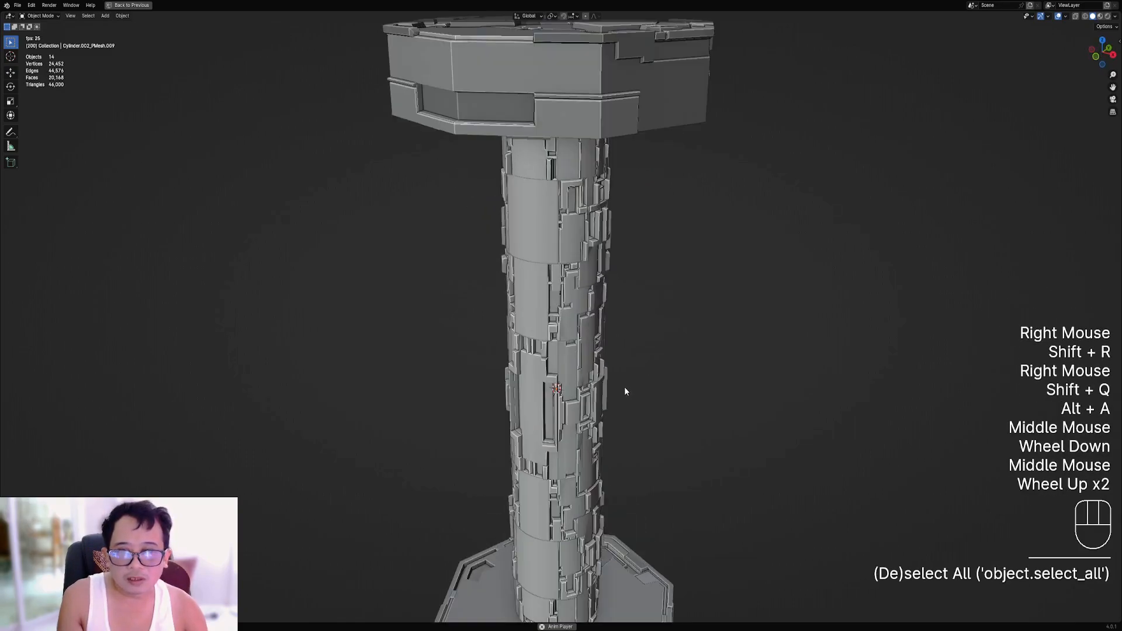
right_click(596, 347)
middle_drag(675, 325, 675, 301)
key(shift+q)
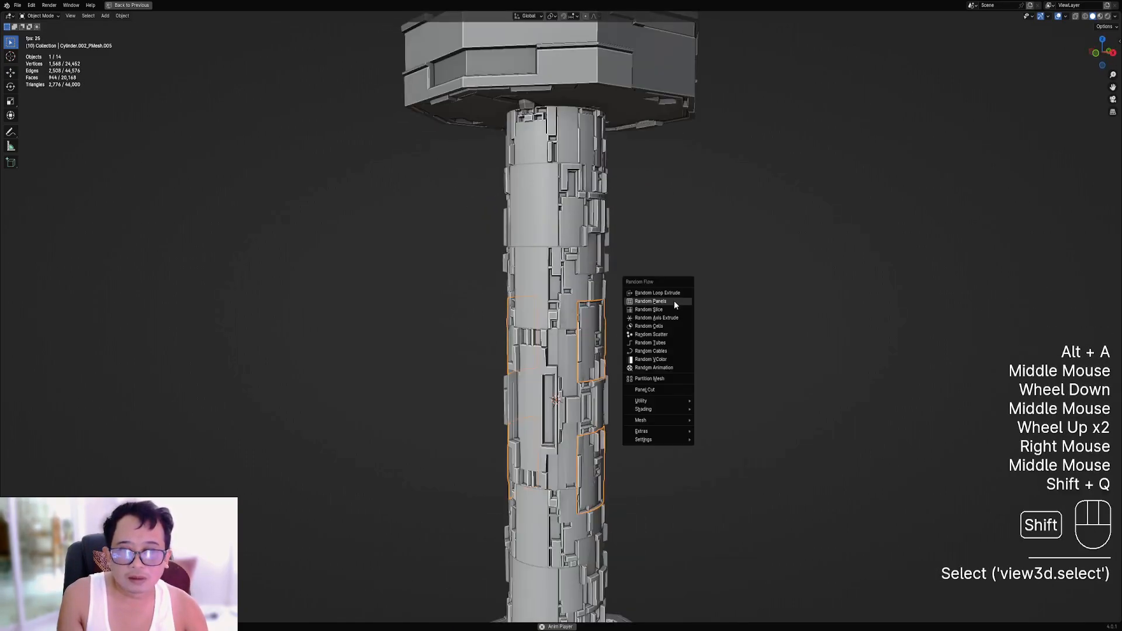
click(650, 378)
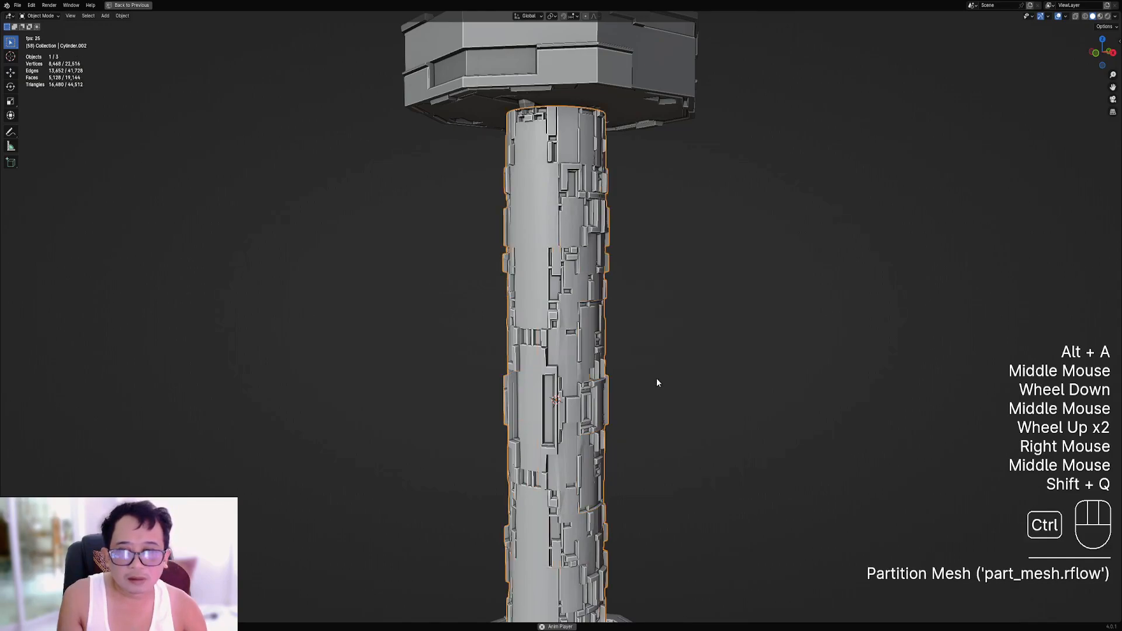
Isolate the merged core by hiding the other objects and enter Edit Mode on it.
right_click(572, 345)
key(shift+h)
middle_drag(573, 345, 623, 408)
key(Tab)
scroll(624, 408, up, 2)
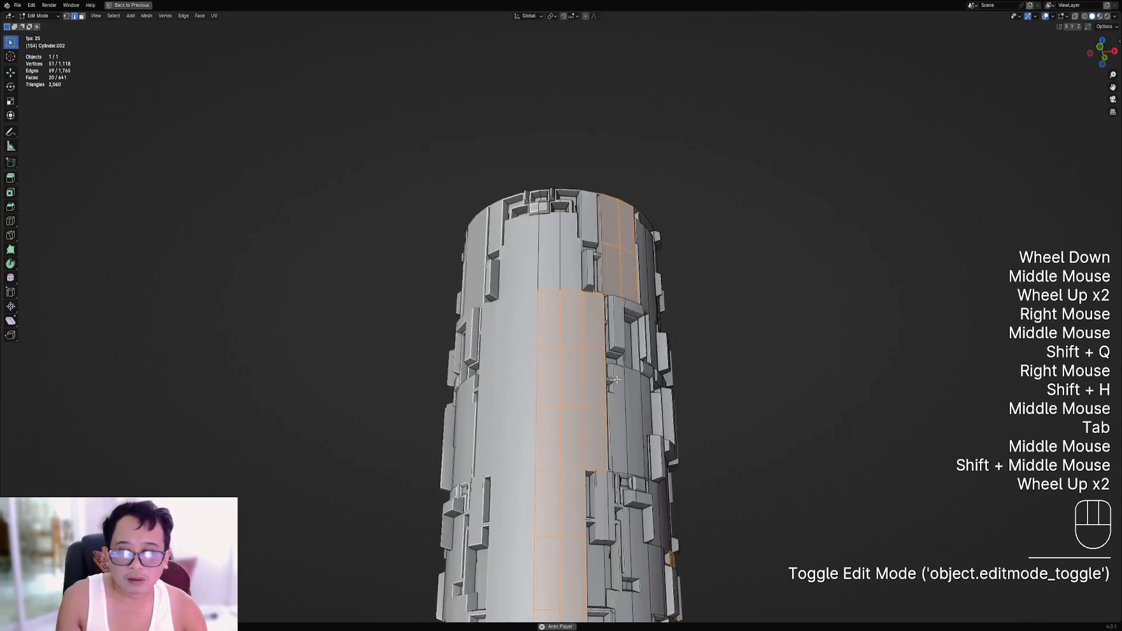
key(Tab)
key(Tab)
Clear the selection, switch to vertex selection and test-move vertices along the seam beside the wide second-row piece.
scroll(608, 357, up, 1)
shift+middle_drag(640, 369, 581, 348)
key(alt+a)
key(1)
scroll(581, 348, up, 2)
right_click(556, 369)
key(g)
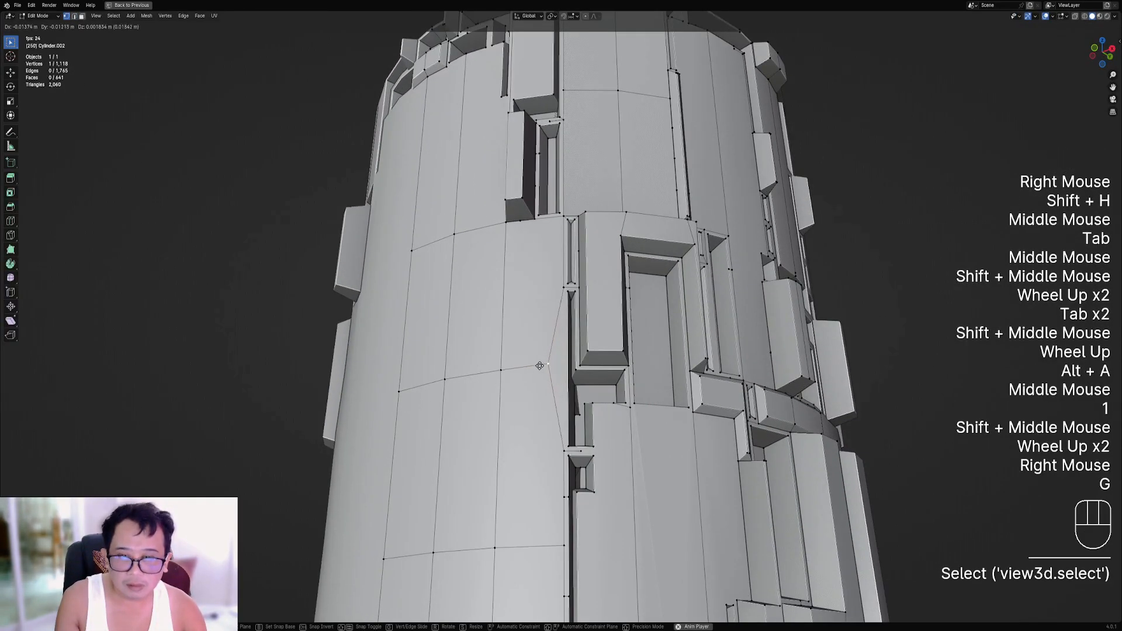
right_click(529, 293)
key(g)
right_click(531, 288)
Test-move a vertex on the seam beneath an adjacent top-row piece.
middle_drag(531, 288, 474, 257)
shift+middle_drag(473, 257, 563, 398)
right_click(610, 352)
key(g)
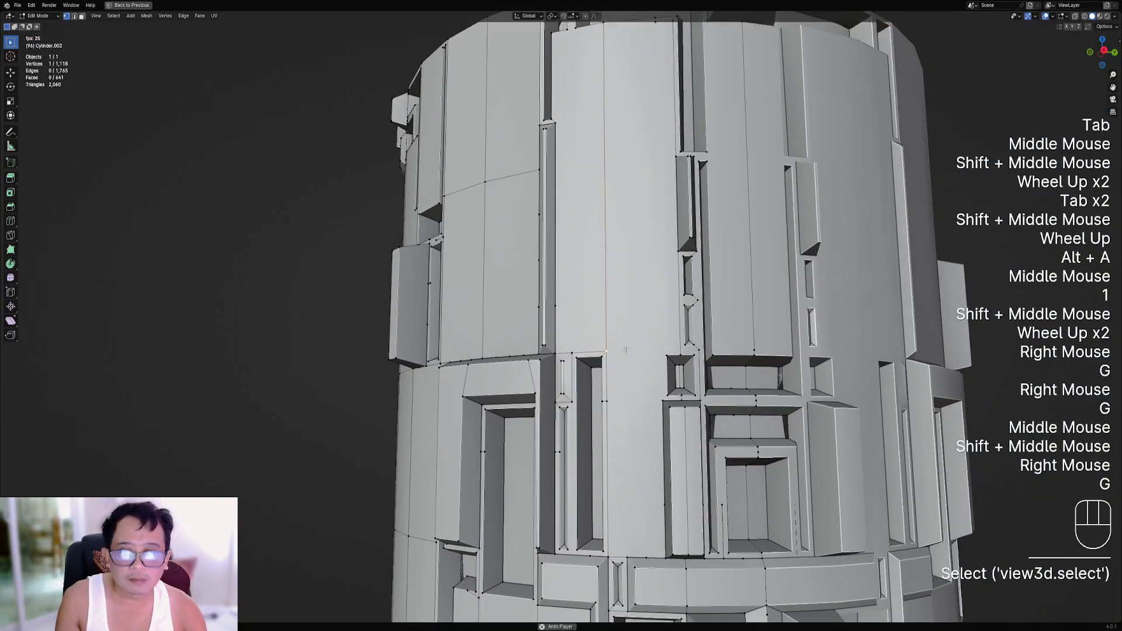
Examine the core's panel surfaces and seams further down, comparing Object Mode with Edit Mode.
scroll(612, 352, down, 4)
key(Tab)
scroll(639, 467, down, 2)
scroll(620, 363, up, 2)
key(Tab)
shift+middle_drag(638, 463, 613, 339)
scroll(613, 336, up, 2)
key(Tab)
key(Tab)
shift+middle_drag(635, 235, 594, 290)
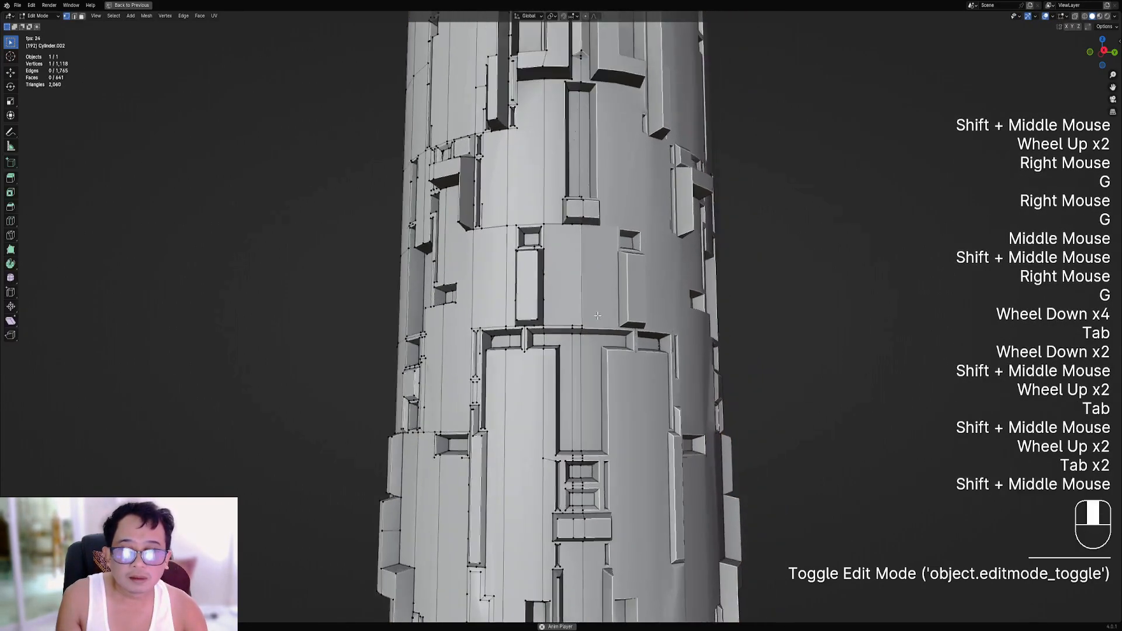
Test-move vertices on the horizontal seam below the pieces with narrow raised panels.
scroll(594, 289, up, 1)
right_click(594, 290)
mouse_move(633, 250)
middle_down()
mouse_move(657, 384)
mouse_move(614, 260)
middle_up()
key(g)
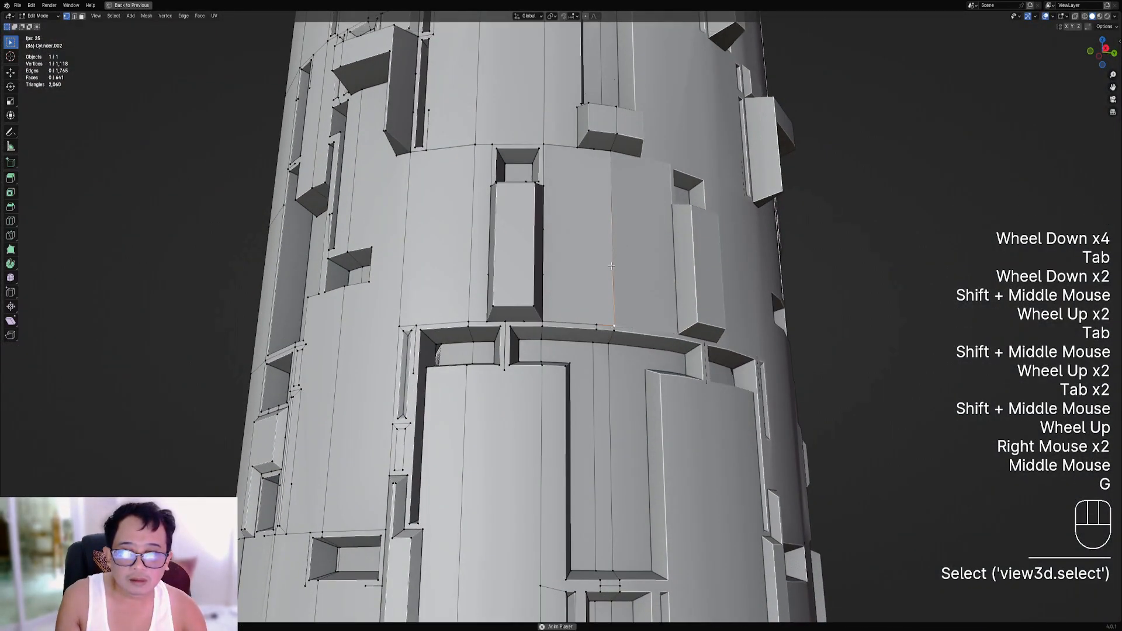
right_click(614, 260)
key(g)
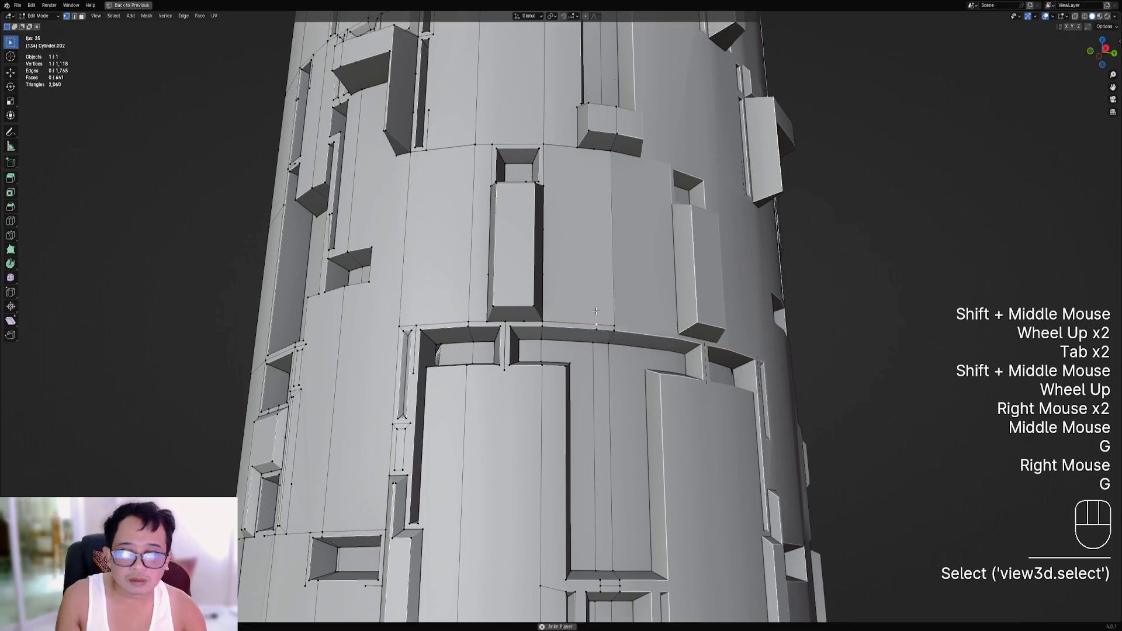
right_click(596, 312)
Test-move the seam vertices beneath the narrow raised panel and cancel the moves.
scroll(597, 313, up, 1)
key(1)
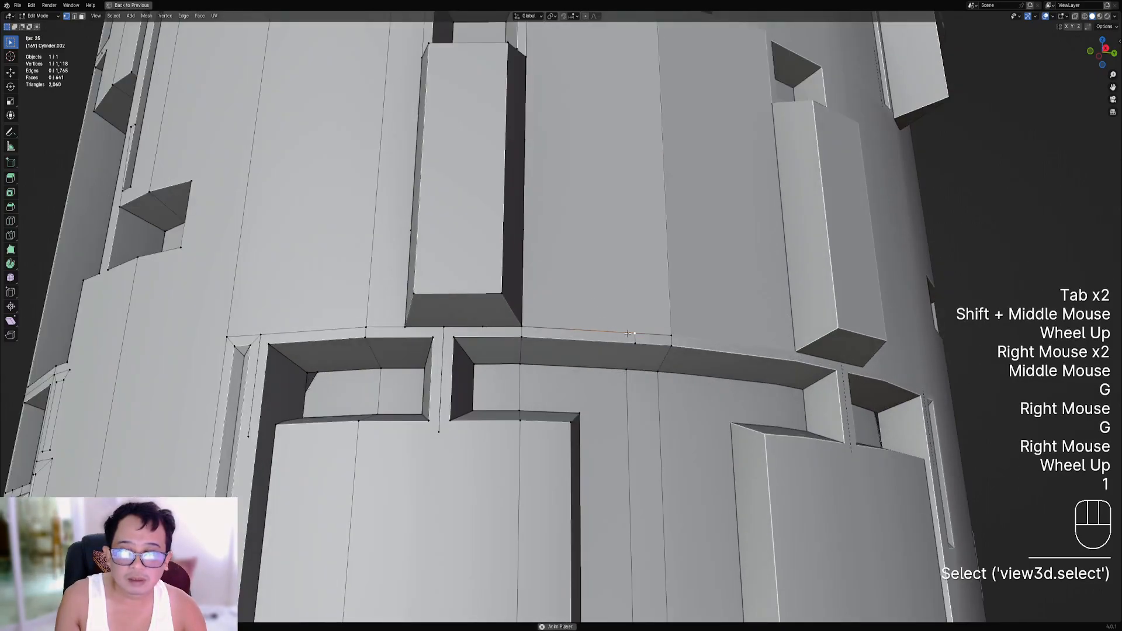
right_click(485, 321)
key(g)
right_click(456, 350)
key(g)
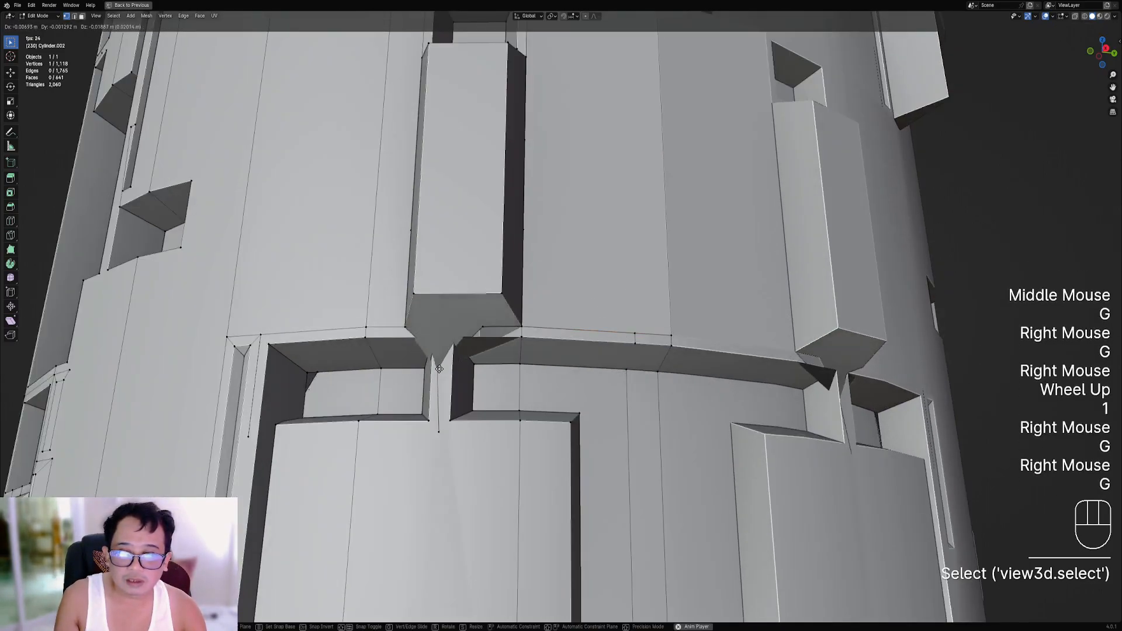
right_click(440, 319)
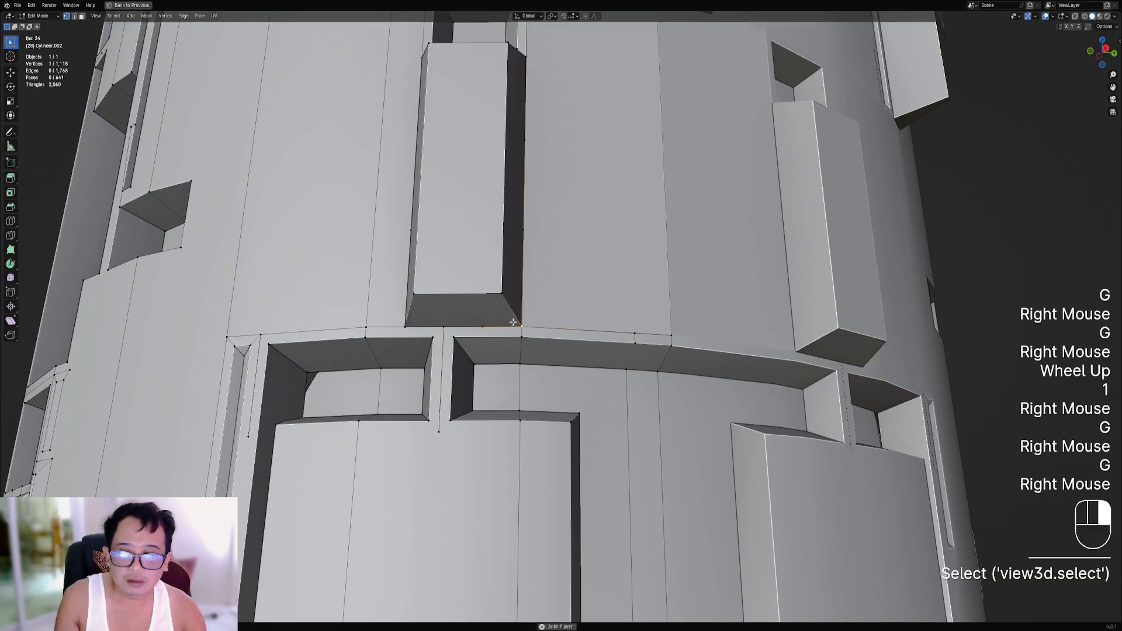
Test-move the seam vertex at the lower corner of the tall raised panel and cancel the move.
key(g)
right_click(561, 345)
key(g)
scroll(619, 368, down, 2)
Examine the inner core's panels and seams along its full height, comparing Object Mode with Edit Mode.
key(Tab)
scroll(619, 299, down, 2)
key(Tab)
shift+scroll(619, 297, down, 1)
shift+middle_drag(619, 298, 674, 344)
scroll(612, 364, up, 2)
key(Tab)
scroll(612, 363, up, 1)
scroll(612, 364, down, 4)
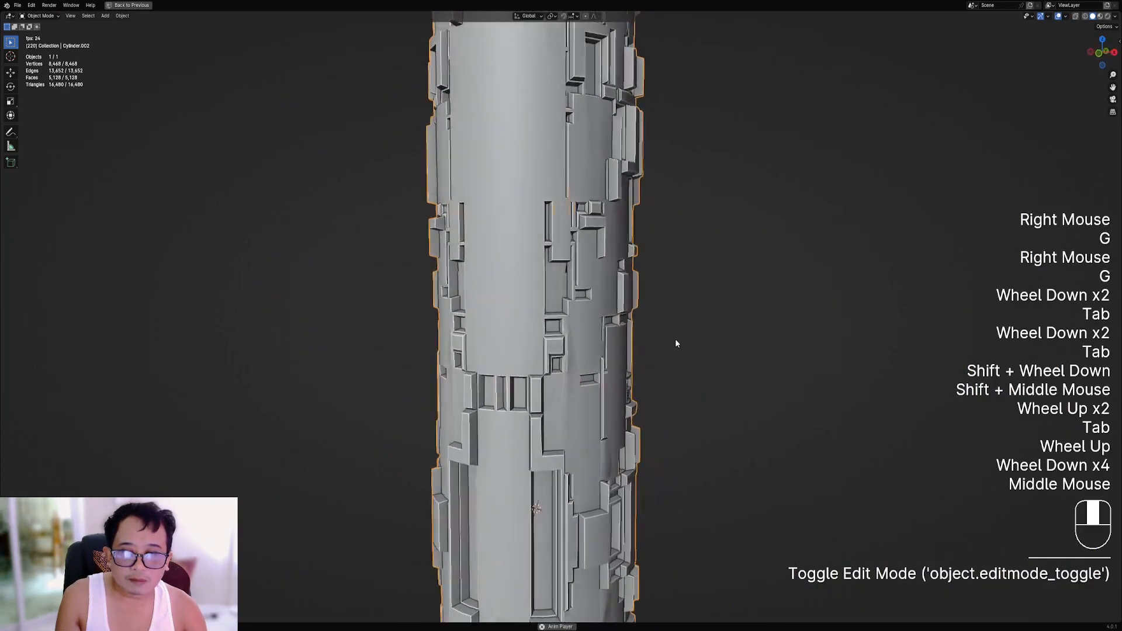
scroll(669, 350, down, 1)
key(Tab)
shift+middle_drag(615, 374, 610, 334)
scroll(610, 334, up, 2)
scroll(610, 333, up, 1)
scroll(609, 334, down, 1)
right_click(556, 263)
scroll(552, 209, down, 1)
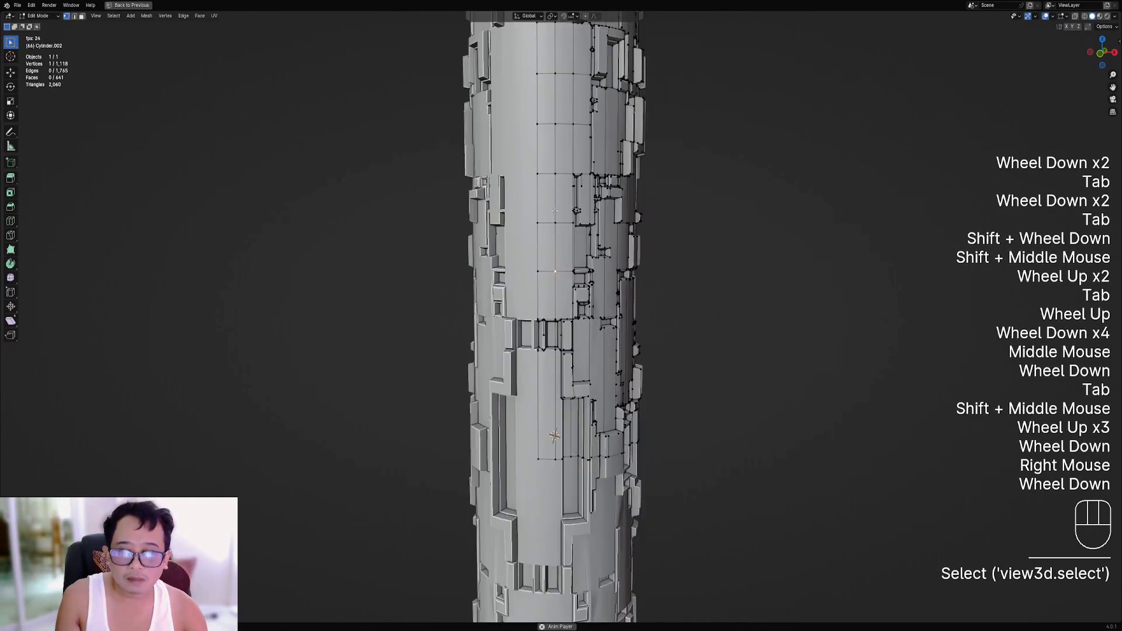
scroll(552, 209, down, 1)
Reveal all hidden objects from Object Mode and hide the outer casing cylinder to expose the inner core.
key(Tab)
middle_drag(722, 321, 563, 305)
key(alt+h)
scroll(699, 335, down, 1)
right_click(566, 288)
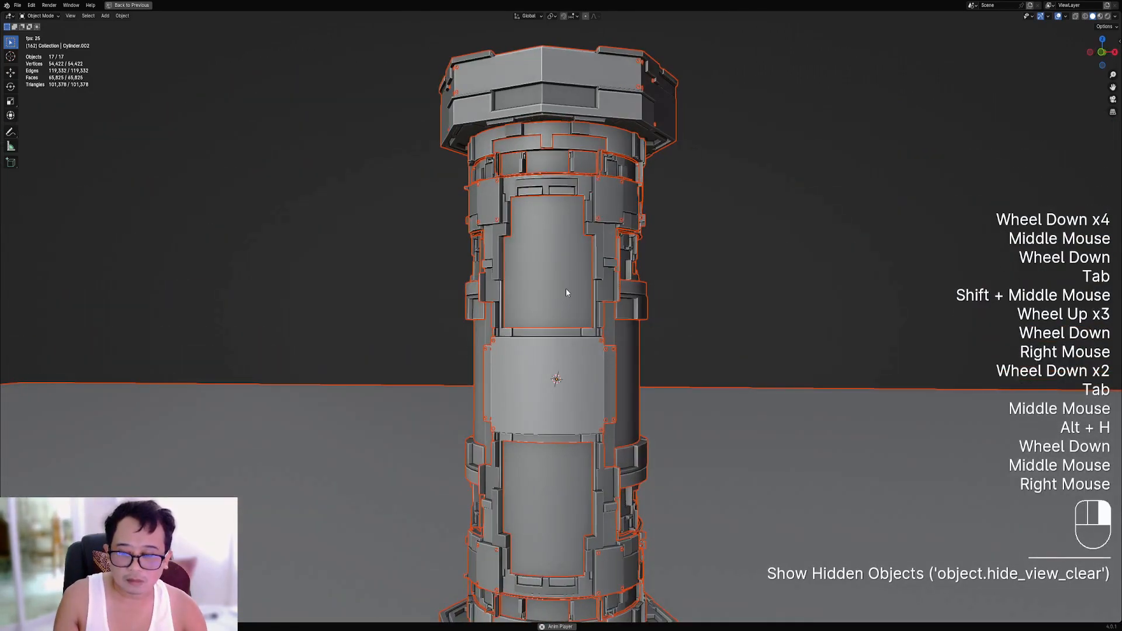
key(h)
Apply Random VColor to the inner core with the Sharp limit, a higher value seed and 15° sharpness.
right_click(566, 289)
key(shift+q)
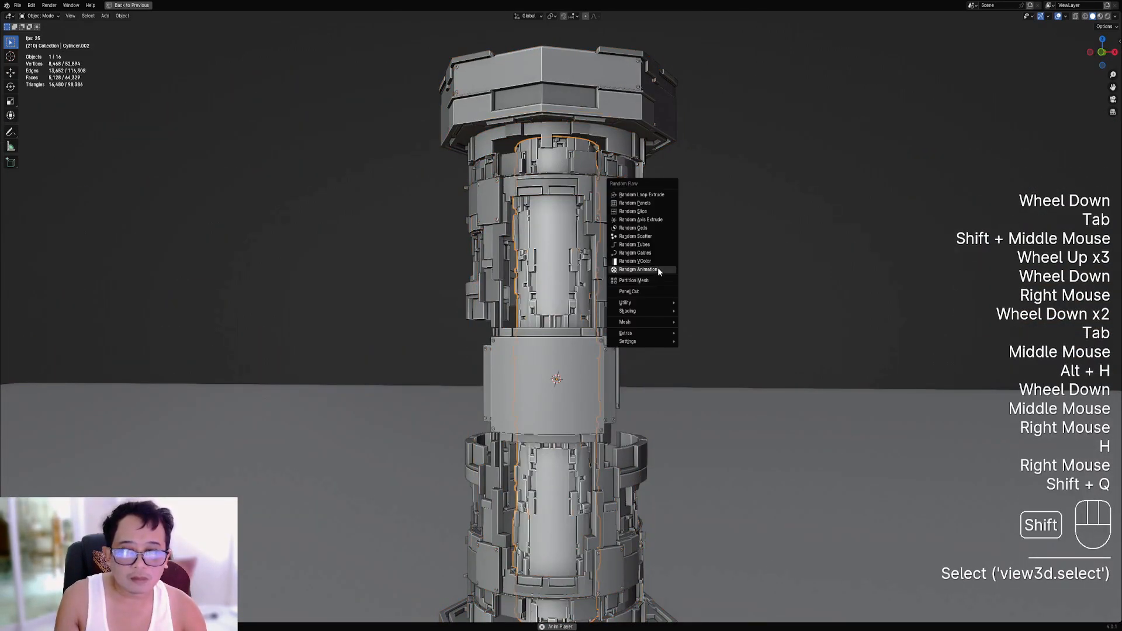
click(657, 264)
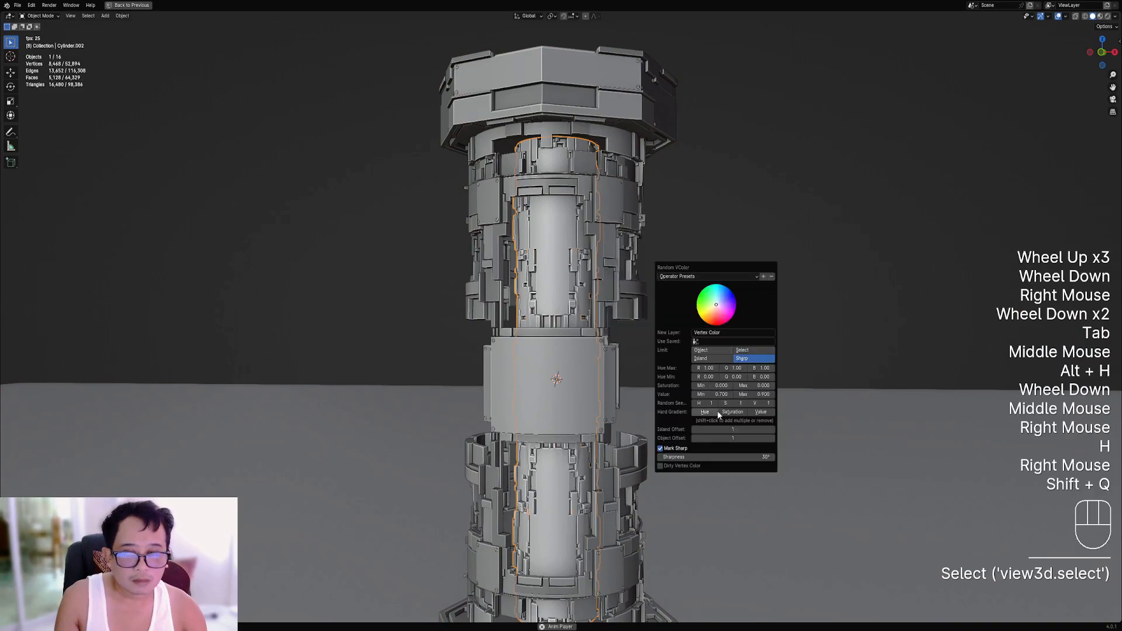
ctrl+scroll(754, 404, up, 2)
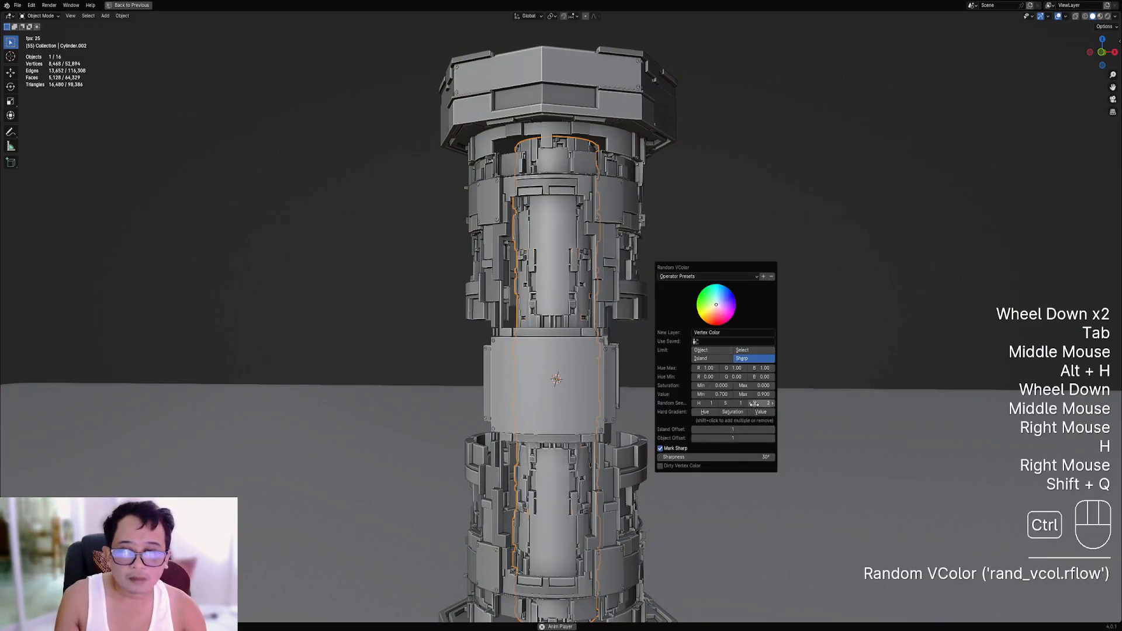
ctrl+scroll(754, 403, up, 1)
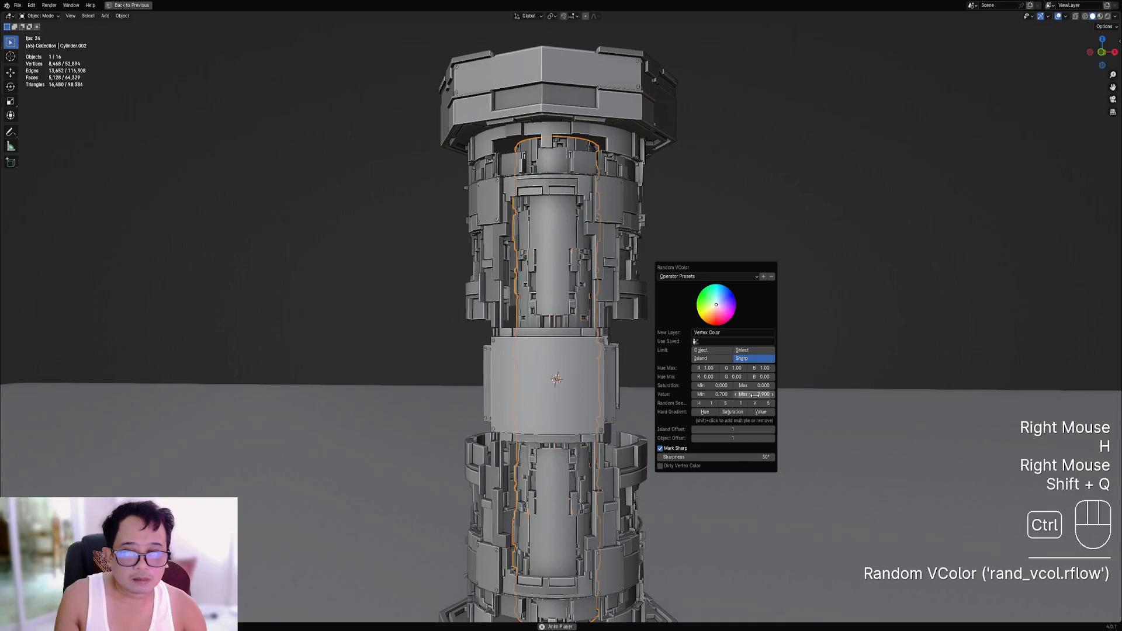
ctrl+scroll(761, 404, up, 2)
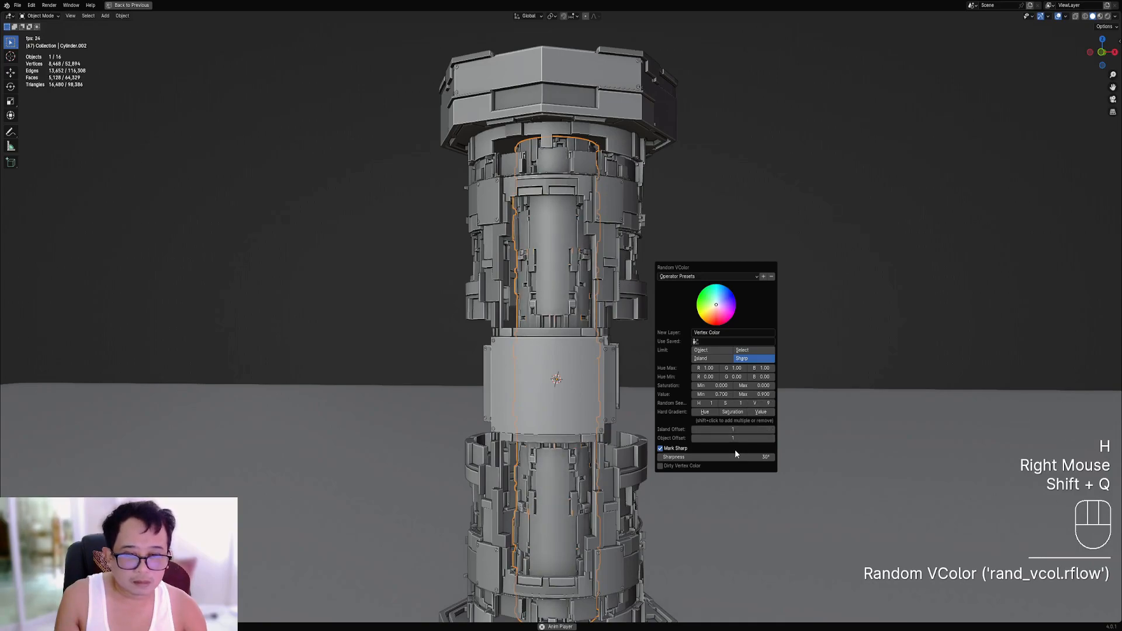
text(5)
key(Return)
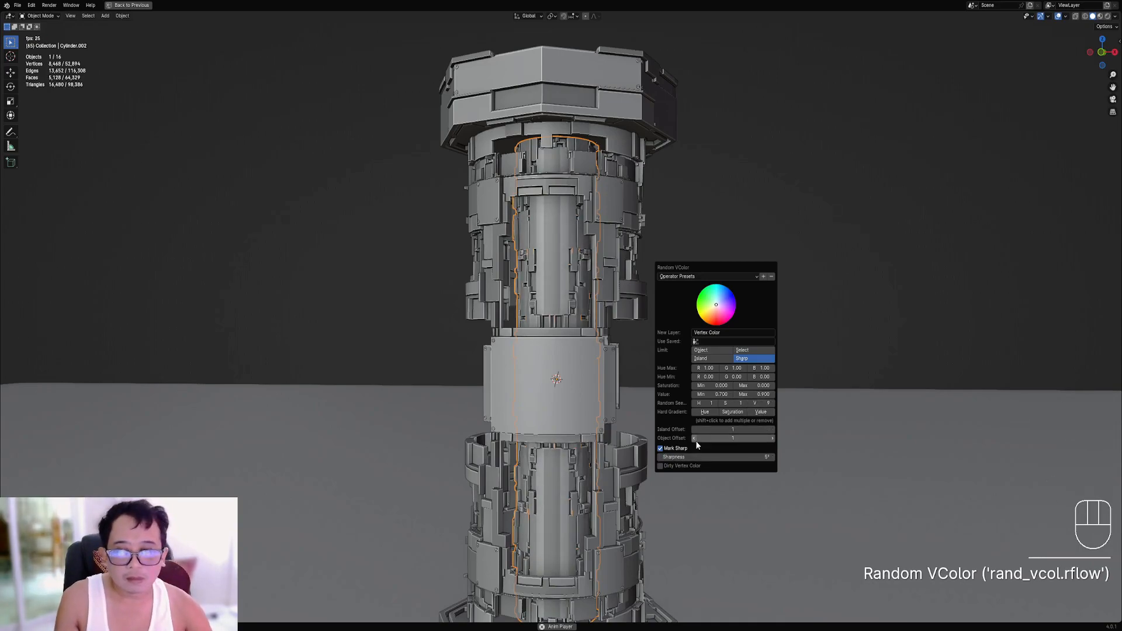
key(Return)
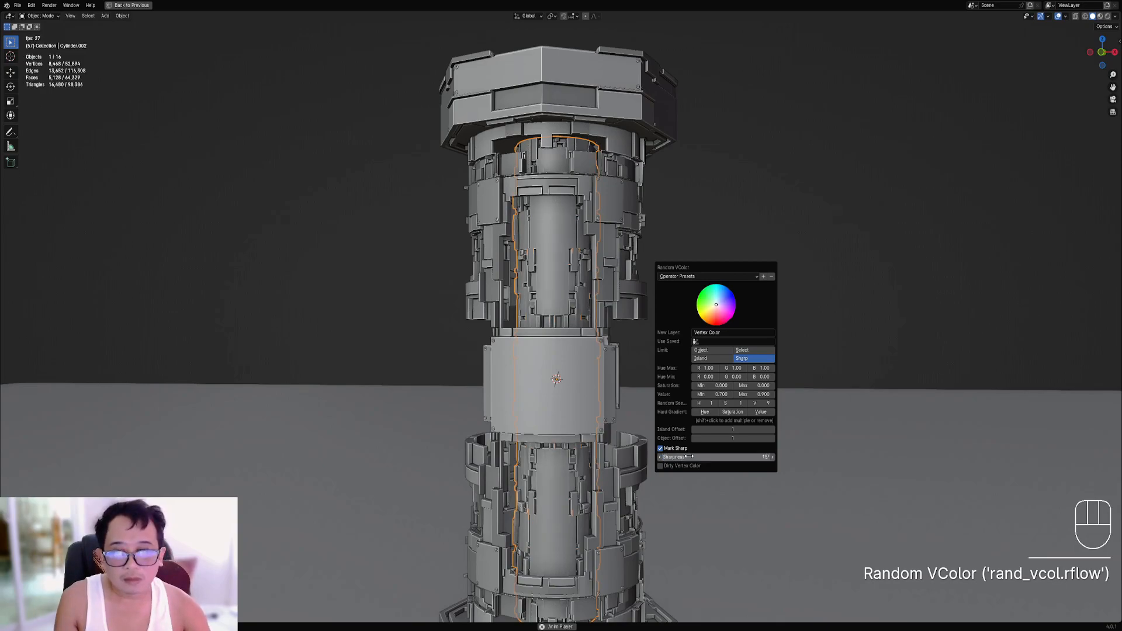
ctrl+scroll(761, 404, up, 4)
Reveal the hidden casing, clear the selection and review the whole canister.
scroll(520, 377, down, 2)
middle_drag(521, 377, 658, 357)
key(alt+h)
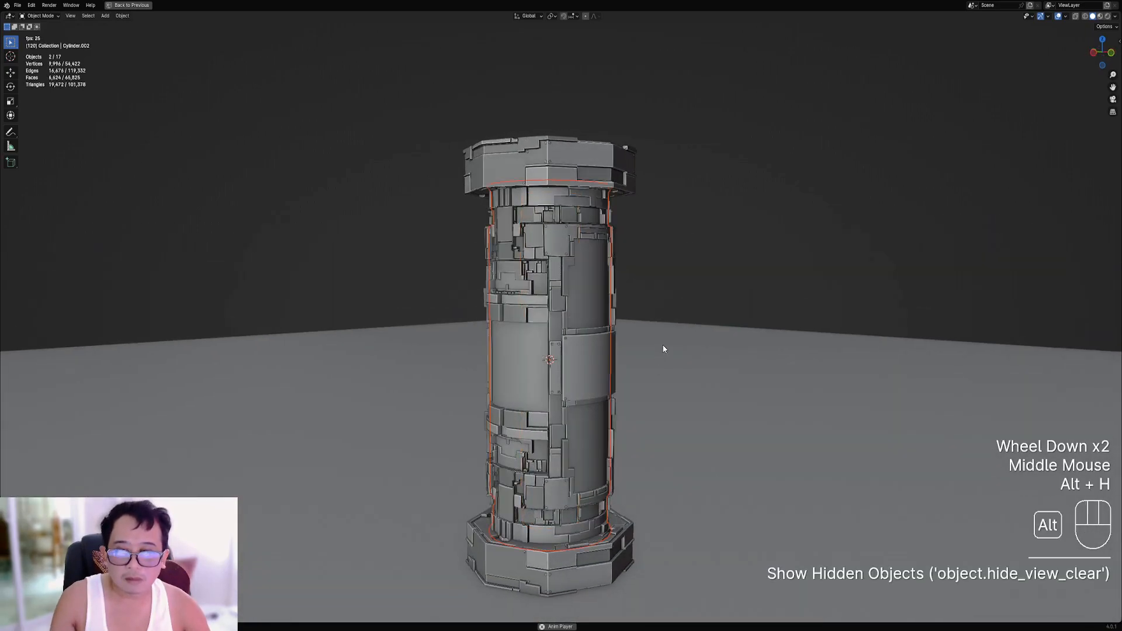
key(alt+a)
key(z)
Hide the outer casing cylinder again and assign the grunge_metal material to the inner core.
right_click(597, 295)
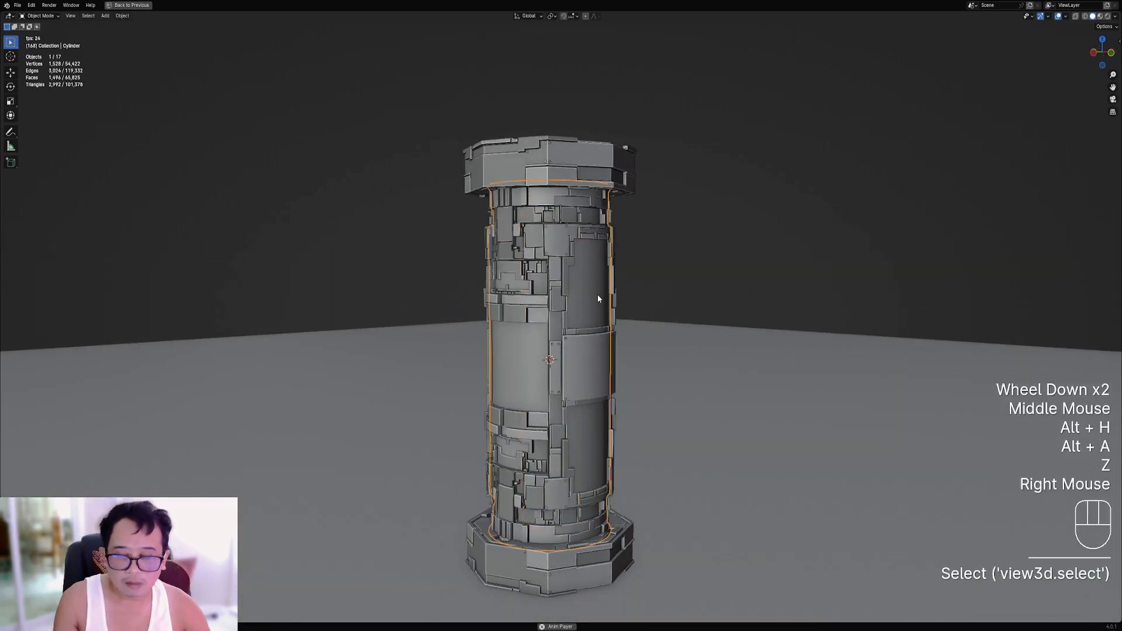
key(j)
key(h)
middle_drag(630, 294, 568, 287)
right_click(568, 288)
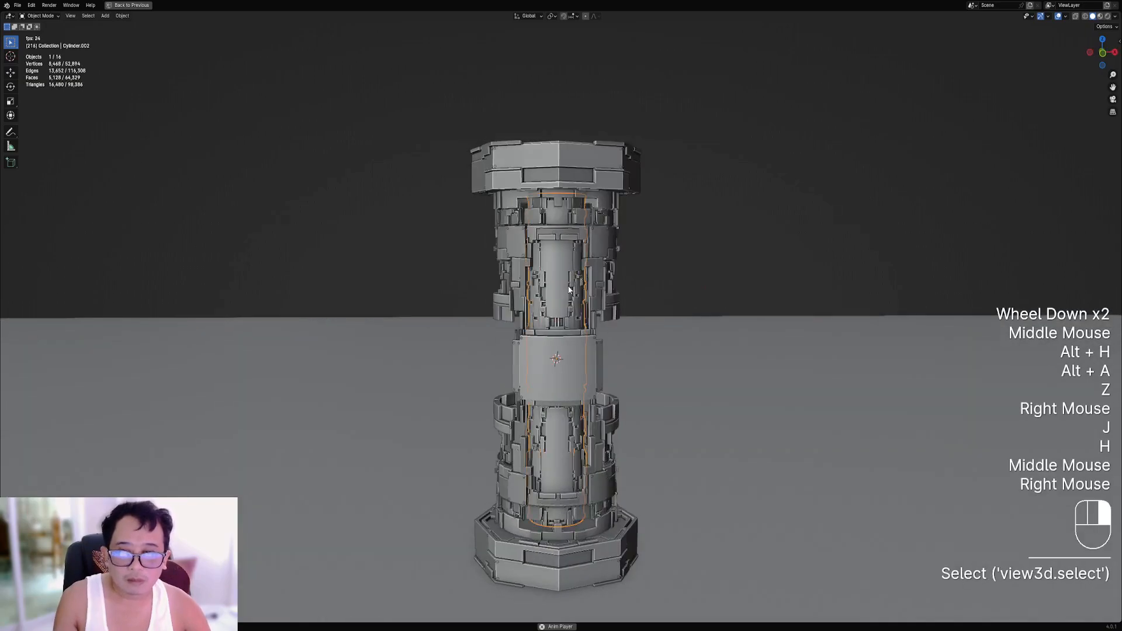
key(shift+ctrl+x)
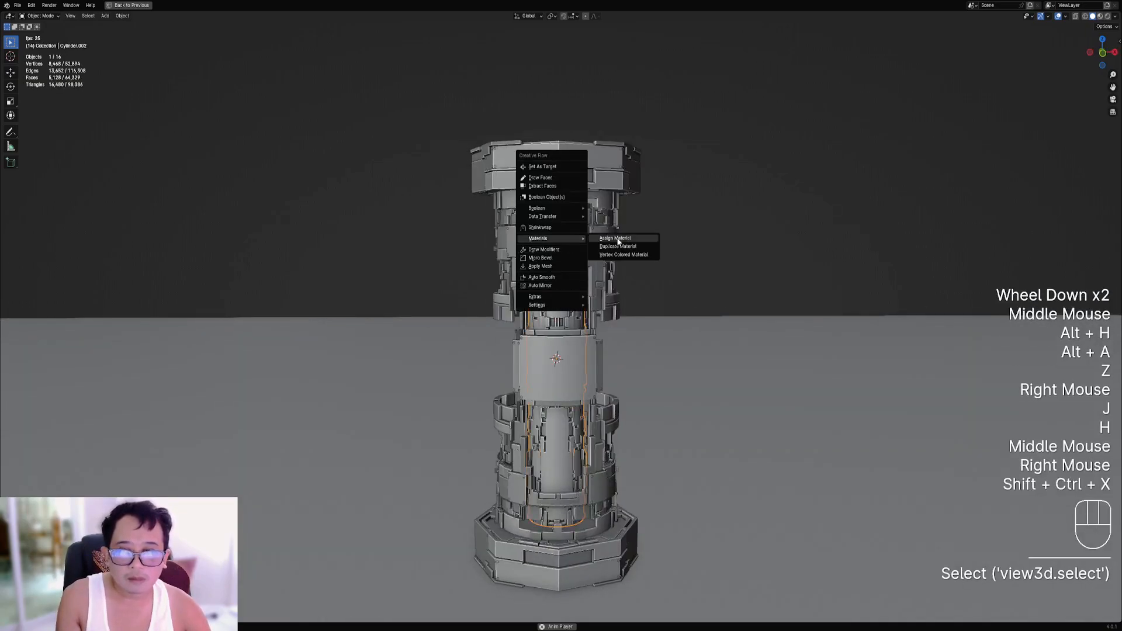
click(618, 239)
click(640, 252)
click(632, 289)
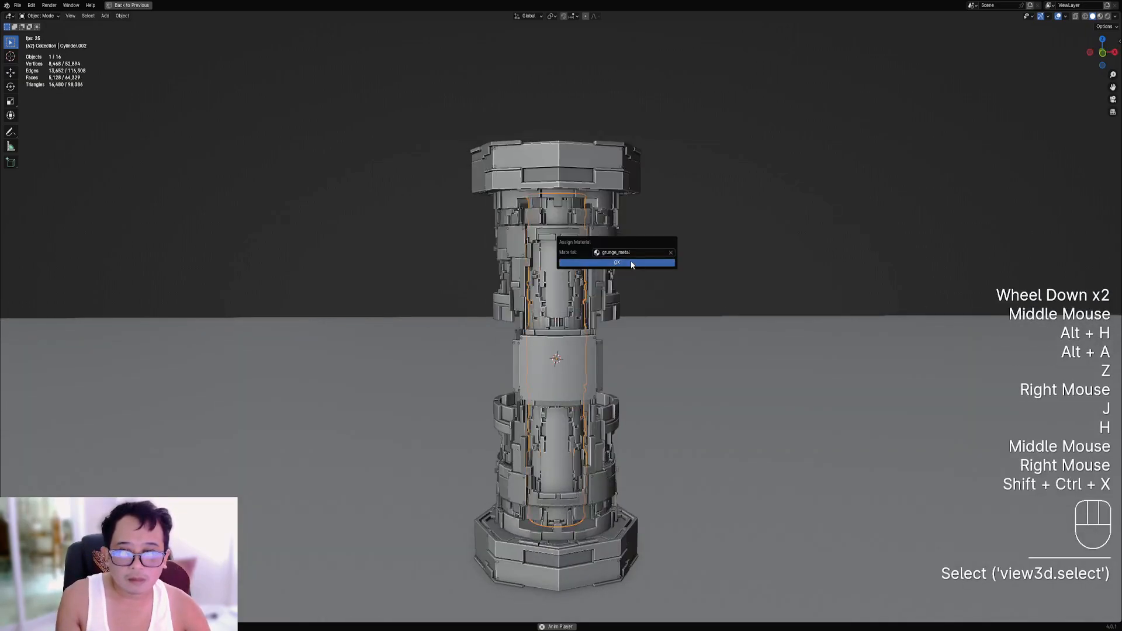
click(631, 263)
Reveal all hidden objects and inspect the canister from several angles in Rendered shading.
key(alt+h)
key(alt+a)
key(z)
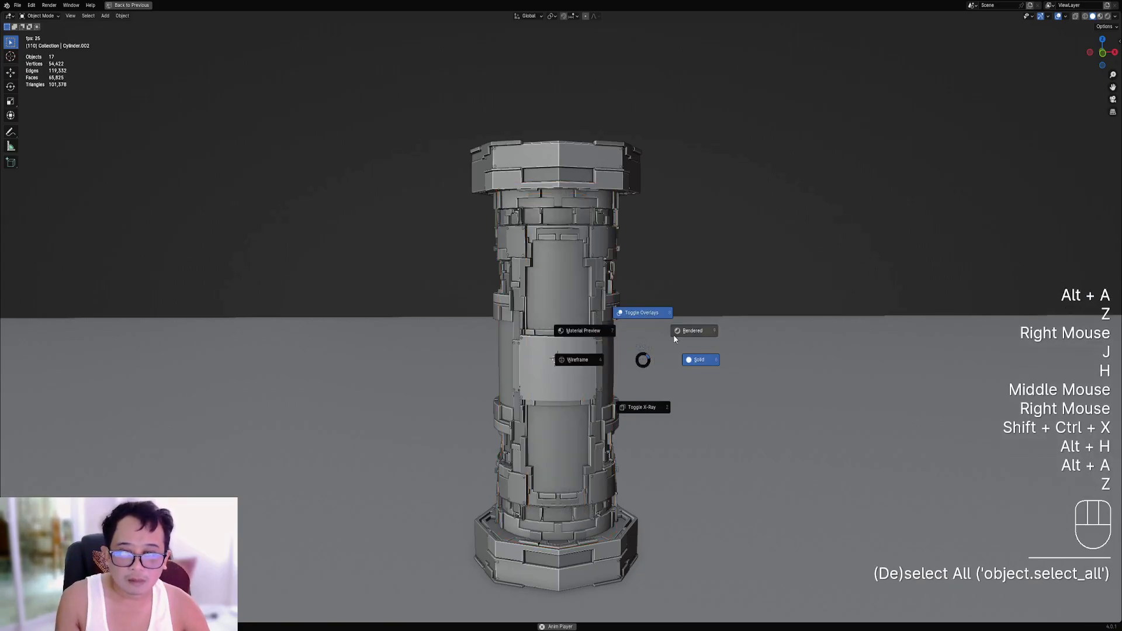
click(674, 335)
mouse_move(672, 335)
middle_down()
mouse_move(634, 356)
mouse_move(576, 338)
mouse_move(778, 329)
mouse_move(674, 331)
mouse_move(692, 321)
middle_up()
scroll(577, 338, up, 2)
scroll(672, 335, down, 2)
middle_drag(589, 345, 685, 336)
key(z)
Hide the floor plane and check the casing cylinder in wireframe and Edit Mode.
scroll(651, 388, down, 1)
shift+middle_drag(652, 388, 648, 377)
right_click(682, 368)
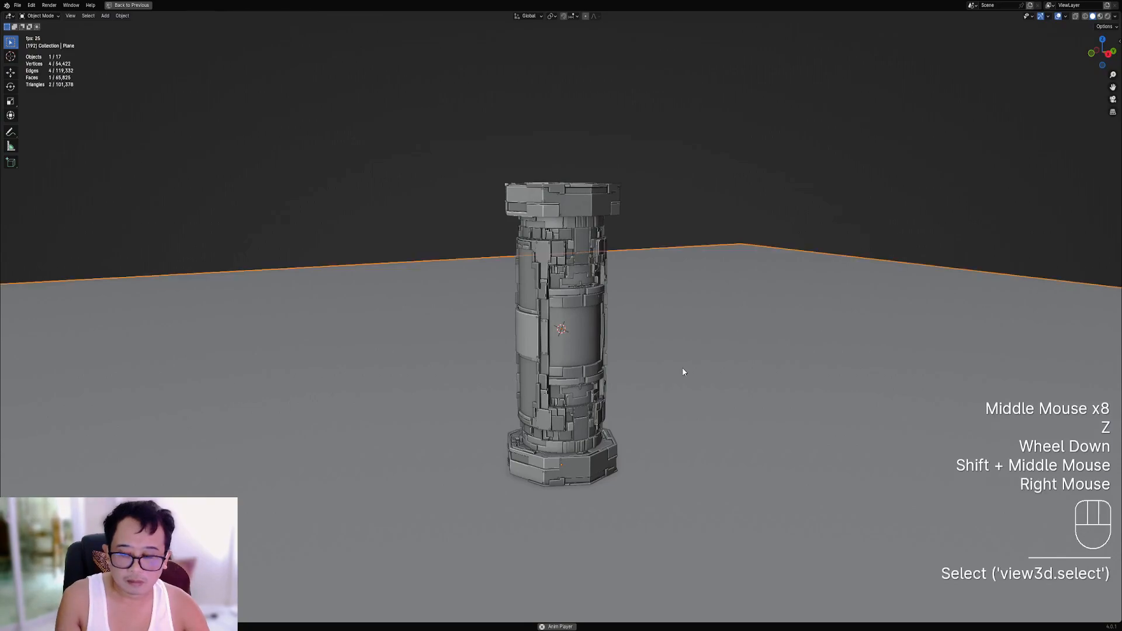
key(h)
right_click(570, 351)
key(shift+z)
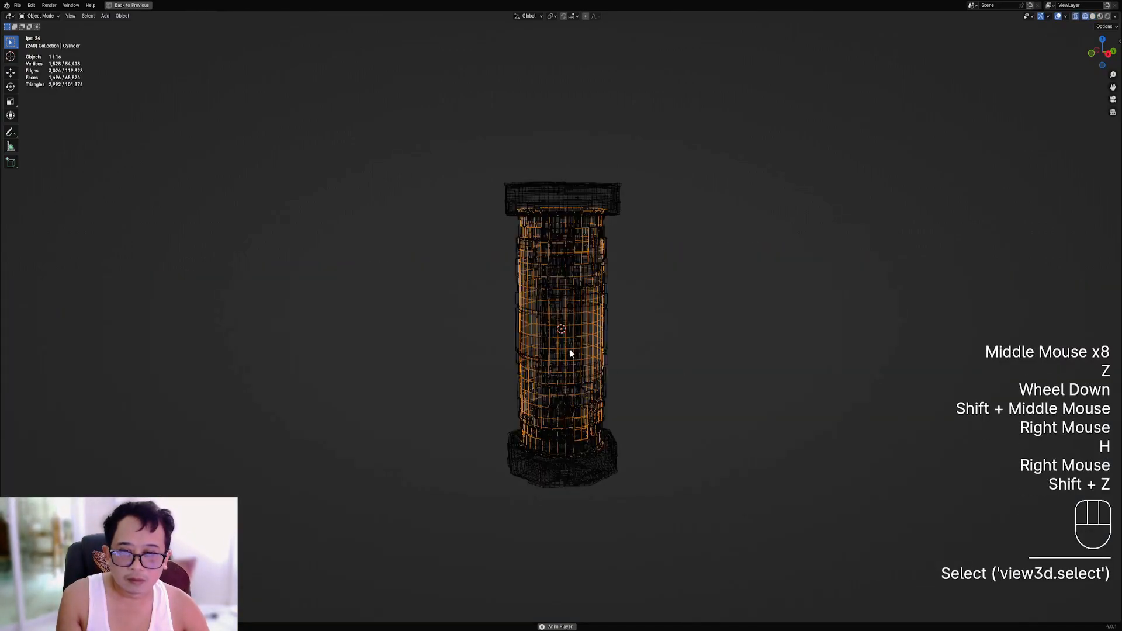
key(shift+z)
scroll(568, 349, up, 2)
right_click(568, 349)
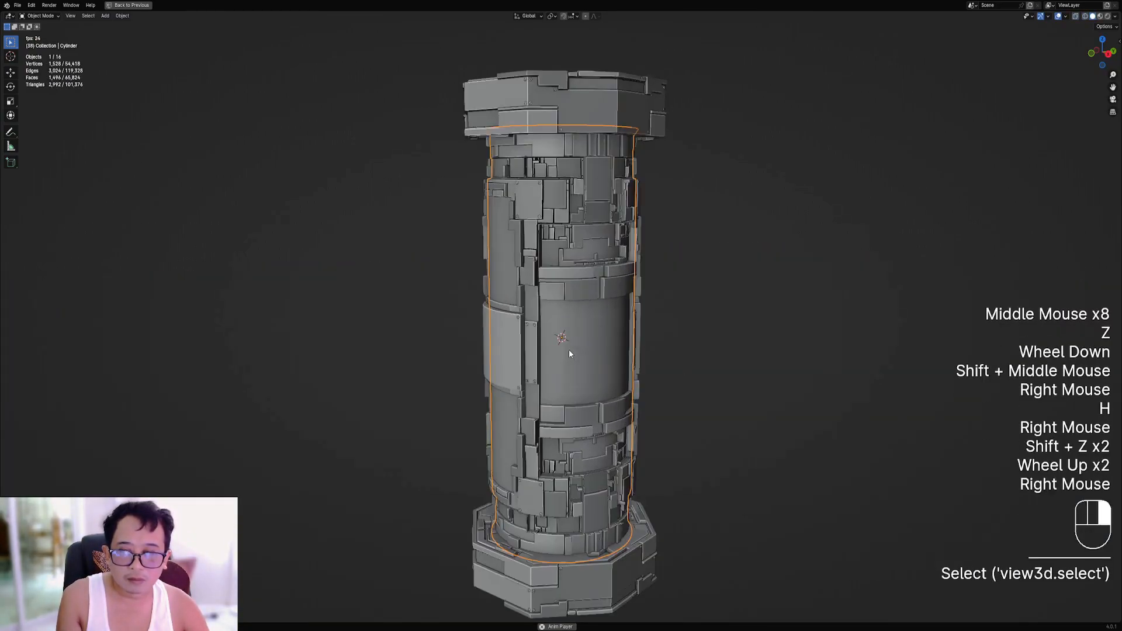
key(Tab)
key(Tab)
right_click(569, 350)
scroll(579, 347, down, 1)
mouse_move(612, 340)
middle_down()
mouse_move(659, 339)
mouse_move(627, 329)
middle_up()
Add a mesh cylinder at the canister's center while viewing it in wireframe from the side.
key(shift+z)
key(shift+a)
mouse_move(629, 320)
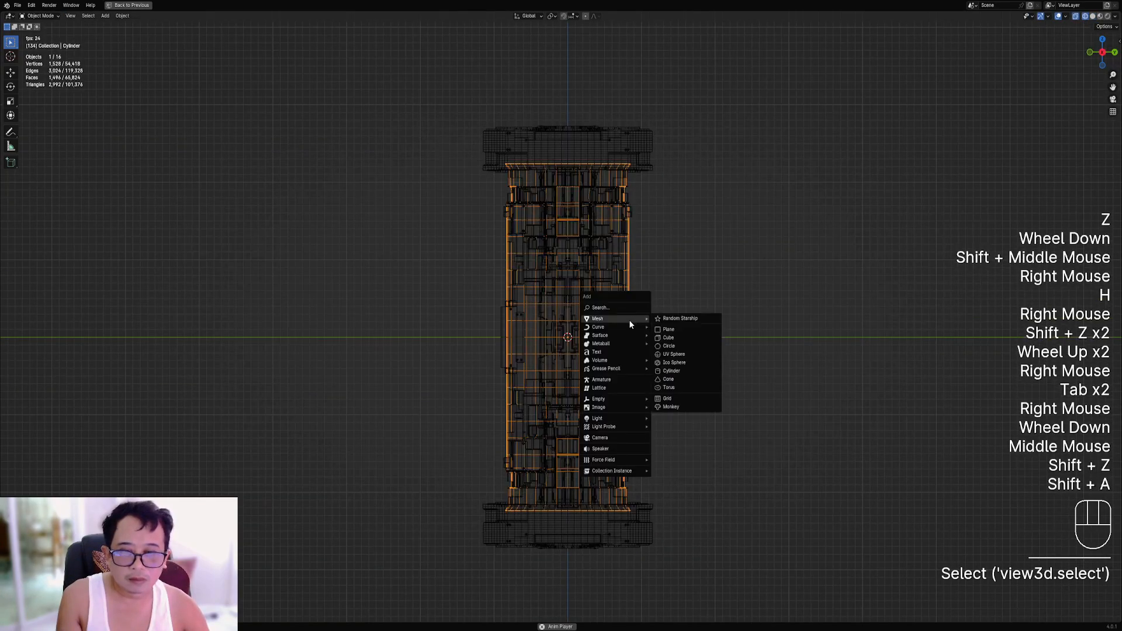
click(672, 371)
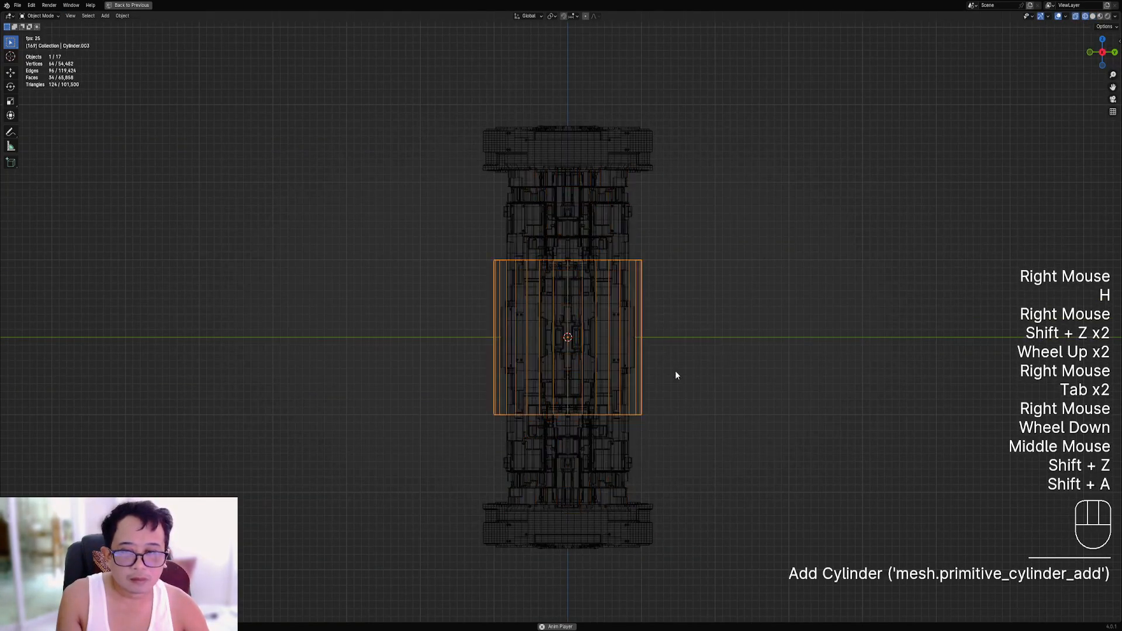
key(s)
click(754, 349)
Shrink the new cylinder's whole mesh uniformly in Edit Mode so it is narrower than the casing.
key(Tab)
key(a)
key(s)
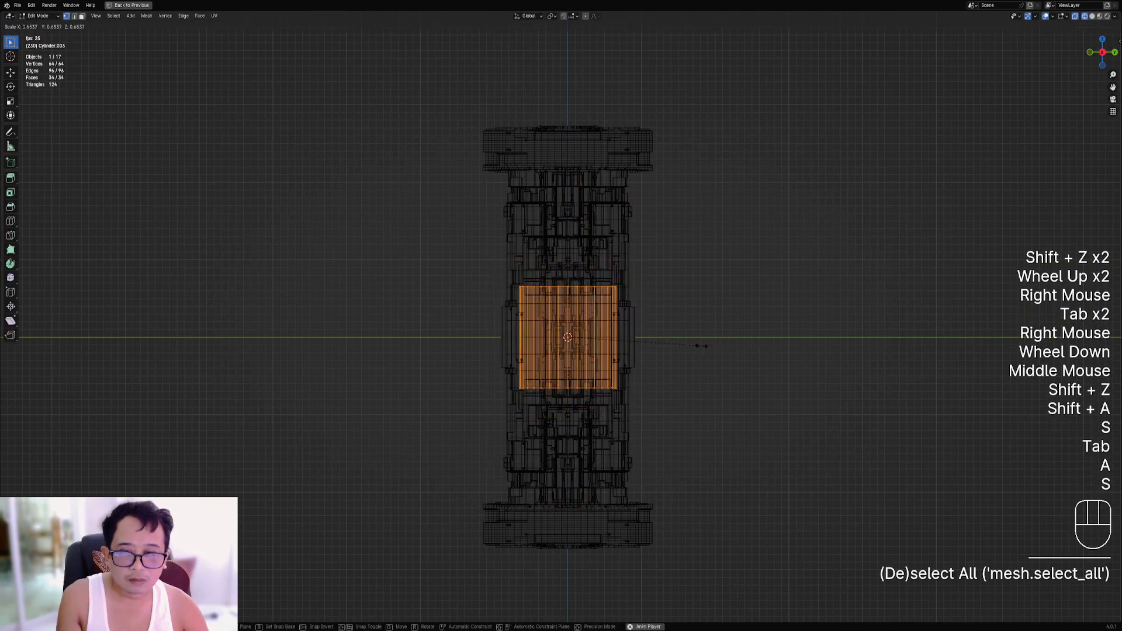
click(667, 330)
key(shift+z)
key(shift+z)
scroll(686, 318, up, 2)
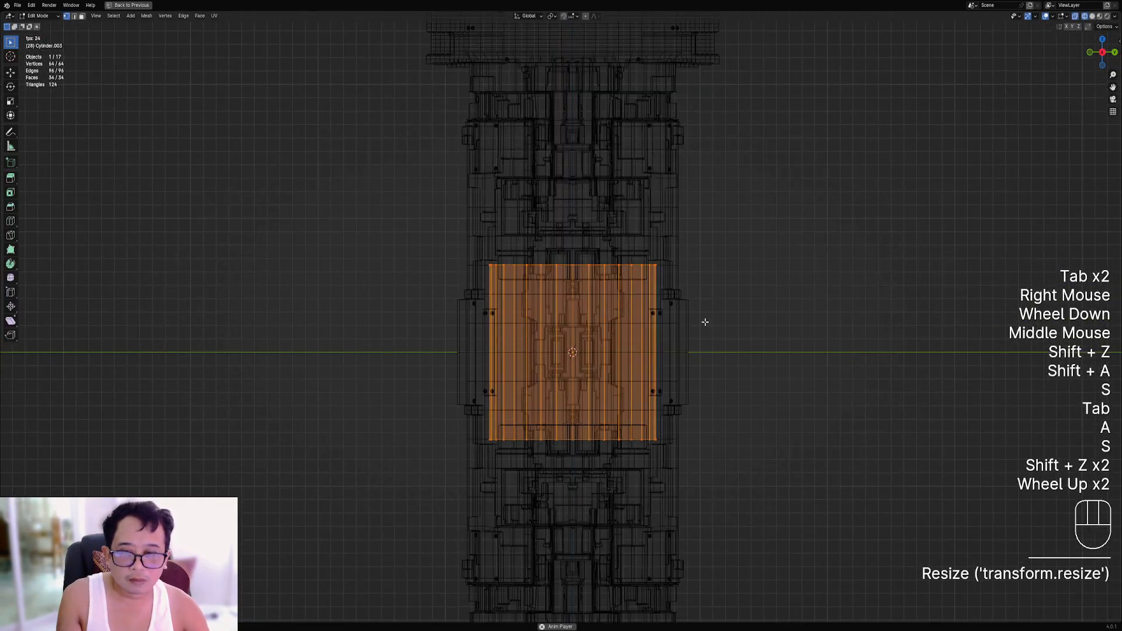
Stretch the cylinder along Z, move it down into the canister's lower half and adjust its scale.
key(s)
key(z)
key(g)
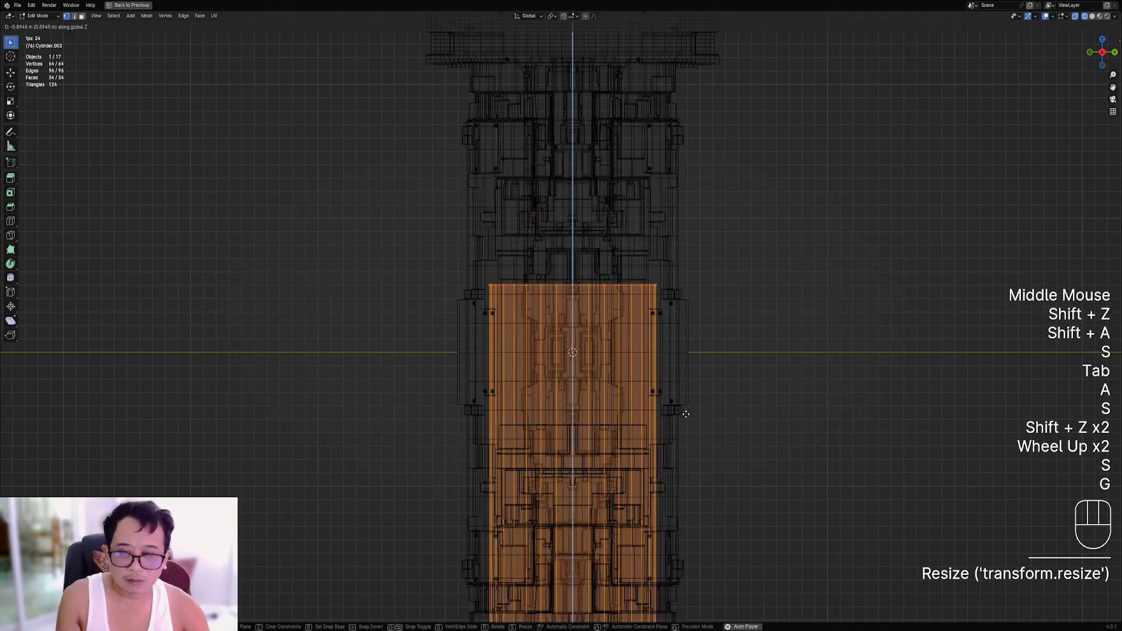
click(760, 408)
key(s)
click(696, 416)
scroll(697, 416, down, 1)
shift+middle_drag(696, 415, 697, 358)
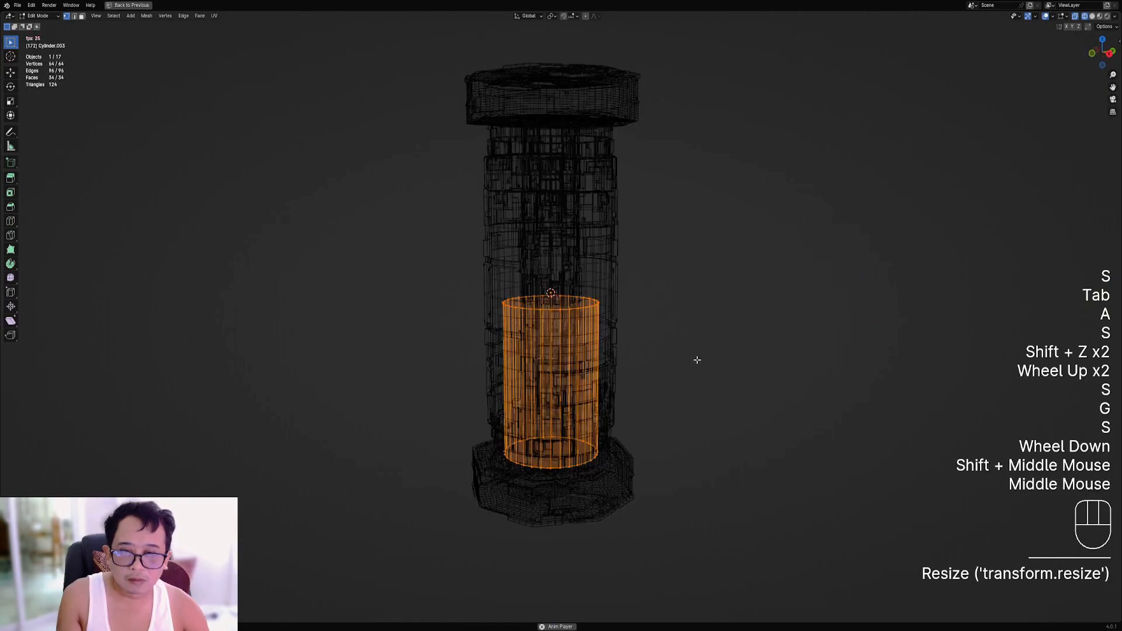
Widen the cylinder to sit close behind the casing's detail panels, checking the fit in Solid shading.
scroll(696, 359, up, 1)
key(s)
click(702, 356)
key(shift+z)
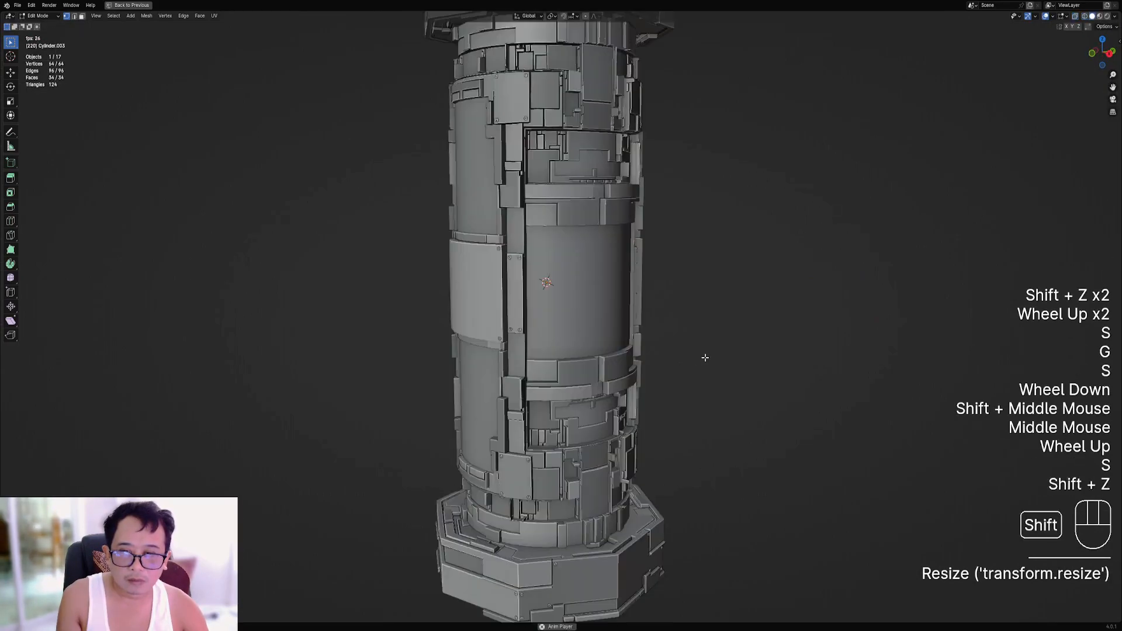
key(s)
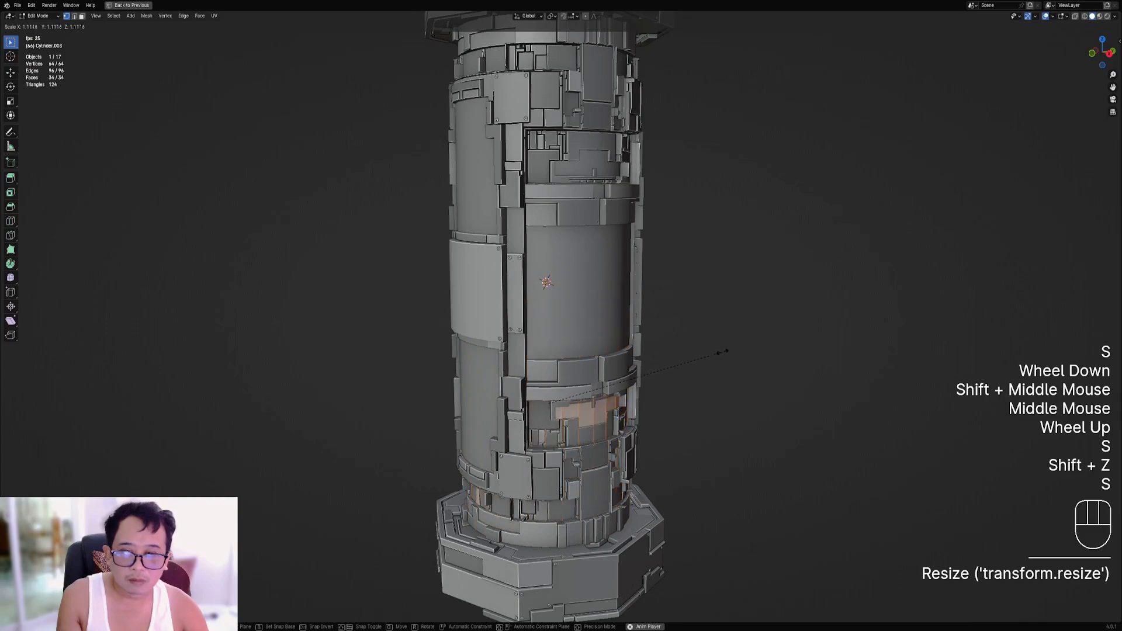
click(718, 352)
Return to Object Mode and apply Auto Smooth to the new cylinder.
key(Tab)
key(shift+ctrl+x)
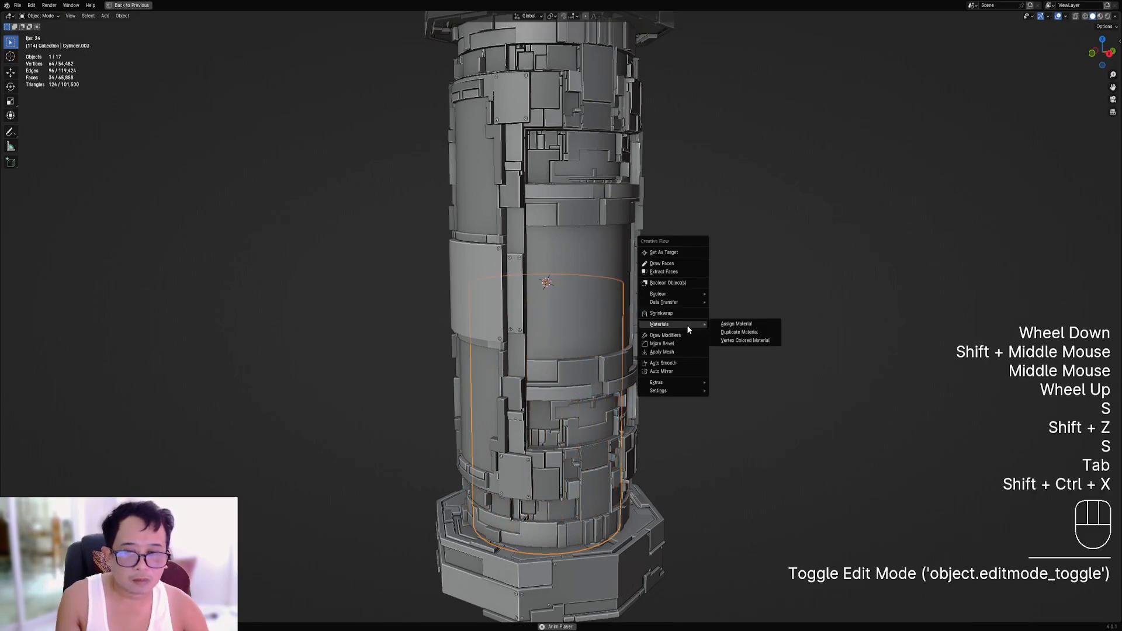
click(664, 363)
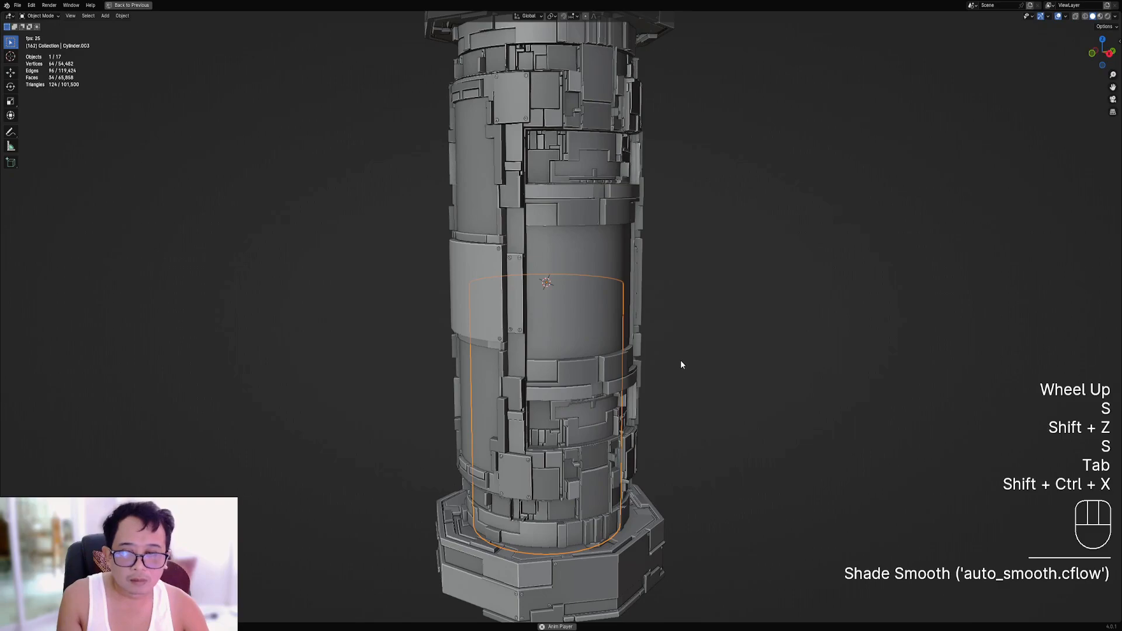
Isolate the new cylinder and assign the glass material to it.
key(shift+h)
right_click(579, 325)
key(shift+ctrl+x)
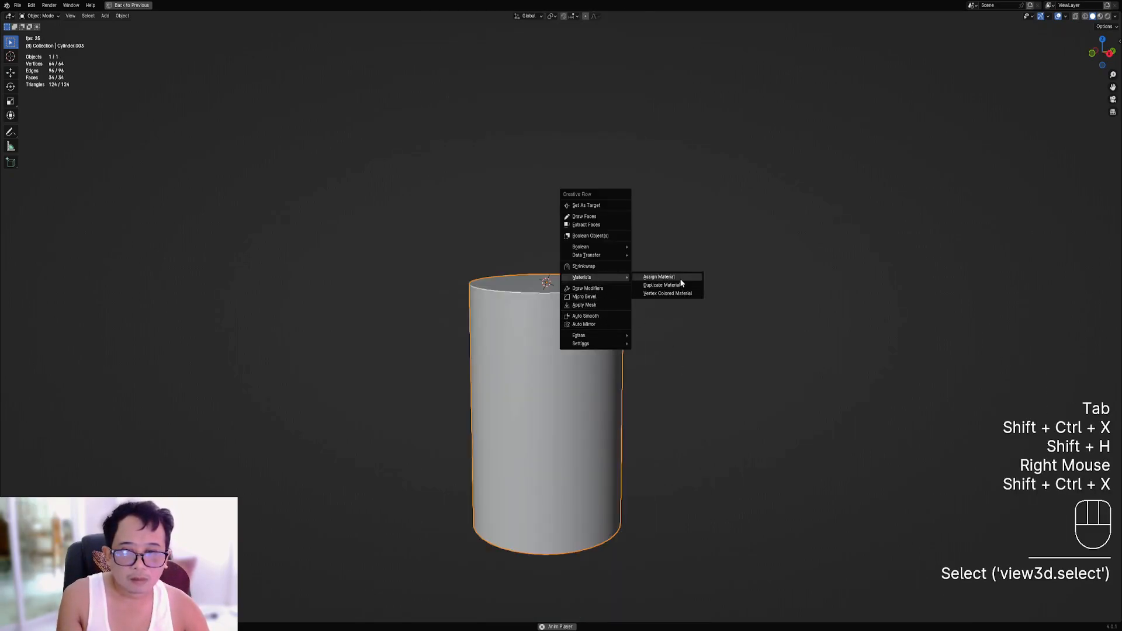
click(681, 283)
click(706, 292)
click(694, 321)
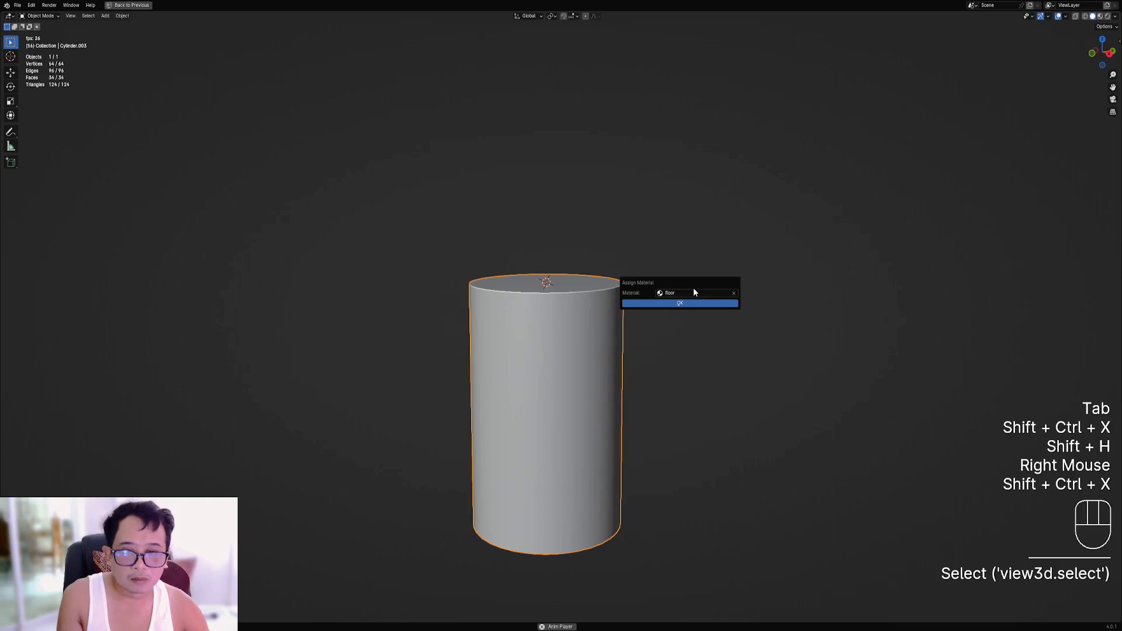
click(694, 292)
click(688, 321)
click(683, 303)
Duplicate the glass material on the isolated cylinder to give it its own copy.
right_click(586, 311)
key(shift+ctrl+x)
mouse_move(585, 315)
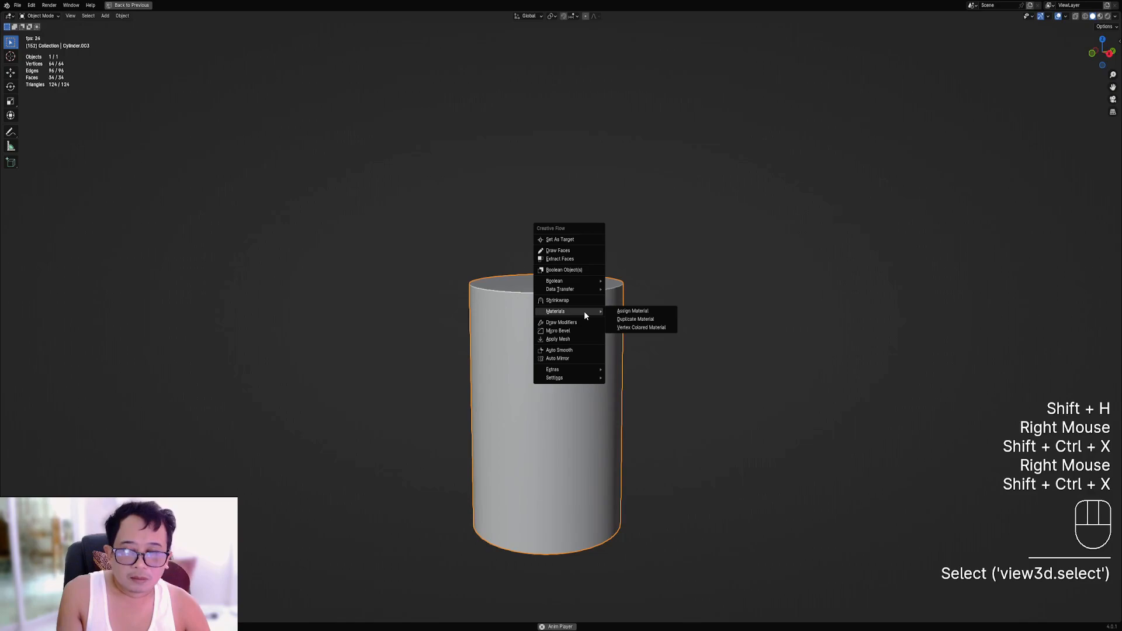
click(623, 320)
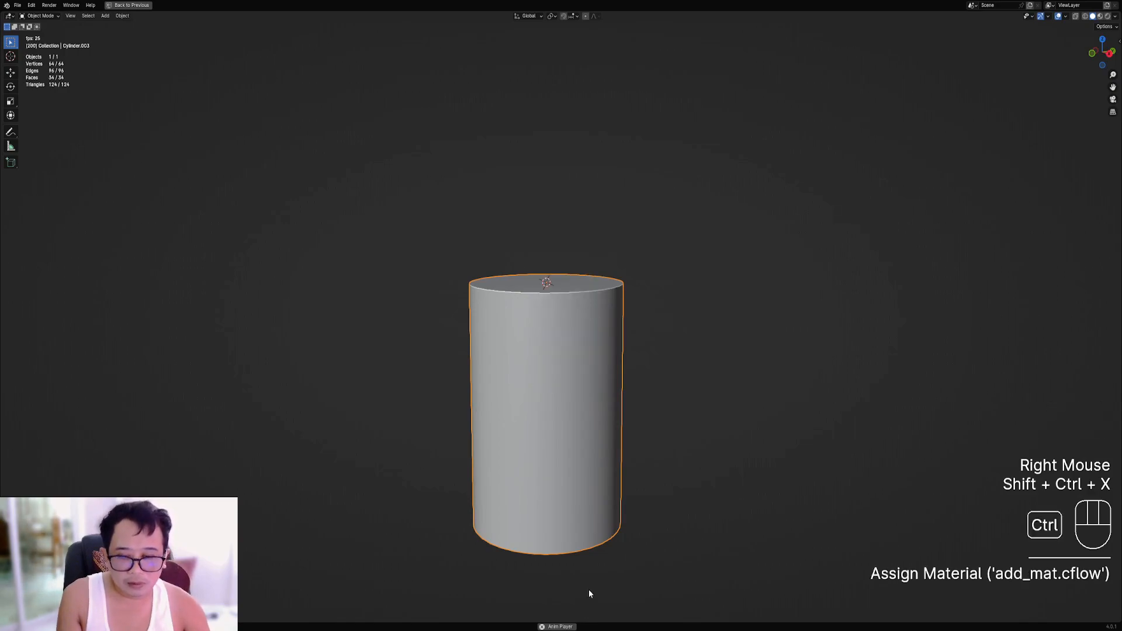
Restore the full layout with the Shader Editor, reveal all hidden objects and hide the inner core.
key(ctrl+space)
key(alt+h)
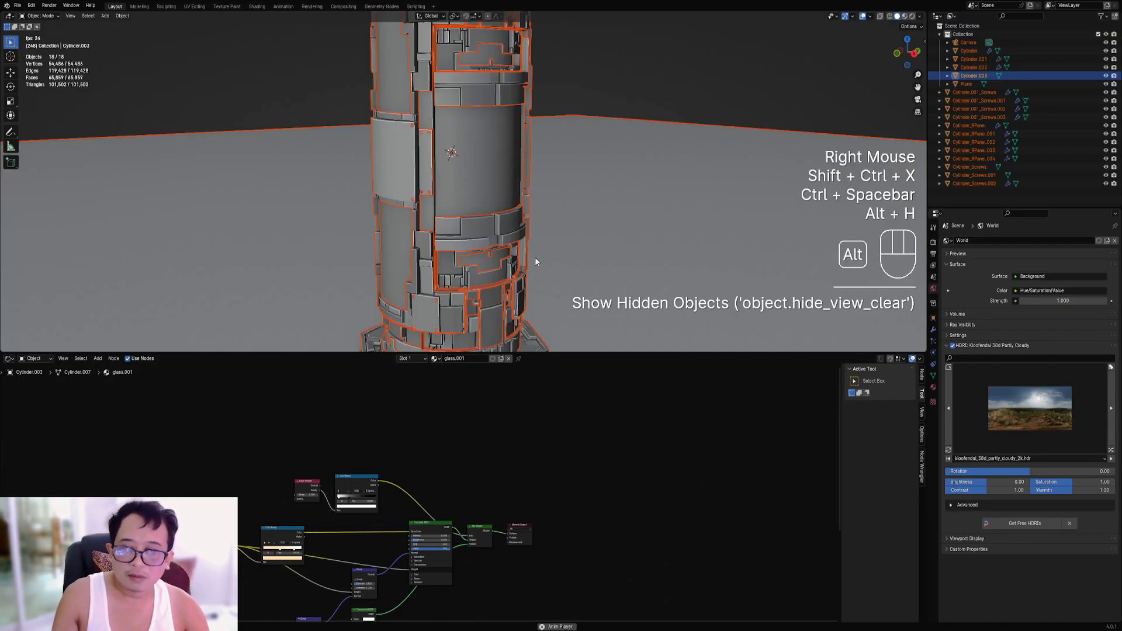
right_click(486, 179)
key(h)
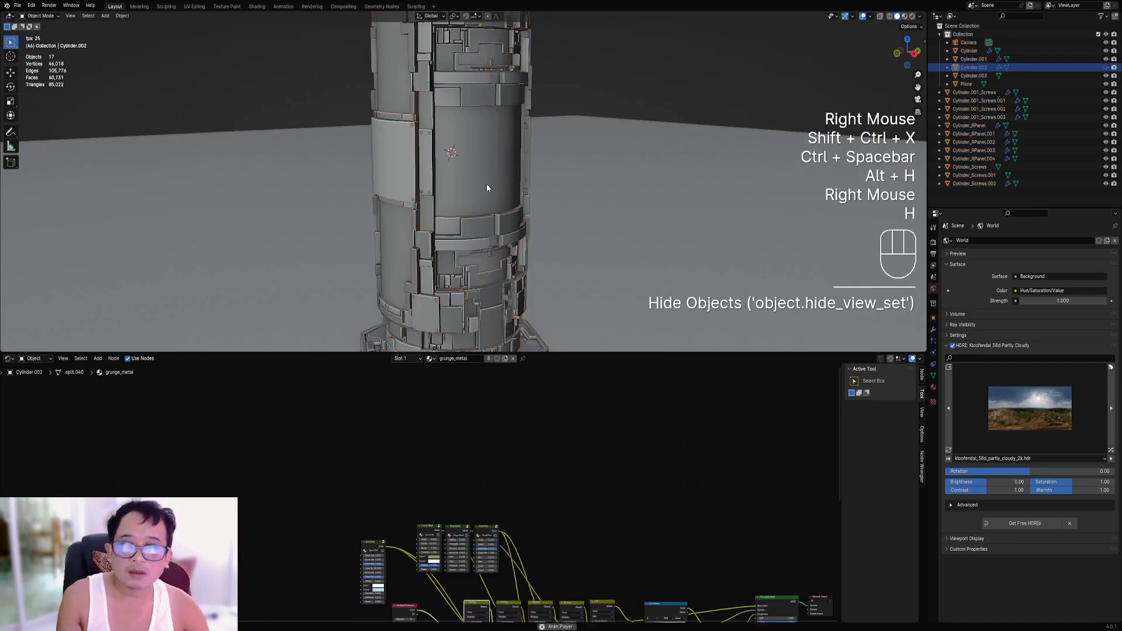
Undo the last hide operations and select the inner glass cylinder in wireframe display.
key(ctrl+z)
key(ctrl+z)
key(z)
key(shift+z)
right_click(508, 165)
right_click(504, 158)
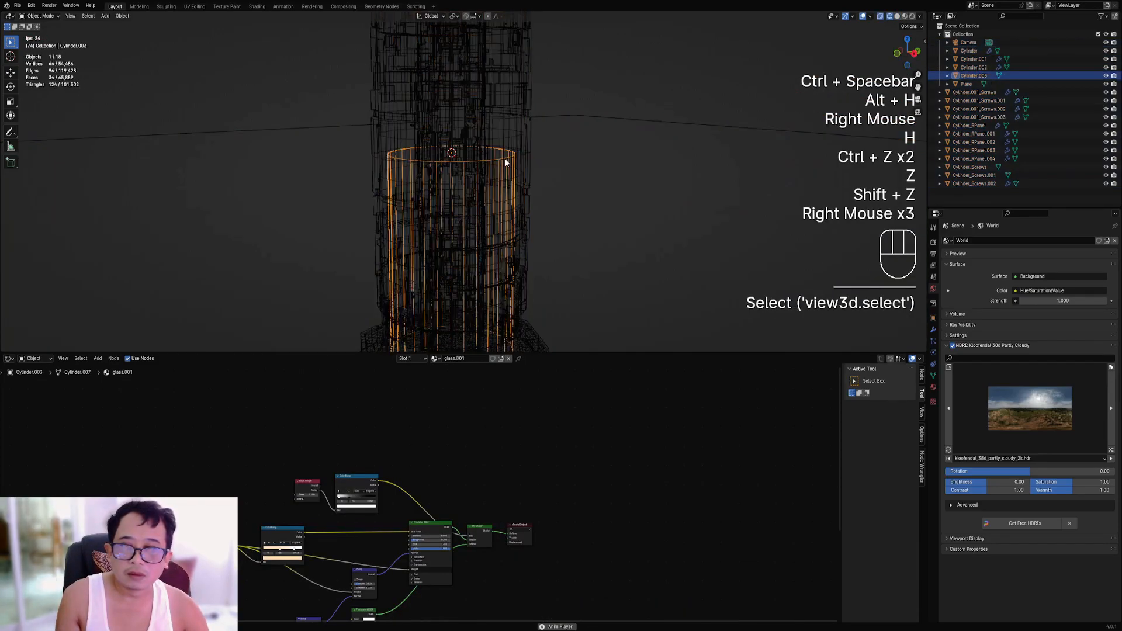
Scale the inner cylinder's whole mesh slightly in Edit Mode, return to Object Mode, save the file and switch to the rendered view.
middle_drag(504, 157, 602, 218)
key(Tab)
key(a)
key(s)
click(583, 210)
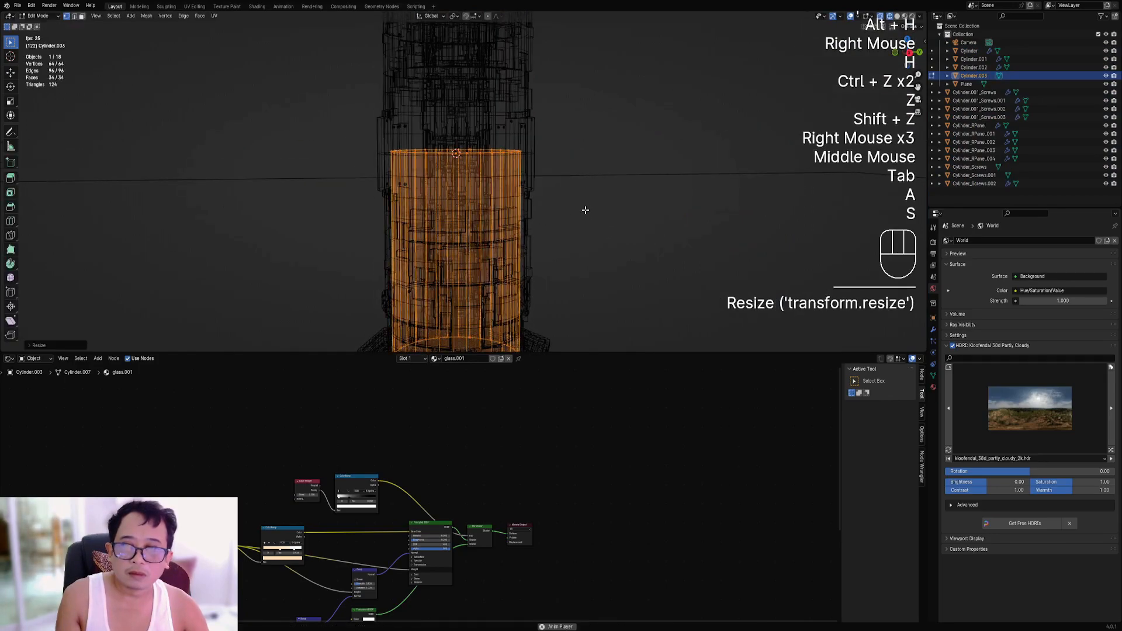
key(shift+z)
key(Tab)
key(ctrl+s)
key(z)
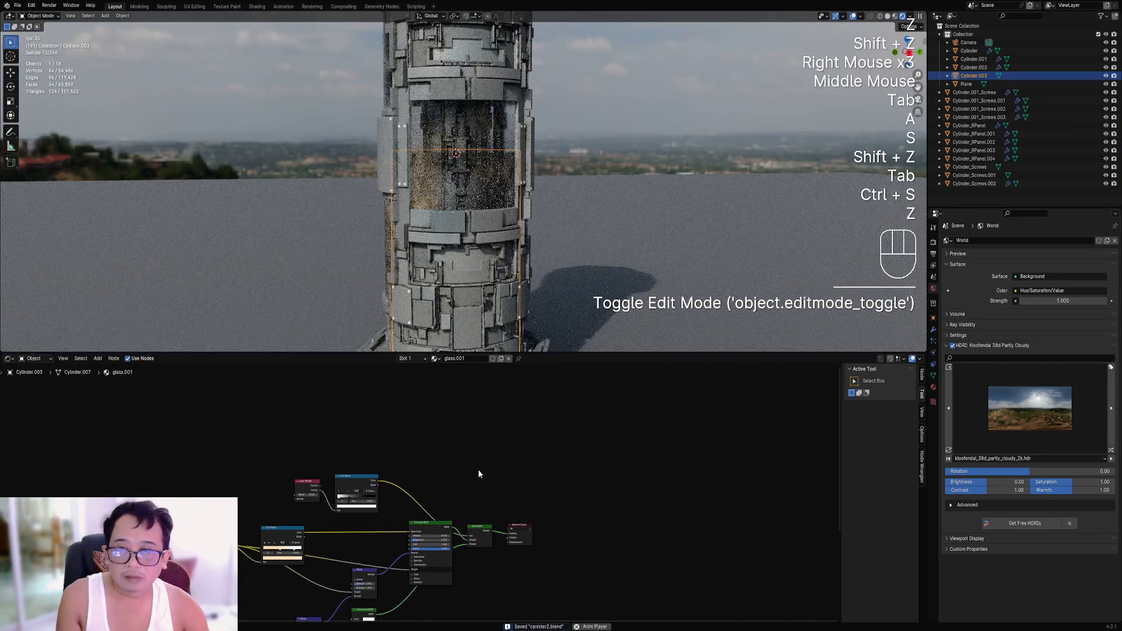
Try a blue-violet color on the first stop of the Color Ramp feeding the glass material's base color.
key(shift+alt+z)
scroll(500, 493, up, 2)
mouse_move(468, 529)
middle_down()
mouse_move(500, 494)
mouse_move(469, 508)
middle_up()
scroll(457, 497, up, 2)
scroll(470, 507, up, 2)
click(457, 518)
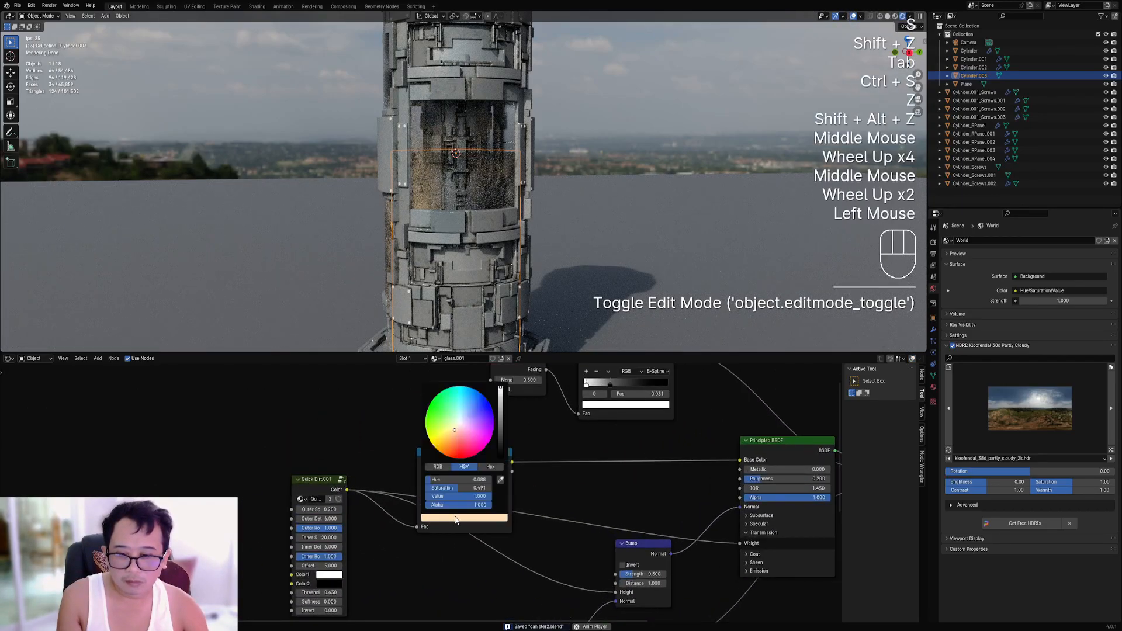
drag(458, 441, 476, 416)
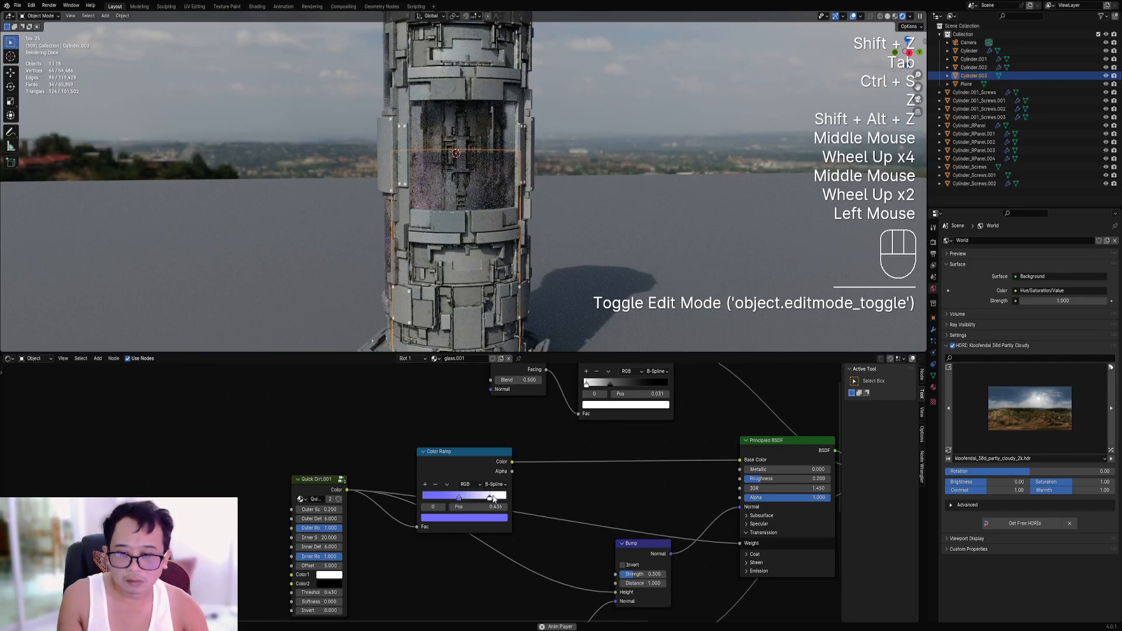
Set the Color Ramp's second stop to a fully saturated orange and darken its first stop to black with value 0.
click(490, 498)
click(464, 517)
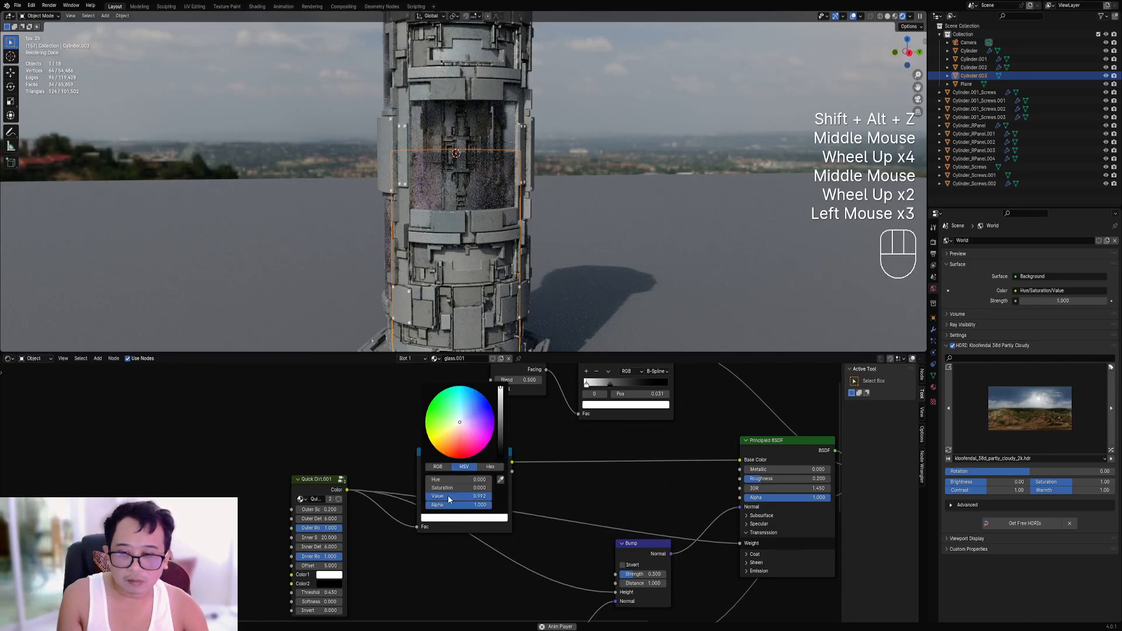
mouse_move(472, 416)
mouse_down()
mouse_move(485, 419)
mouse_move(484, 443)
mouse_move(442, 454)
mouse_up()
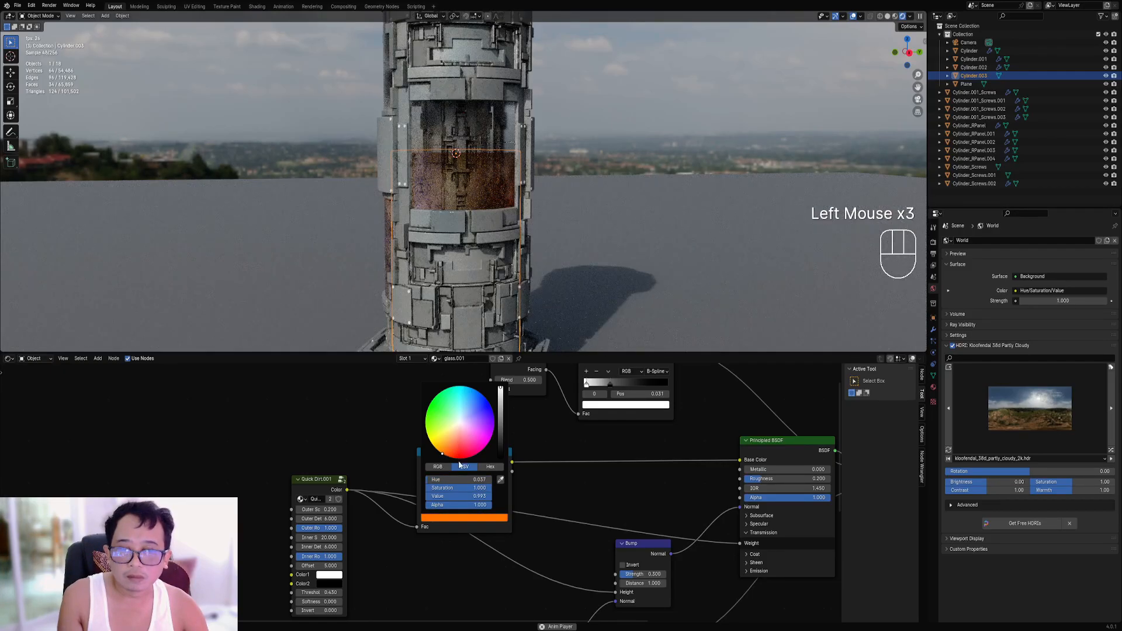
ctrl+scroll(443, 507, down, 2)
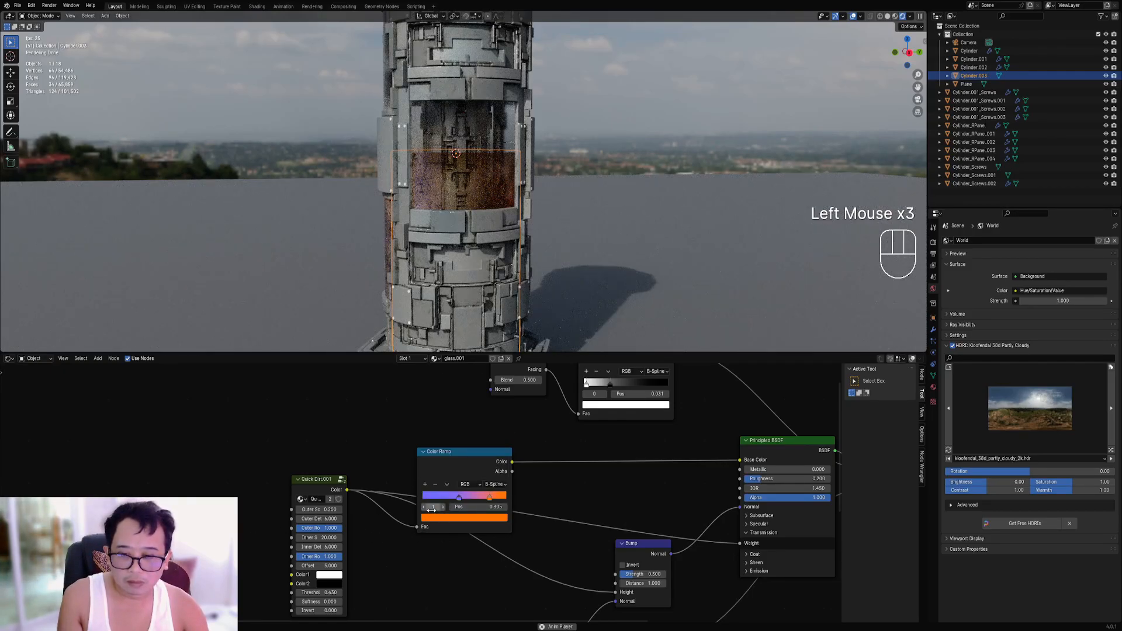
click(440, 518)
drag(499, 437, 500, 474)
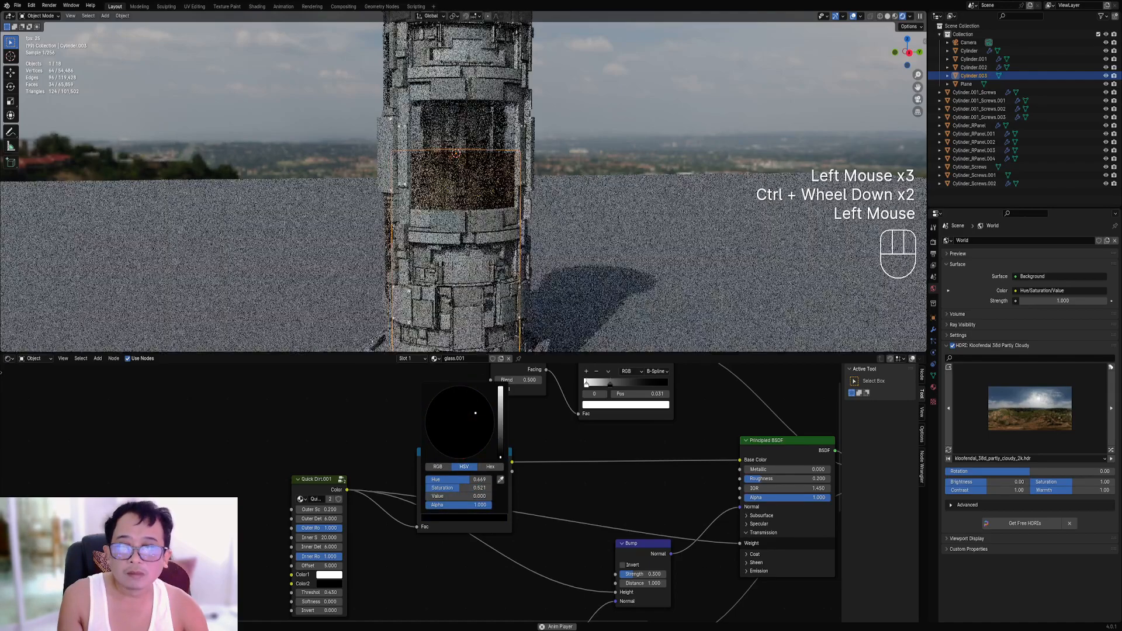
Shift the black stop toward the ramp's dark end and slide the orange stop to position 0.477.
middle_drag(573, 321, 617, 284)
scroll(608, 286, down, 1)
key(shift+alt+z)
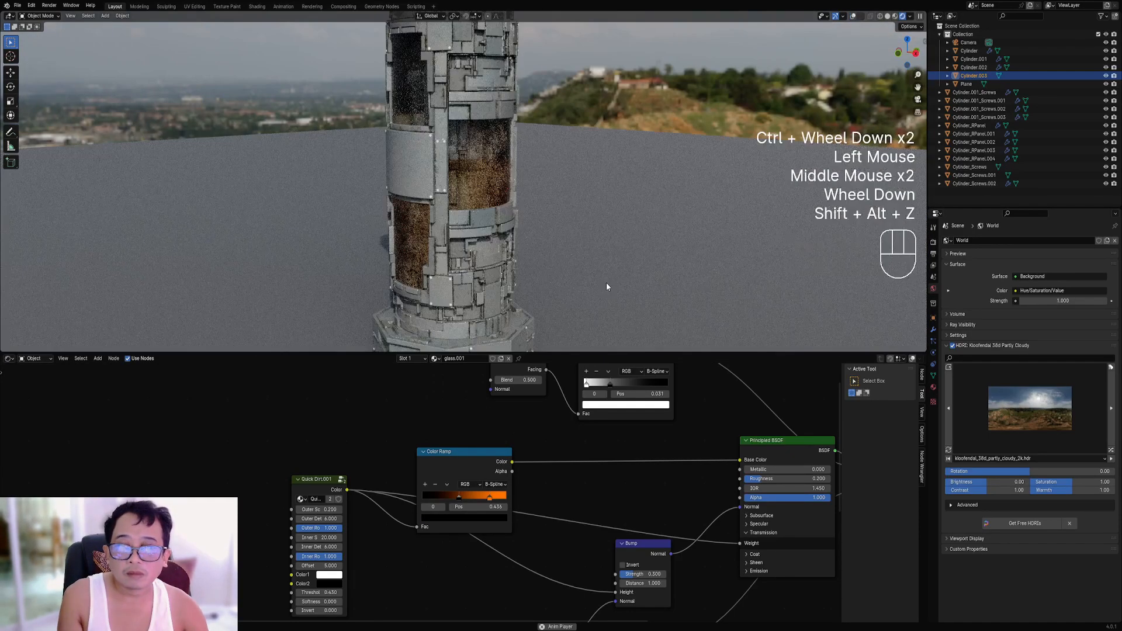
mouse_move(463, 497)
mouse_down()
mouse_move(443, 496)
mouse_move(481, 496)
mouse_move(459, 499)
mouse_up()
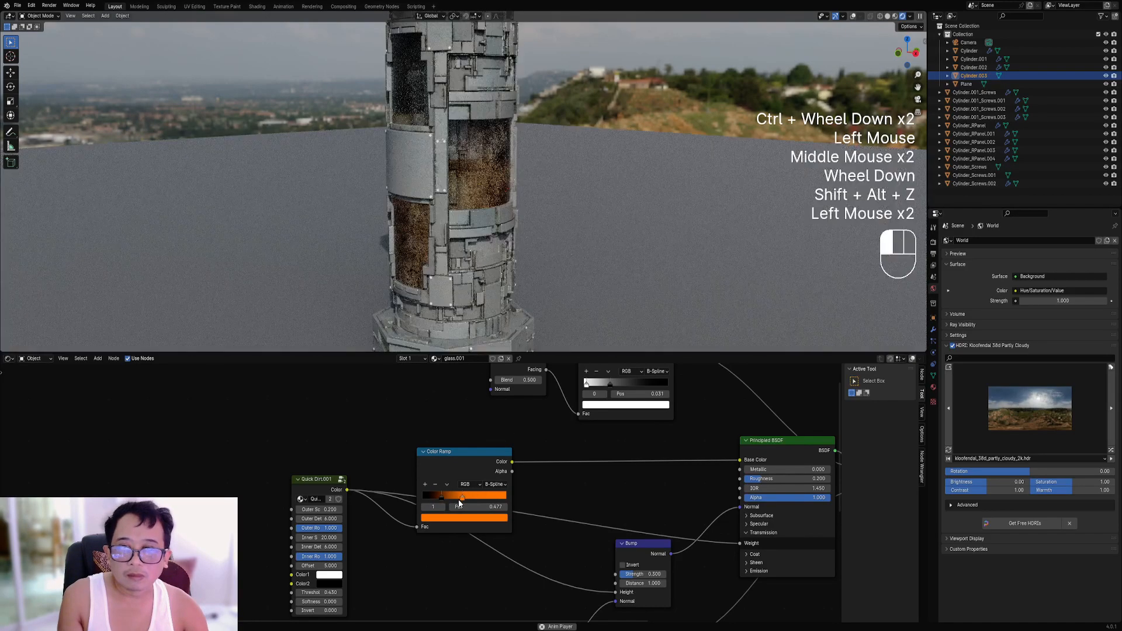
scroll(549, 208, up, 5)
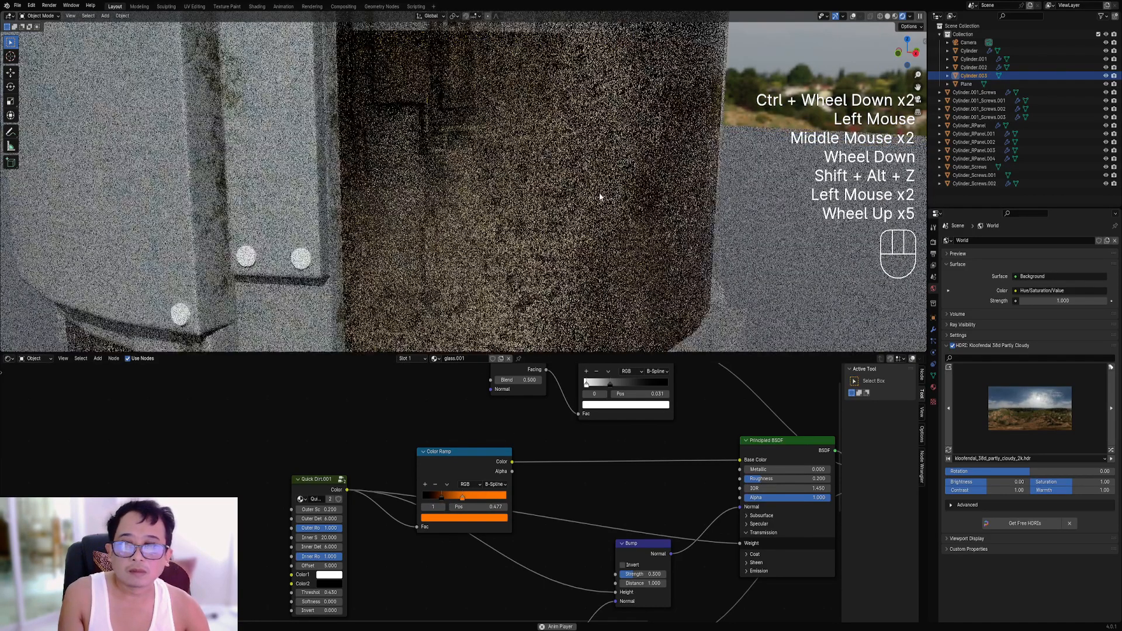
Hide the canister's outer shell in solid display and return to the rendered view.
scroll(599, 190, down, 2)
key(z)
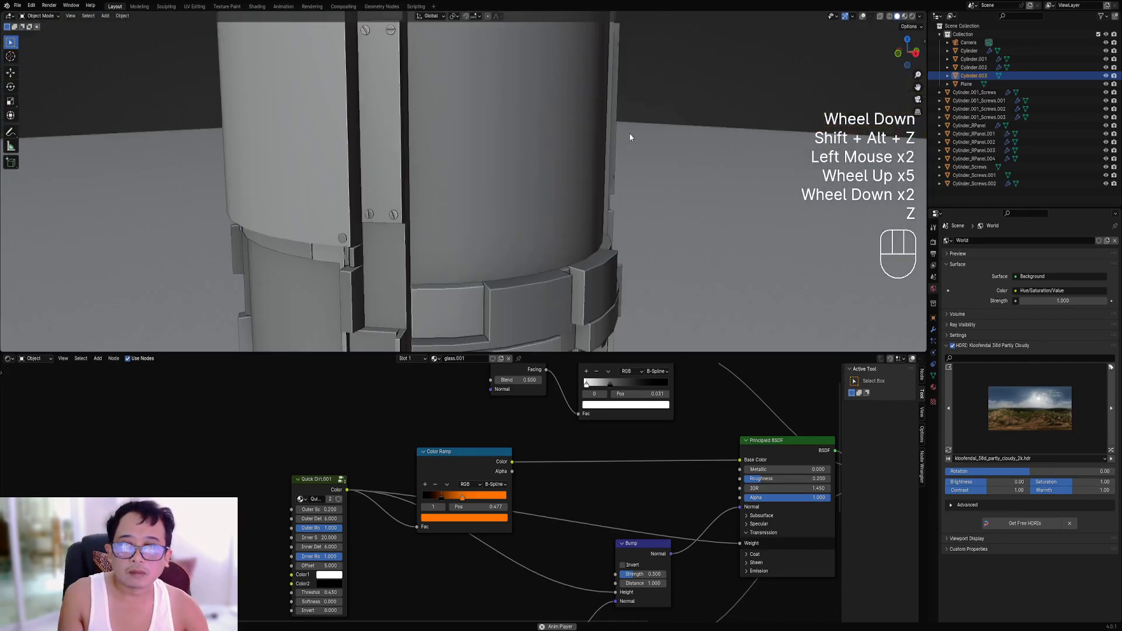
shift+middle_drag(629, 133, 611, 177)
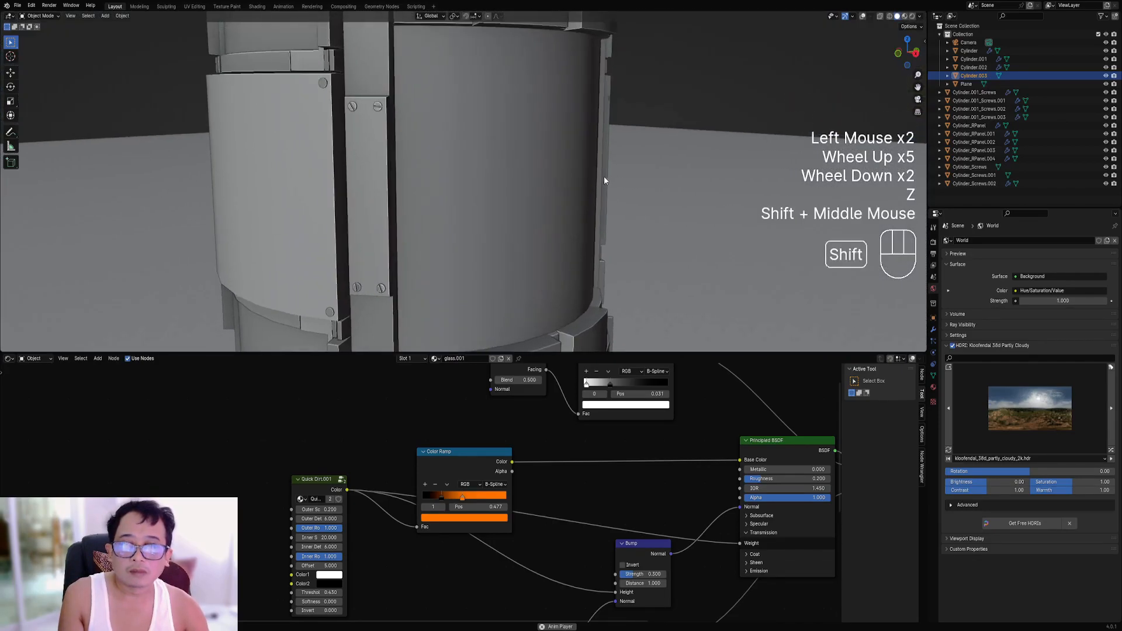
right_click(546, 187)
key(h)
key(z)
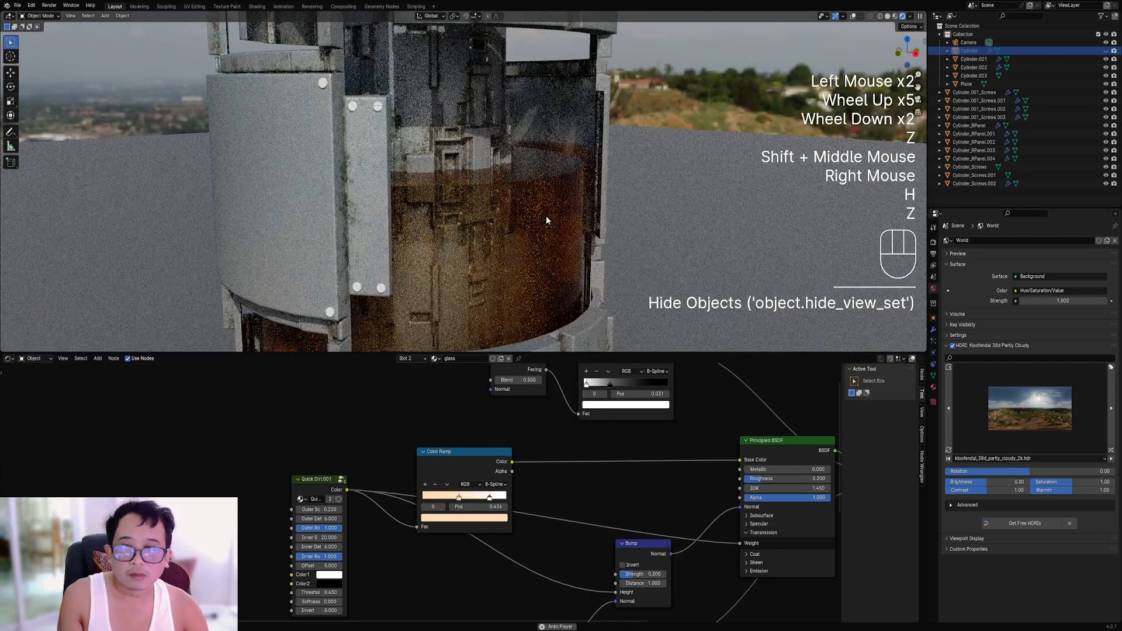
Select the orange inner cylinder and add a Bevel node to its active material with 16 samples and radius 0.028.
right_click(609, 201)
middle_click(599, 201)
scroll(599, 201, up, 1)
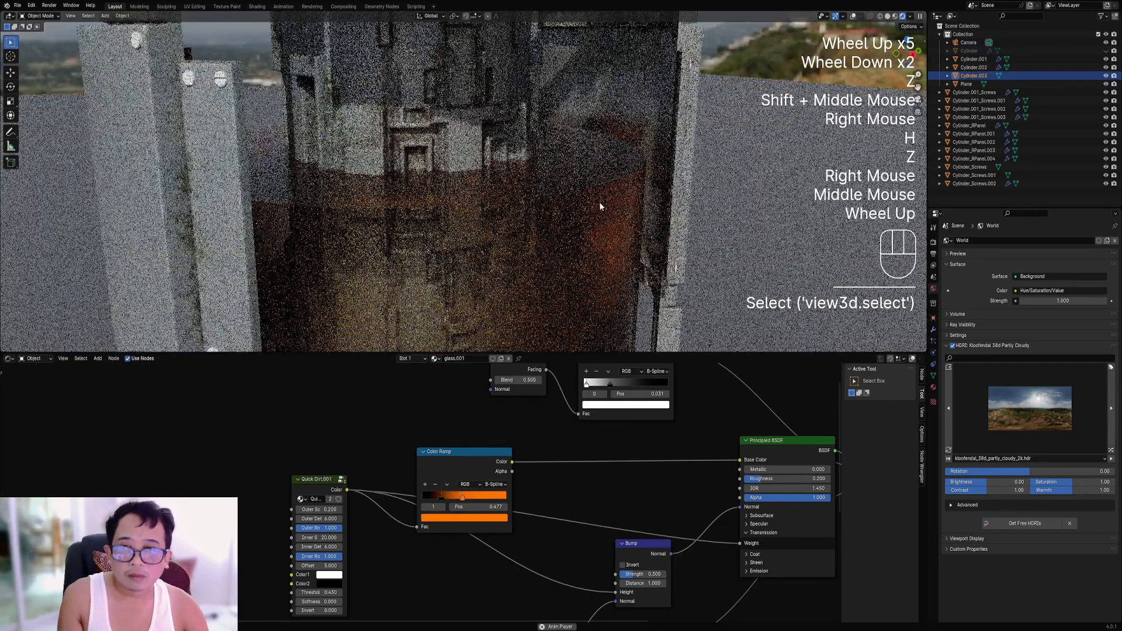
key(shift+alt+z)
key(shift+q)
mouse_move(545, 224)
click(611, 223)
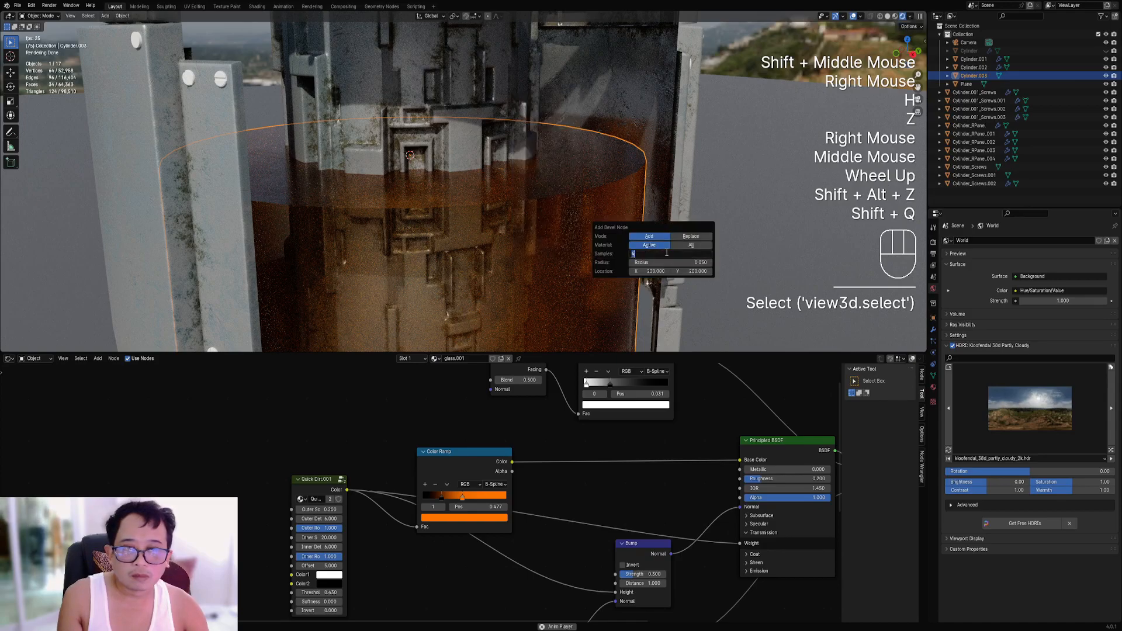
key(Return)
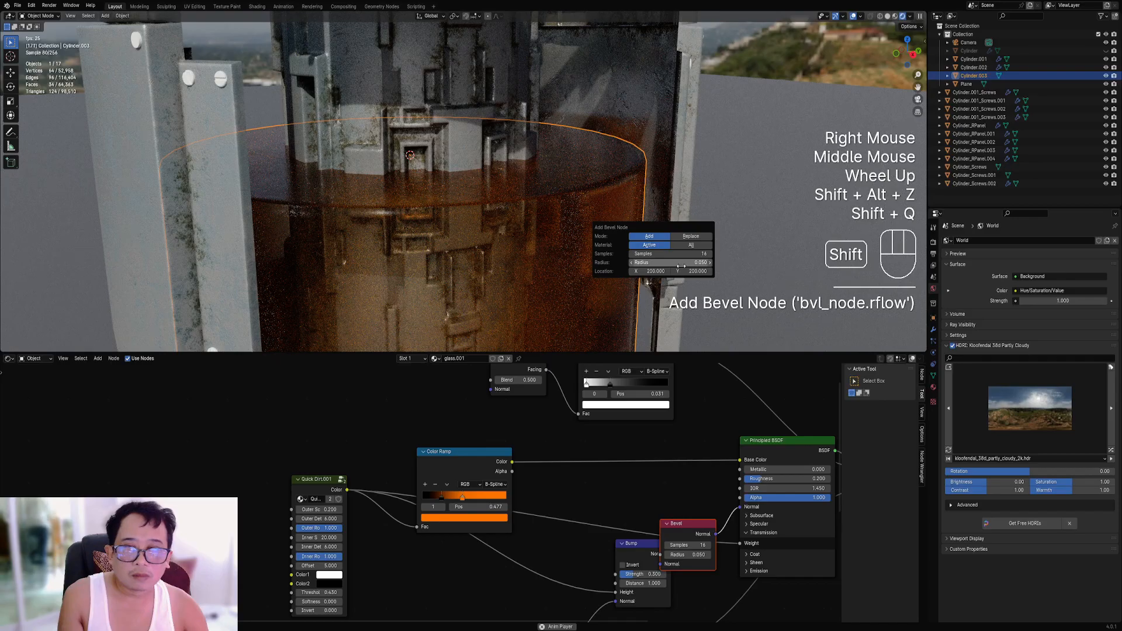
mouse_move(681, 264)
shift+mouse_down()
mouse_move(649, 264)
mouse_move(670, 264)
shift+mouse_up()
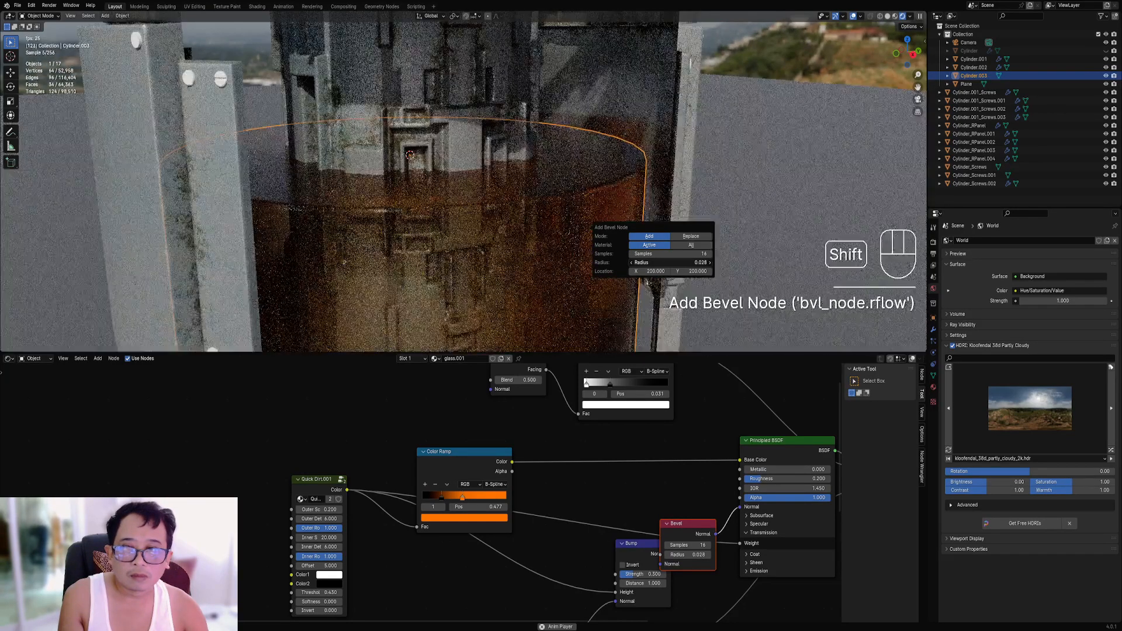
Reveal the hidden shell, deselect everything and examine the rendered canister from farther away.
key(alt+h)
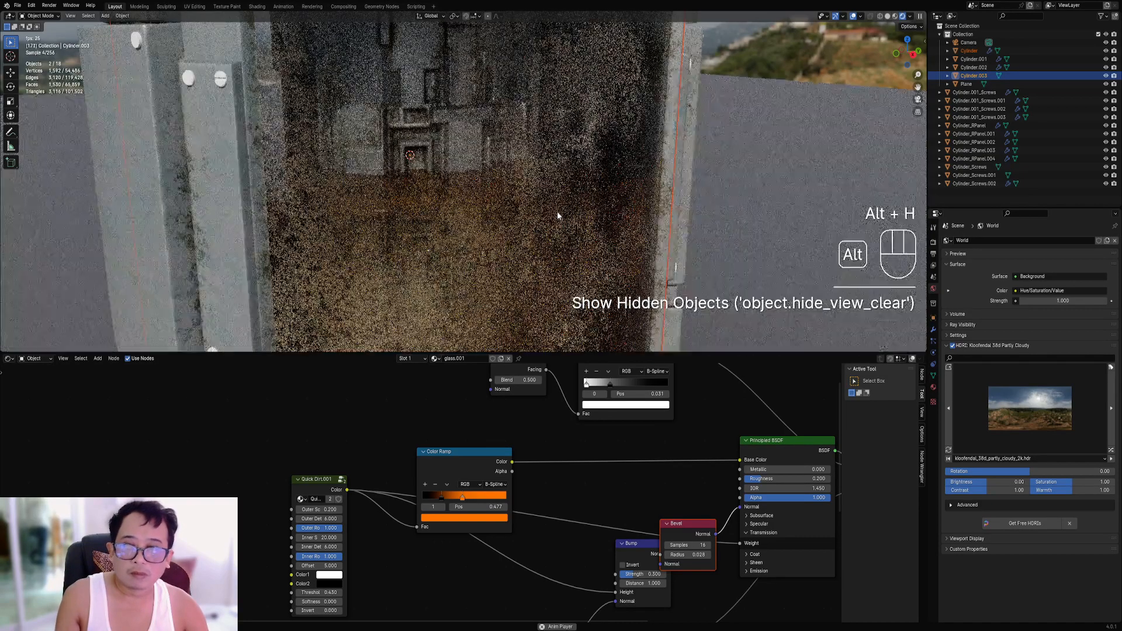
key(alt+a)
scroll(557, 211, down, 5)
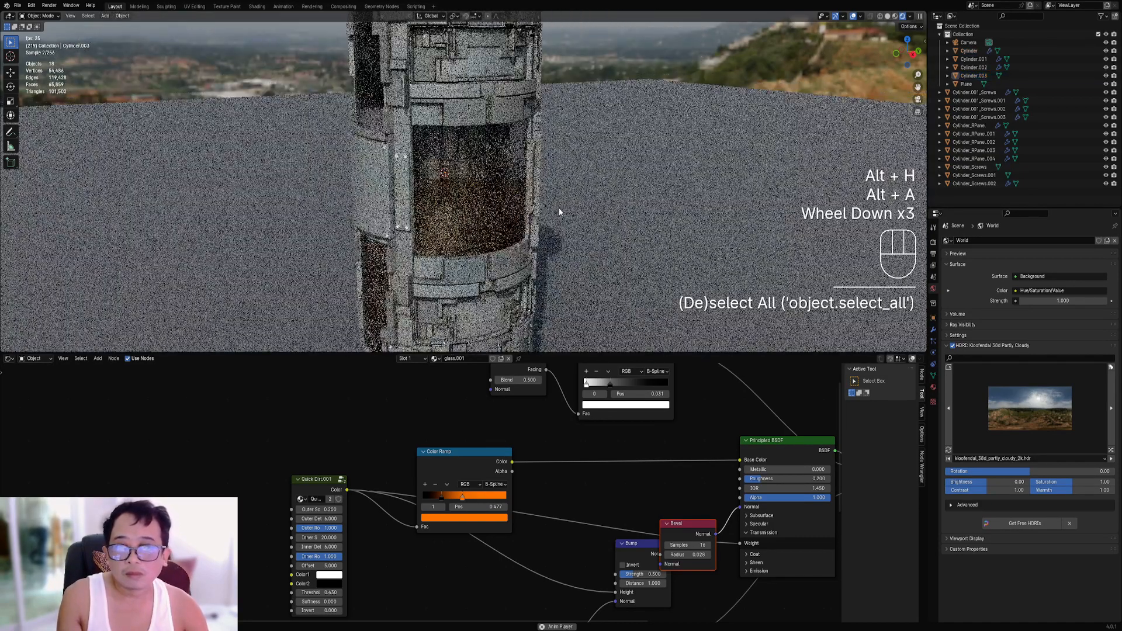
mouse_move(559, 224)
middle_down()
mouse_move(566, 204)
mouse_move(594, 210)
mouse_move(538, 198)
mouse_move(556, 205)
middle_up()
scroll(568, 204, down, 1)
Switch to solid display and hide the outer shell to expose the inner cylinder.
key(z)
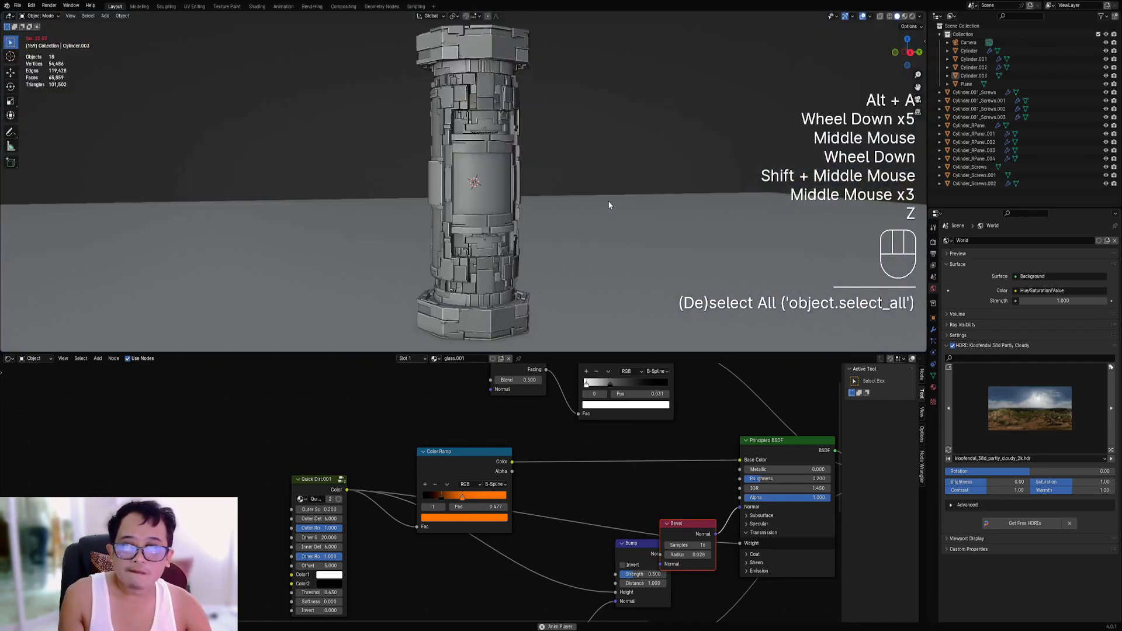
scroll(516, 220, up, 1)
right_click(510, 203)
key(h)
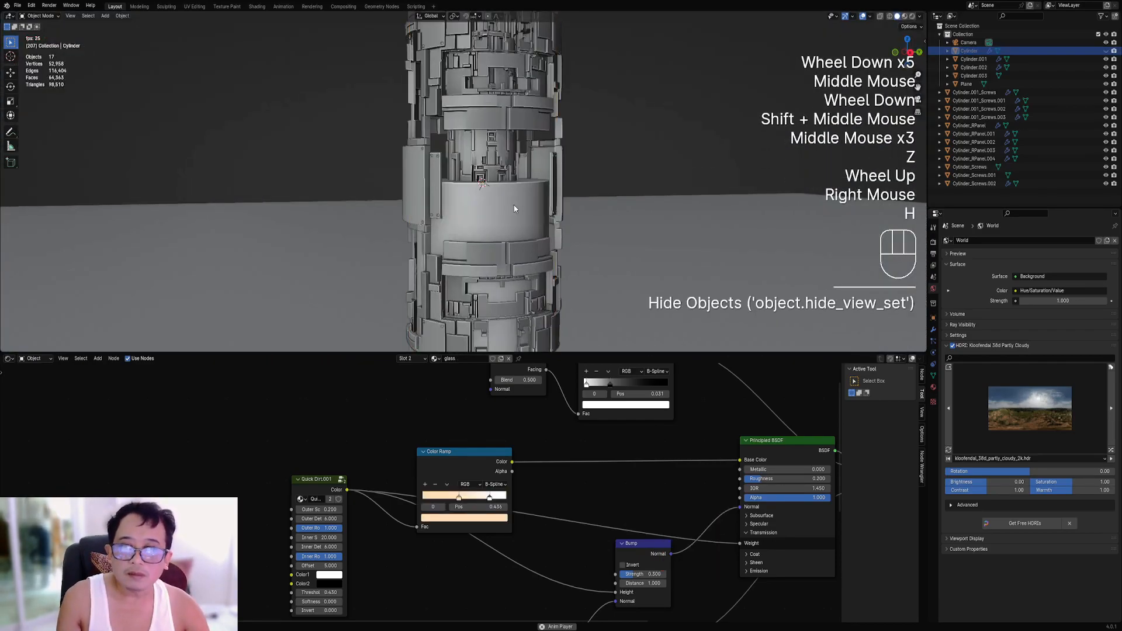
Inset the inner cylinder's top face in Edit Mode to form a ring around the paneled core.
middle_drag(512, 205, 517, 236)
right_drag(518, 236, 518, 220)
key(Tab)
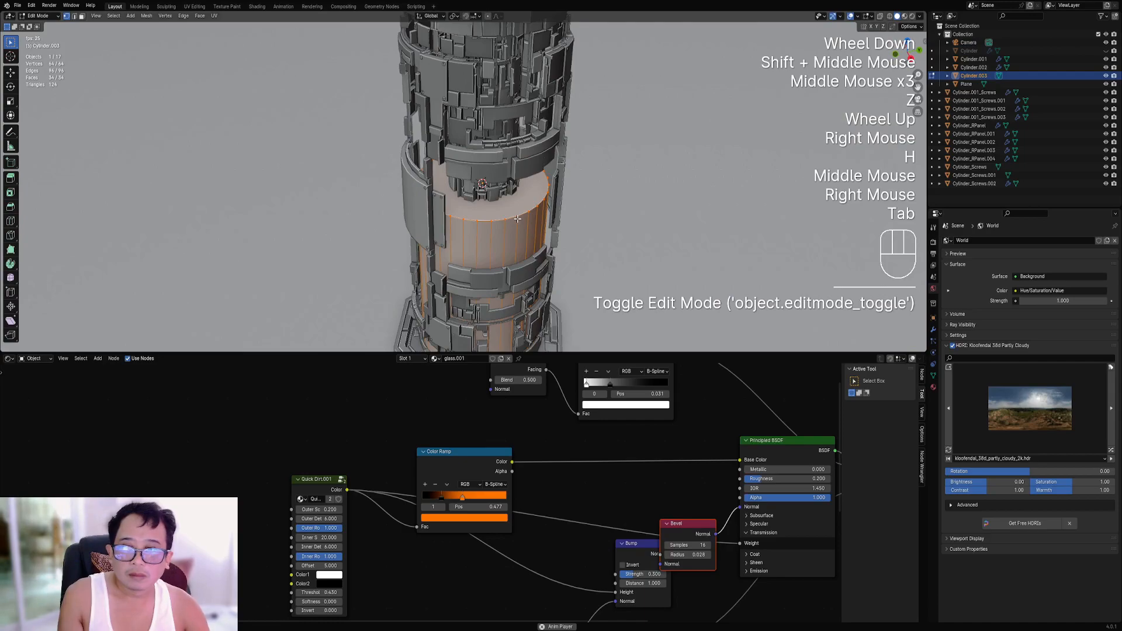
key(Tab)
key(Tab)
key(3)
right_click(515, 204)
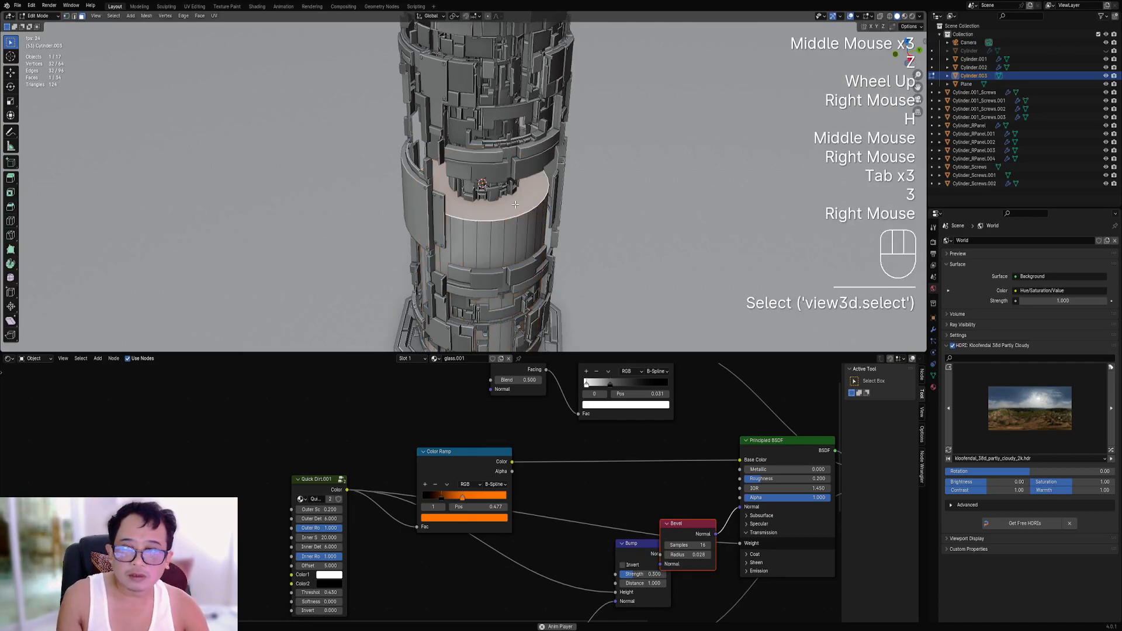
scroll(577, 232, up, 1)
key(i)
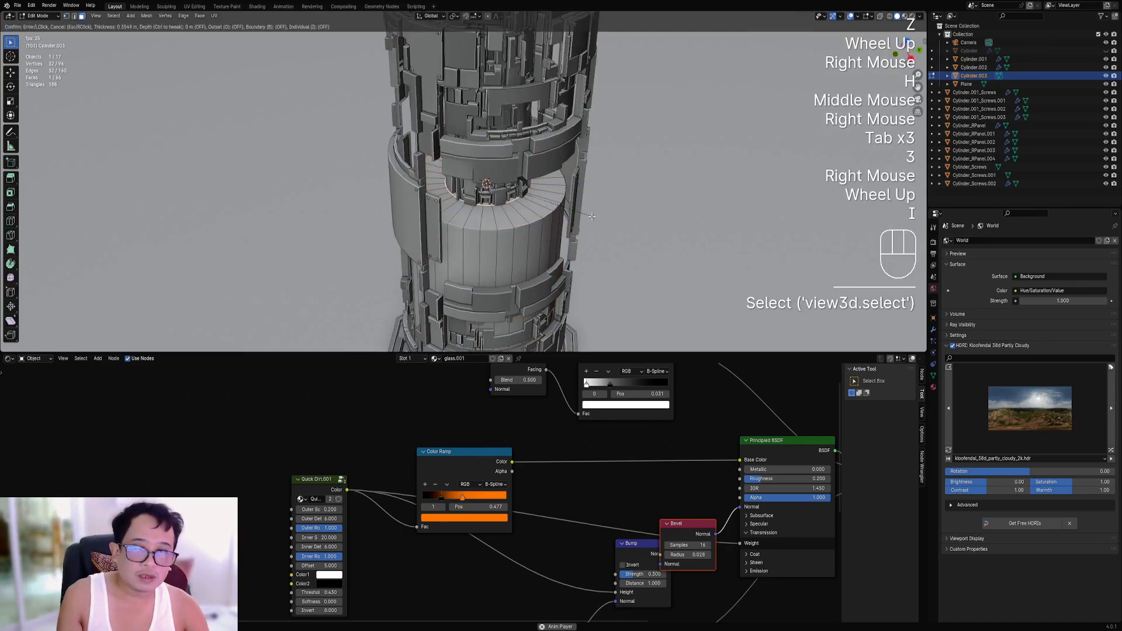
click(562, 213)
Add a loop cut around the inset ring on the cylinder's top and bevel it into a narrow band.
key(alt+a)
key(ctrl+r)
click(555, 198)
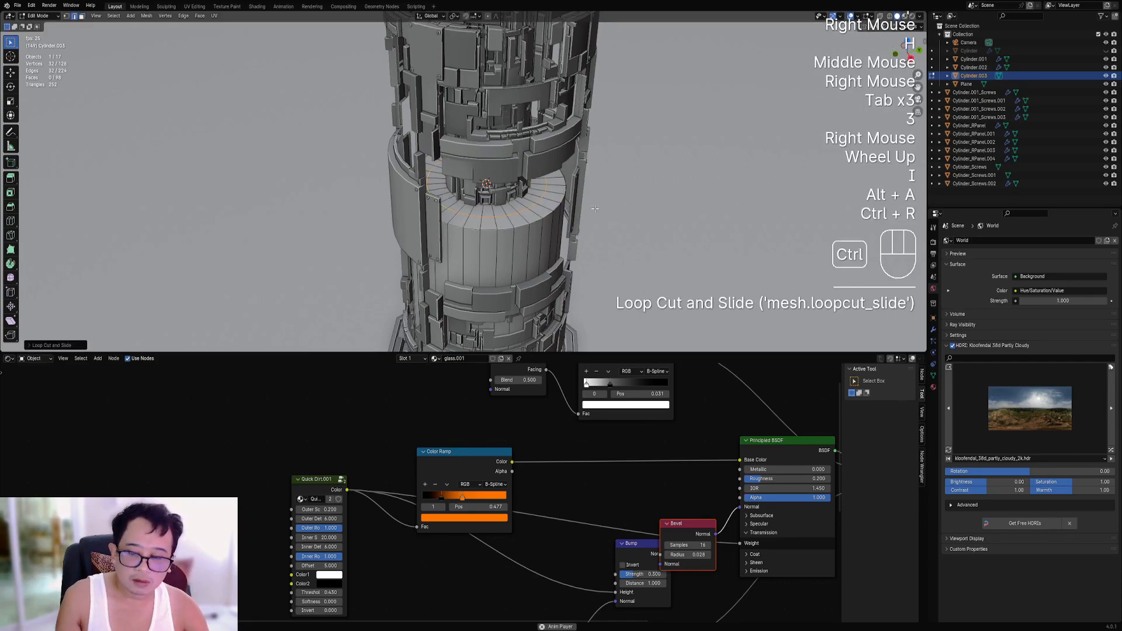
key(ctrl+b)
click(612, 209)
Duplicate the narrow band upward along the Z axis into the canister's upper section and separate it into its own object.
middle_drag(611, 209, 558, 275)
key(shift+d)
key(z)
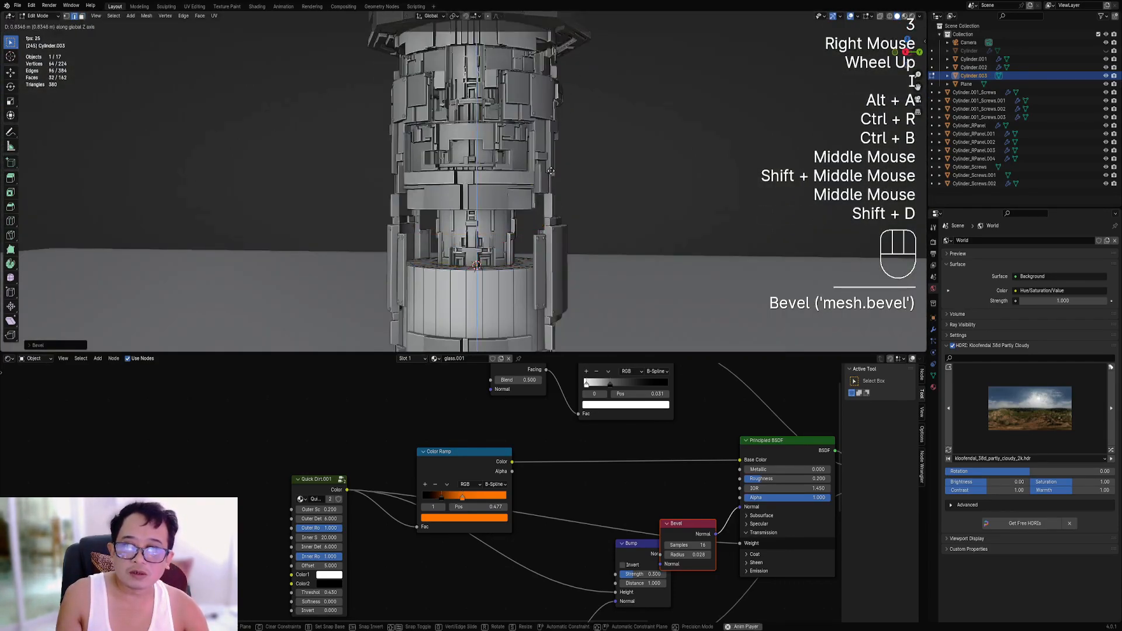
click(545, 143)
key(p)
click(541, 221)
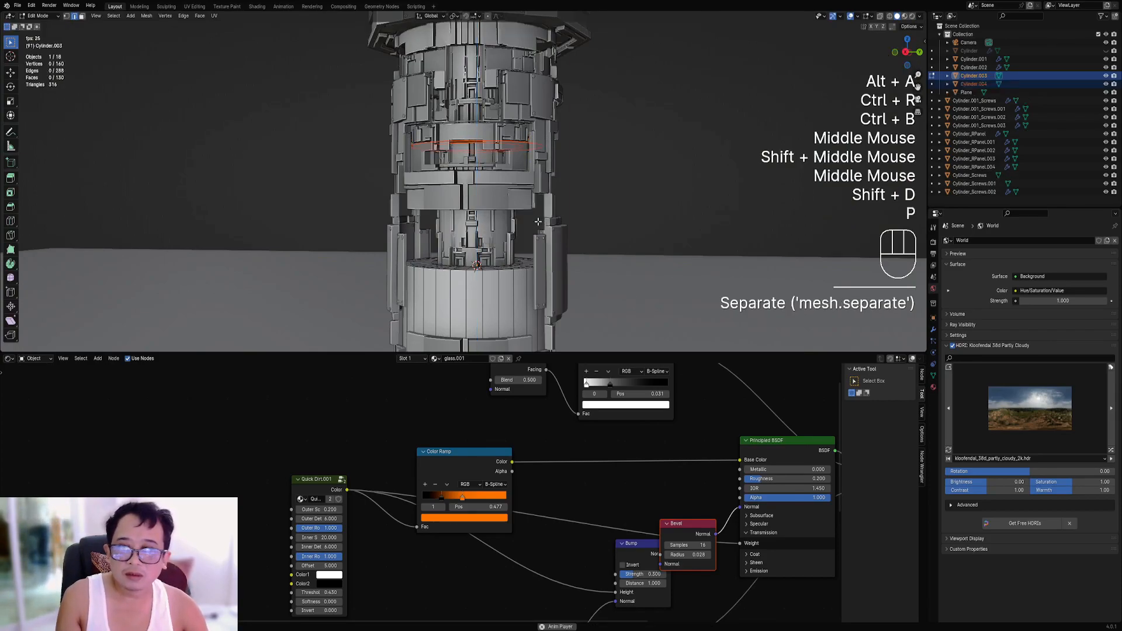
Return to Object Mode, reveal the hidden objects and select only the separated ring in wireframe display.
key(Tab)
key(alt+h)
key(shift+z)
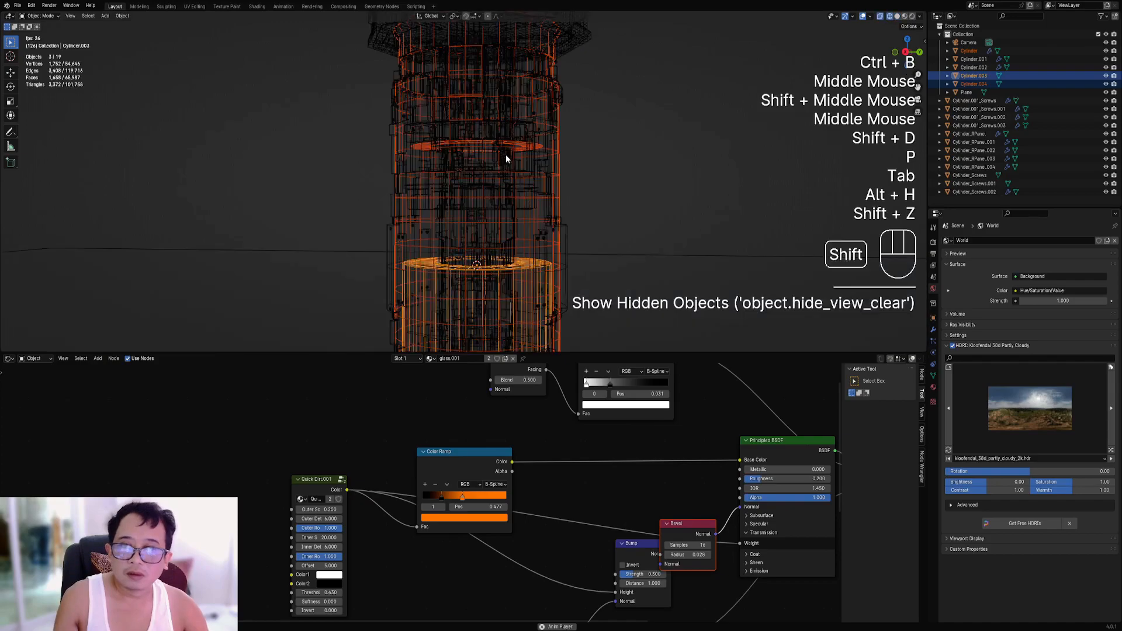
right_click(537, 141)
right_click(535, 145)
right_click(534, 146)
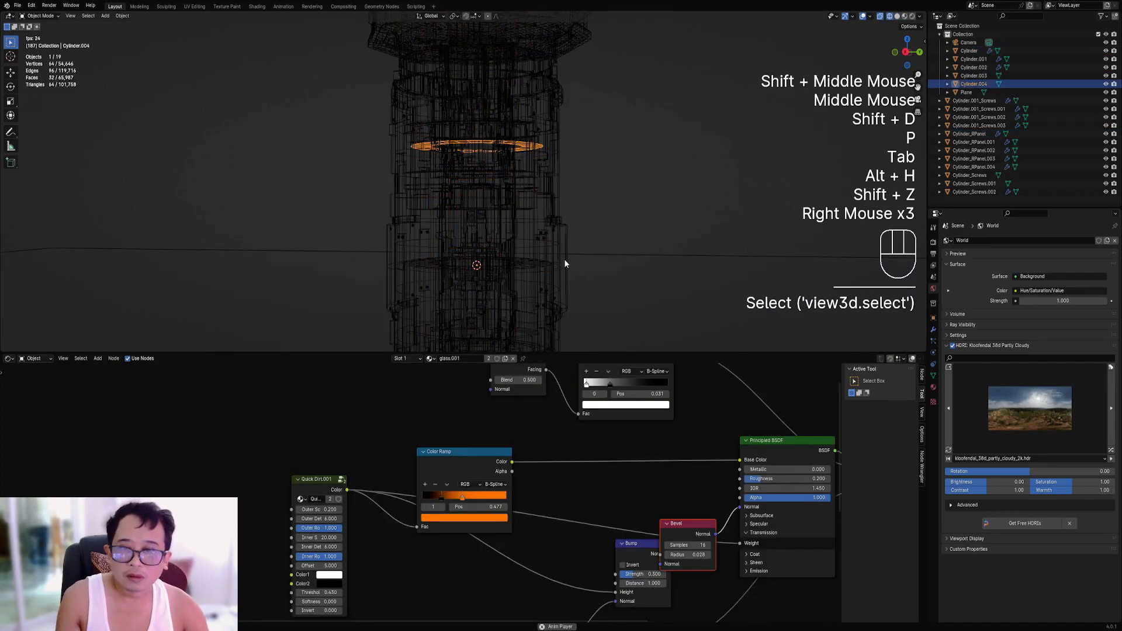
Replace the ring's glass material with a new material named light and expand its Emission settings.
click(512, 359)
click(491, 359)
scroll(664, 459, down, 2)
middle_drag(664, 460, 426, 405)
scroll(426, 406, up, 1)
click(460, 359)
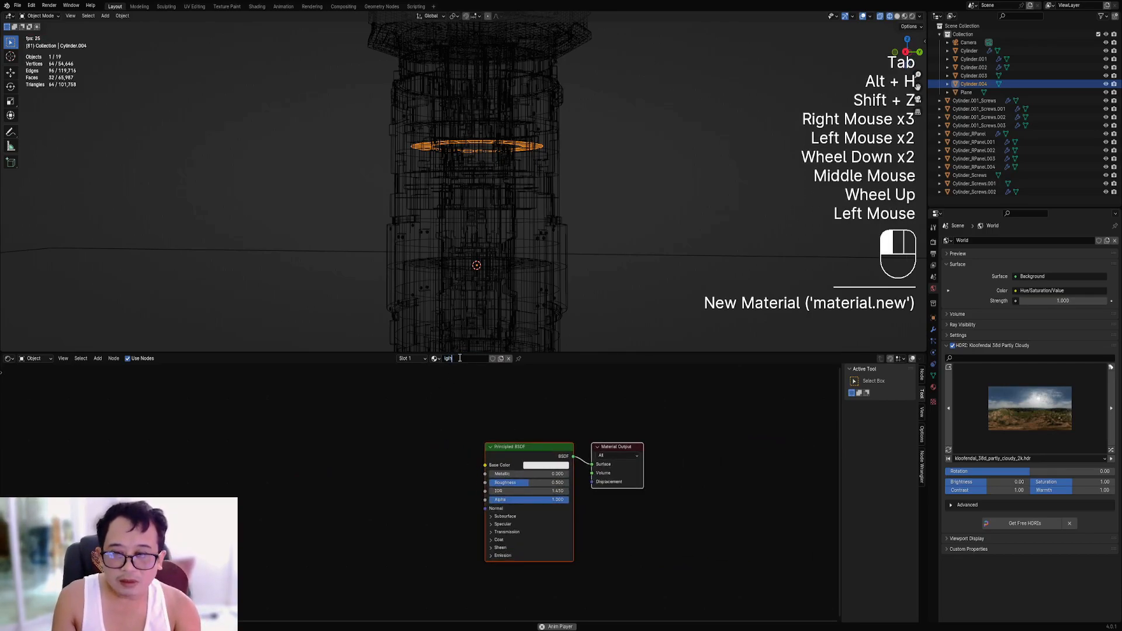
key(BackSpace)
key(BackSpace)
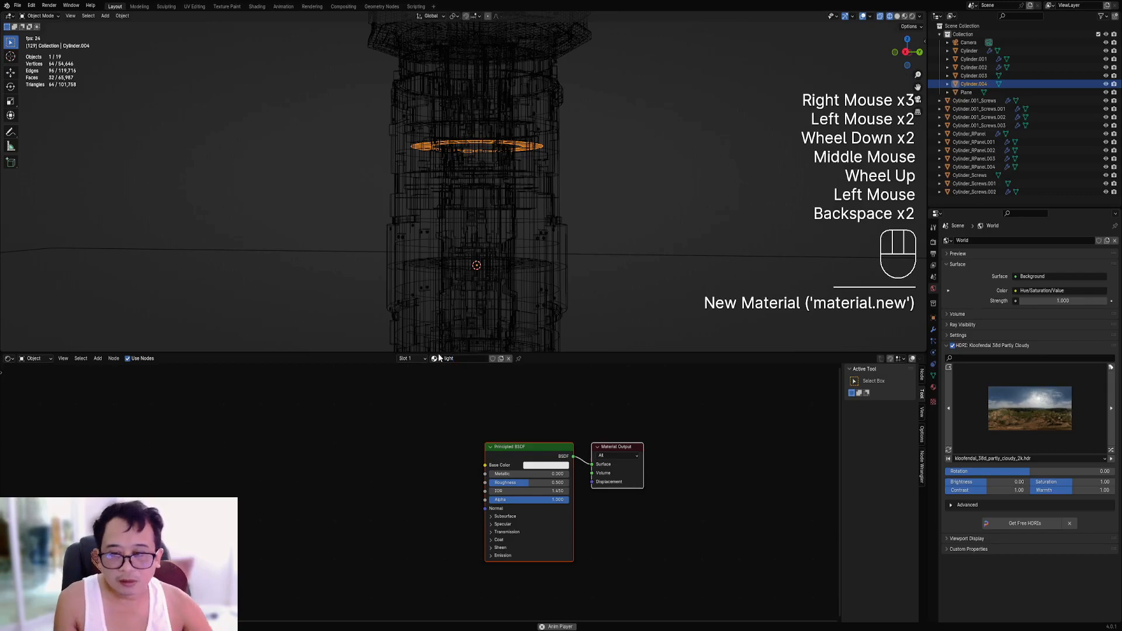
scroll(517, 442, up, 2)
click(524, 571)
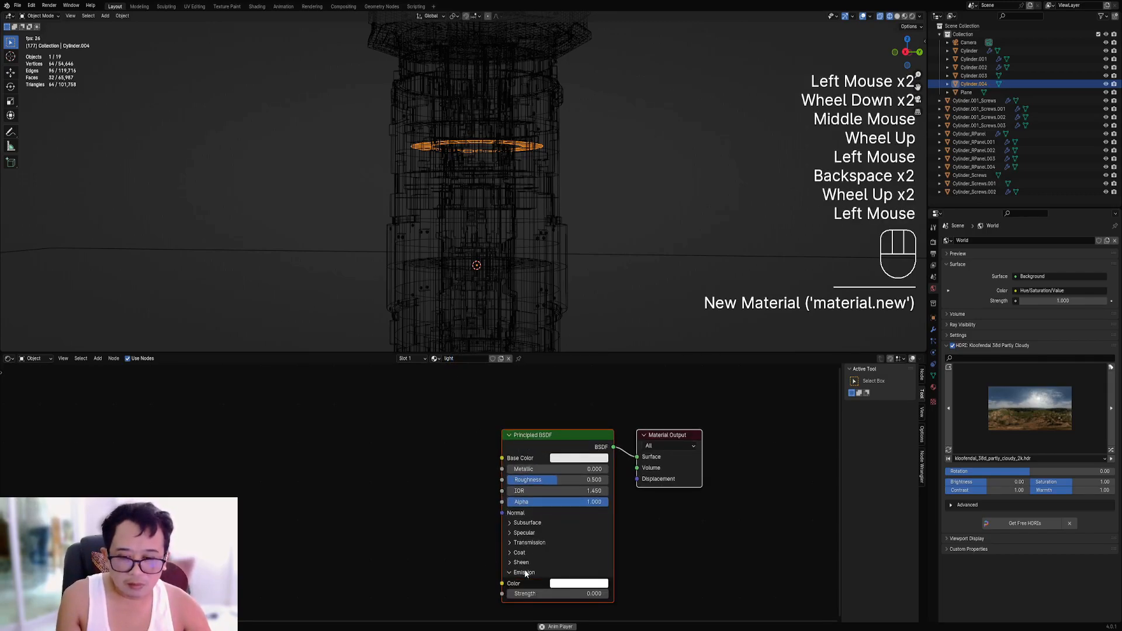
Switch the viewport to rendered shading and enter Edit Mode on the light ring.
key(z)
scroll(490, 201, down, 1)
middle_drag(489, 201, 568, 263)
key(shift+alt+z)
scroll(567, 262, up, 1)
key(Tab)
key(shift+alt+z)
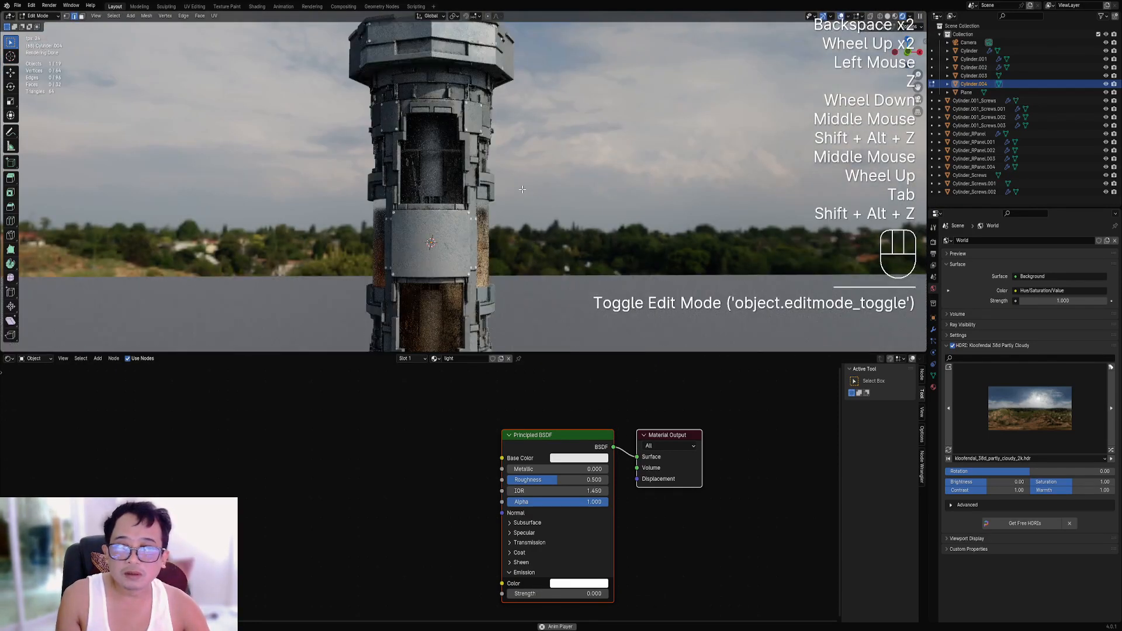
right_click(519, 186)
key(Tab)
key(Tab)
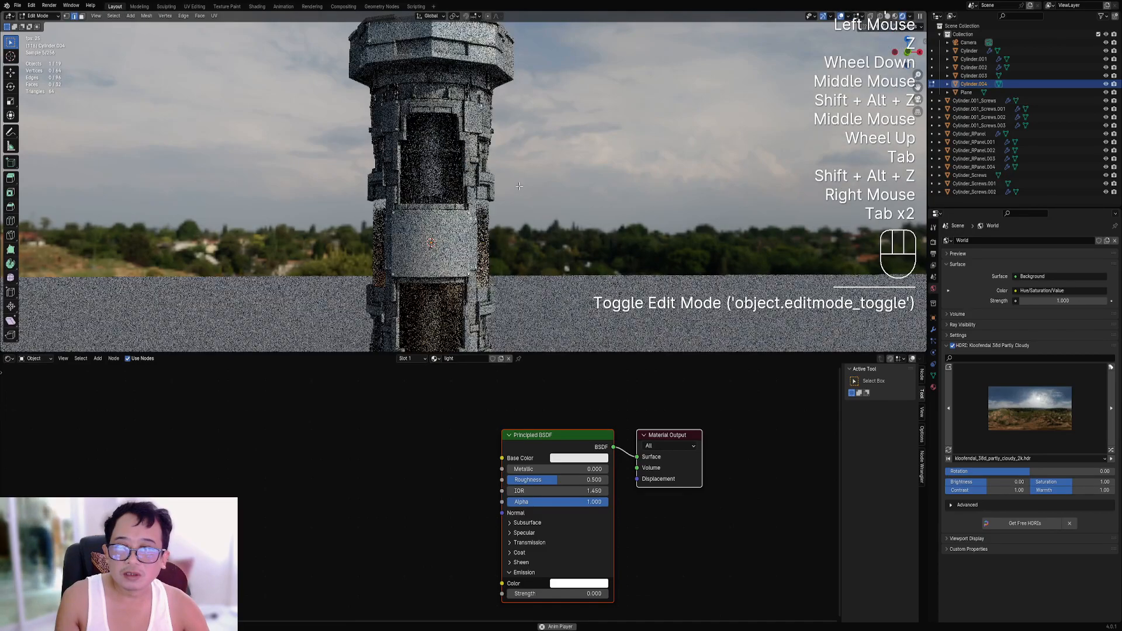
Select the ring's entire mesh and move it upward along the Z axis inside the canister.
key(shift+alt+z)
key(g)
key(z)
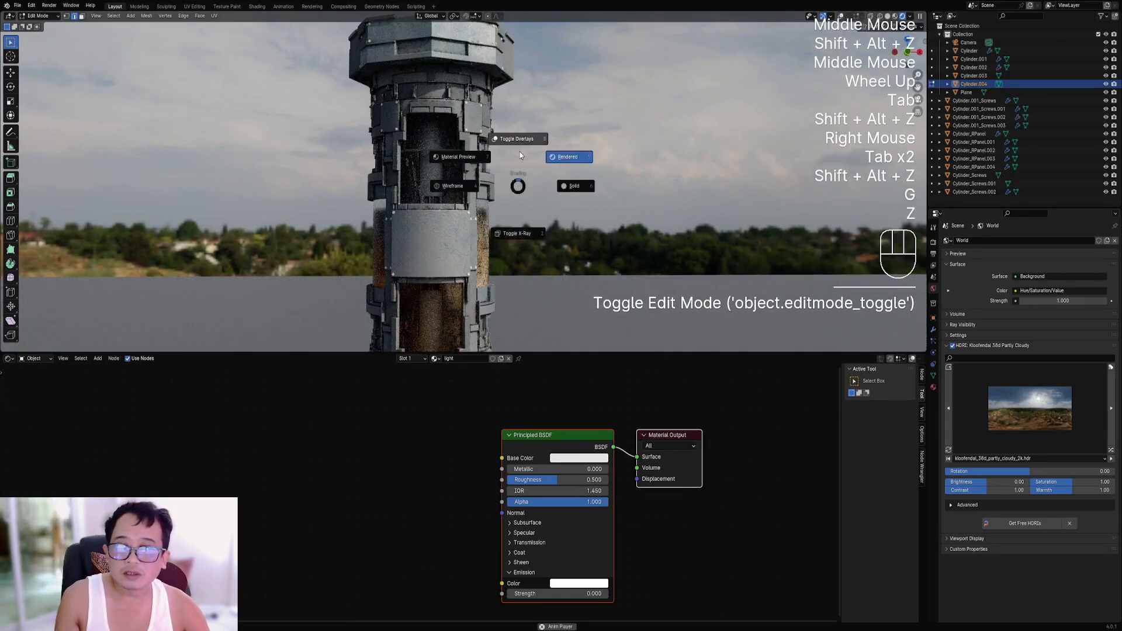
key(Escape)
key(a)
key(g)
key(z)
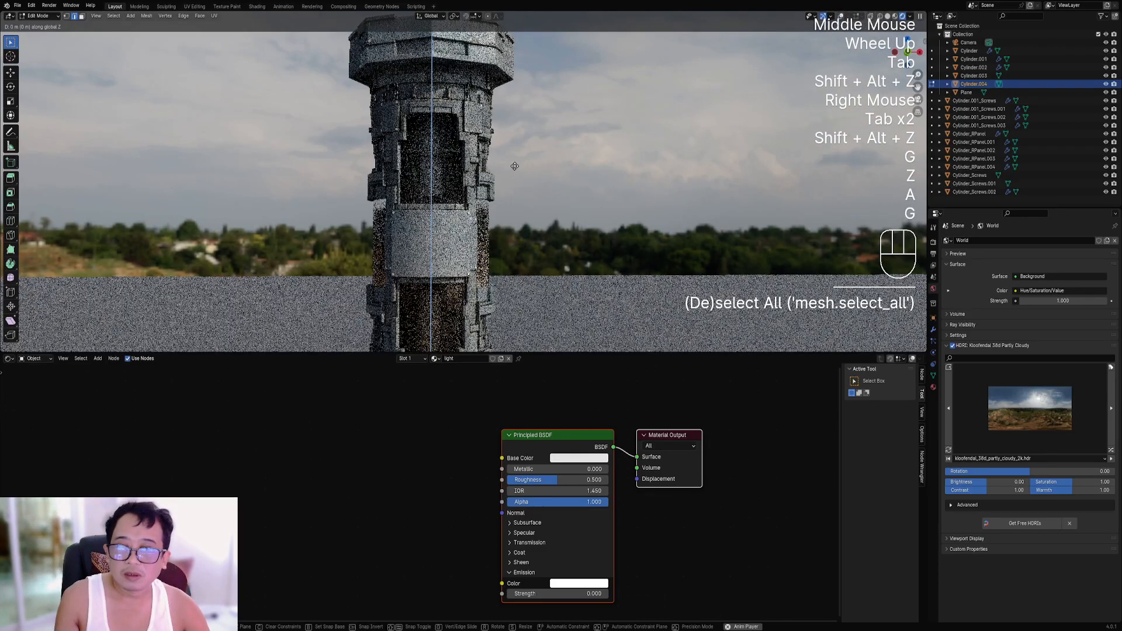
click(515, 130)
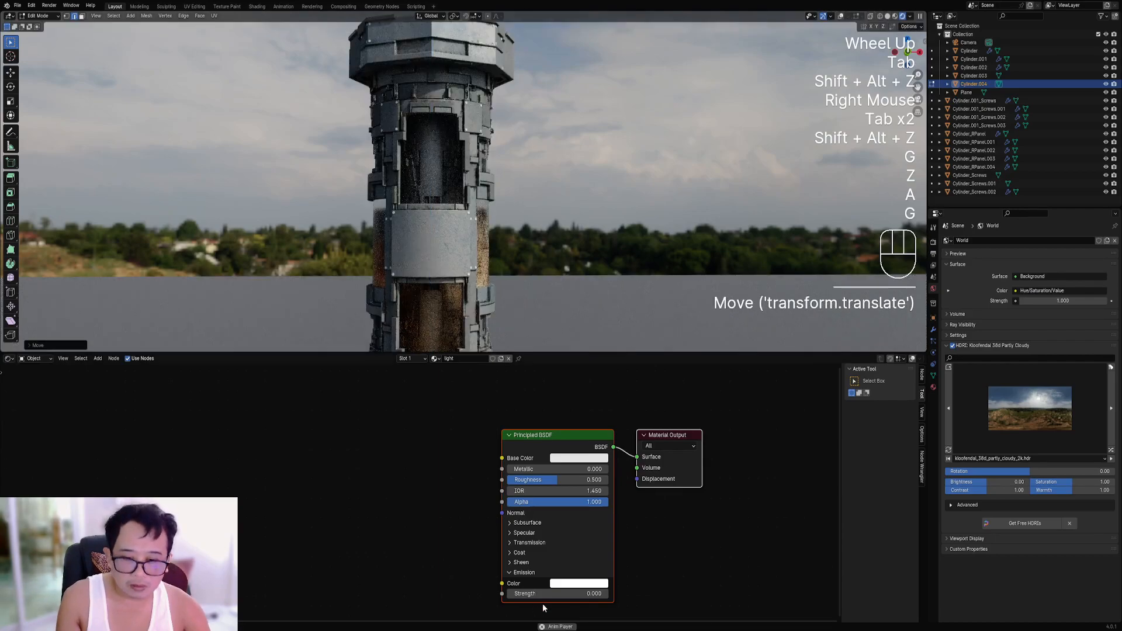
Set the light material's emission strength to 100 and its emission color to orange.
click(572, 593)
text(1)
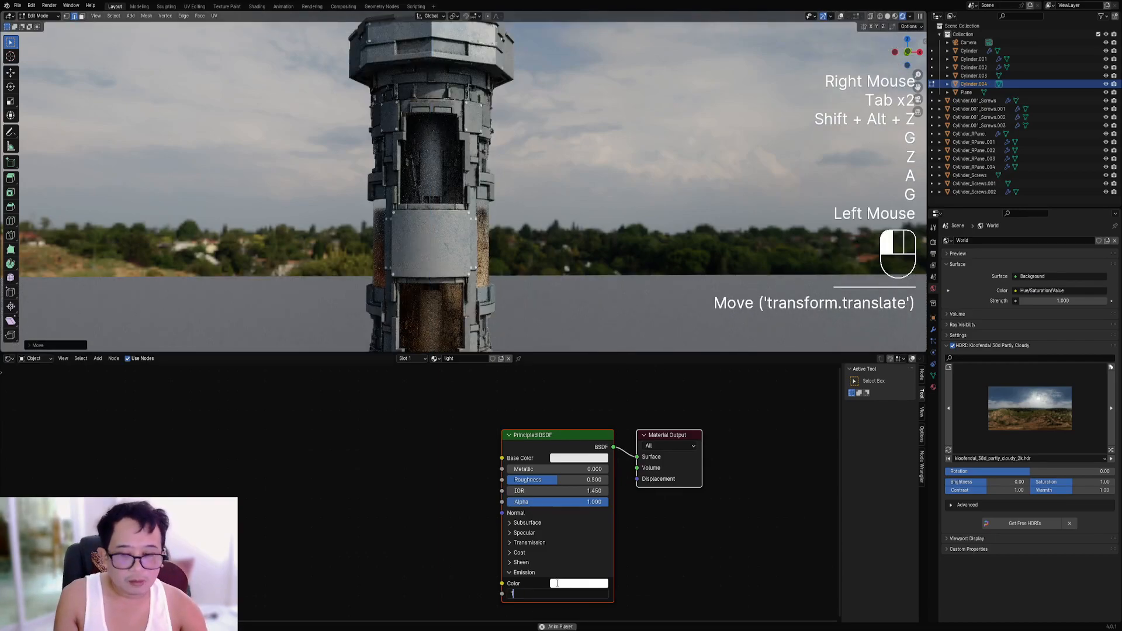
text(00)
key(Return)
click(571, 583)
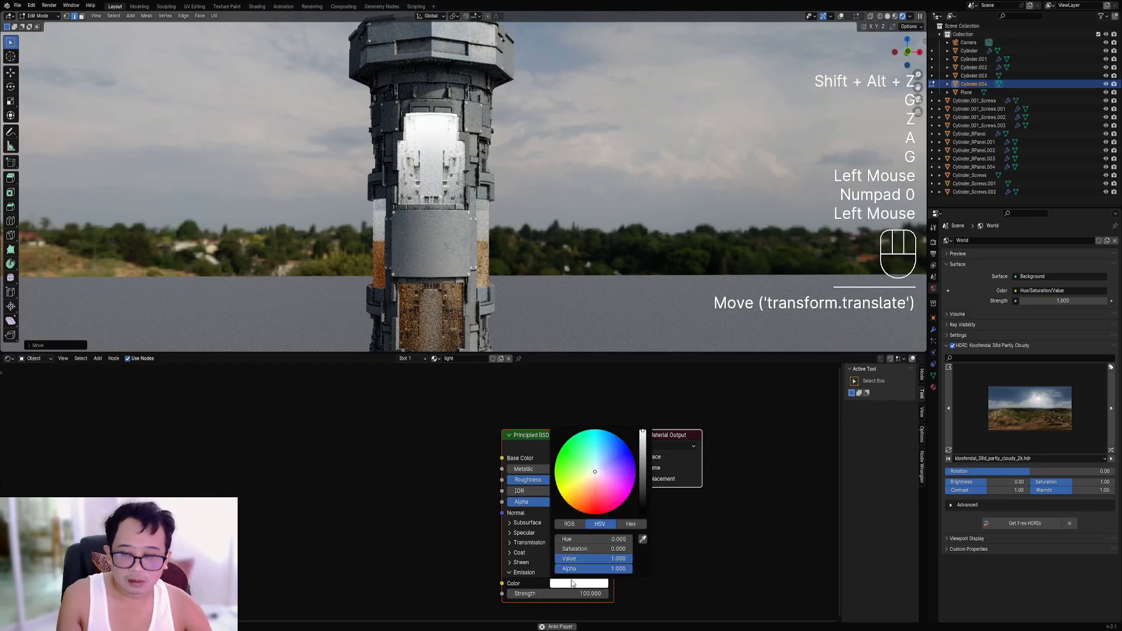
click(583, 510)
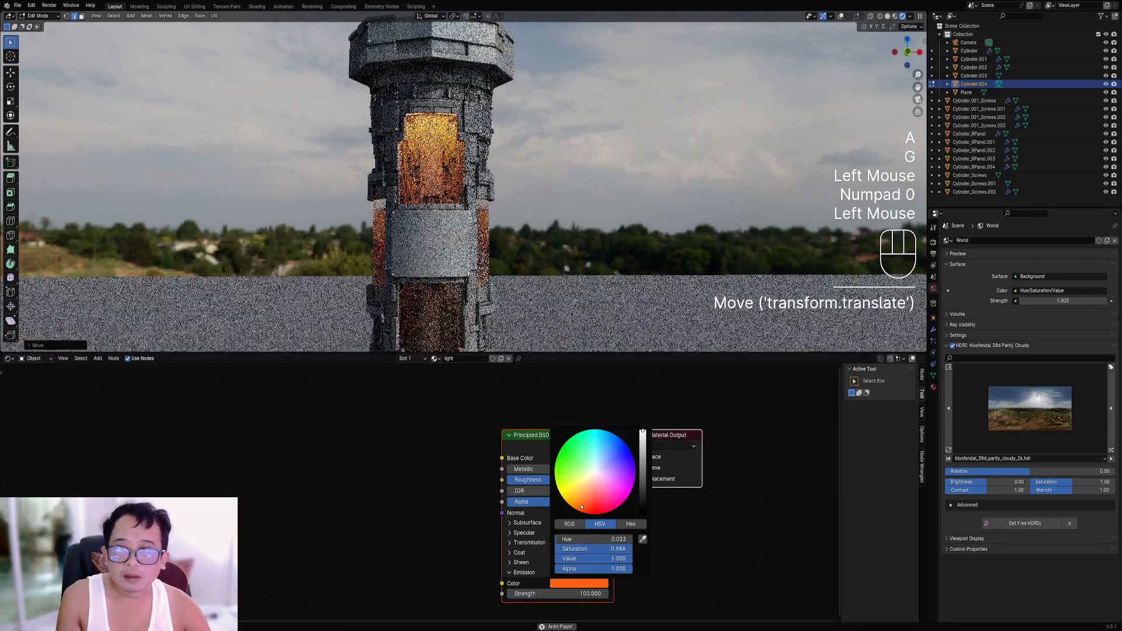
Return to Object Mode and lower the light material's emission strength to 25.
middle_drag(497, 181, 561, 245)
key(g)
scroll(570, 176, down, 2)
key(Tab)
scroll(533, 198, up, 1)
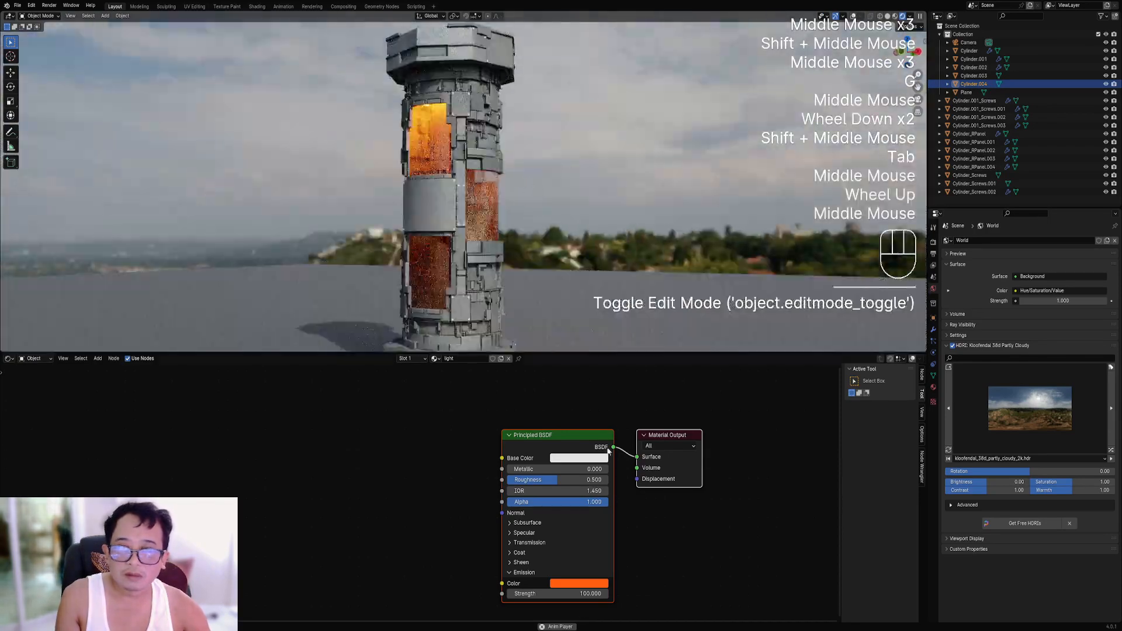
click(594, 594)
text(25)
key(Return)
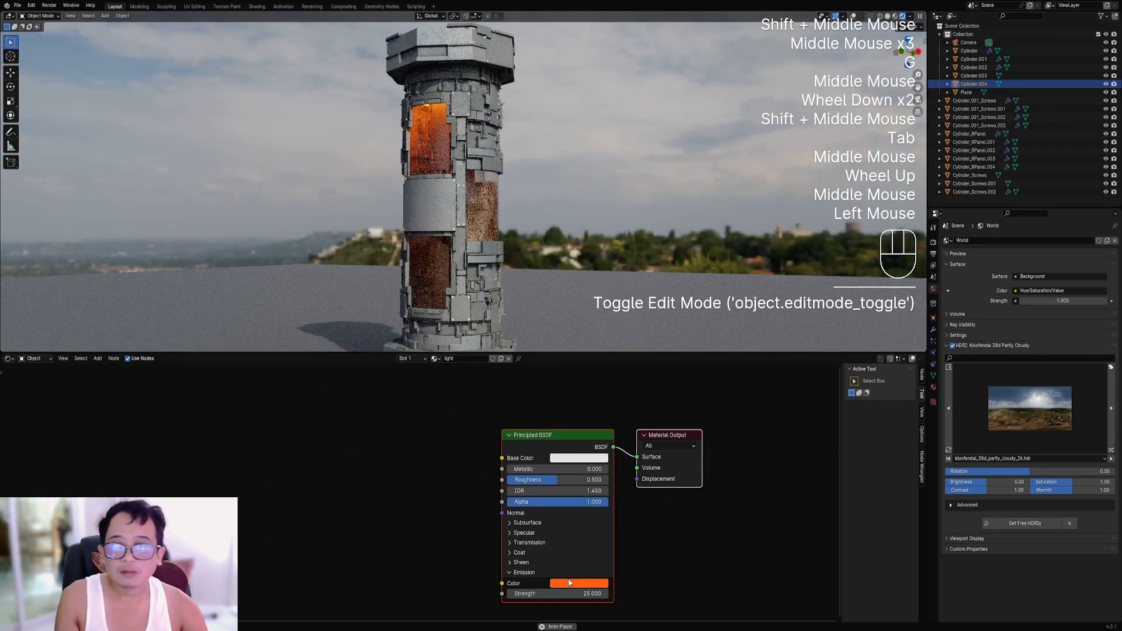
middle_drag(482, 286, 564, 258)
key(shift+alt+z)
key(shift+alt+z)
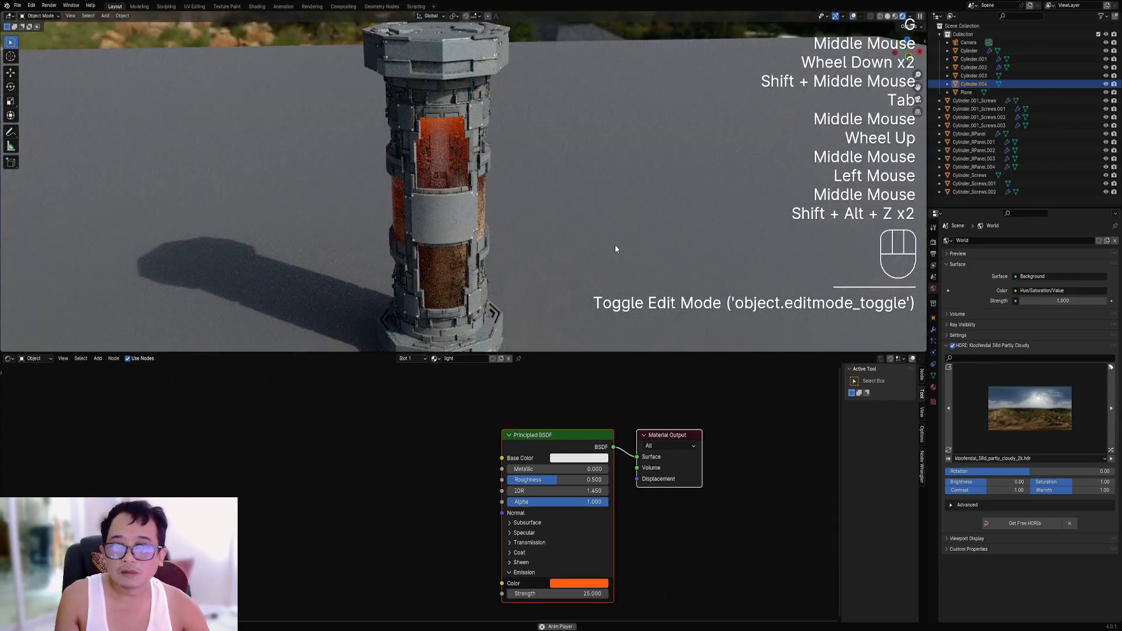
Change the light material's emission color to light blue and check the glow through the canister windows.
click(579, 584)
drag(614, 454, 600, 448)
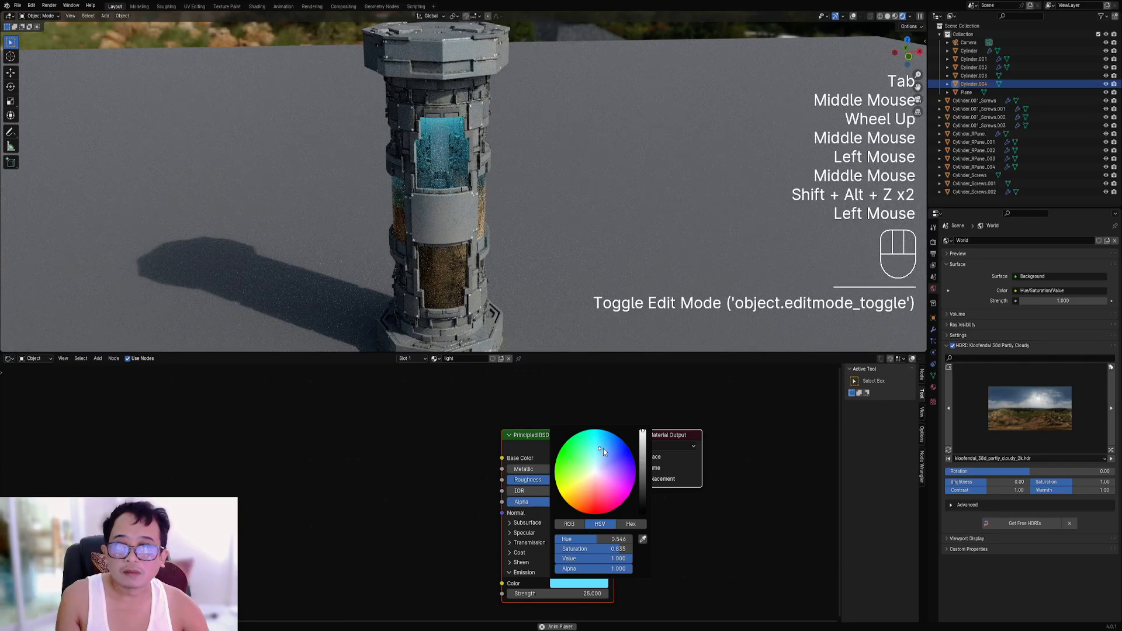
middle_drag(556, 263, 440, 212)
middle_drag(561, 211, 522, 238)
scroll(535, 240, up, 1)
key(shift+alt+z)
key(shift+alt+z)
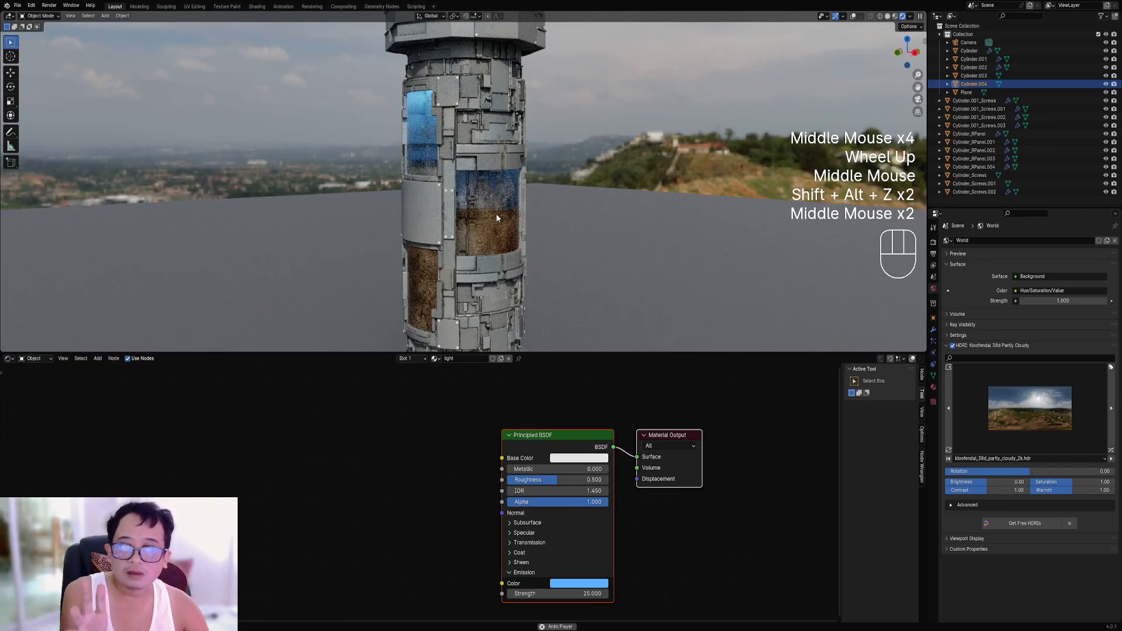
Select the inner liquid cylinder in wireframe display, return to rendered shading and save the file.
right_click(497, 218)
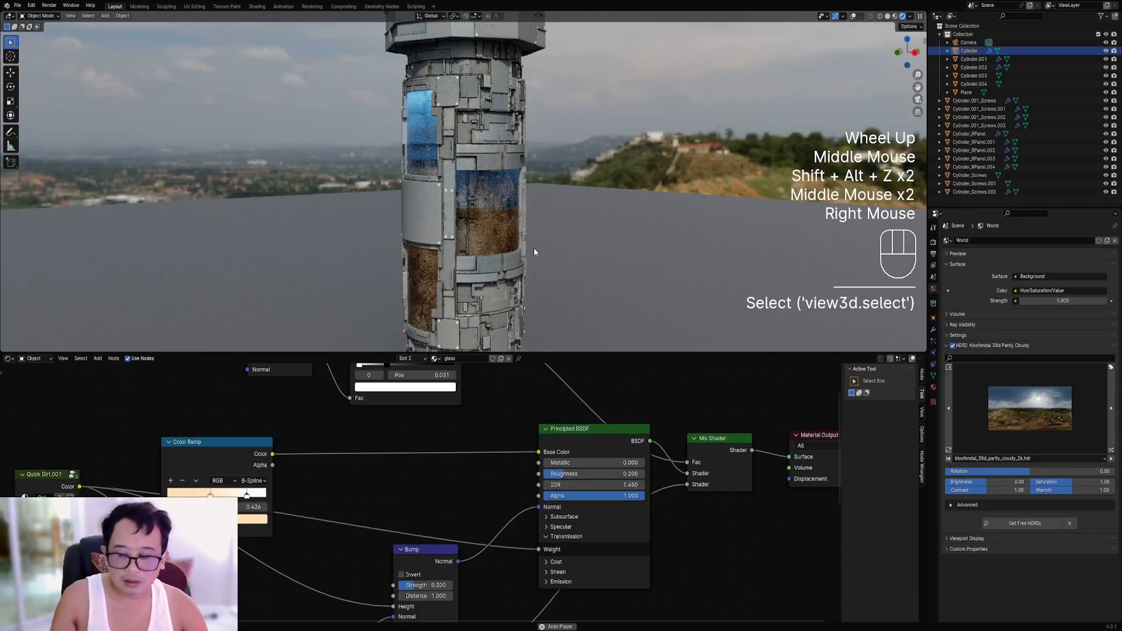
key(g)
key(z)
key(shift+z)
right_click(511, 221)
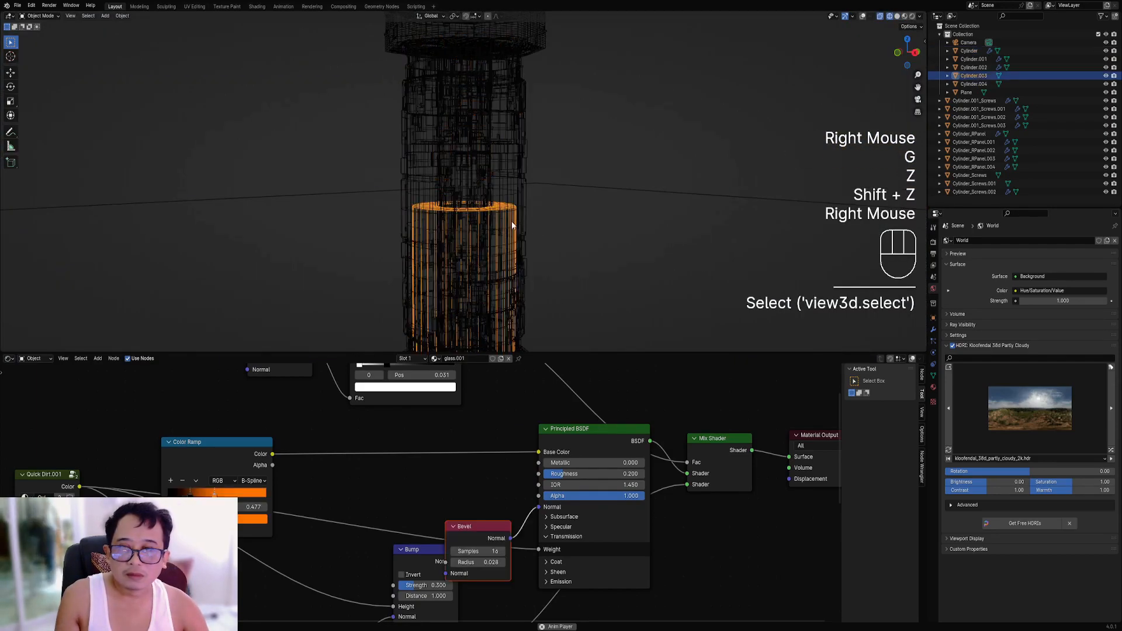
key(z)
key(ctrl+s)
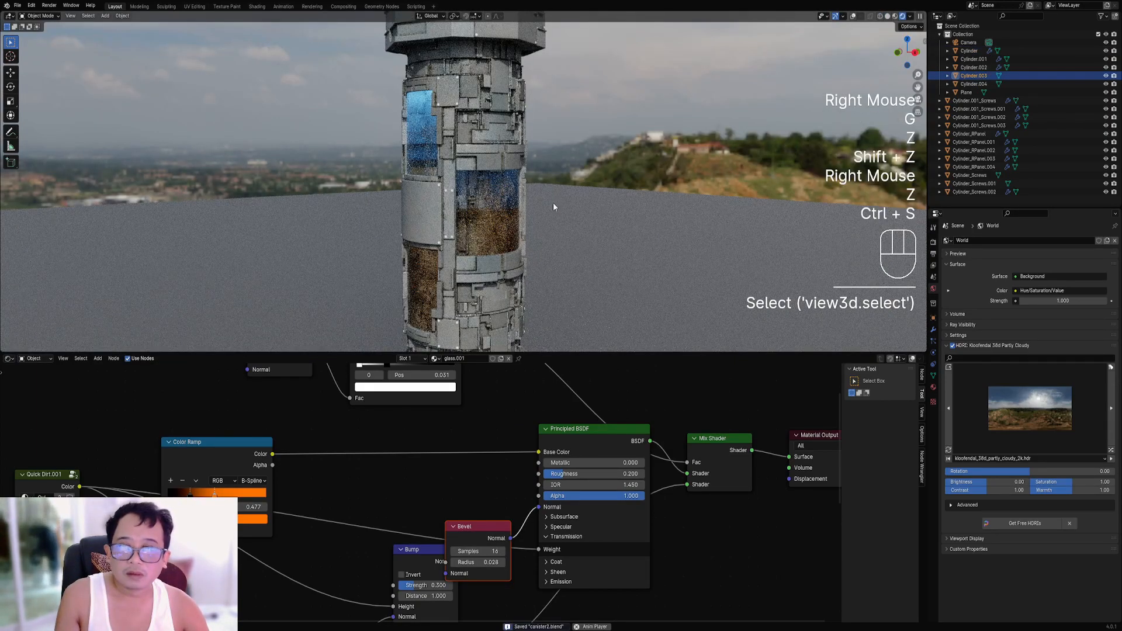
Try blue, yellow and pink for the color stop at position 0.477 in the liquid material's Color Ramp.
scroll(382, 454, down, 2)
middle_drag(381, 454, 579, 454)
scroll(520, 453, up, 2)
scroll(448, 462, up, 1)
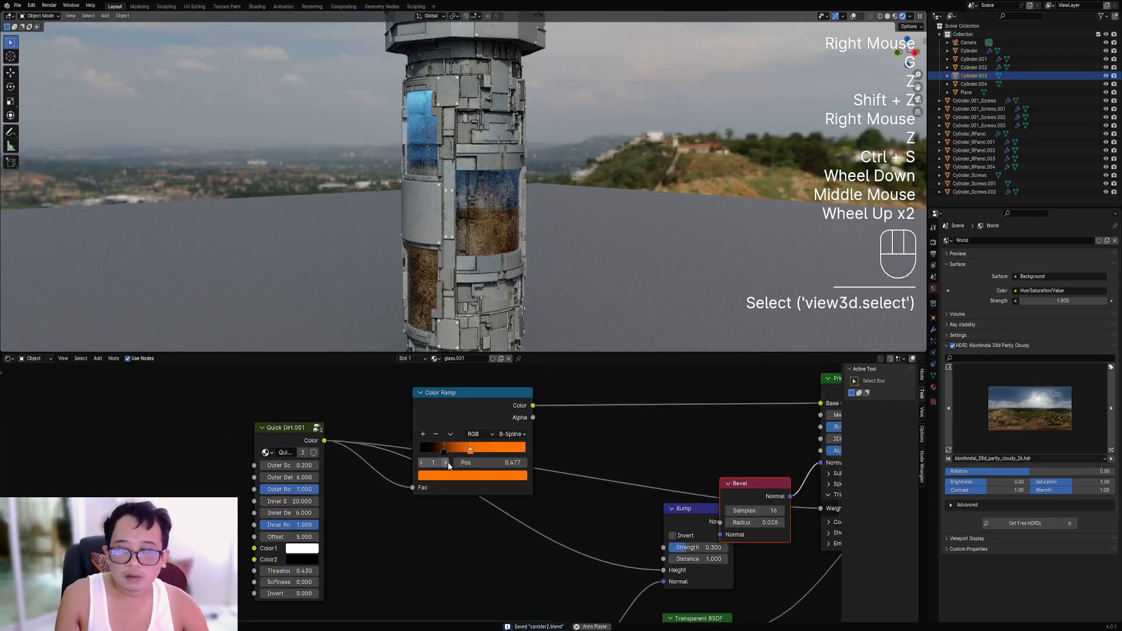
click(444, 476)
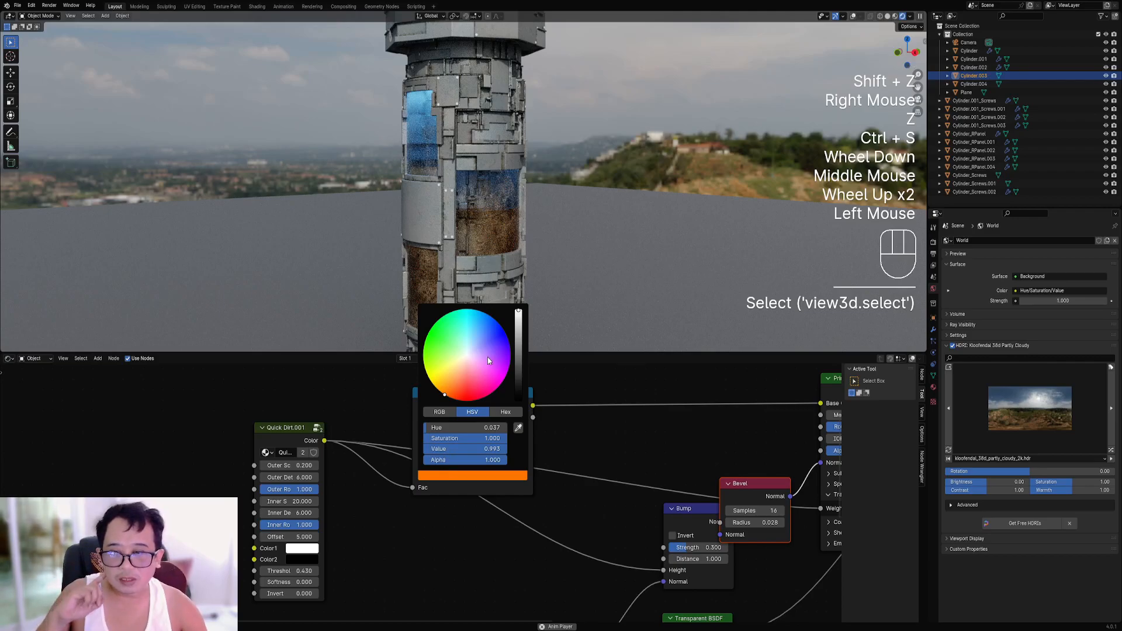
click(493, 335)
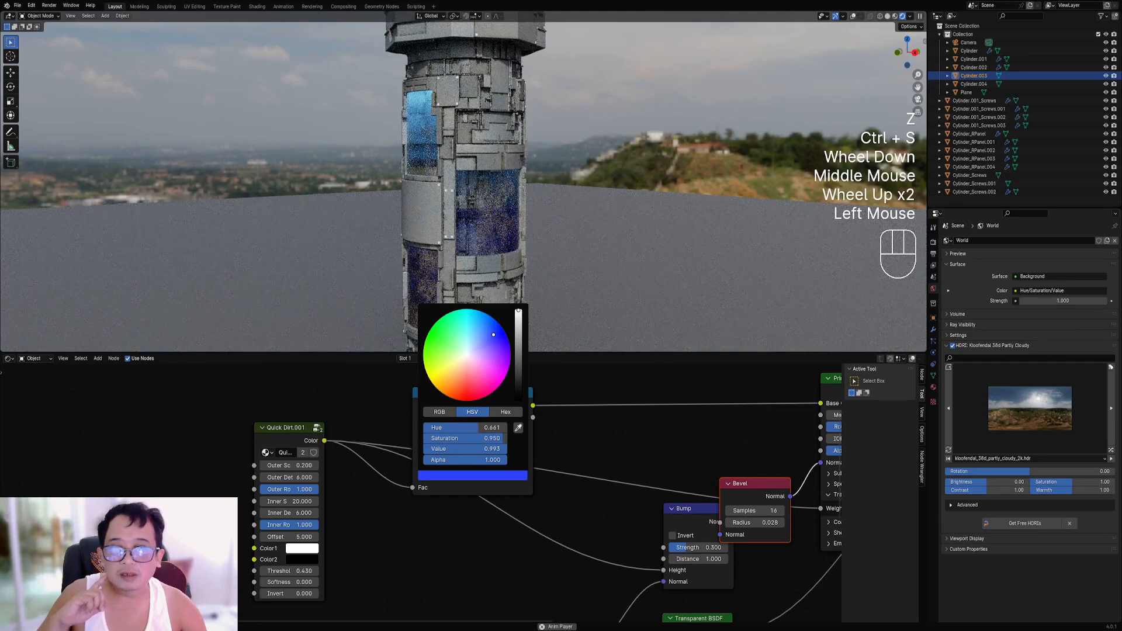
mouse_move(493, 334)
mouse_down()
mouse_move(497, 377)
mouse_move(434, 384)
mouse_up()
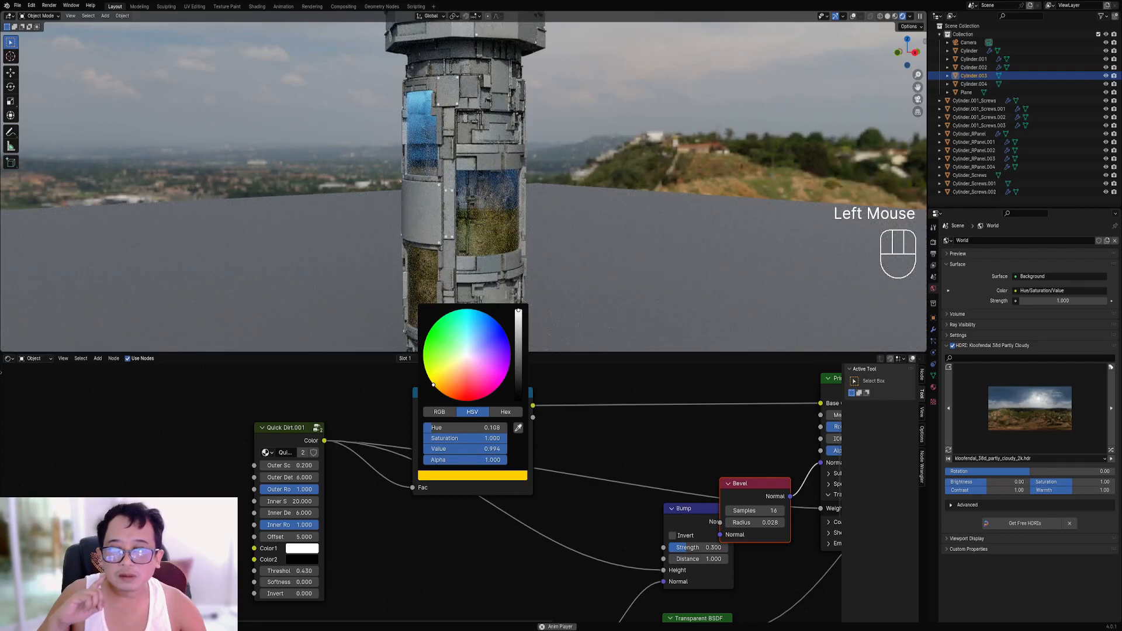
mouse_move(433, 384)
mouse_down()
mouse_move(432, 333)
mouse_move(486, 379)
mouse_up()
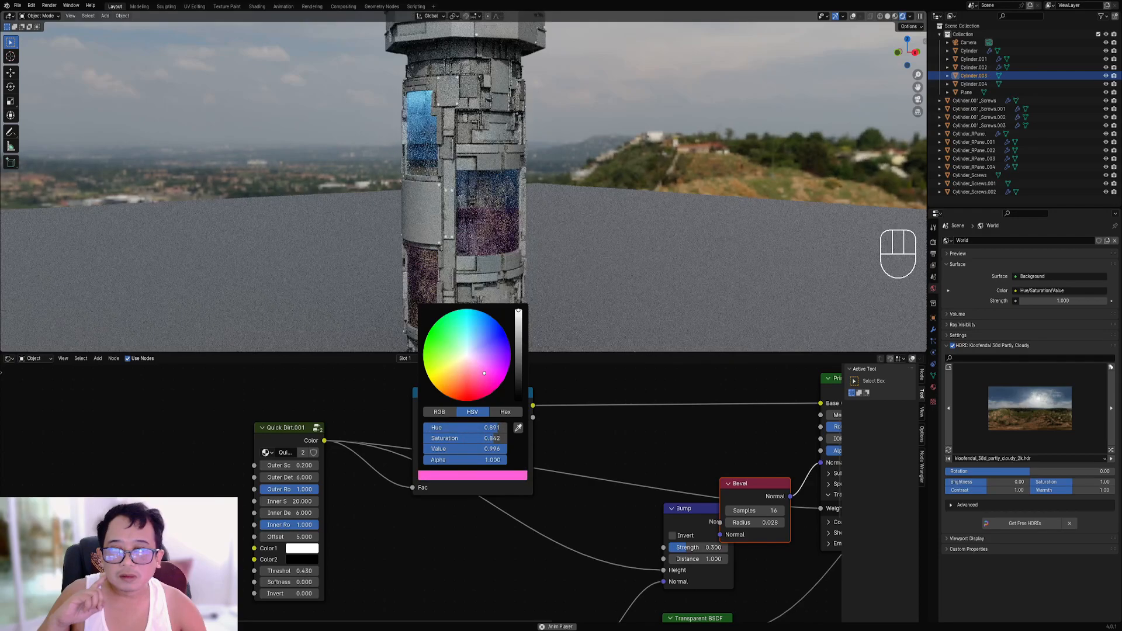
scroll(534, 248, down, 3)
middle_drag(633, 208, 507, 278)
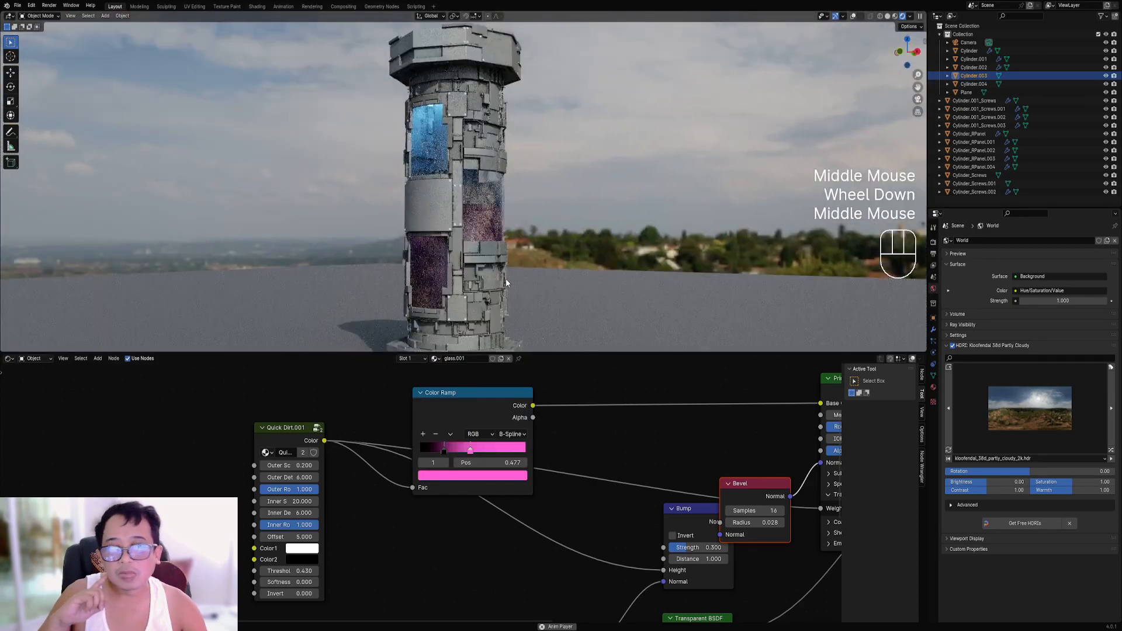
Set the Color Ramp stop at position 0.477 to golden yellow and inspect the liquid from several angles.
click(459, 477)
click(447, 381)
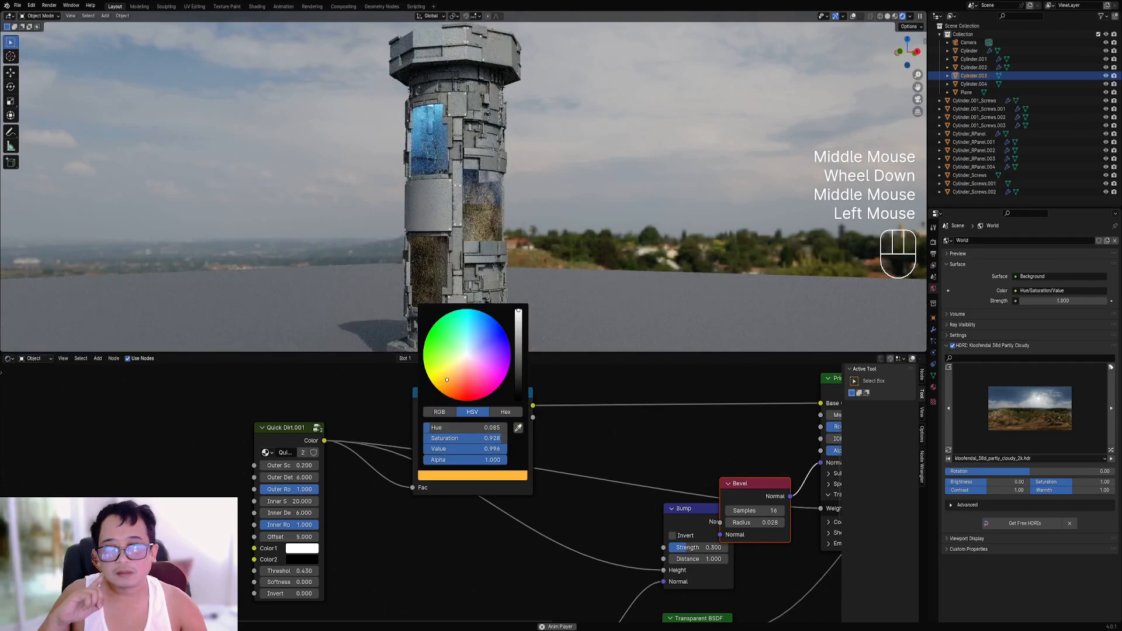
drag(447, 381, 444, 377)
middle_drag(570, 252, 599, 256)
scroll(599, 256, up, 2)
mouse_move(524, 264)
middle_down()
mouse_move(577, 261)
mouse_move(539, 268)
mouse_move(515, 256)
middle_up()
scroll(578, 261, down, 2)
scroll(541, 267, down, 2)
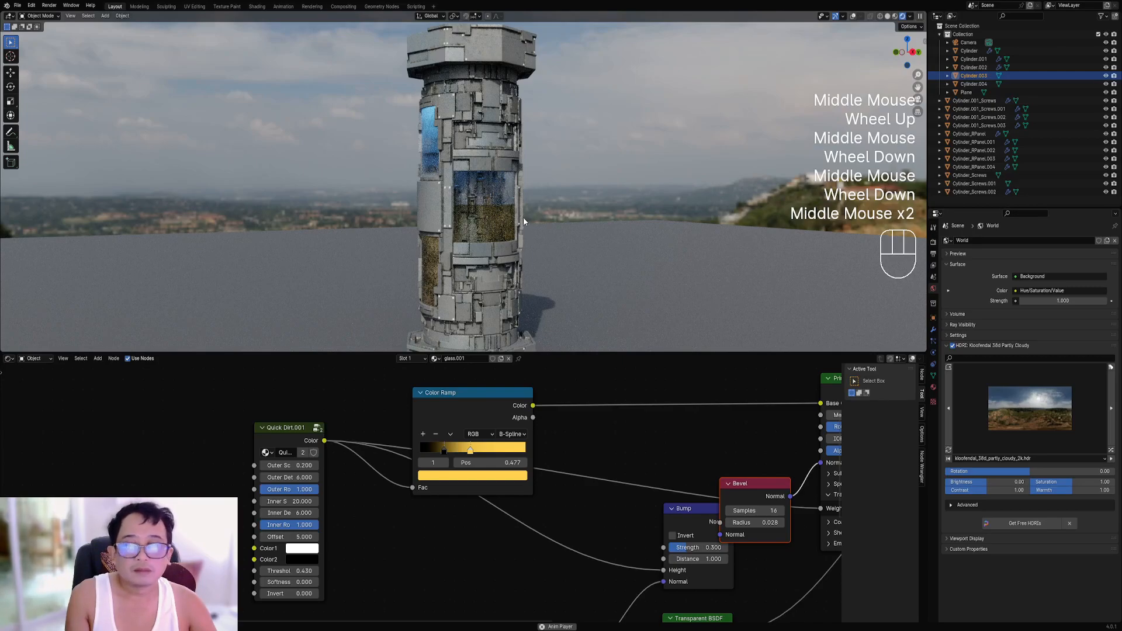
Switch the viewport to solid shading and save the file.
mouse_move(523, 221)
middle_down()
mouse_move(571, 213)
mouse_move(529, 191)
mouse_move(496, 91)
mouse_move(504, 209)
middle_up()
key(z)
click(619, 214)
scroll(504, 210, up, 2)
key(ctrl+s)
Select the canister's octagonal top cap, enter Edit Mode with its whole mesh deselected, and save the file.
right_click(485, 166)
key(Tab)
key(shift+alt+z)
key(Tab)
key(Tab)
key(Tab)
middle_drag(482, 166, 544, 187)
key(Tab)
scroll(434, 202, down, 1)
scroll(563, 185, up, 2)
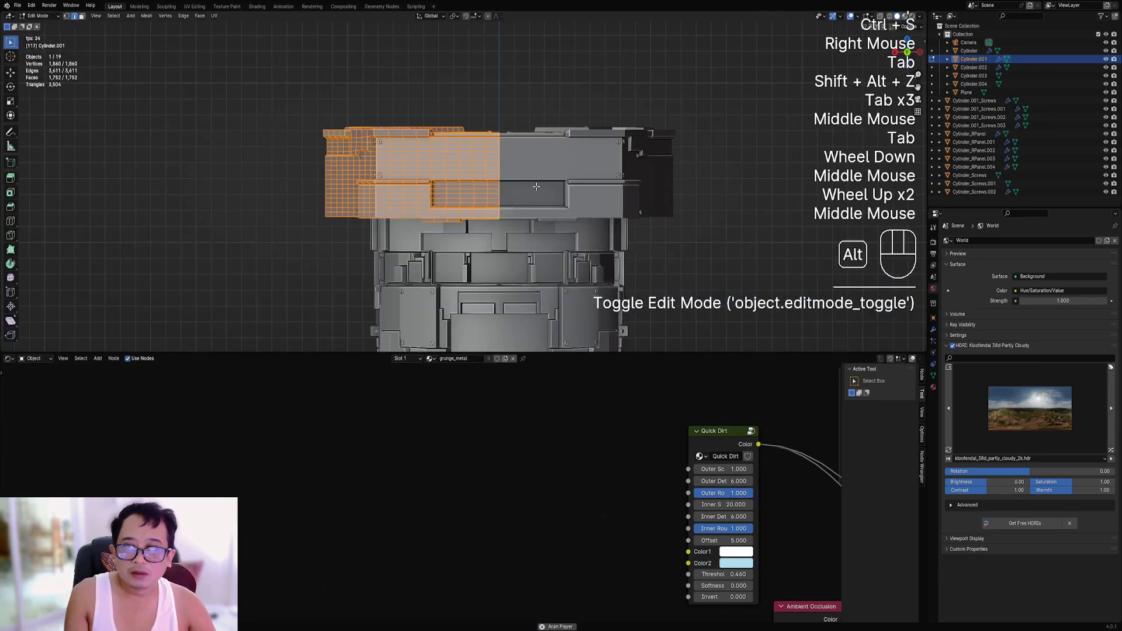
key(alt+a)
shift+middle_drag(403, 175, 427, 175)
key(ctrl+s)
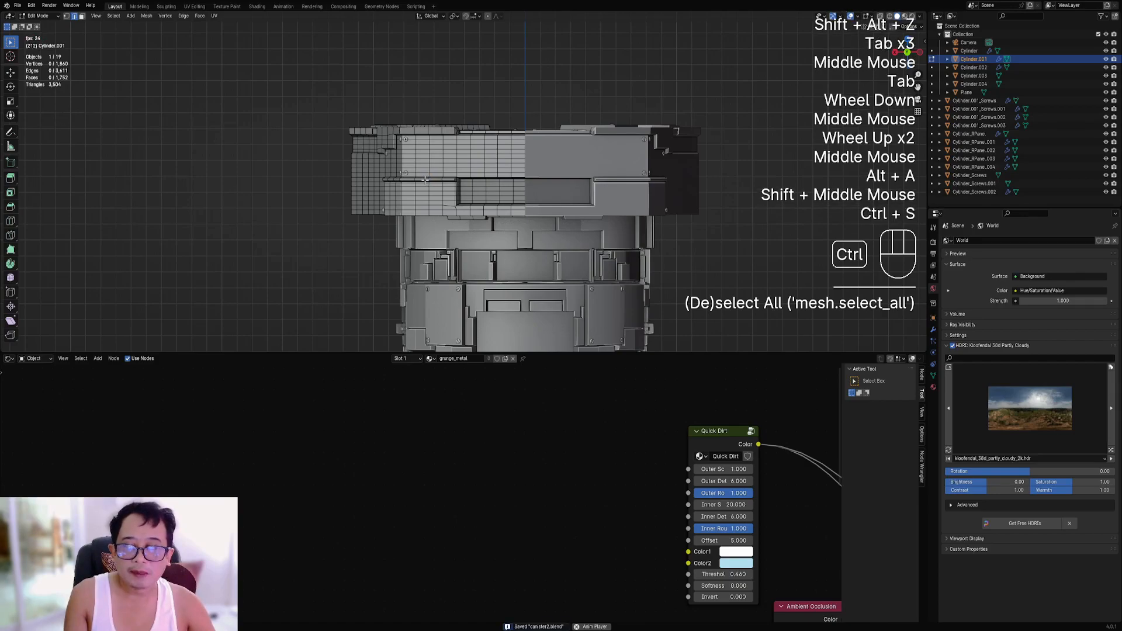
Maximize the viewport and, in face select mode, select the linked flat faces of two adjacent cap sides.
middle_drag(419, 183, 555, 224)
key(ctrl+space)
scroll(555, 224, up, 1)
key(3)
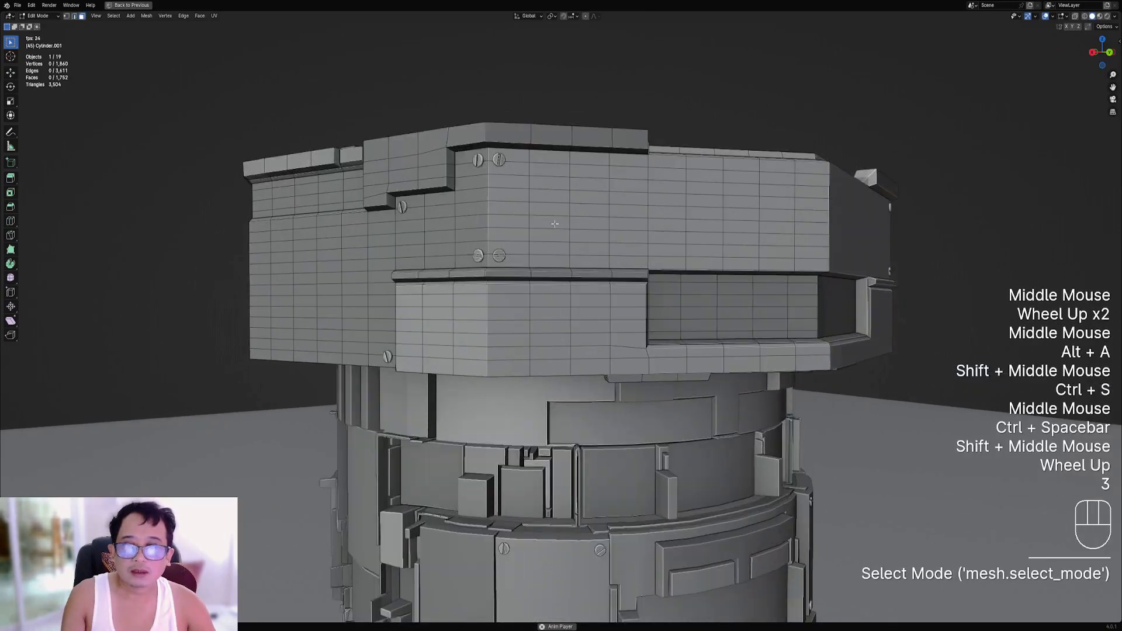
right_click(412, 238)
shift+right_click(602, 236)
key(q)
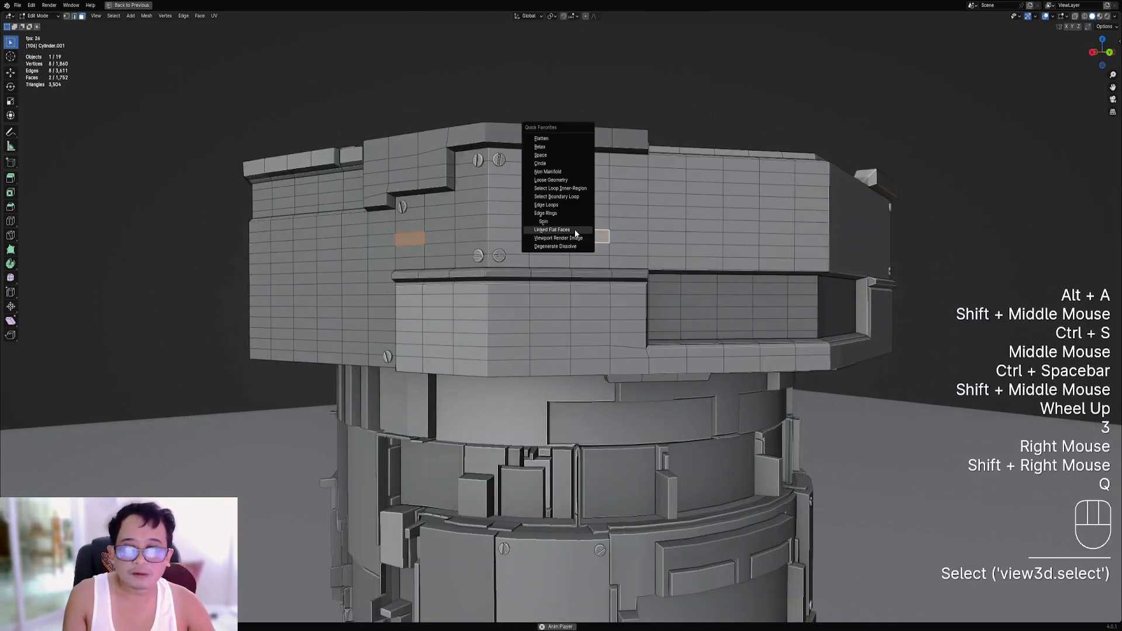
click(552, 230)
Cut a narrow horizontal band across the selected cap sides using Draw Faces with a box shape and Cut Through on.
scroll(575, 232, down, 2)
mouse_move(574, 234)
middle_down()
mouse_move(616, 247)
mouse_move(582, 253)
middle_up()
alt+middle_click(617, 247)
scroll(583, 253, down, 1)
shift+middle_drag(489, 272, 564, 239)
key(shift+ctrl+x)
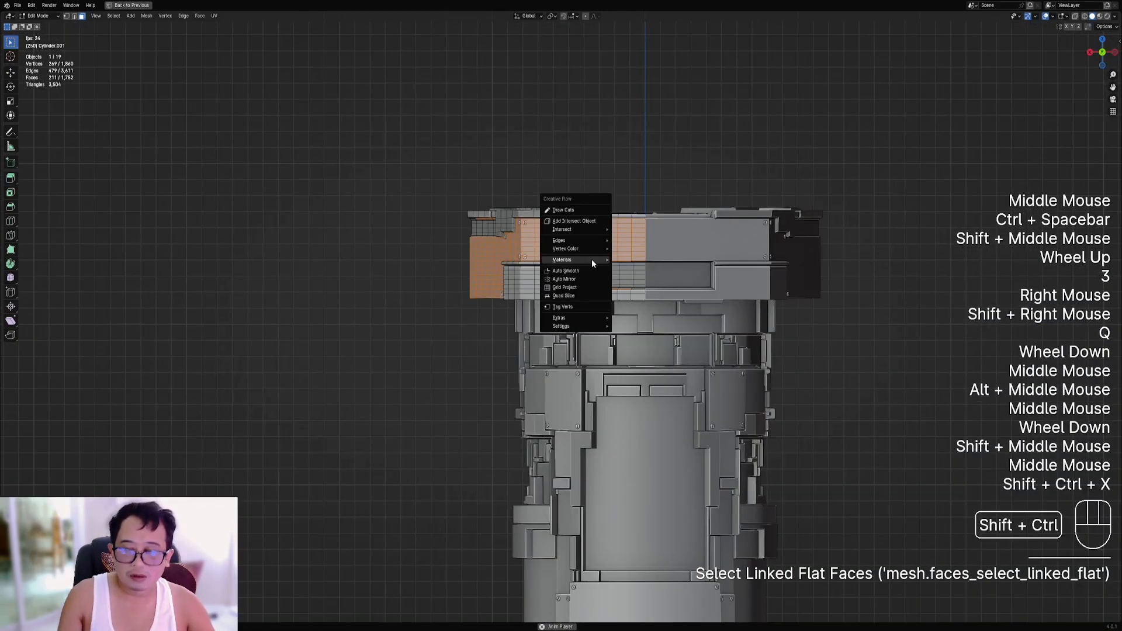
click(576, 211)
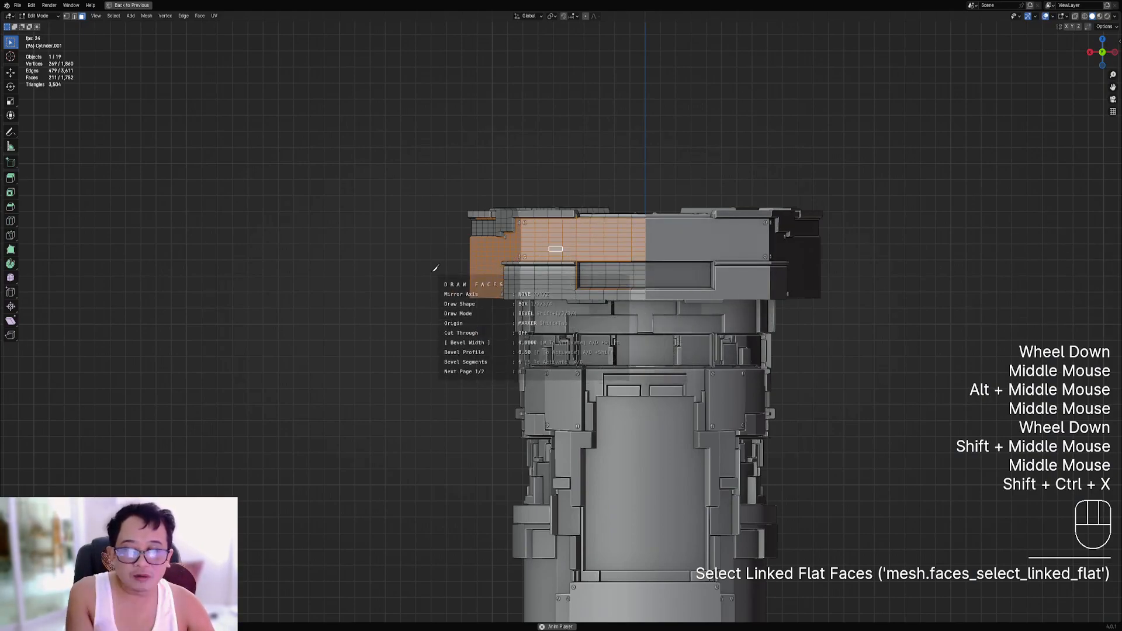
scroll(427, 263, up, 3)
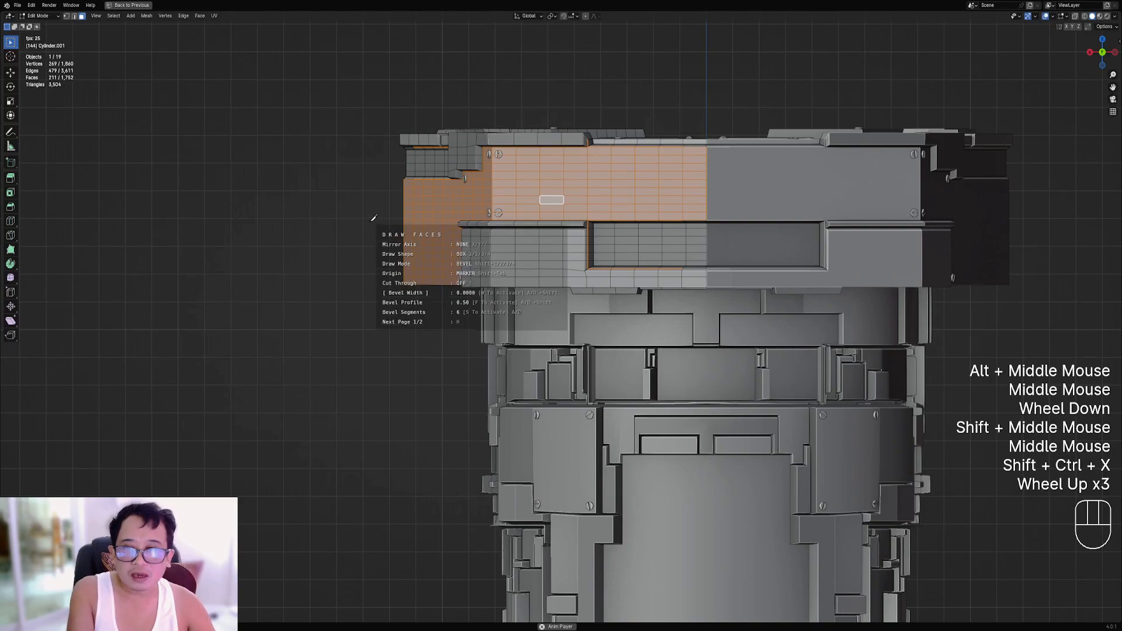
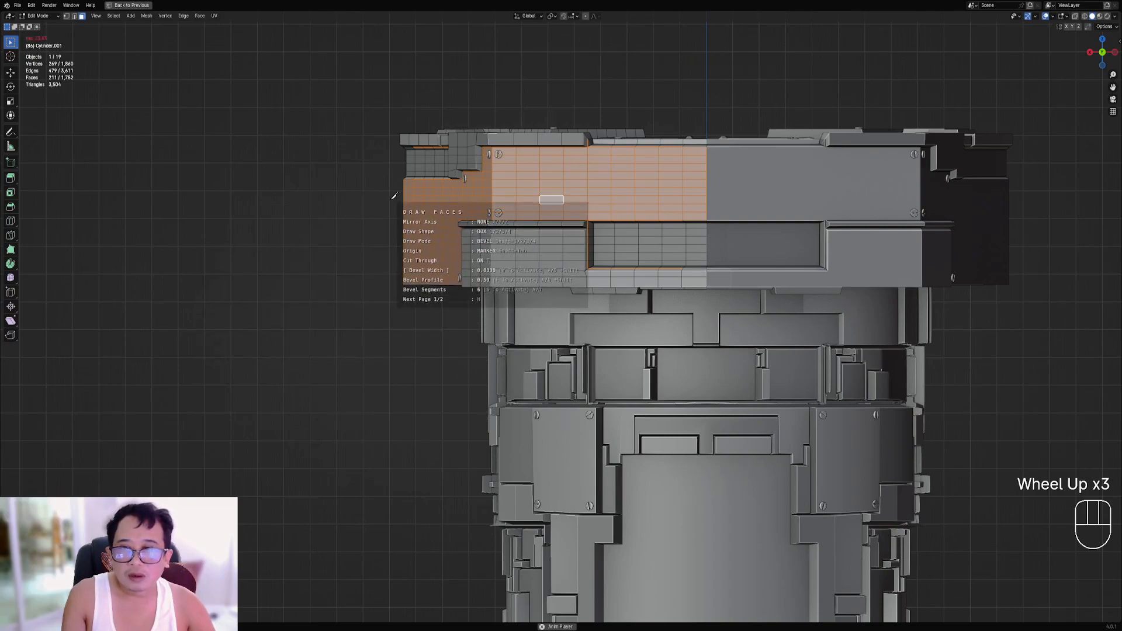
drag(381, 198, 728, 234)
middle_drag(611, 217, 614, 225)
scroll(614, 222, down, 2)
scroll(614, 224, up, 3)
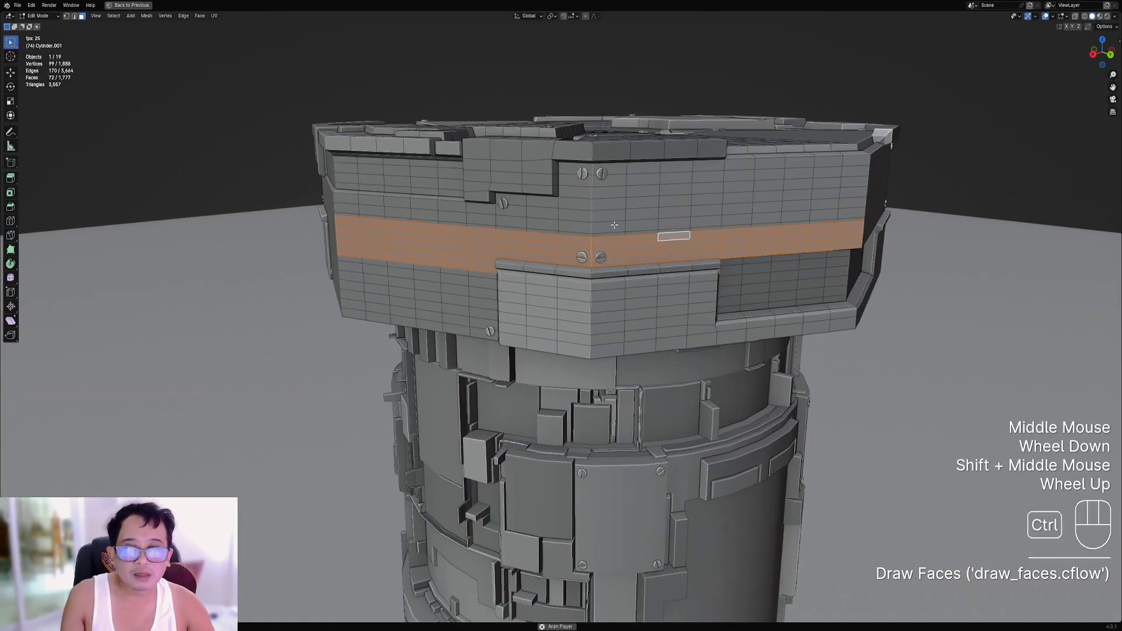
Assign a red material to the selected band around the cap.
key(shift+ctrl+x)
mouse_move(607, 266)
click(684, 280)
drag(714, 316, 712, 307)
Return to Object Mode and examine the cap's colored band in rendered shading without overlays.
key(Tab)
scroll(581, 248, down, 2)
key(z)
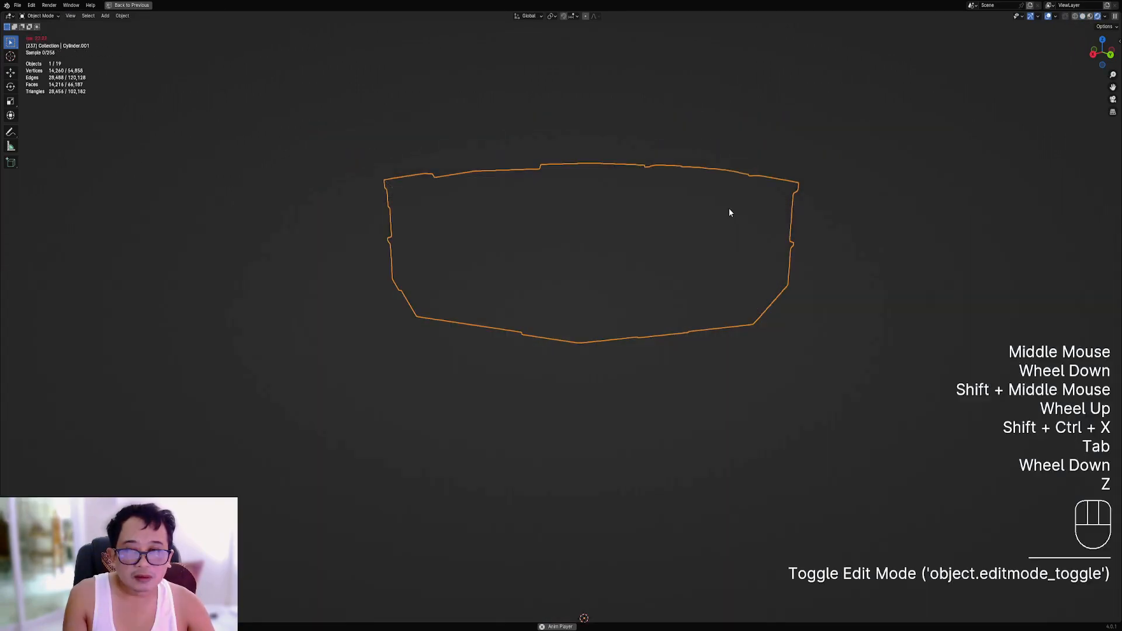
scroll(730, 212, down, 2)
mouse_move(701, 234)
middle_down()
mouse_move(675, 255)
mouse_move(678, 283)
mouse_move(636, 310)
mouse_move(601, 296)
mouse_move(636, 285)
middle_up()
key(shift+alt+z)
scroll(634, 311, down, 3)
scroll(646, 311, up, 1)
scroll(601, 296, up, 1)
Return to solid shading with overlays and select the separate screw objects on the cap's sides, top and underside.
key(z)
scroll(626, 307, up, 1)
right_click(606, 336)
key(shift+alt+z)
shift+right_click(560, 280)
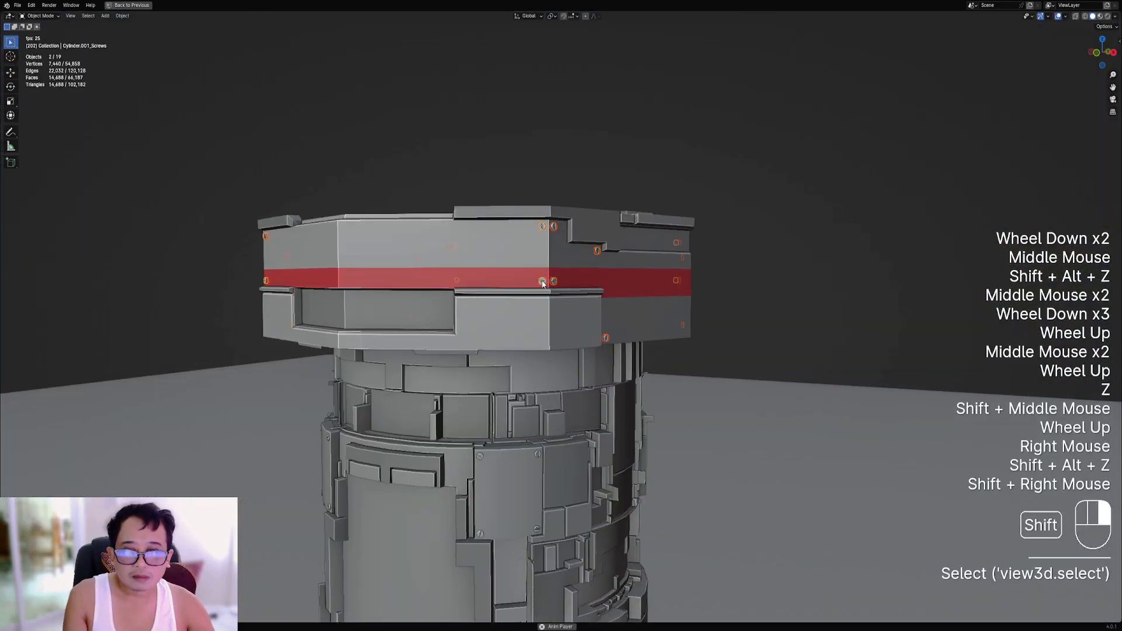
middle_drag(560, 281, 511, 332)
scroll(510, 332, up, 1)
shift+right_click(497, 342)
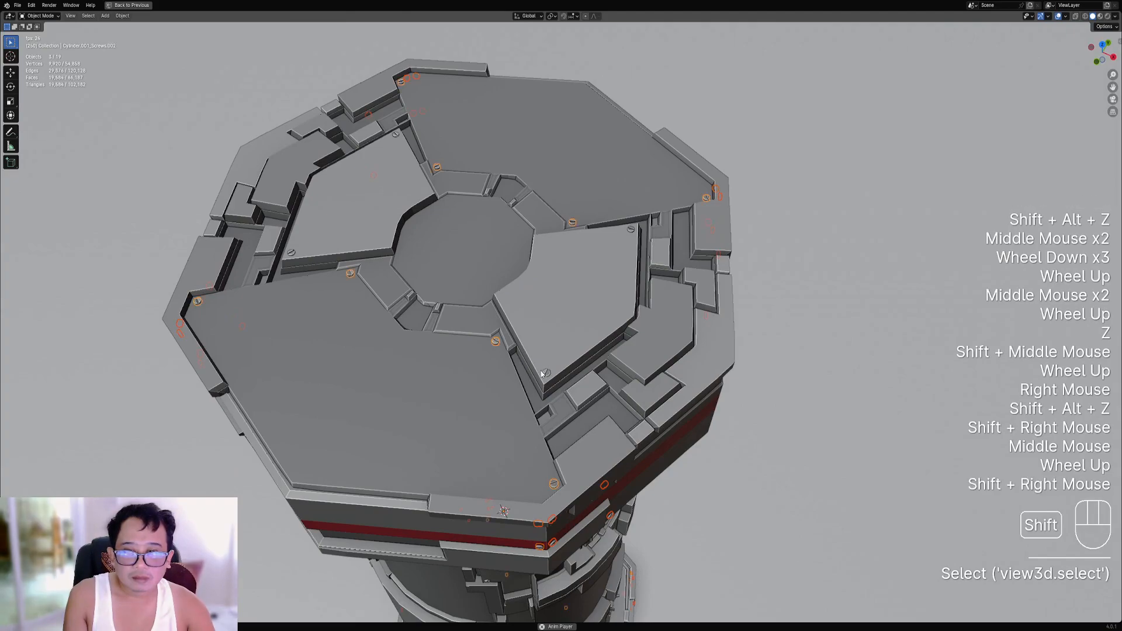
scroll(616, 339, down, 1)
key(g)
middle_drag(556, 321, 661, 267)
scroll(656, 392, down, 1)
scroll(661, 268, up, 2)
key(g)
key(Escape)
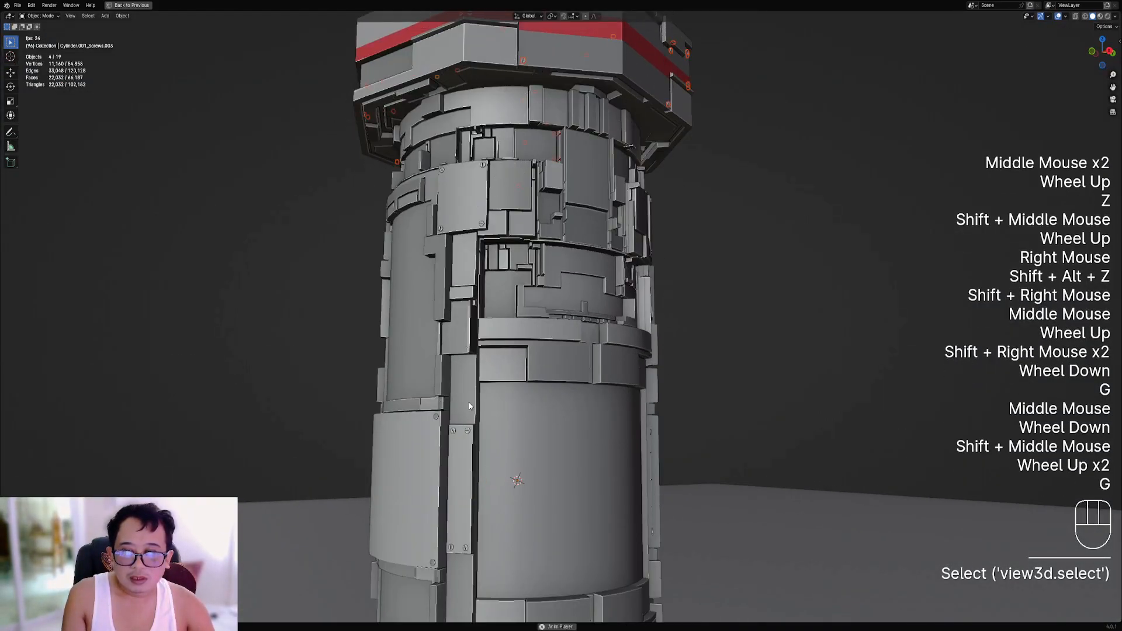
Add the screw objects on the canister body's narrow strip, wide curved plate and upper panel to the selection.
middle_drag(494, 435, 529, 426)
shift+middle_drag(529, 427, 533, 397)
scroll(533, 398, up, 1)
shift+right_click(549, 332)
key(g)
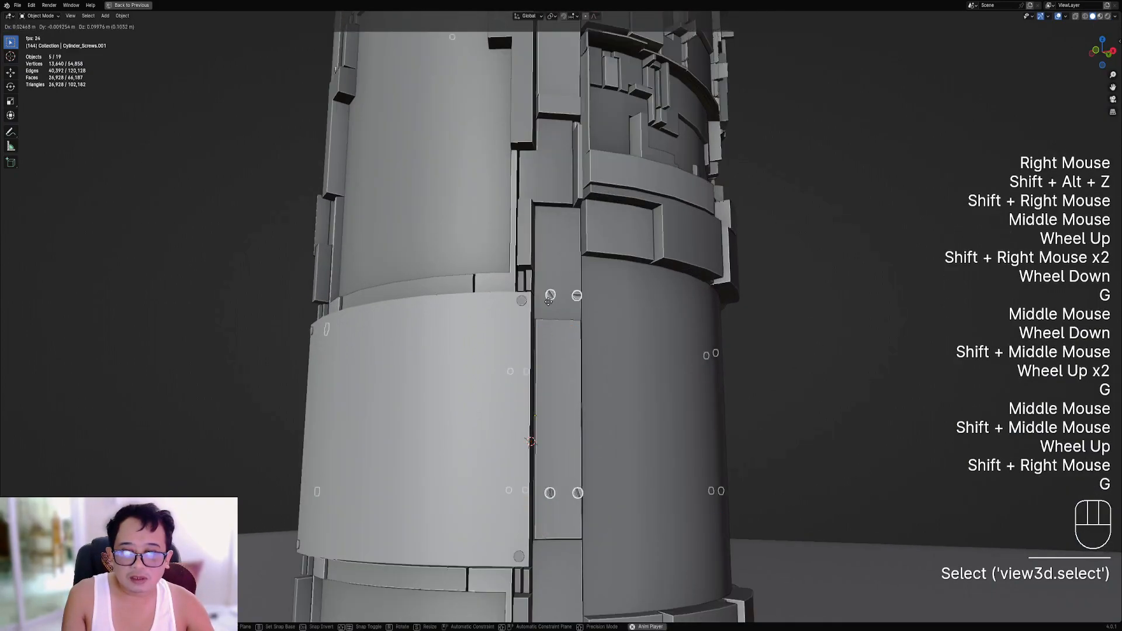
shift+right_click(524, 318)
scroll(524, 319, down, 1)
key(g)
scroll(584, 304, down, 1)
middle_drag(584, 304, 562, 291)
scroll(633, 300, up, 1)
scroll(575, 337, up, 1)
scroll(562, 304, up, 1)
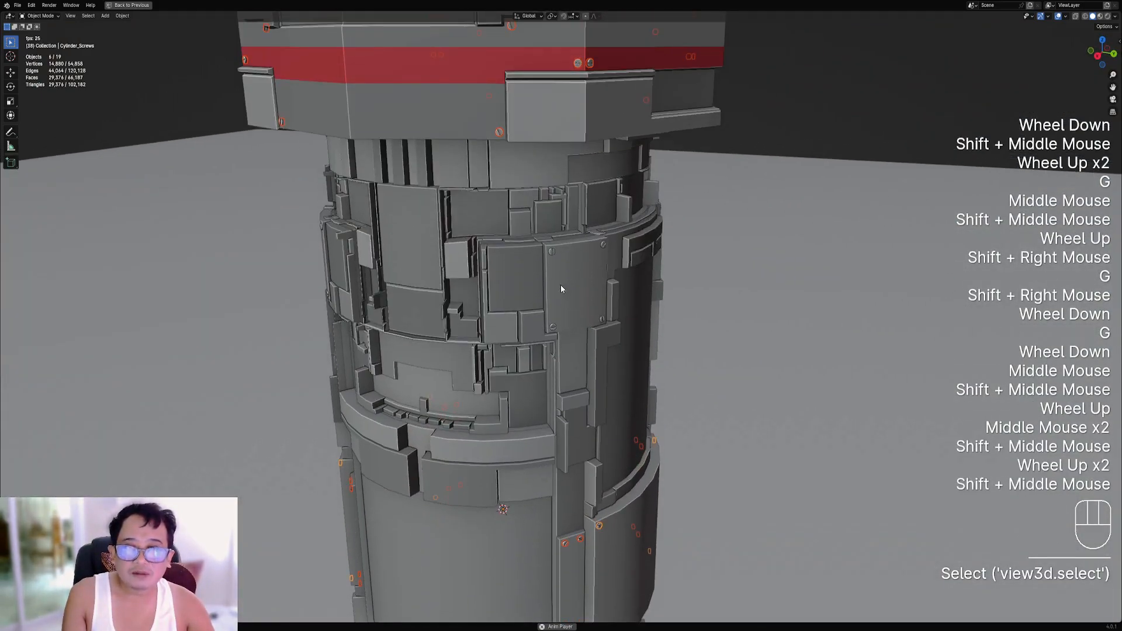
shift+right_click(552, 256)
Assign the grunge_metal material to all selected screw objects.
scroll(551, 256, down, 1)
key(g)
scroll(674, 283, down, 1)
scroll(674, 283, down, 1)
mouse_move(675, 283)
middle_down()
mouse_move(601, 248)
mouse_move(686, 295)
middle_up()
scroll(686, 296, up, 1)
key(shift+ctrl+x)
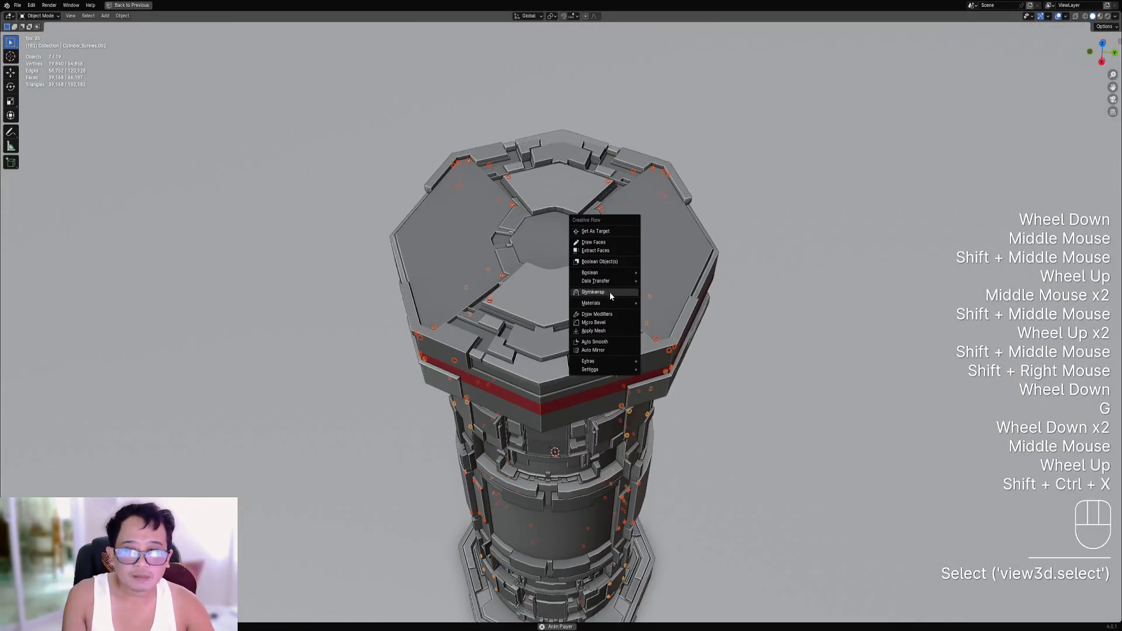
mouse_move(608, 302)
click(666, 312)
click(668, 316)
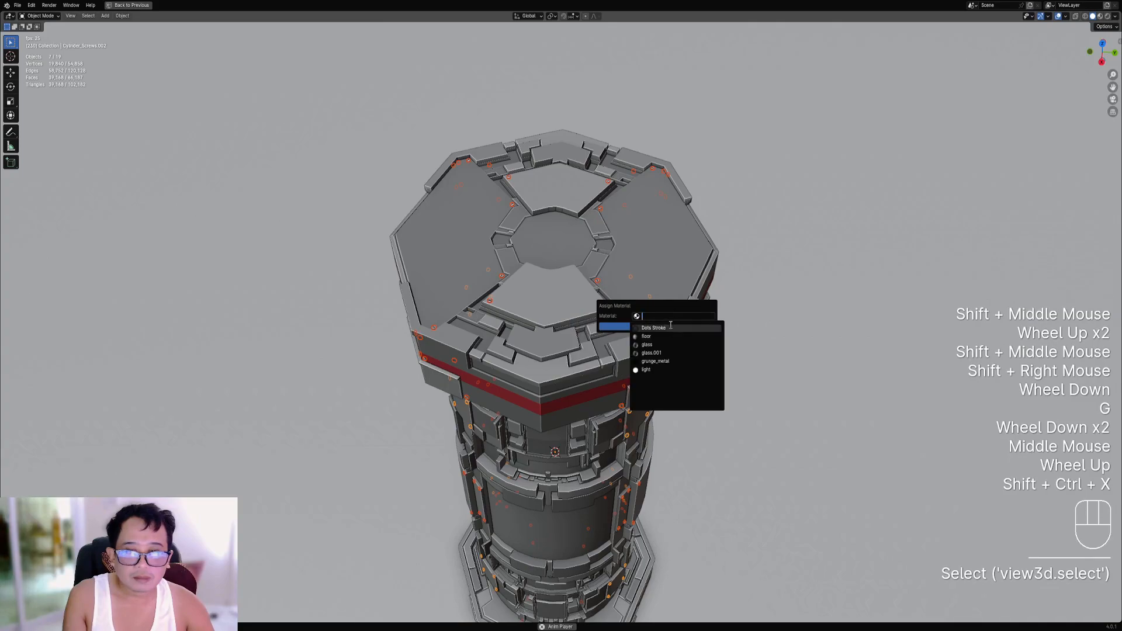
click(670, 362)
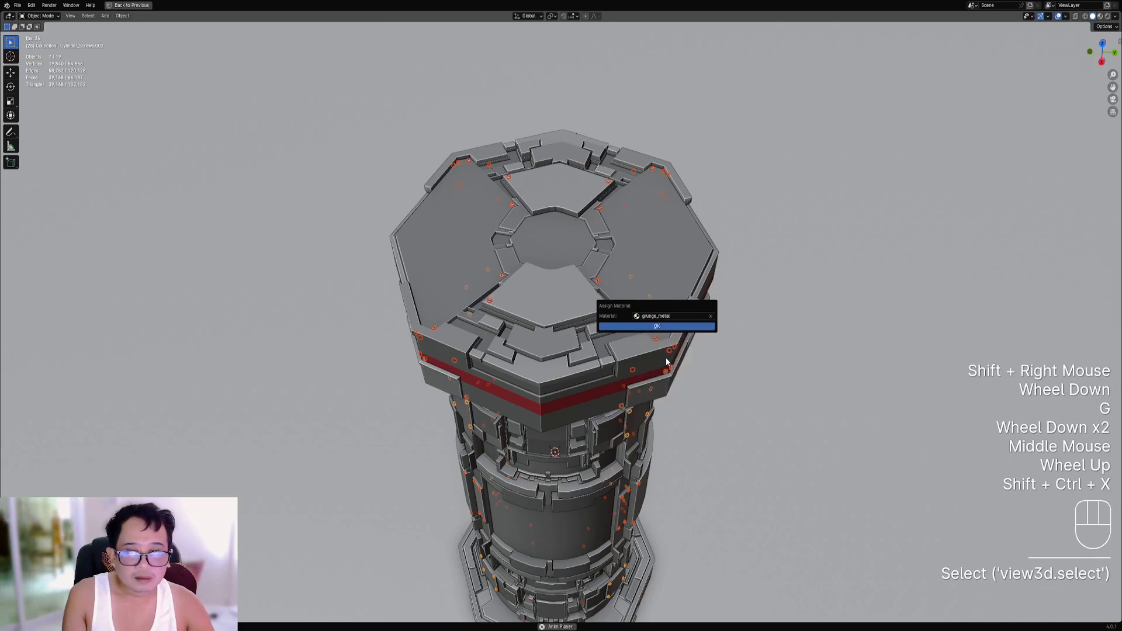
click(658, 327)
Select only the screws of the wide curved body plate and try Auto Mirror on them.
middle_drag(658, 331, 584, 339)
shift+scroll(633, 320, up, 1)
scroll(633, 319, up, 1)
scroll(705, 377, up, 2)
scroll(615, 333, up, 1)
key(alt+a)
right_click(598, 334)
scroll(598, 334, down, 1)
scroll(584, 339, up, 1)
key(shift+ctrl+x)
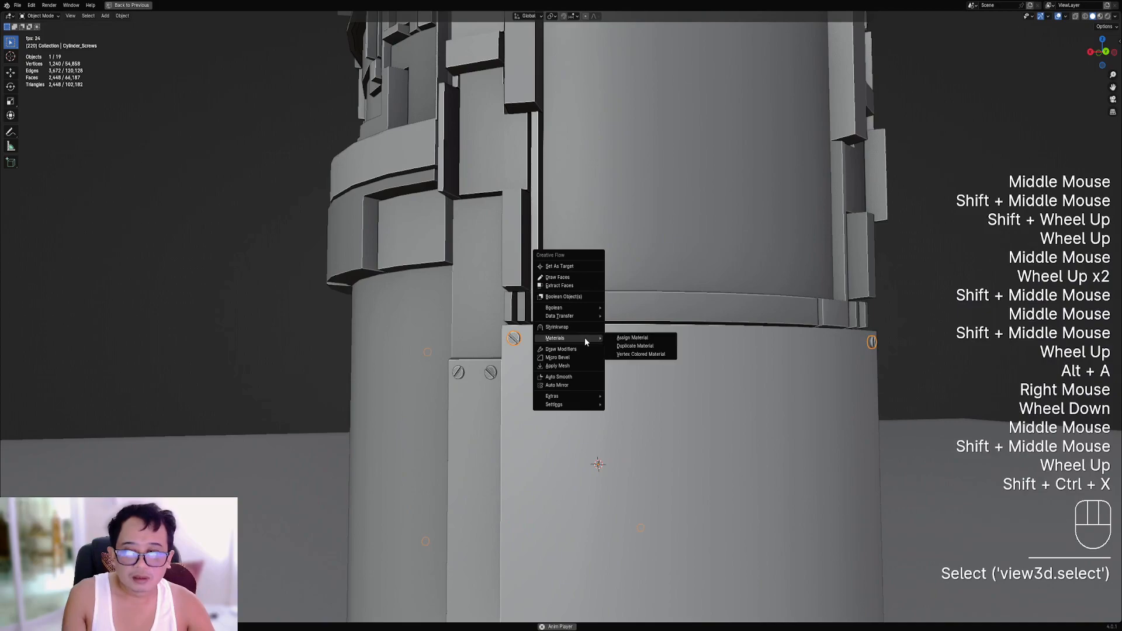
click(570, 385)
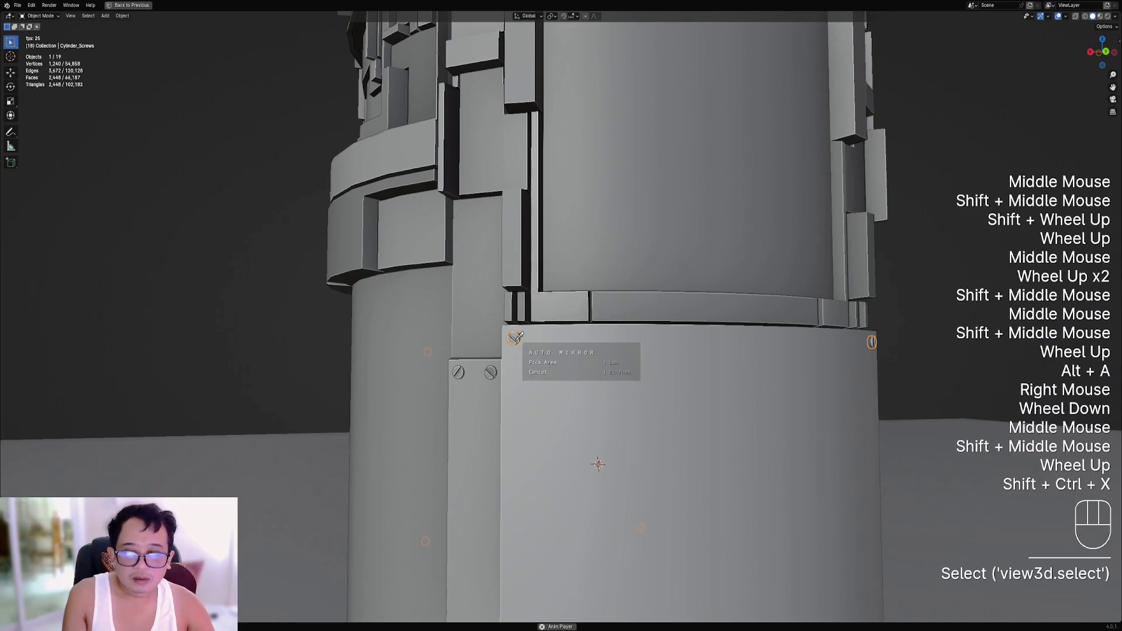
scroll(516, 344, down, 1)
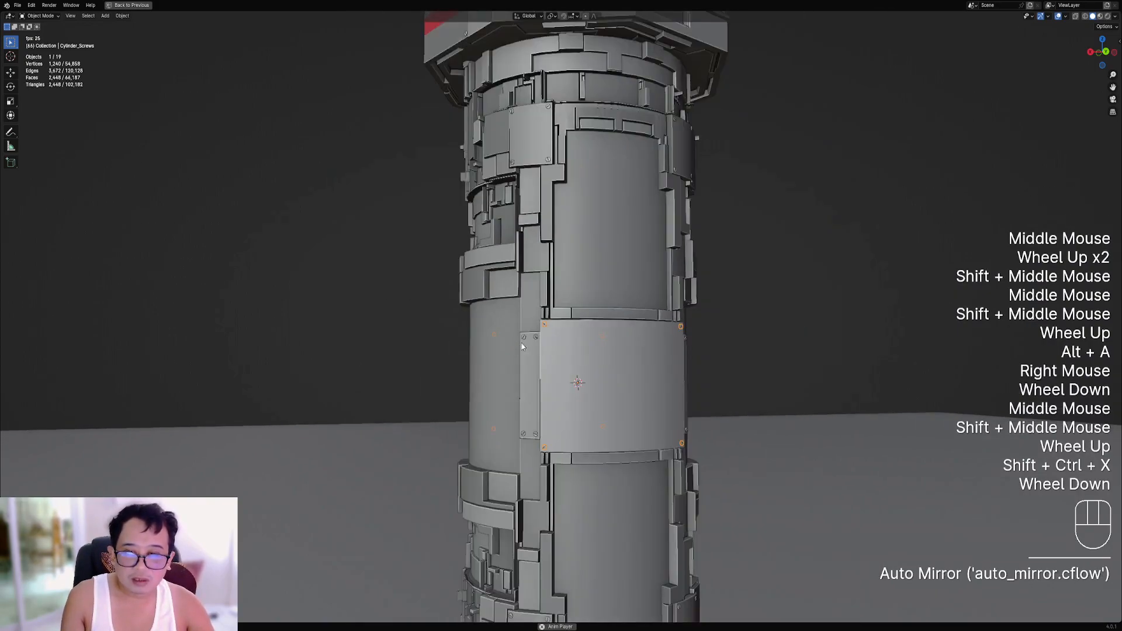
Deselect everything, save the file, and examine the whole canister in rendered shading.
key(alt+a)
scroll(538, 345, down, 1)
key(ctrl+s)
middle_drag(555, 345, 608, 327)
scroll(620, 298, up, 1)
scroll(559, 406, down, 1)
shift+scroll(559, 406, down, 1)
scroll(597, 367, up, 1)
key(z)
scroll(608, 327, down, 1)
scroll(613, 322, down, 1)
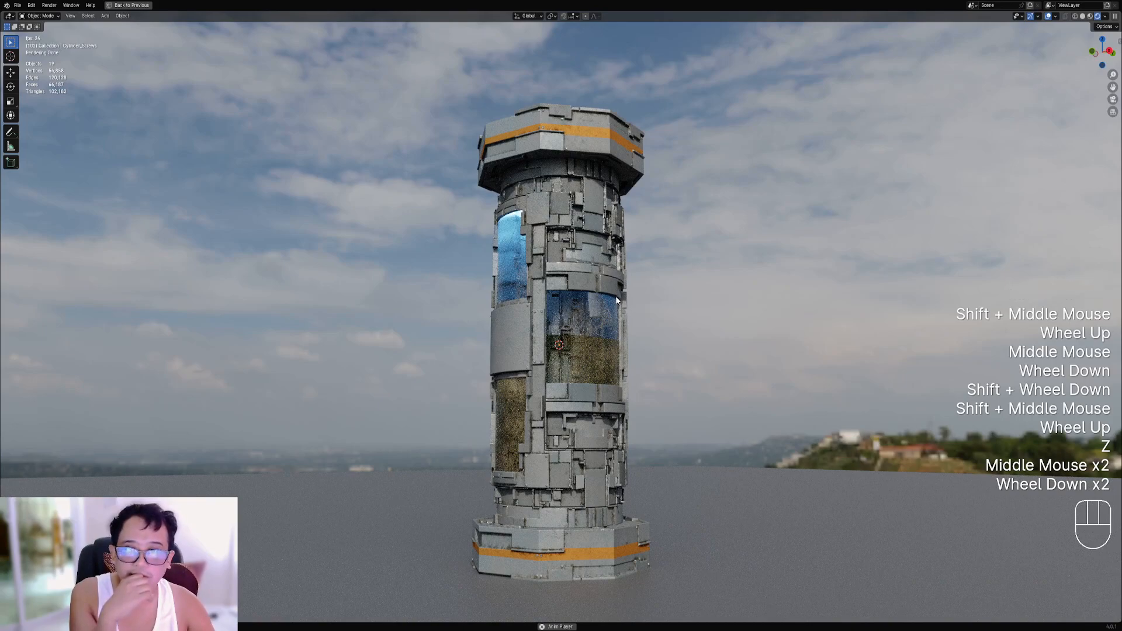
Return to solid shading, save the file, and enter Edit Mode on the canister's main body with nothing selected.
key(z)
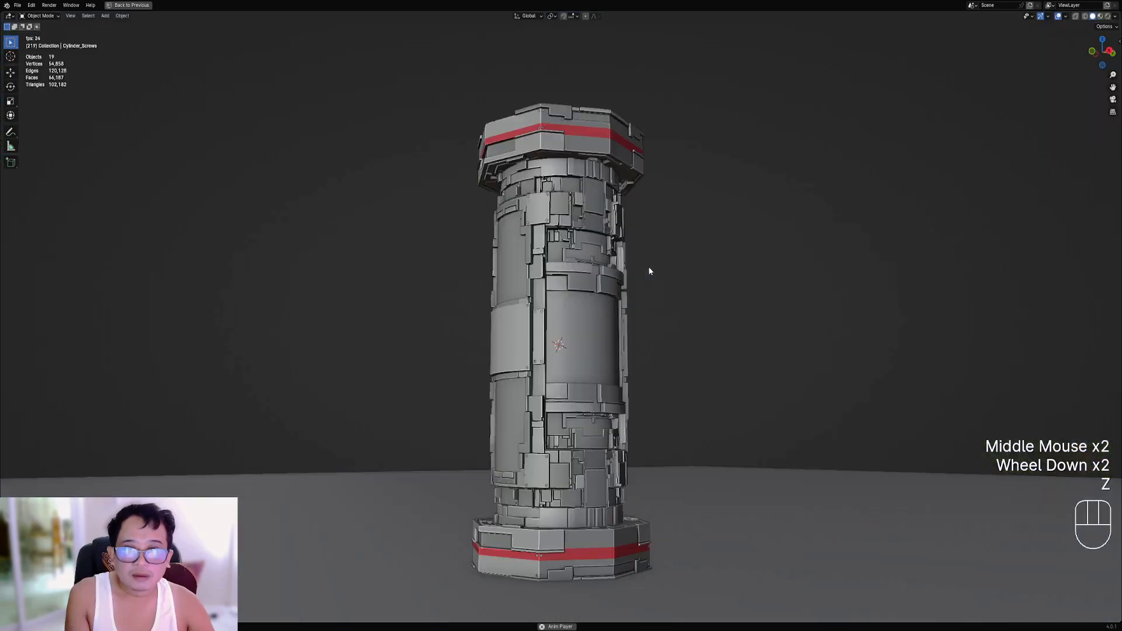
mouse_move(649, 271)
middle_down()
mouse_move(609, 277)
mouse_move(560, 263)
mouse_move(551, 310)
middle_up()
scroll(585, 284, up, 1)
right_click(564, 291)
key(ctrl+s)
key(Tab)
scroll(560, 263, up, 2)
key(alt+a)
Try to draw a triangle with Draw Faces on the central panel below the cap without any face selected.
scroll(560, 269, up, 1)
scroll(551, 310, up, 1)
key(ctrl+shift+x)
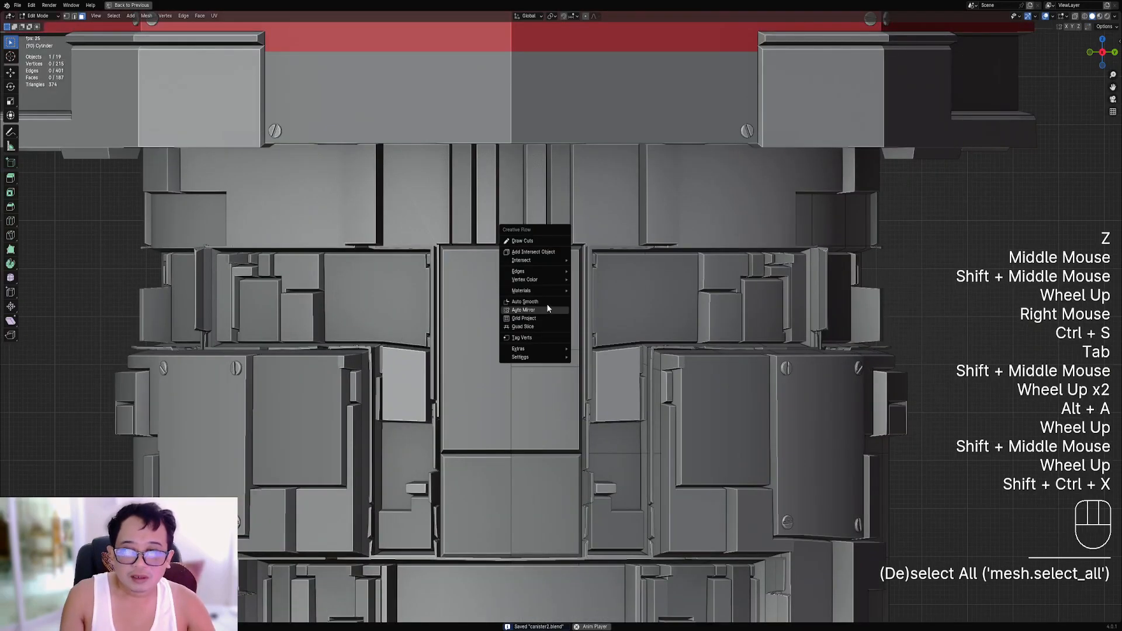
click(529, 241)
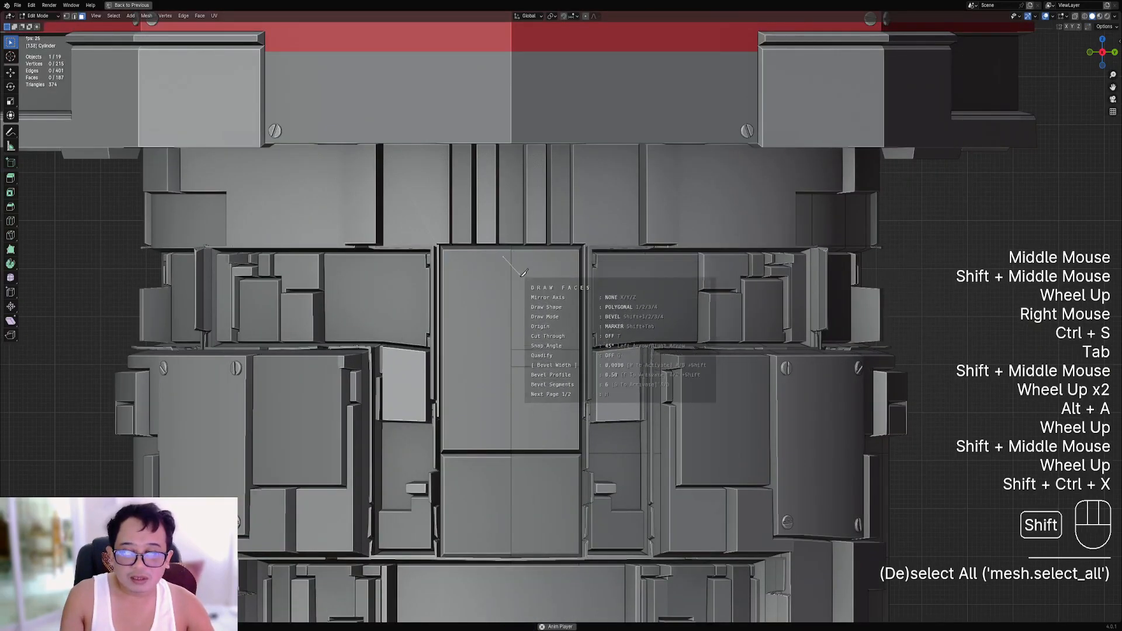
click(563, 320)
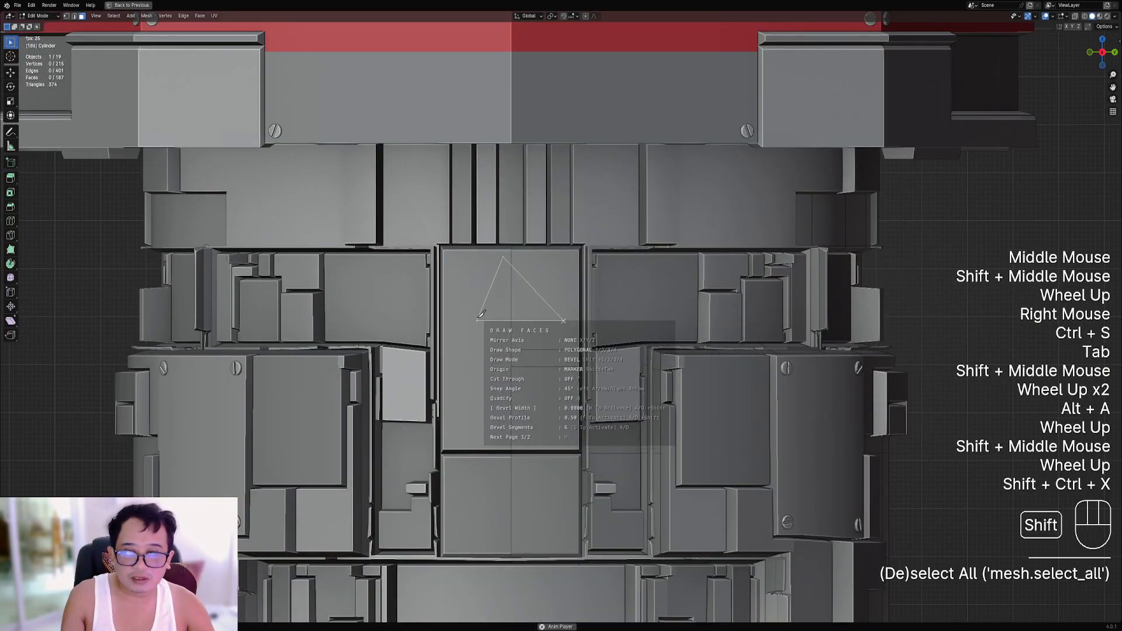
key(space)
scroll(539, 315, down, 1)
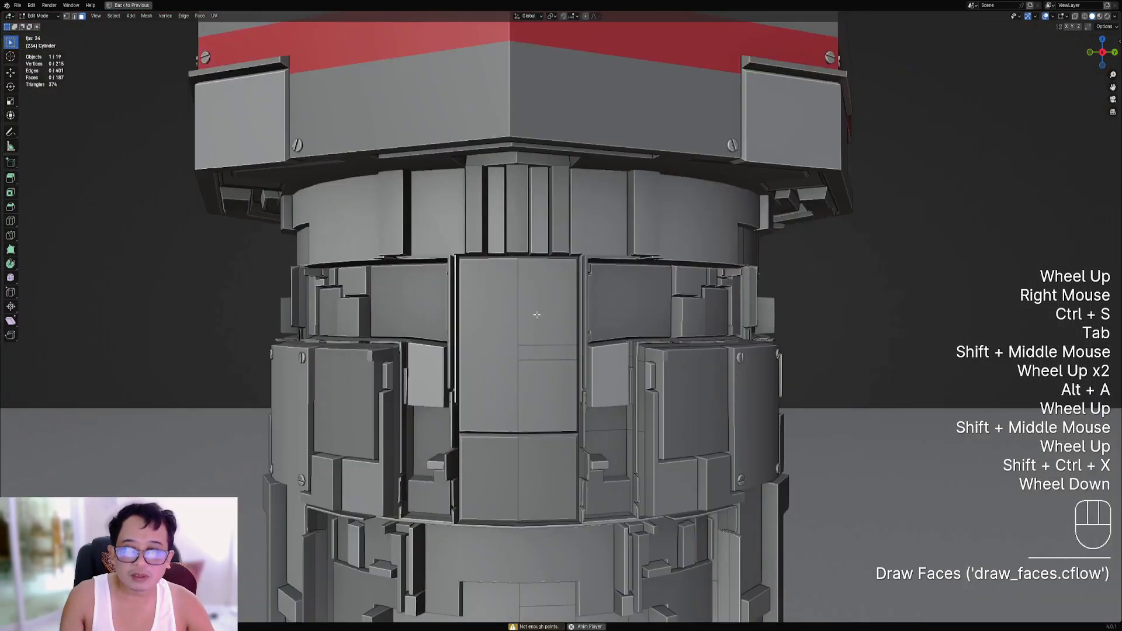
In face select mode, select the upper face on one half of the central panel just below the cap.
key(a)
scroll(537, 315, down, 1)
key(alt+a)
scroll(536, 315, up, 1)
key(3)
right_click(557, 306)
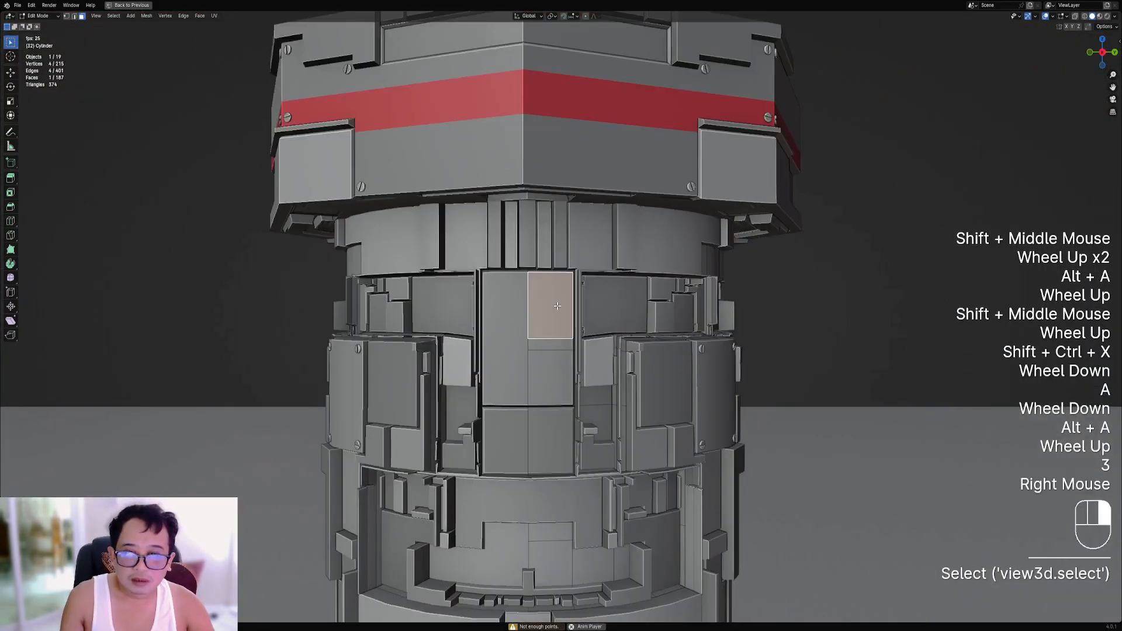
Try to draw a polygonal shape on the selected panel face with Draw Faces, then undo it.
scroll(557, 306, up, 1)
key(shift+ctrl+x)
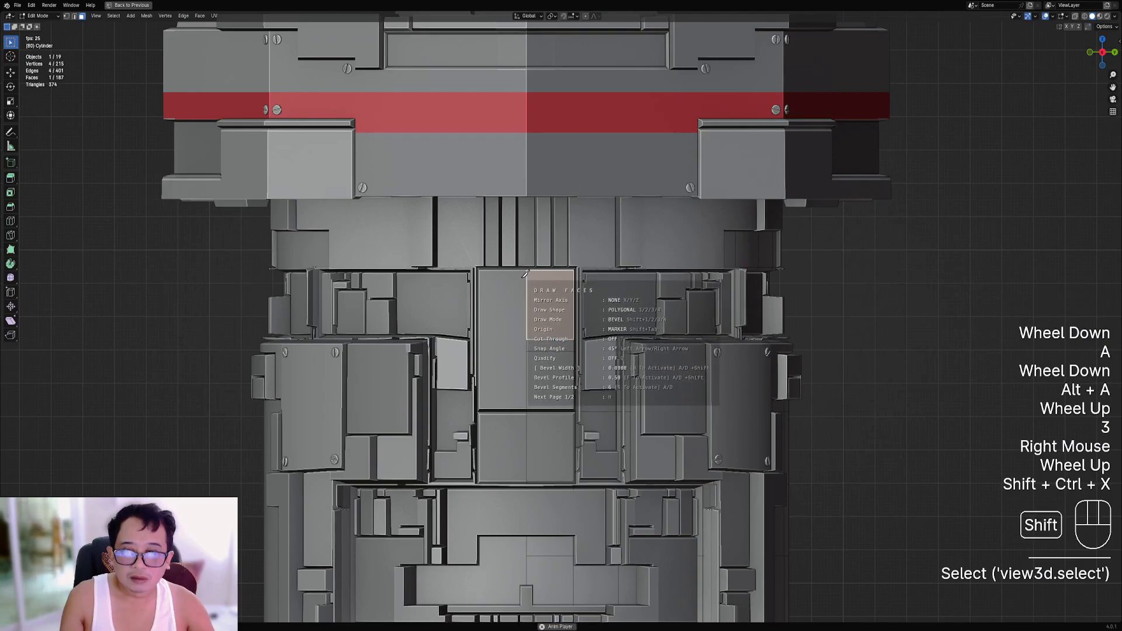
right_click(504, 299)
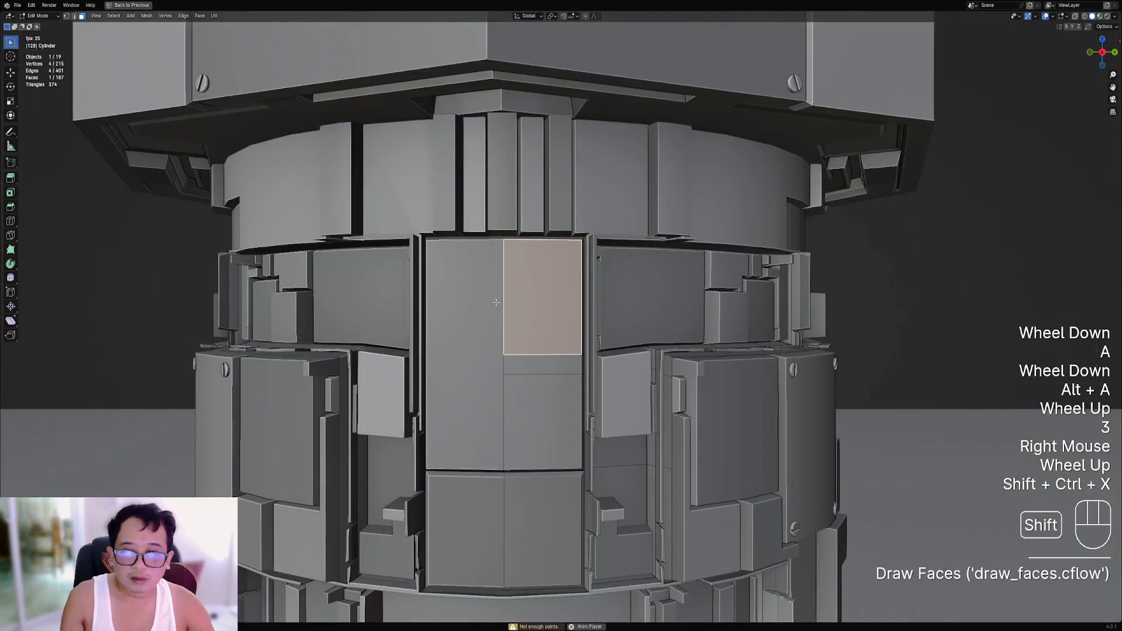
scroll(499, 302, down, 2)
middle_drag(498, 302, 582, 301)
scroll(579, 300, up, 3)
key(shift+ctrl+x)
click(578, 299)
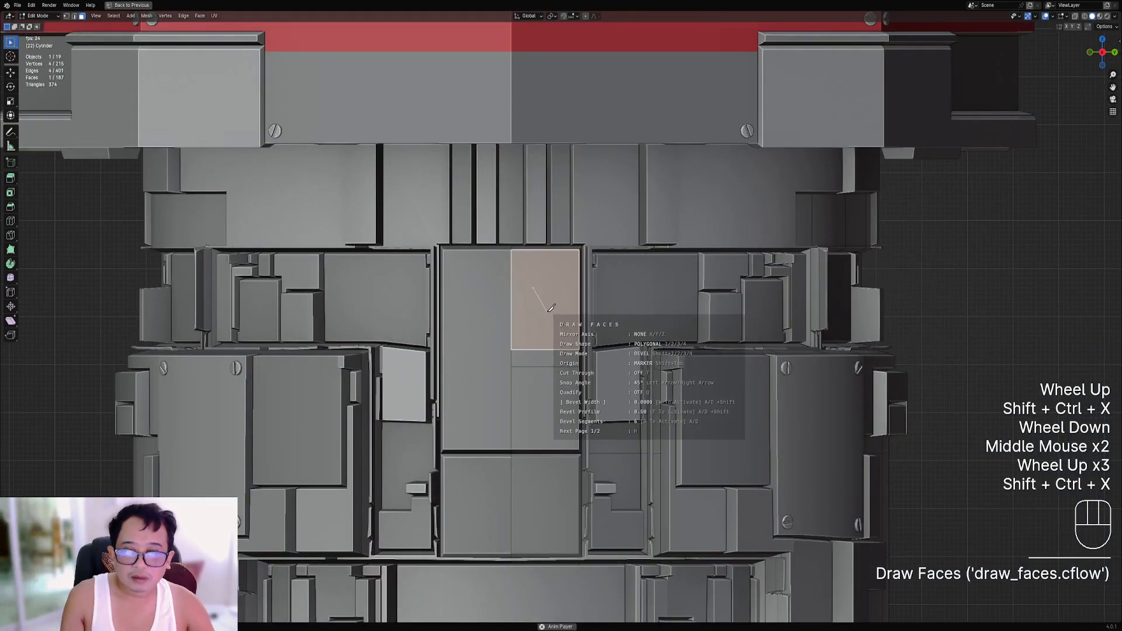
click(530, 290)
click(551, 313)
key(ctrl+z)
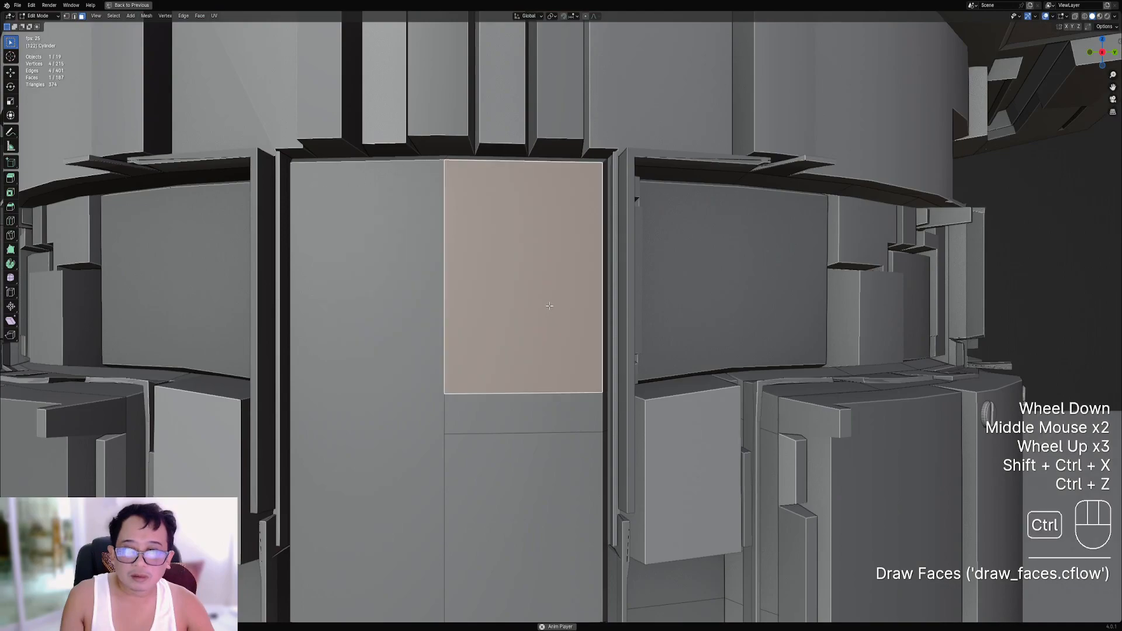
Draw a small upward-pointing triangle on the selected panel face using Draw Faces with a polygonal shape, centred on the mirror line.
key(ctrl+shift+x)
click(543, 292)
click(504, 260)
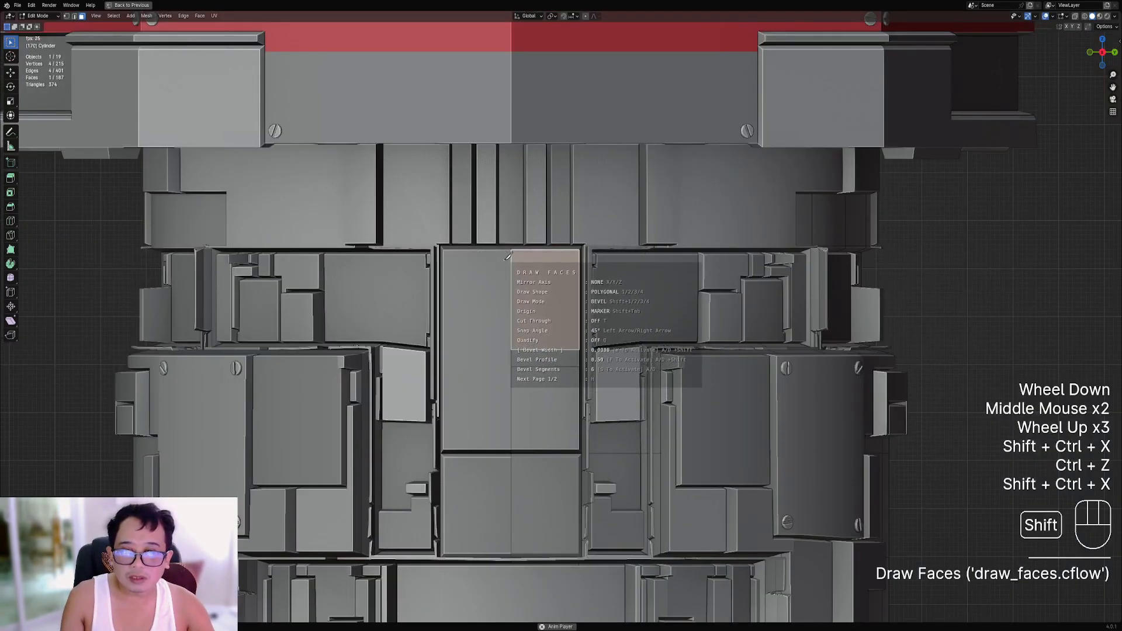
click(539, 297)
click(499, 295)
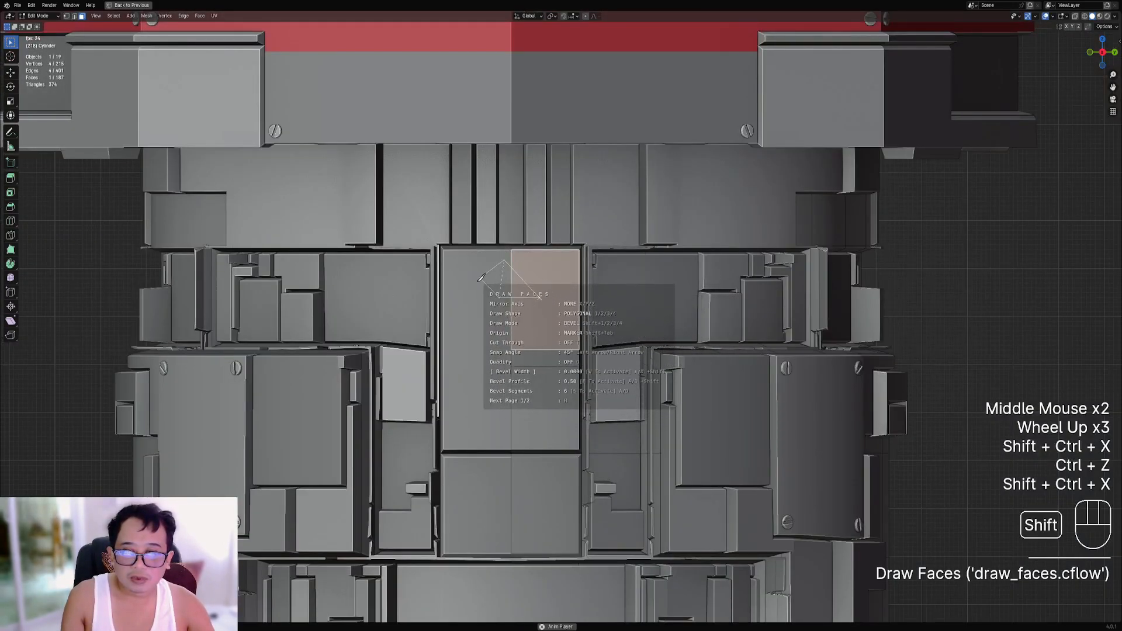
key(space)
scroll(510, 288, down, 2)
Set the triangle's vertex color to red and return to Object Mode.
key(ctrl+shift+x)
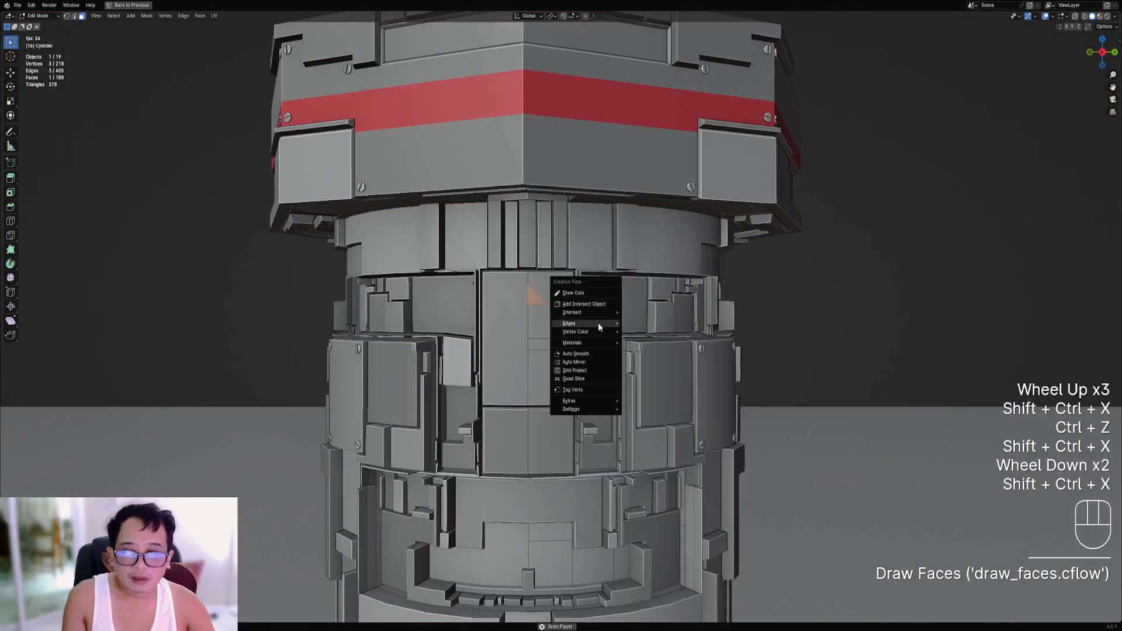
mouse_move(599, 330)
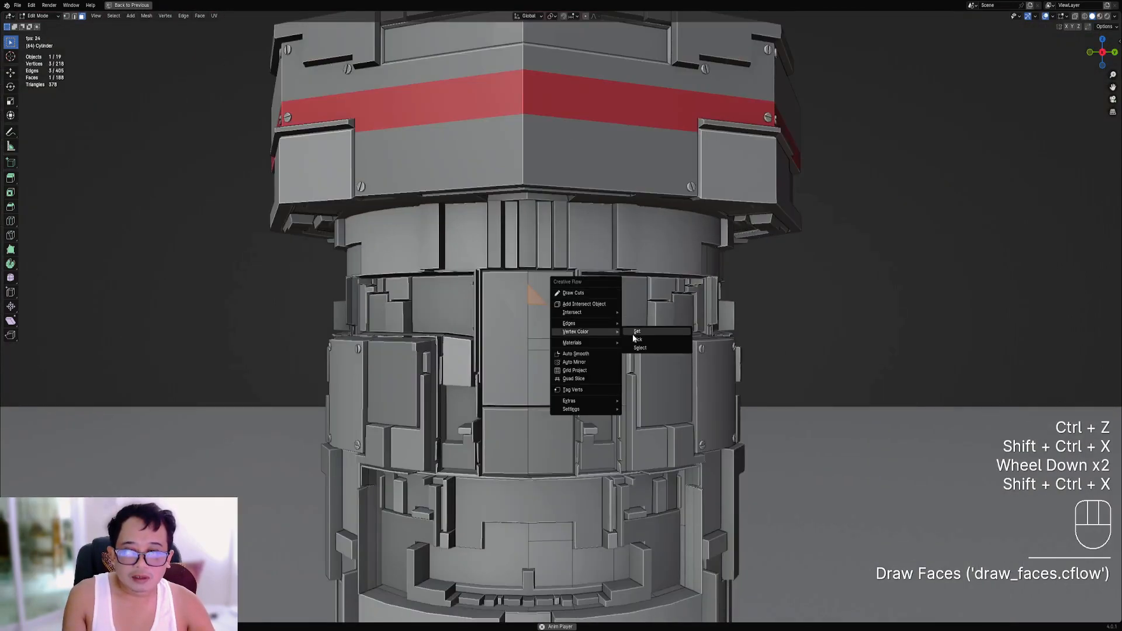
click(640, 349)
key(ctrl+shift+x)
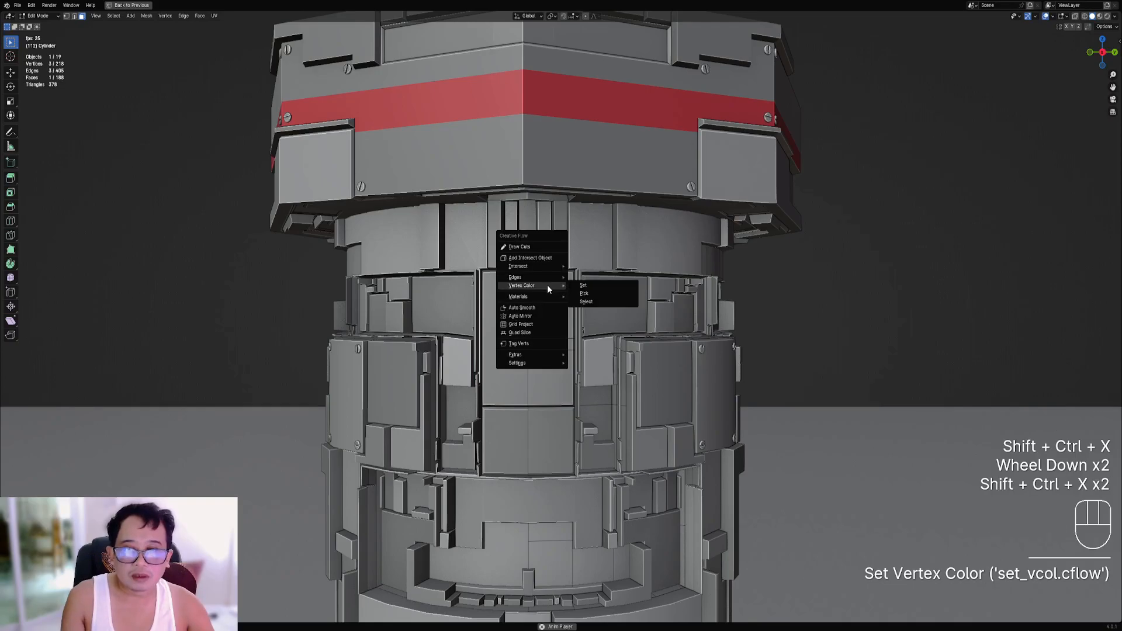
key(Tab)
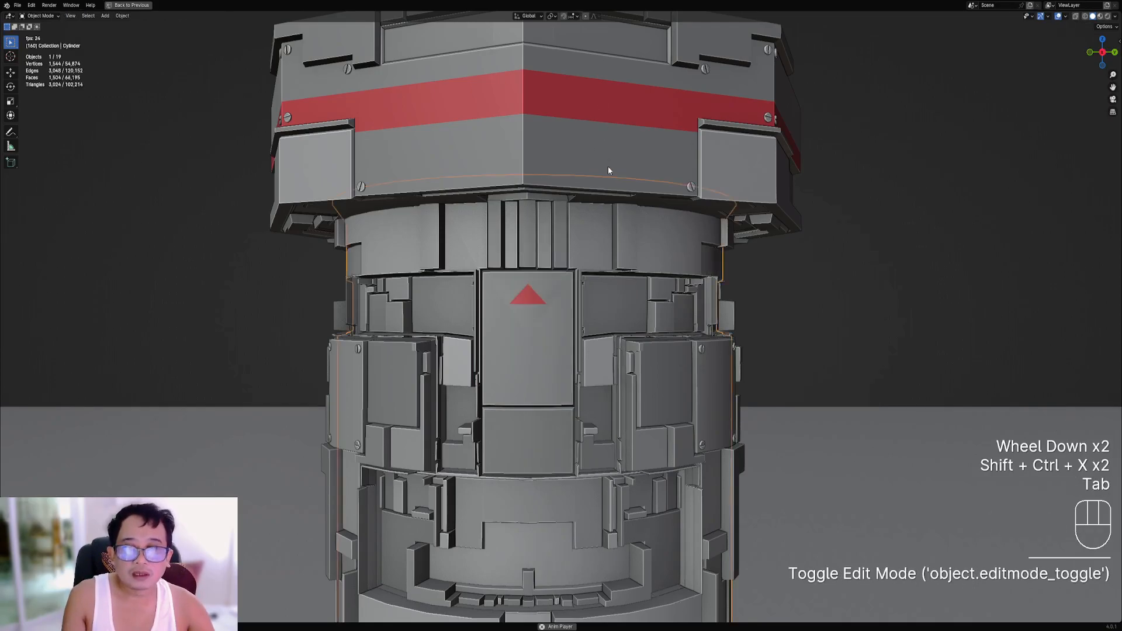
Examine the triangle markings and the whole canister in rendered shading without overlays.
scroll(621, 216, down, 1)
key(z)
click(670, 186)
key(shift+alt+z)
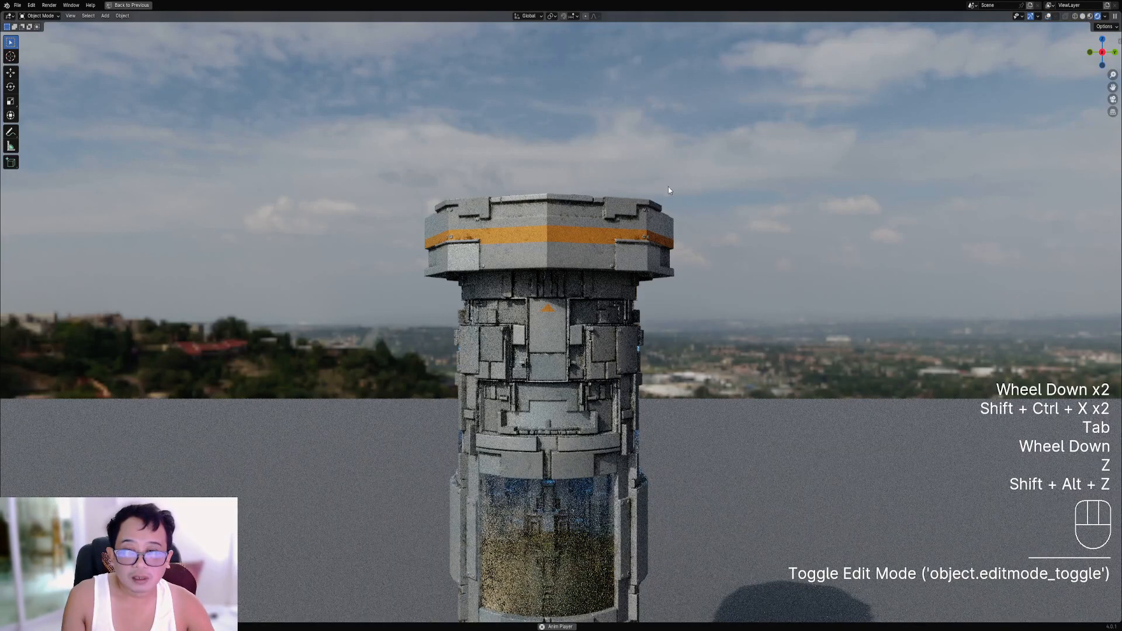
scroll(587, 392, down, 2)
shift+middle_drag(586, 392, 601, 317)
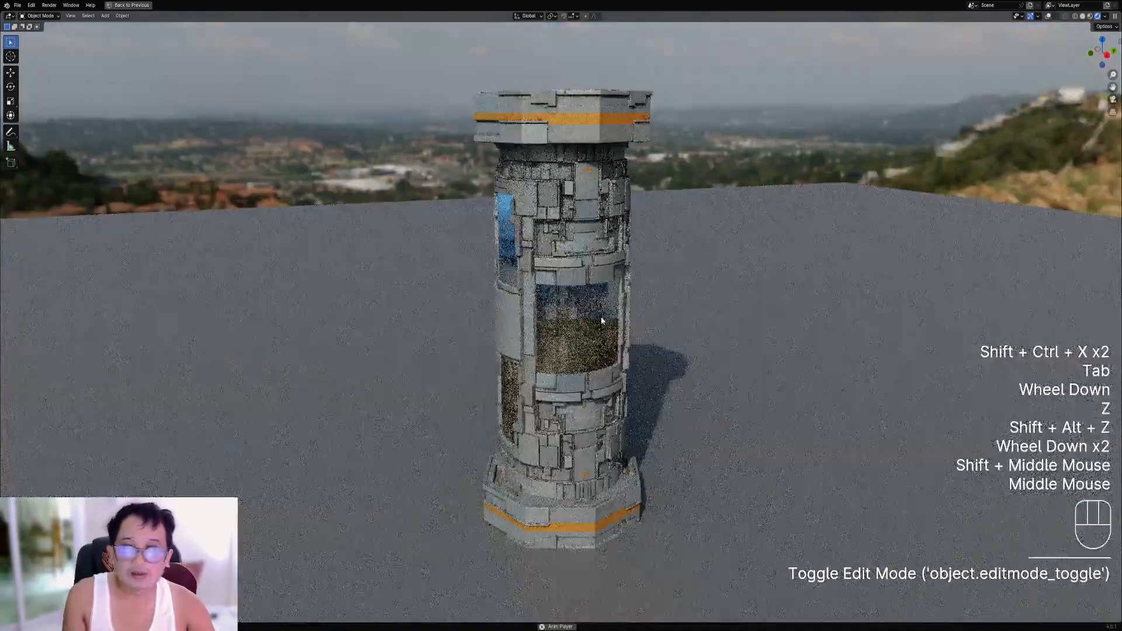
scroll(605, 321, up, 2)
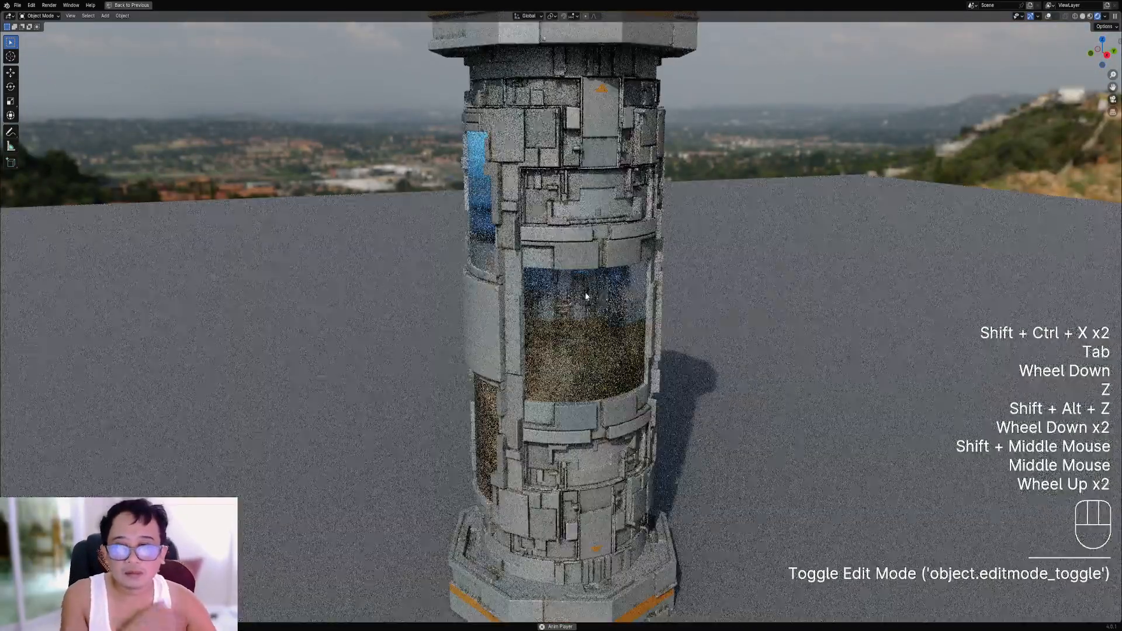
scroll(587, 295, down, 2)
middle_drag(587, 294, 588, 282)
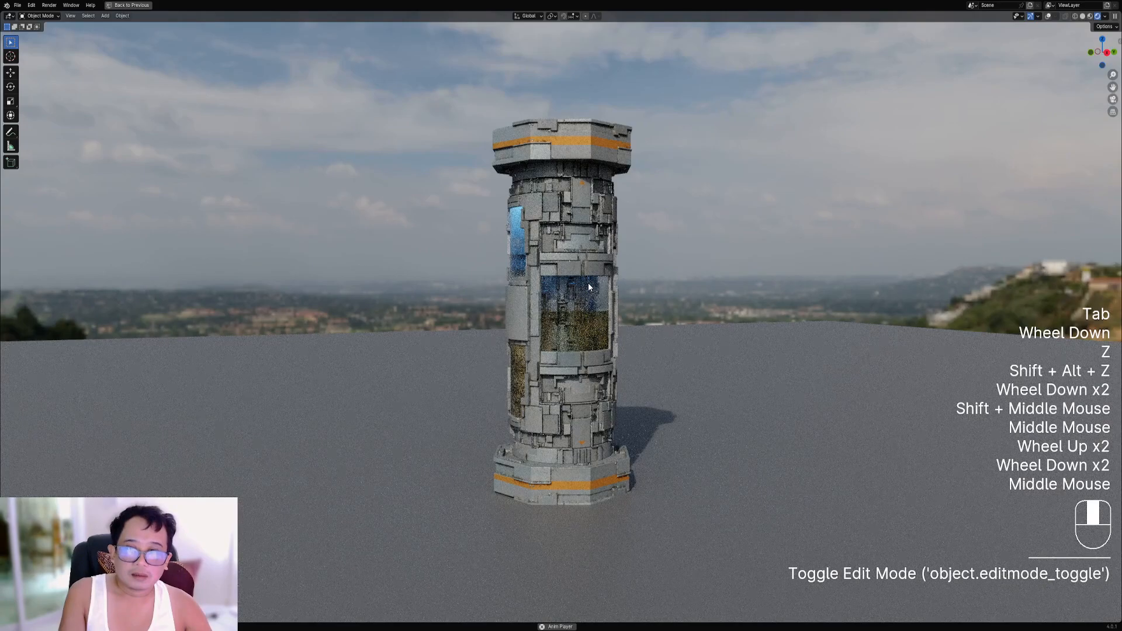
Return to solid shading, save the file, and hide the floor.
key(z)
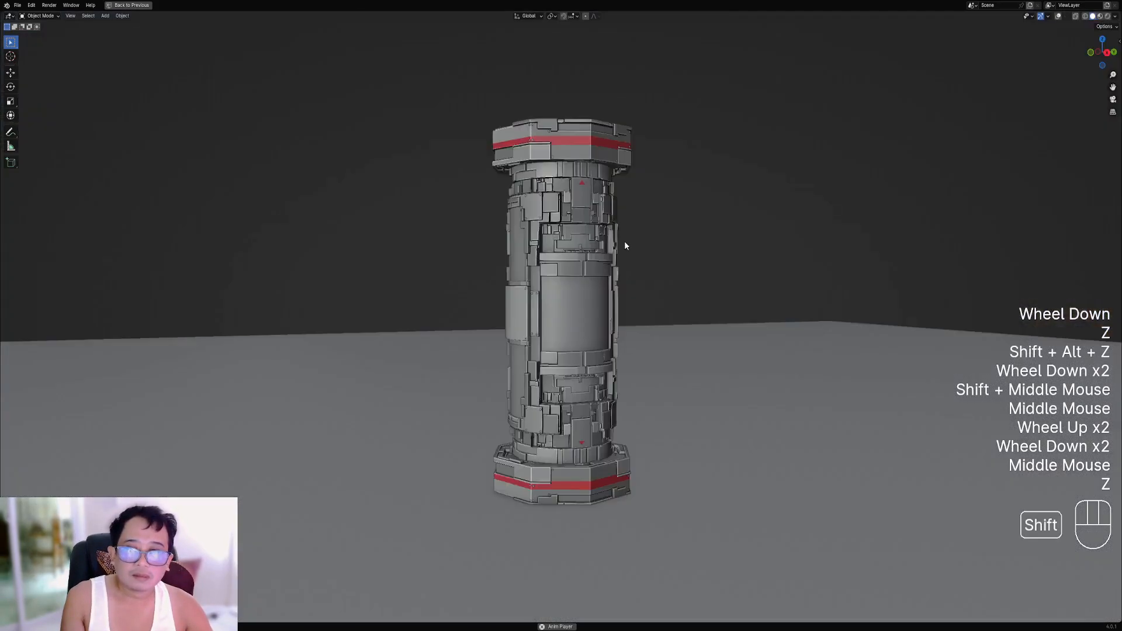
shift+middle_drag(626, 245, 611, 373)
scroll(612, 372, up, 1)
key(ctrl+s)
right_click(786, 370)
key(h)
Enter Edit Mode on the top cap with overlays shown and select a rectangular region of faces on its sloped underside.
middle_drag(786, 371, 565, 179)
scroll(527, 216, up, 1)
right_click(528, 216)
key(Tab)
key(shift+alt+z)
scroll(566, 179, up, 1)
key(3)
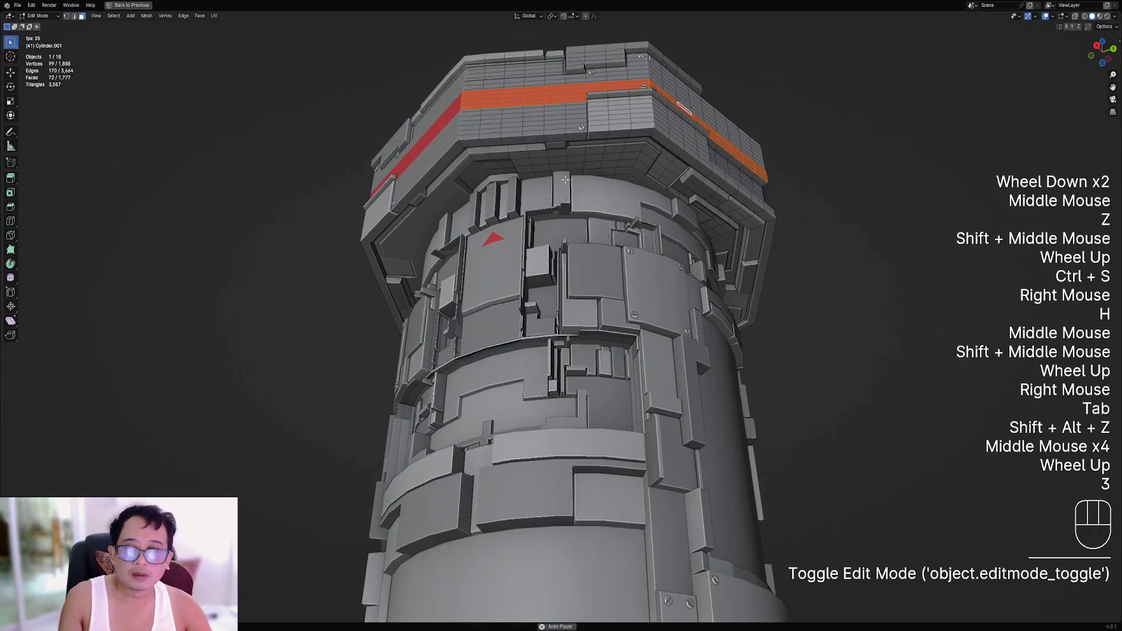
right_click(523, 156)
ctrl+shift+right_click(630, 171)
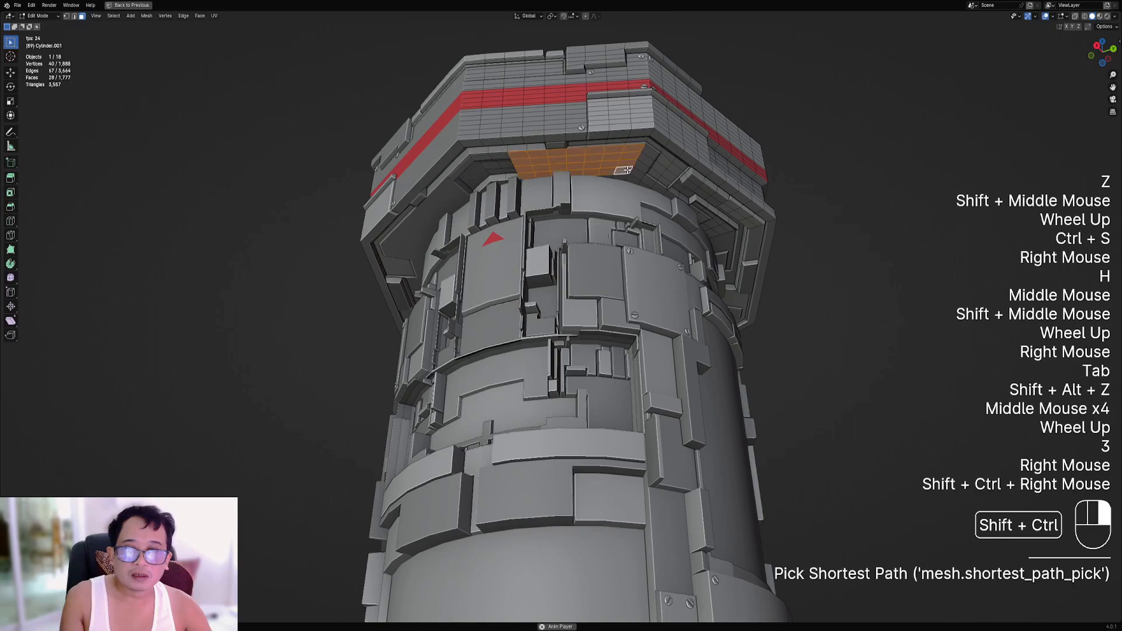
Return the cap to Object Mode and save the file.
scroll(630, 171, down, 2)
key(Tab)
middle_drag(630, 171, 653, 226)
key(ctrl+s)
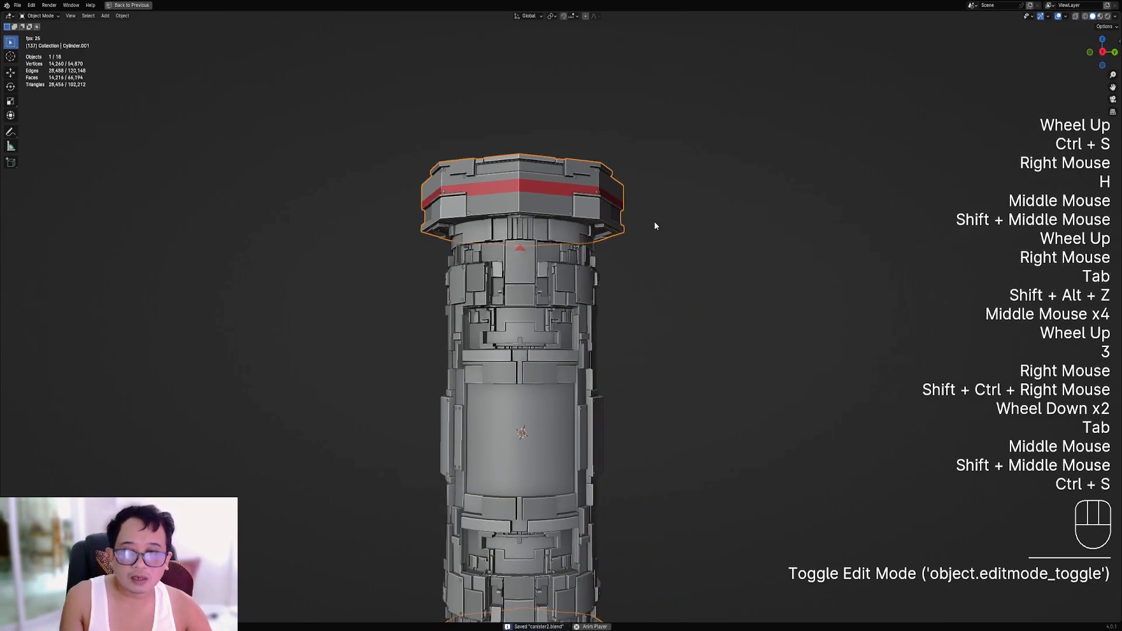
Try generating Random Cables across the whole cap with a maximum slack of 0.02.
key(shift+q)
click(657, 192)
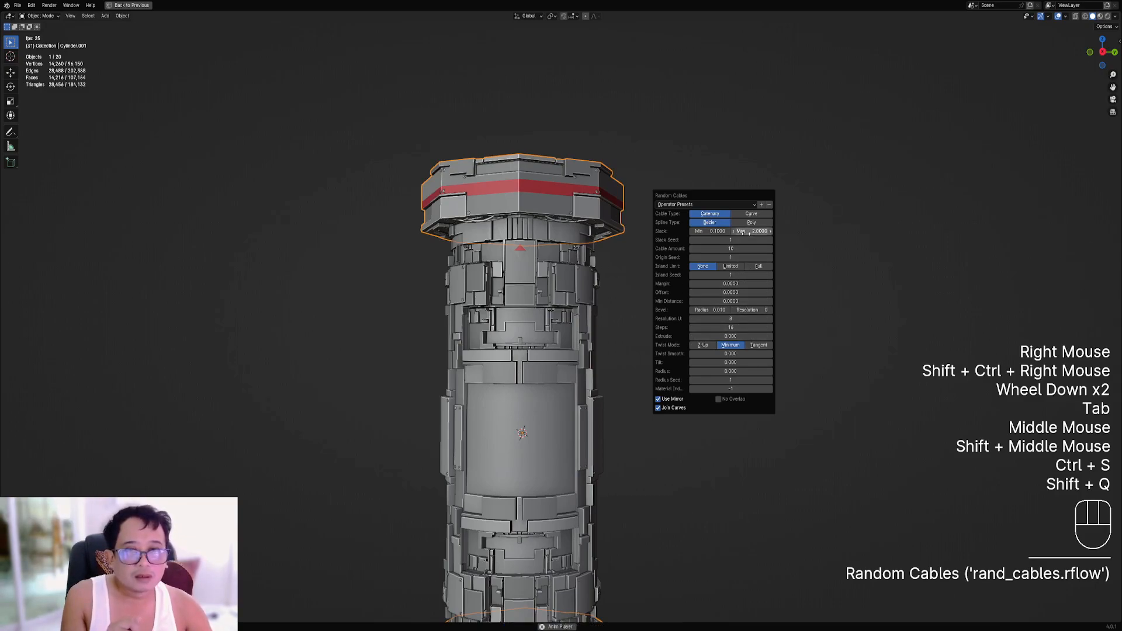
drag(752, 230, 697, 231)
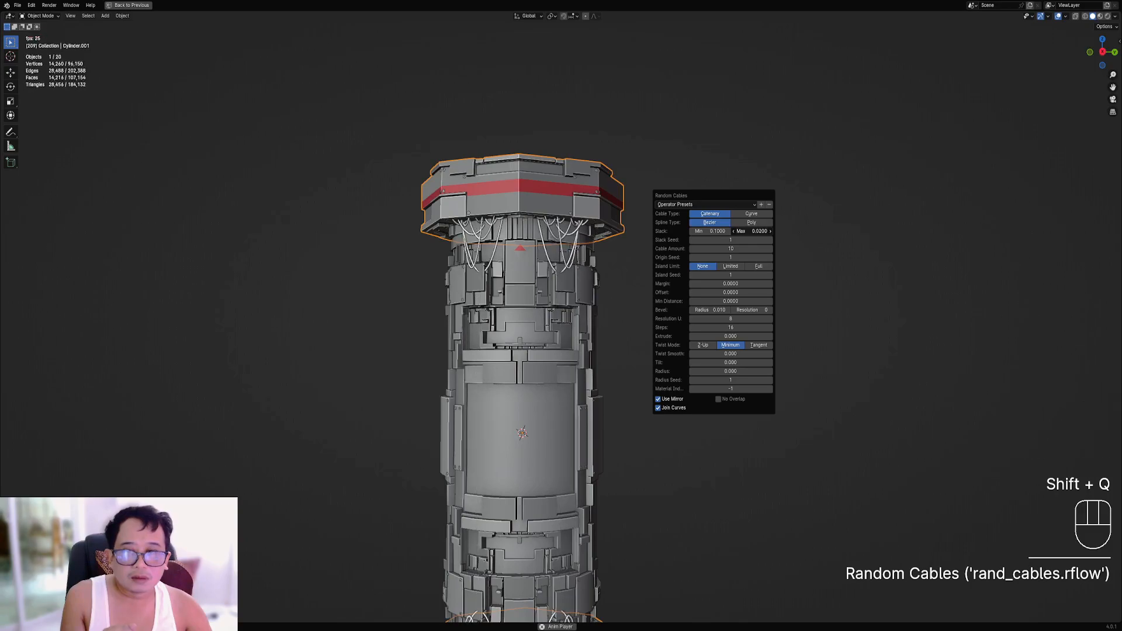
scroll(588, 442, down, 3)
shift+middle_drag(589, 442, 620, 367)
scroll(538, 402, up, 3)
shift+middle_drag(538, 402, 680, 388)
Try the cap cables unmirrored with a maximum slack of 1.01, check them in wireframe, and undo the cables.
key(F9)
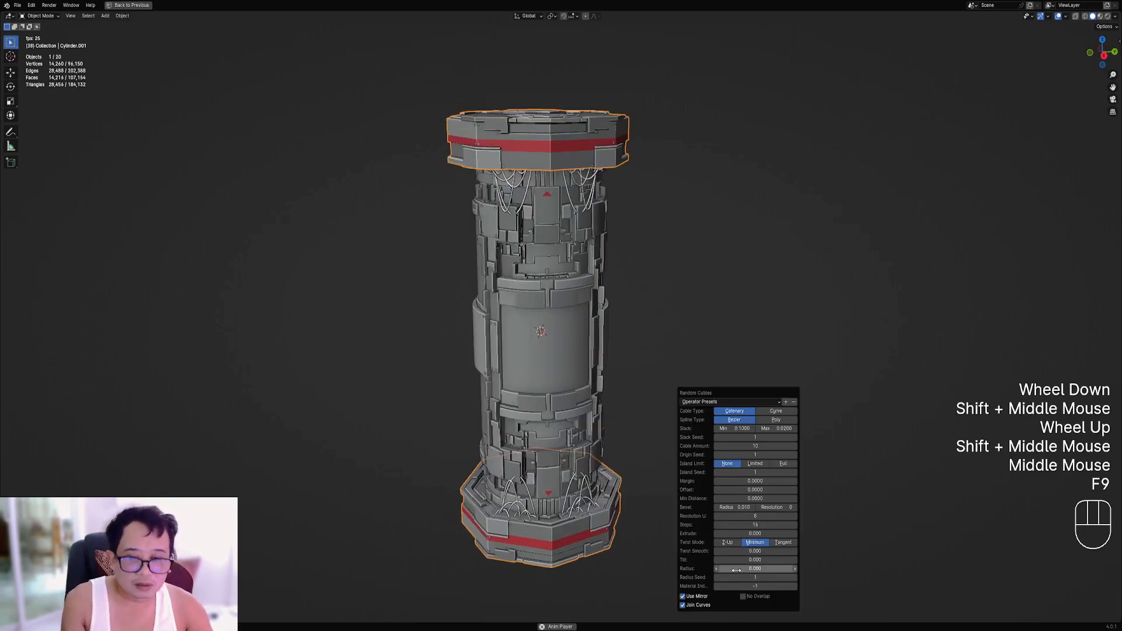
click(683, 597)
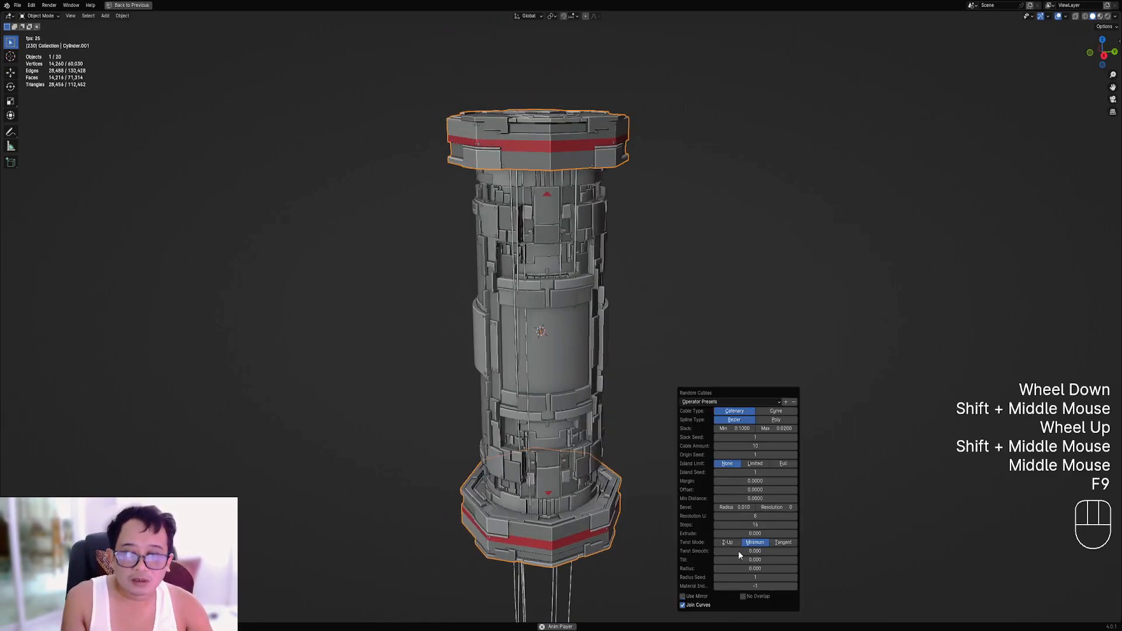
shift+drag(782, 429, 813, 429)
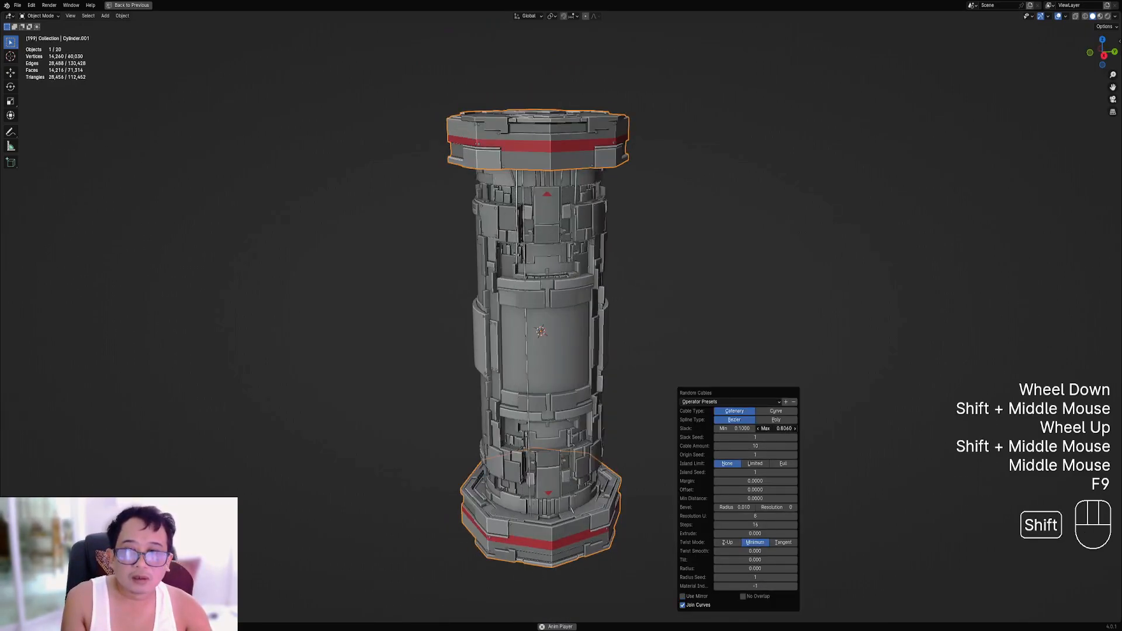
right_click(778, 430)
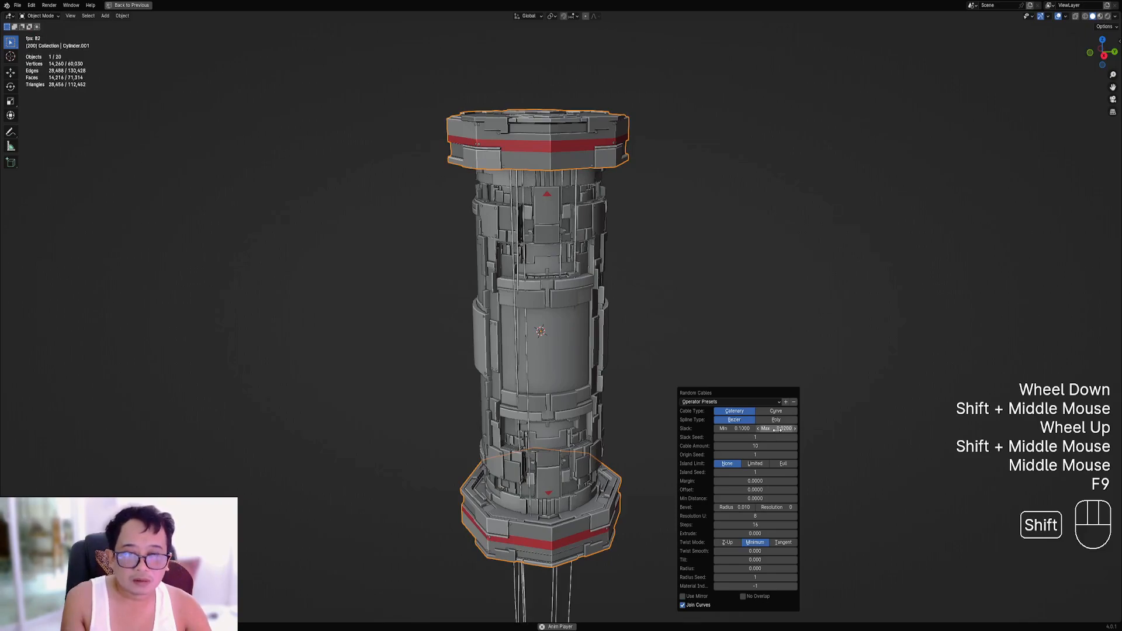
drag(778, 429, 823, 428)
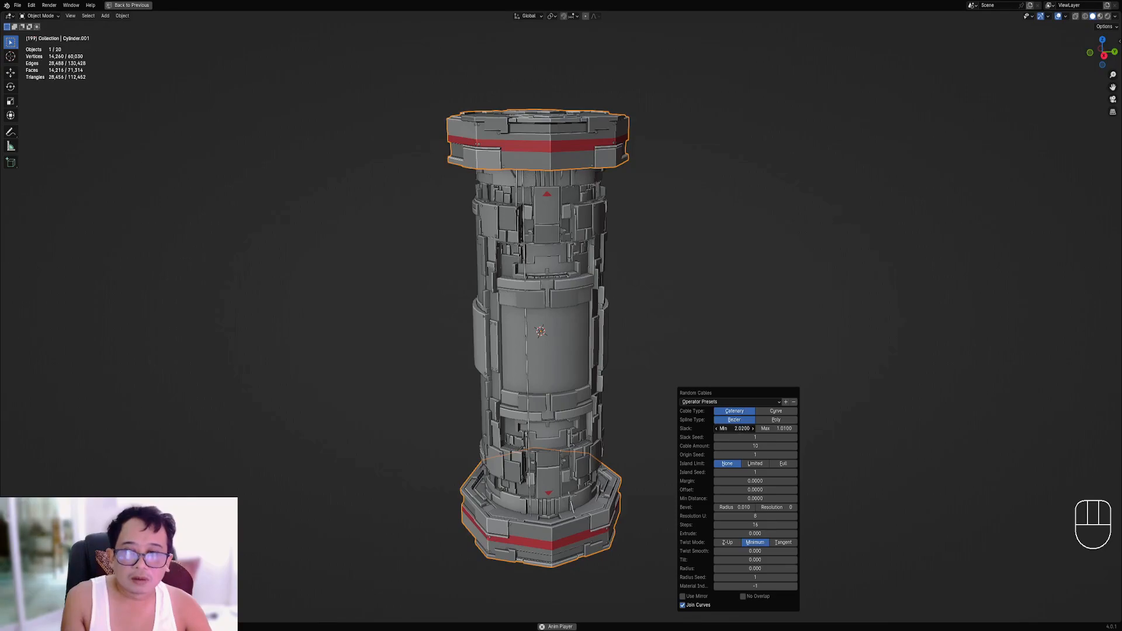
key(shift+z)
mouse_move(591, 388)
shift+middle_down()
mouse_move(631, 404)
mouse_move(642, 393)
mouse_move(634, 339)
mouse_move(648, 363)
shift+middle_up()
key(shift+z)
key(ctrl+z)
Extract the rectangular grid of faces on the cap's sloped underside as a separate object using Extract Faces with X-Ray on.
key(Tab)
key(Tab)
scroll(647, 410, up, 2)
middle_drag(647, 413, 645, 352)
scroll(644, 353, up, 1)
key(Tab)
key(Tab)
scroll(596, 307, up, 2)
key(ctrl+shift+x)
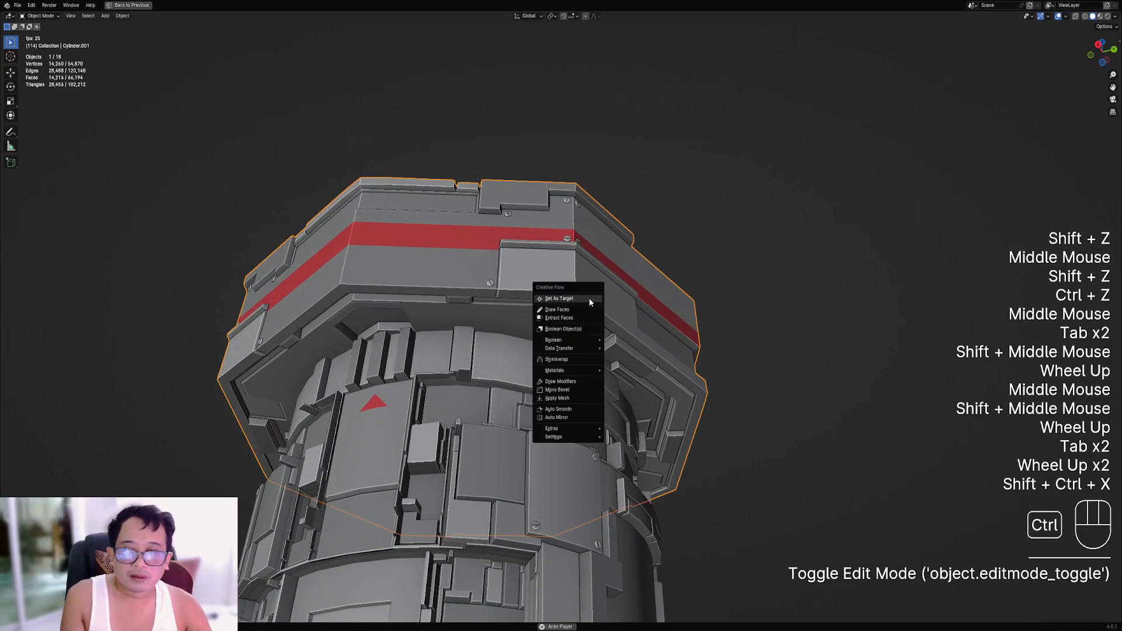
click(576, 318)
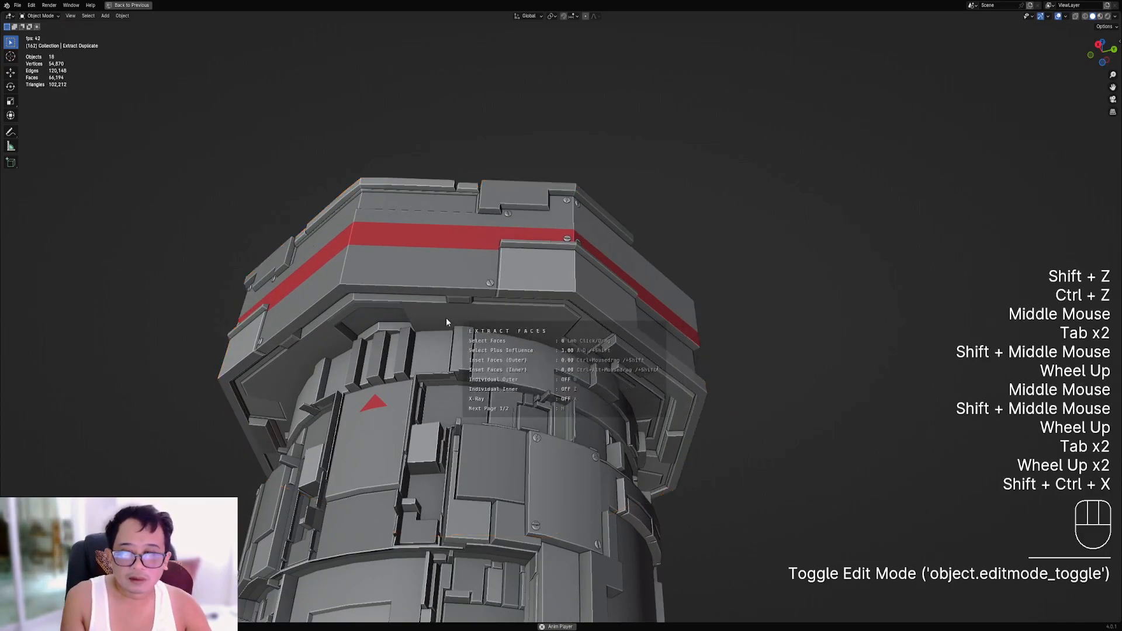
mouse_move(415, 306)
mouse_down()
mouse_move(437, 324)
mouse_move(551, 316)
mouse_move(531, 337)
mouse_move(462, 327)
mouse_move(515, 322)
mouse_move(472, 335)
mouse_up()
key(x)
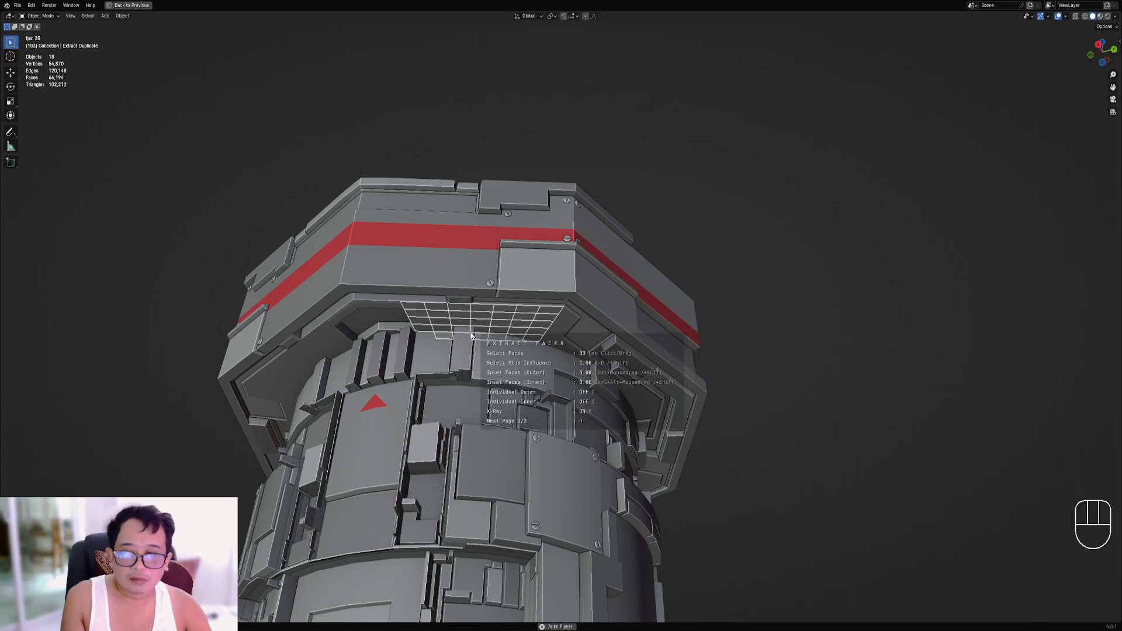
key(space)
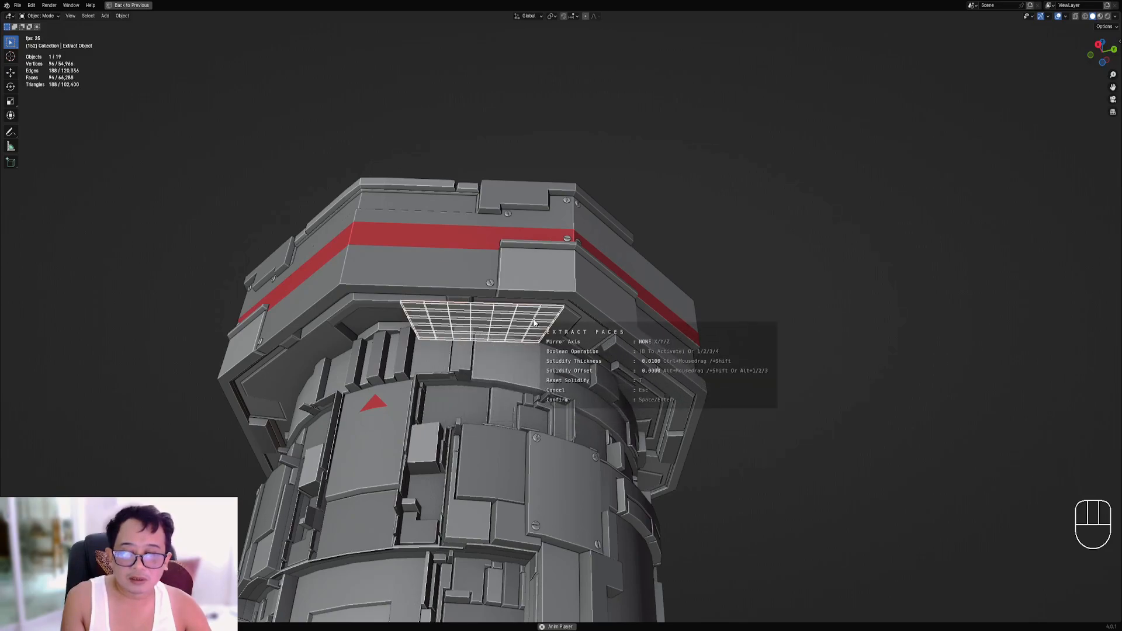
key(space)
Inspect the extracted face patch in Edit Mode and return to Object Mode.
key(Tab)
key(Tab)
key(Tab)
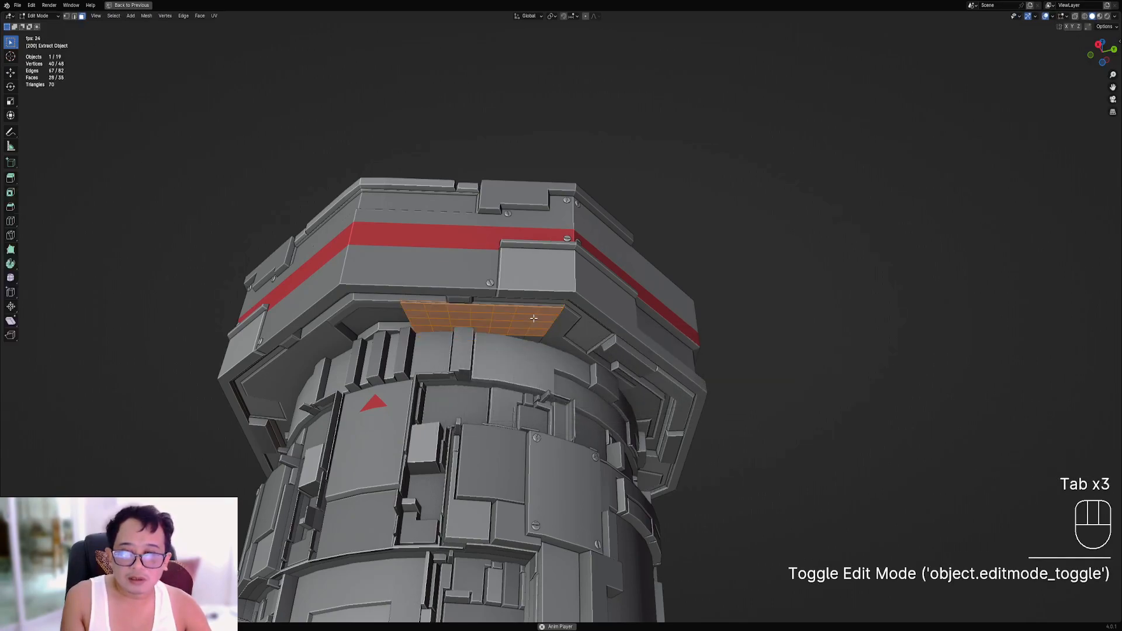
scroll(533, 318, down, 2)
middle_drag(534, 318, 566, 334)
middle_drag(564, 316, 622, 290)
key(Tab)
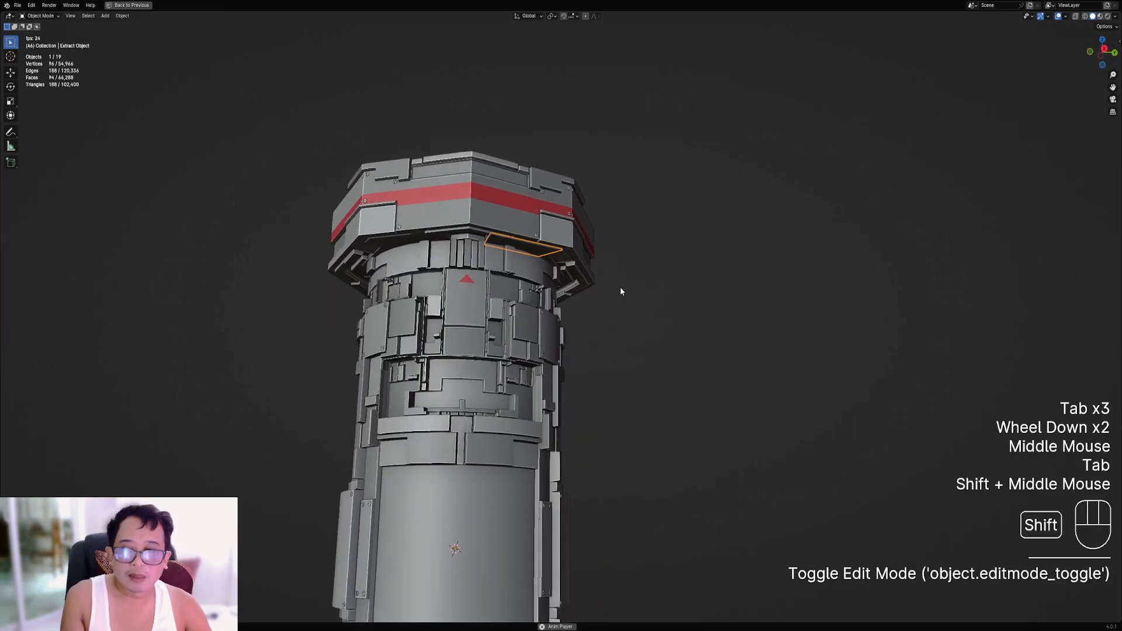
Hide overlays and generate Random Cables on the extracted patch with slack 0.0331 minimum and 0.02 maximum.
key(shift+alt+z)
key(shift+ctrl+x)
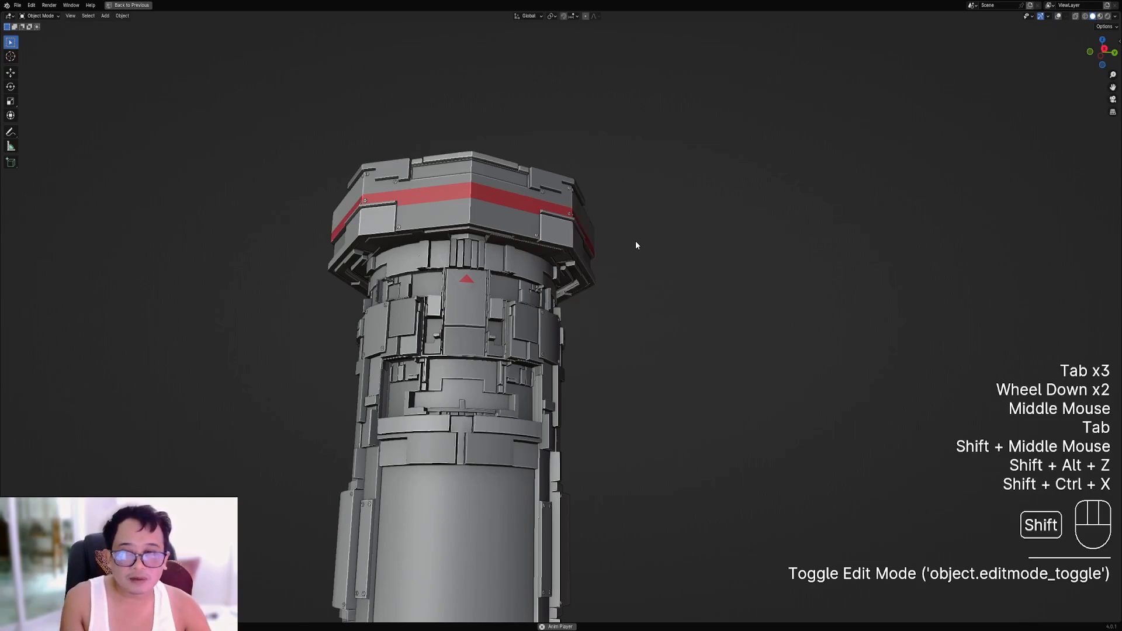
key(shift+q)
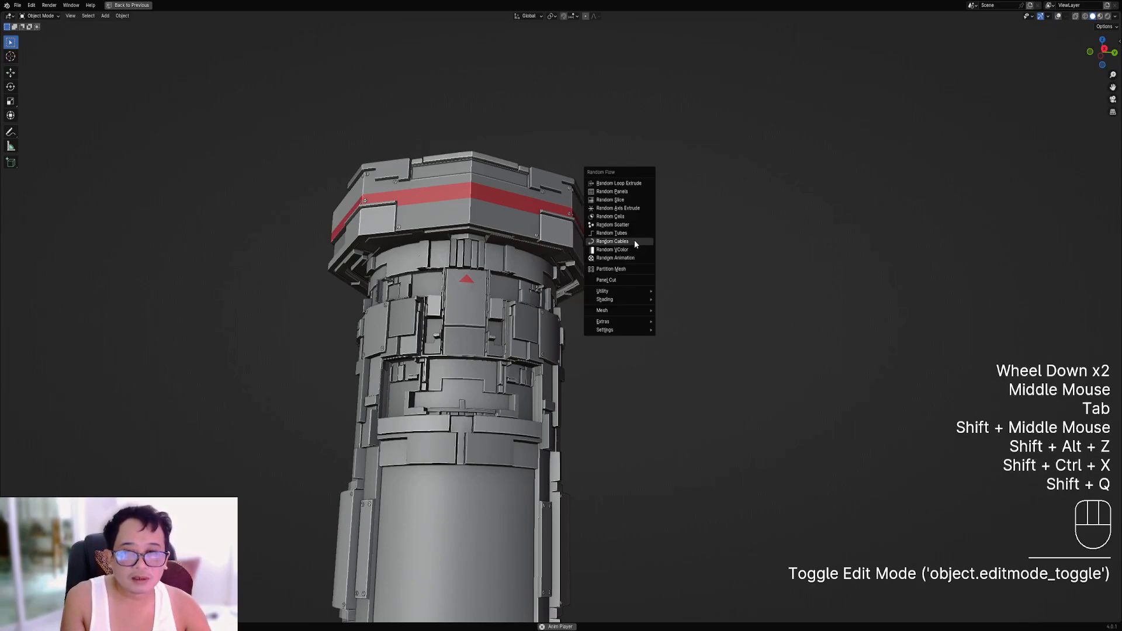
click(635, 242)
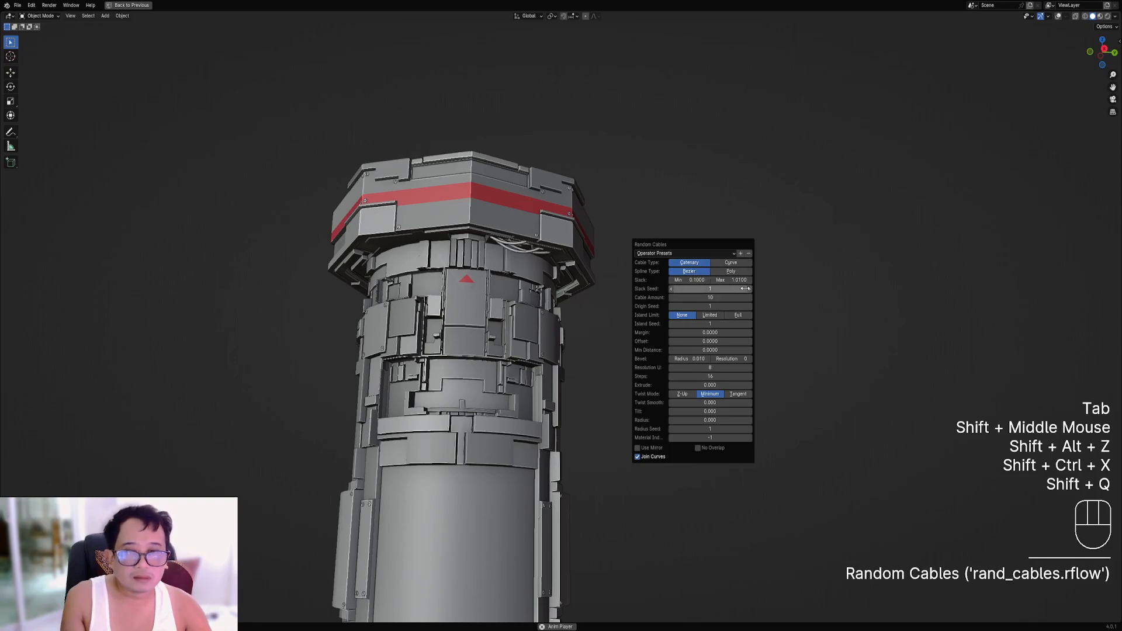
drag(739, 280, 713, 280)
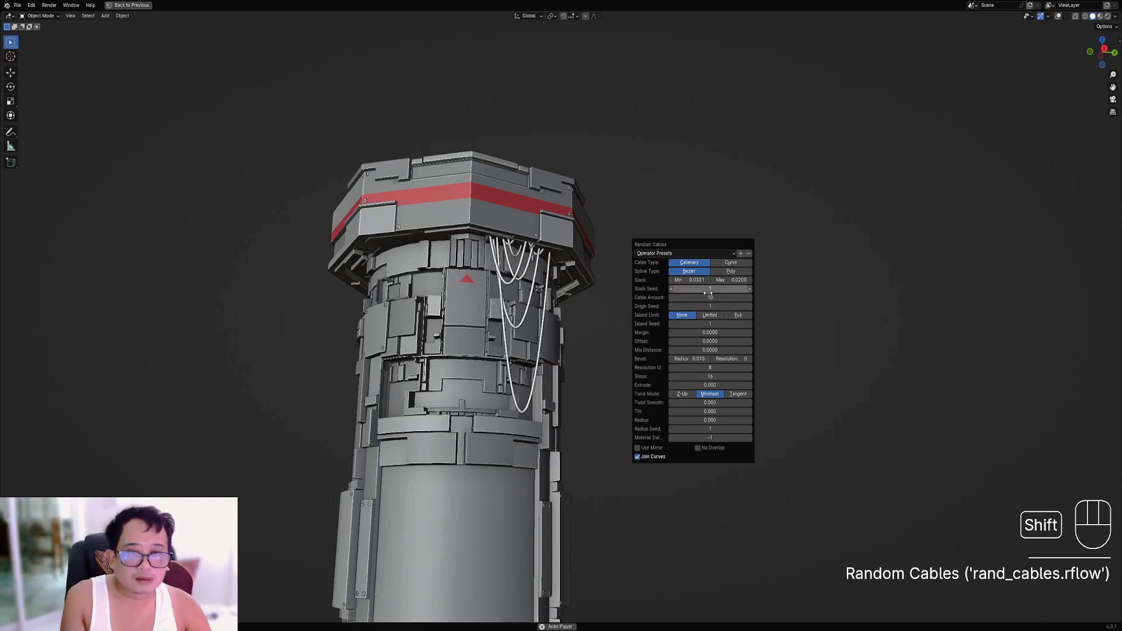
Set the cable amount to 30 with the island limit at None.
click(712, 315)
click(694, 313)
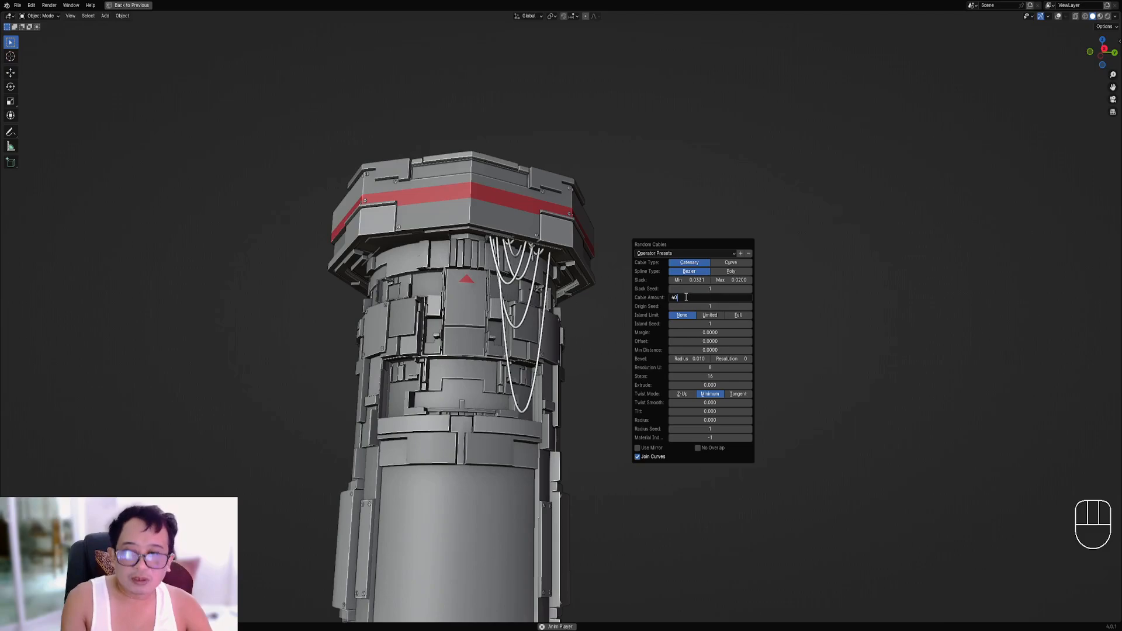
key(Return)
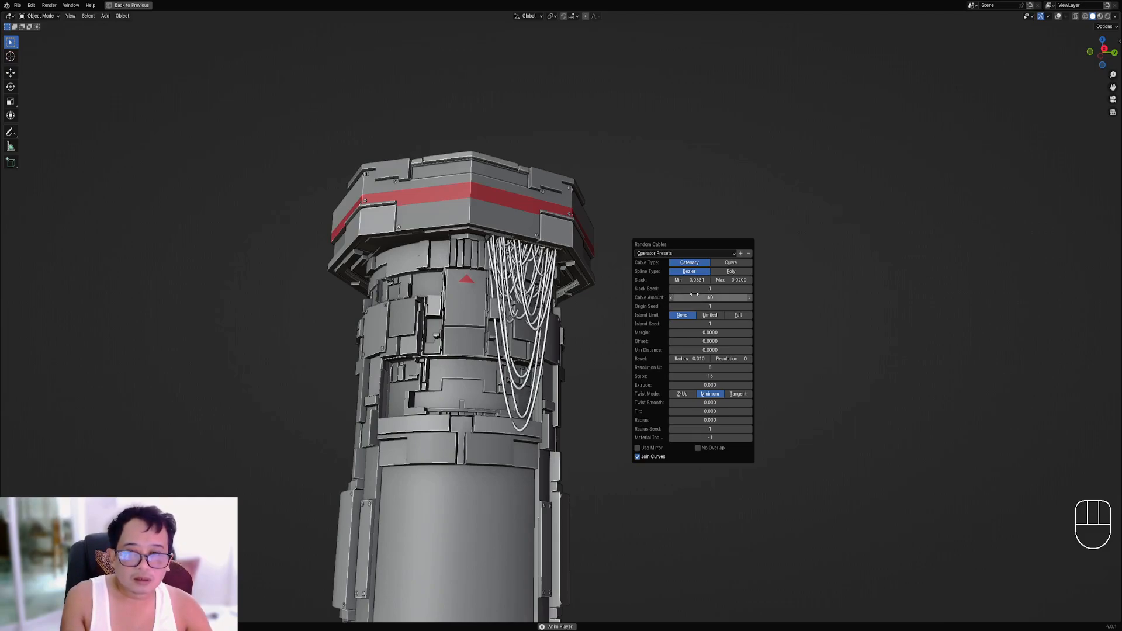
text(0)
key(Return)
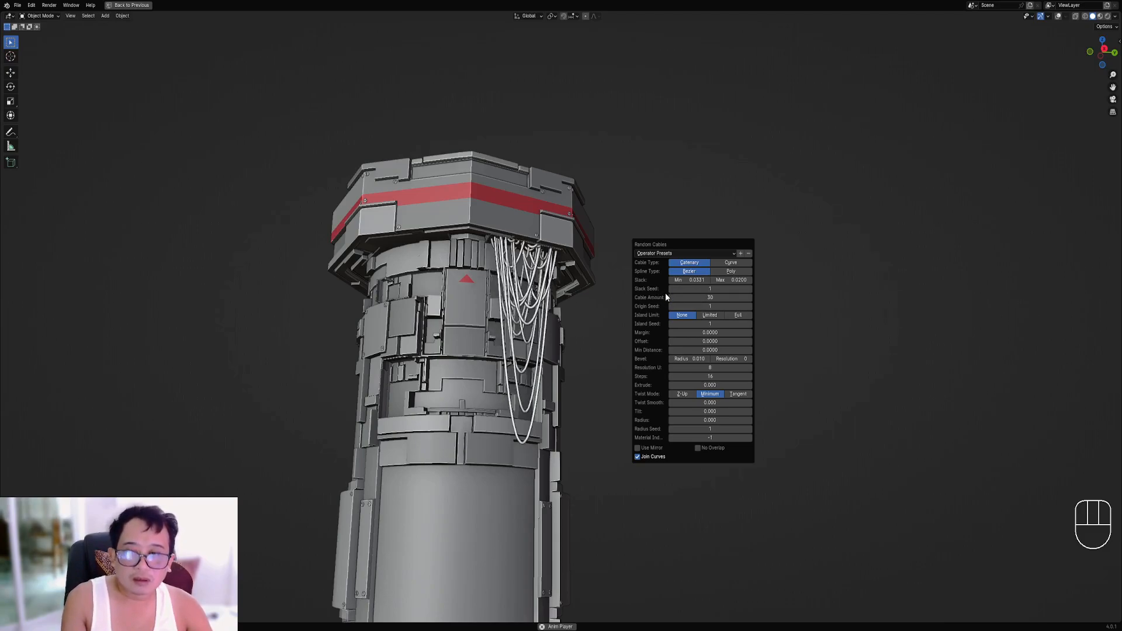
Set the cables' maximum slack to 0.029 and their radius variation to 0.264.
scroll(549, 311, down, 2)
mouse_move(549, 313)
middle_down()
mouse_move(571, 329)
mouse_move(560, 321)
middle_up()
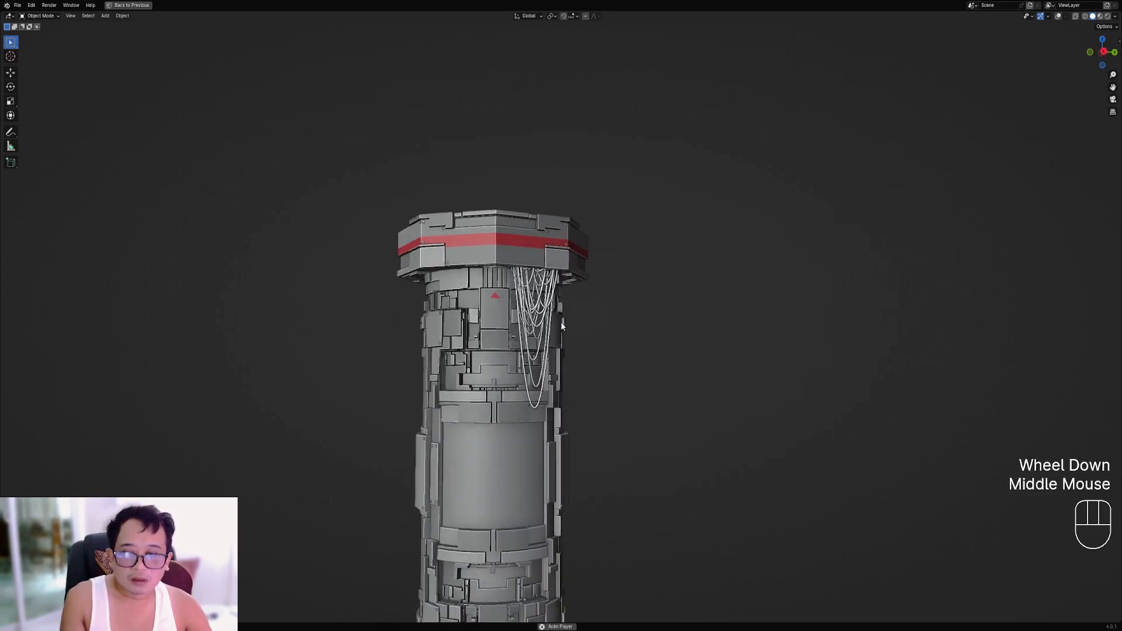
scroll(560, 322, up, 2)
key(F9)
mouse_move(754, 355)
shift+mouse_down()
mouse_move(742, 355)
mouse_move(765, 355)
mouse_move(753, 355)
shift+mouse_up()
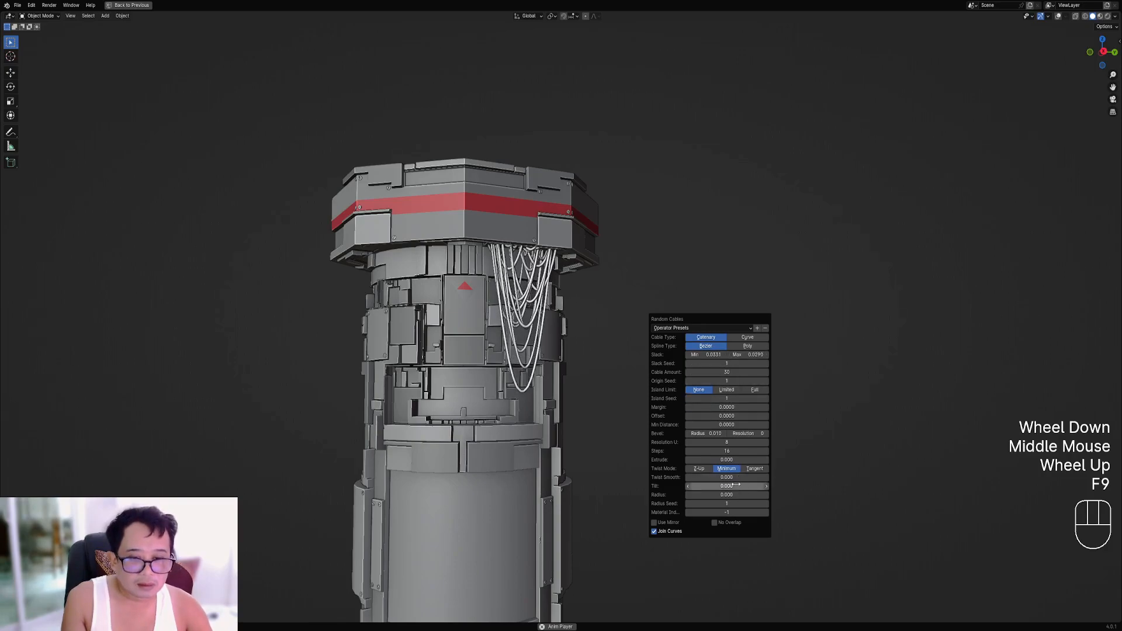
mouse_move(729, 495)
shift+mouse_down()
mouse_move(748, 494)
mouse_move(731, 495)
shift+mouse_up()
Set the cables' bevel resolution to 4 and minimum distance to 0.0067, with the margin left at 0.
middle_drag(423, 321, 427, 270)
scroll(515, 257, up, 1)
shift+middle_drag(543, 250, 542, 318)
scroll(543, 317, up, 2)
shift+middle_drag(462, 340, 602, 298)
shift+scroll(602, 299, up, 1)
scroll(602, 299, up, 1)
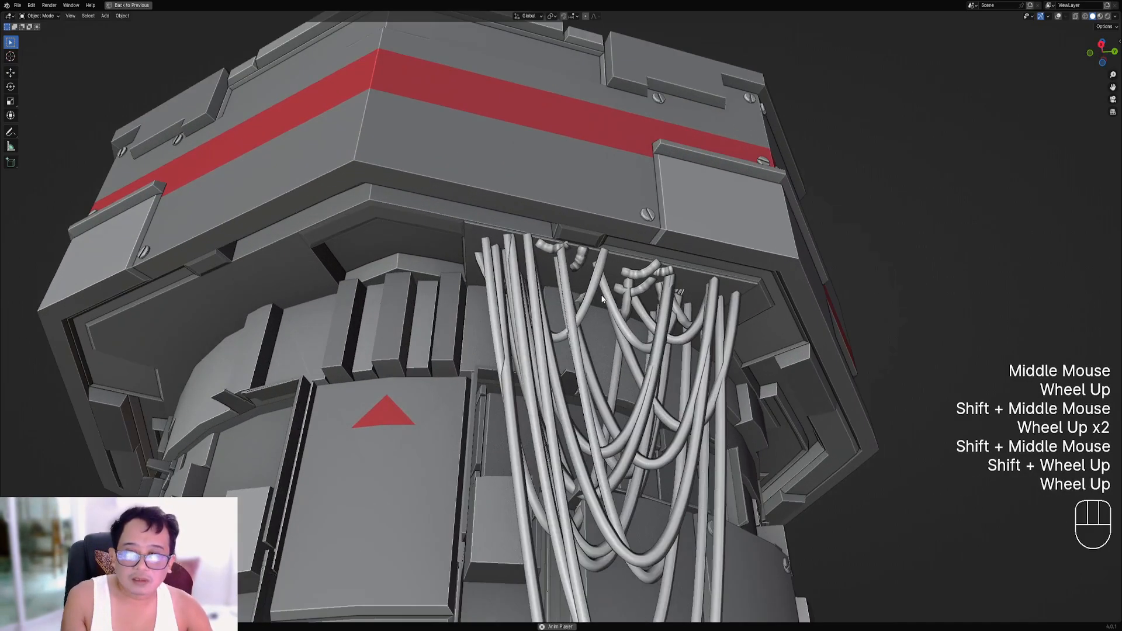
key(F9)
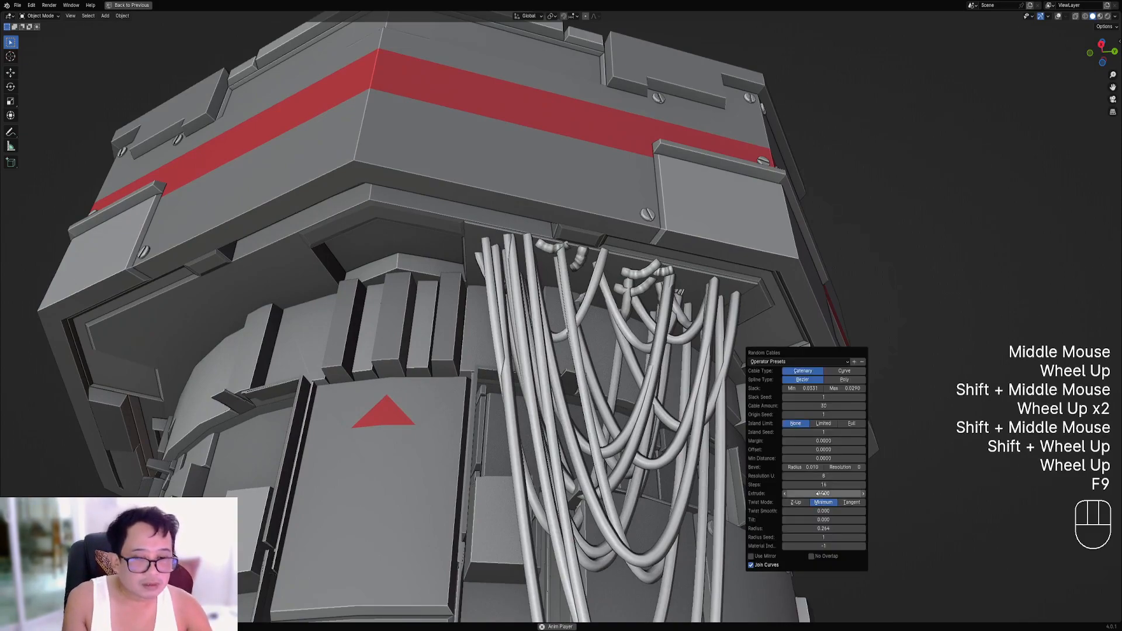
shift+drag(824, 459, 822, 458)
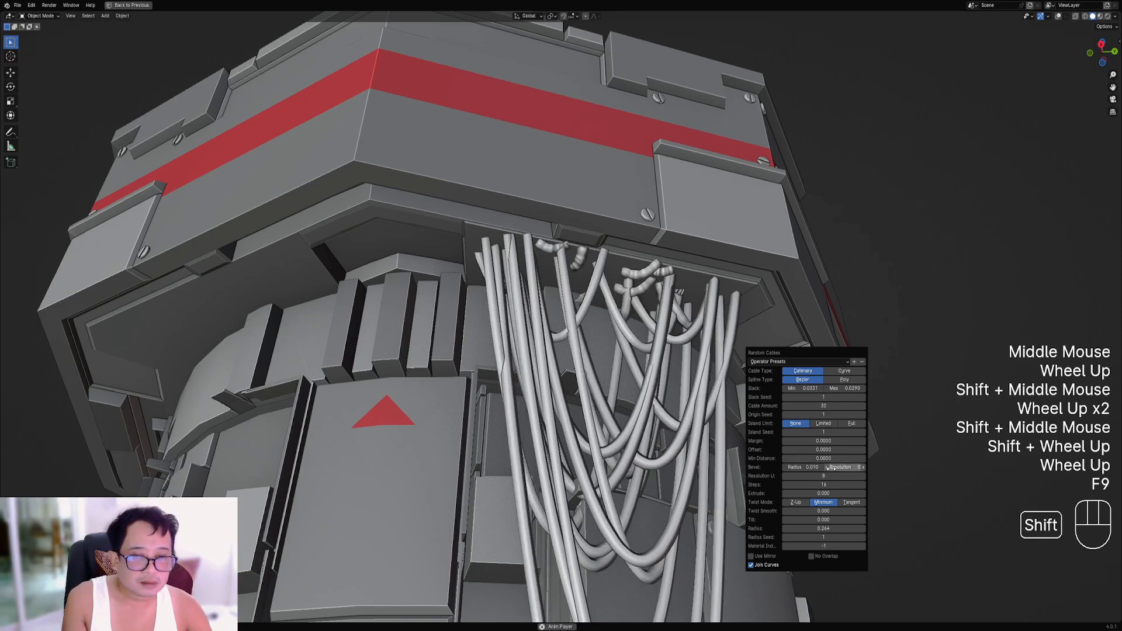
ctrl+scroll(844, 467, up, 3)
ctrl+scroll(844, 468, up, 1)
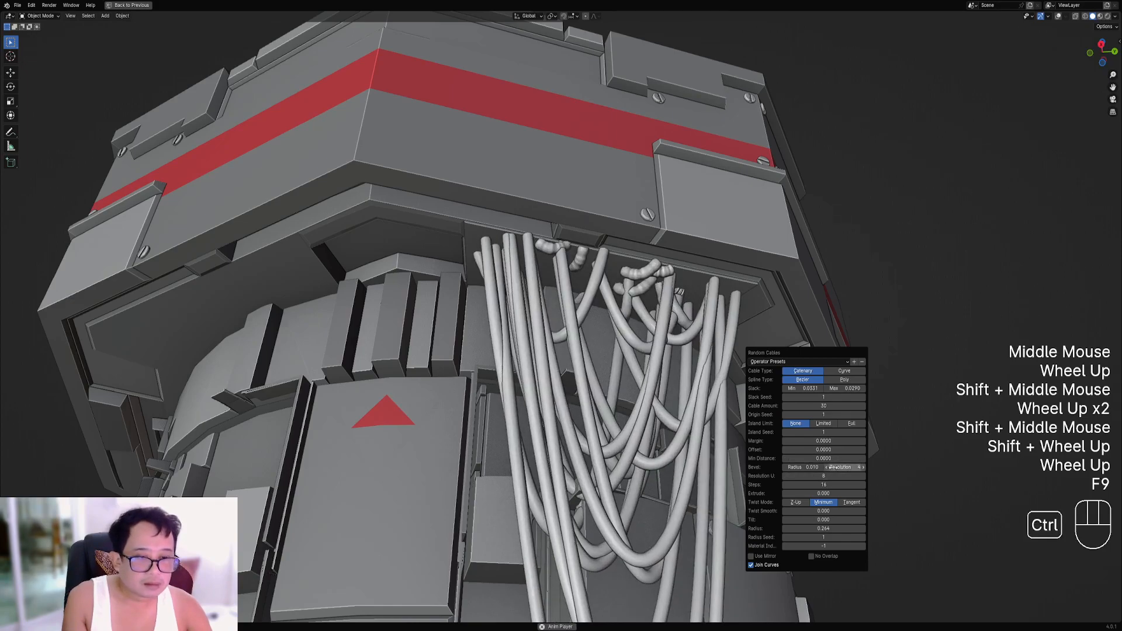
shift+drag(824, 459, 826, 458)
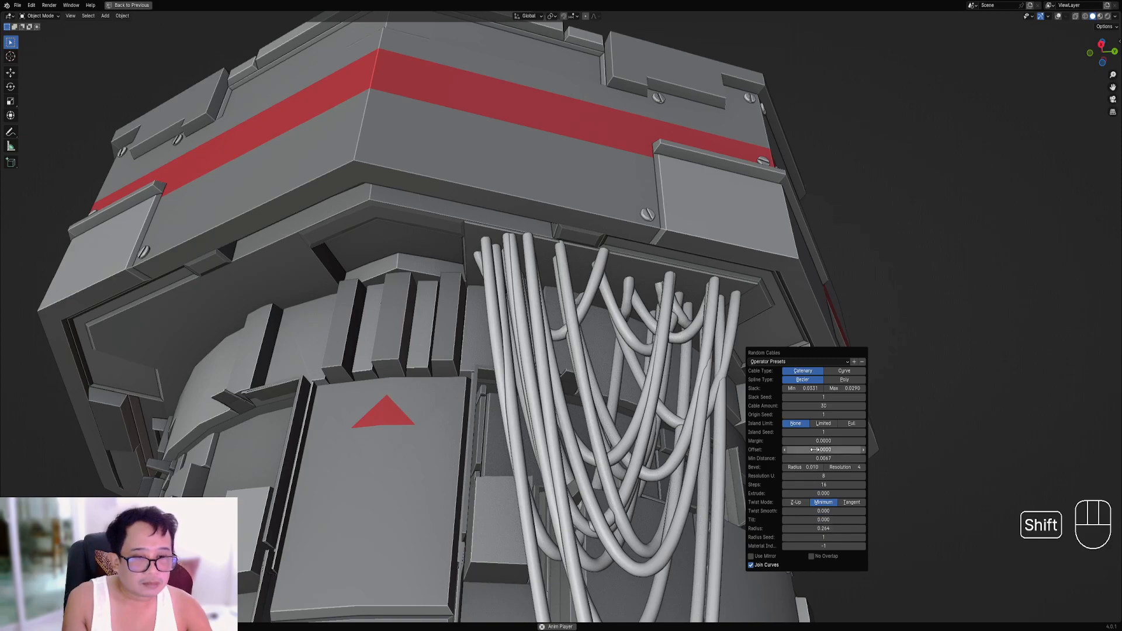
mouse_move(822, 441)
shift+mouse_down()
mouse_move(848, 441)
mouse_move(789, 441)
mouse_move(859, 441)
mouse_move(810, 441)
mouse_move(827, 440)
shift+mouse_up()
Reduce the cables' bevel radius to 0.007.
scroll(485, 331, down, 4)
middle_drag(514, 298, 668, 353)
scroll(607, 336, down, 4)
scroll(649, 357, down, 2)
scroll(668, 353, up, 3)
key(F9)
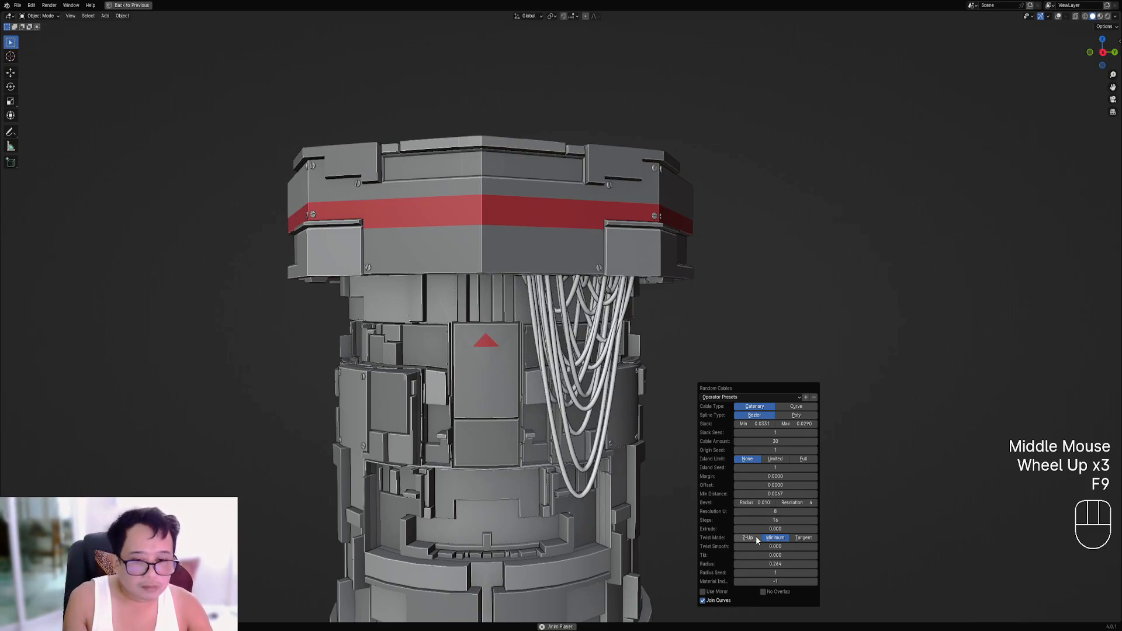
key(shift)
mouse_move(755, 503)
shift+mouse_down()
mouse_move(737, 503)
mouse_move(749, 503)
shift+mouse_up()
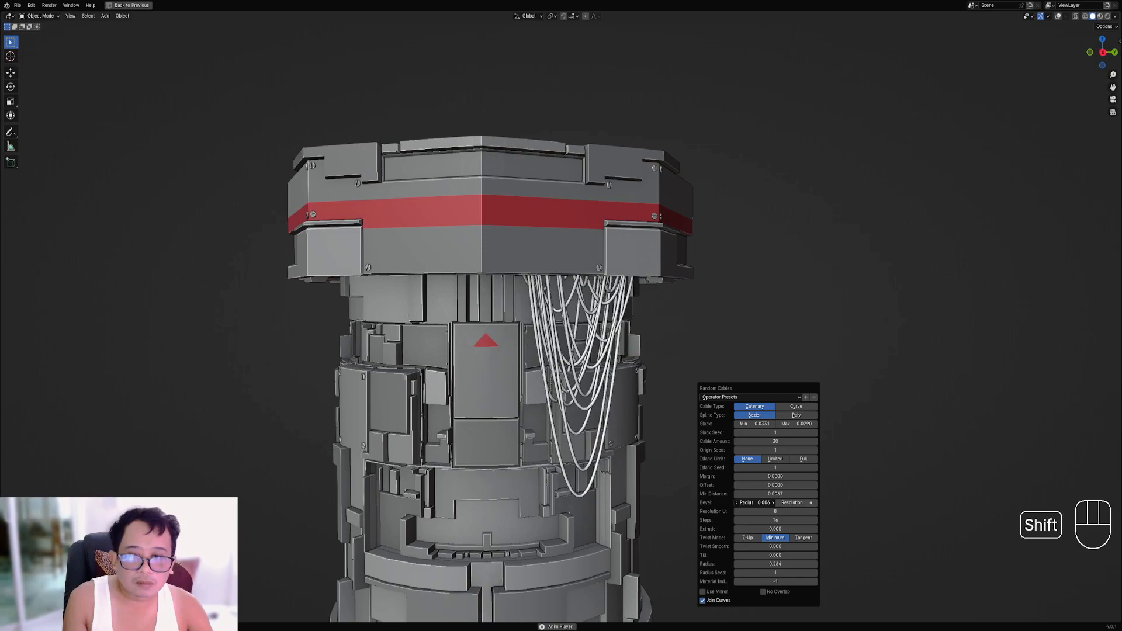
scroll(529, 373, down, 2)
middle_drag(526, 374, 530, 373)
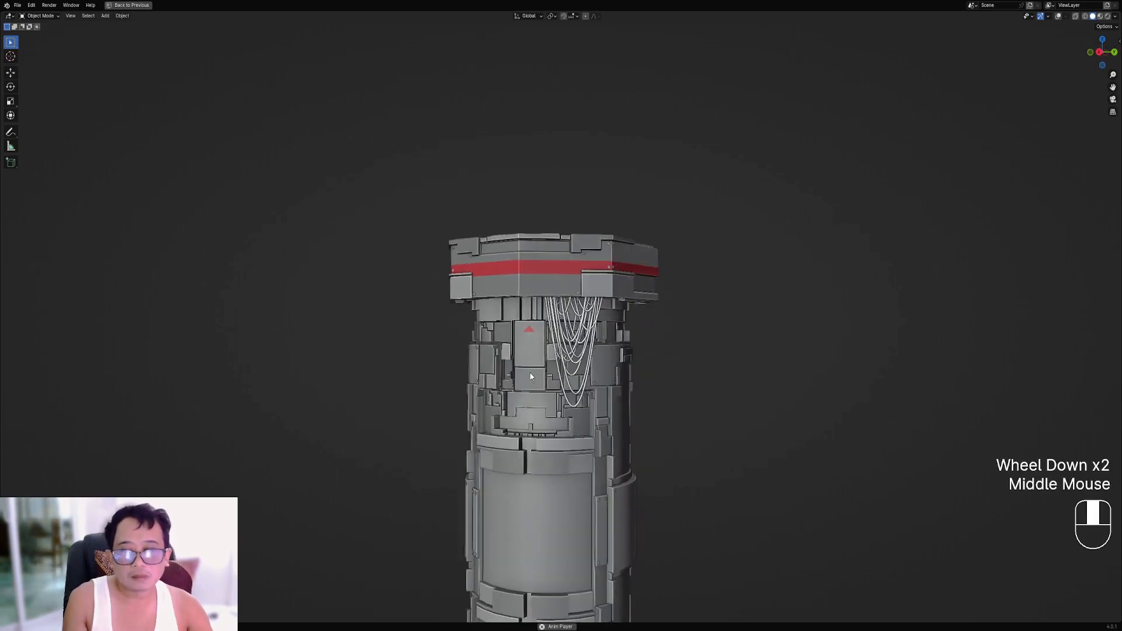
Try different cable origins, settle on origin seed 7, and enable No Overlap for the cables.
scroll(533, 374, up, 1)
key(F9)
mouse_move(804, 443)
shift+mouse_down()
mouse_move(825, 443)
mouse_move(789, 443)
shift+mouse_up()
ctrl+scroll(780, 469, up, 3)
ctrl+scroll(780, 469, up, 3)
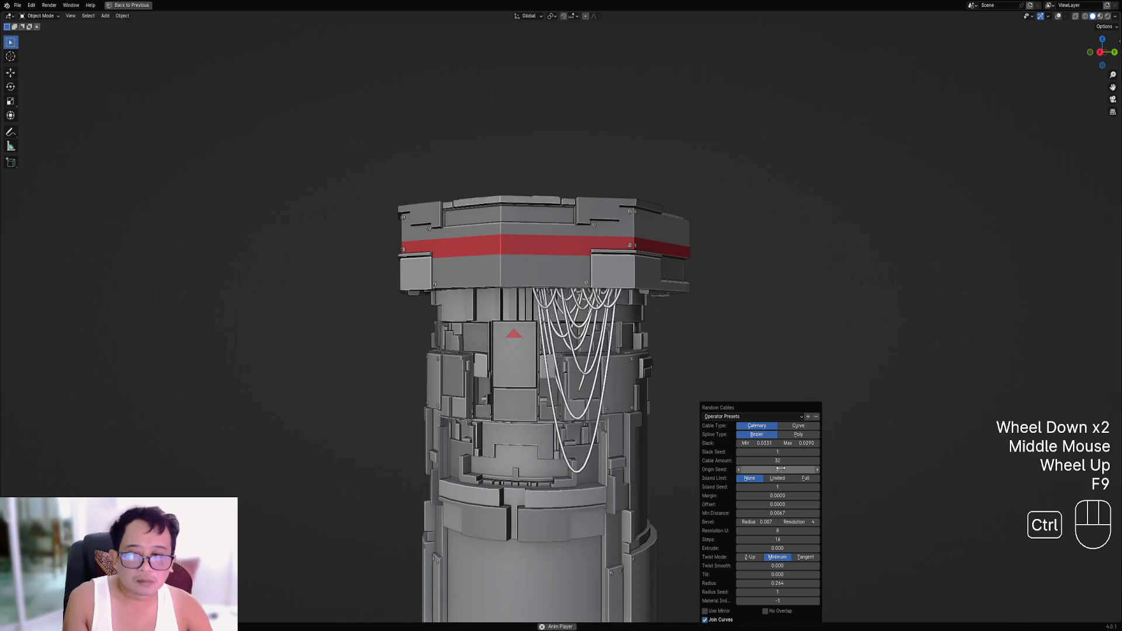
ctrl+scroll(781, 468, down, 2)
ctrl+scroll(781, 468, up, 1)
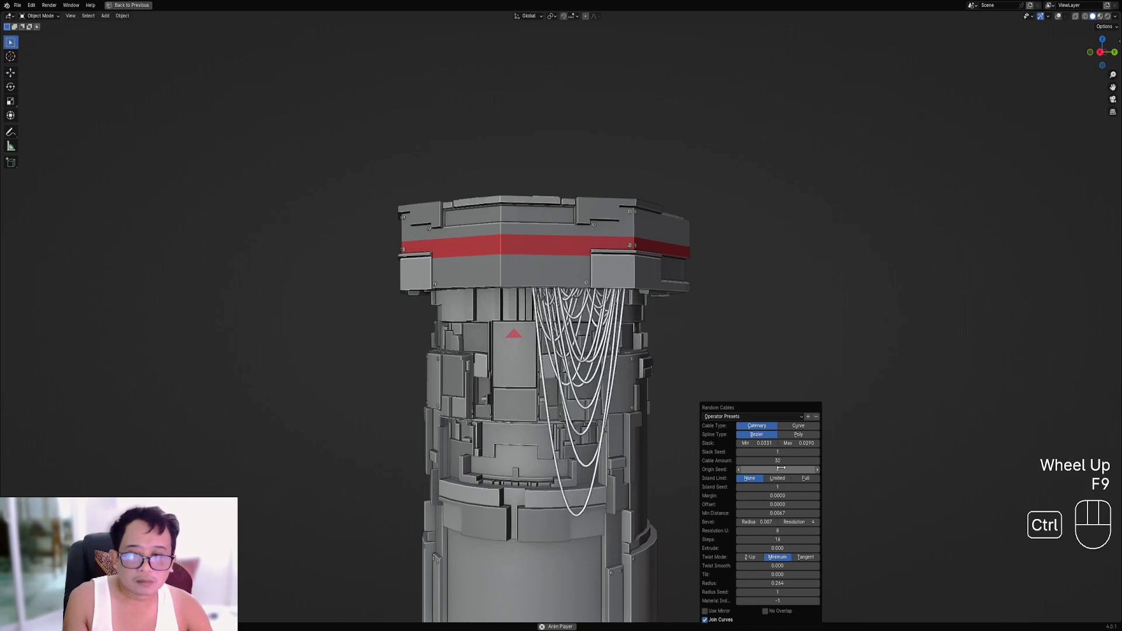
ctrl+scroll(781, 468, up, 1)
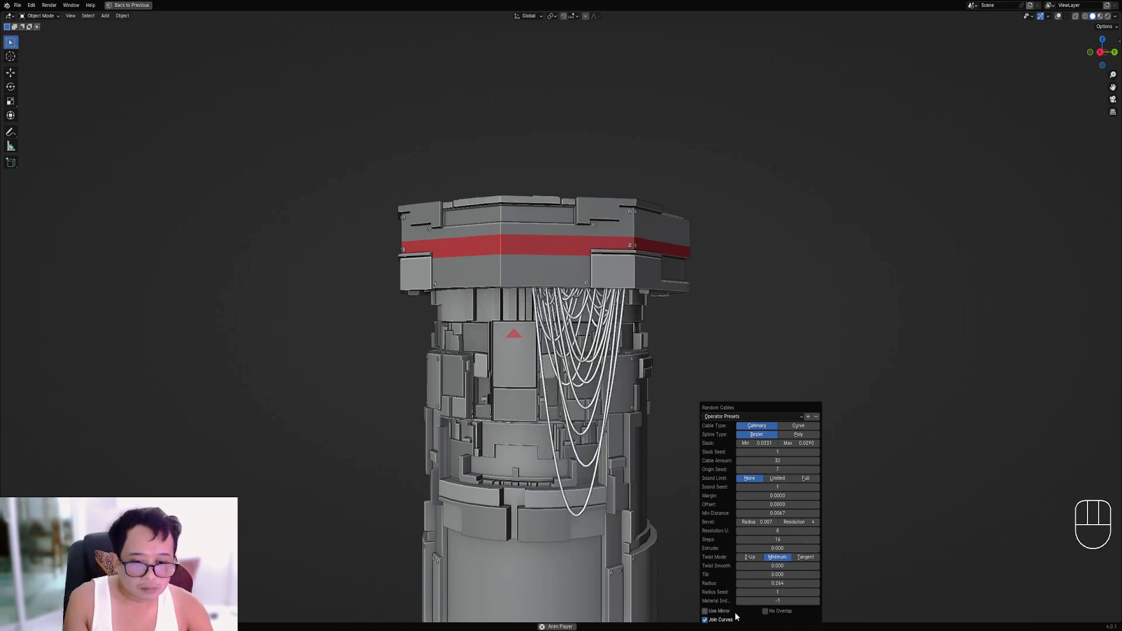
click(767, 612)
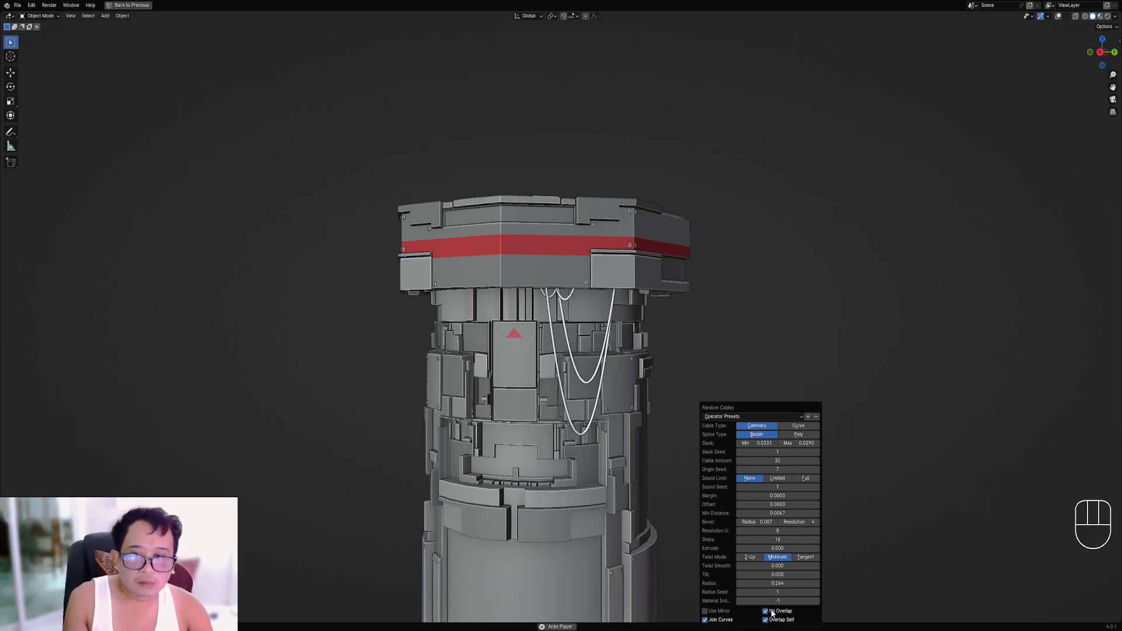
Raise the number of random cables beneath the cap to 400.
drag(777, 460, 816, 460)
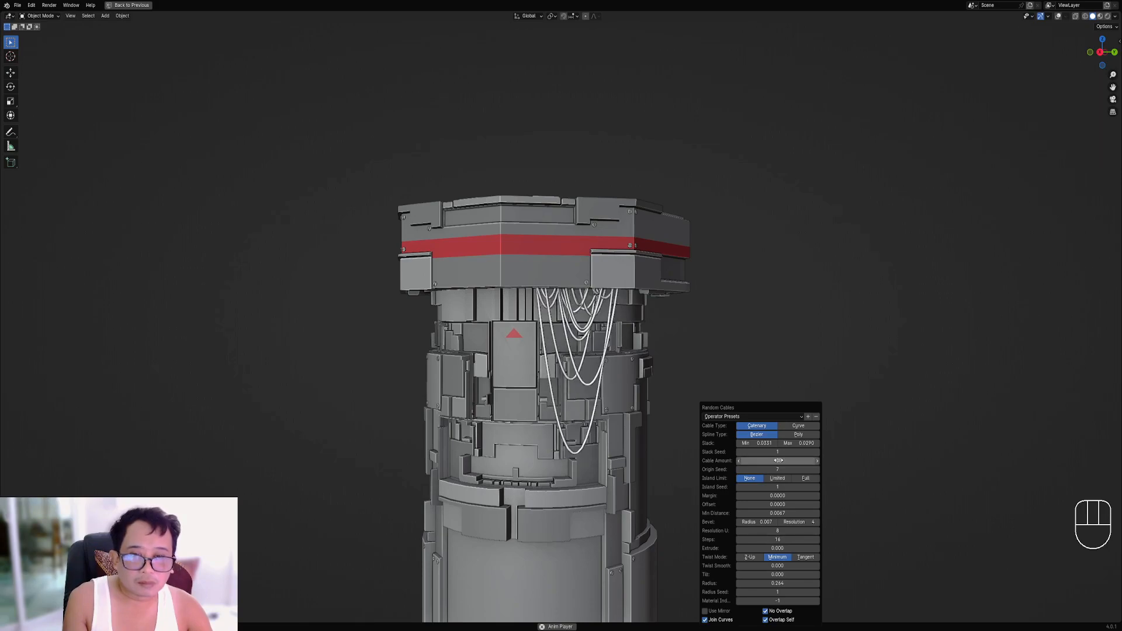
click(769, 460)
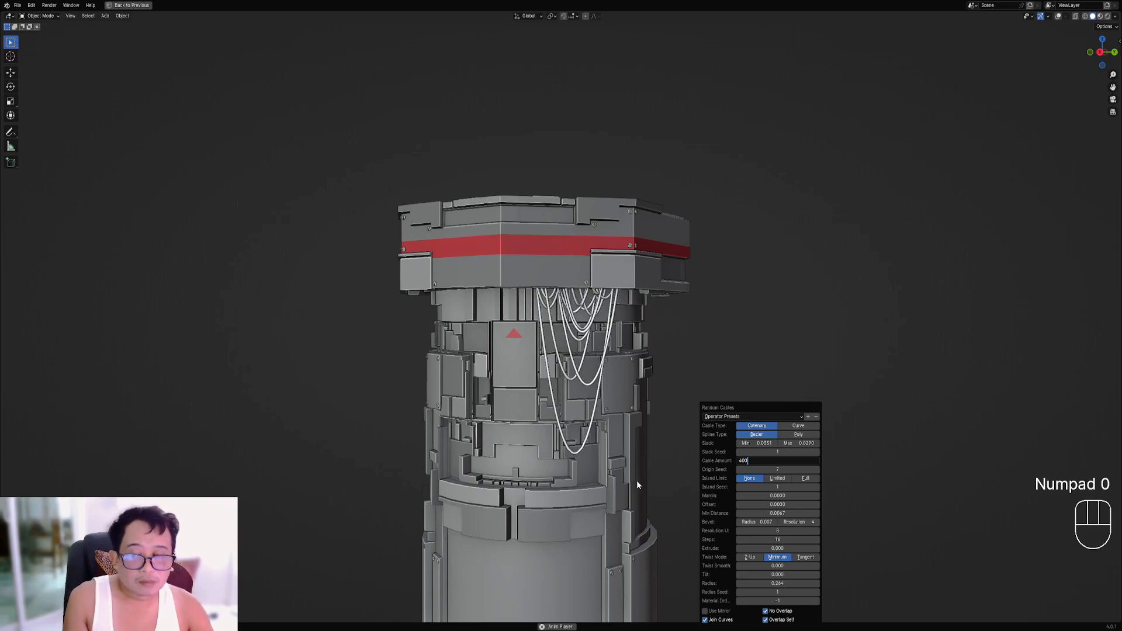
text(400)
key(Return)
scroll(630, 471, up, 2)
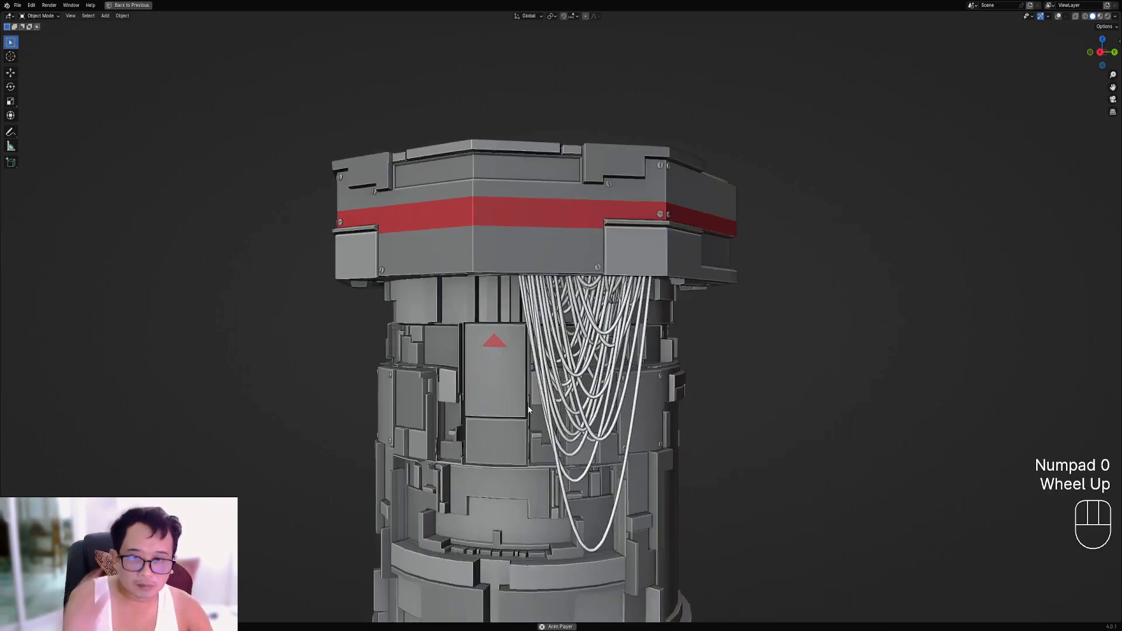
scroll(528, 409, up, 1)
middle_drag(528, 409, 609, 373)
scroll(609, 386, down, 2)
scroll(585, 407, down, 1)
scroll(610, 373, up, 1)
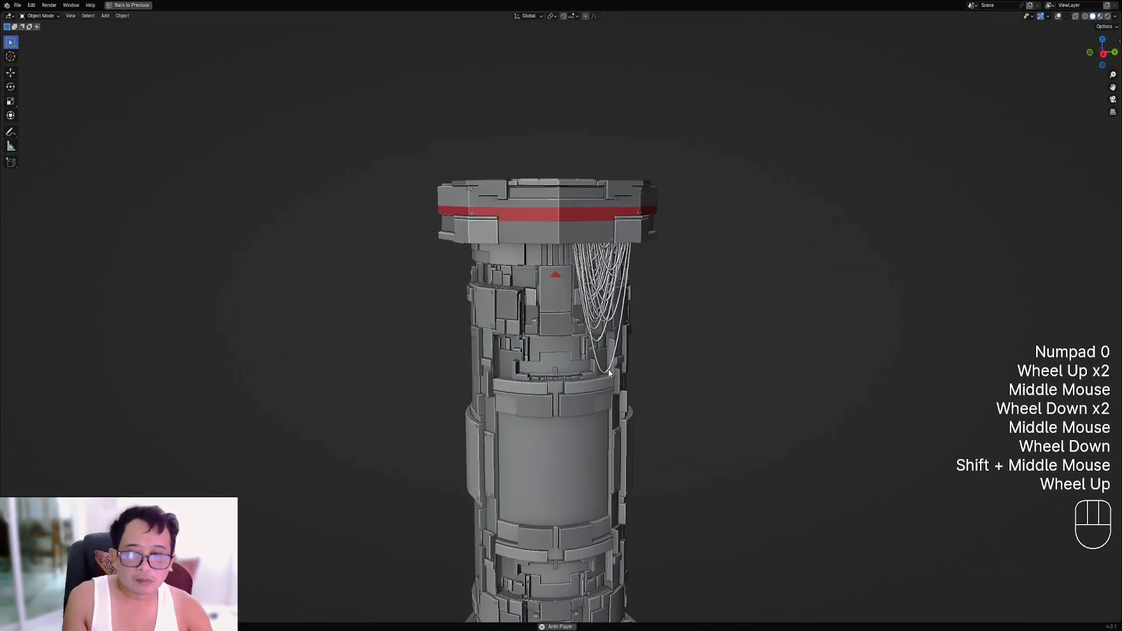
Give the hanging cables a new material and display the canister in rendered shading with overlays hidden.
right_click(612, 313)
key(shift+alt+z)
shift+middle_drag(614, 313, 648, 311)
scroll(643, 322, up, 1)
scroll(643, 322, up, 1)
key(ctrl+space)
key(shift+ctrl+x)
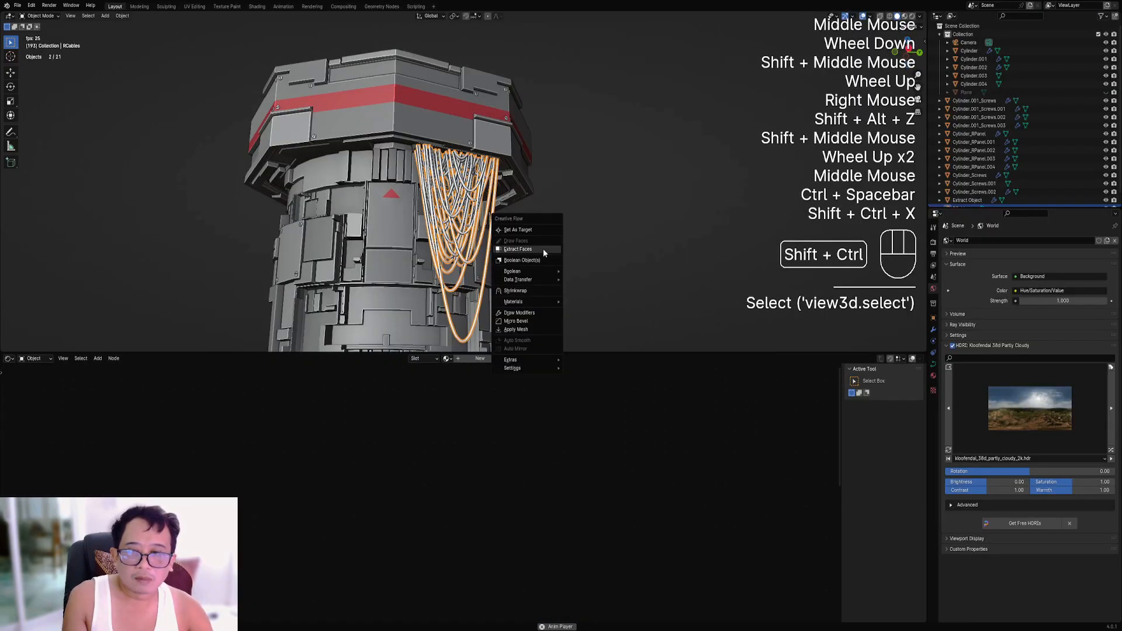
click(481, 358)
key(z)
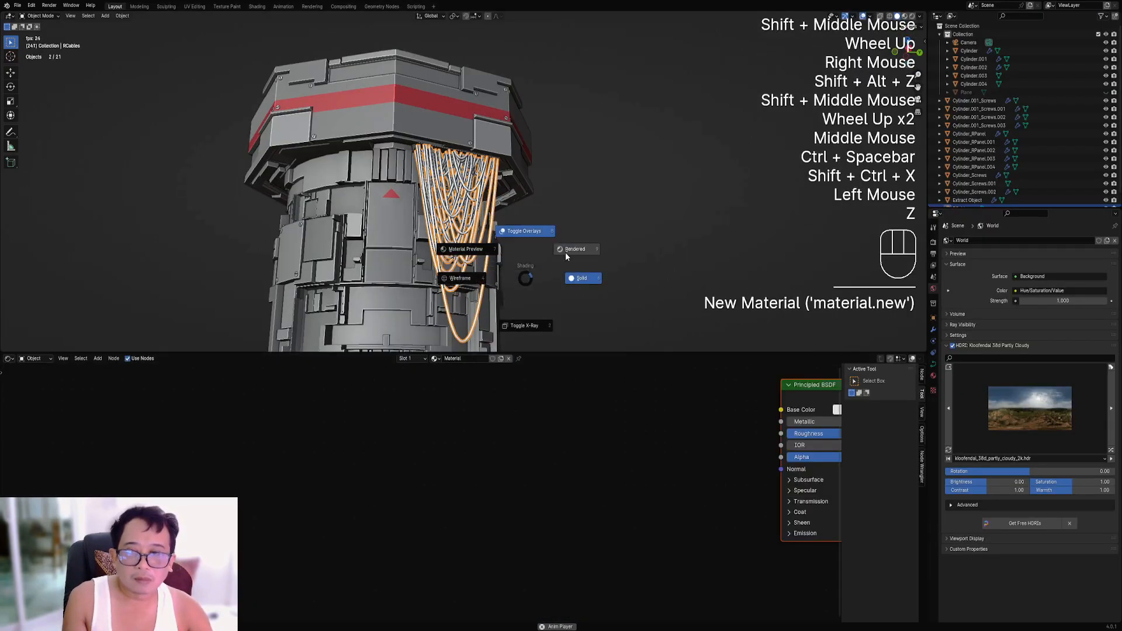
key(shift+alt+z)
scroll(701, 456, down, 2)
middle_drag(701, 456, 584, 467)
scroll(672, 468, up, 2)
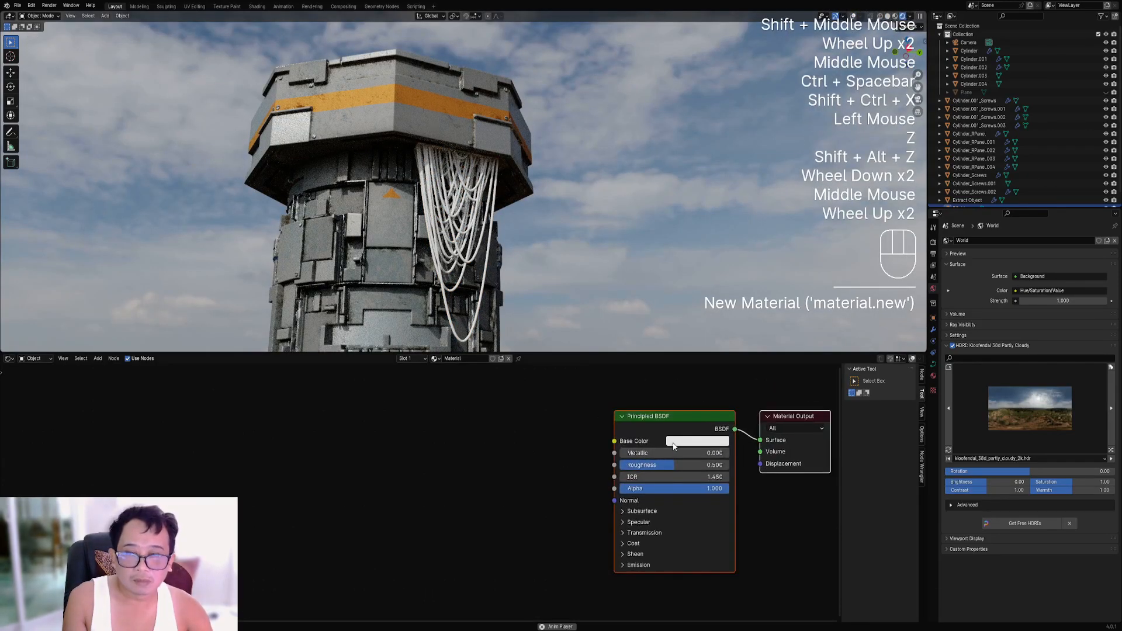
Darken the cable material's base color to a value of 0.056.
click(697, 441)
click(766, 344)
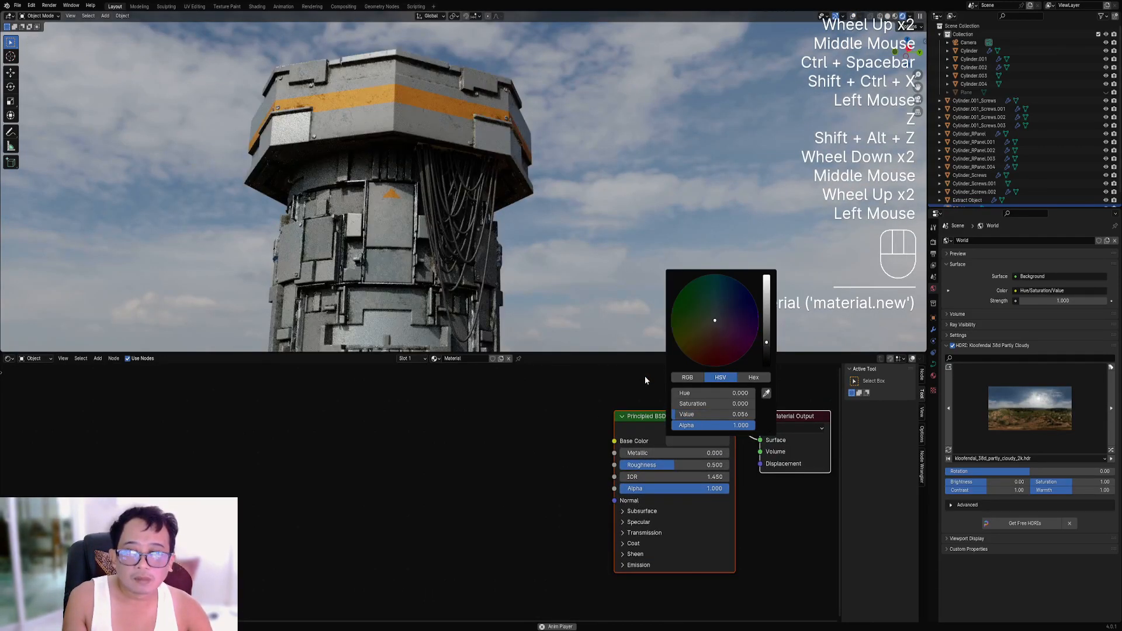
middle_drag(544, 193, 548, 252)
scroll(549, 252, down, 2)
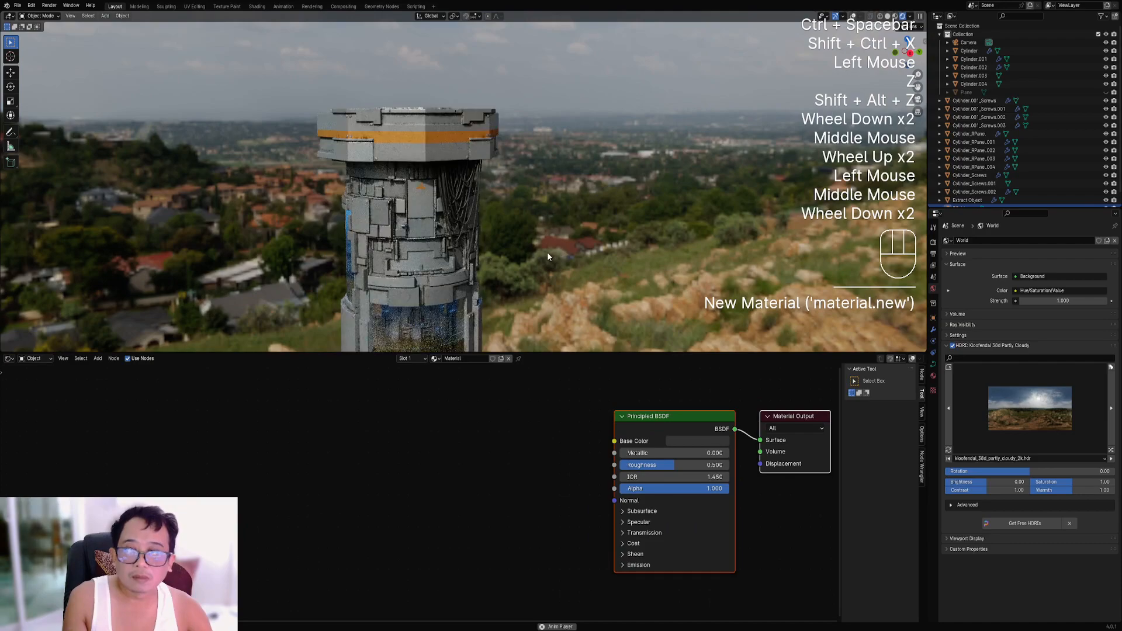
Copy the Quick Dirt node from the canister body's material into the cable material and feed its color into Base Color.
scroll(548, 252, up, 2)
right_click(399, 221)
right_click(548, 463)
key(ctrl+c)
right_click(483, 227)
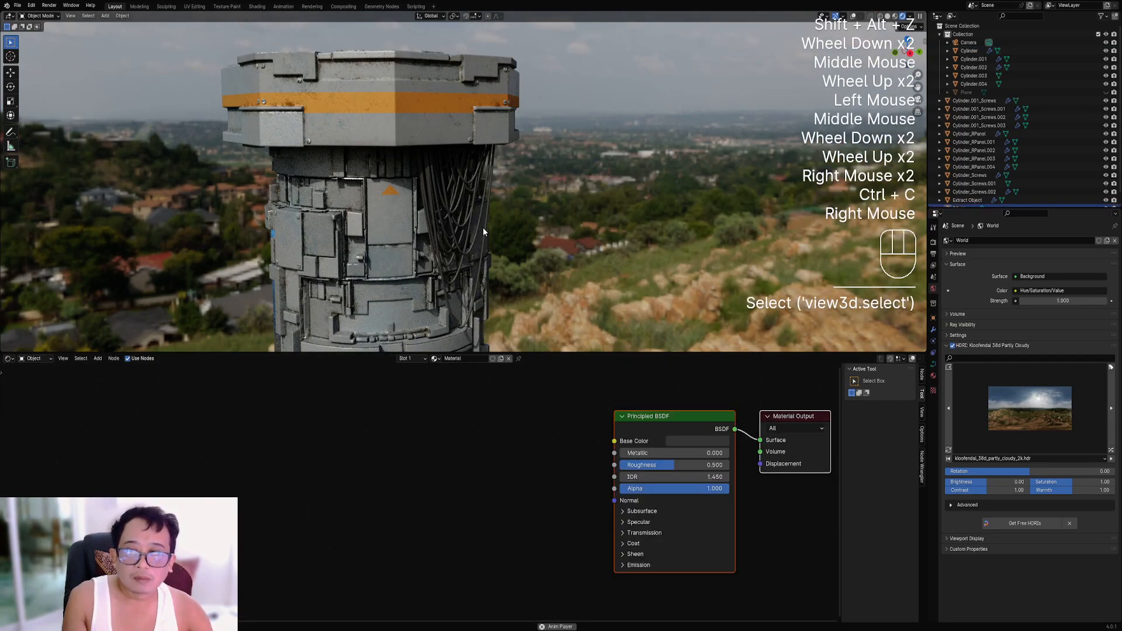
key(shift+alt+z)
key(ctrl+v)
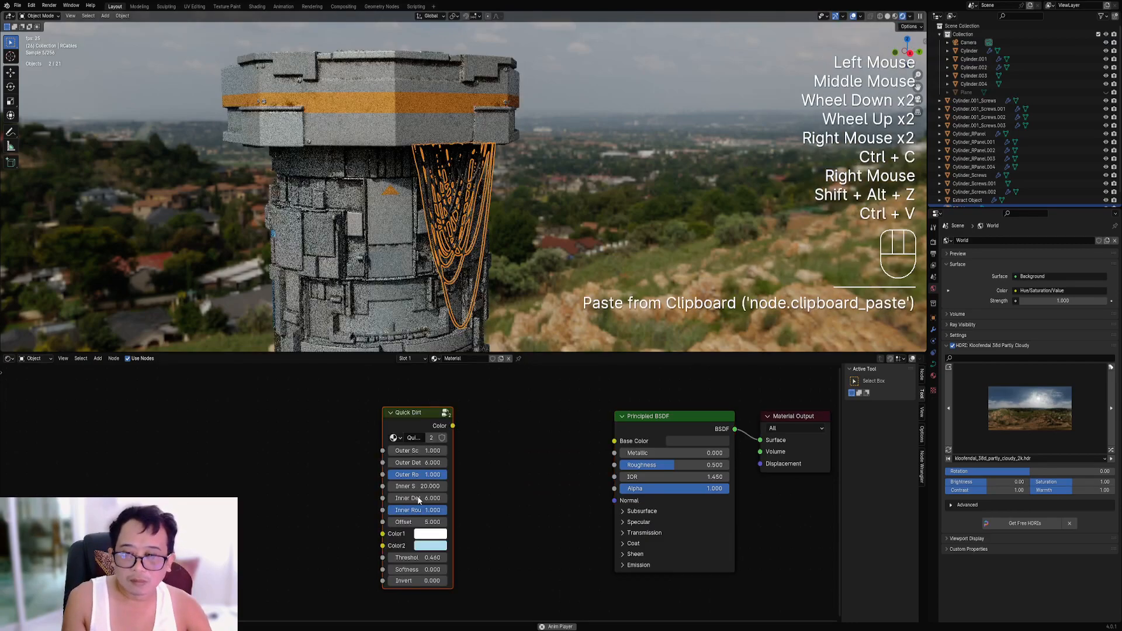
drag(453, 426, 614, 442)
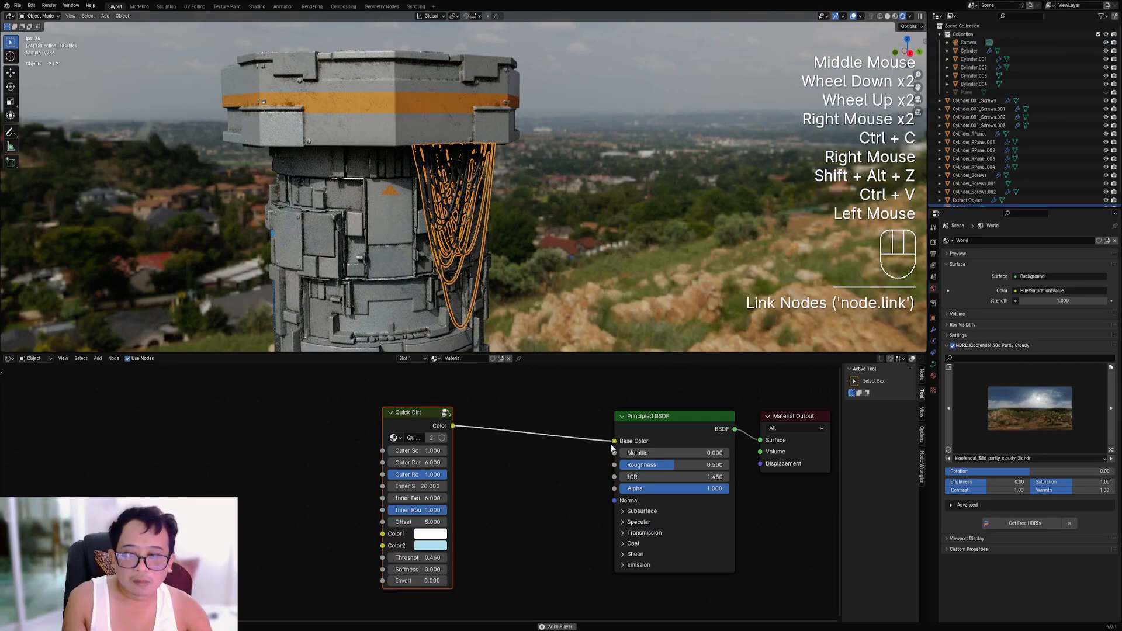
key(shift+alt+z)
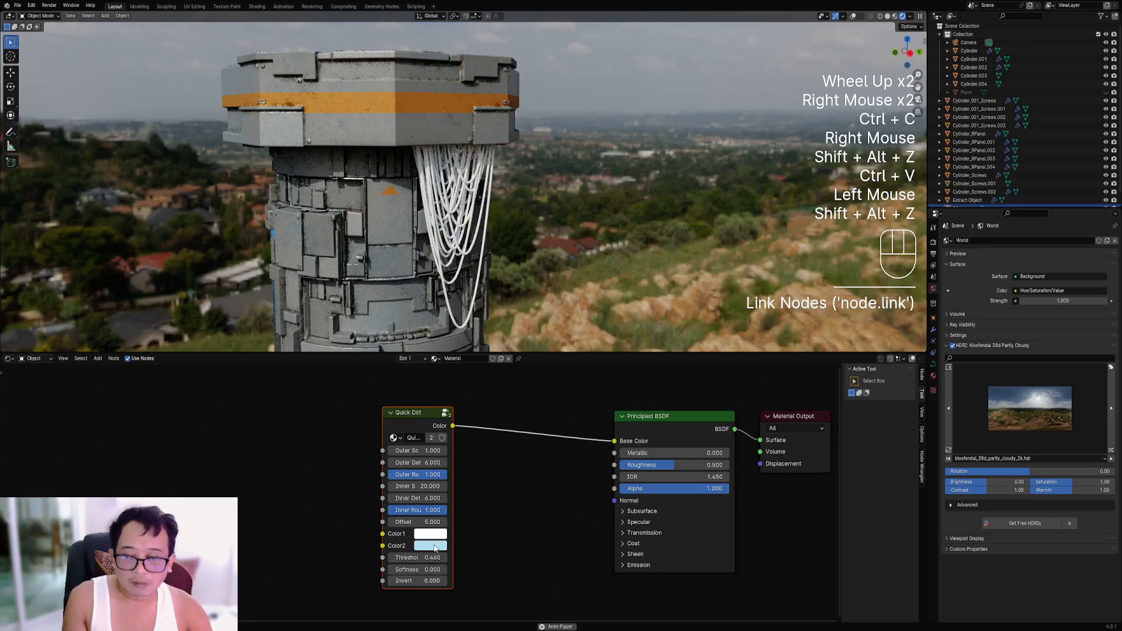
Set the cables' Quick Dirt colors to dark grey for Color1 and orange for Color2.
click(453, 426)
click(435, 545)
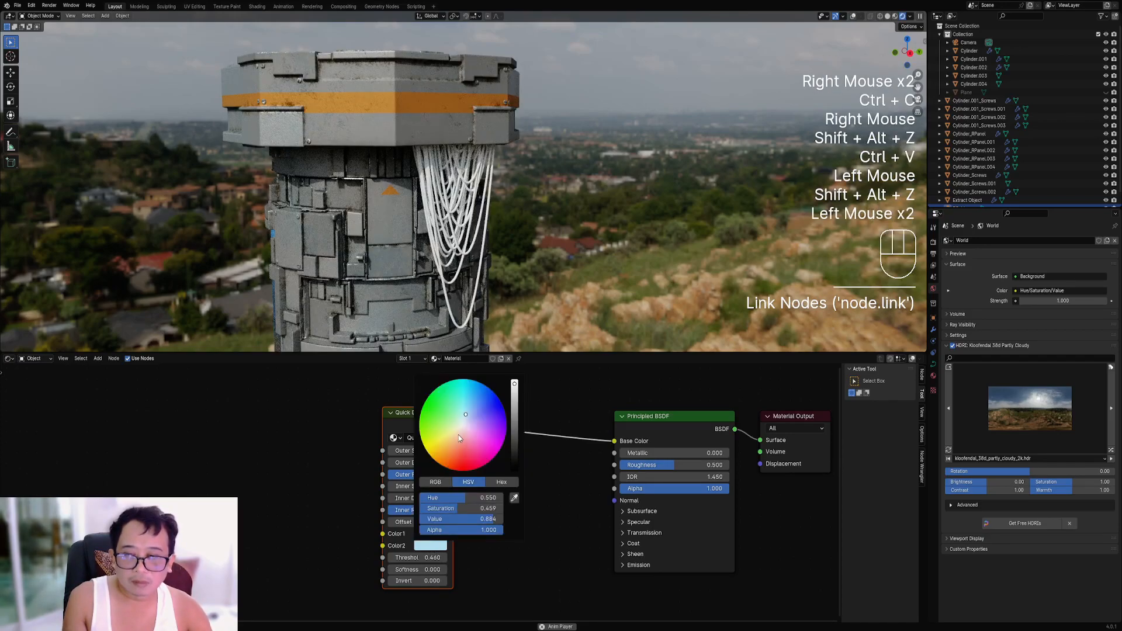
drag(458, 437, 448, 452)
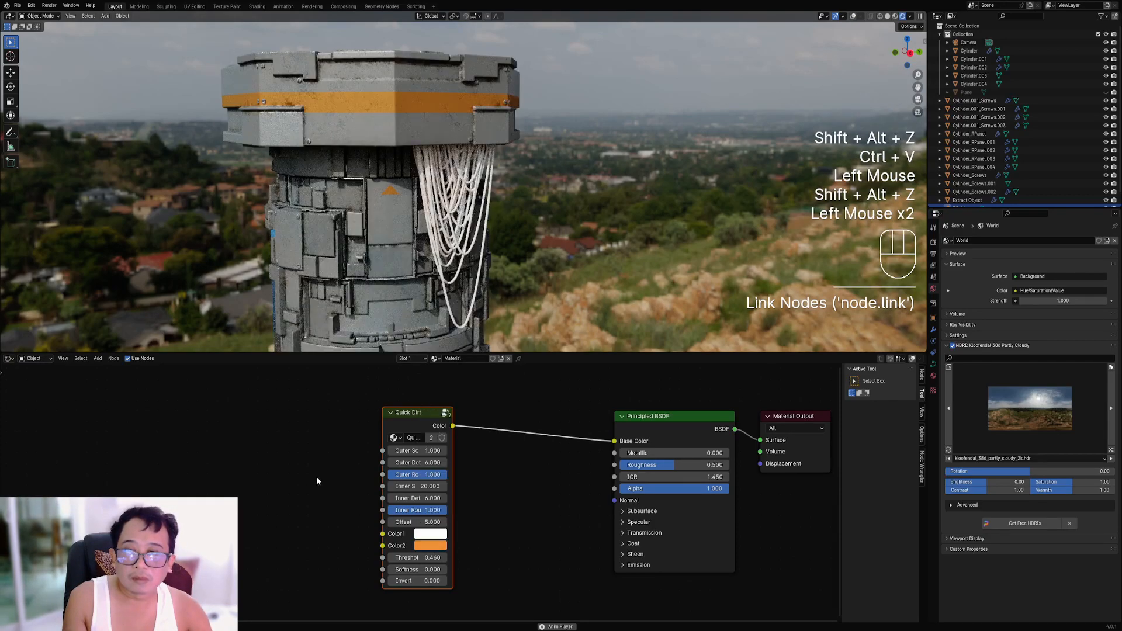
click(426, 534)
drag(515, 428, 514, 440)
scroll(560, 278, up, 2)
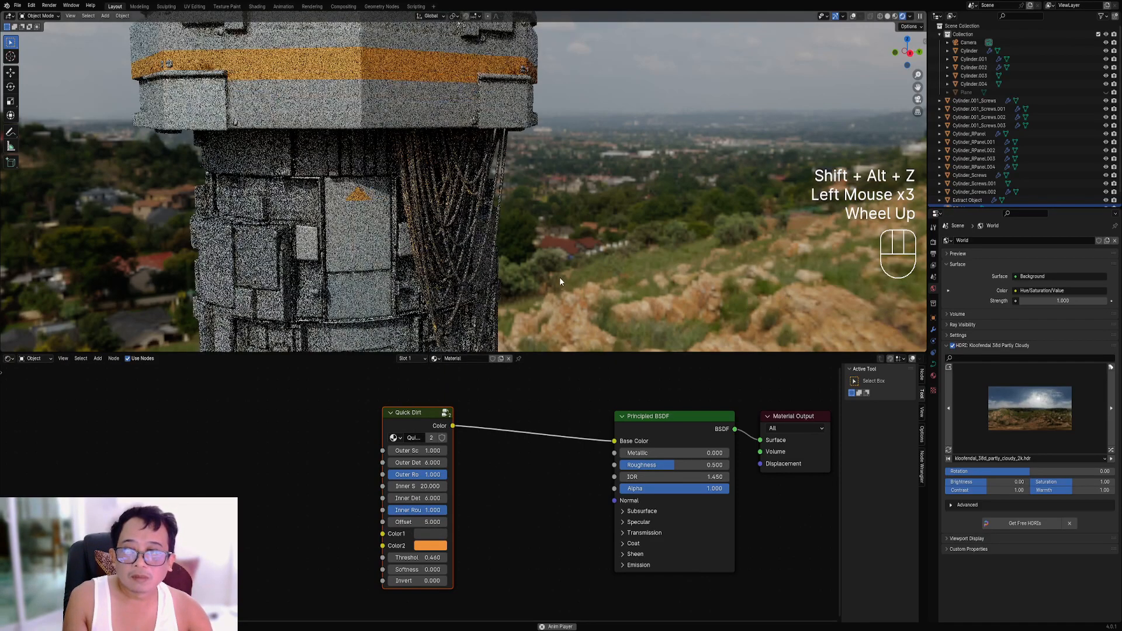
Tone Color2 of the cables' Quick Dirt down to brown with hue 0.085, saturation 0.604 and value 0.265.
click(438, 546)
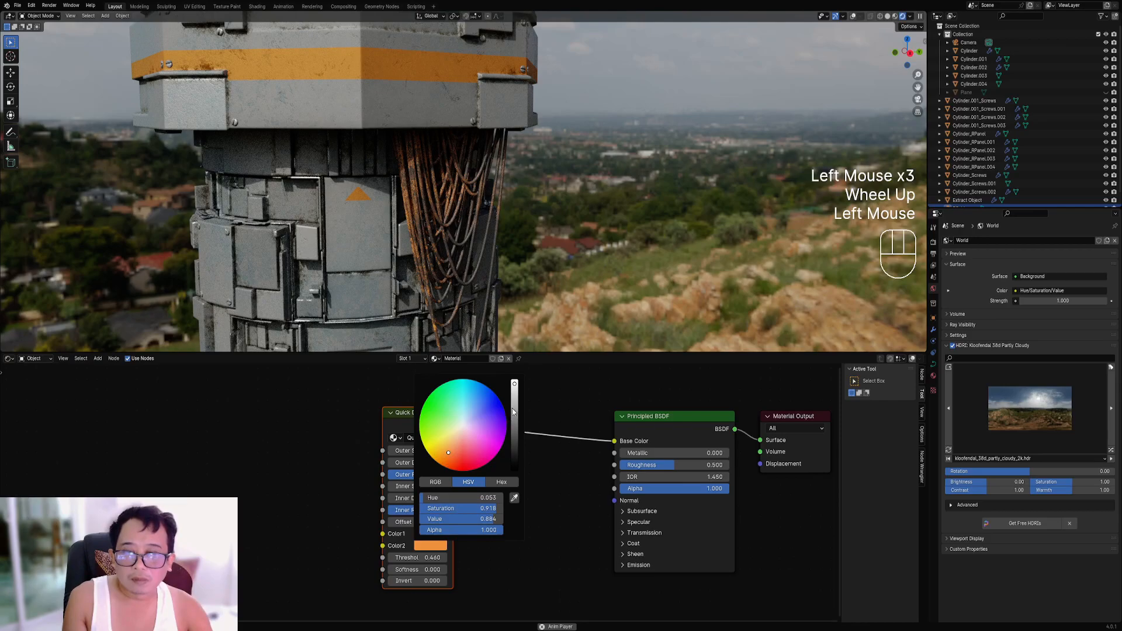
drag(514, 412, 514, 420)
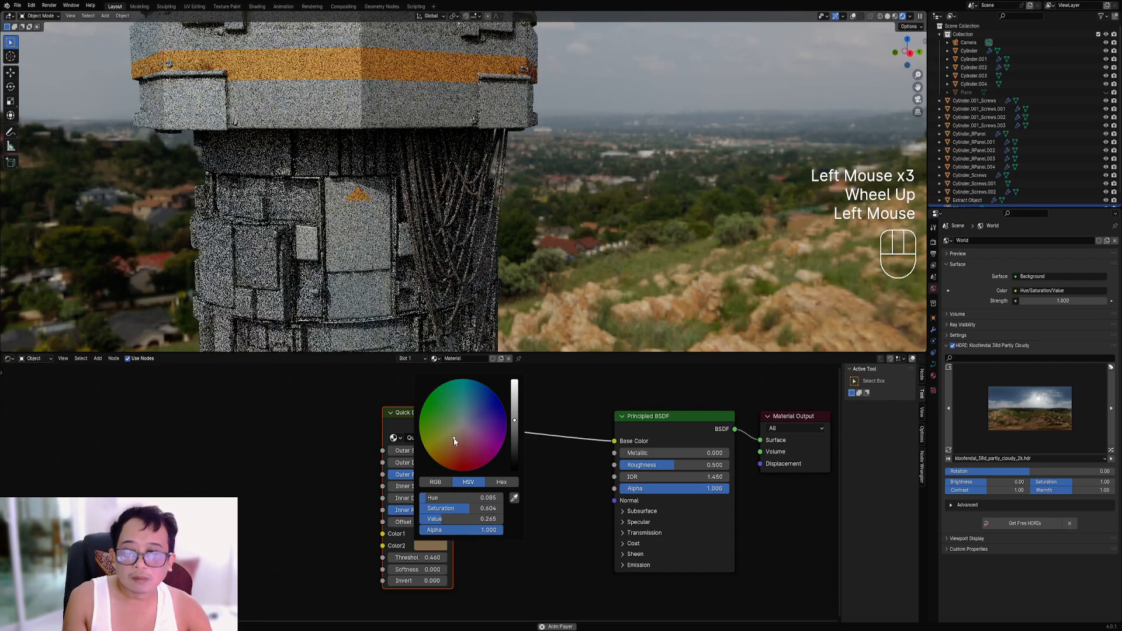
scroll(520, 252, down, 2)
mouse_move(519, 253)
middle_down()
mouse_move(544, 255)
mouse_move(620, 409)
mouse_move(641, 244)
mouse_move(644, 260)
mouse_move(536, 288)
mouse_move(735, 274)
middle_up()
key(ctrl+space)
scroll(619, 410, down, 1)
scroll(646, 264, down, 2)
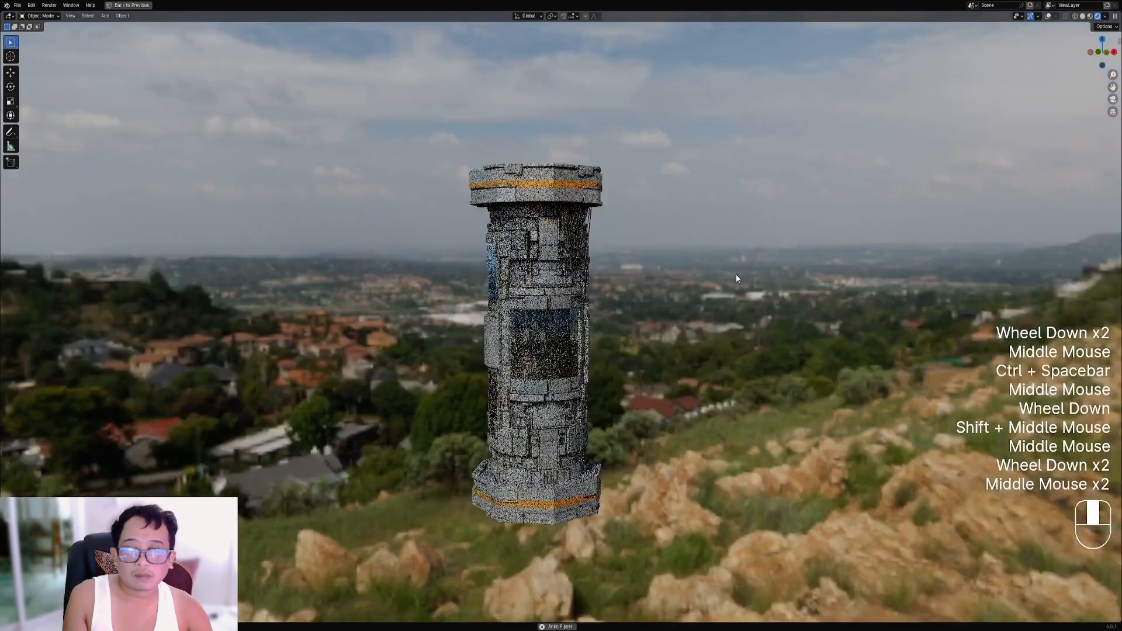
Extract two separate face patches from the underside of the upper cap with Extract Faces, with X-ray on.
scroll(736, 274, up, 1)
key(z)
scroll(612, 320, up, 1)
mouse_move(621, 228)
shift+middle_down()
mouse_move(613, 321)
mouse_move(649, 262)
mouse_move(605, 265)
shift+middle_up()
right_click(615, 319)
key(Tab)
key(shift+alt+z)
shift+scroll(622, 295, up, 1)
scroll(625, 290, up, 1)
key(Tab)
scroll(649, 261, up, 1)
scroll(604, 265, up, 1)
key(shift+ctrl+x)
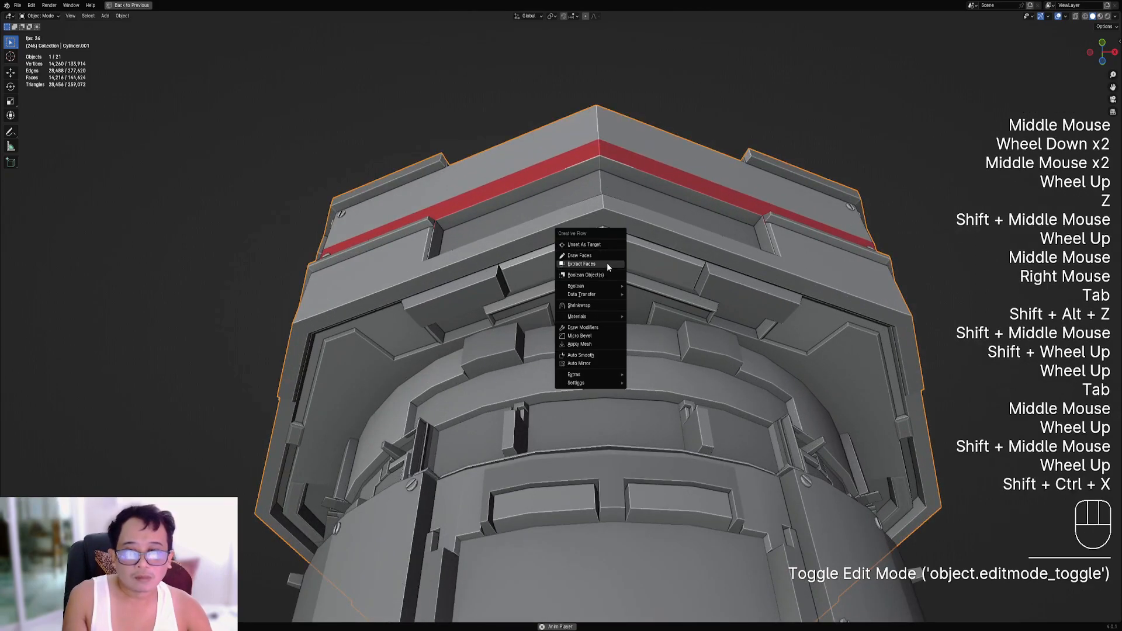
click(605, 264)
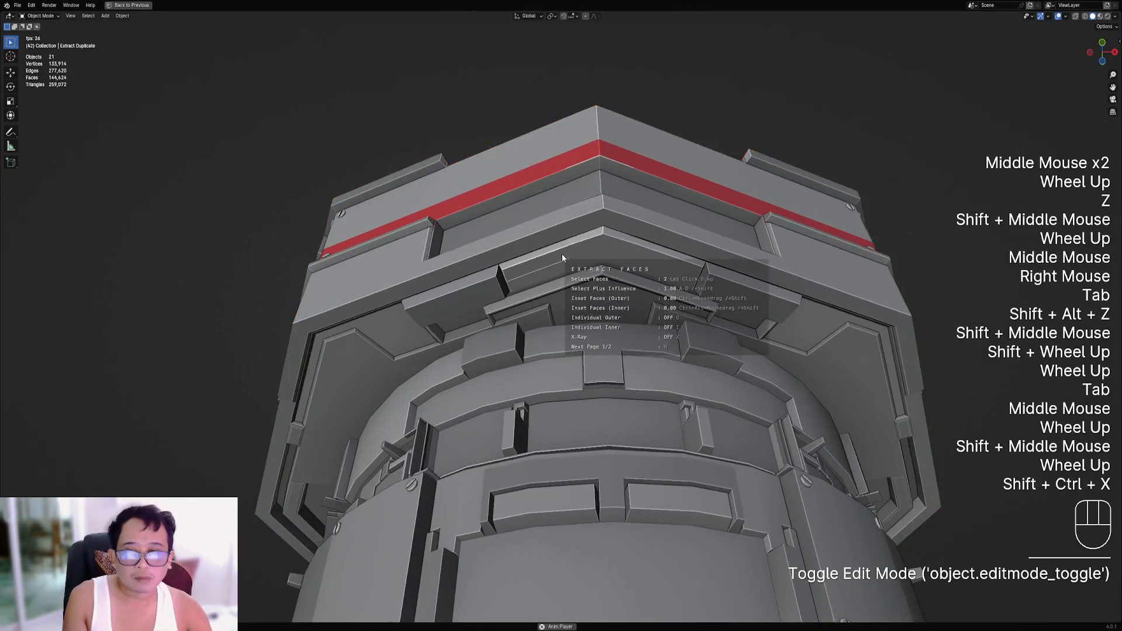
drag(571, 268, 532, 279)
key(x)
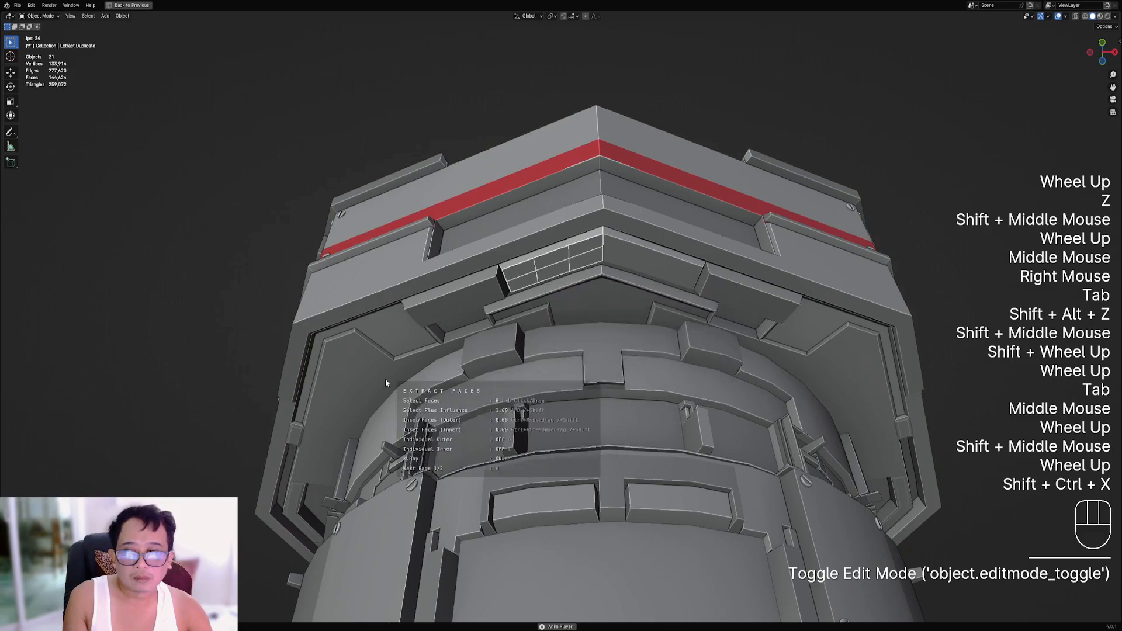
mouse_move(331, 349)
mouse_down()
mouse_move(314, 447)
mouse_move(345, 398)
mouse_move(359, 395)
mouse_up()
key(space)
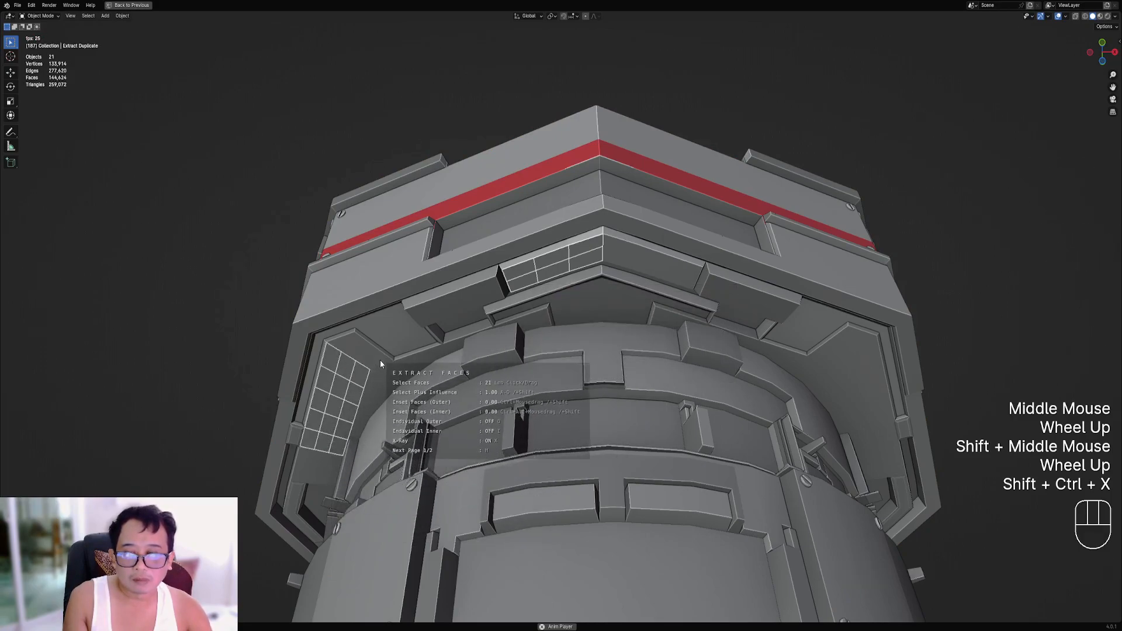
Generate Random Cables from all faces of the extracted patches using the previous cable settings.
scroll(603, 275, down, 2)
middle_drag(602, 276, 607, 287)
key(Tab)
key(a)
key(Tab)
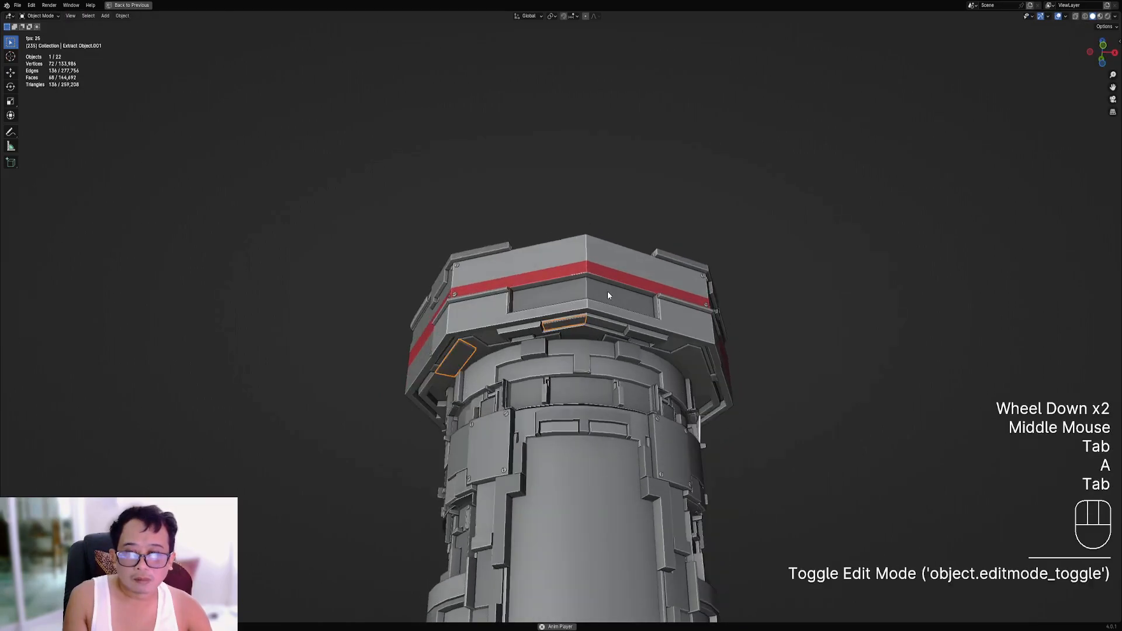
key(shift+q)
click(608, 290)
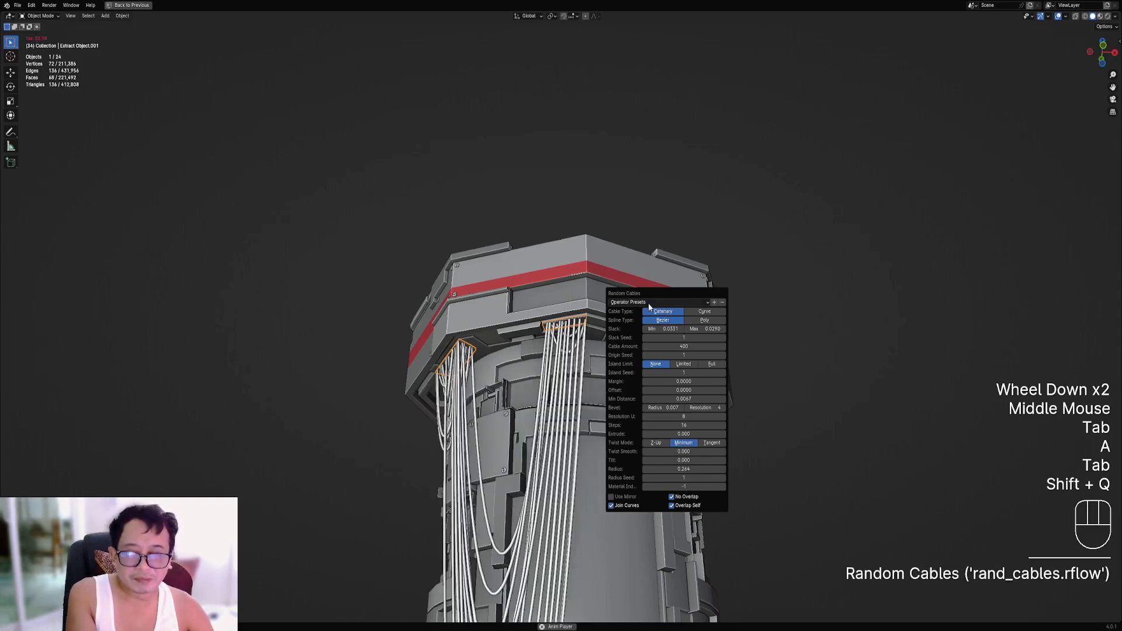
Delete the extracted face patches under the cap while keeping the new cables.
scroll(576, 350, down, 1)
middle_drag(576, 351, 599, 294)
scroll(599, 293, up, 3)
scroll(597, 234, up, 2)
shift+middle_drag(614, 236, 575, 229)
right_click(574, 185)
right_click(574, 186)
key(x)
scroll(574, 191, down, 2)
mouse_move(573, 192)
middle_down()
mouse_move(640, 283)
mouse_move(628, 292)
middle_up()
scroll(641, 282, down, 1)
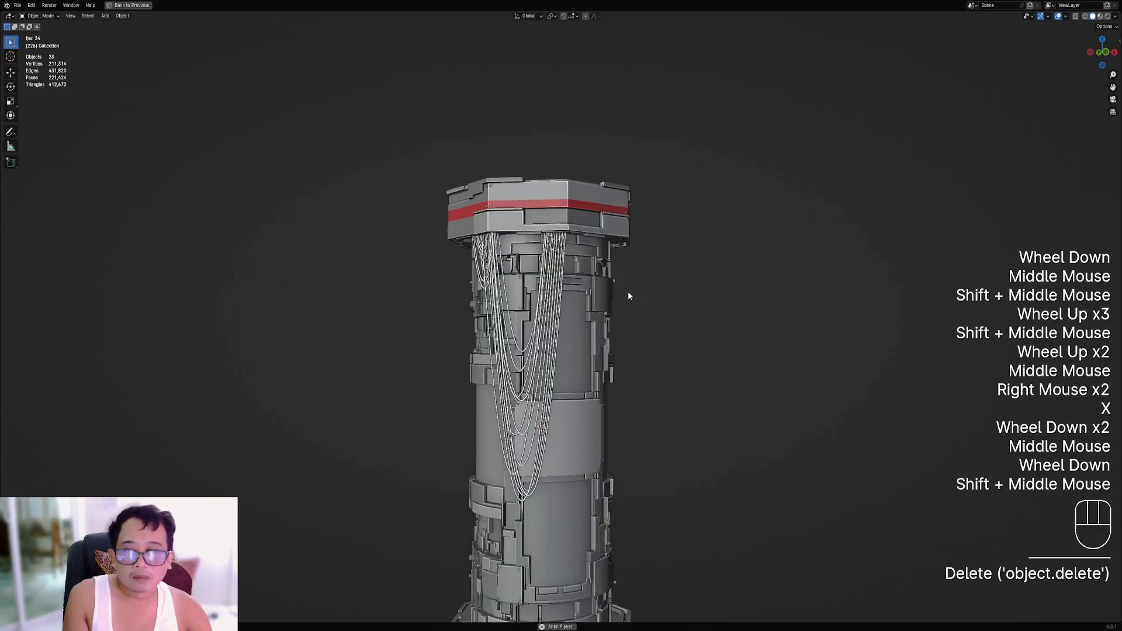
Switch to rendered shading and assign an existing material to the newly generated cables.
key(z)
middle_drag(688, 260, 550, 291)
scroll(548, 290, up, 1)
right_click(548, 291)
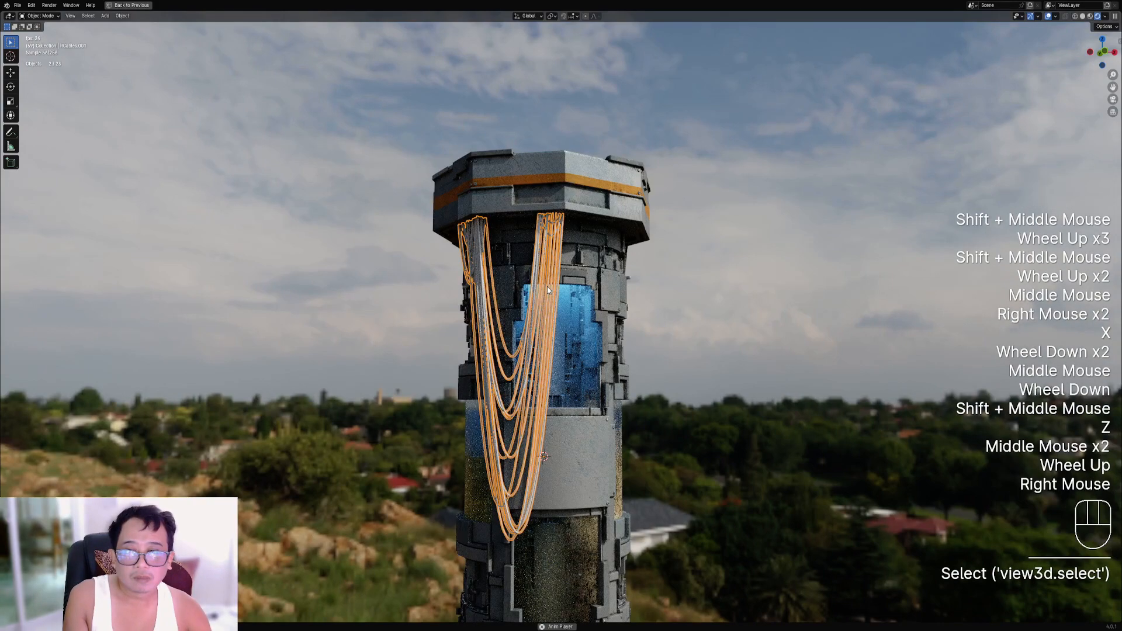
key(ctrl+shift+x)
mouse_move(602, 316)
mouse_move(609, 342)
click(653, 335)
click(670, 349)
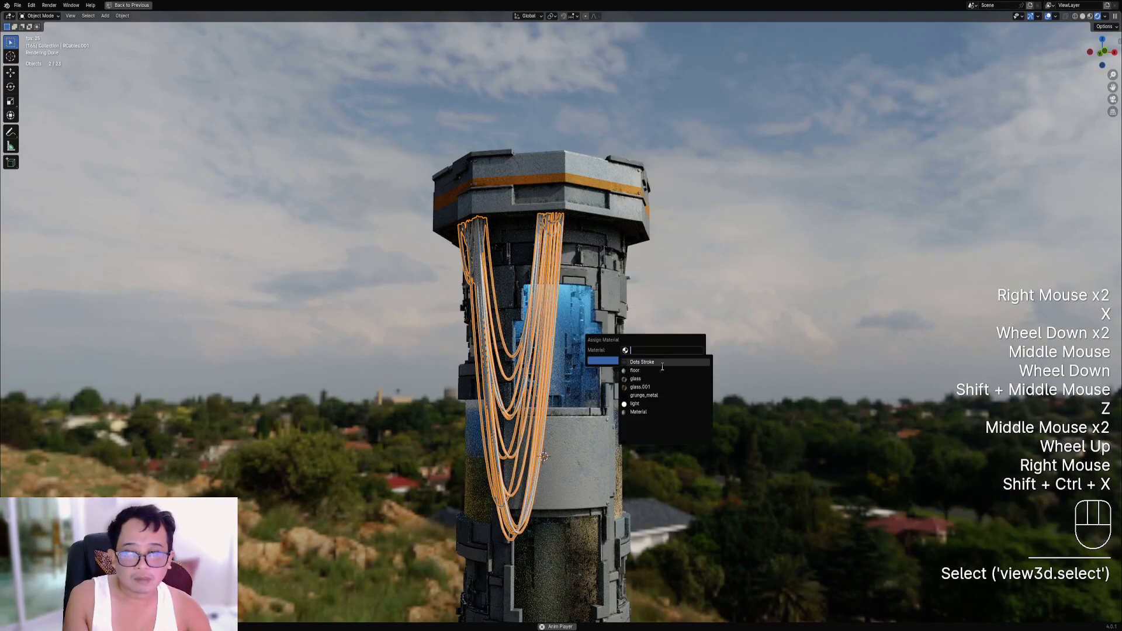
click(656, 370)
click(654, 360)
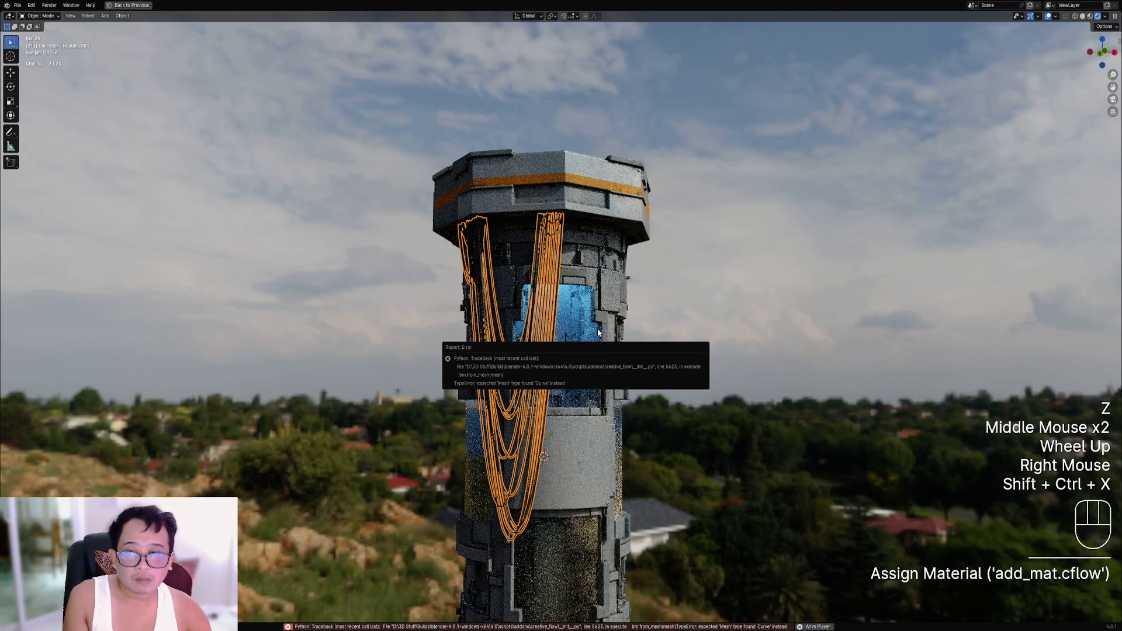
Deselect everything and examine the rendered canister and its hanging cables from several sides.
mouse_move(672, 289)
middle_down()
mouse_move(554, 296)
mouse_move(579, 328)
mouse_move(651, 319)
mouse_move(627, 341)
mouse_move(658, 334)
mouse_move(602, 288)
mouse_move(597, 301)
mouse_move(633, 298)
mouse_move(607, 279)
mouse_move(626, 279)
mouse_move(617, 294)
mouse_move(694, 276)
mouse_move(645, 294)
mouse_move(663, 297)
middle_up()
scroll(607, 300, up, 2)
key(alt+a)
scroll(579, 327, down, 2)
scroll(629, 293, up, 2)
scroll(618, 293, down, 2)
scroll(675, 292, down, 1)
shift+scroll(663, 297, up, 1)
scroll(657, 306, up, 1)
Return to solid shading, check the cables under the cap and save the file.
key(z)
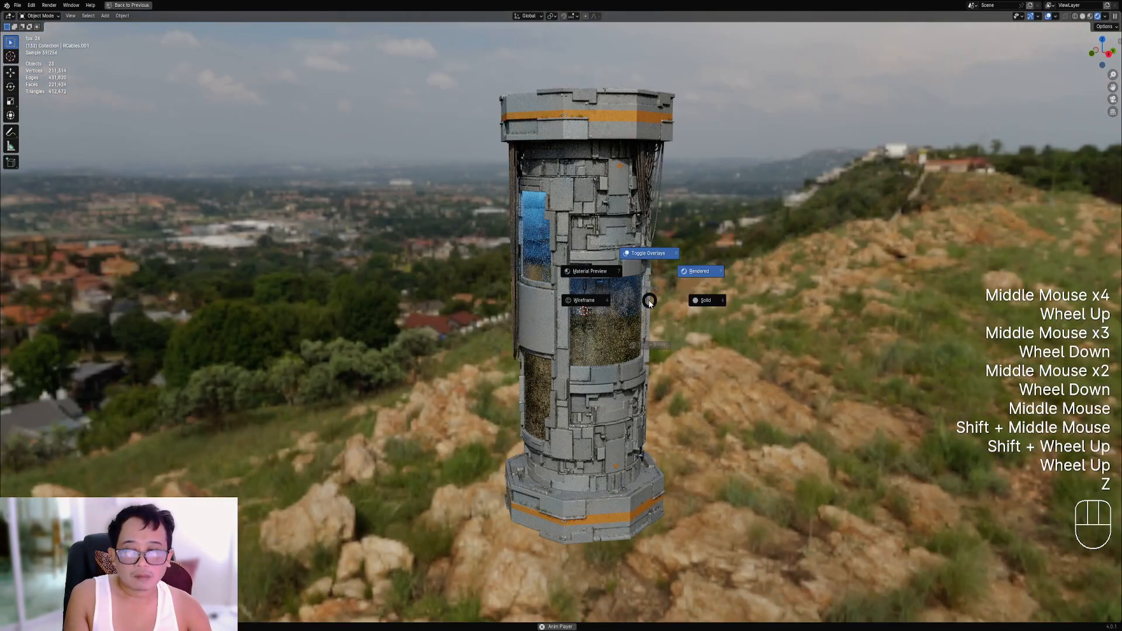
click(721, 303)
mouse_move(668, 309)
middle_down()
mouse_move(654, 262)
mouse_move(643, 364)
middle_up()
scroll(644, 367, up, 2)
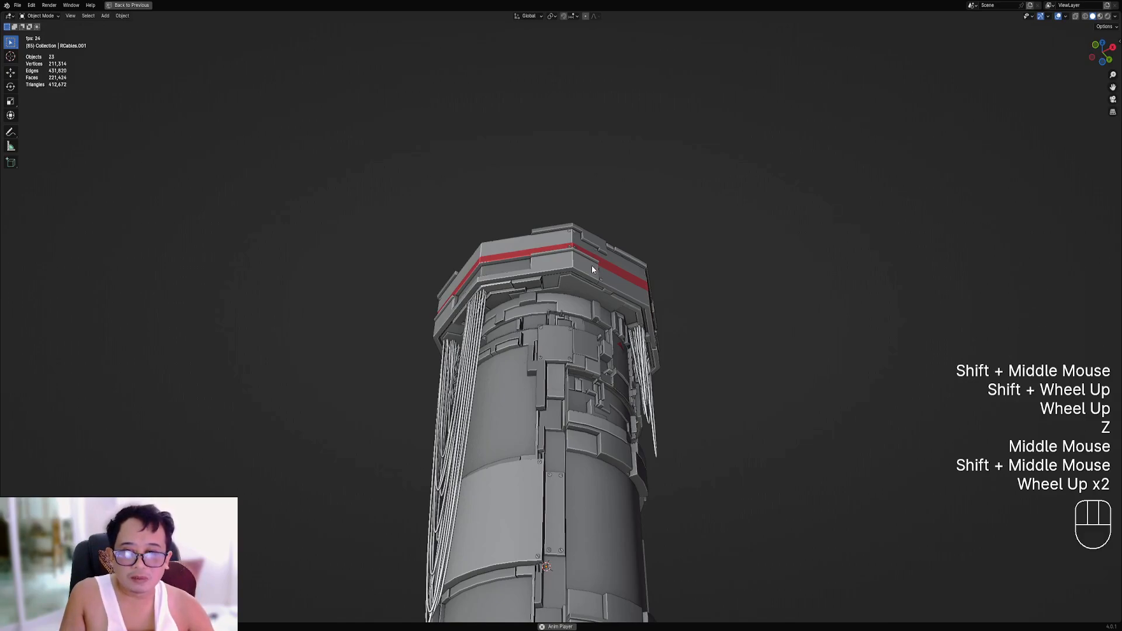
scroll(695, 309, down, 2)
middle_drag(695, 310, 600, 356)
key(ctrl+s)
Add a cylinder with 8 vertices, 1 m radius and 2 m depth at the canister's center.
shift+middle_drag(687, 367, 598, 327)
scroll(597, 327, up, 2)
key(shift+a)
mouse_move(597, 330)
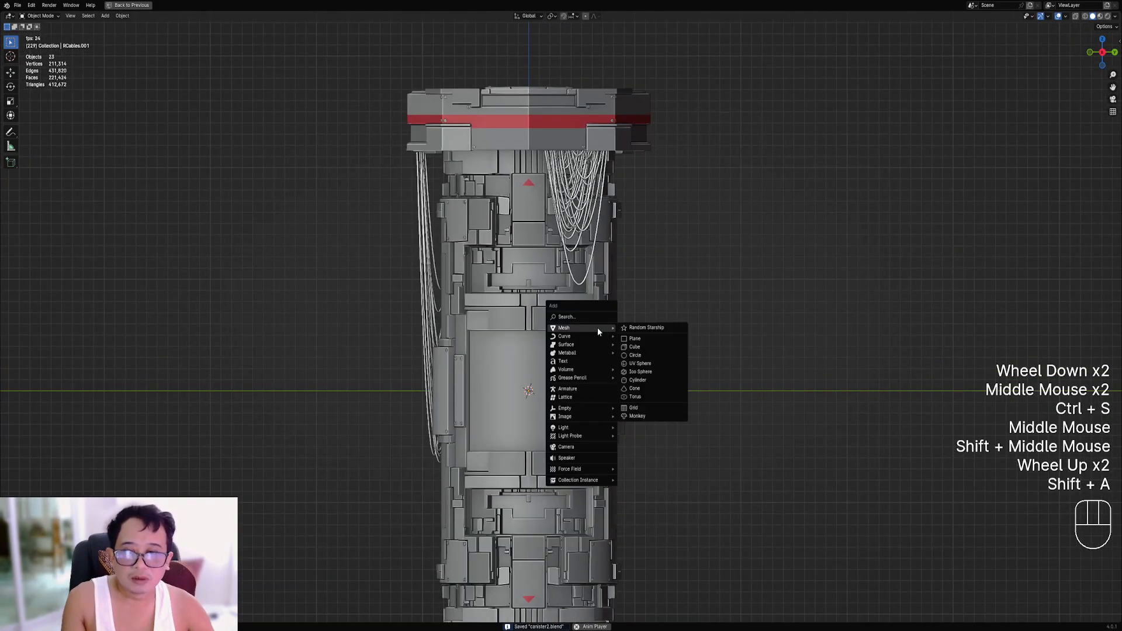
click(640, 380)
middle_drag(626, 342, 657, 382)
key(F9)
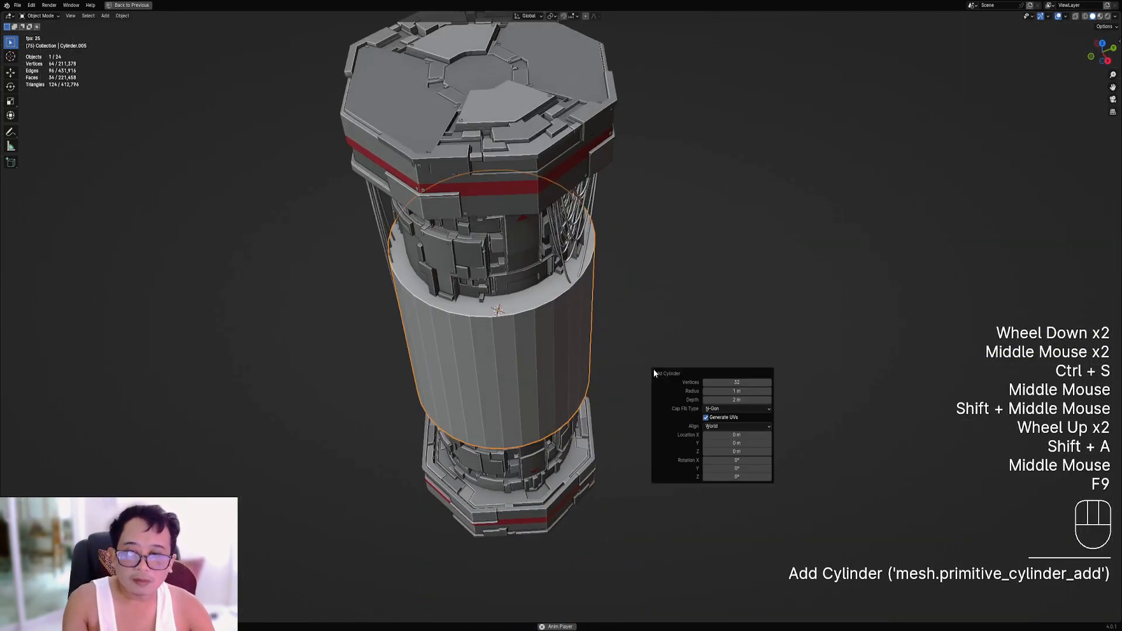
click(725, 382)
text(8)
key(Return)
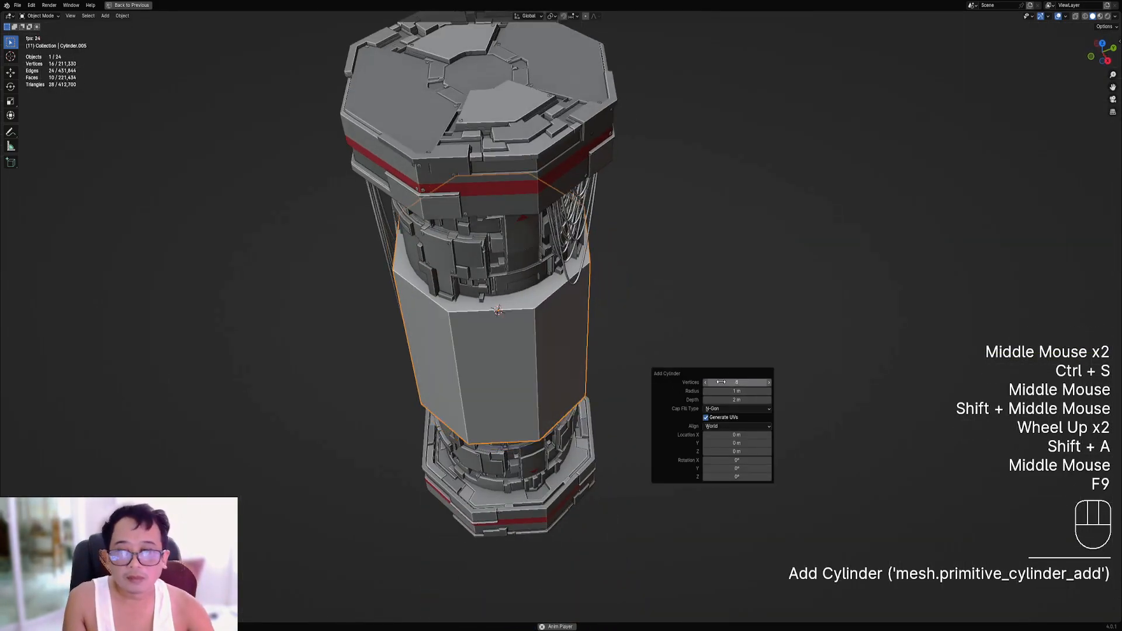
Delete the new cylinder's side faces and bottom cap so that only its top octagonal face remains.
scroll(296, 291, down, 2)
key(Tab)
middle_drag(518, 353, 584, 381)
key(alt+a)
key(3)
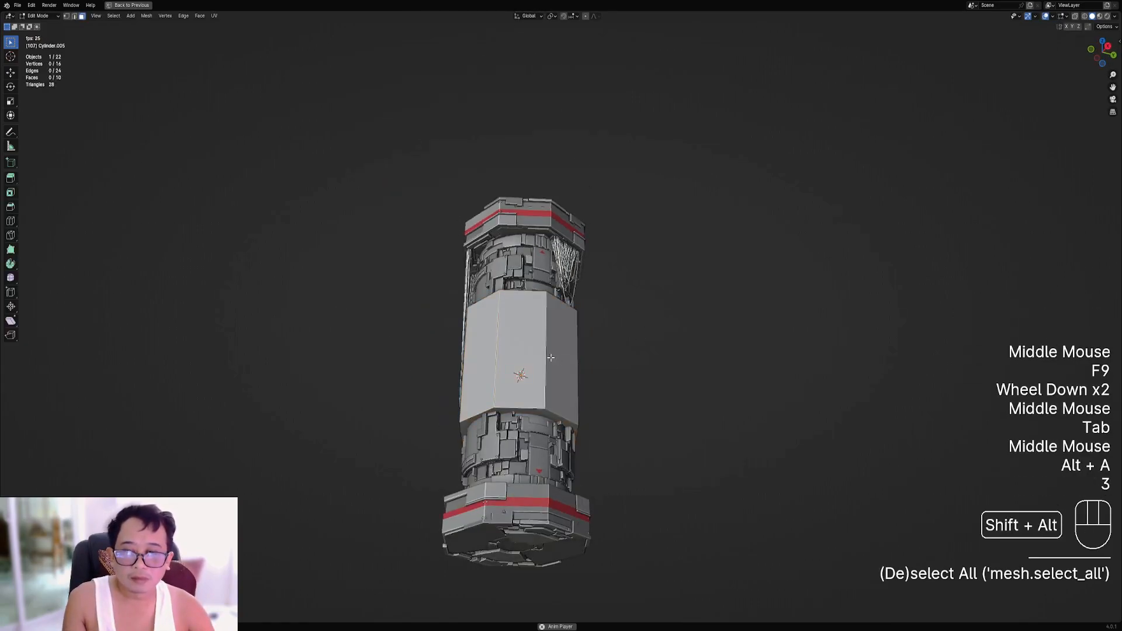
alt+shift+right_click(551, 357)
shift+right_click(545, 417)
key(x)
click(542, 436)
Scale the remaining octagonal face and move it up along Z so that it fits against the underside of the cap.
key(a)
scroll(579, 405, up, 1)
shift+middle_drag(570, 325, 611, 378)
scroll(578, 406, up, 1)
key(s)
key(g)
key(z)
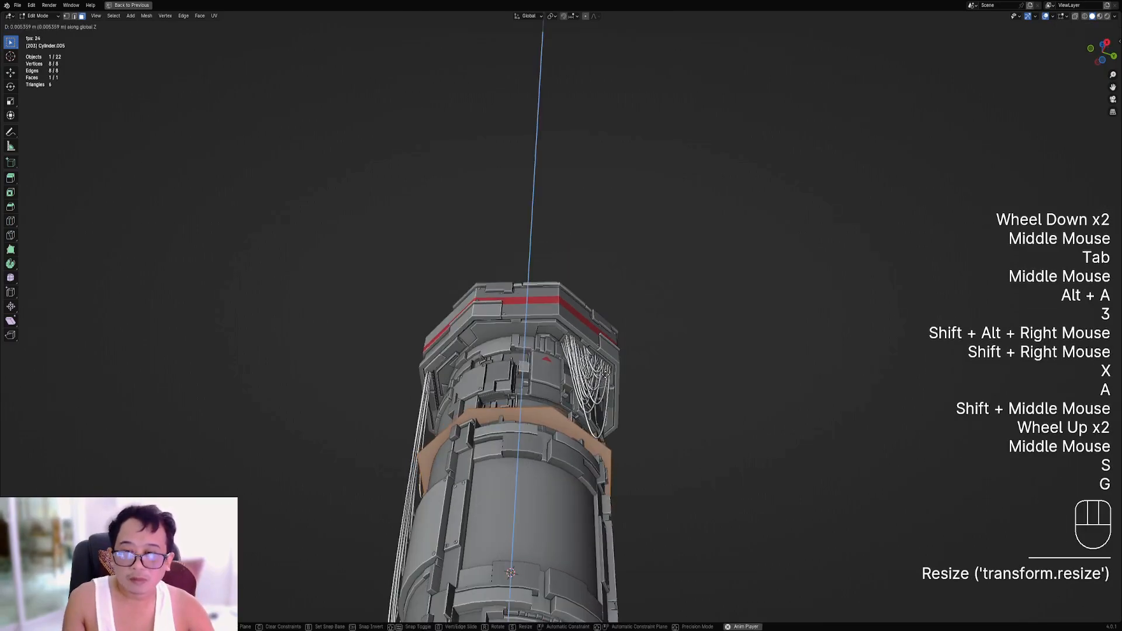
click(607, 289)
key(s)
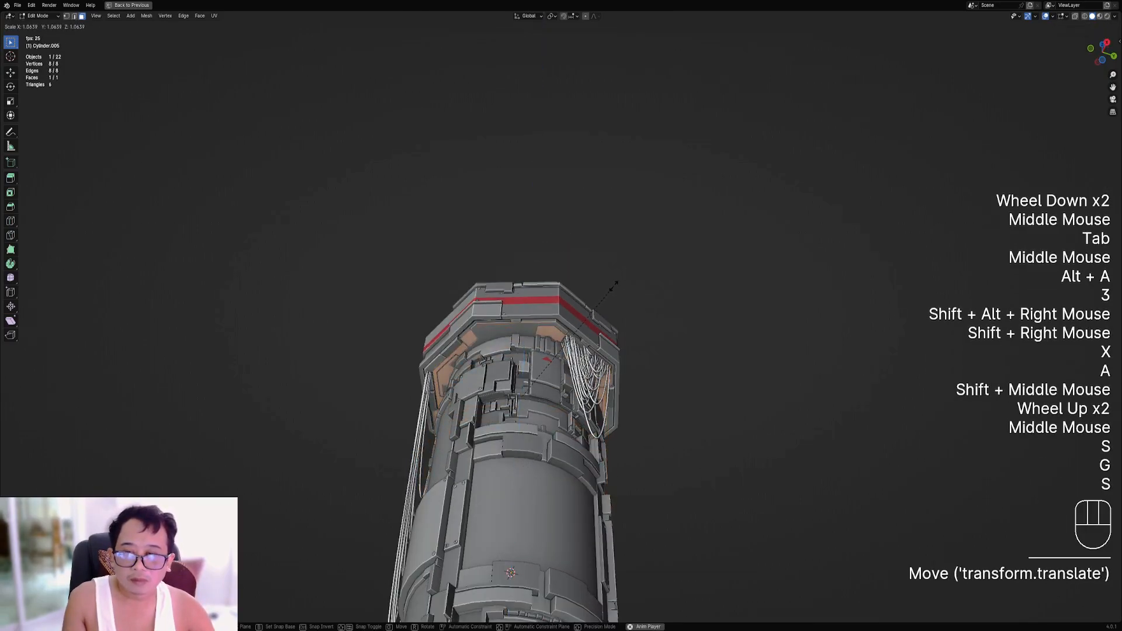
click(622, 281)
Inset the octagonal face by about 0.24 m with boundary enabled and delete the inner face, leaving a flat ring.
shift+middle_drag(622, 280, 619, 316)
scroll(619, 316, up, 2)
scroll(661, 316, up, 1)
key(i)
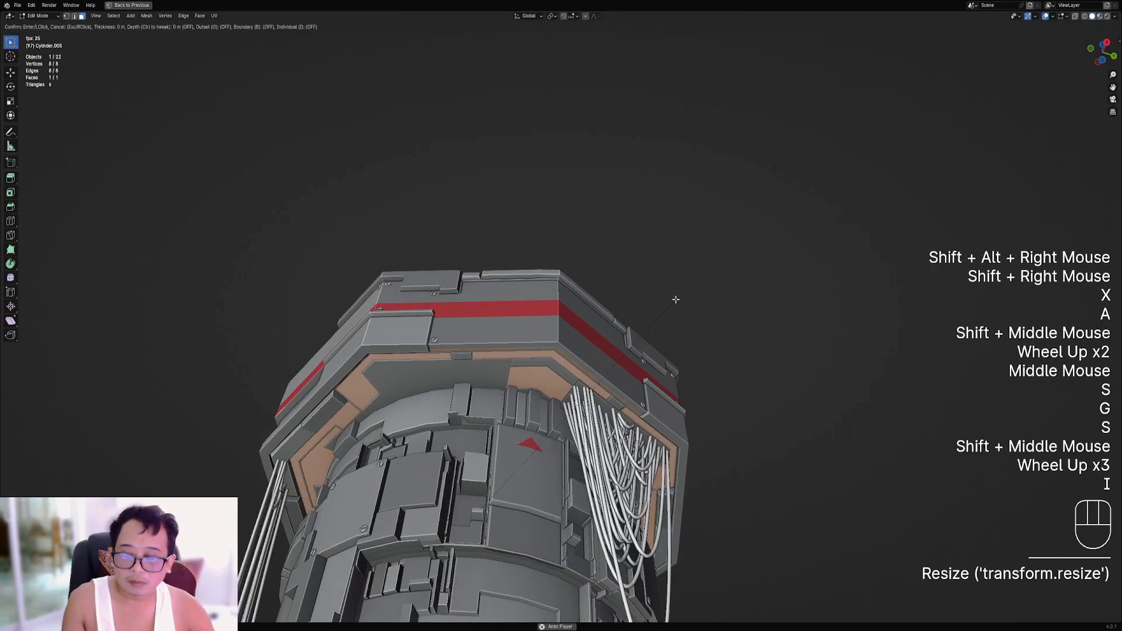
key(b)
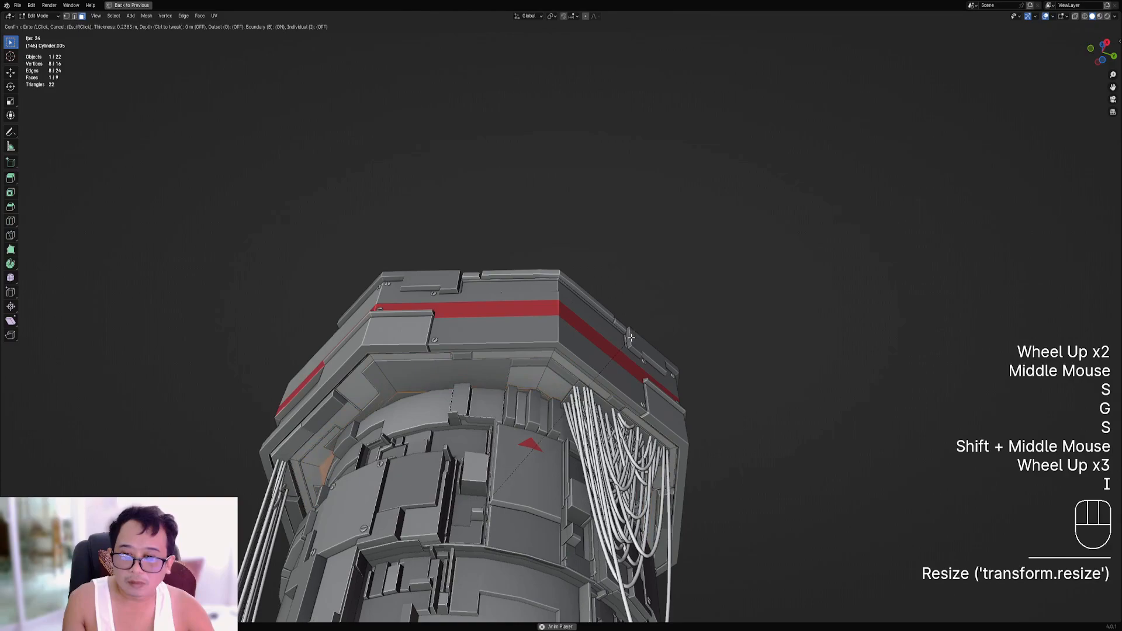
click(629, 339)
key(x)
click(627, 341)
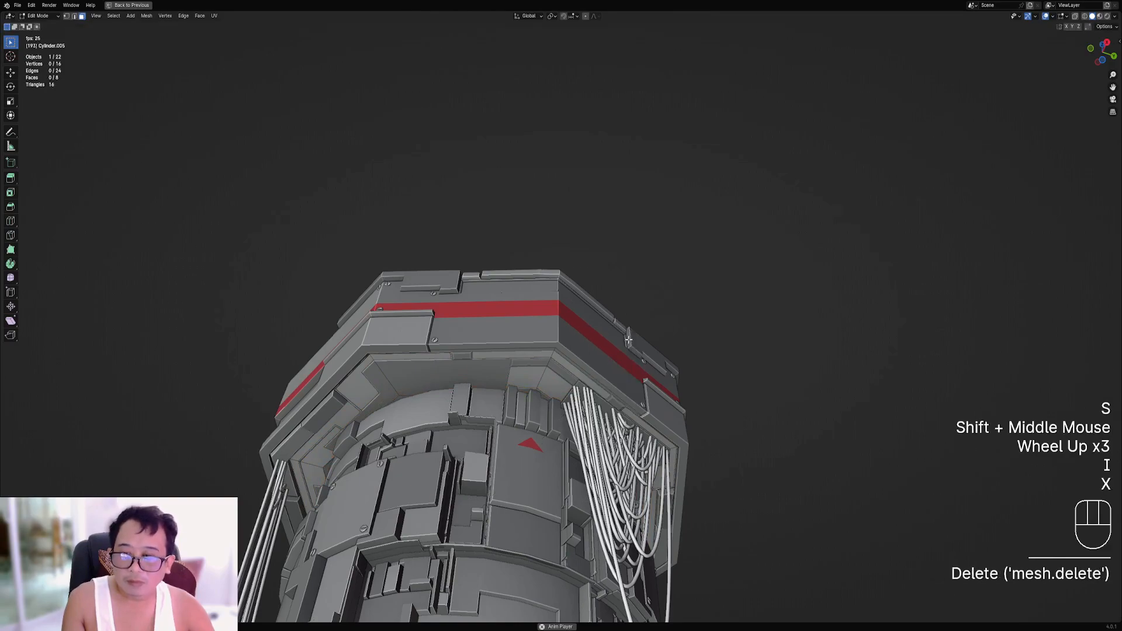
Thicken the whole flat ring under the cap, leave mesh editing and save the file.
key(a)
key(w)
key(alt+a)
scroll(629, 304, down, 2)
key(Tab)
middle_drag(626, 296, 659, 278)
key(ctrl+s)
Examine the ring beneath the cap with the viewport overlays hidden and shown.
key(shift+alt+z)
key(Tab)
key(a)
scroll(596, 305, up, 2)
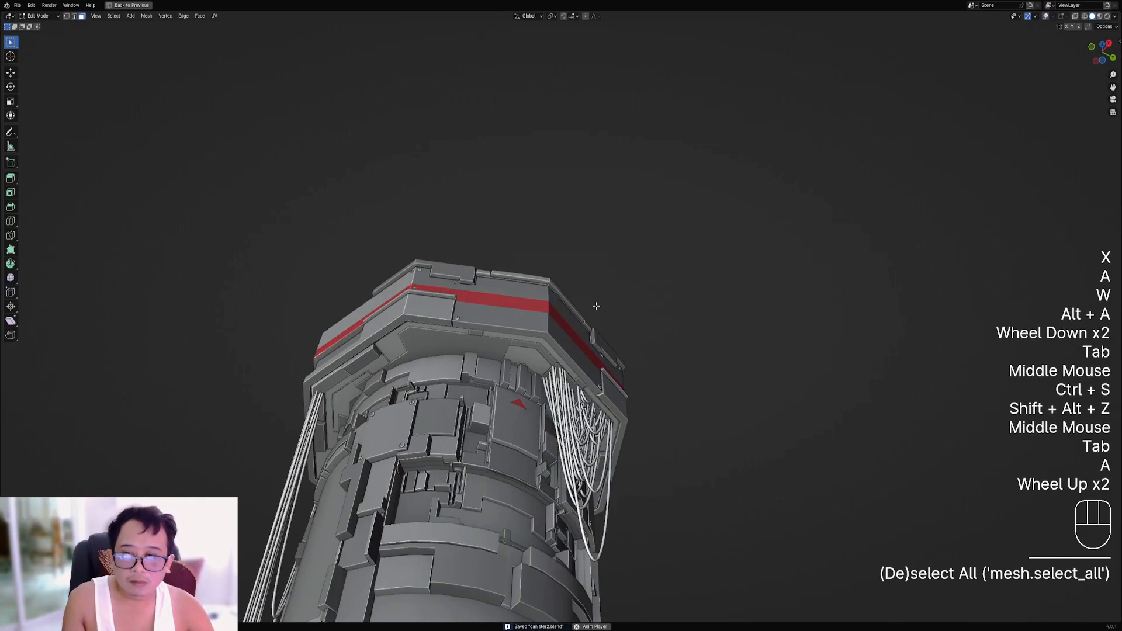
key(Tab)
key(Tab)
key(shift+alt+z)
key(Tab)
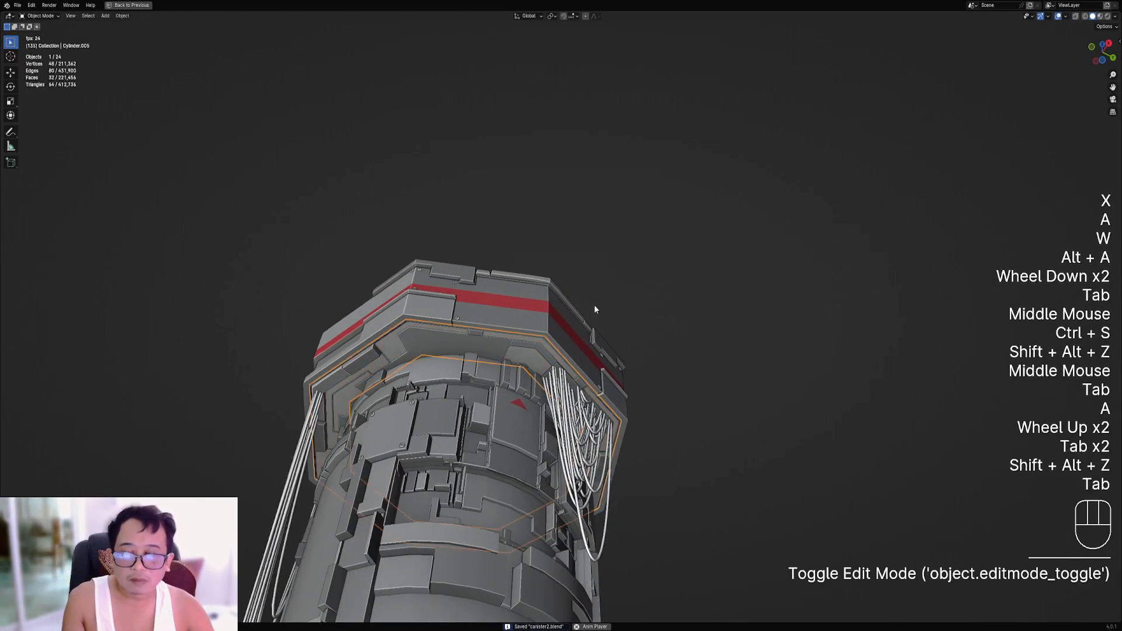
scroll(595, 309, down, 1)
key(shift+alt+z)
shift+middle_drag(606, 331, 659, 277)
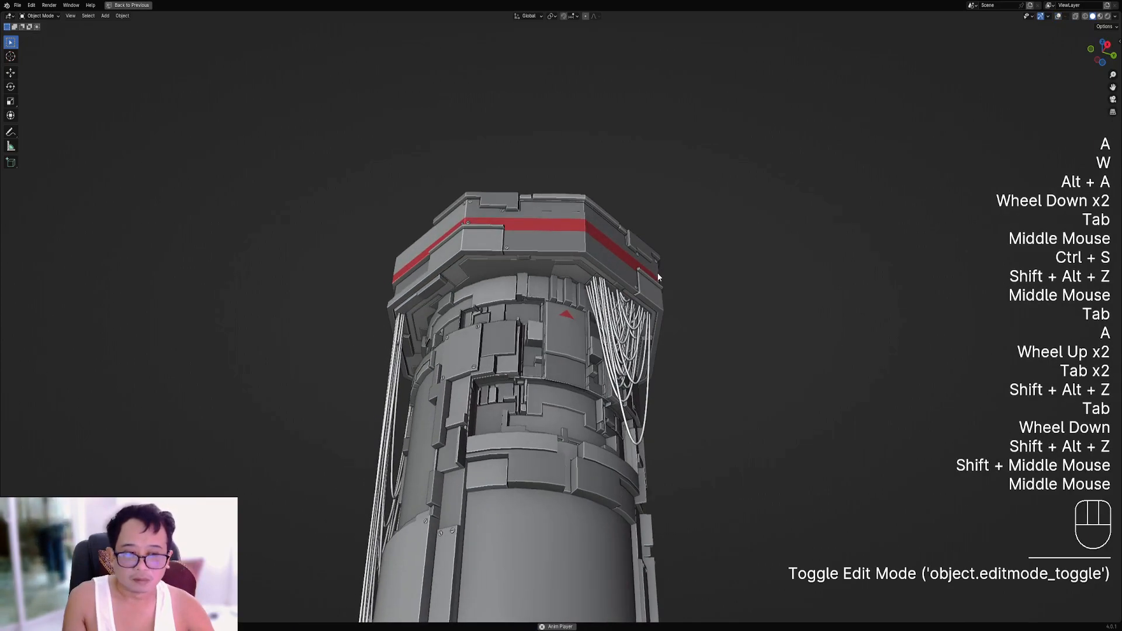
key(Tab)
key(Tab)
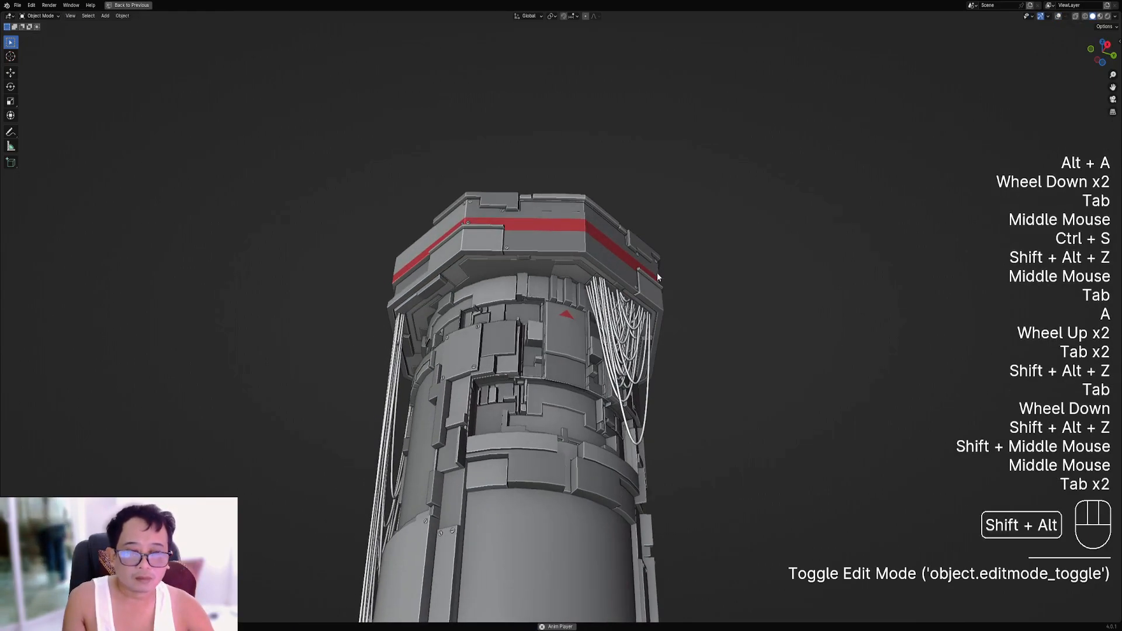
key(shift+alt+z)
key(Tab)
key(Tab)
key(Tab)
key(Tab)
key(Tab)
key(Tab)
key(Tab)
key(Tab)
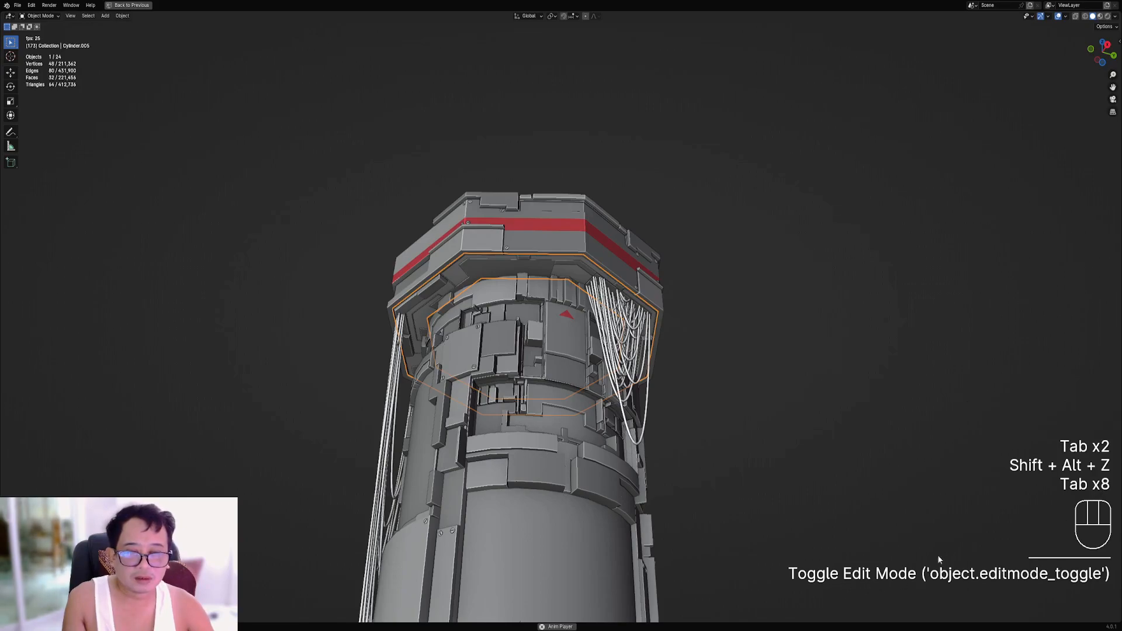
Examine the selected ring beneath the octagonal cap from several angles, comparing its faces in Edit Mode and Object Mode.
middle_drag(654, 253, 605, 256)
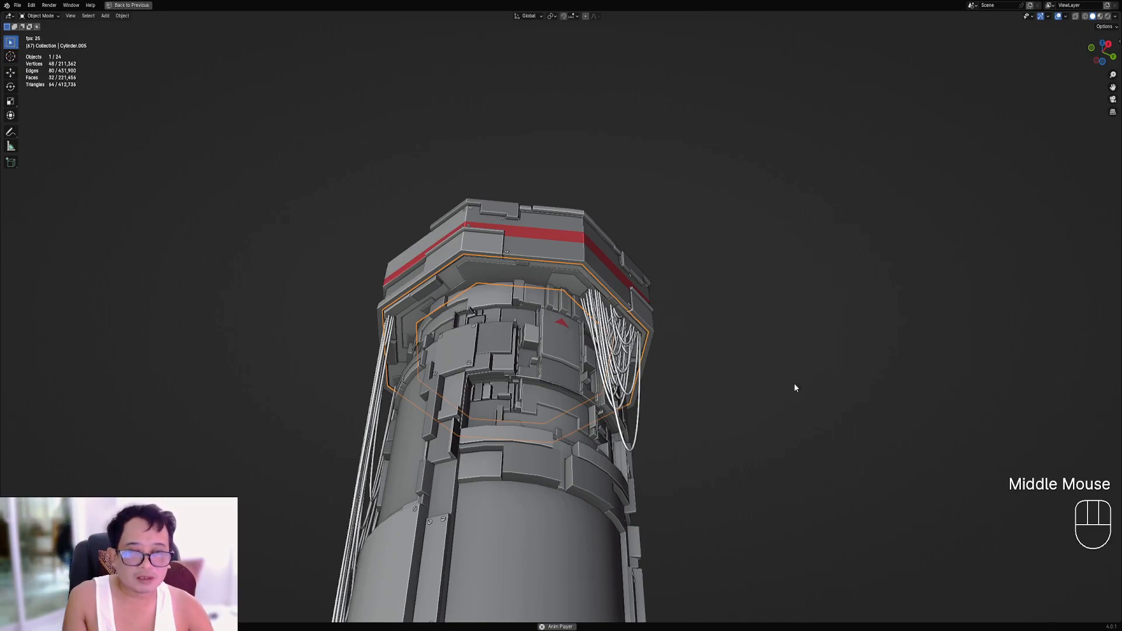
key(Tab)
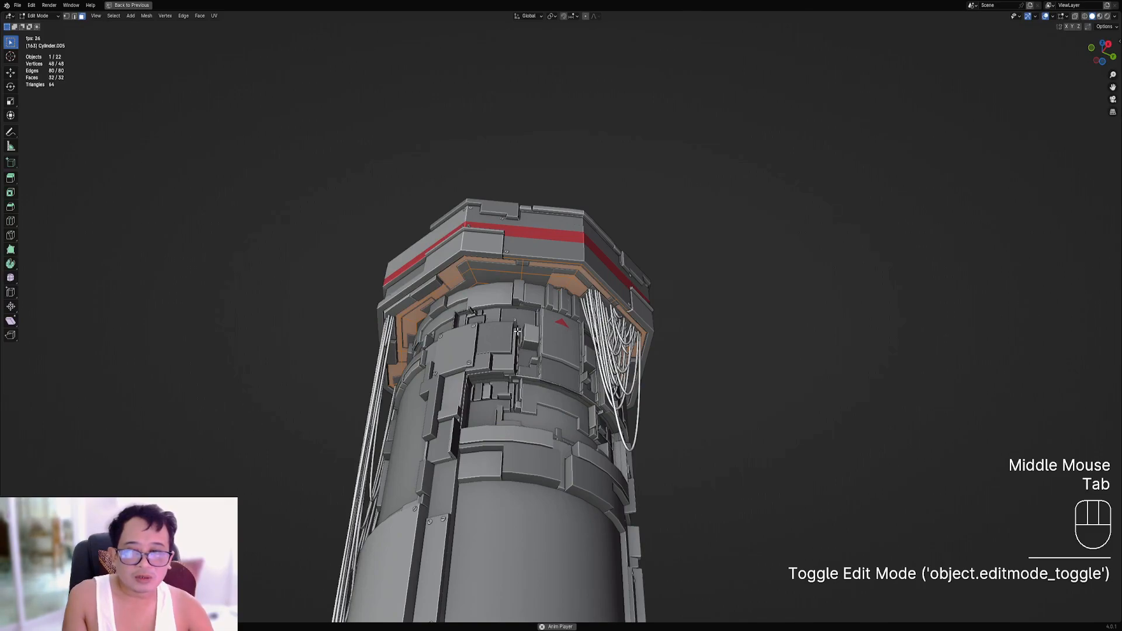
key(Tab)
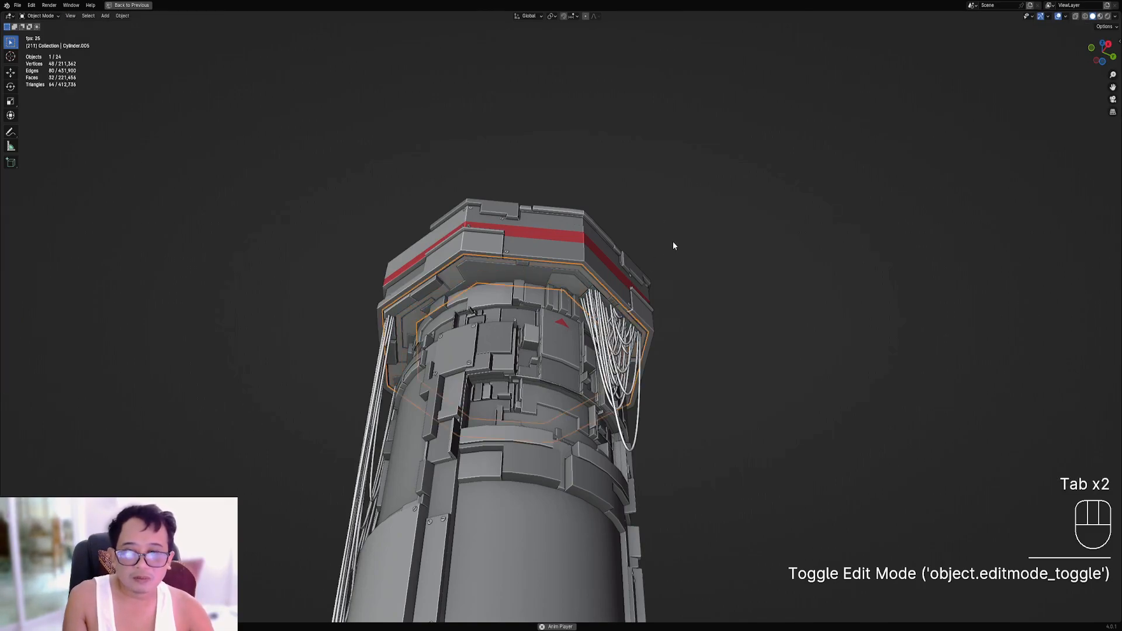
shift+middle_drag(632, 256, 672, 276)
scroll(683, 289, up, 2)
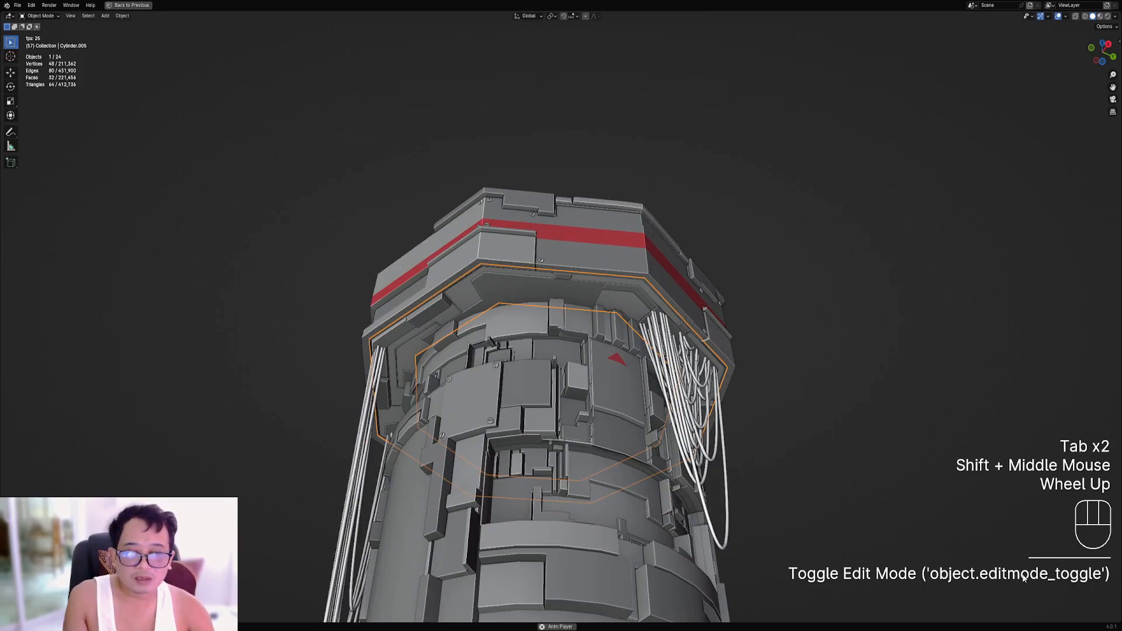
key(Tab)
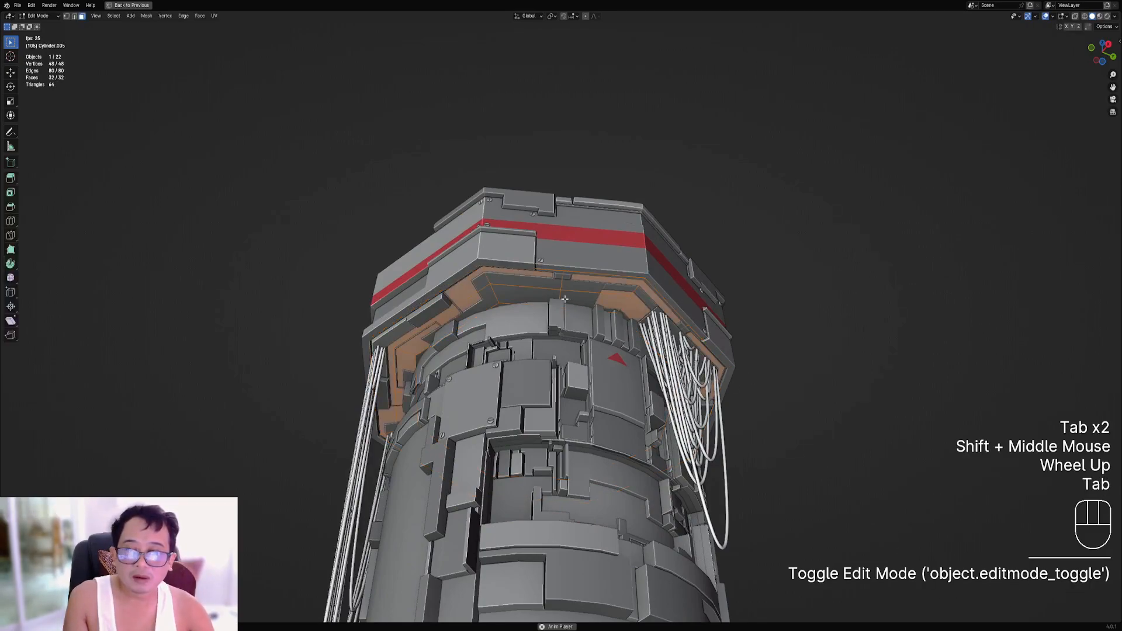
key(Tab)
middle_drag(560, 296, 574, 294)
key(Tab)
key(Tab)
key(Tab)
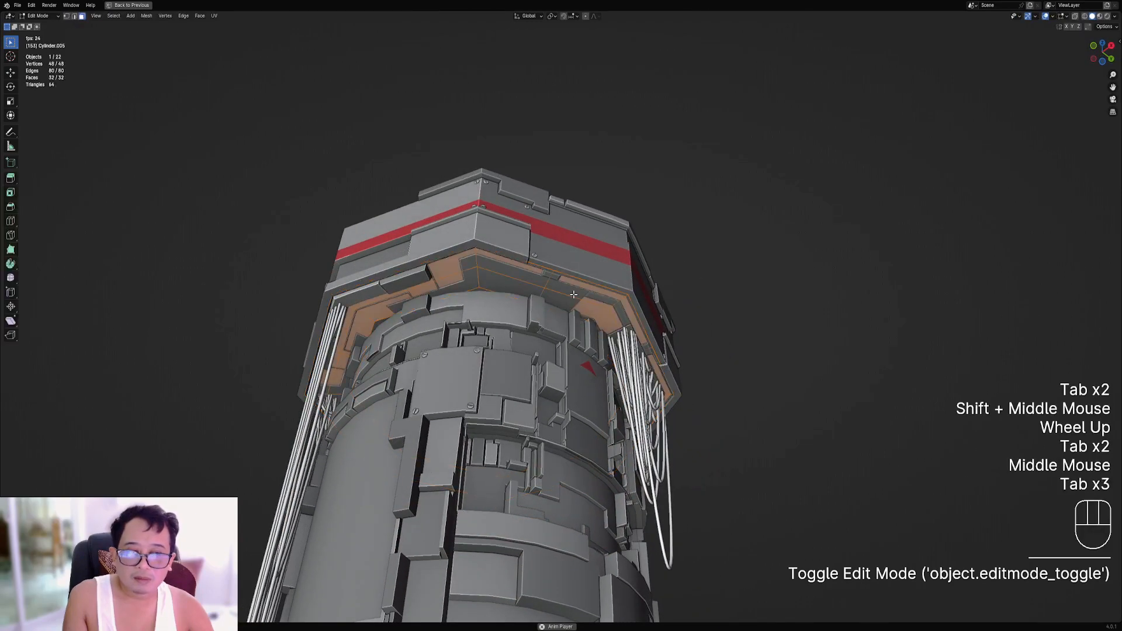
key(Tab)
scroll(574, 286, up, 2)
scroll(574, 286, down, 2)
key(g)
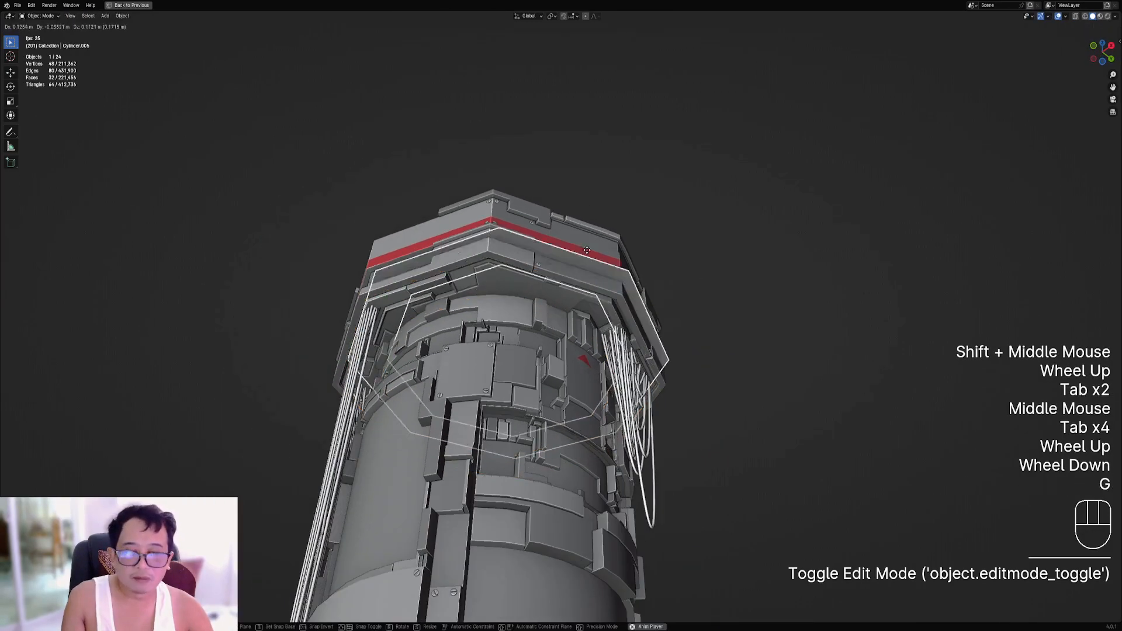
key(ctrl+z)
key(Tab)
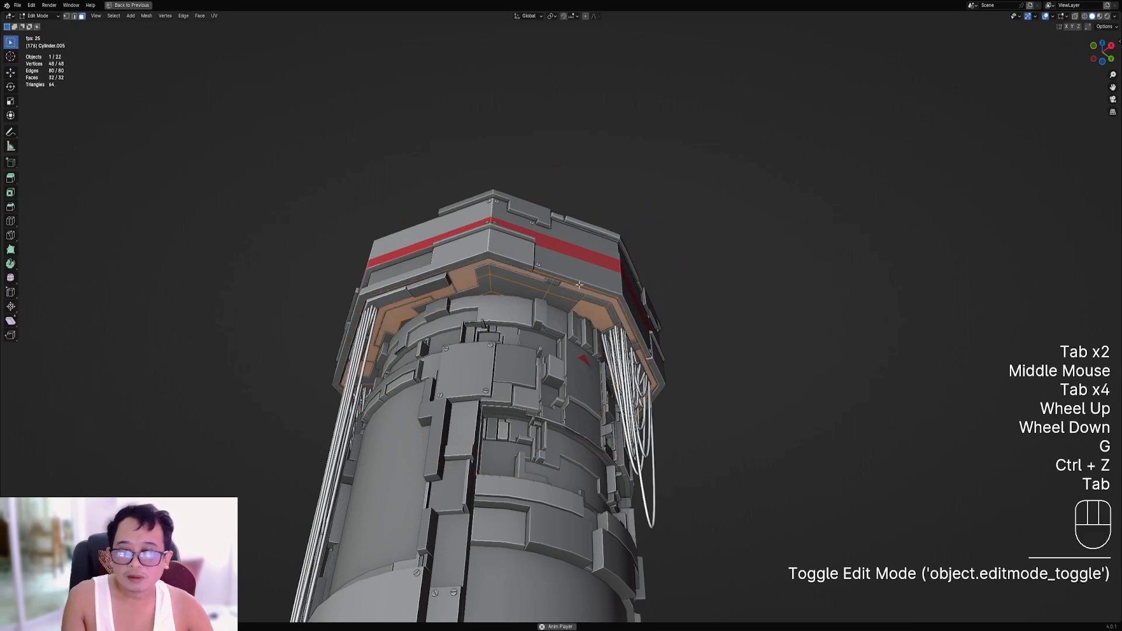
key(Tab)
Try Random Tubes on the ring beneath the cap with 3 subdivision cuts, then undo it.
scroll(669, 264, down, 2)
key(shift+q)
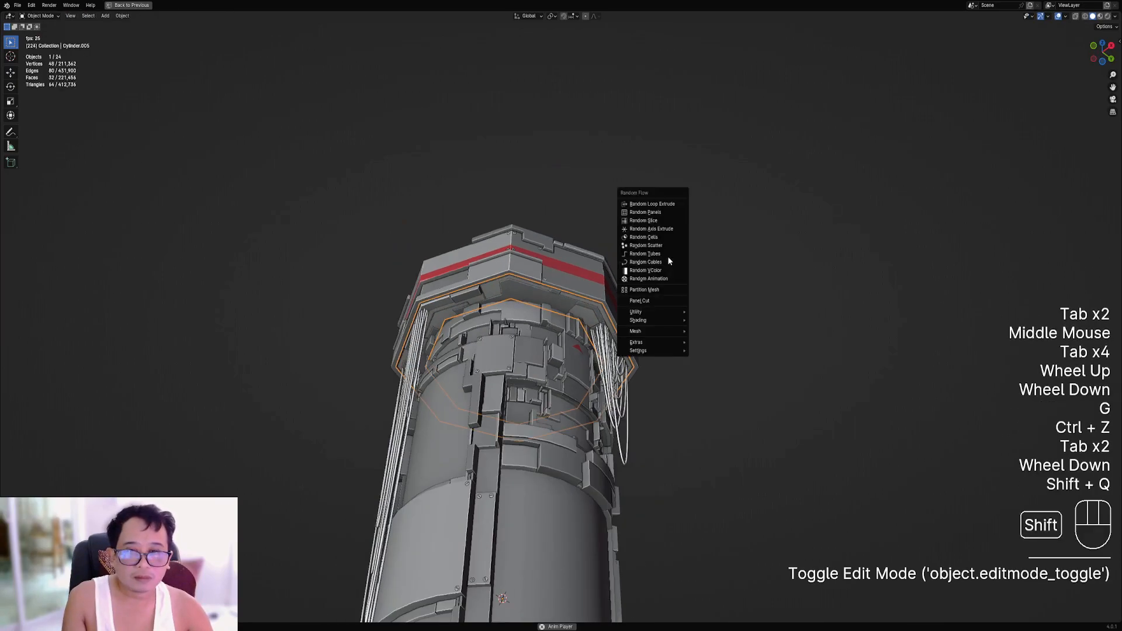
click(668, 254)
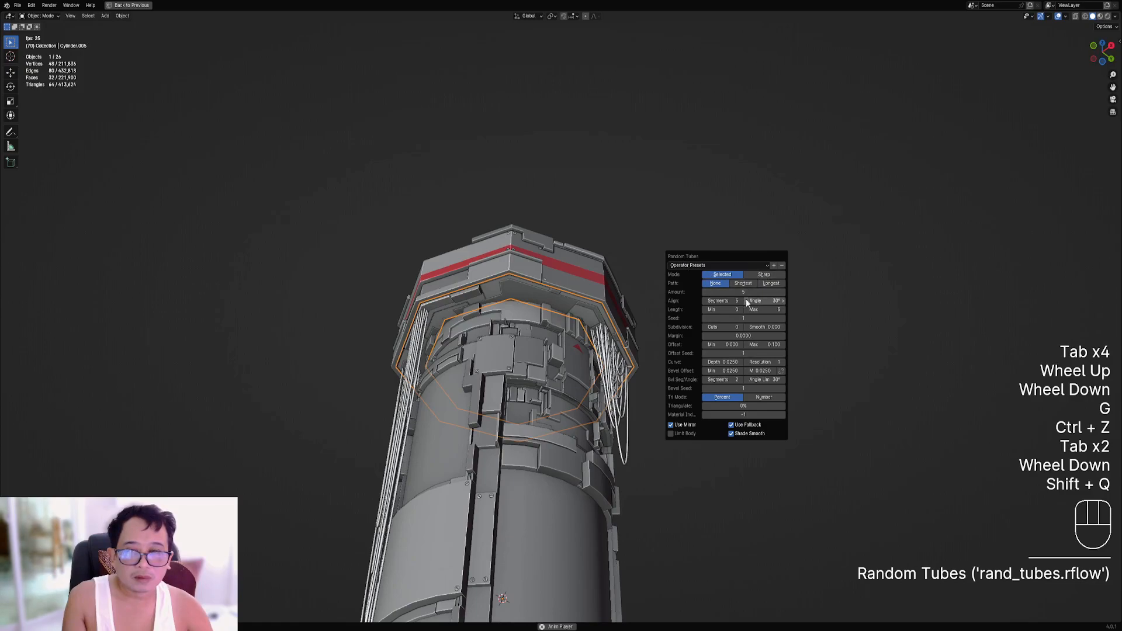
ctrl+scroll(733, 325, up, 1)
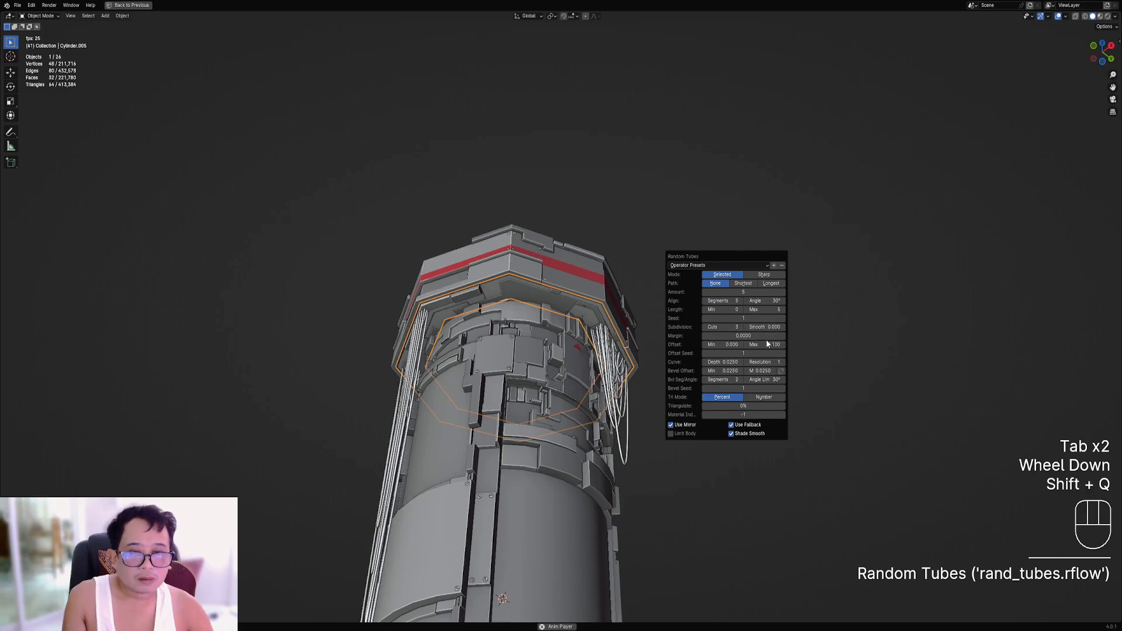
key(ctrl+z)
Flip the normals of all faces on the ring beneath the cap and return to Object Mode.
key(Tab)
key(alt+n)
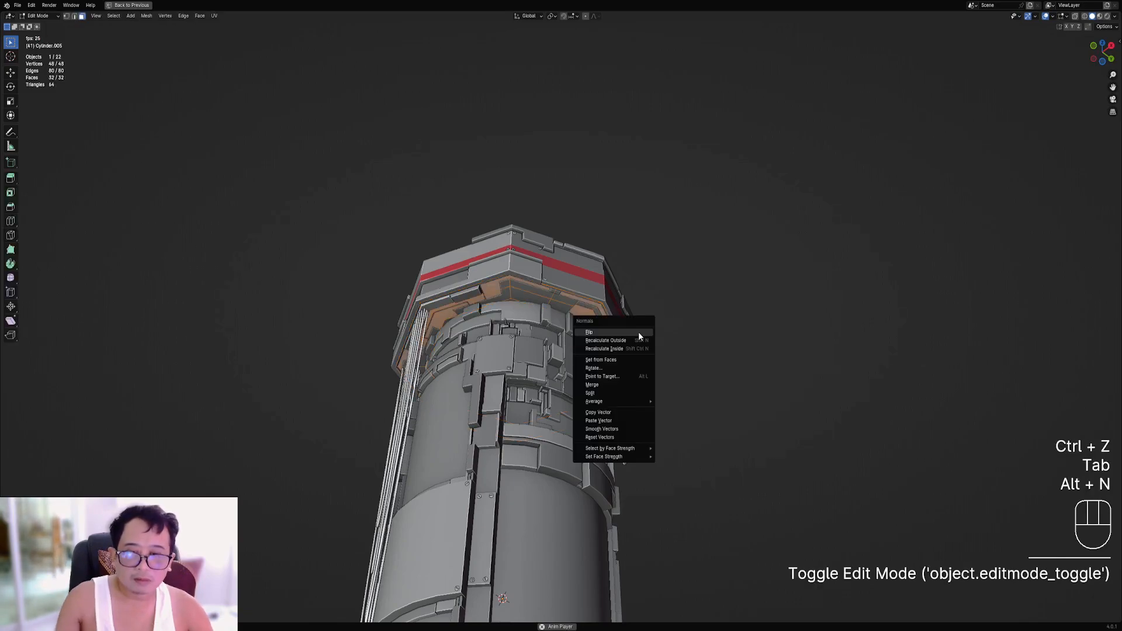
key(Tab)
Generate Random Tubes on the ring with overlays hidden, maximum offset 0.744 and Use Fallback disabled.
key(shift+q)
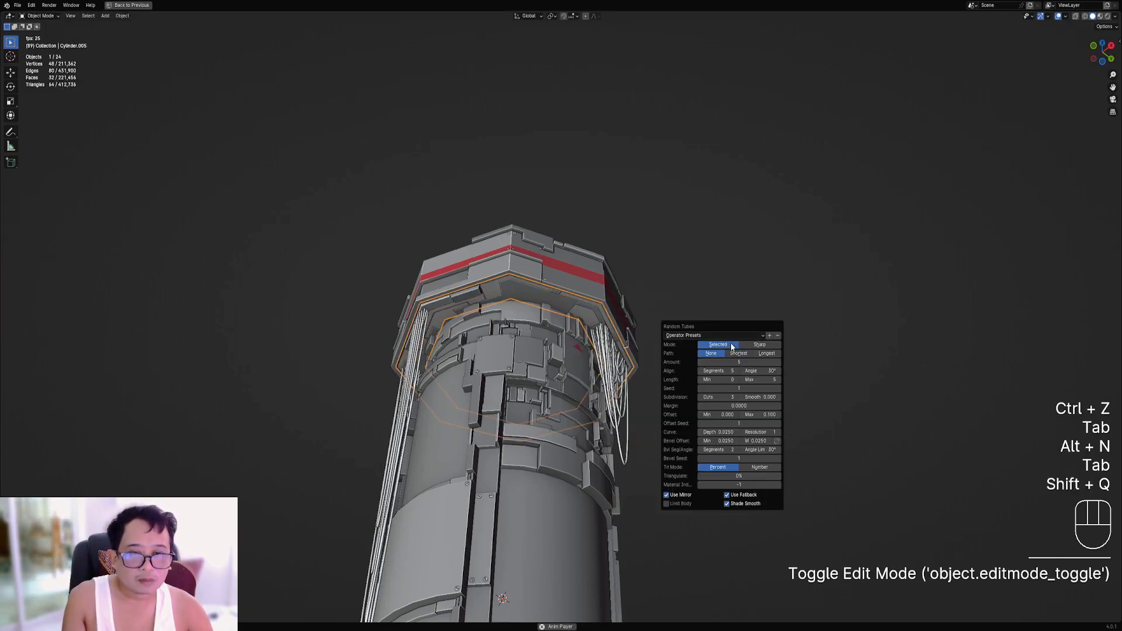
middle_drag(732, 347, 679, 356)
key(shift+alt+z)
key(F9)
drag(799, 450, 858, 451)
click(766, 531)
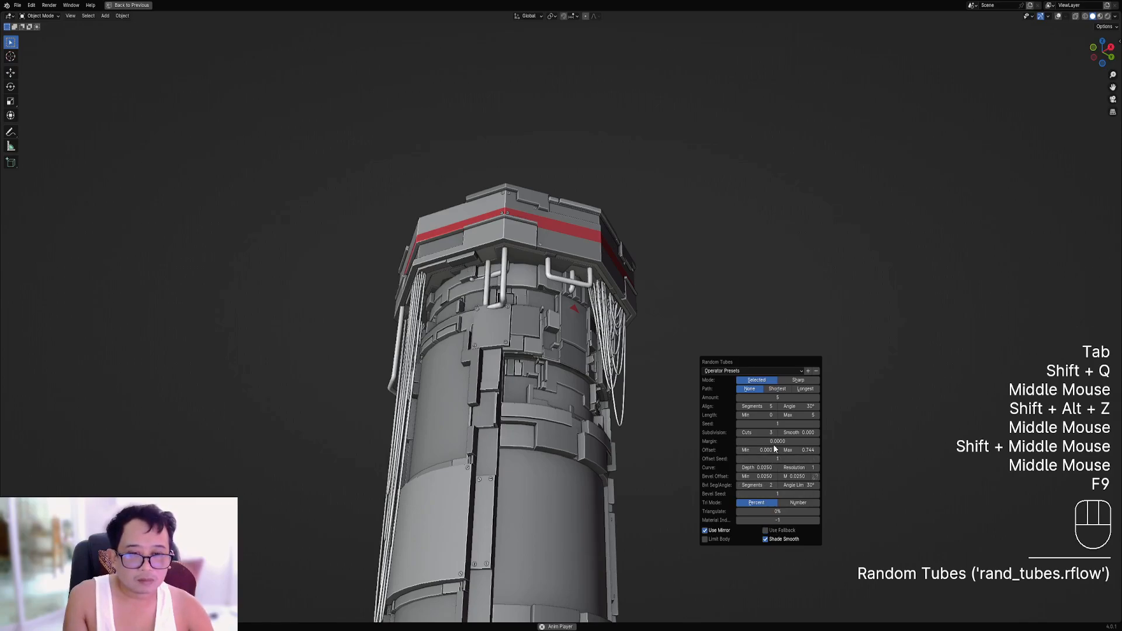
Set the tubes' length range to 5–10, align segments to 8, amount to 12 and seed to 4.
ctrl+scroll(783, 418, up, 5)
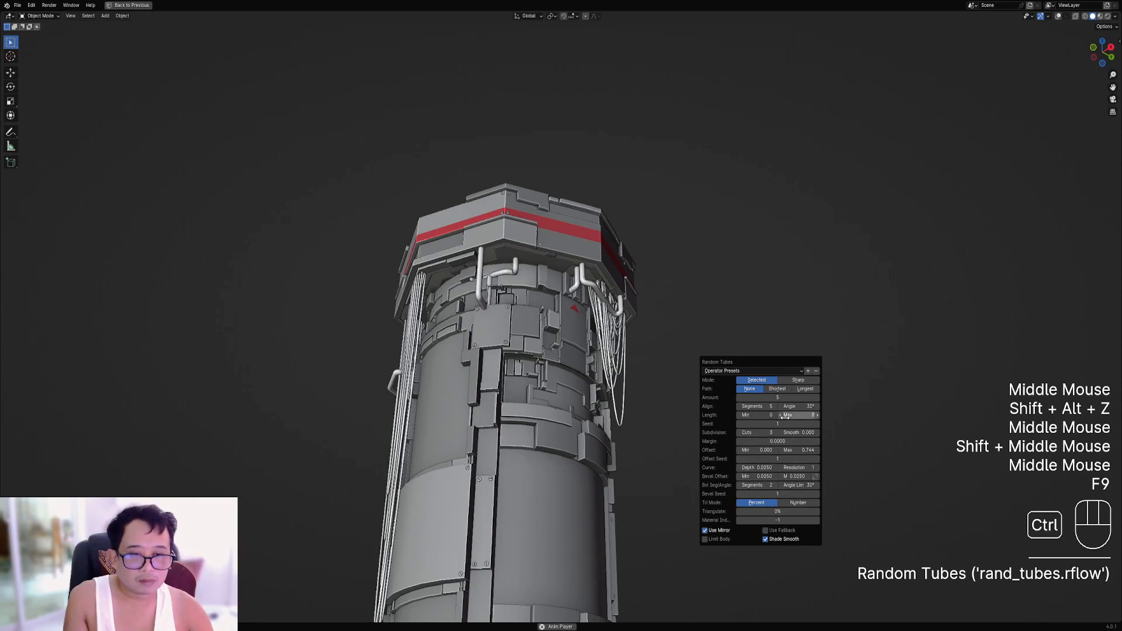
ctrl+scroll(757, 418, up, 4)
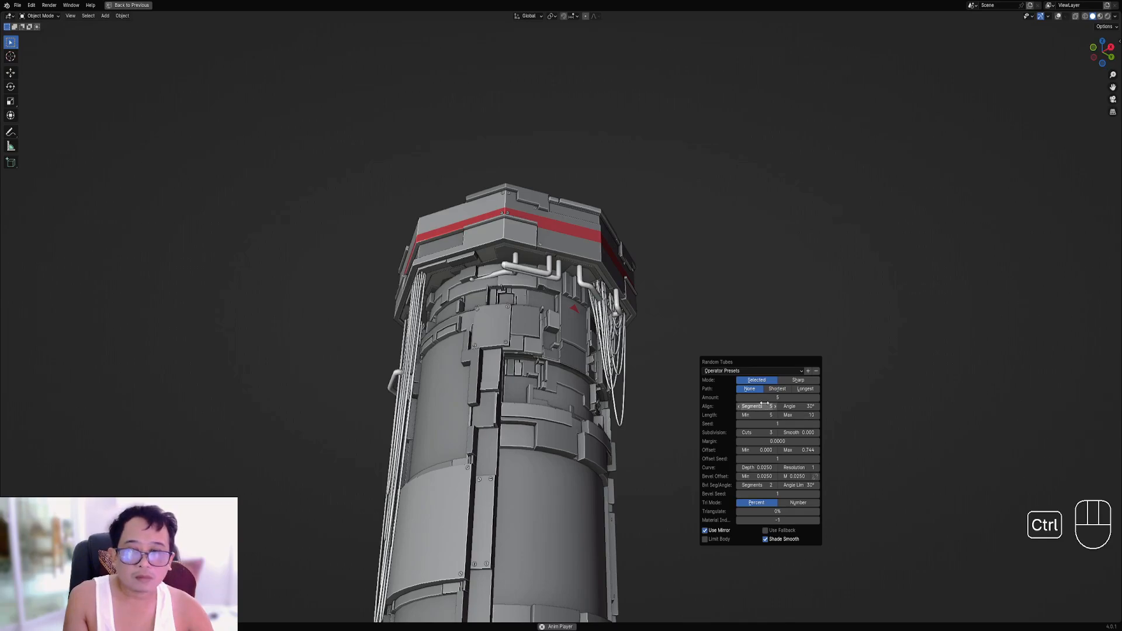
ctrl+scroll(765, 404, up, 3)
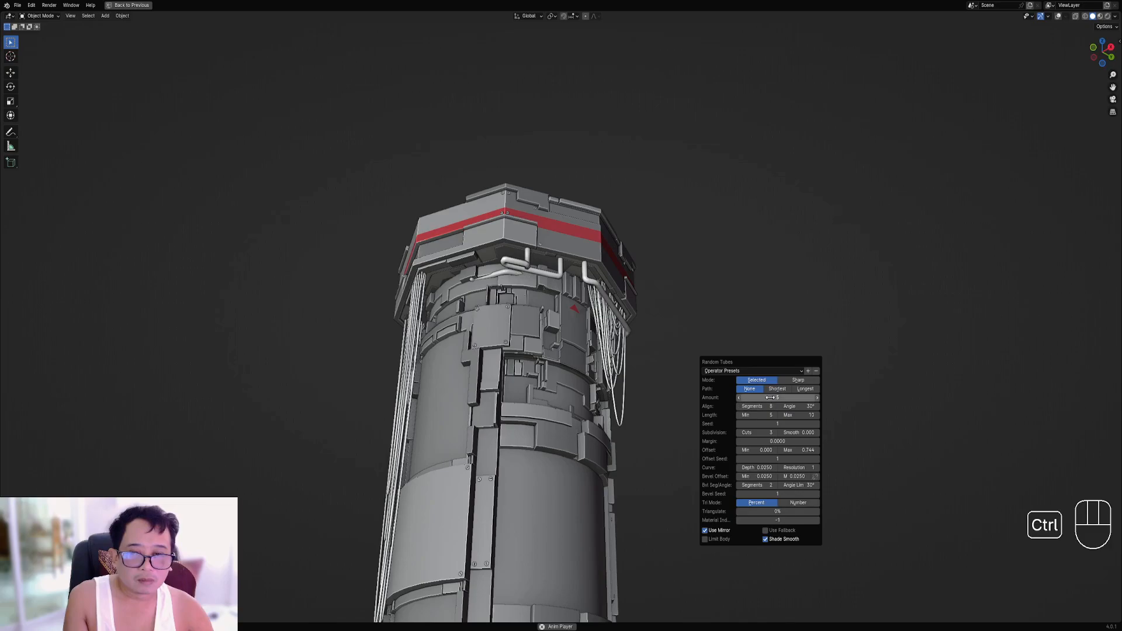
ctrl+scroll(770, 397, up, 2)
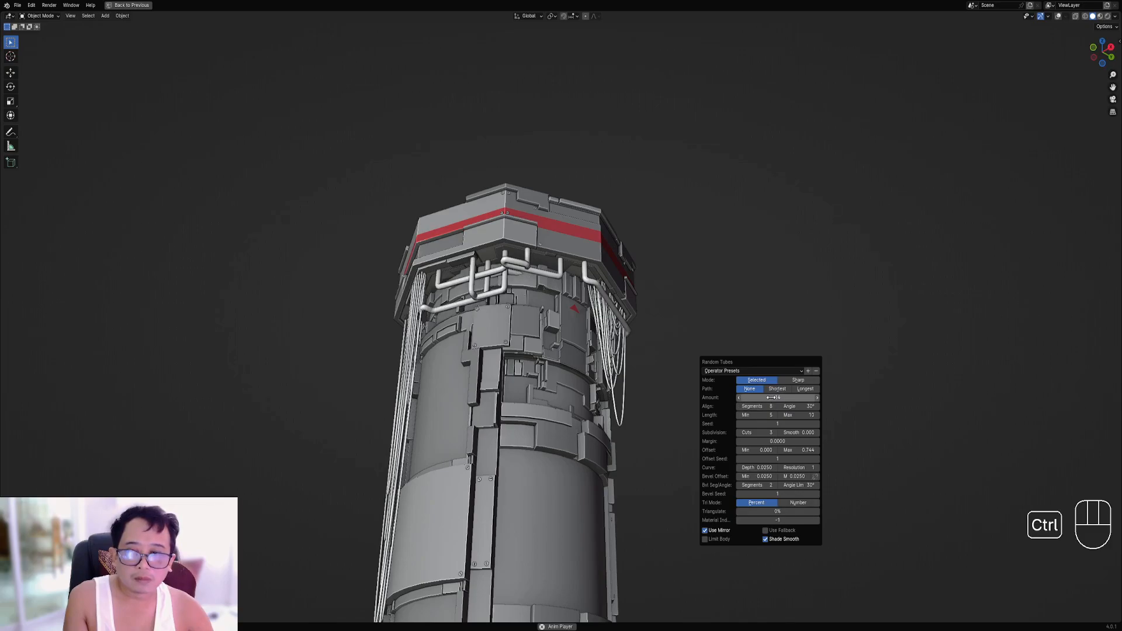
ctrl+scroll(775, 424, up, 4)
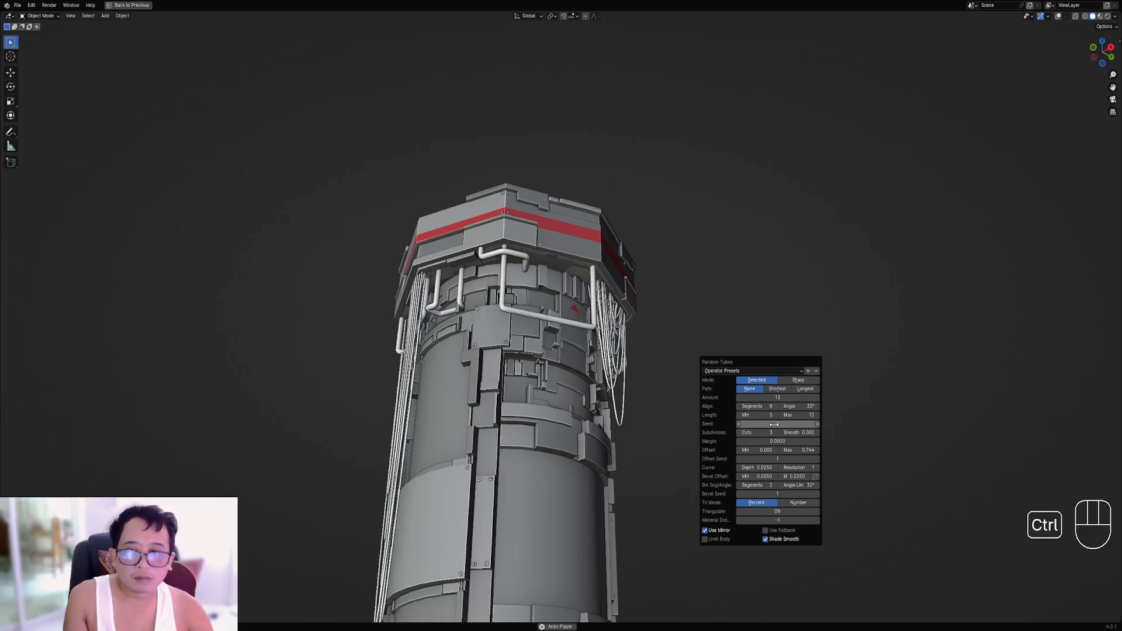
ctrl+scroll(775, 424, up, 1)
Set the tubes' bevel offset to 0.0763 with 3 bevel segments, and their offset range to 0.083–0.237.
scroll(559, 376, down, 2)
middle_drag(559, 376, 642, 377)
scroll(642, 378, up, 2)
key(F9)
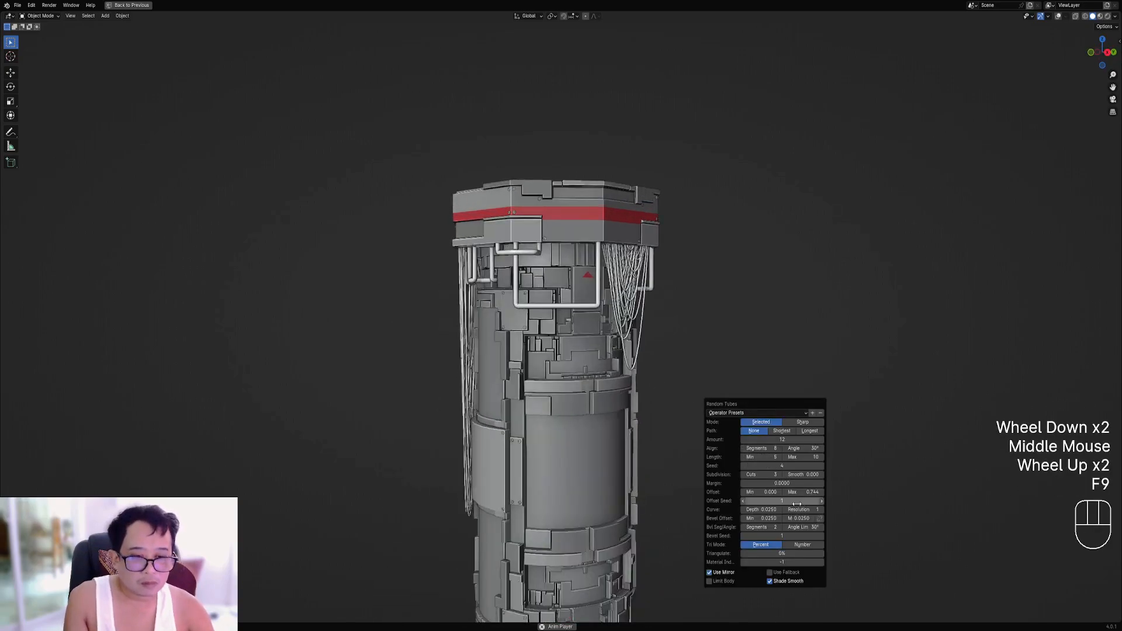
shift+drag(796, 518, 777, 518)
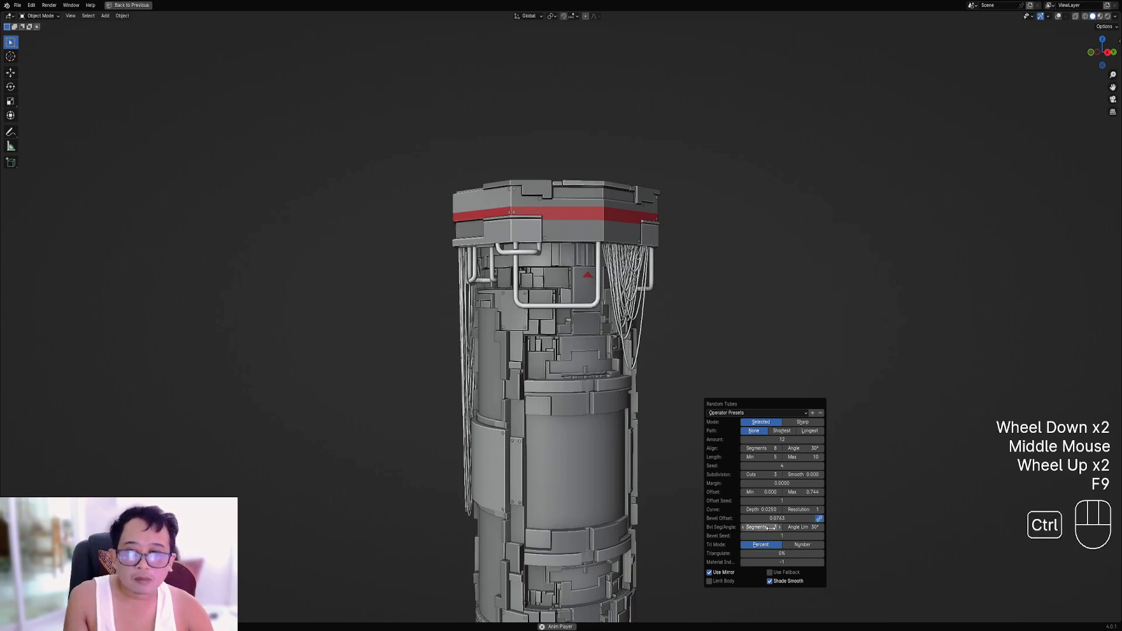
drag(809, 492, 778, 492)
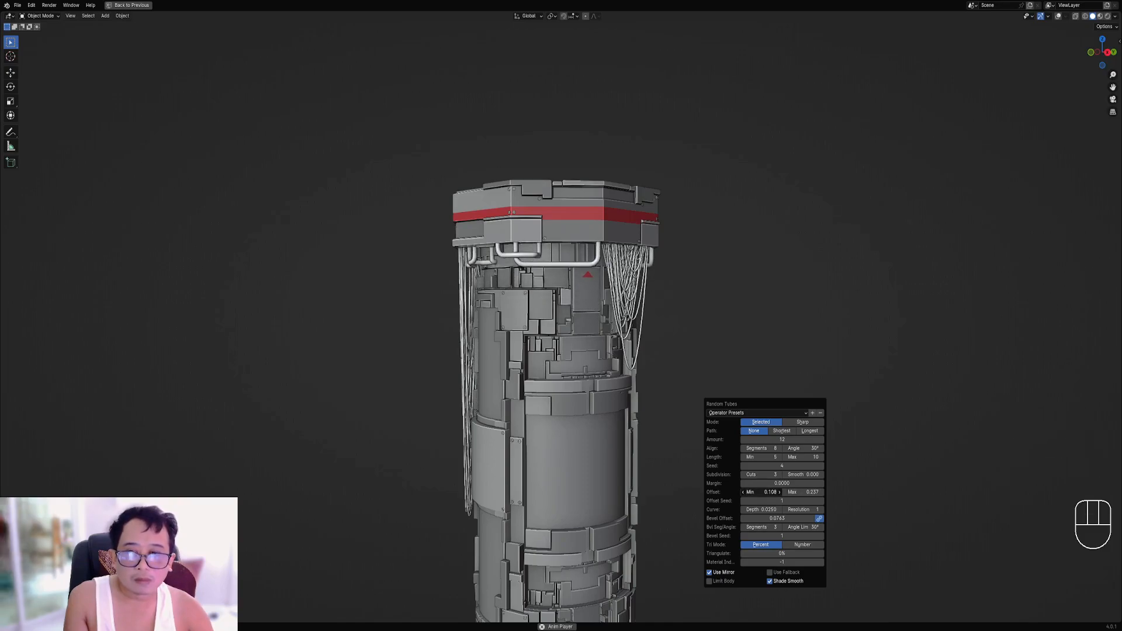
Set the tubes' align segments to 7, amount to 11 and path to Longest.
middle_drag(529, 327, 648, 370)
middle_click(651, 377)
key(F9)
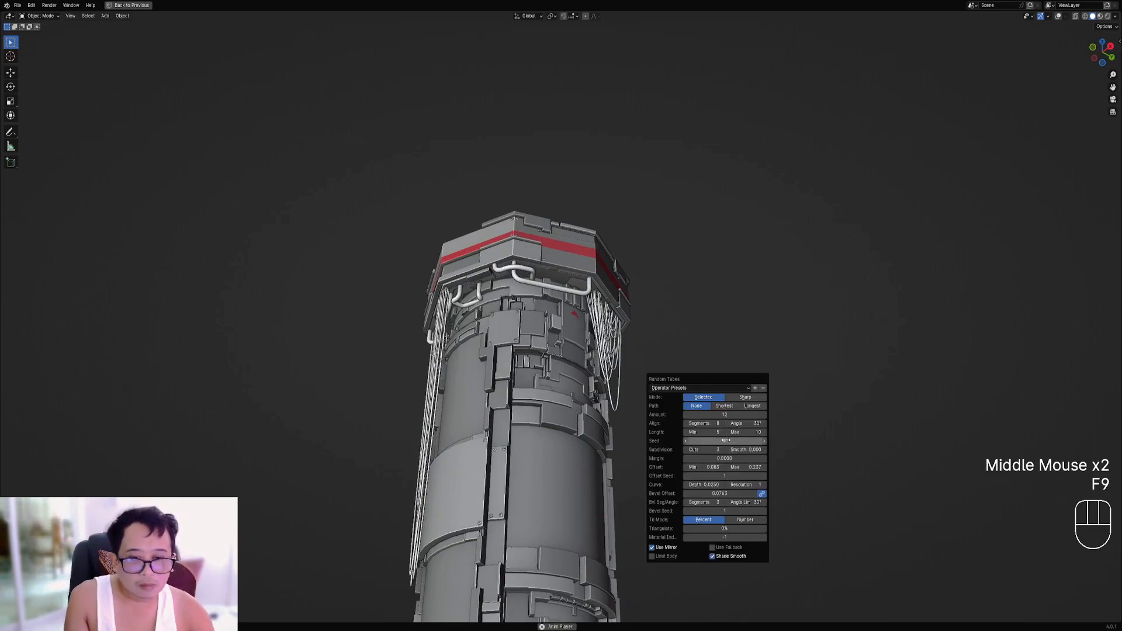
drag(721, 424, 715, 423)
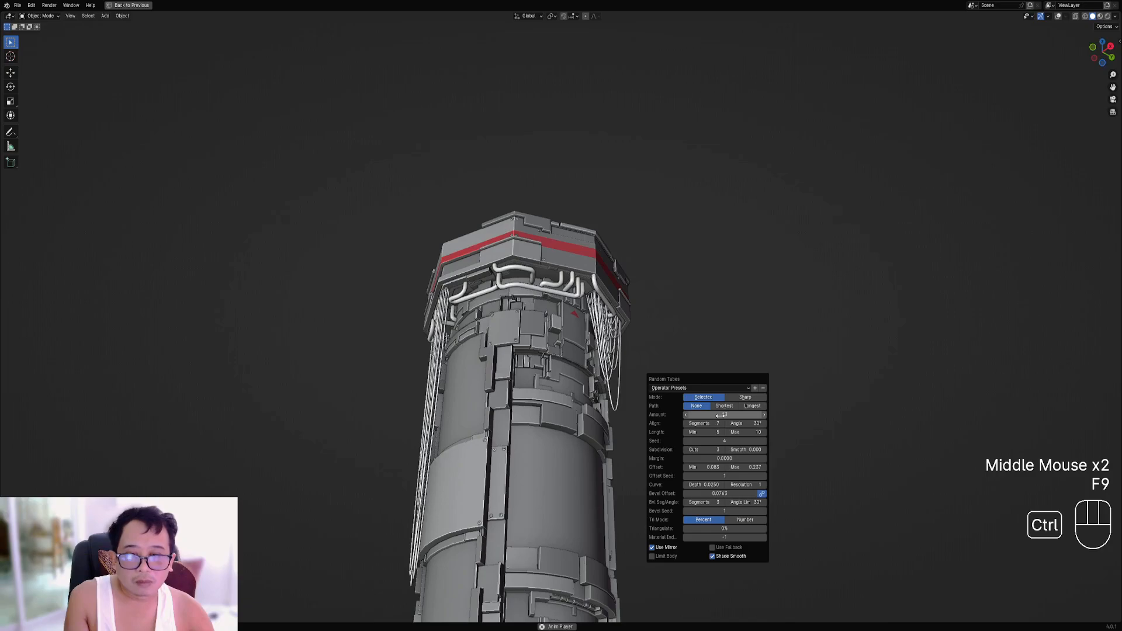
click(726, 405)
click(760, 406)
Try a series of different seeds for the tubes, then undo the Random Tubes operation.
ctrl+scroll(719, 442, up, 4)
ctrl+scroll(719, 442, up, 1)
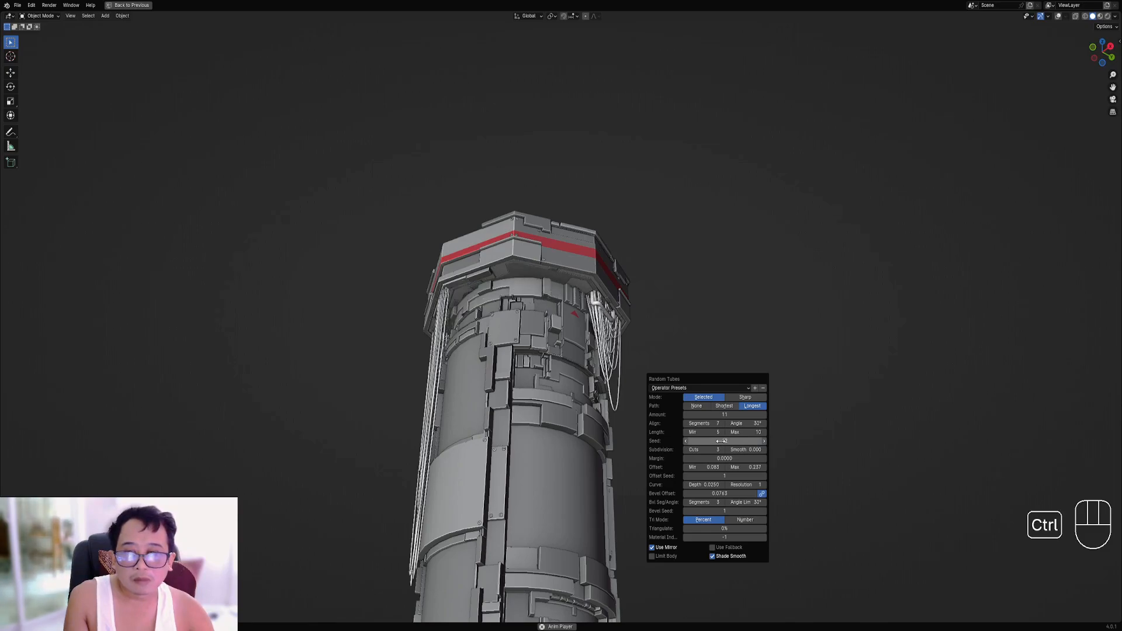
ctrl+scroll(722, 441, up, 5)
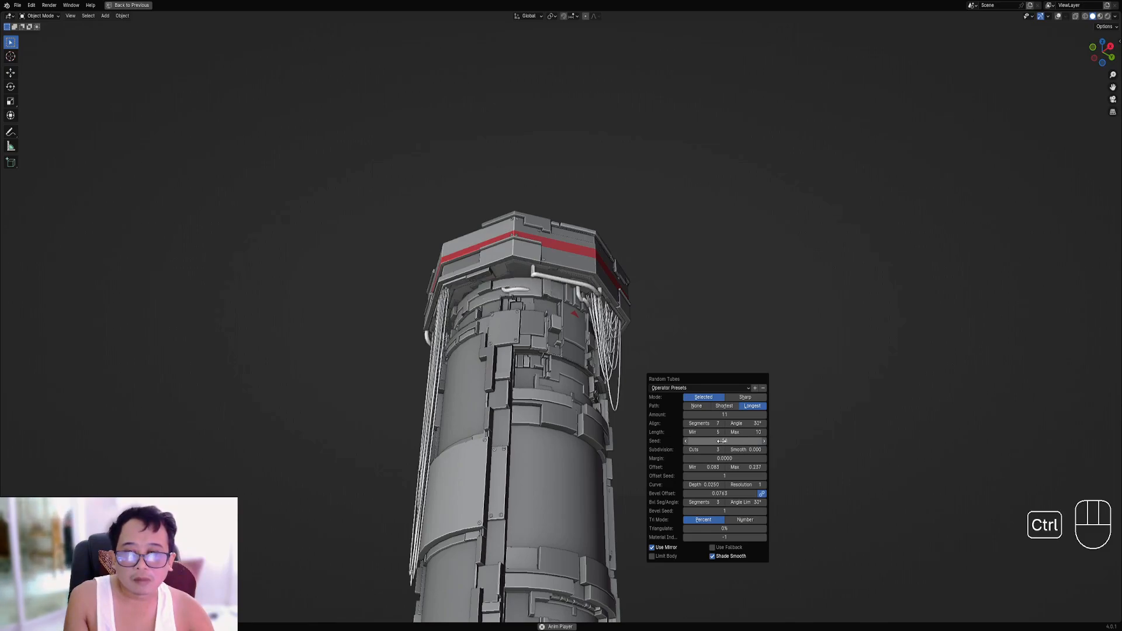
ctrl+scroll(722, 441, up, 6)
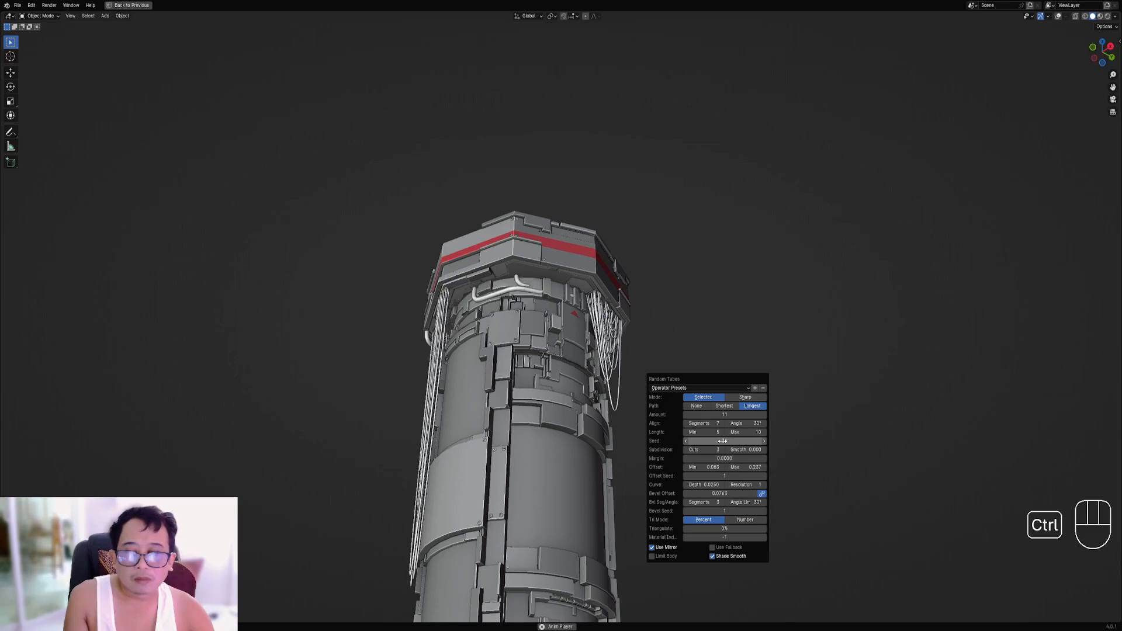
ctrl+scroll(722, 442, up, 3)
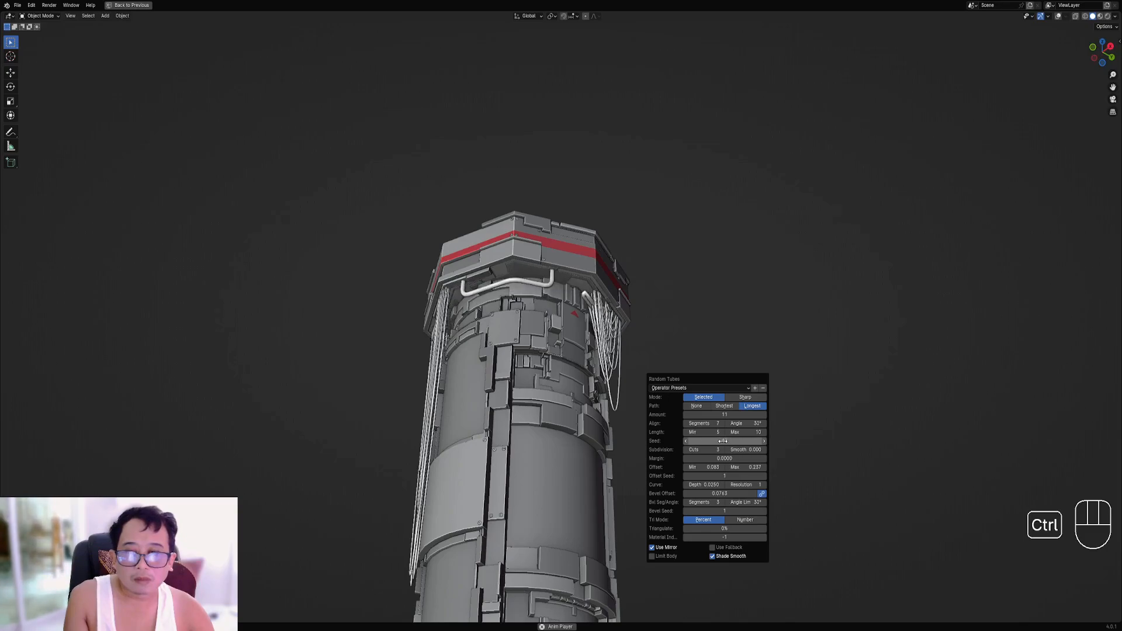
ctrl+scroll(723, 441, up, 2)
scroll(317, 414, down, 1)
mouse_move(649, 357)
middle_down()
mouse_move(615, 388)
mouse_move(633, 323)
mouse_move(631, 350)
middle_up()
key(ctrl+z)
Show the overlays and mark the edge loop running around the middle of the ring's underside as sharp.
key(Tab)
key(shift+alt+z)
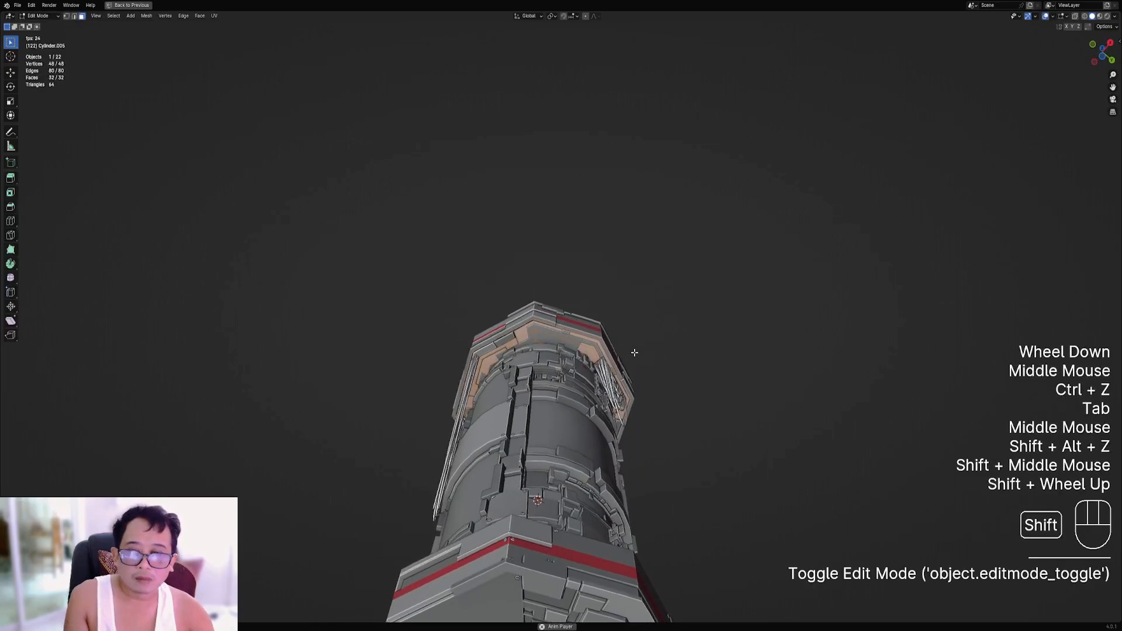
shift+scroll(631, 351, up, 1)
scroll(571, 359, up, 2)
key(2)
key(alt+a)
alt+shift+right_click(571, 359)
key(ctrl+e)
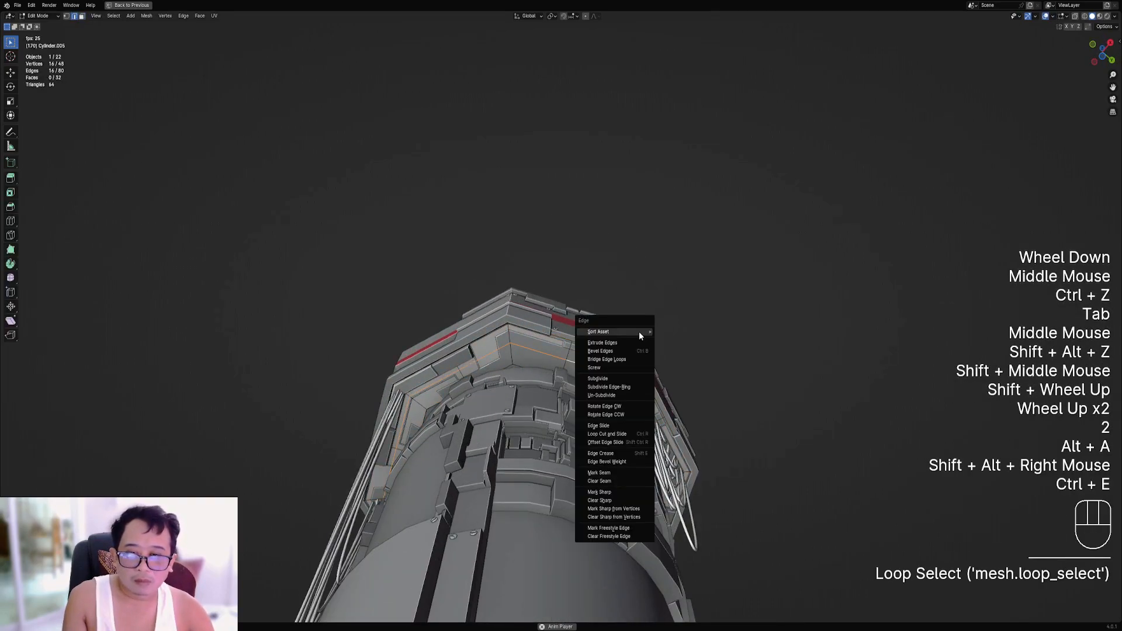
click(620, 491)
scroll(645, 323, down, 2)
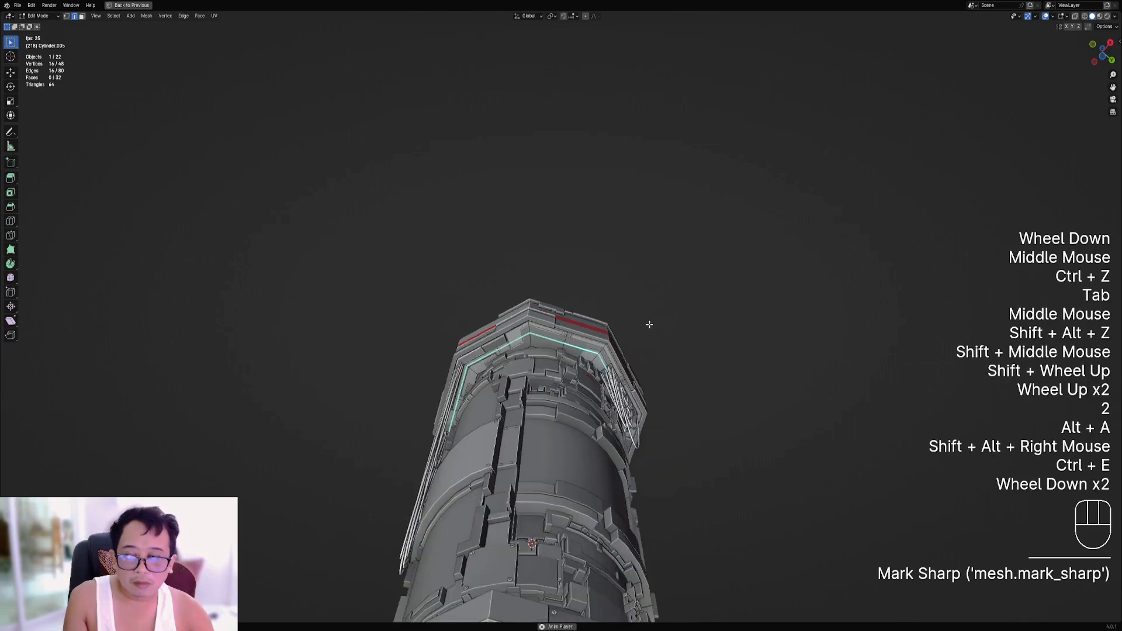
Select the whole ring mesh and generate Random Tubes in Sharp mode with 3 subdivision cuts, varying the seed.
key(a)
key(Tab)
key(shift+q)
click(645, 324)
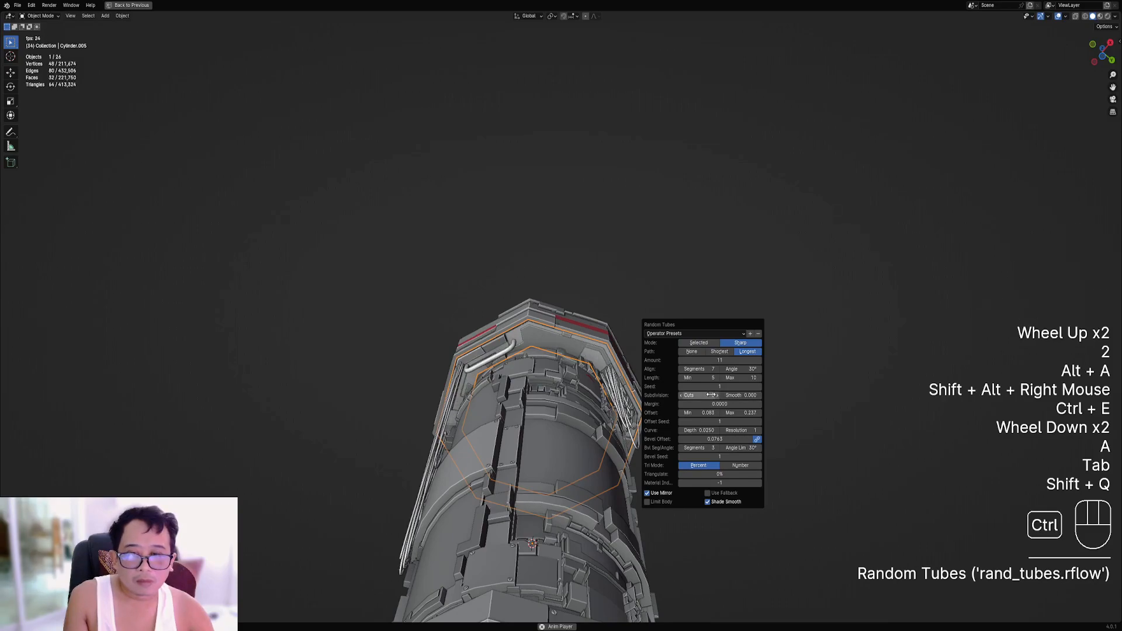
ctrl+scroll(723, 386, up, 2)
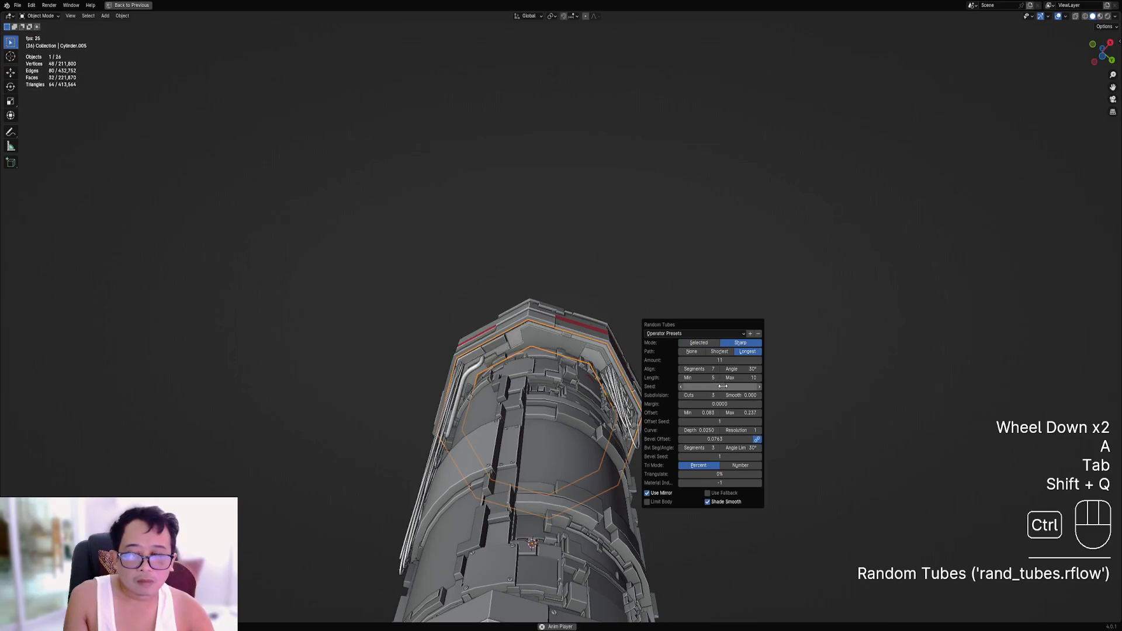
Enable Use Fallback for the new tubes and check the result around the cap.
middle_drag(567, 314, 706, 363)
key(F9)
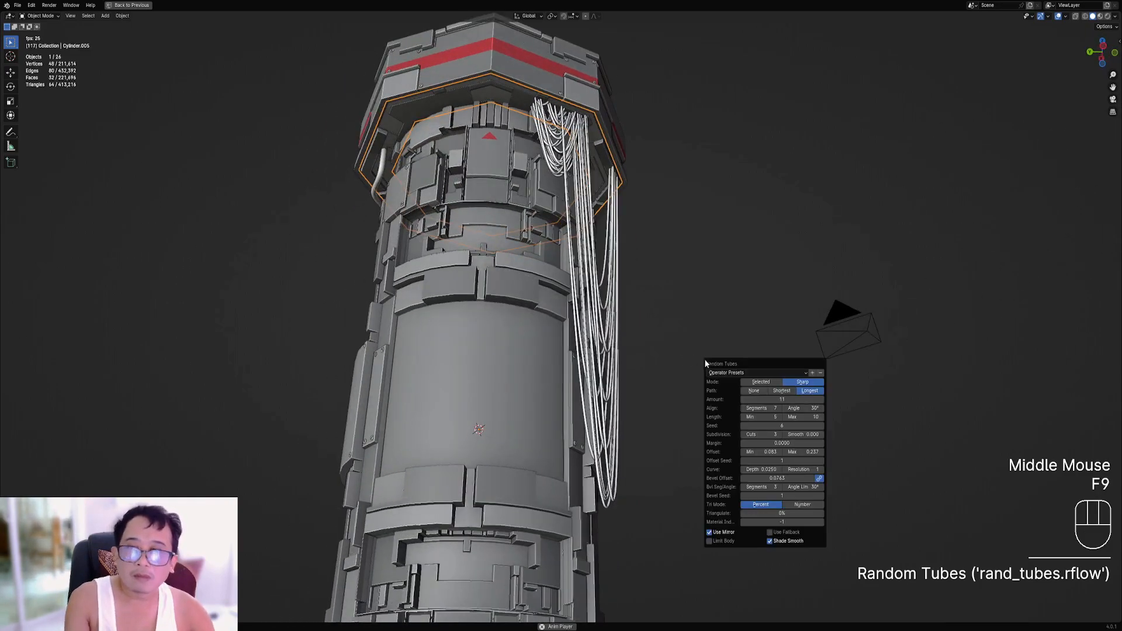
click(773, 534)
middle_drag(588, 364, 490, 388)
key(F9)
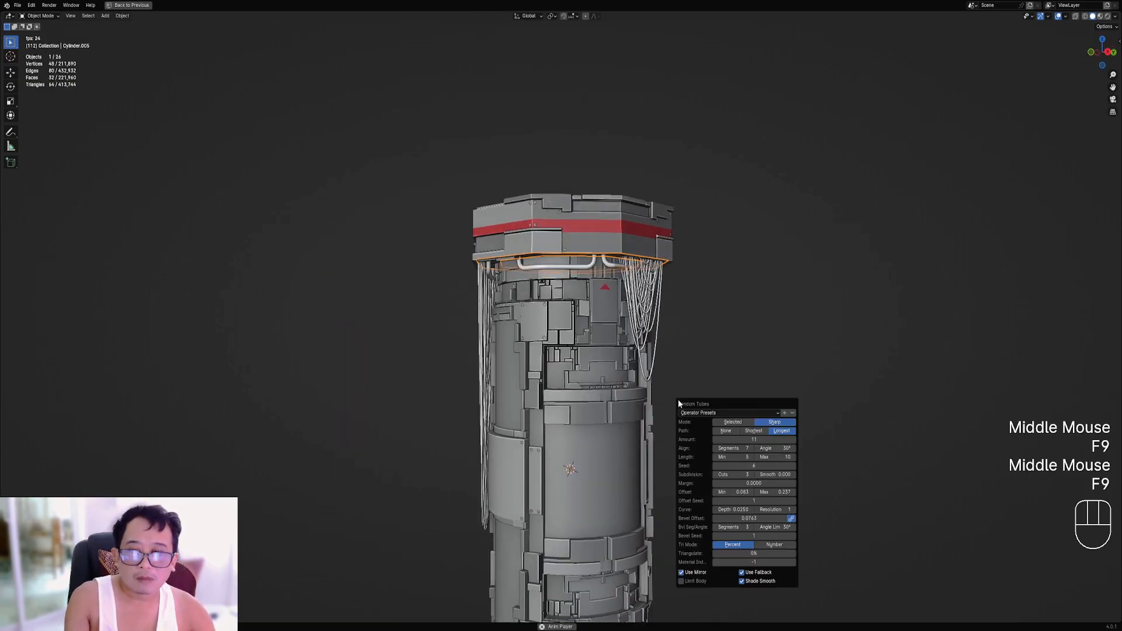
Undo the Random Tubes operation and add another edge loop around the ring's underside.
key(ctrl+z)
middle_drag(608, 443, 565, 345)
scroll(666, 362, up, 2)
key(Tab)
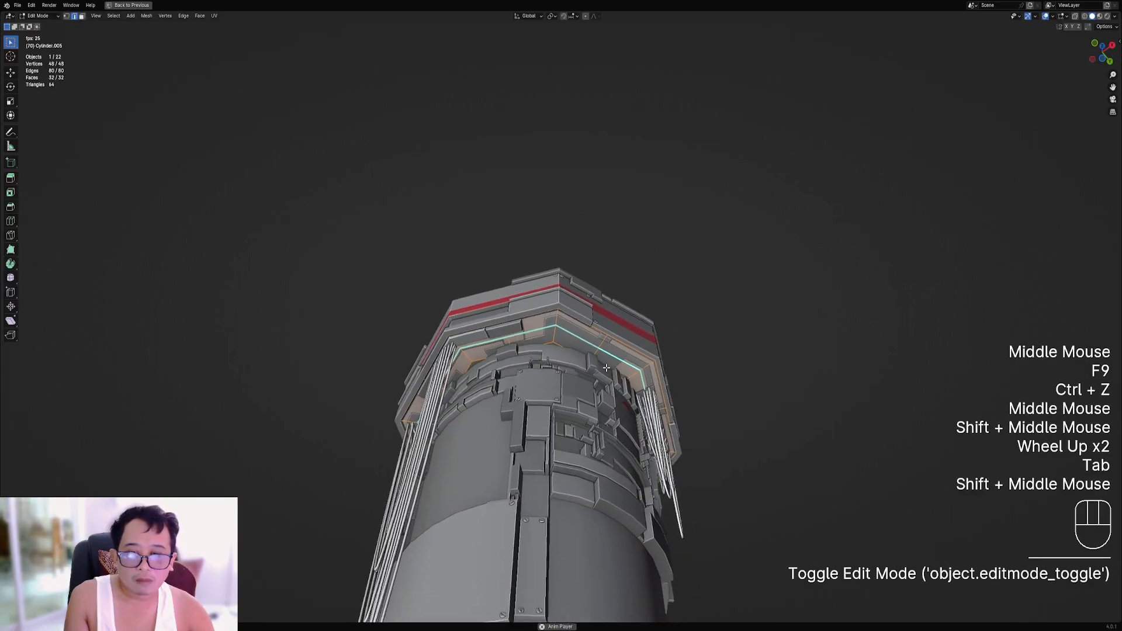
scroll(565, 344, up, 2)
key(ctrl+r)
right_click(565, 344)
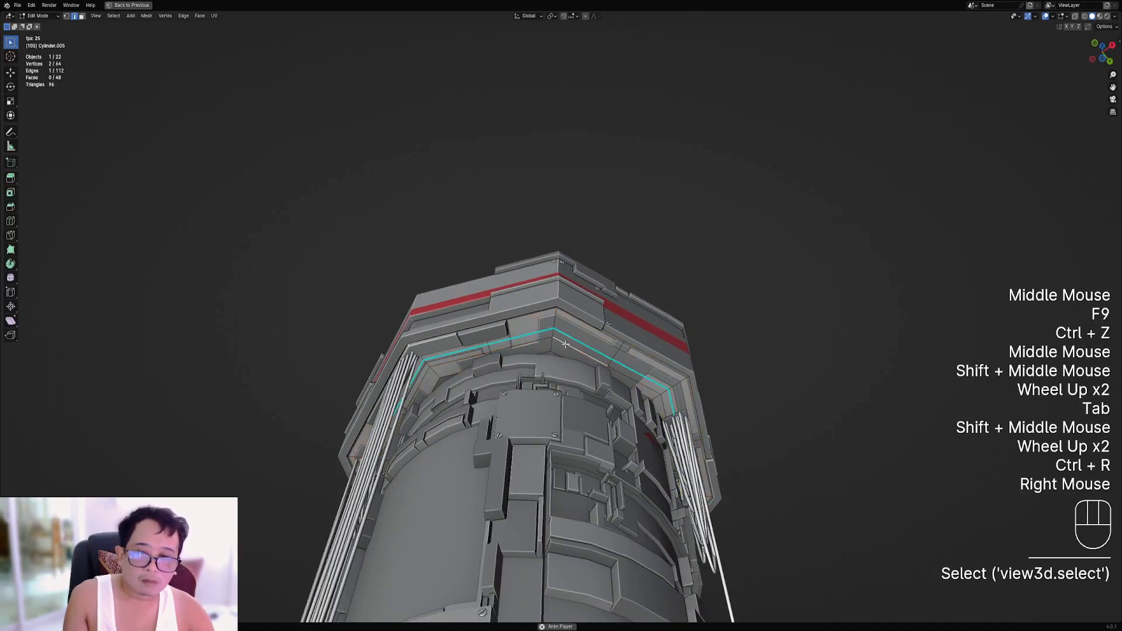
Mark the ring's second underside edge loop and the edge ring of short edges between both loops as sharp.
key(alt+a)
alt+shift+right_click(605, 353)
key(ctrl+e)
click(612, 316)
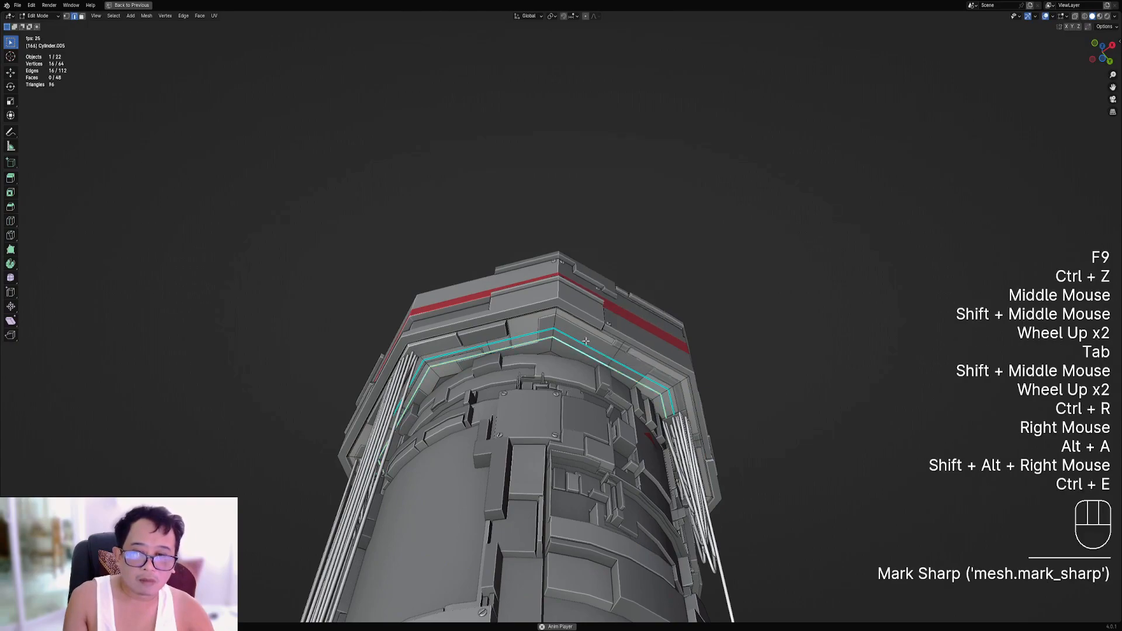
key(alt+a)
ctrl+alt+shift+right_click(554, 335)
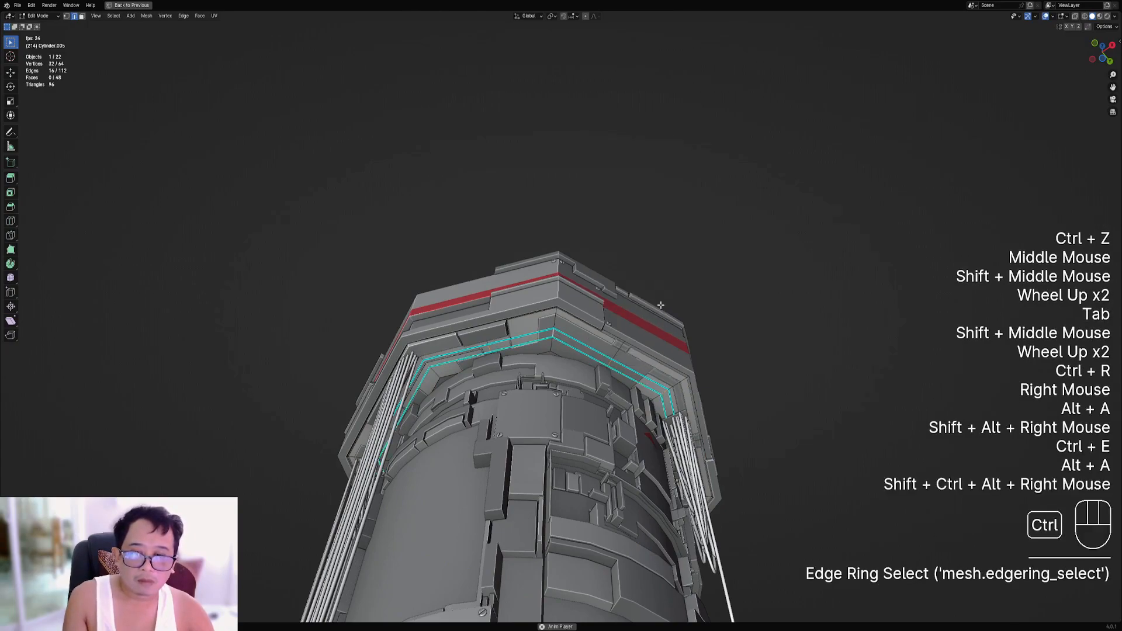
key(ctrl+e)
click(661, 304)
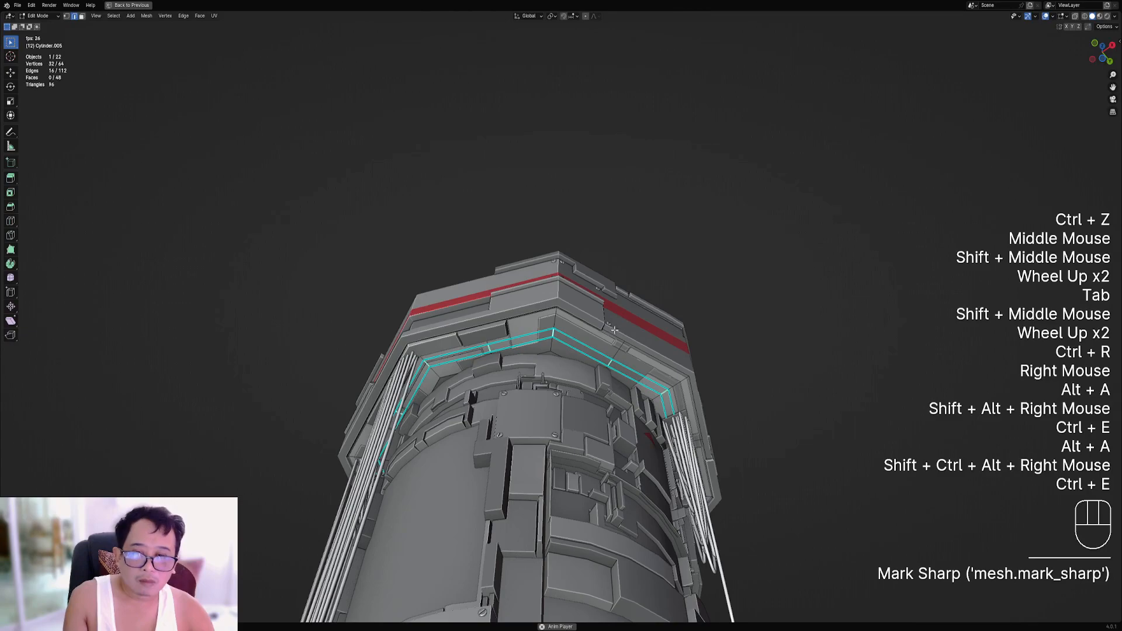
Select the whole ring mesh and generate Random Tubes from it again, checking the layout around the cap.
key(a)
key(Tab)
key(shift+q)
click(747, 371)
scroll(587, 362, down, 1)
middle_drag(587, 304, 614, 351)
scroll(587, 363, down, 2)
middle_drag(614, 351, 675, 351)
scroll(676, 351, up, 1)
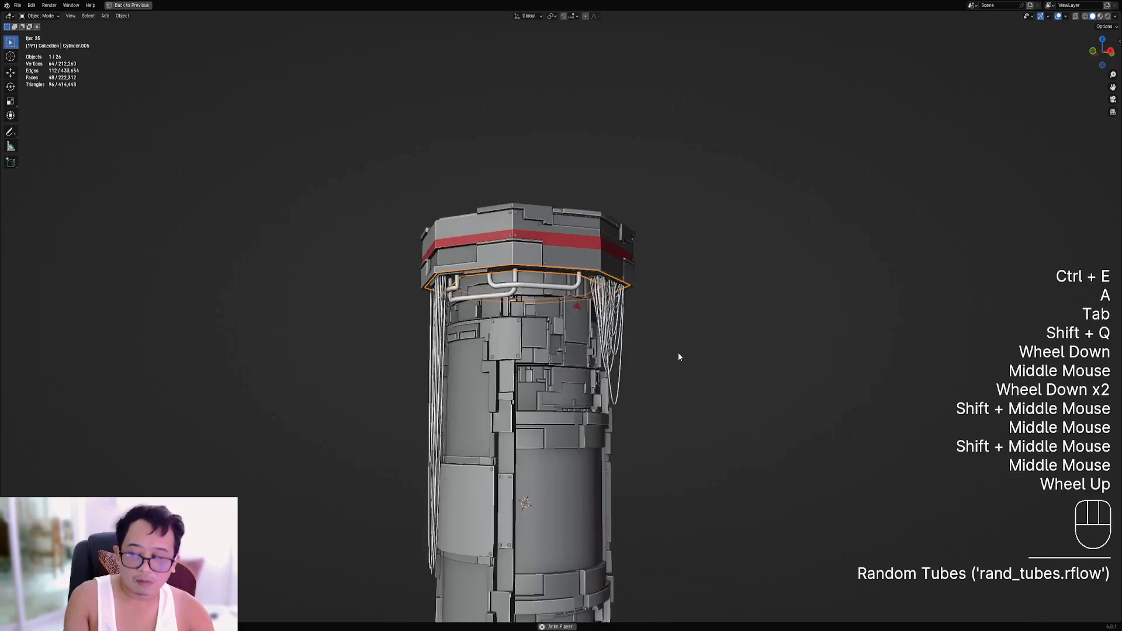
Set the tubes' subdivision cuts to 2 and their maximum offset to 0.195, inspecting the ring from several sides.
key(F9)
drag(785, 448, 789, 448)
middle_drag(702, 432, 650, 375)
scroll(567, 413, down, 1)
key(F9)
ctrl+scroll(754, 457, down, 3)
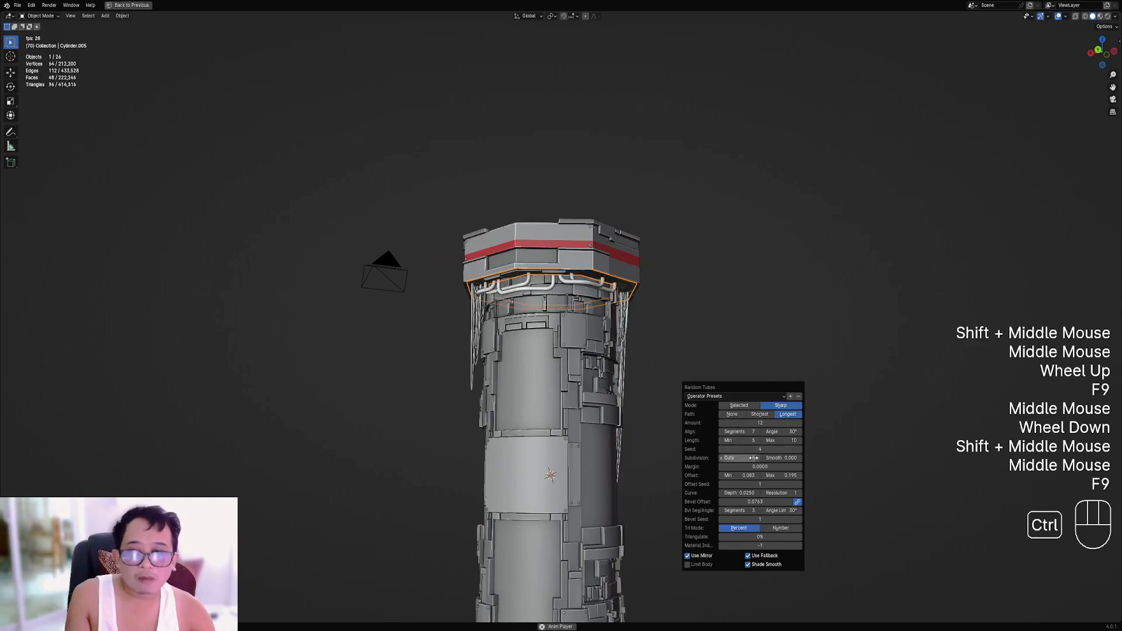
middle_drag(577, 419, 609, 356)
scroll(585, 389, up, 2)
middle_click(609, 356)
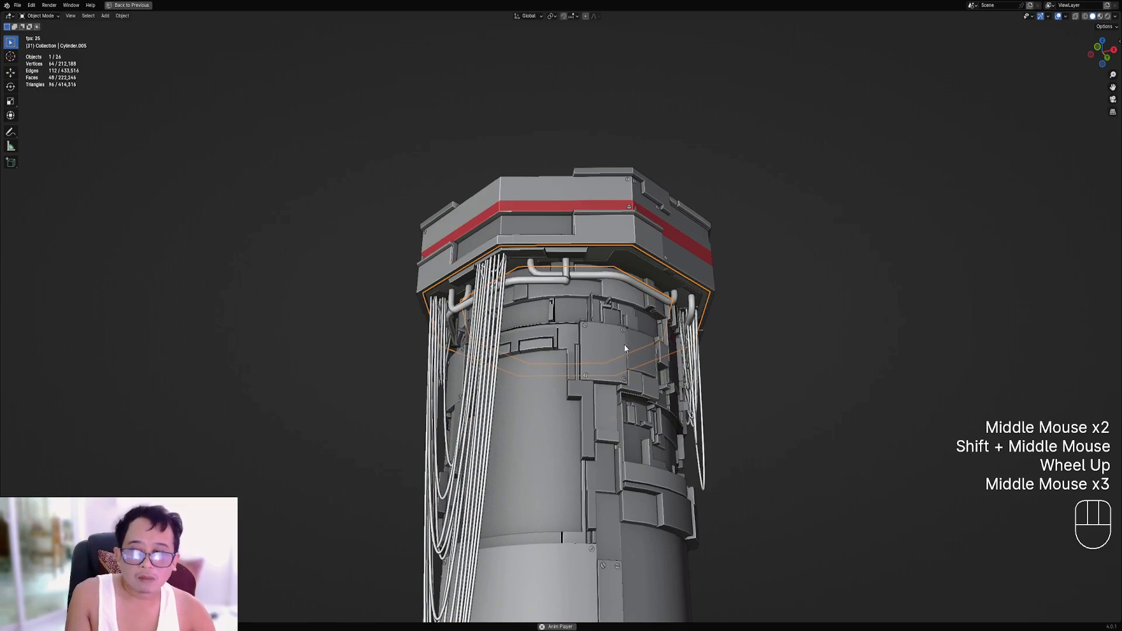
Try a range of tube seeds, including 9 and 7, comparing the layouts around the cap.
key(F9)
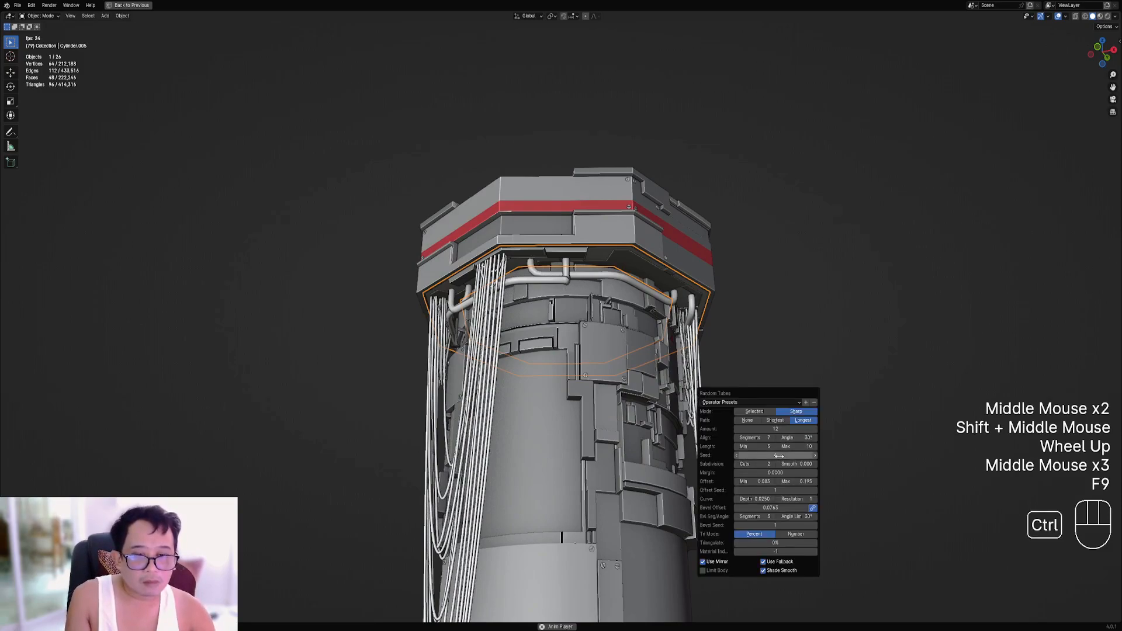
ctrl+scroll(779, 455, down, 5)
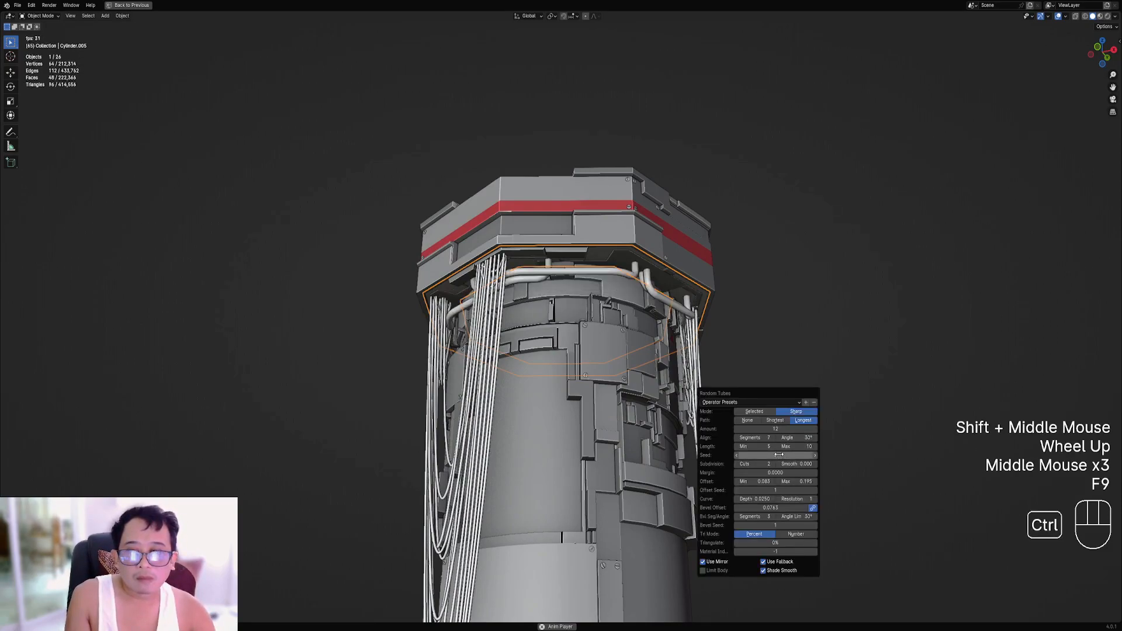
ctrl+scroll(779, 455, down, 2)
scroll(701, 356, down, 1)
middle_drag(701, 357, 466, 382)
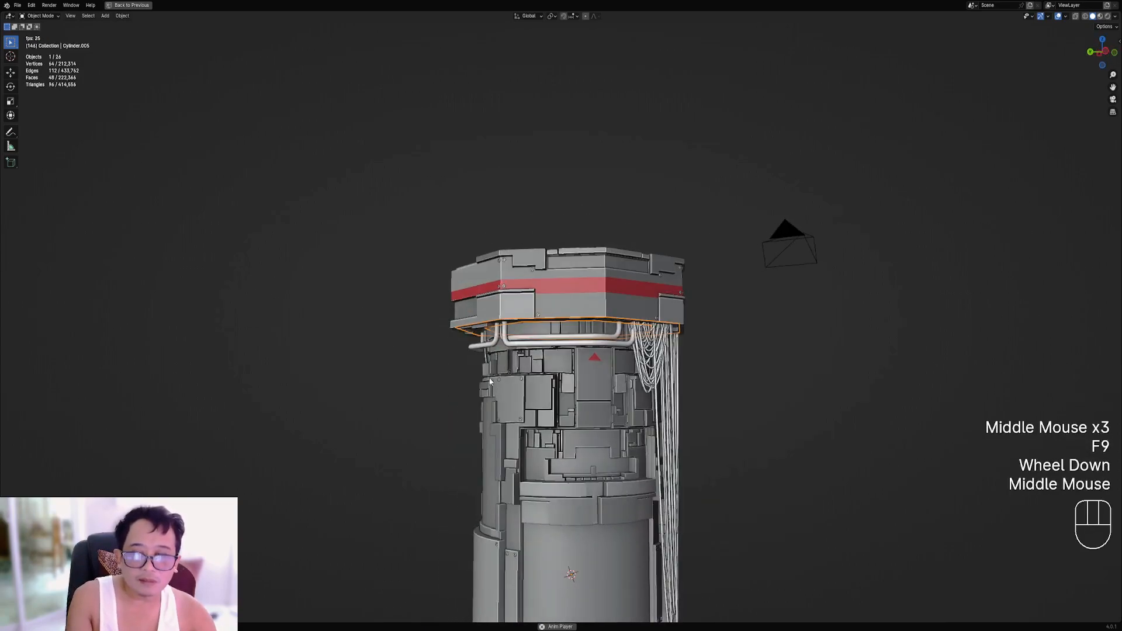
middle_drag(834, 360, 816, 361)
key(F9)
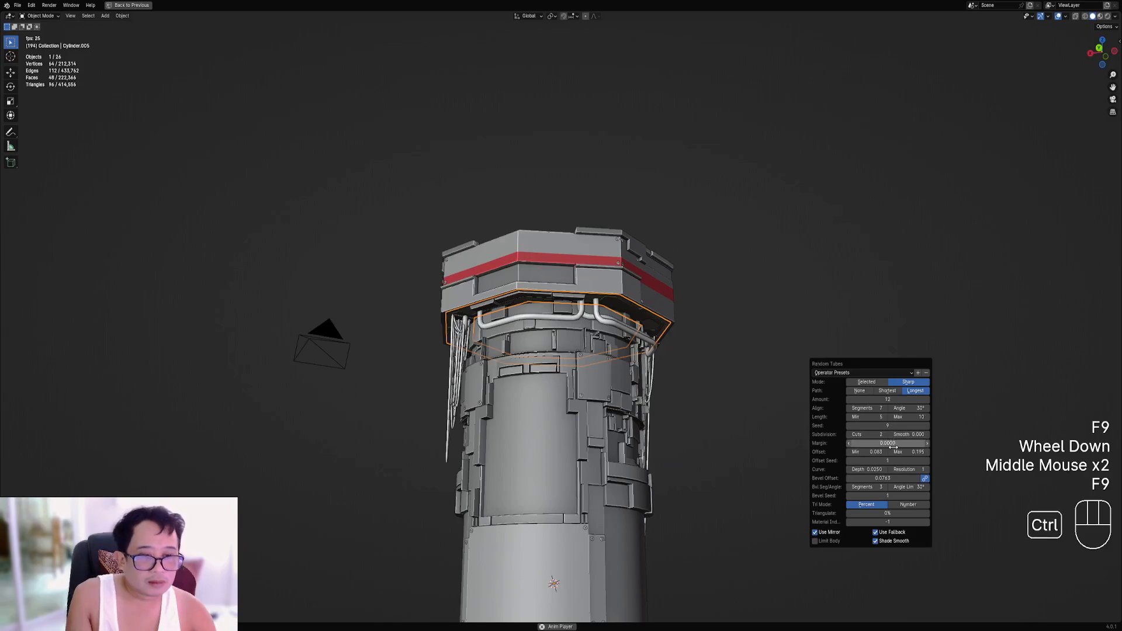
ctrl+scroll(883, 426, down, 3)
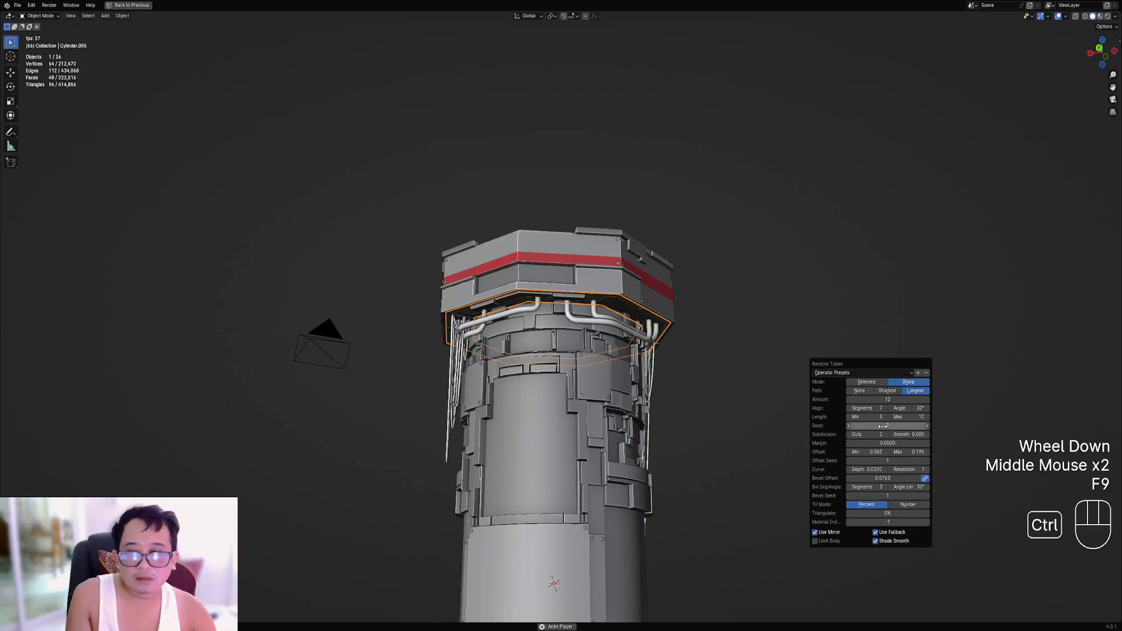
middle_drag(585, 374, 664, 376)
scroll(699, 384, down, 2)
scroll(664, 376, up, 2)
Set the tubes' align segments to 5 and maximum length to 8, and step through more seeds.
key(F9)
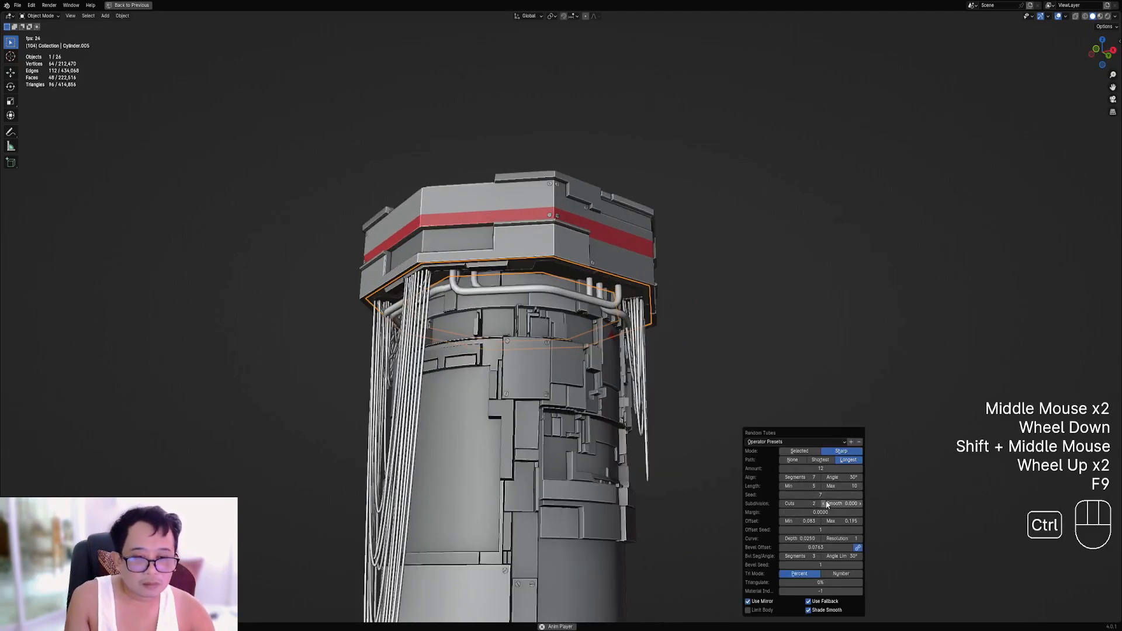
ctrl+drag(826, 495, 825, 495)
ctrl+scroll(826, 496, down, 1)
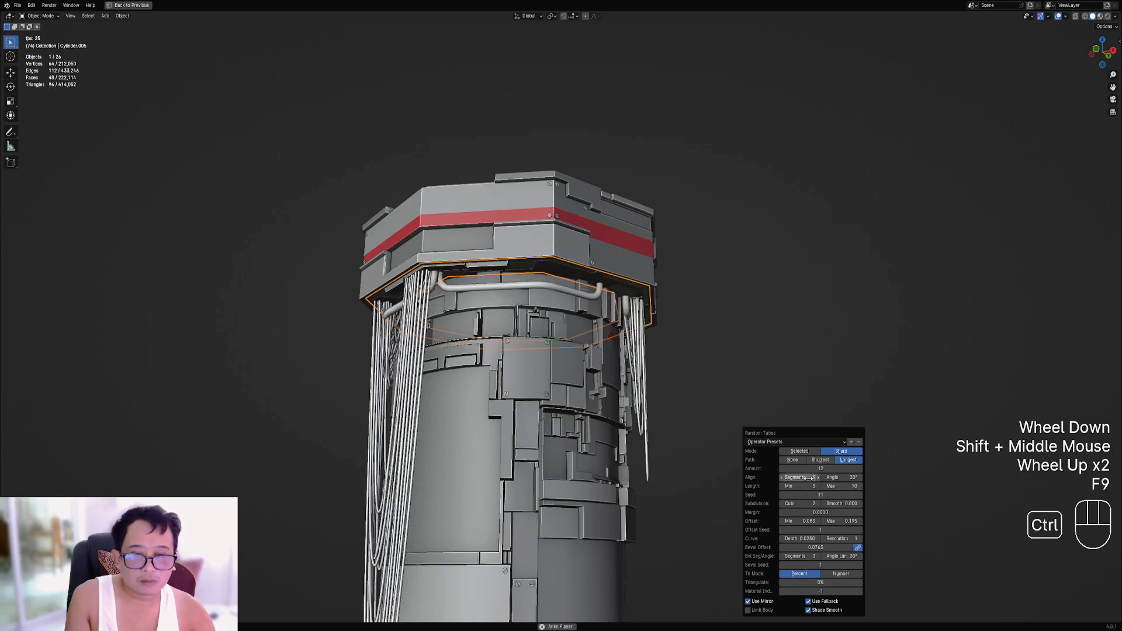
ctrl+scroll(829, 495, up, 10)
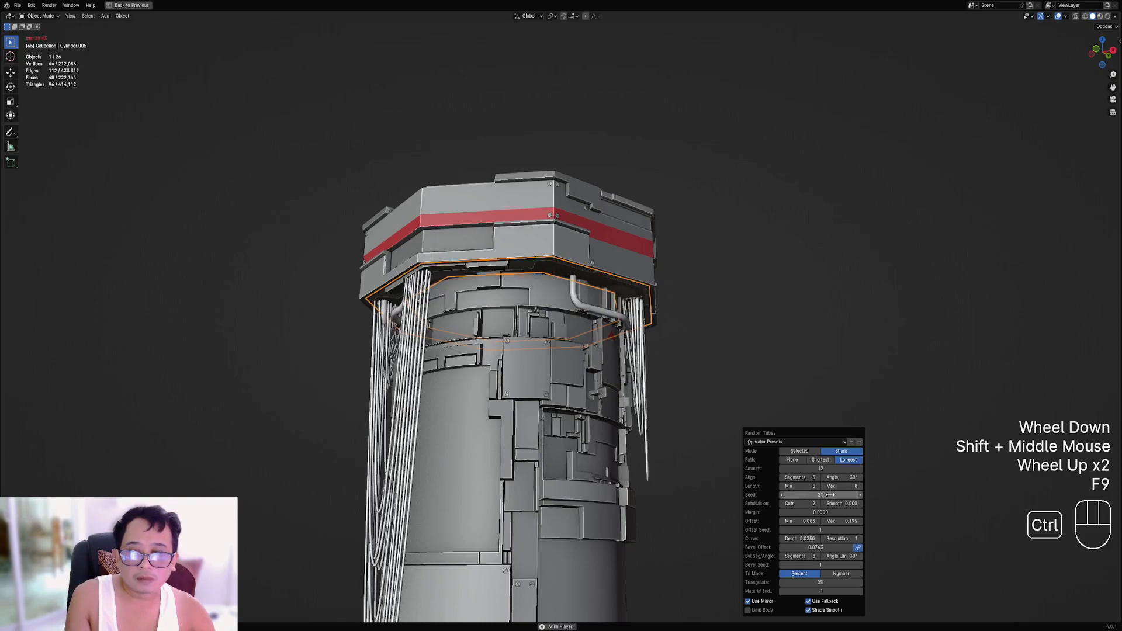
scroll(526, 410, down, 1)
middle_drag(526, 409, 494, 422)
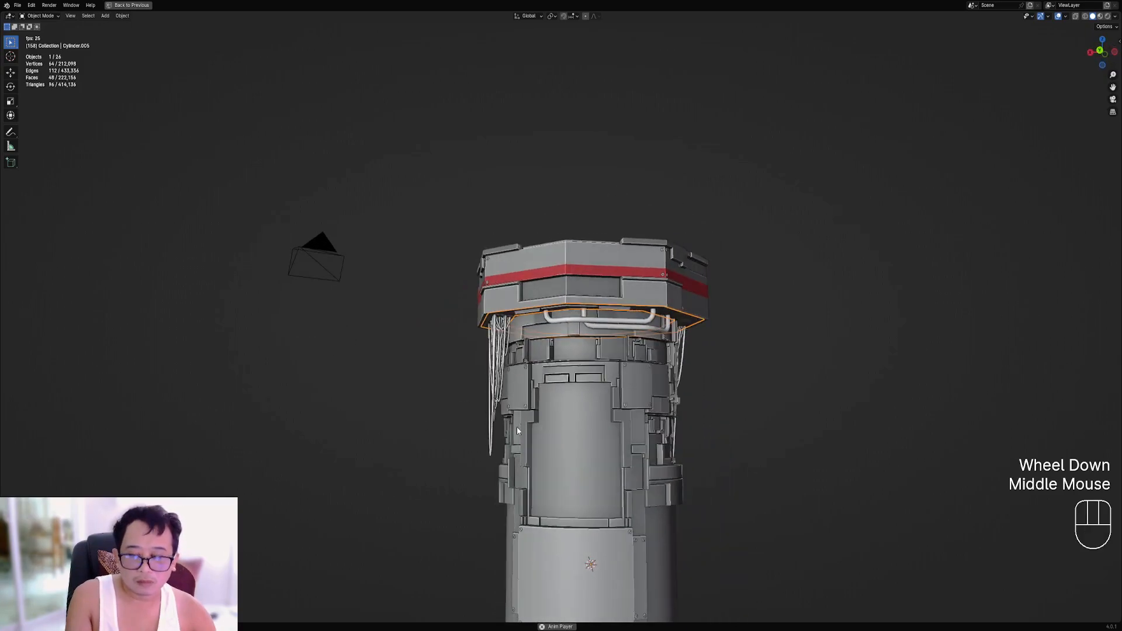
Set the tubes' maximum offset to 0.146 and fine-tune their minimum offset.
key(F9)
shift+drag(750, 530, 760, 530)
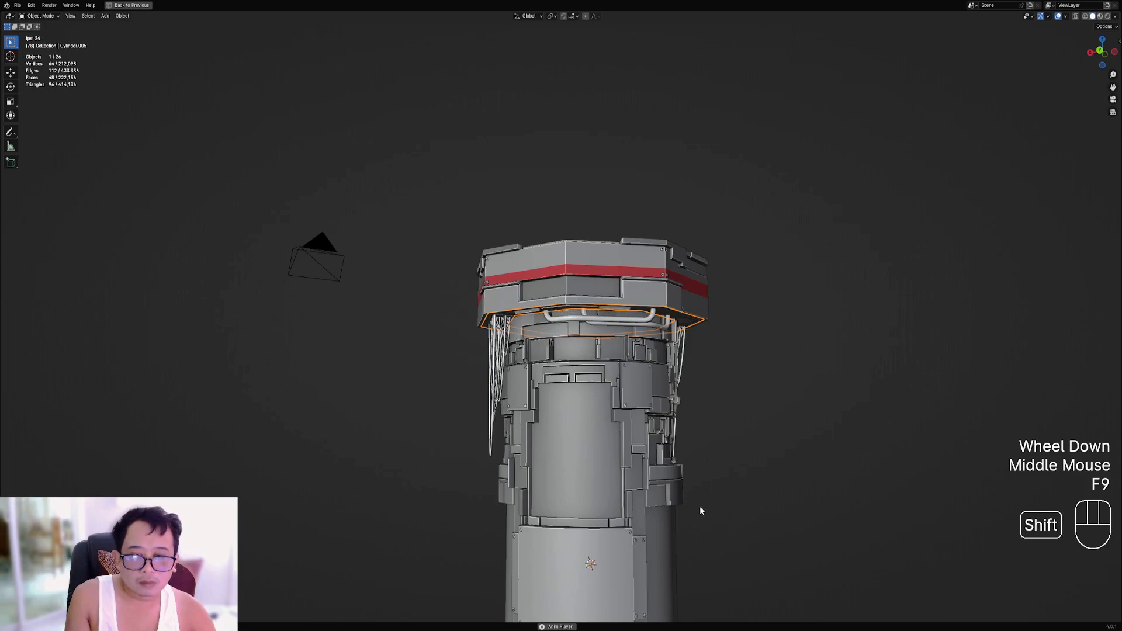
key(F9)
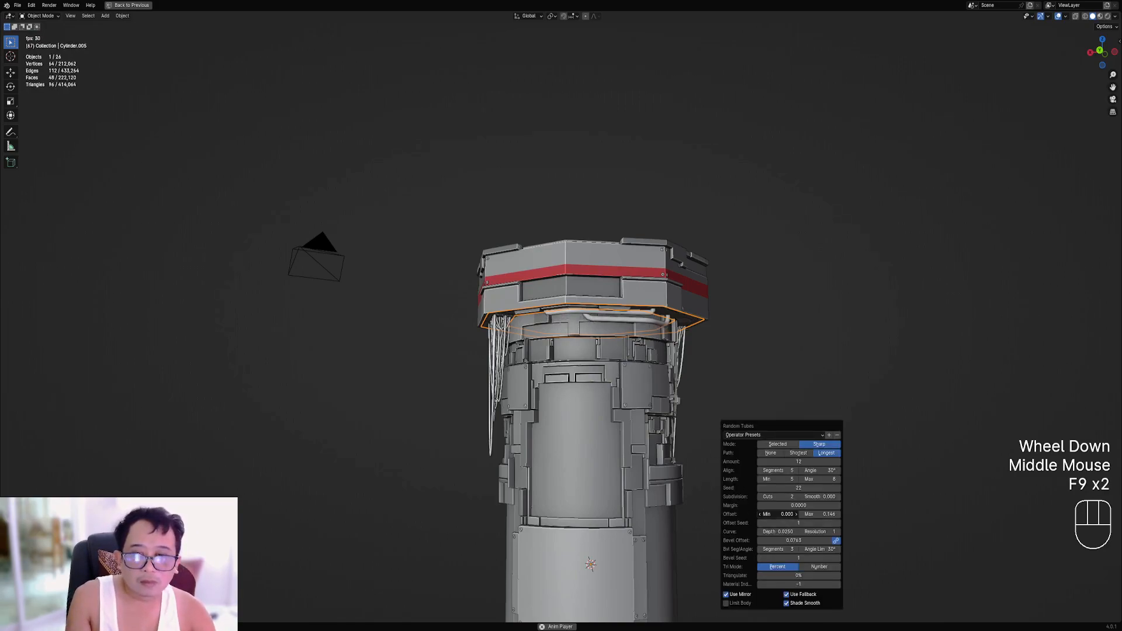
drag(778, 515, 831, 514)
middle_drag(473, 346, 651, 355)
Select only the tubes, save the file, and add Custom type Flanges/Couplings using the flange01 mesh.
key(alt+a)
scroll(581, 387, up, 2)
right_click(573, 407)
key(ctrl+s)
scroll(650, 356, up, 1)
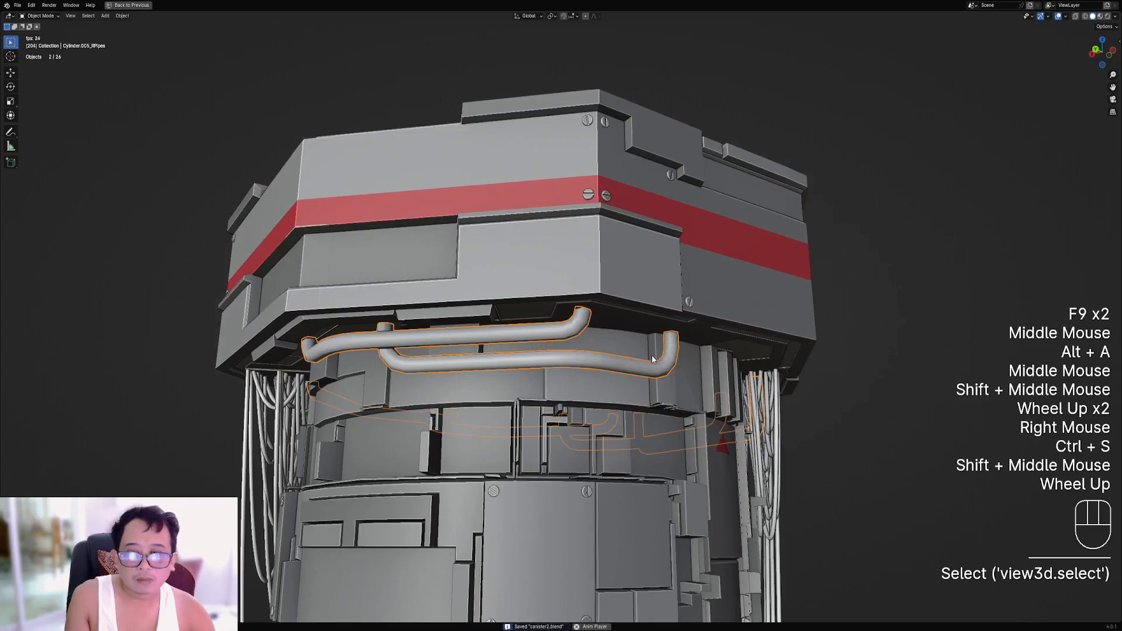
key(shift+q)
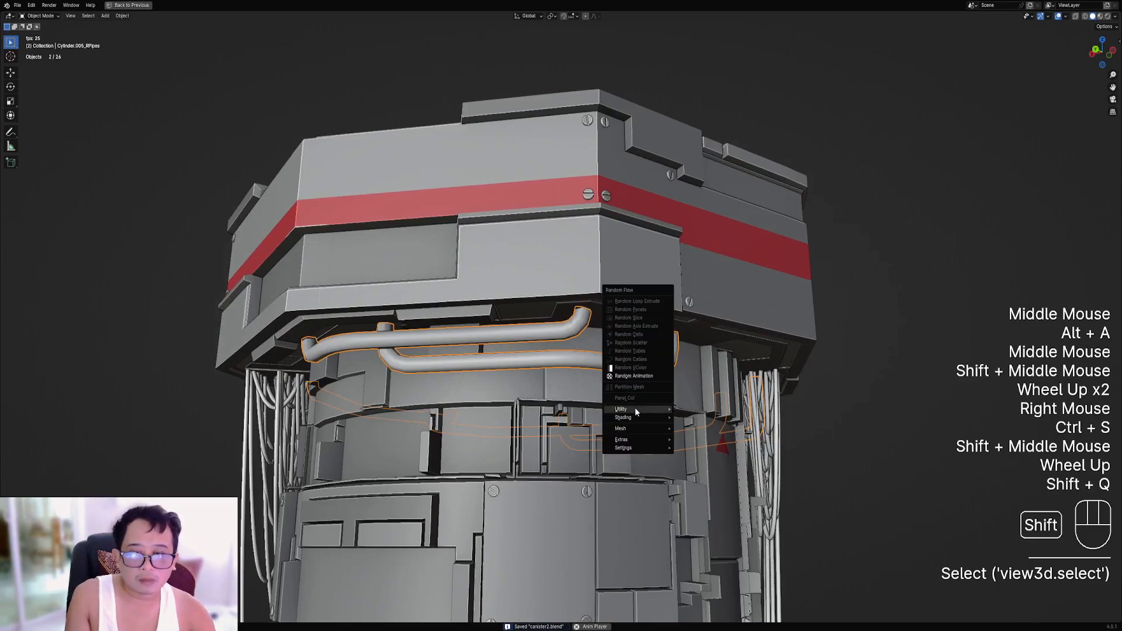
mouse_move(636, 412)
click(695, 418)
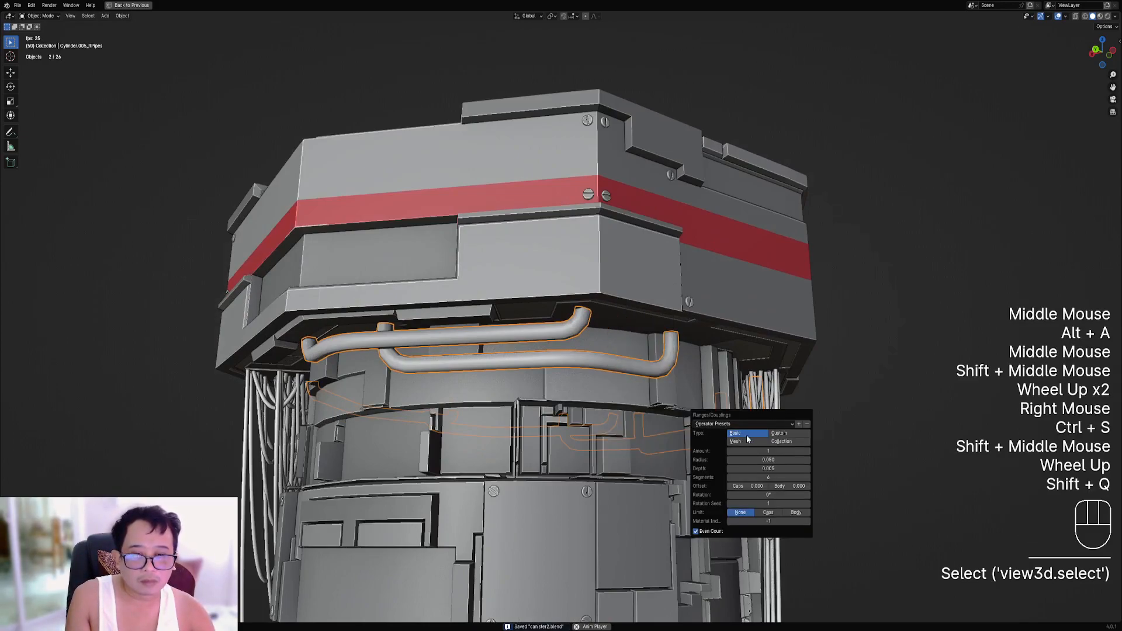
click(779, 433)
click(764, 452)
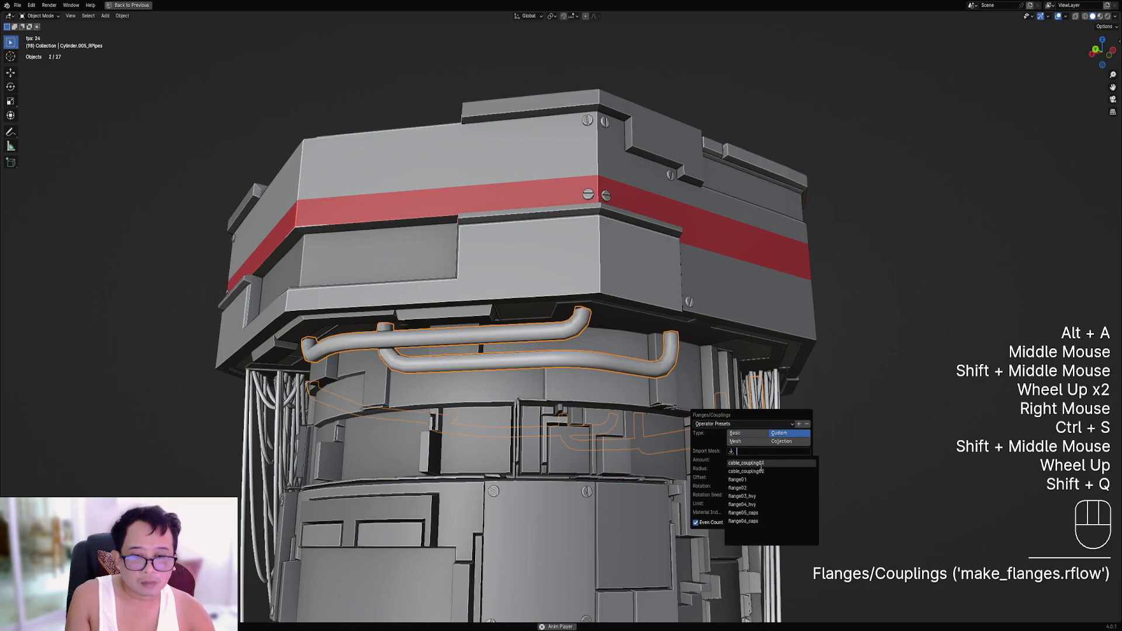
click(756, 479)
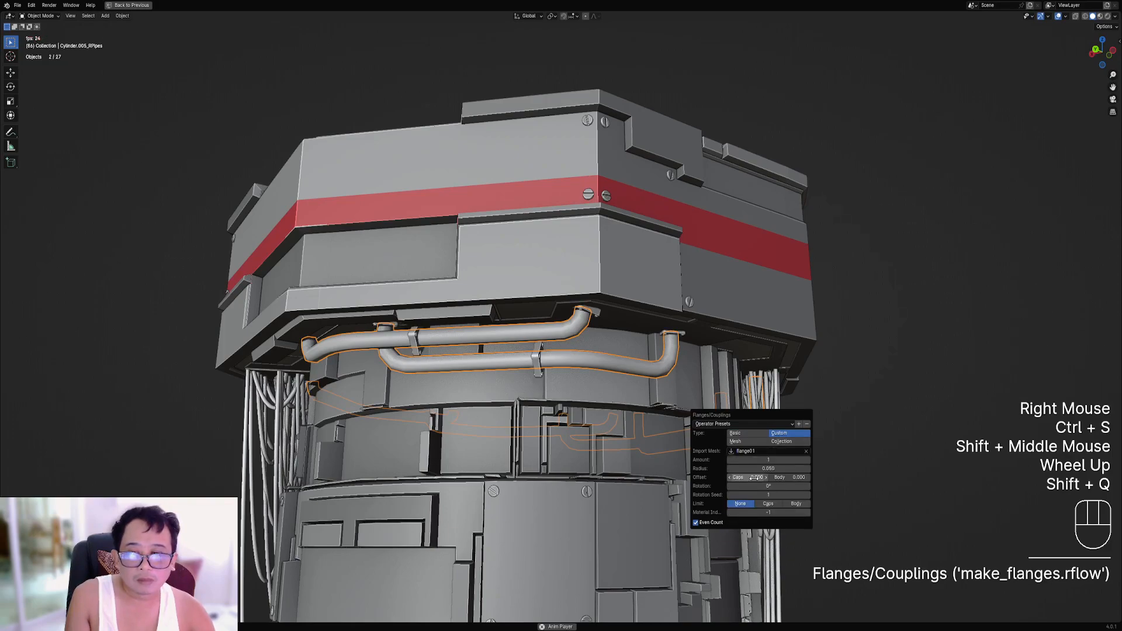
Set the flange amount to 2 and the caps offset to 0.024, then deselect everything and save the file.
ctrl+scroll(773, 462, up, 2)
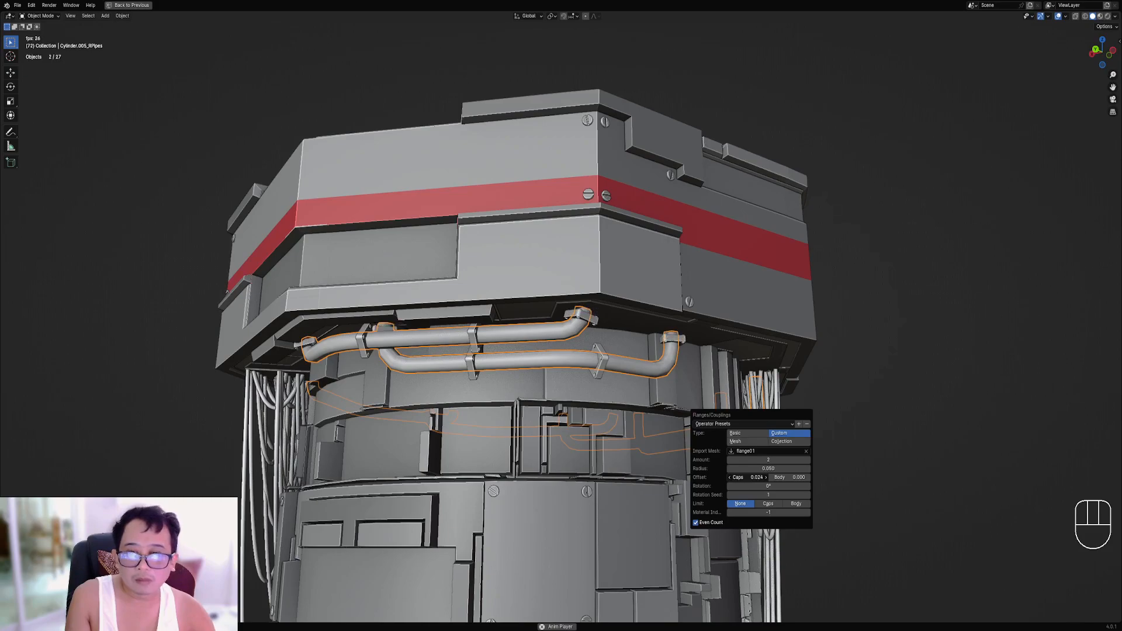
scroll(660, 328, down, 2)
mouse_move(661, 327)
middle_down()
mouse_move(664, 348)
mouse_move(721, 348)
mouse_move(691, 359)
mouse_move(641, 342)
middle_up()
key(alt+a)
scroll(660, 346, down, 2)
scroll(704, 352, up, 2)
key(ctrl+s)
Examine the tower with its new tubes in rendered shading, then return to solid shading.
key(z)
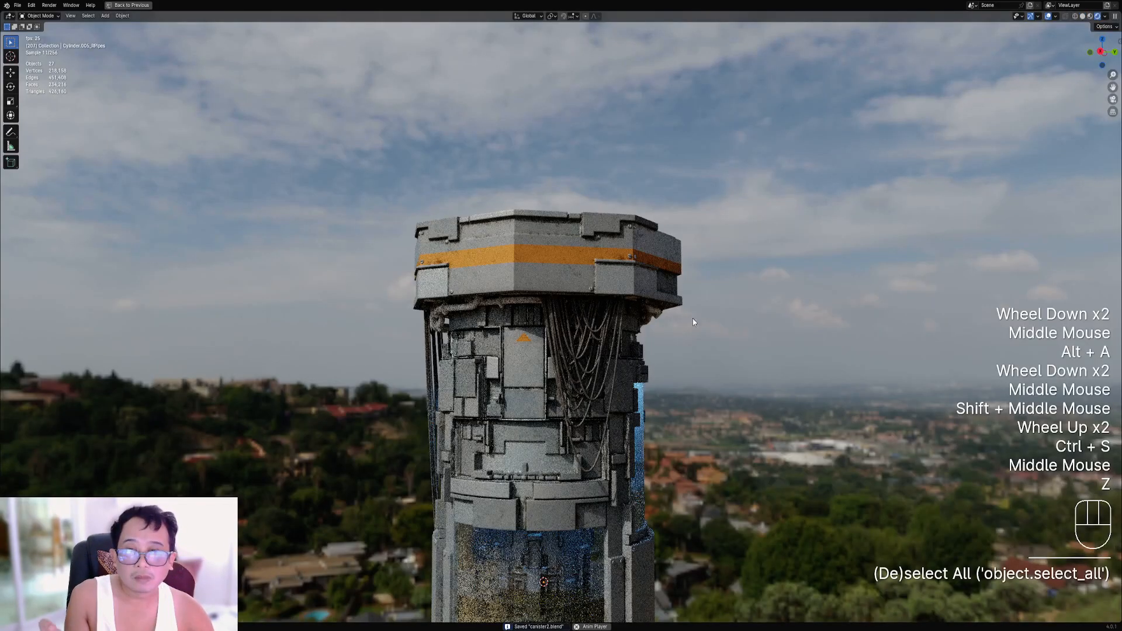
mouse_move(692, 318)
middle_down()
mouse_move(595, 327)
mouse_move(646, 359)
mouse_move(642, 326)
mouse_move(660, 311)
mouse_move(500, 296)
middle_up()
key(z)
Delete the base ring mesh beneath the cap that the tubes were generated from.
scroll(624, 345, up, 2)
right_click(629, 332)
key(x)
click(629, 331)
Select the tubes, restore the full layout, save the file, and assign the grunge_metal material to them.
scroll(499, 297, up, 1)
right_click(500, 296)
key(shift+ctrl+x)
mouse_move(566, 279)
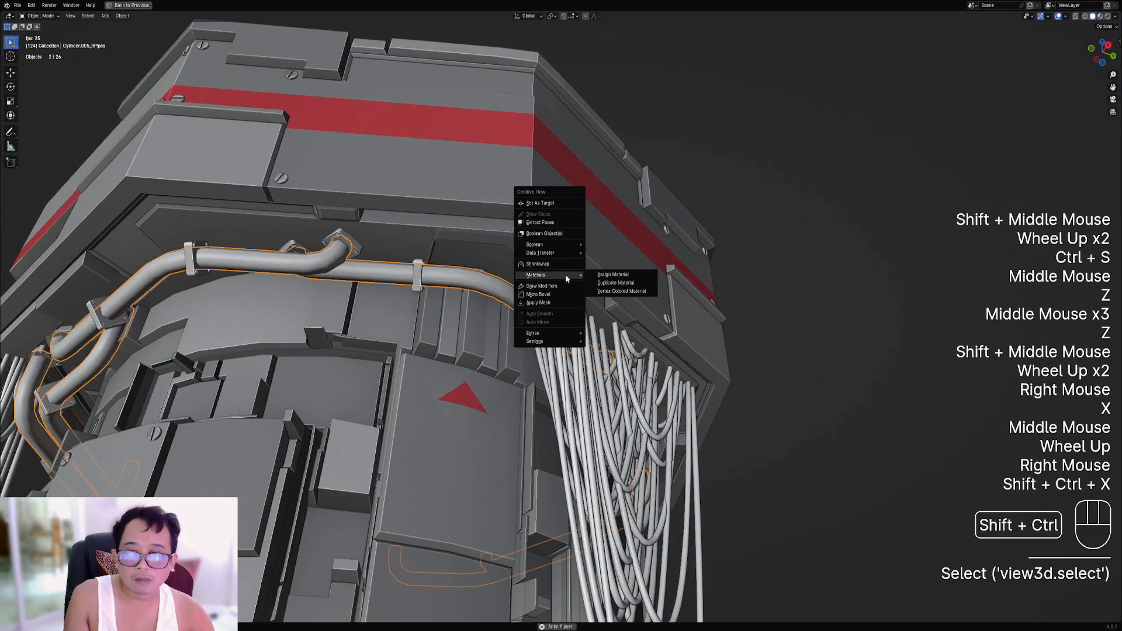
key(ctrl+space)
key(ctrl+s)
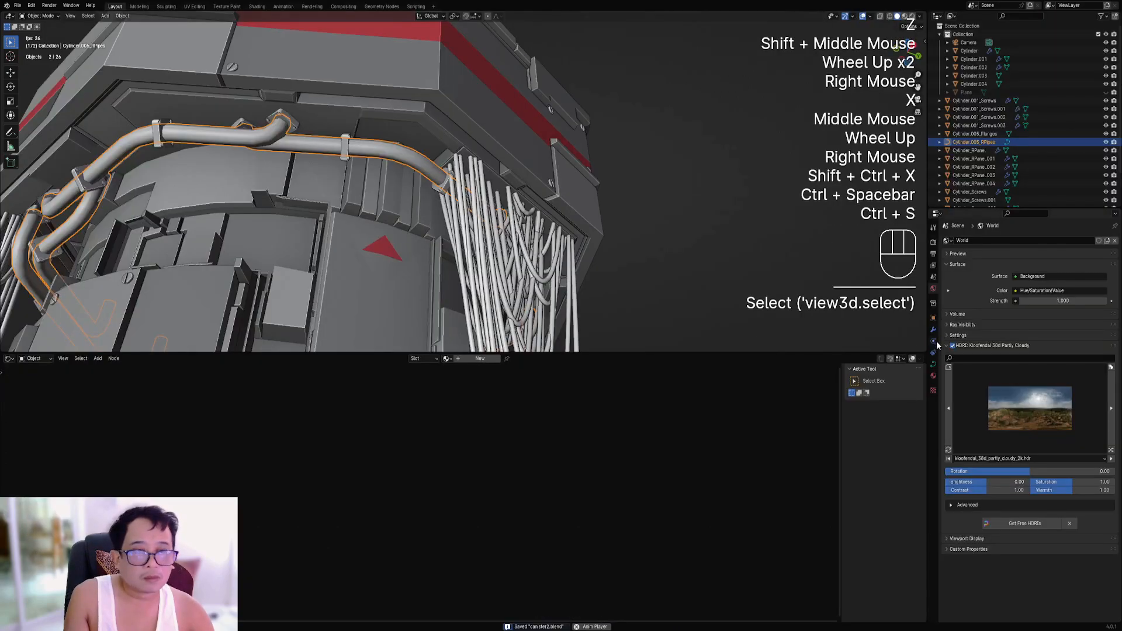
click(934, 377)
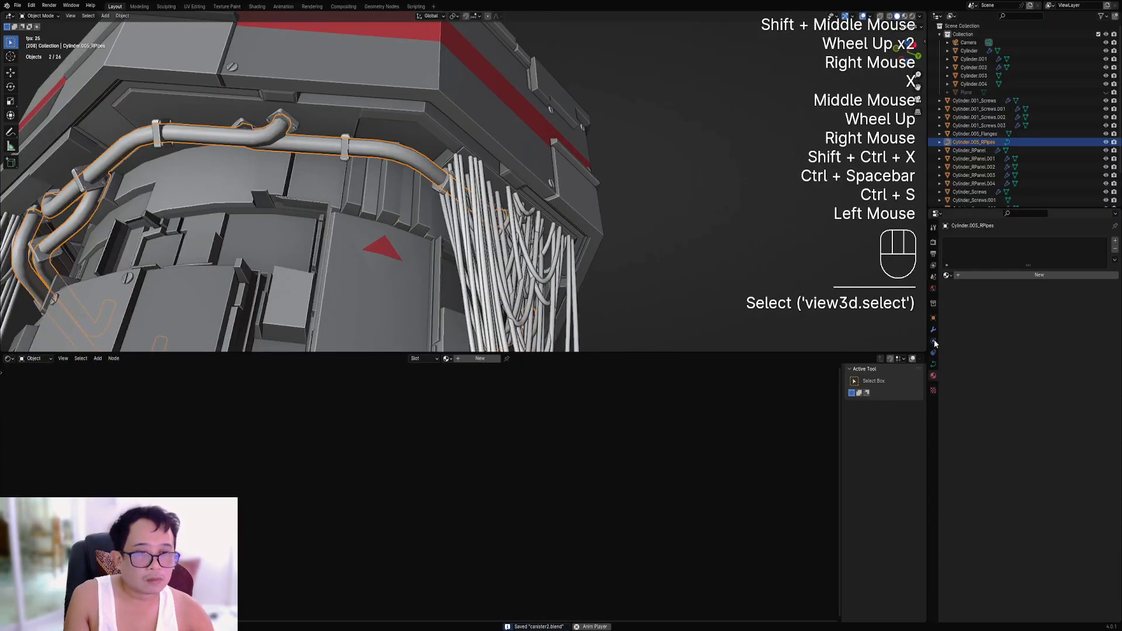
click(947, 275)
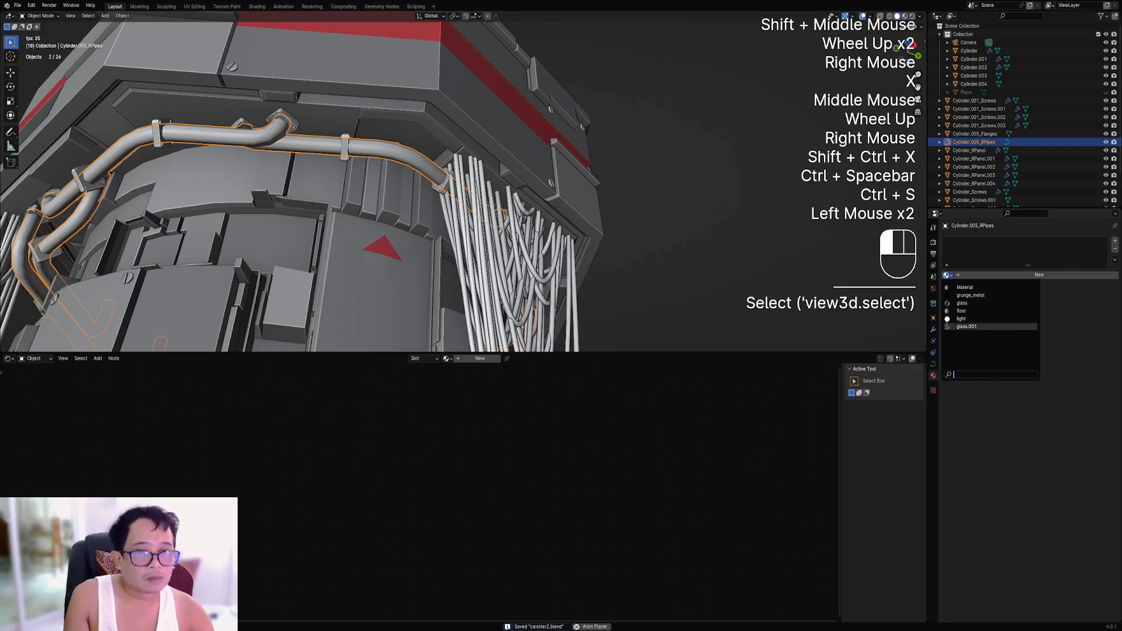
click(952, 296)
Assign the grunge_metal material to the flanges, maximize the 3D view and save the file.
shift+middle_drag(508, 295, 519, 223)
right_click(519, 224)
click(947, 275)
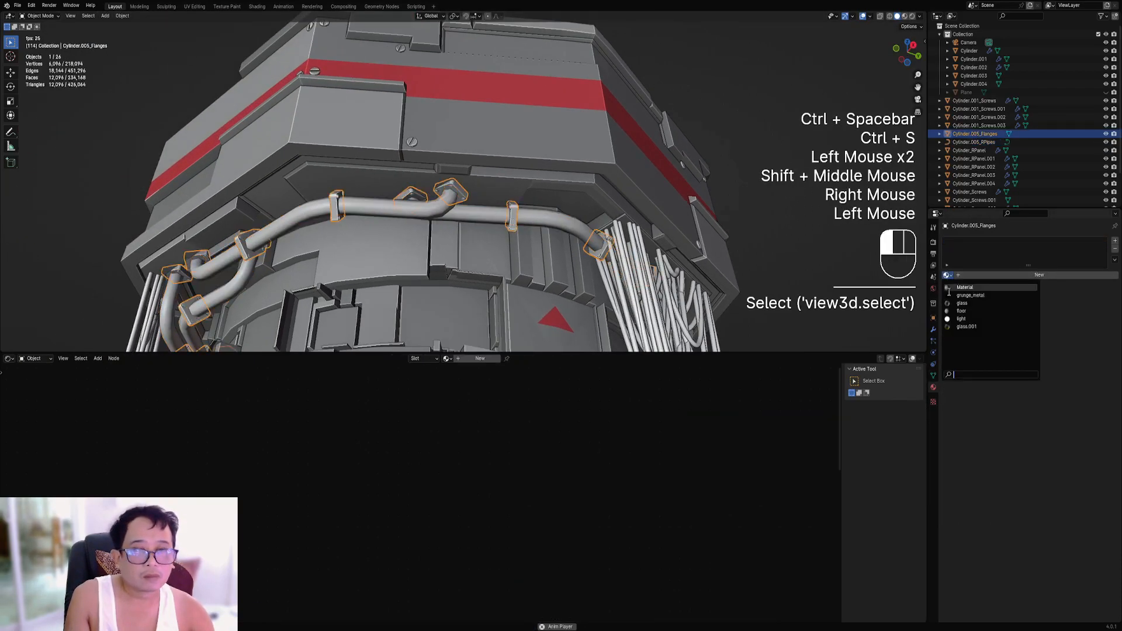
click(952, 293)
key(ctrl+space)
Inspect the tubes and flanges in rendered shading with overlays hidden, then return to solid shading.
key(z)
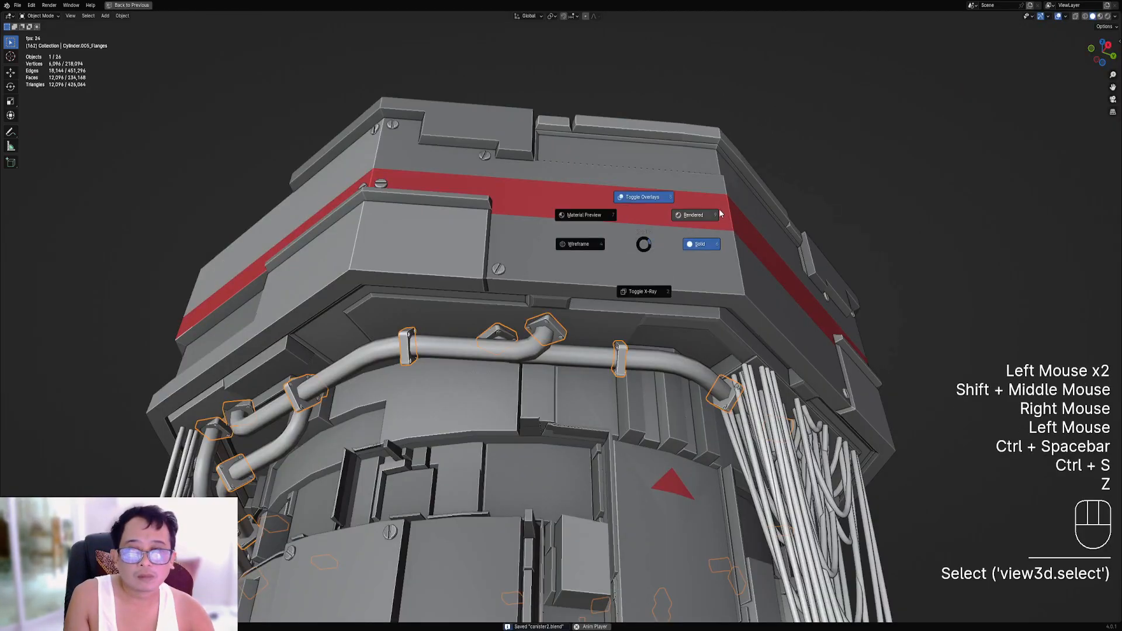
click(670, 230)
scroll(699, 211, down, 2)
key(shift+alt+z)
mouse_move(697, 210)
middle_down()
mouse_move(643, 236)
mouse_move(585, 315)
mouse_move(665, 317)
middle_up()
scroll(577, 334, up, 1)
key(z)
Select the tubes, show the overlays again and convert the tubes to a mesh with Apply Mesh.
scroll(609, 334, up, 1)
right_click(594, 345)
key(shift+alt+z)
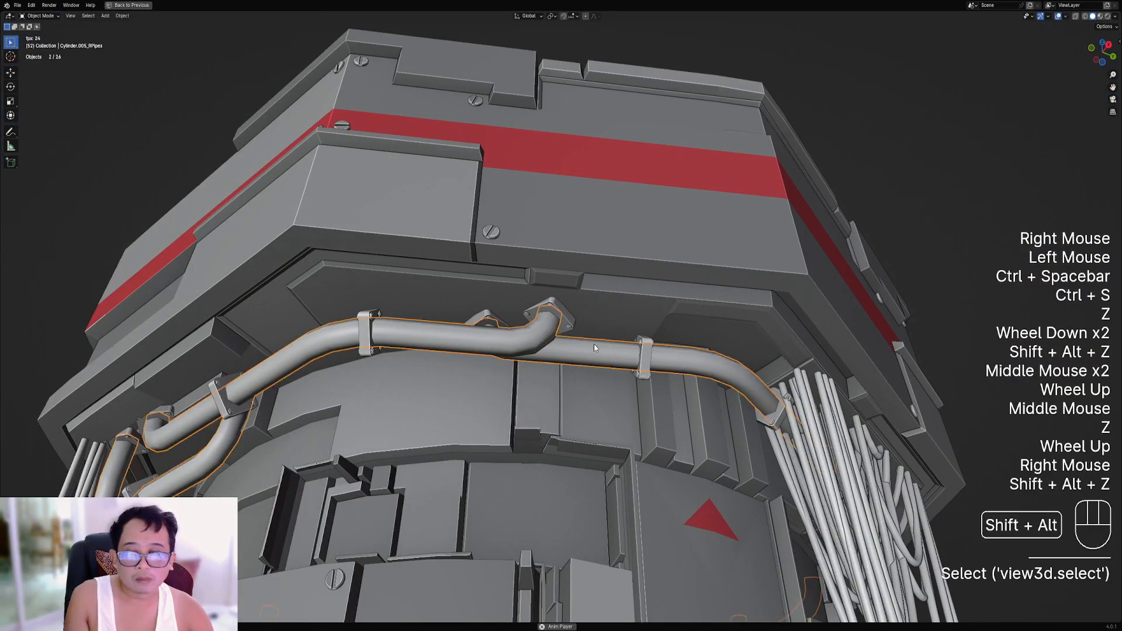
key(shift+ctrl+x)
click(583, 371)
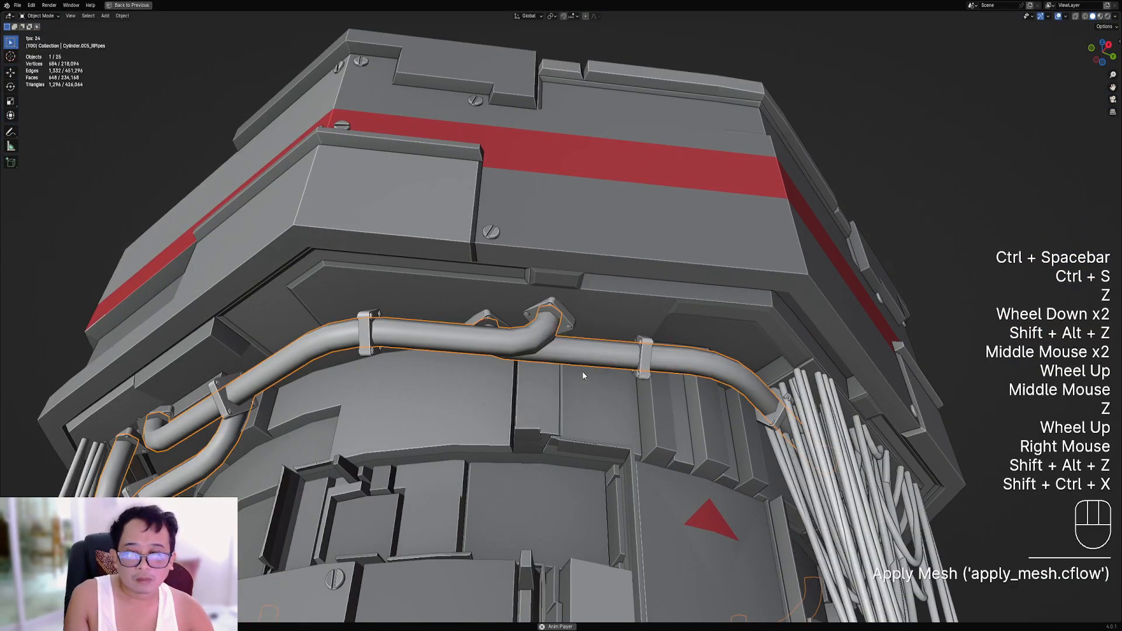
Apply Random VColor to the selected tubes and check them in rendered shading.
key(Tab)
key(a)
key(Tab)
scroll(605, 328, down, 1)
key(shift+ctrl+x)
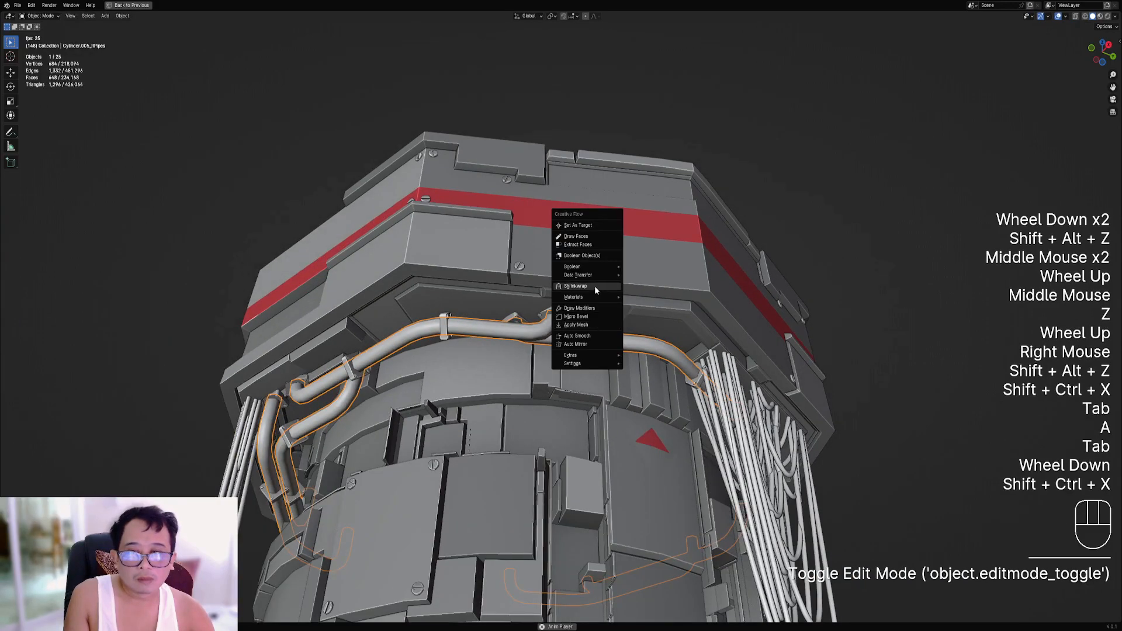
key(shift+q)
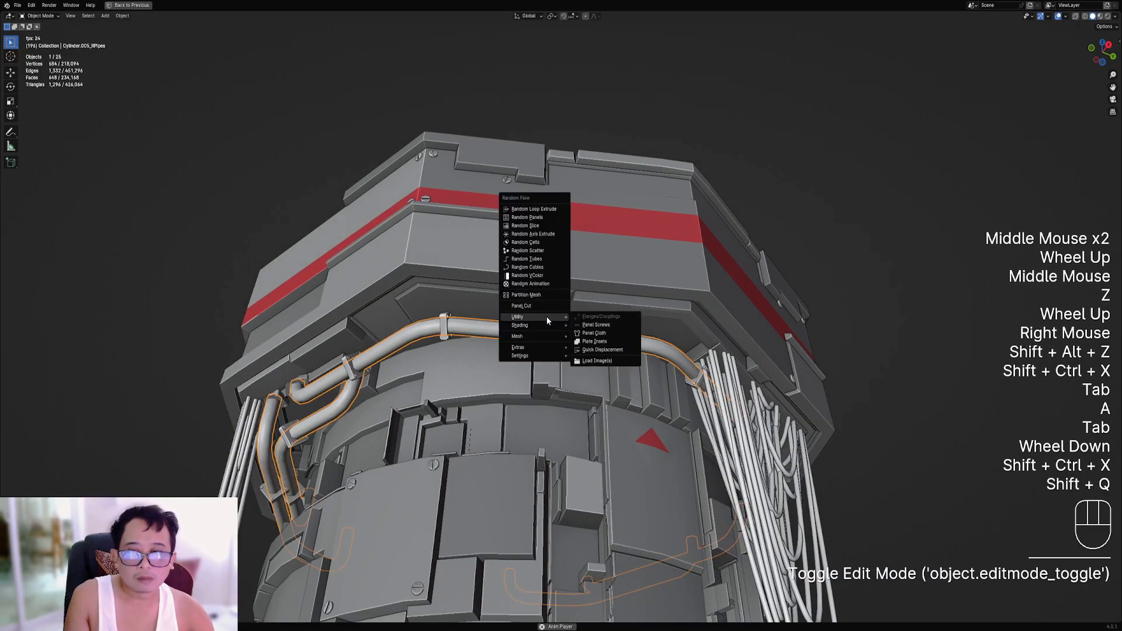
click(540, 276)
click(607, 370)
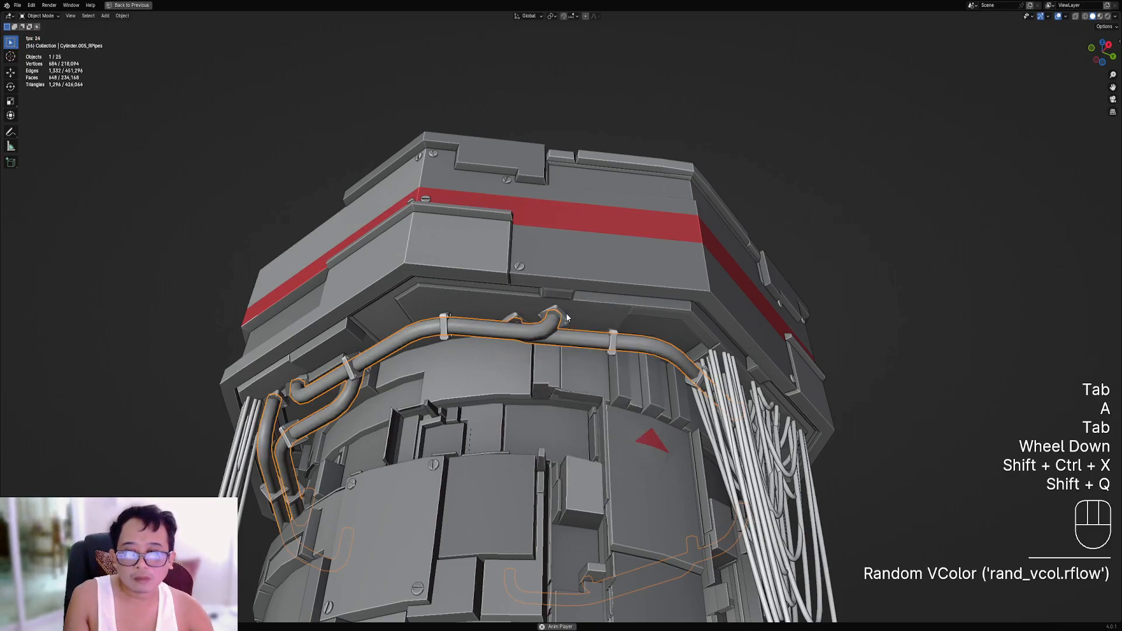
key(z)
click(607, 292)
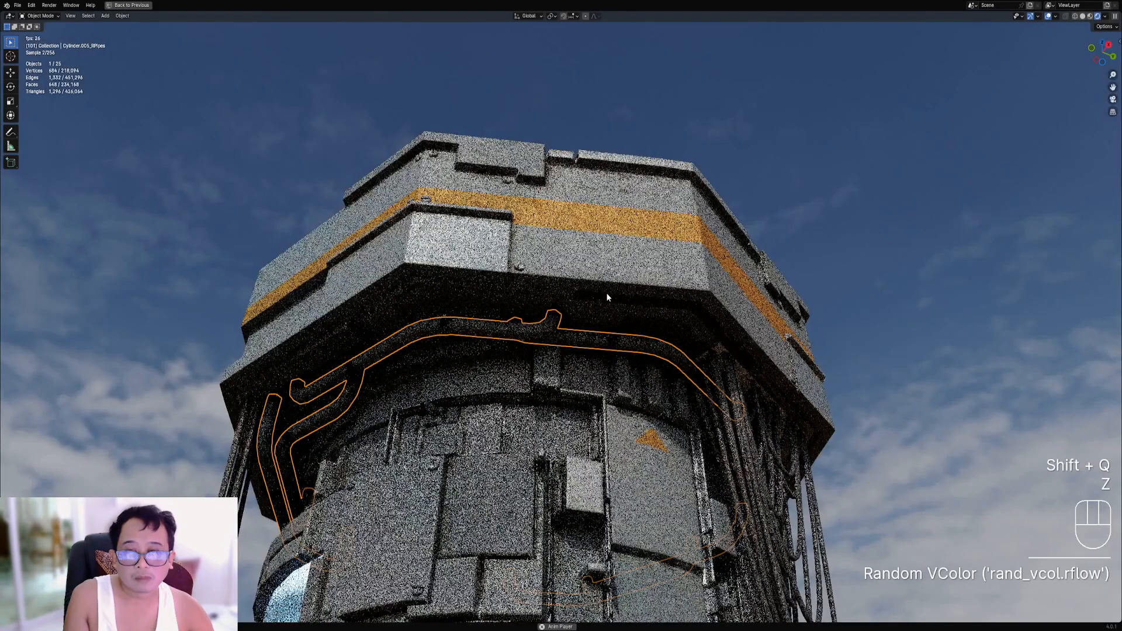
Select the flanges, return to solid shading and replace the vertex color of their whole mesh with a neutral light grey.
right_click(341, 375)
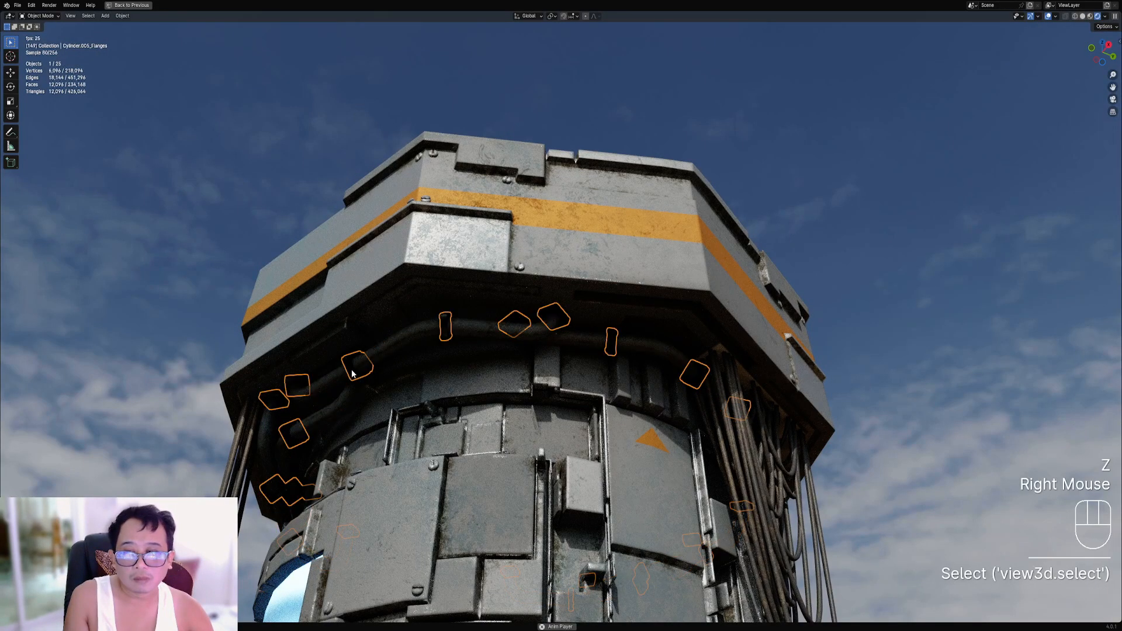
middle_drag(341, 376, 581, 322)
scroll(581, 321, up, 2)
key(z)
click(630, 320)
key(Tab)
key(a)
scroll(614, 292, down, 1)
key(ctrl+shift+x)
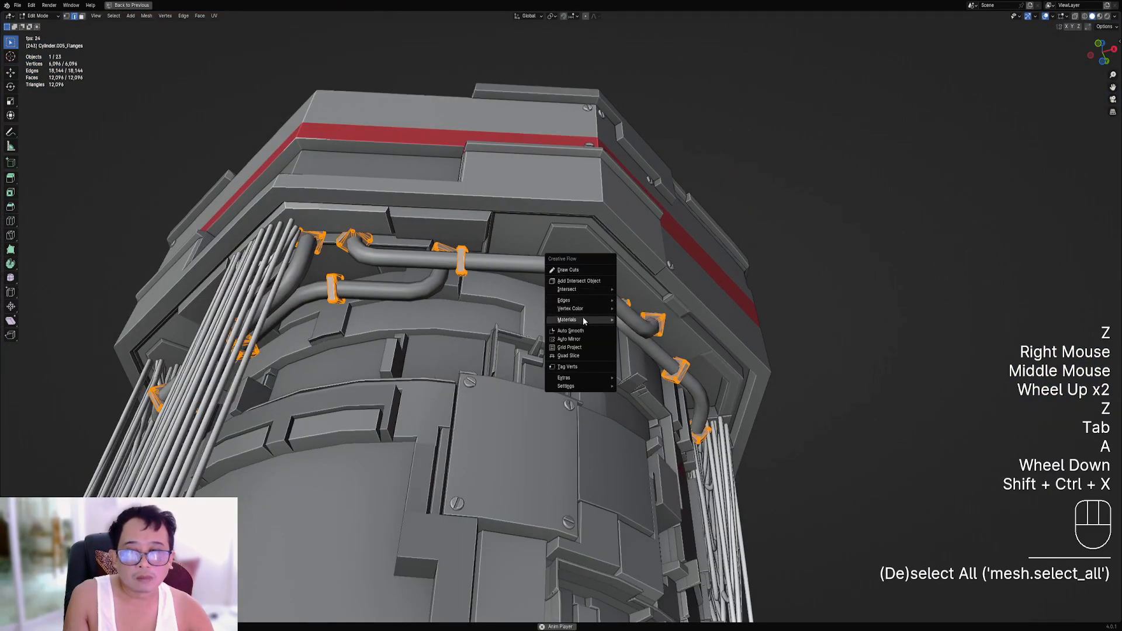
mouse_move(583, 324)
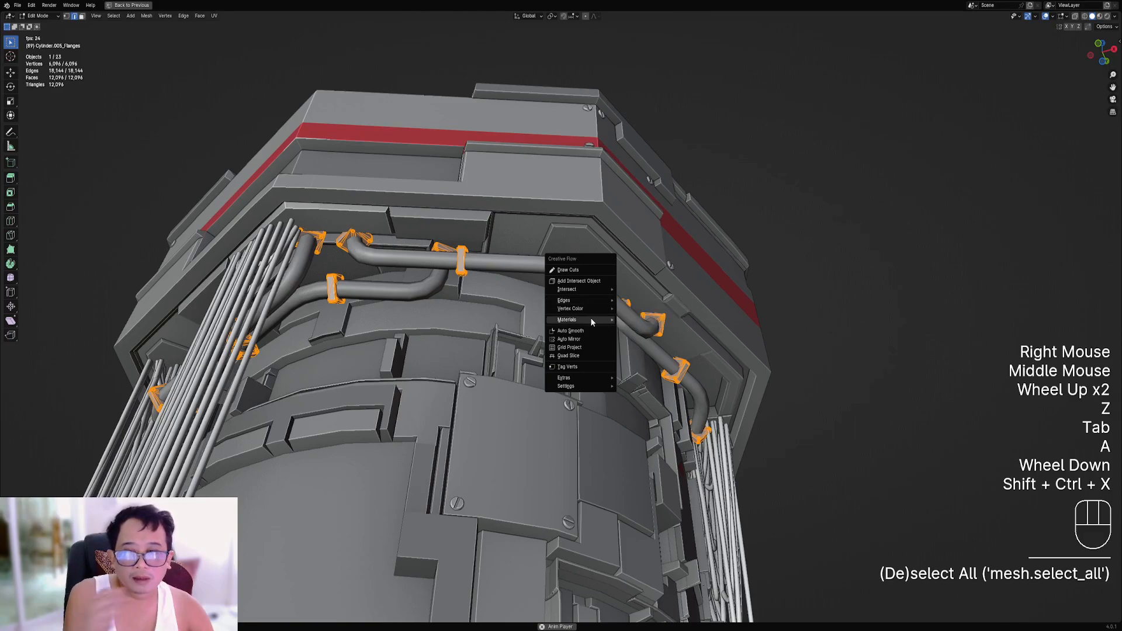
click(635, 312)
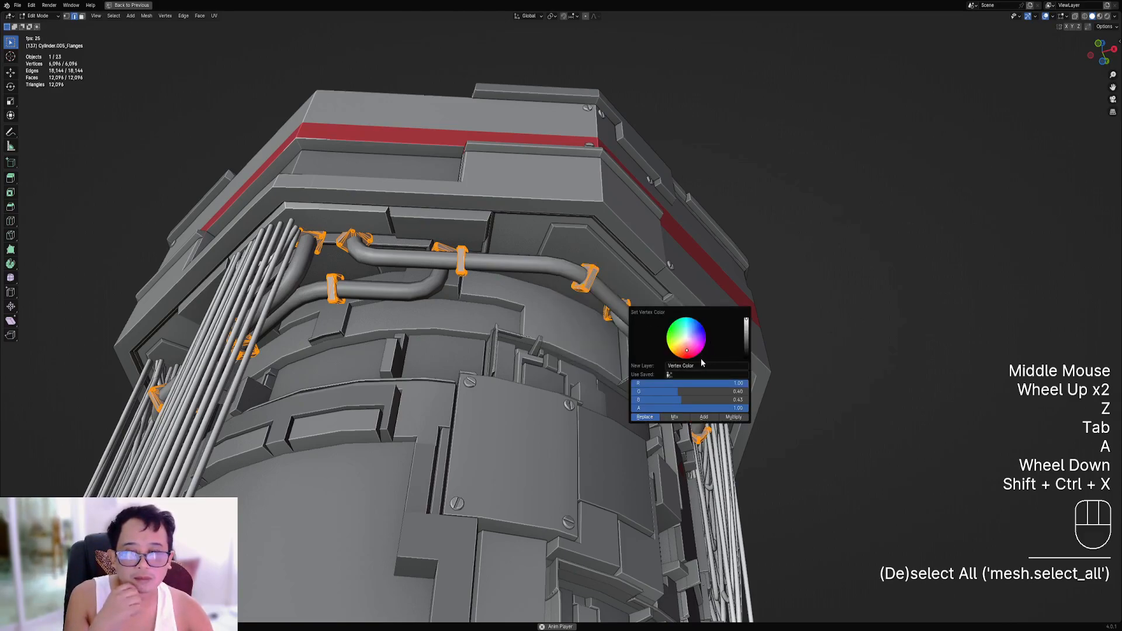
drag(690, 394, 748, 392)
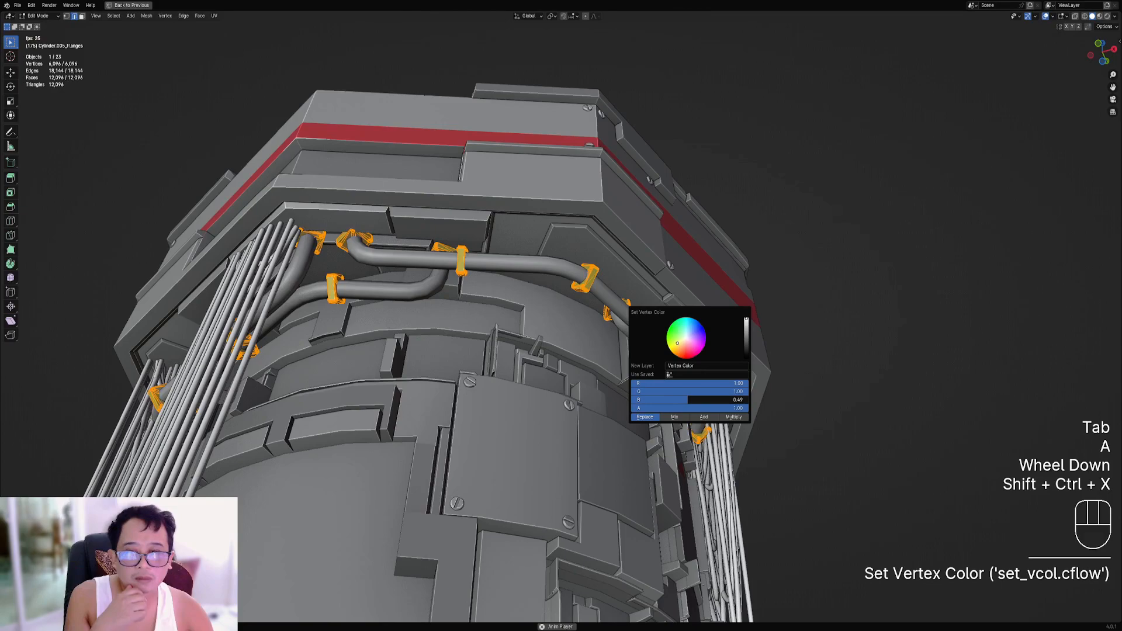
drag(747, 337, 746, 328)
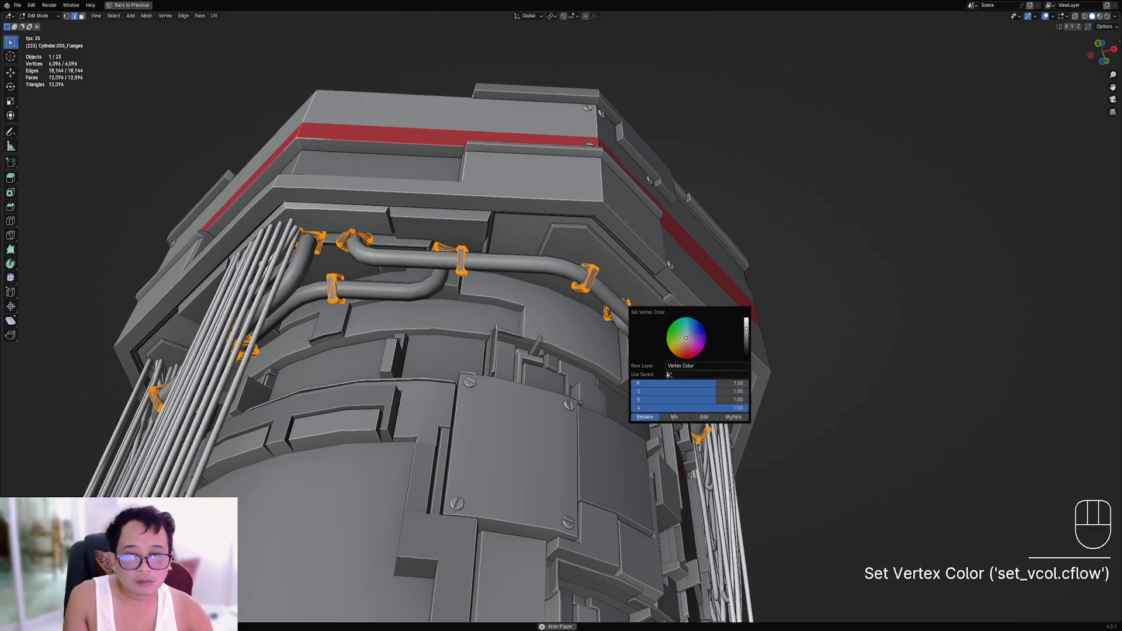
key(Tab)
Inspect the whole tower in rendered shading with the overlays hidden.
scroll(666, 247, down, 3)
key(z)
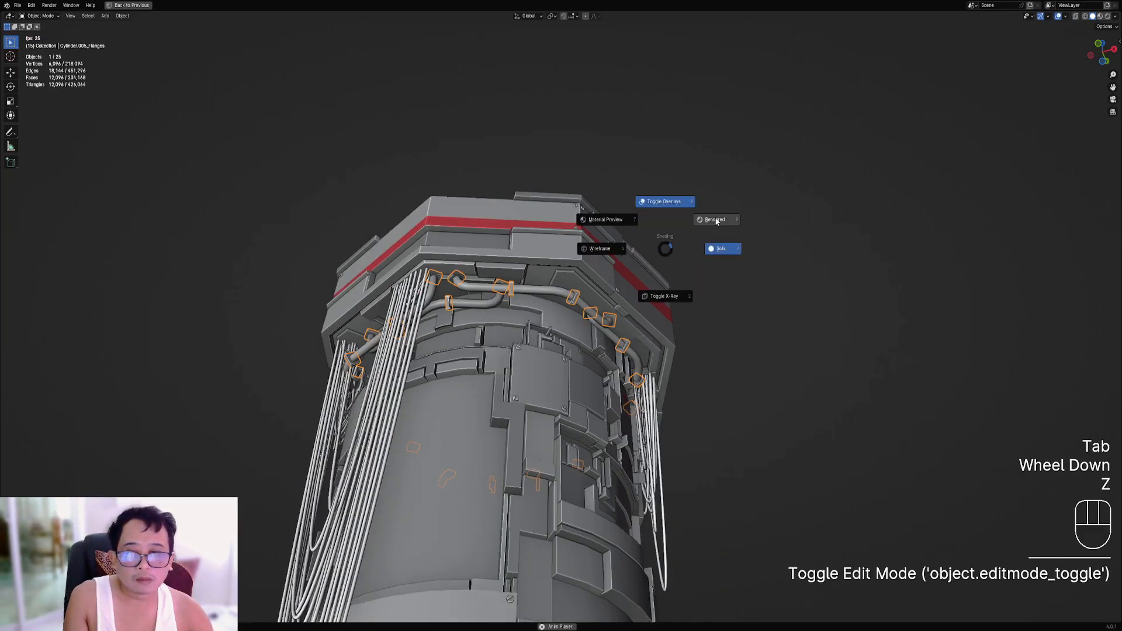
key(shift+alt+z)
scroll(645, 348, down, 2)
middle_drag(693, 302, 617, 404)
shift+scroll(616, 403, down, 2)
scroll(626, 363, down, 1)
middle_drag(581, 341, 646, 347)
scroll(626, 363, down, 1)
Reveal all hidden objects, restore the full layout and frame the tower standing on the floor.
key(alt+h)
key(ctrl+space)
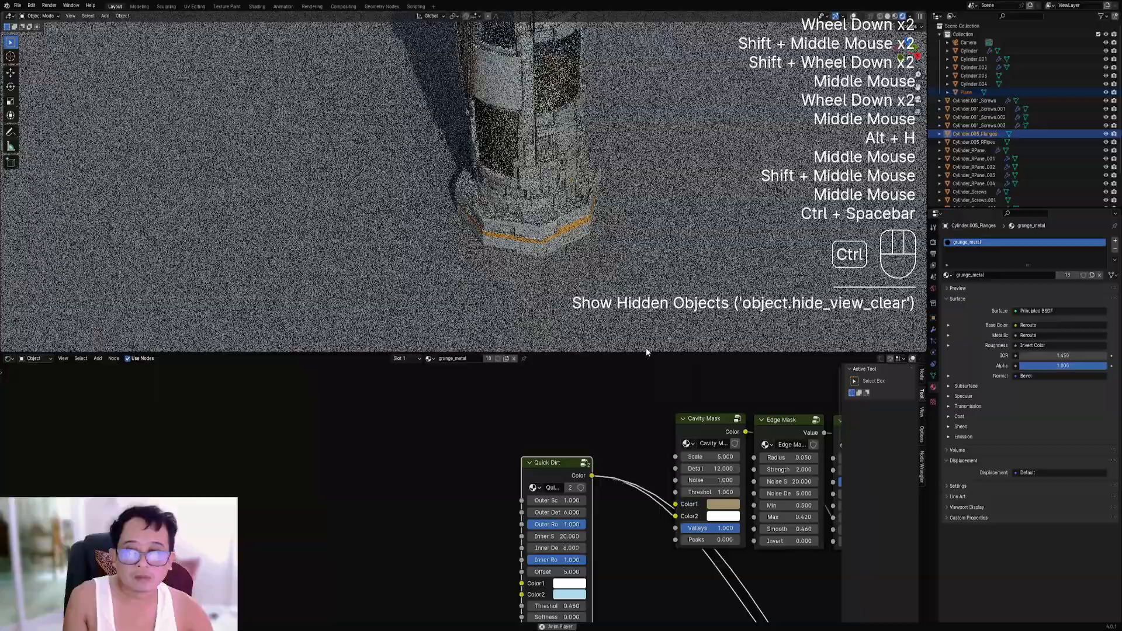
shift+middle_drag(624, 234, 604, 270)
scroll(605, 270, down, 1)
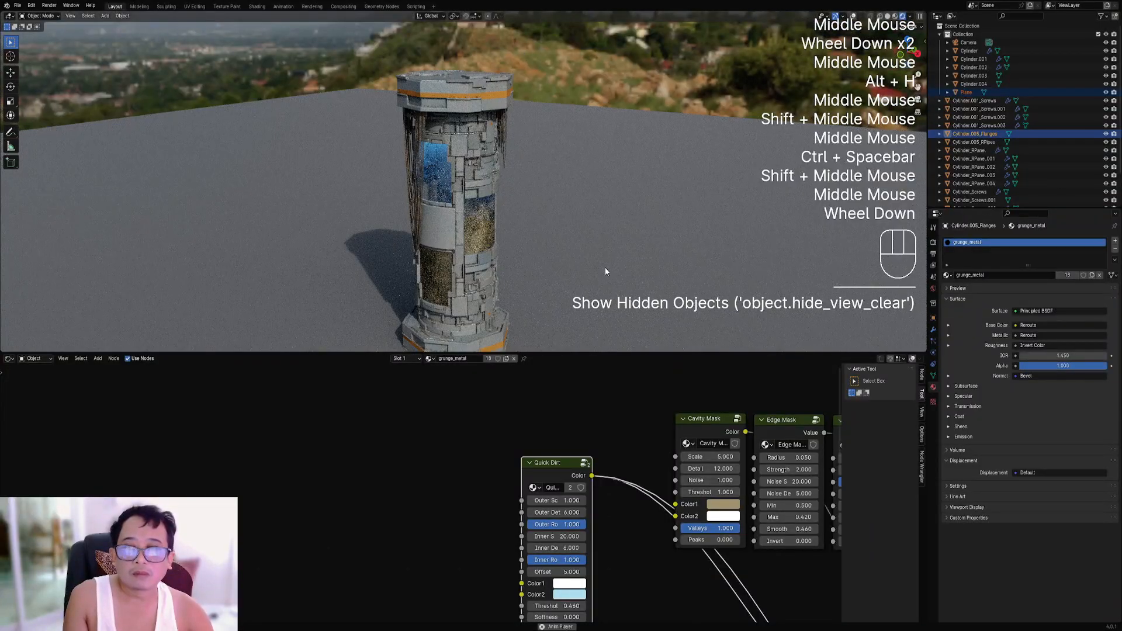
Return to solid shading, align the camera to a view looking down on the tower and save the file.
key(z)
key(ctrl+space)
middle_drag(656, 266, 664, 298)
key(ctrl+alt+KP_0)
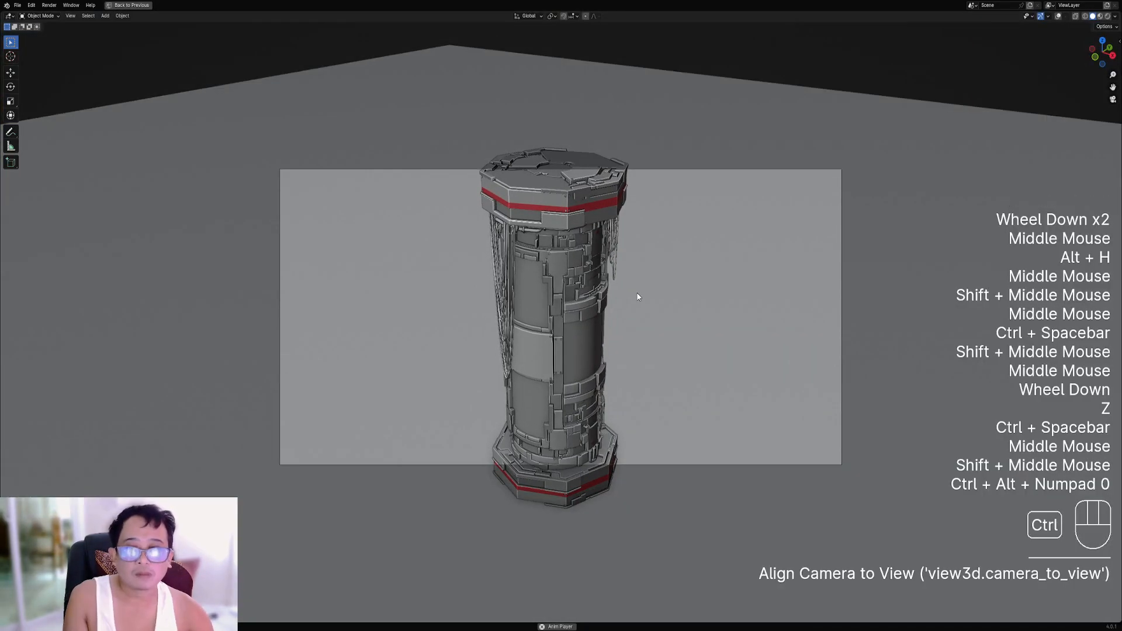
key(ctrl+space)
key(ctrl+s)
Open the camera settings in the sidebar, set the clip end to 500 m and the F-stop to 1.0.
key(n)
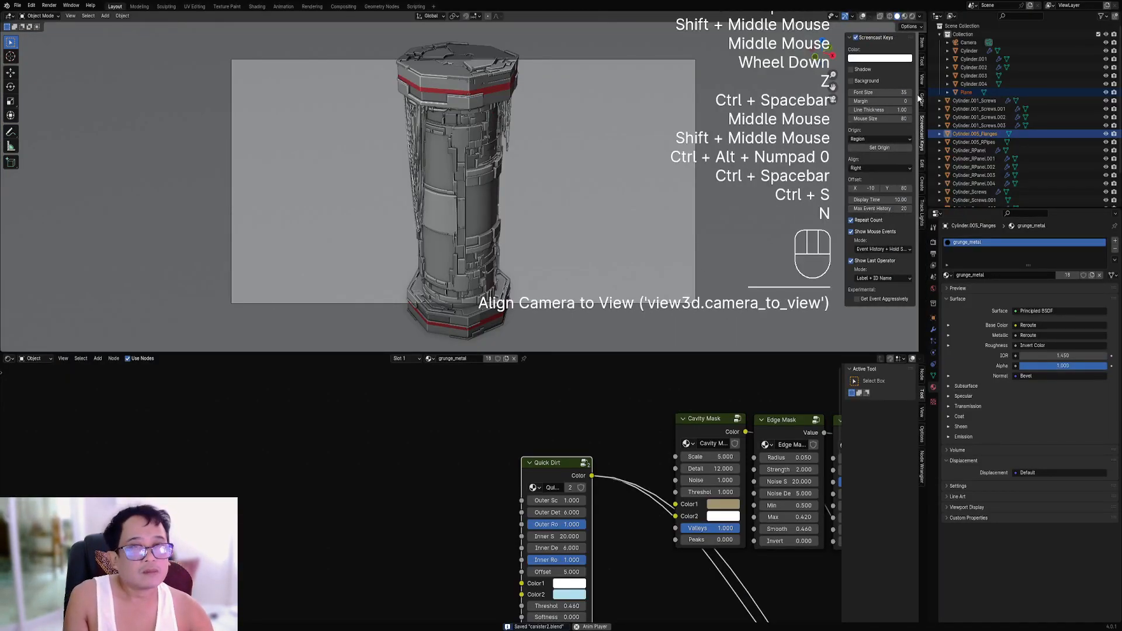
key(ctrl+space)
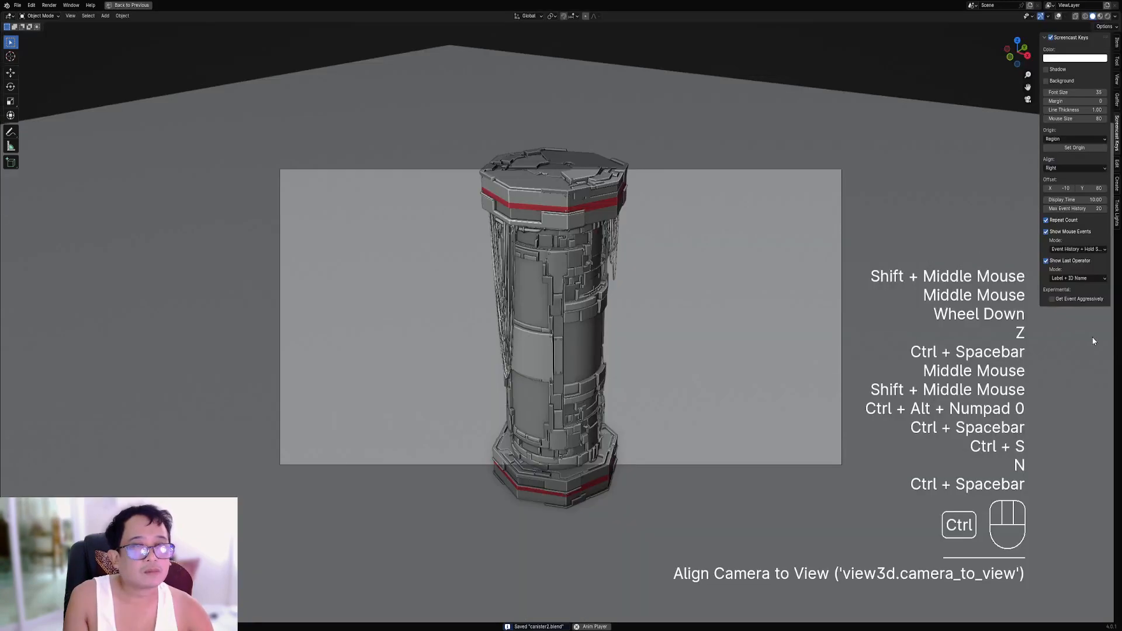
click(1118, 217)
click(1069, 37)
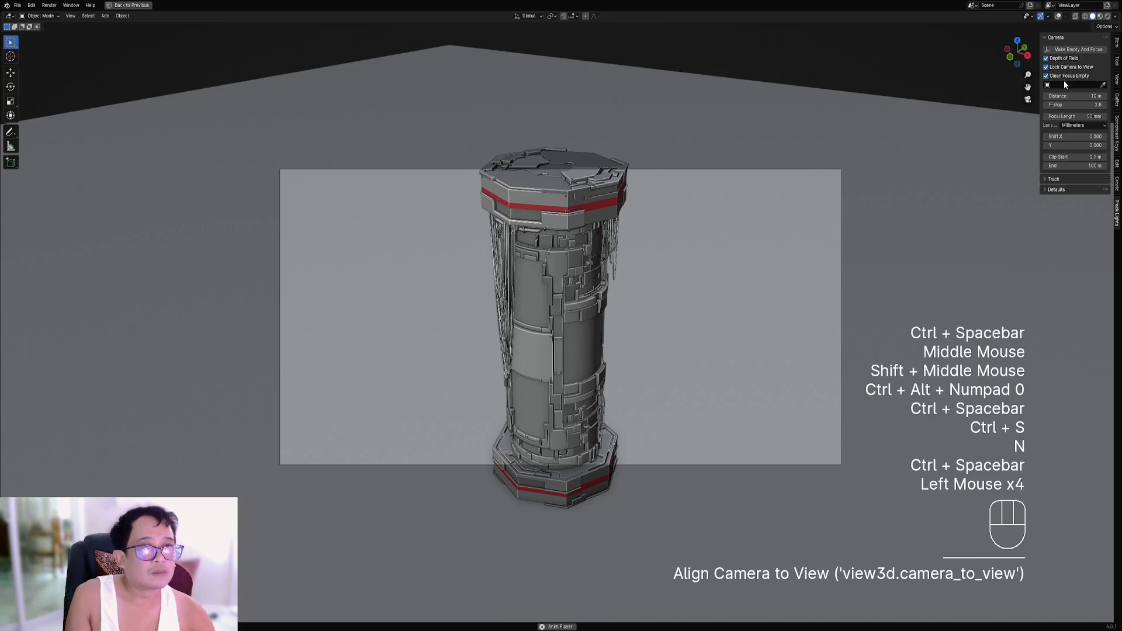
click(1063, 166)
text(5)
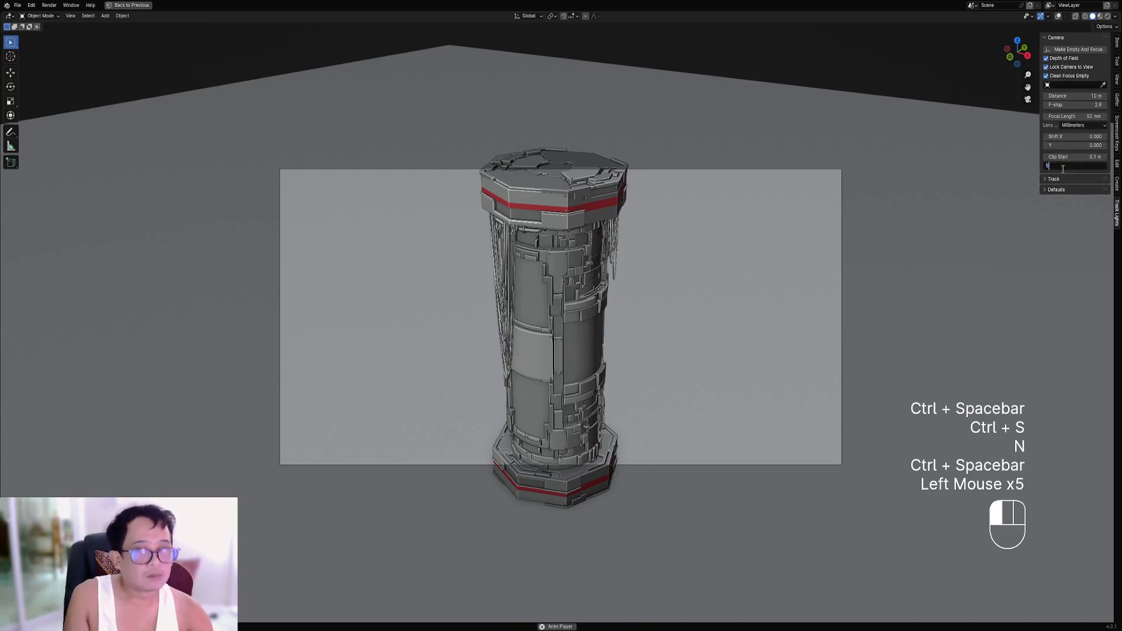
text(00)
key(Return)
drag(1092, 104, 803, 166)
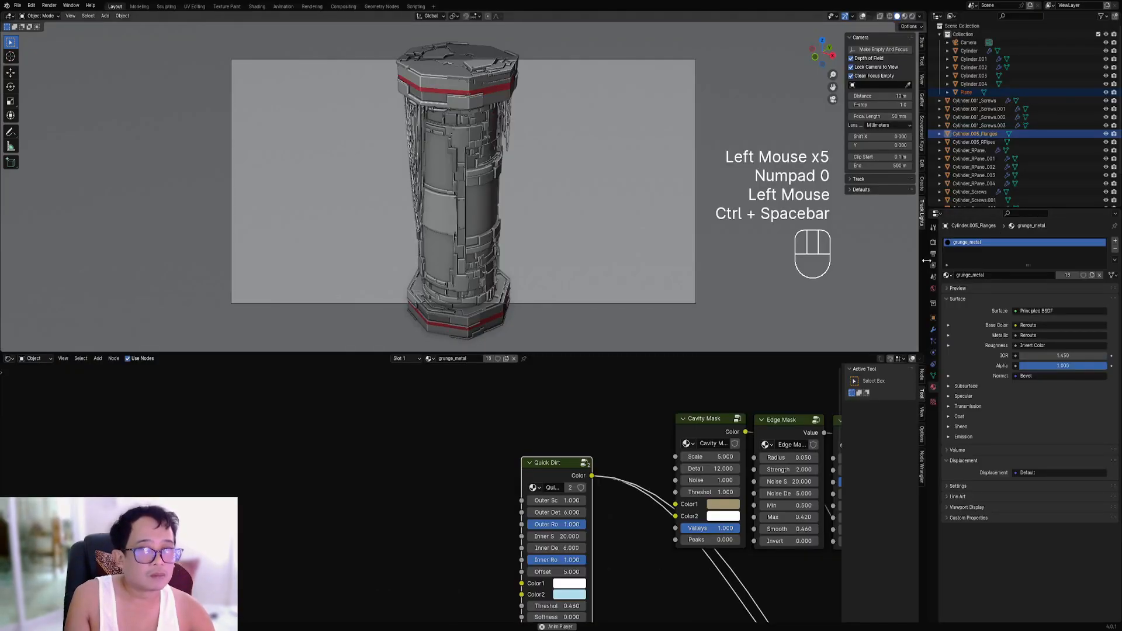
Set the output resolution to 1024 × 1024 px and fit the camera frame in the view.
click(933, 249)
double_click(1063, 251)
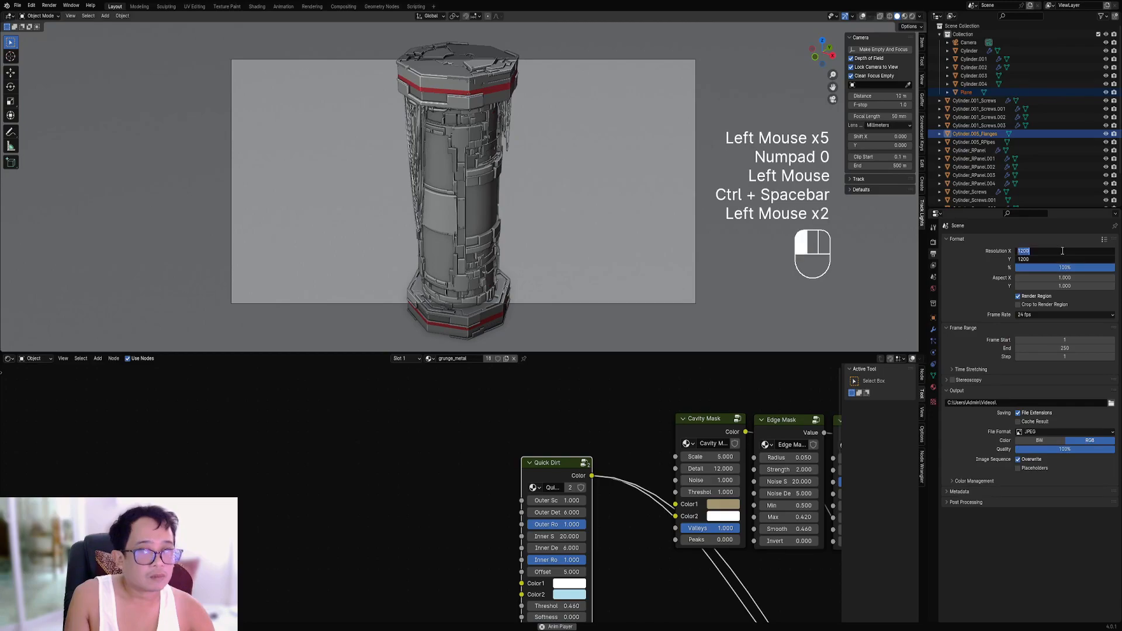
text(1024)
key(Return)
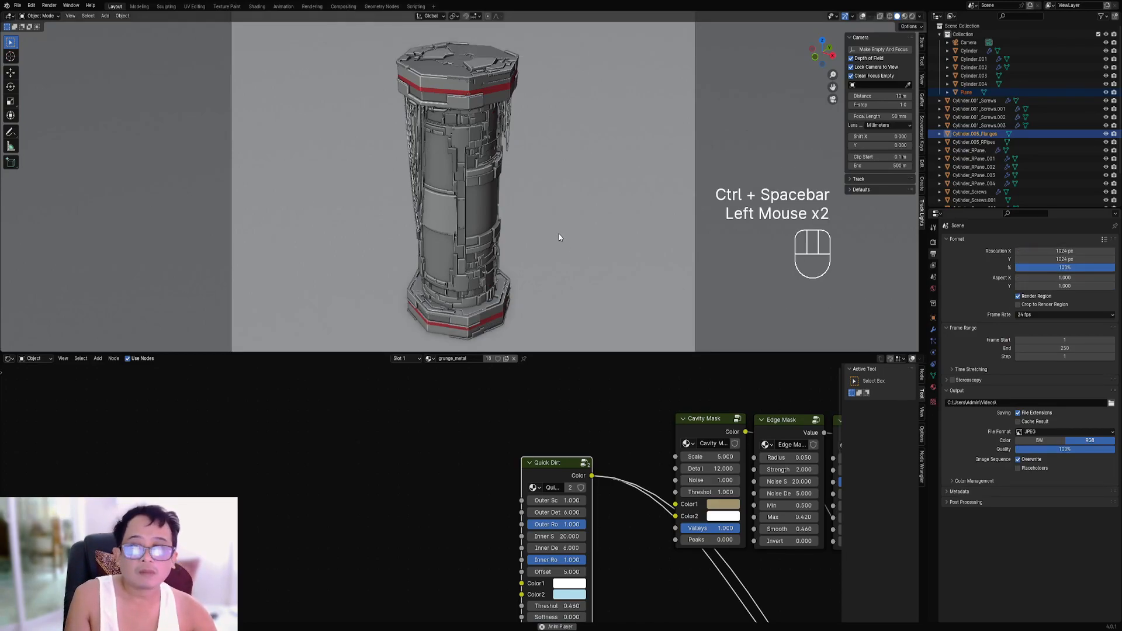
key(Home)
scroll(544, 237, up, 1)
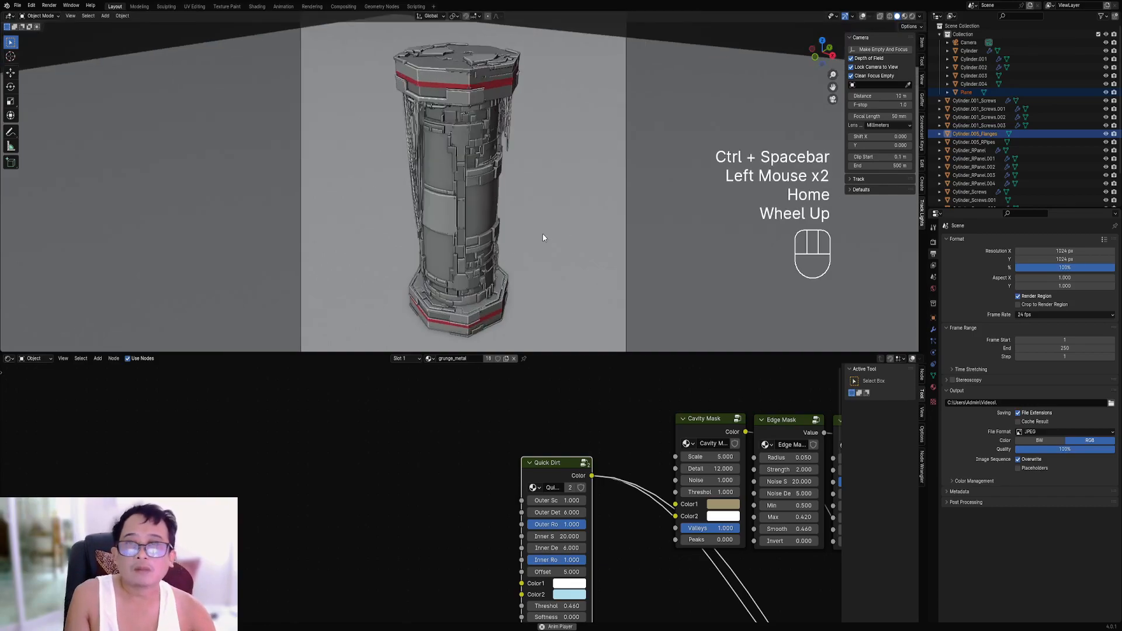
Scale up the selected floor plane and flanges until the floor fills the camera frame, then preview the scene in rendered shading.
mouse_move(551, 233)
right_down()
mouse_move(725, 181)
mouse_move(638, 197)
right_up()
key(s)
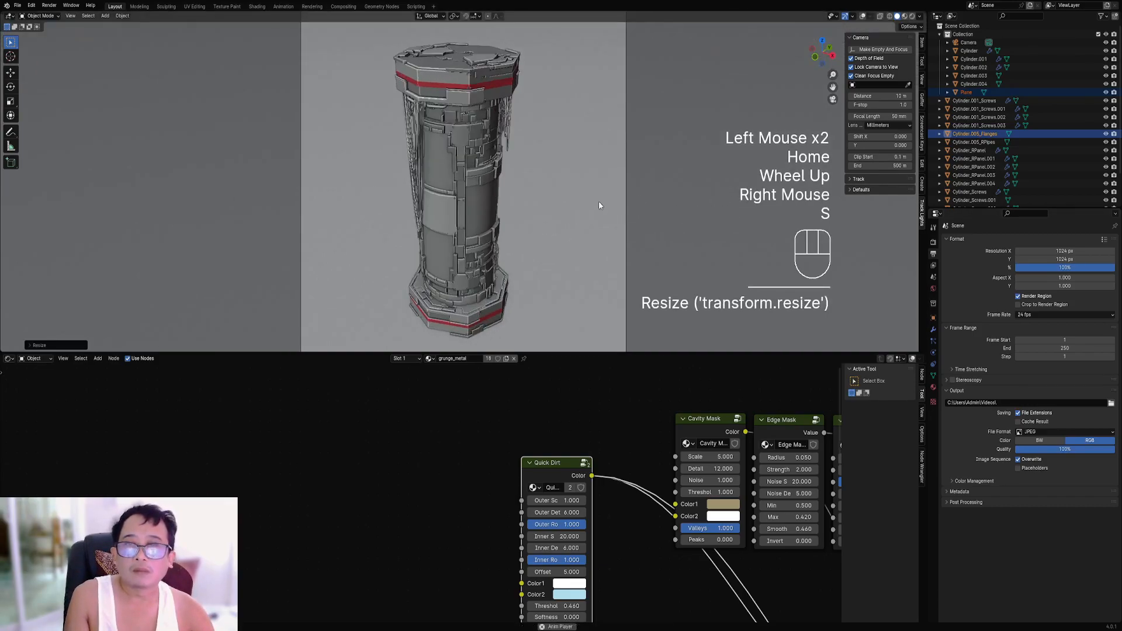
key(z)
click(589, 172)
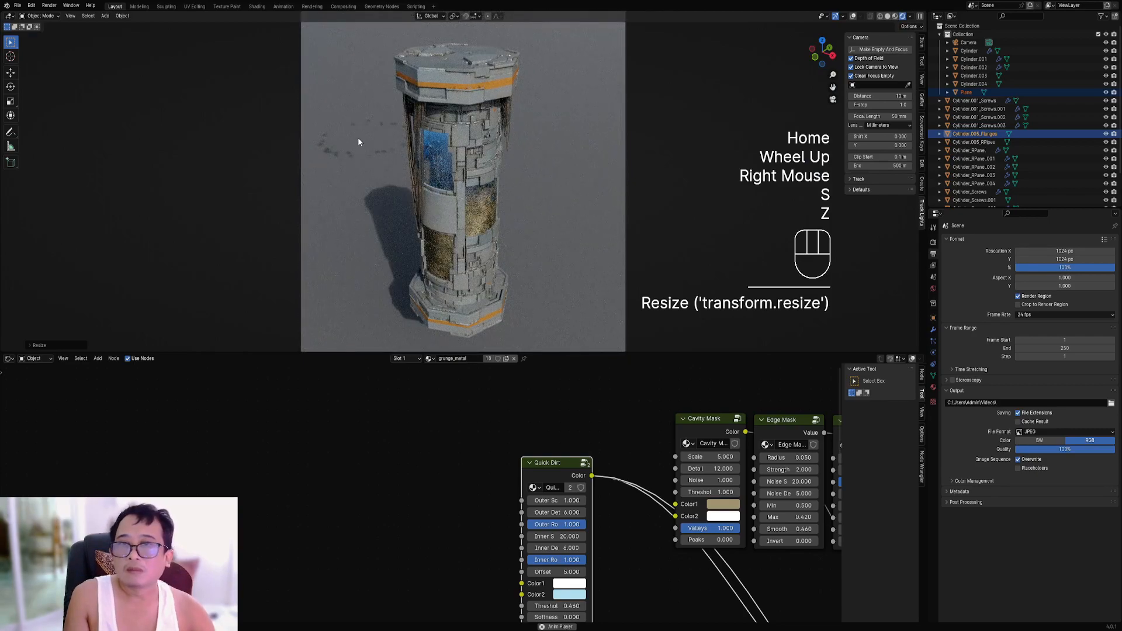
mouse_move(466, 188)
middle_down()
mouse_move(473, 201)
mouse_move(470, 178)
middle_up()
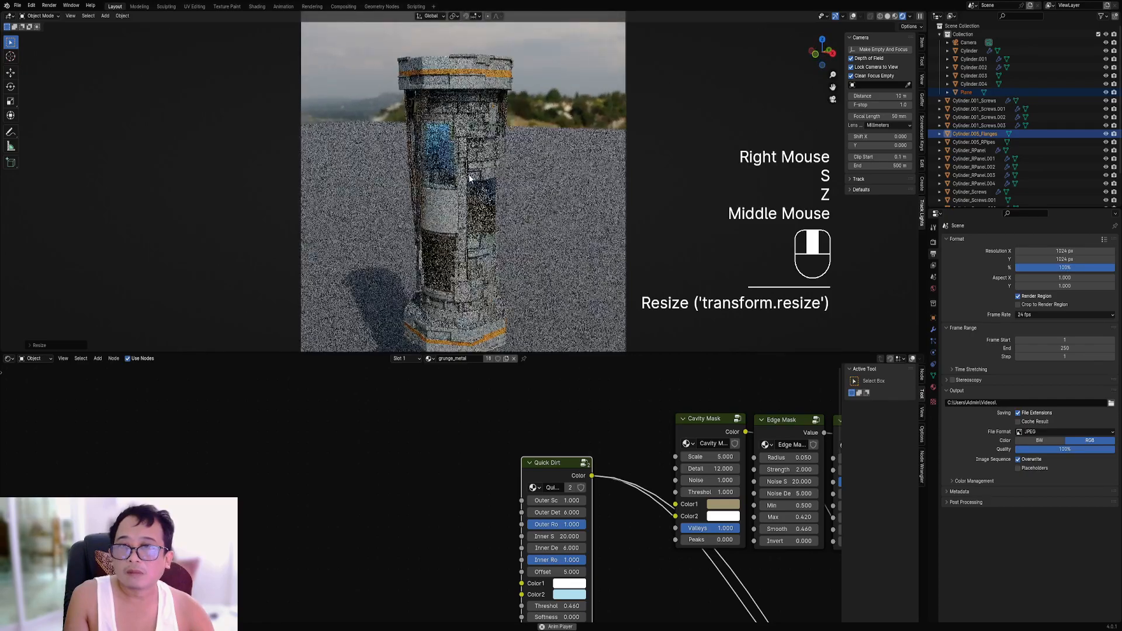
Select the floor plane in wireframe shading, raise it about 2.5 m along Z to the tower's base and return to the camera view.
key(z)
click(549, 179)
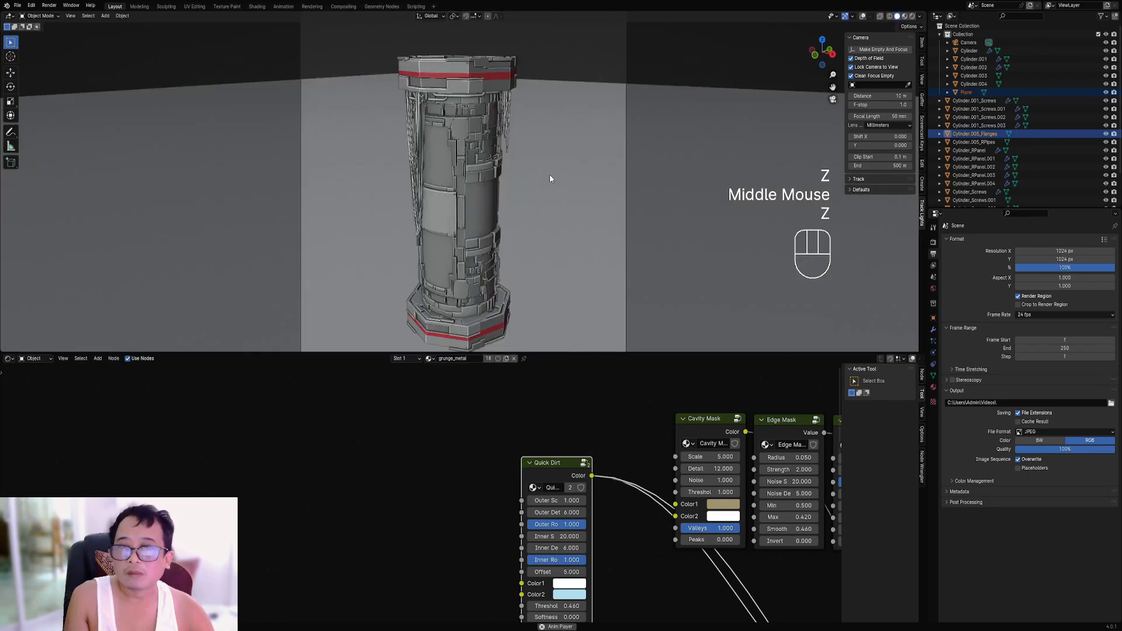
key(KP_0)
scroll(550, 173, down, 2)
middle_drag(518, 202, 573, 218)
key(shift+z)
shift+scroll(570, 246, down, 1)
scroll(565, 266, down, 1)
right_click(562, 285)
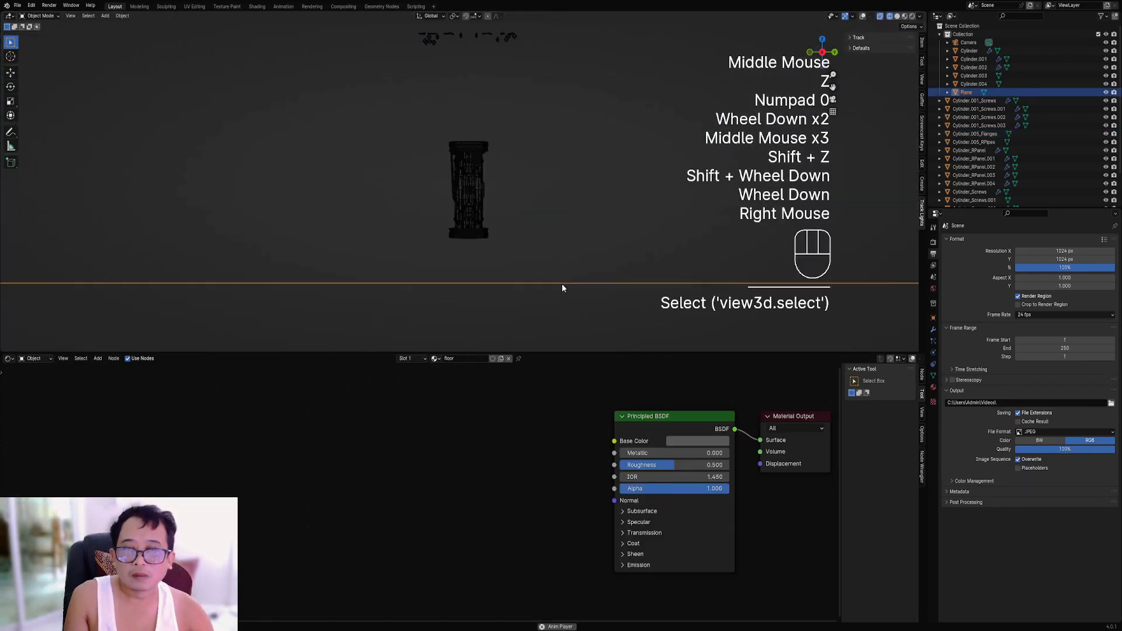
key(g)
key(g)
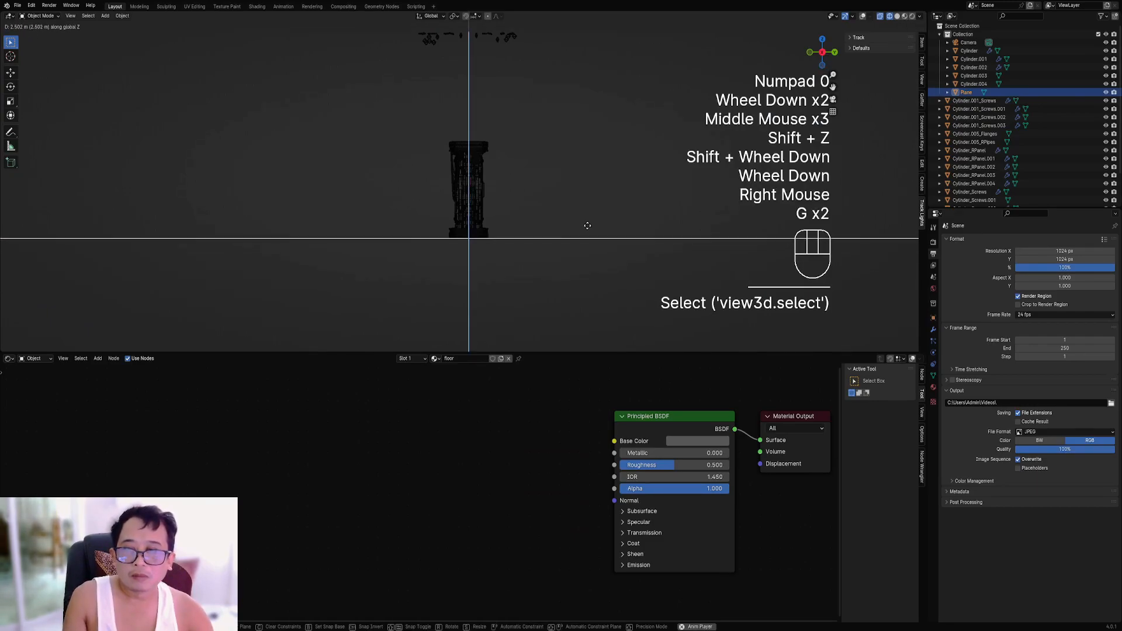
click(587, 225)
key(KP_0)
Scale the floor plane up further in rendered shading and tilt the camera down toward the tower.
key(z)
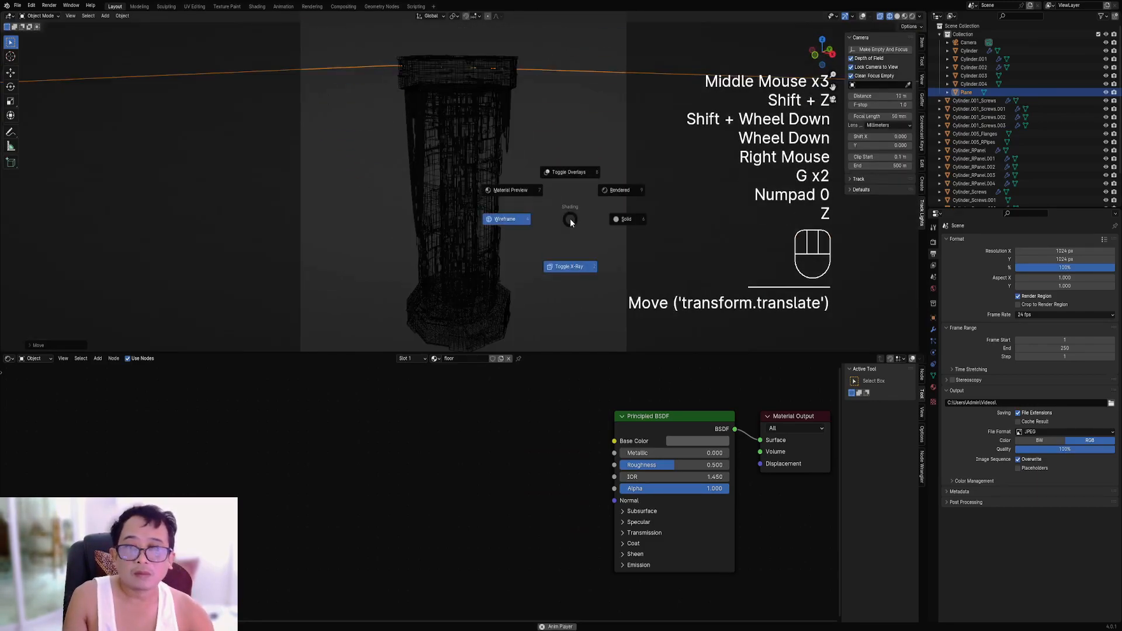
click(606, 188)
key(shift+alt+z)
right_click(592, 194)
key(s)
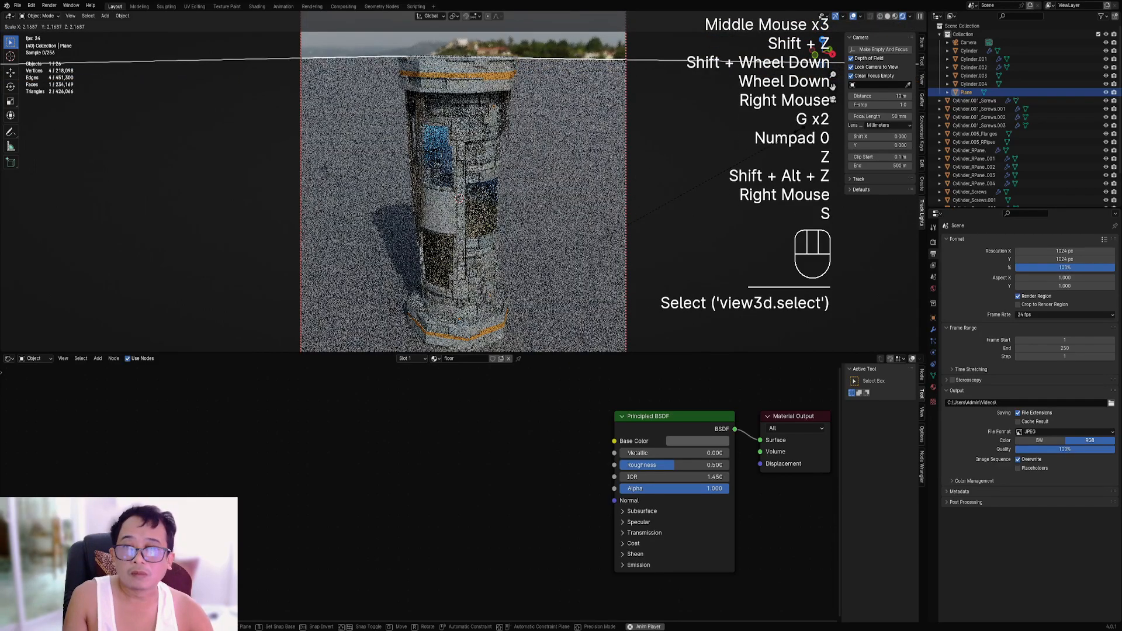
click(832, 216)
middle_drag(648, 232, 658, 242)
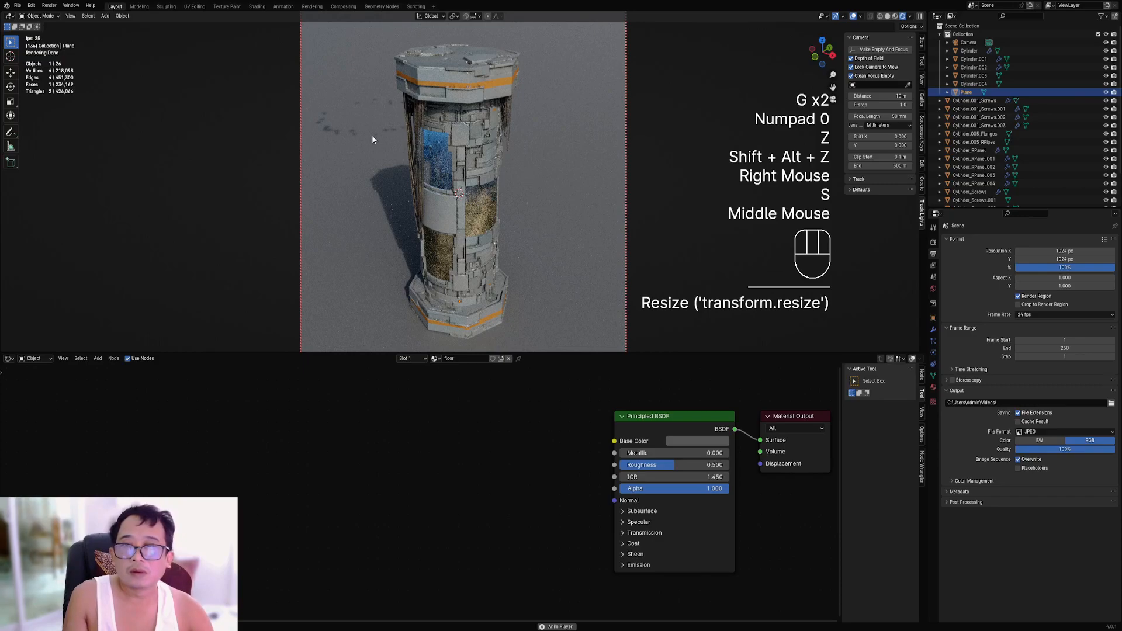
Switch to solid shading, leave the camera view and inspect the tower's upper part and the pieces floating above it.
key(shift+alt+z)
key(shift+alt+z)
key(z)
key(KP_0)
scroll(492, 183, down, 2)
scroll(492, 183, down, 1)
middle_drag(493, 183, 557, 162)
scroll(557, 163, up, 3)
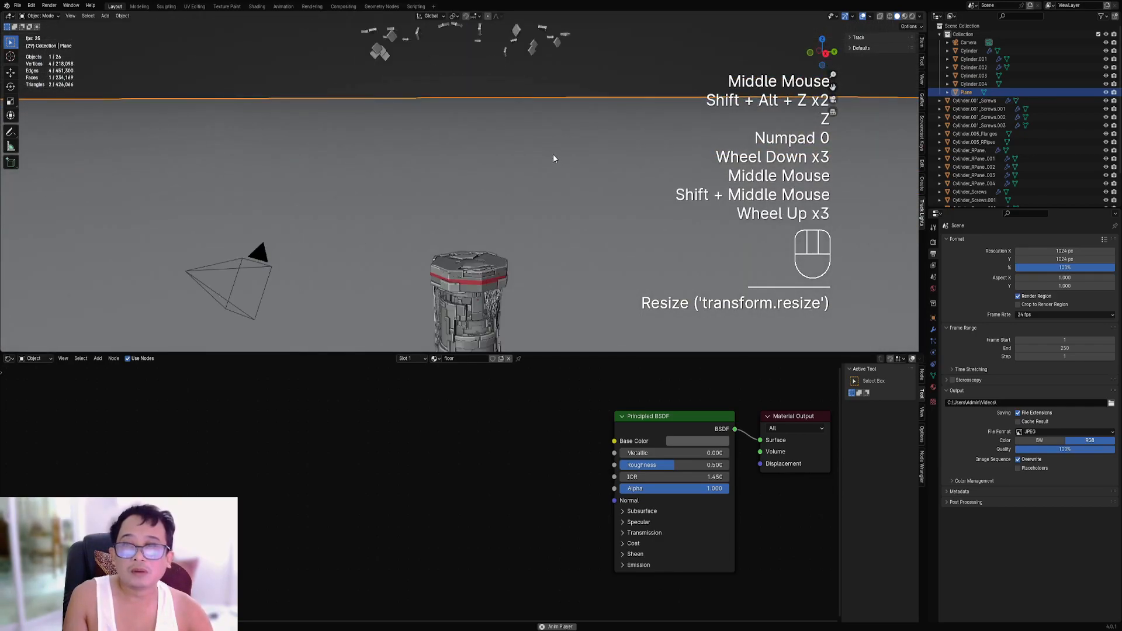
shift+middle_drag(539, 248, 524, 157)
scroll(541, 103, up, 2)
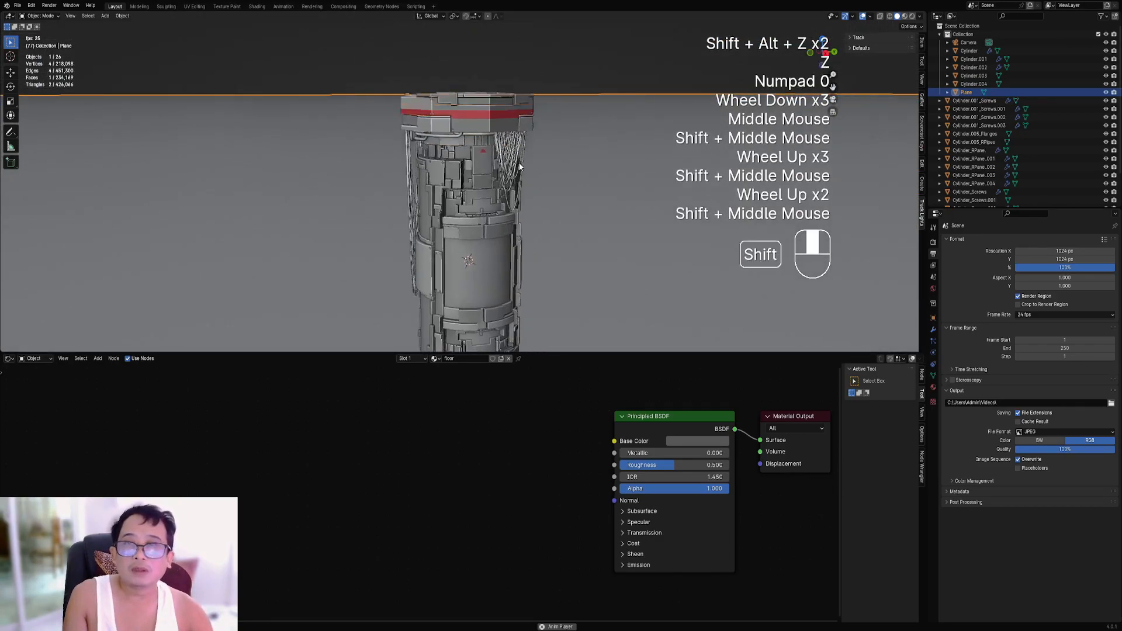
scroll(509, 187, up, 3)
scroll(510, 187, down, 5)
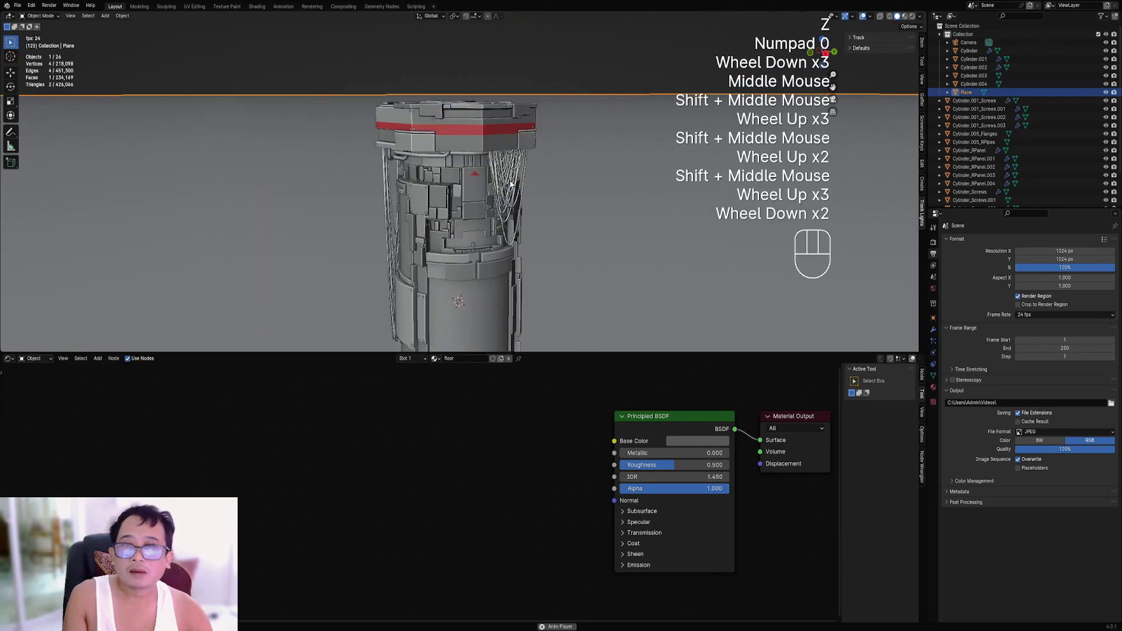
right_click(490, 82)
middle_drag(490, 82, 523, 159)
scroll(524, 159, up, 3)
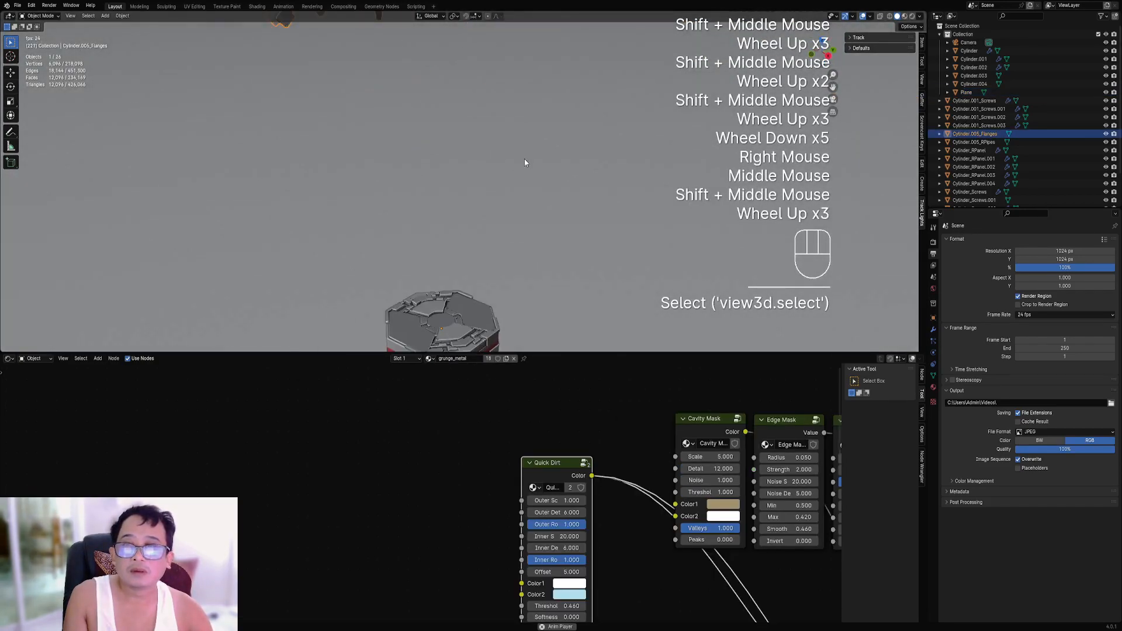
scroll(524, 159, down, 2)
key(x)
shift+middle_drag(521, 165, 482, 180)
scroll(536, 188, up, 3)
scroll(481, 180, up, 3)
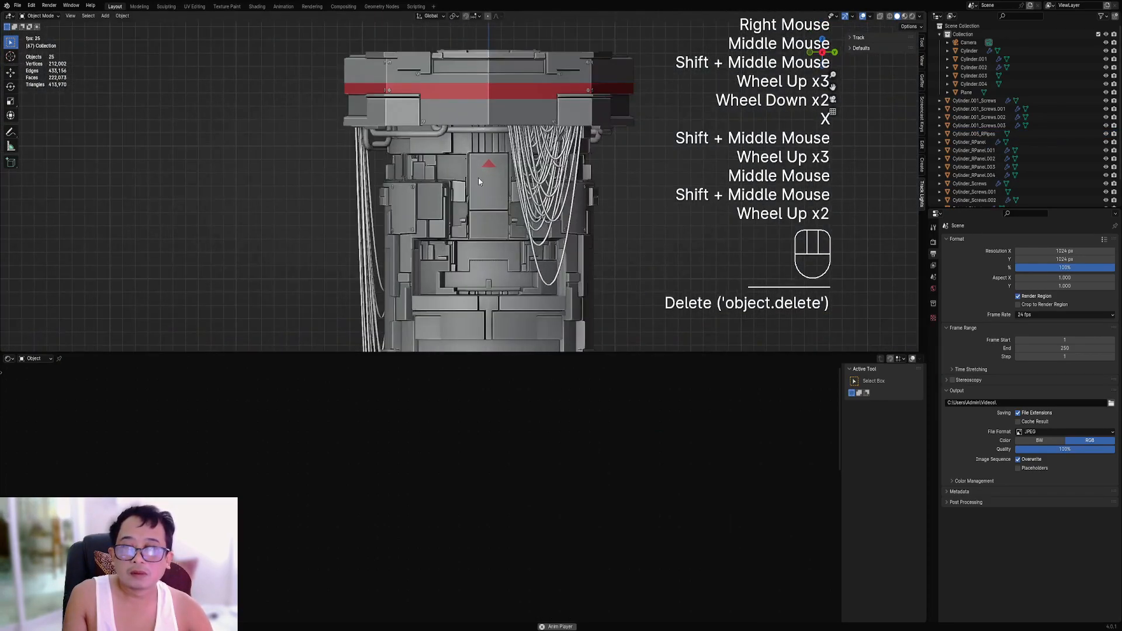
scroll(570, 117, down, 2)
key(ctrl+z)
key(ctrl+z)
key(ctrl+z)
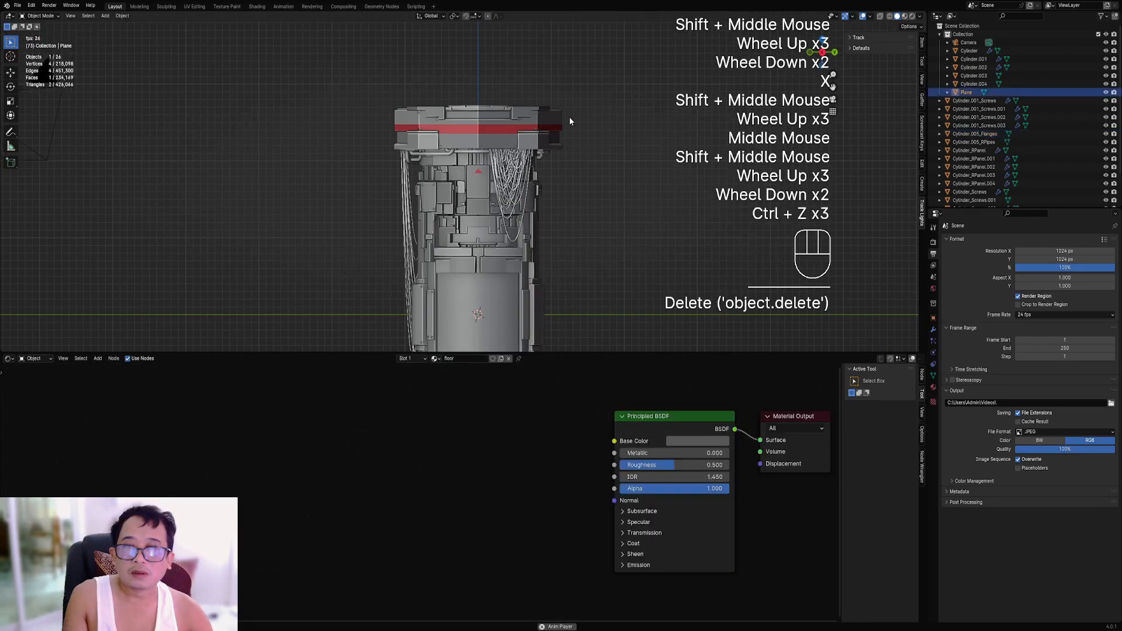
Select the flanges floating above the tower and scale them down to roughly the width of its top cap.
scroll(568, 117, down, 2)
scroll(600, 117, up, 2)
right_click(519, 38)
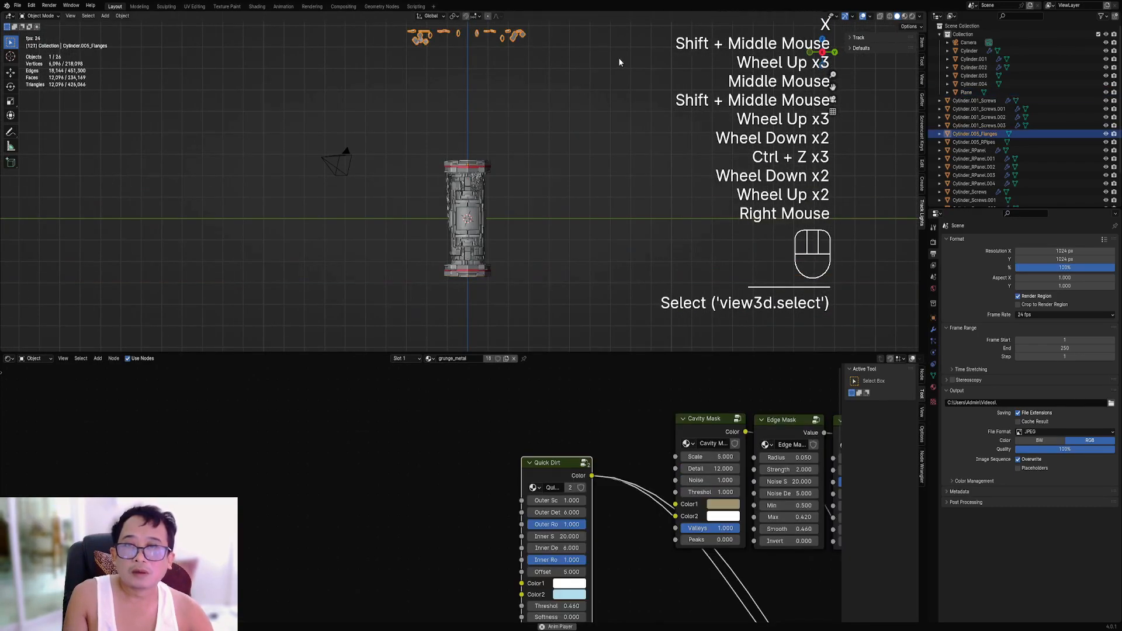
key(s)
click(527, 114)
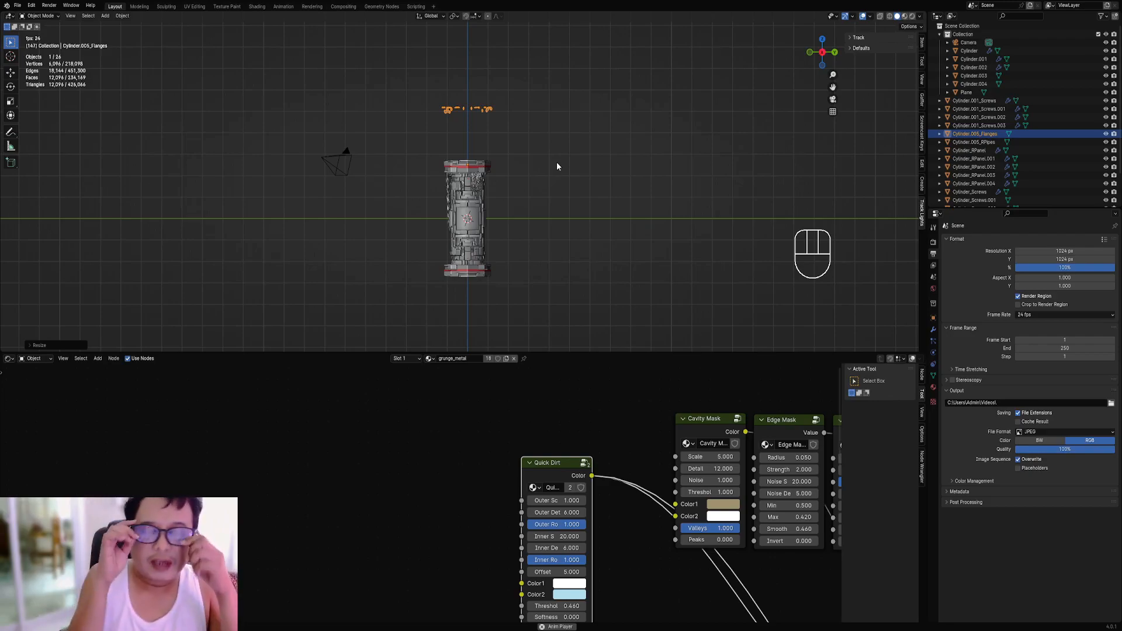
scroll(543, 159, up, 2)
middle_drag(535, 156, 502, 174)
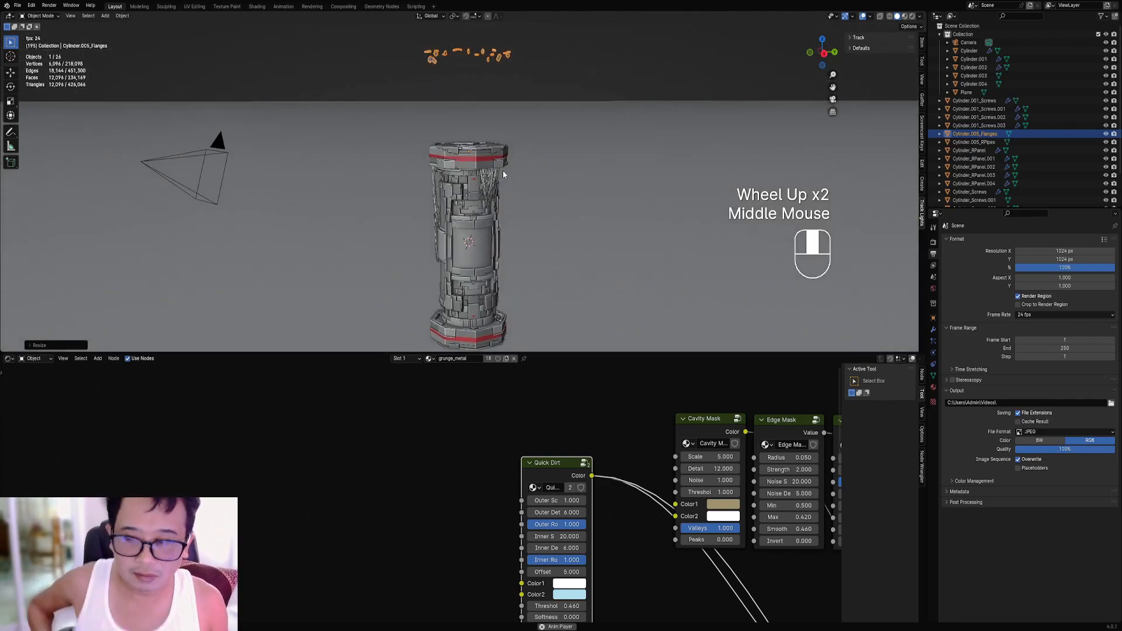
scroll(527, 147, down, 1)
middle_drag(535, 137, 544, 140)
shift+middle_drag(543, 140, 534, 176)
scroll(554, 145, up, 2)
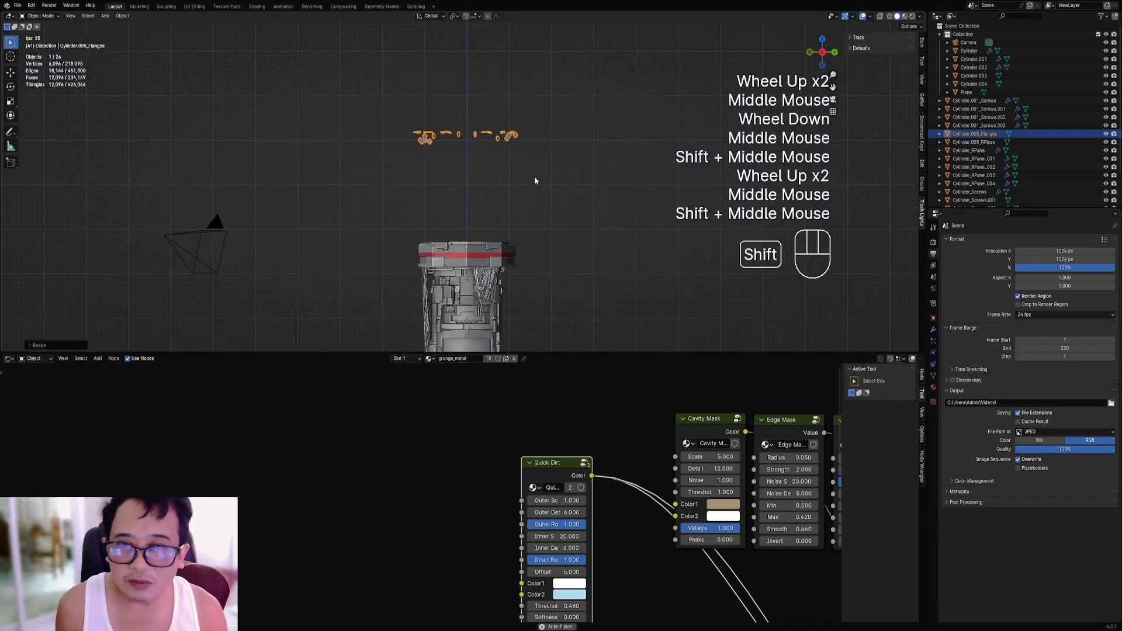
scroll(535, 178, up, 2)
right_click(521, 120)
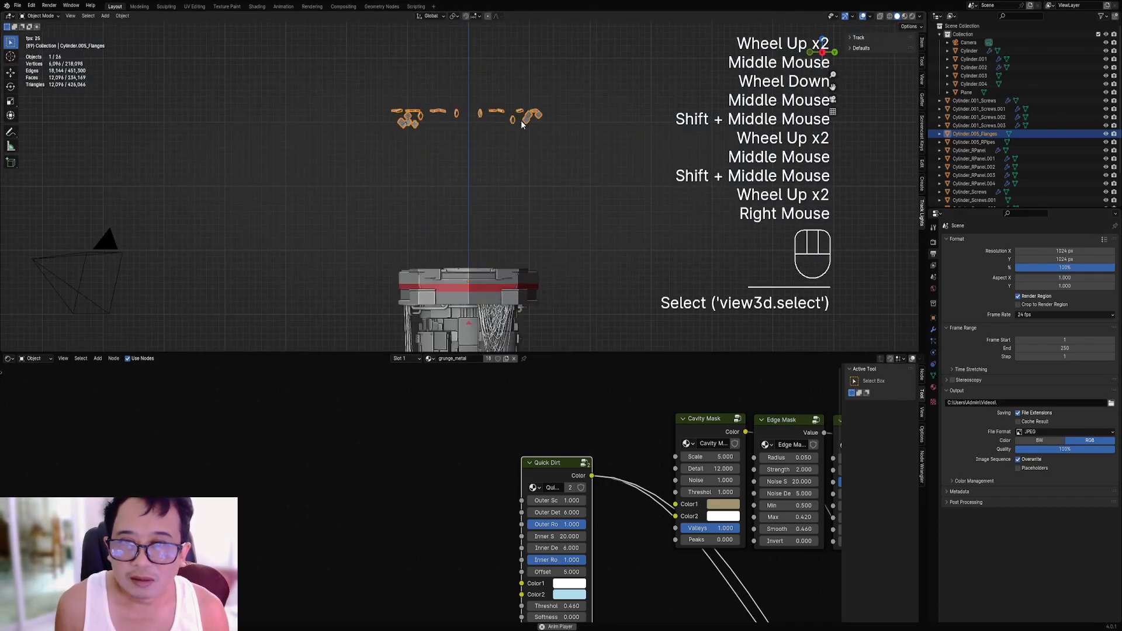
Maximize the 3D viewport and move the flanges down along Z to the tower's top cap.
key(ctrl+space)
scroll(538, 184, down, 2)
shift+middle_drag(539, 183, 609, 231)
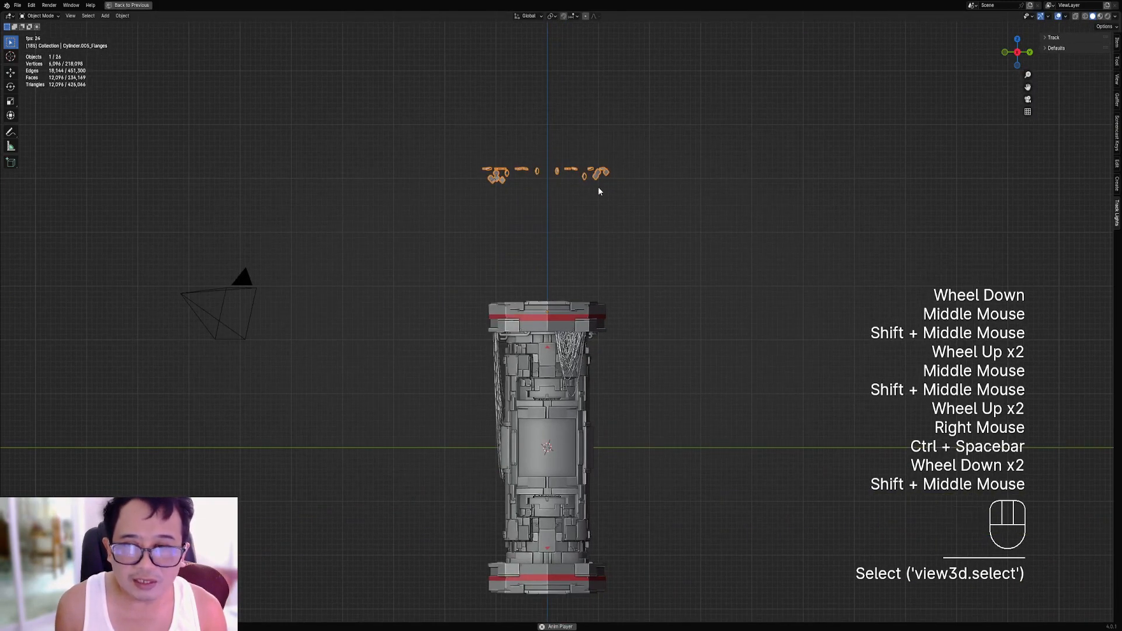
scroll(602, 193, up, 2)
key(g)
key(z)
click(593, 357)
middle_drag(593, 357, 655, 316)
scroll(615, 335, up, 2)
scroll(616, 334, up, 1)
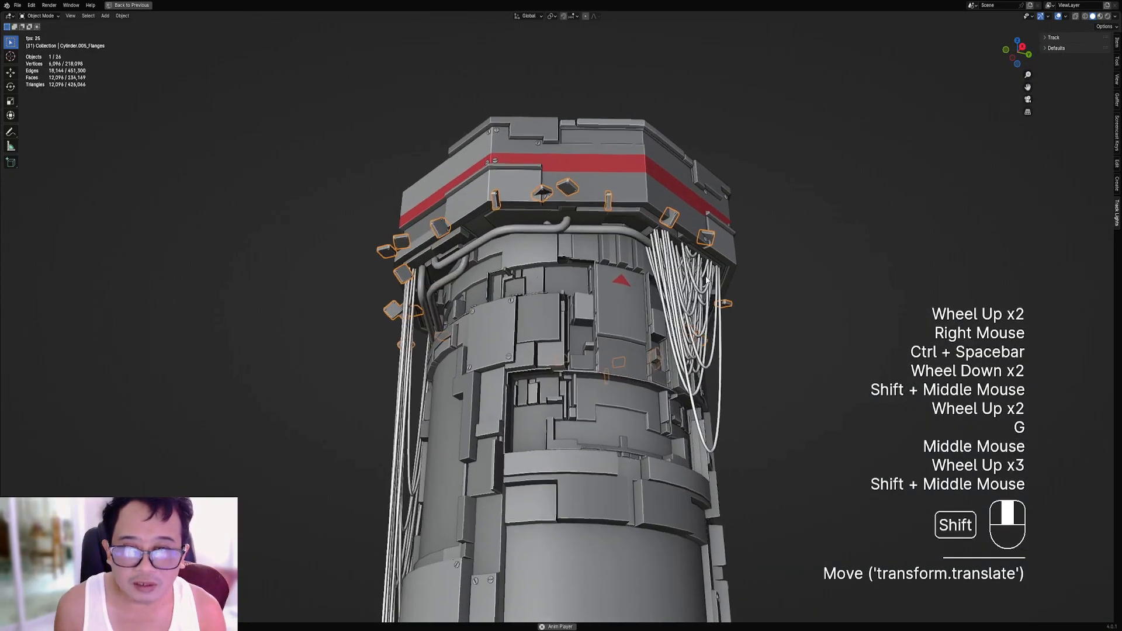
Lower the flanges slightly further along Z to the level just beneath the top cap.
scroll(654, 315, up, 1)
key(g)
key(z)
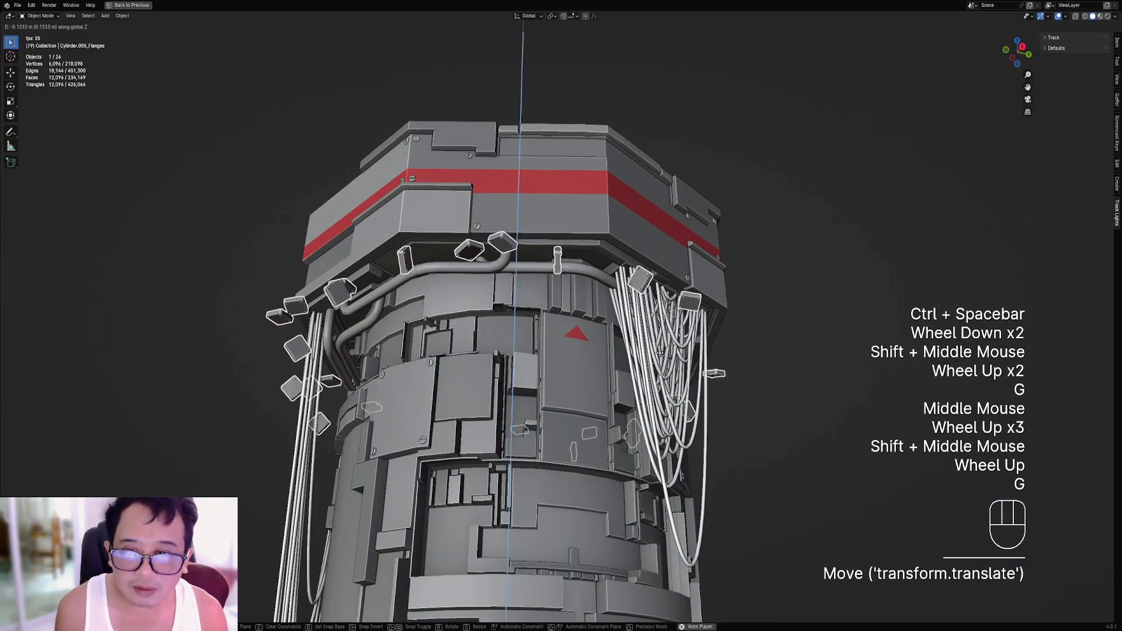
click(659, 372)
scroll(659, 372, down, 2)
middle_drag(659, 371, 639, 284)
scroll(626, 363, down, 2)
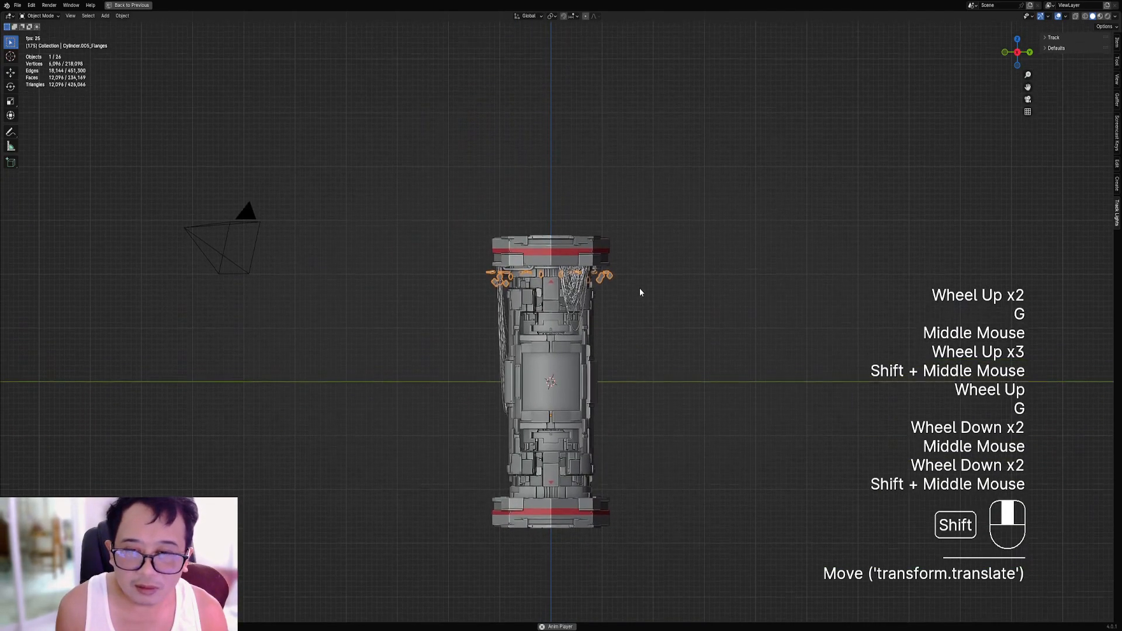
shift+scroll(639, 306, up, 1)
scroll(640, 307, up, 2)
right_click(649, 253)
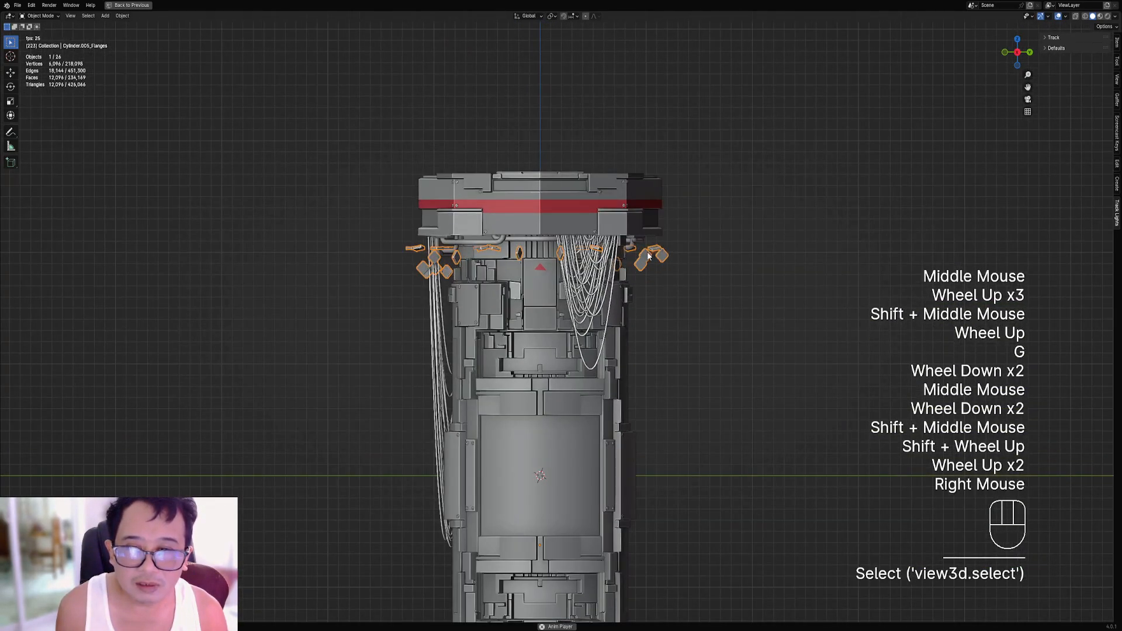
key(s)
right_click(706, 290)
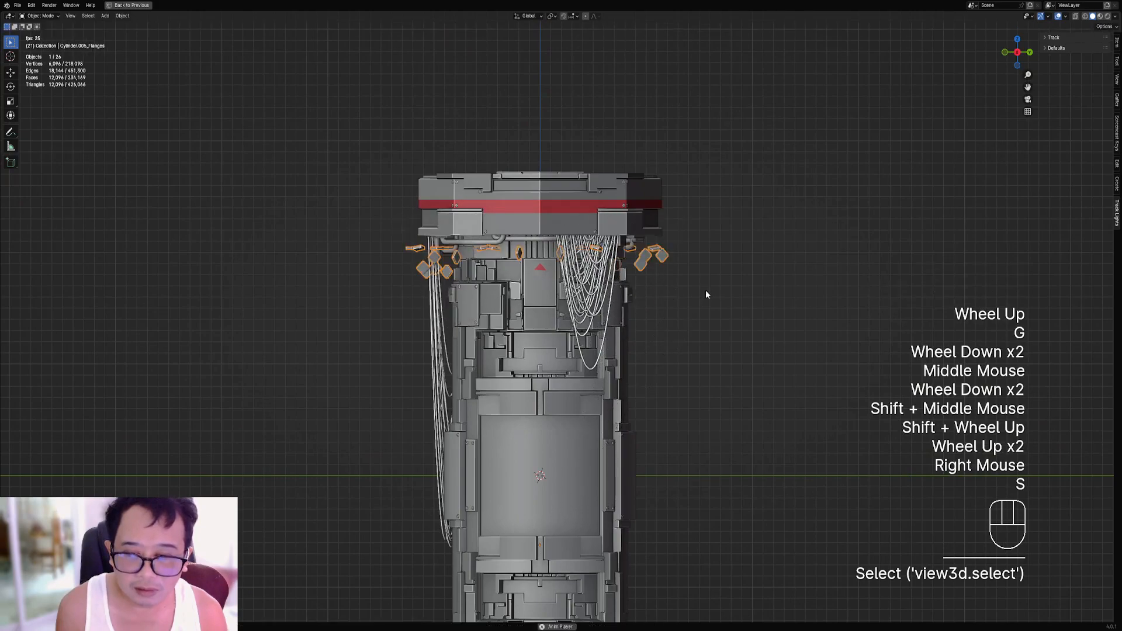
scroll(626, 304, up, 1)
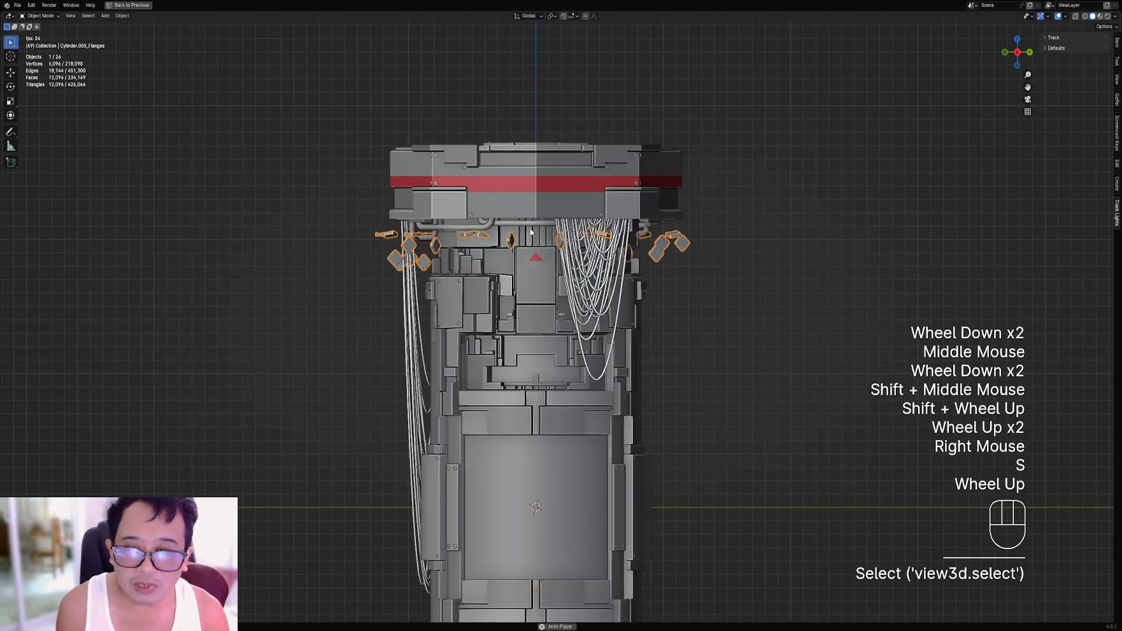
right_click(531, 227)
key(Tab)
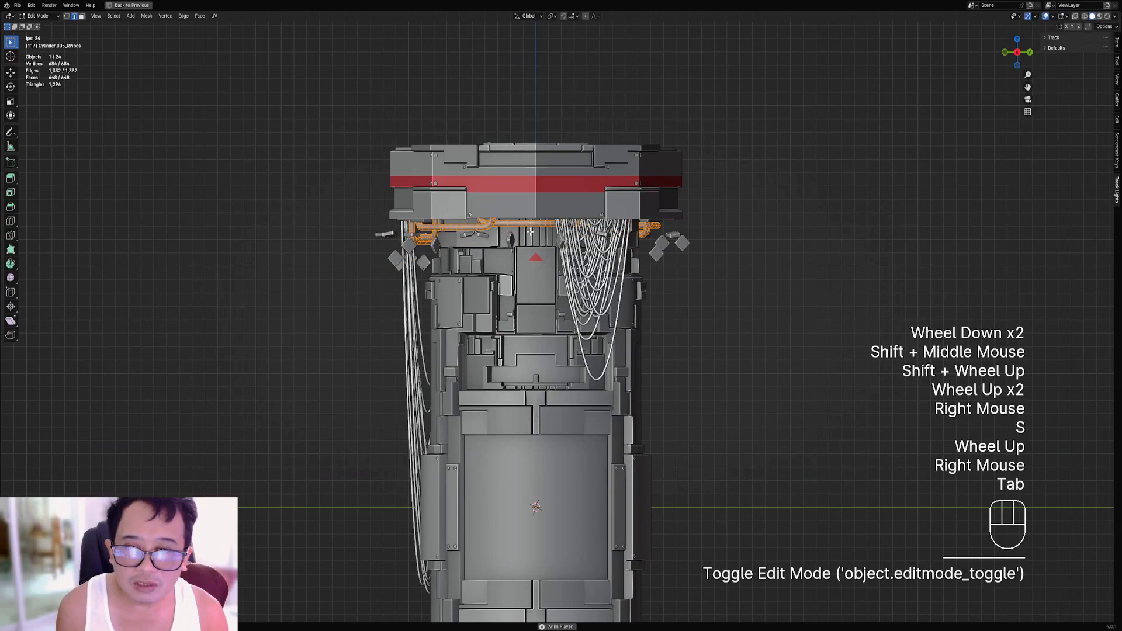
key(Tab)
Delete the flanges object around the tower's upper end and save the file.
right_click(645, 245)
scroll(645, 265, down, 2)
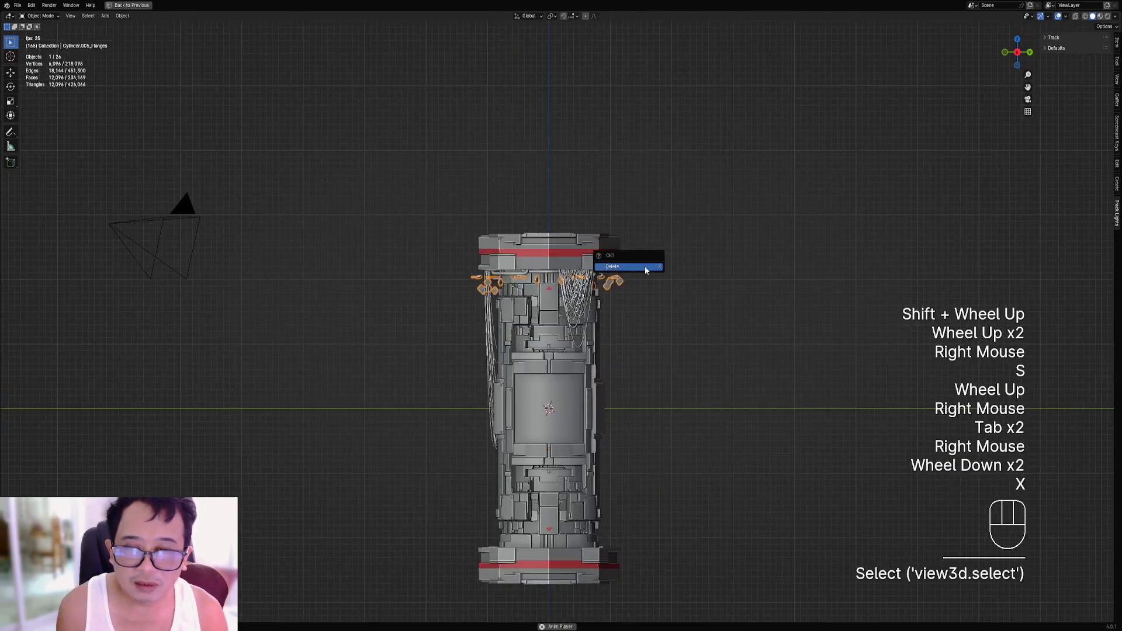
key(x)
middle_drag(594, 307, 632, 289)
key(ctrl+s)
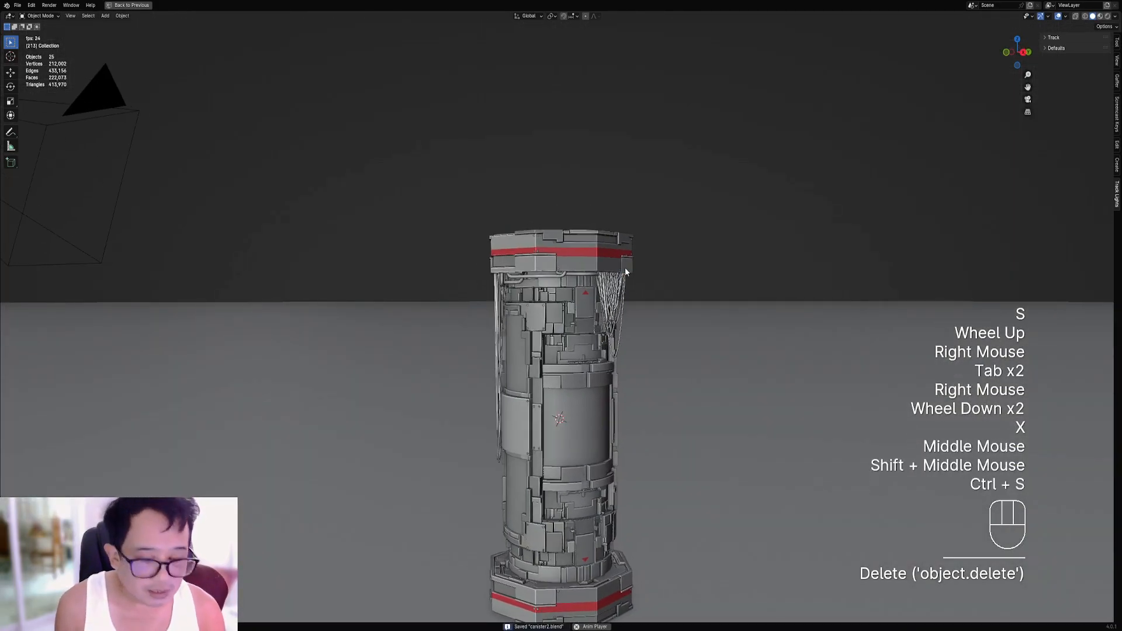
View the tower through the camera, select its upper panels and review the Random Flow utility operations.
key(KP_0)
key(z)
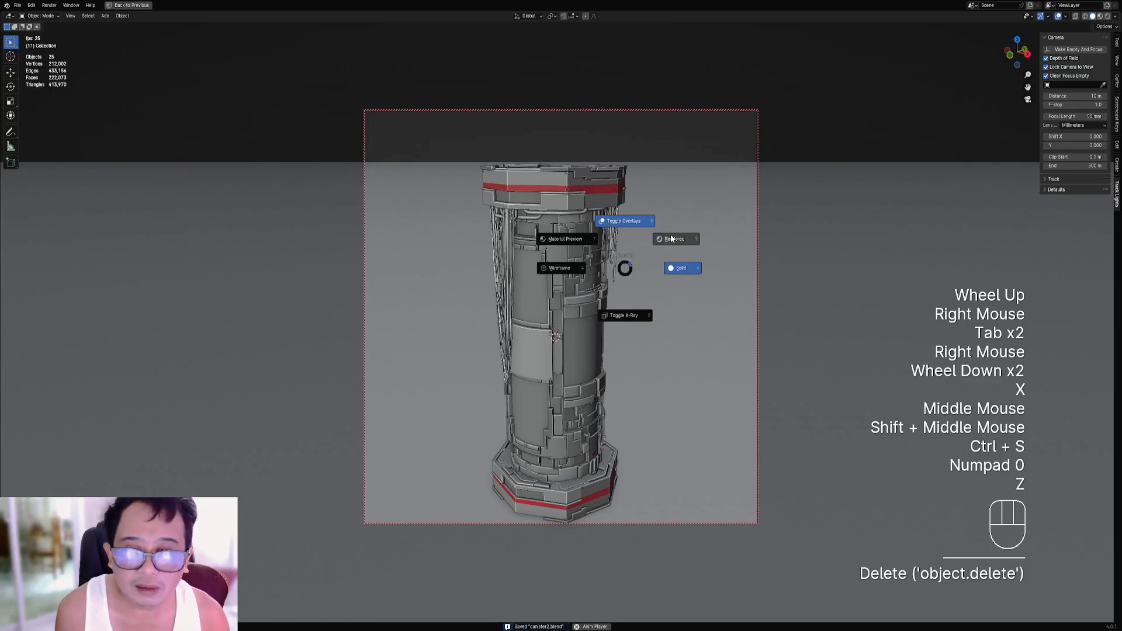
right_click(600, 225)
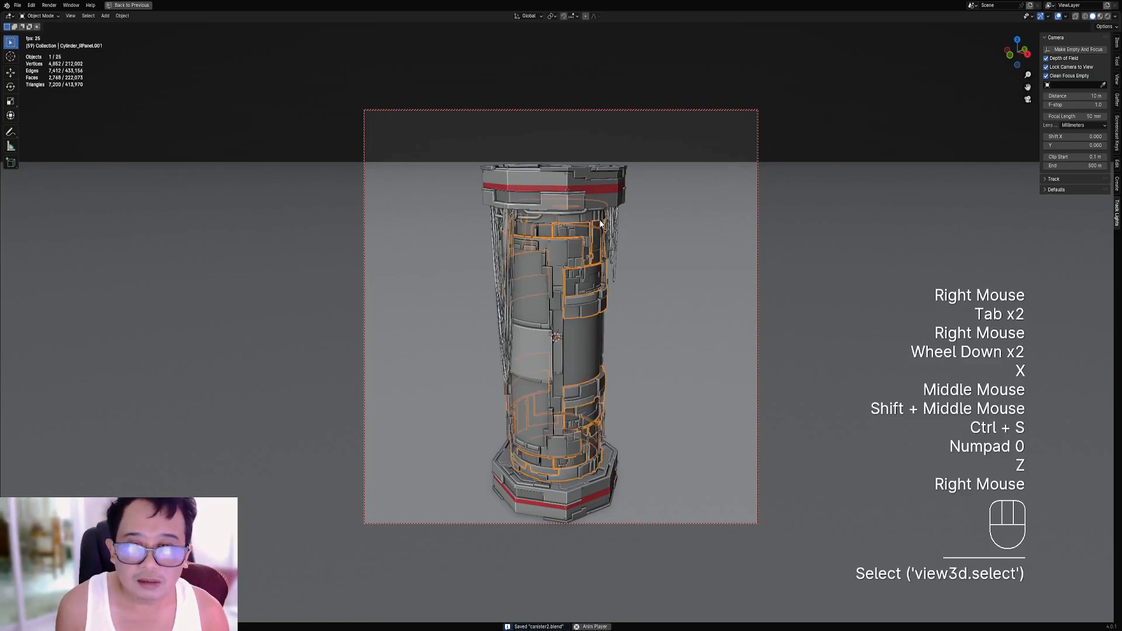
key(shift+ctrl+x)
key(shift+q)
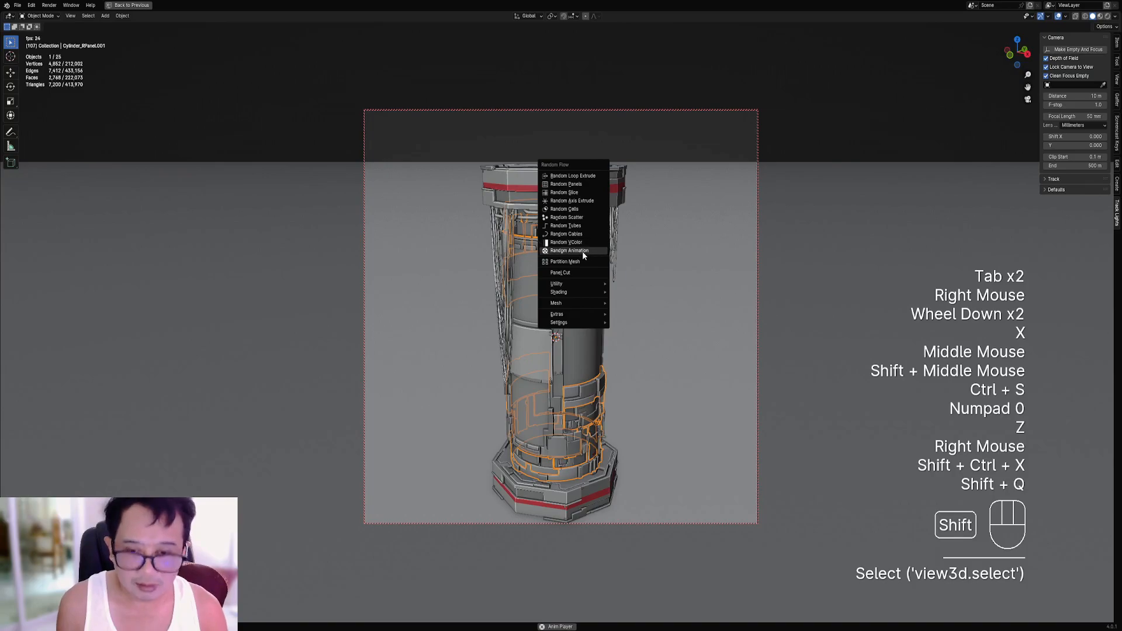
mouse_move(578, 284)
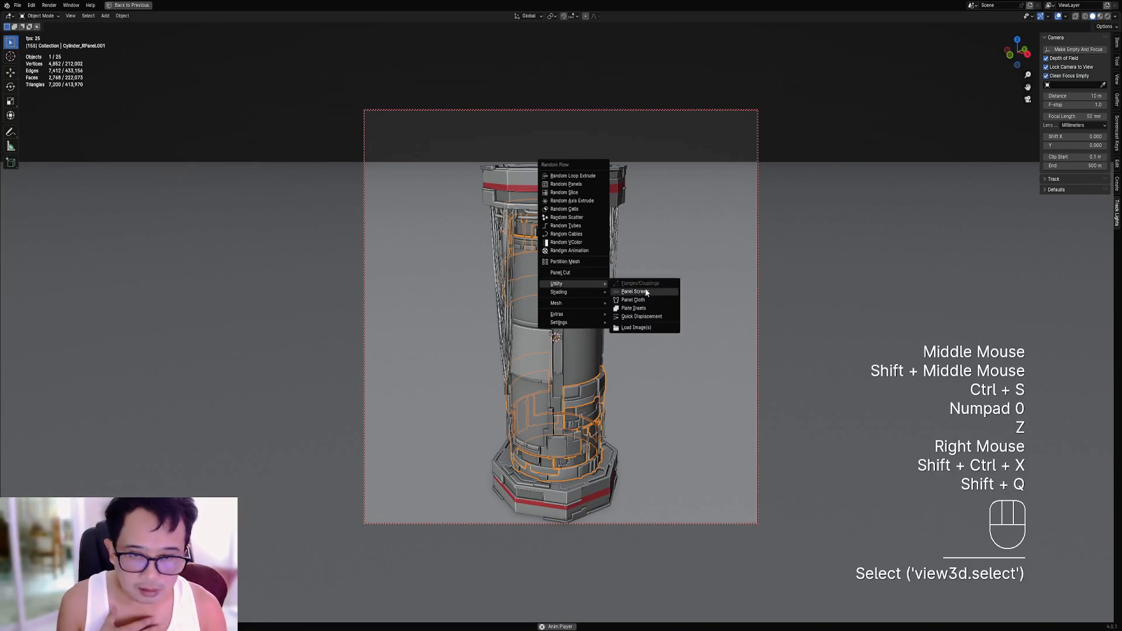
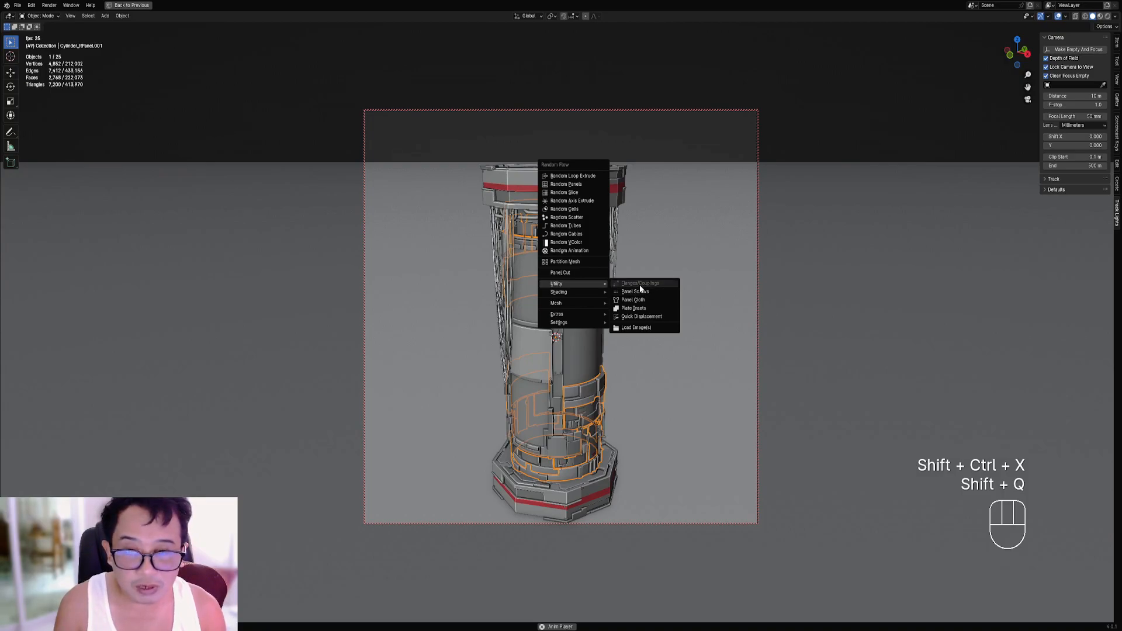
key(Escape)
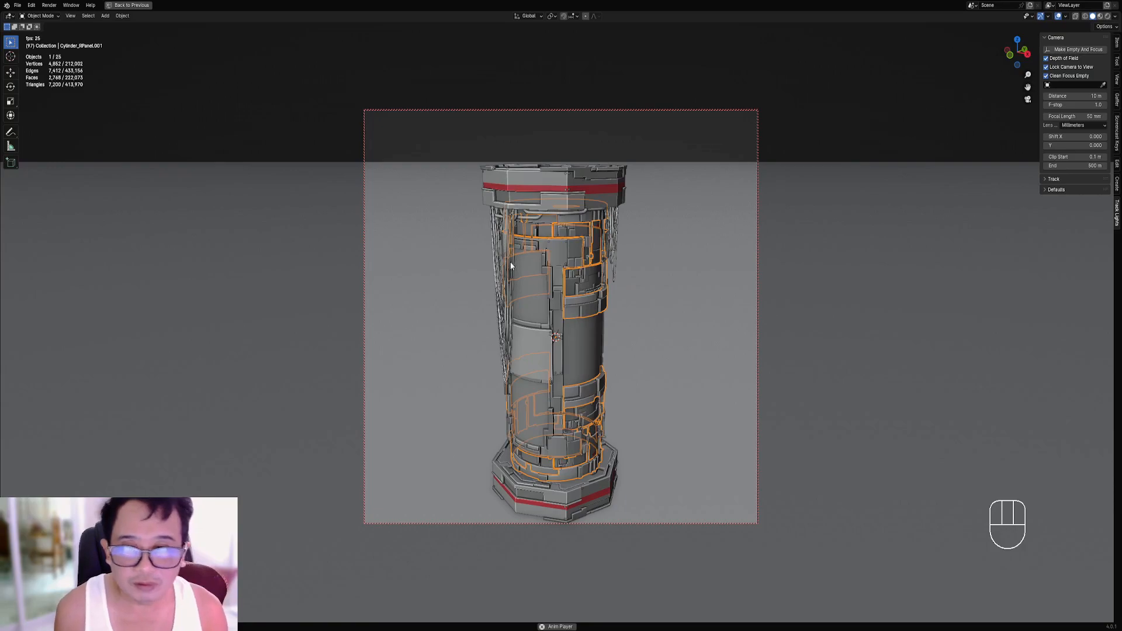
Select the pipes beneath the top cap in a close-up view, return to the camera view and save the file.
key(KP_0)
scroll(555, 252, up, 2)
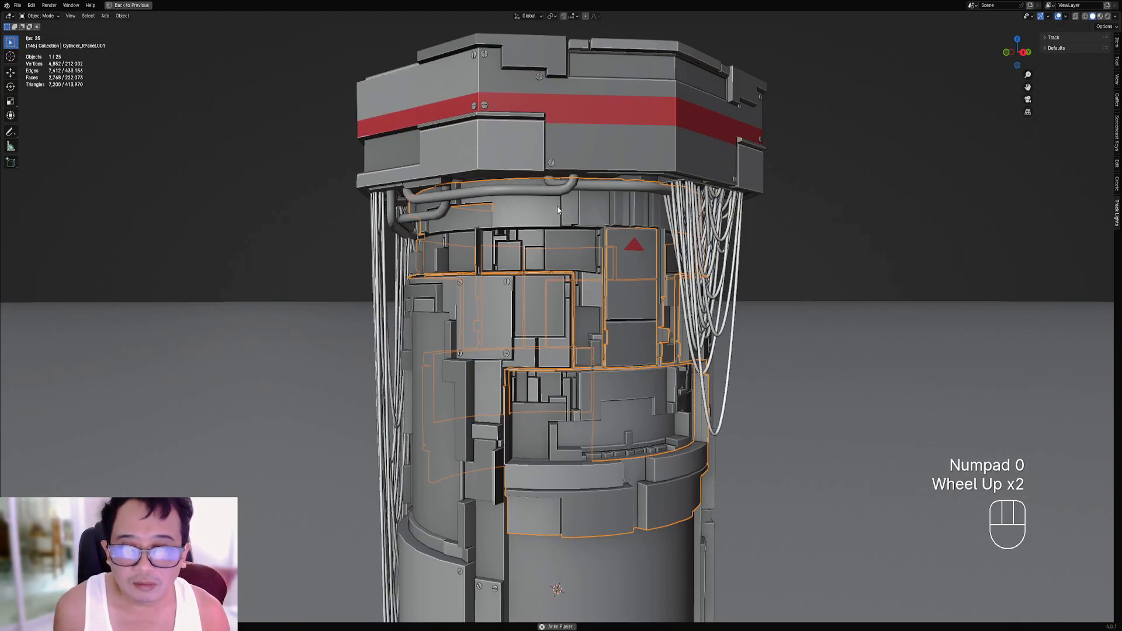
right_click(556, 187)
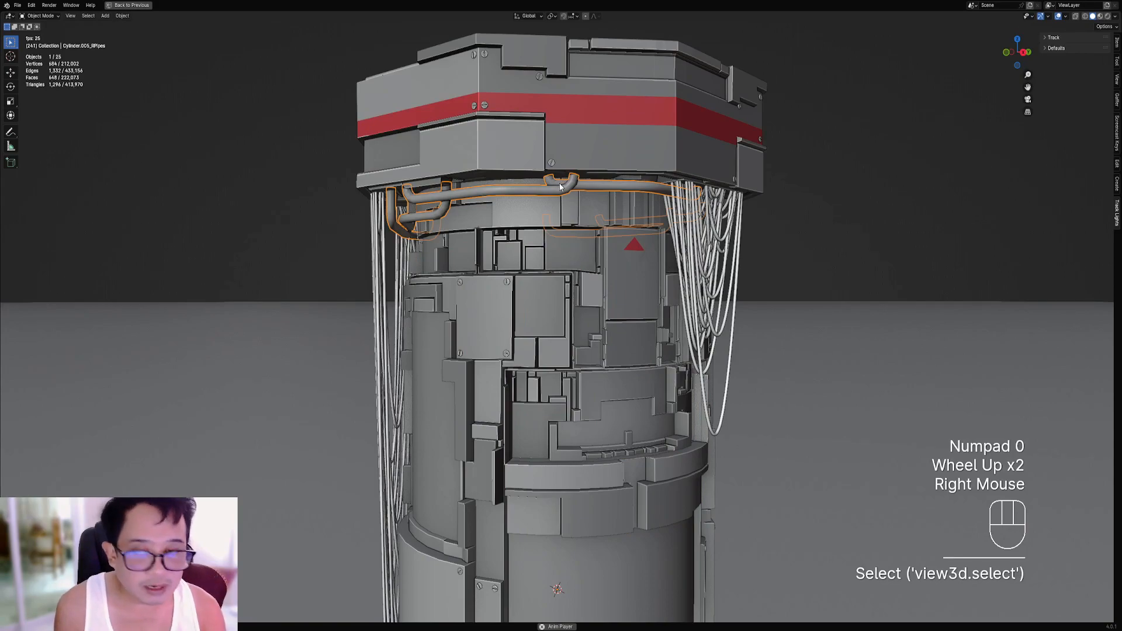
key(KP_0)
key(ctrl+s)
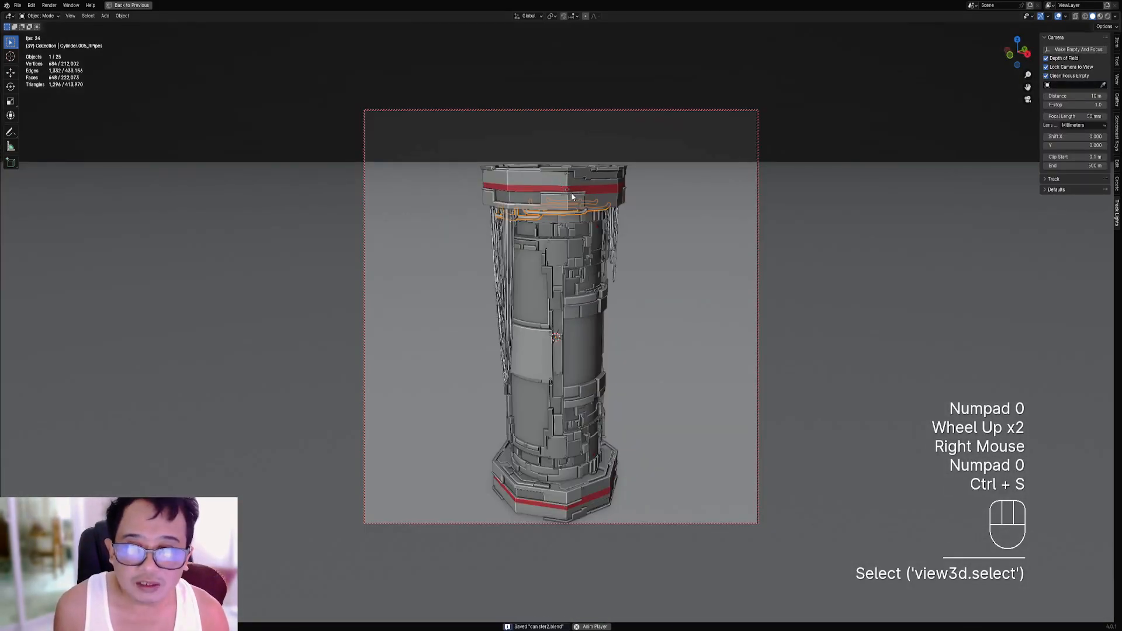
Restore the multi-editor layout, switch to rendered shading with overlays hidden and reframe the whole tower in the camera.
key(ctrl+space)
middle_drag(564, 185, 546, 177)
key(z)
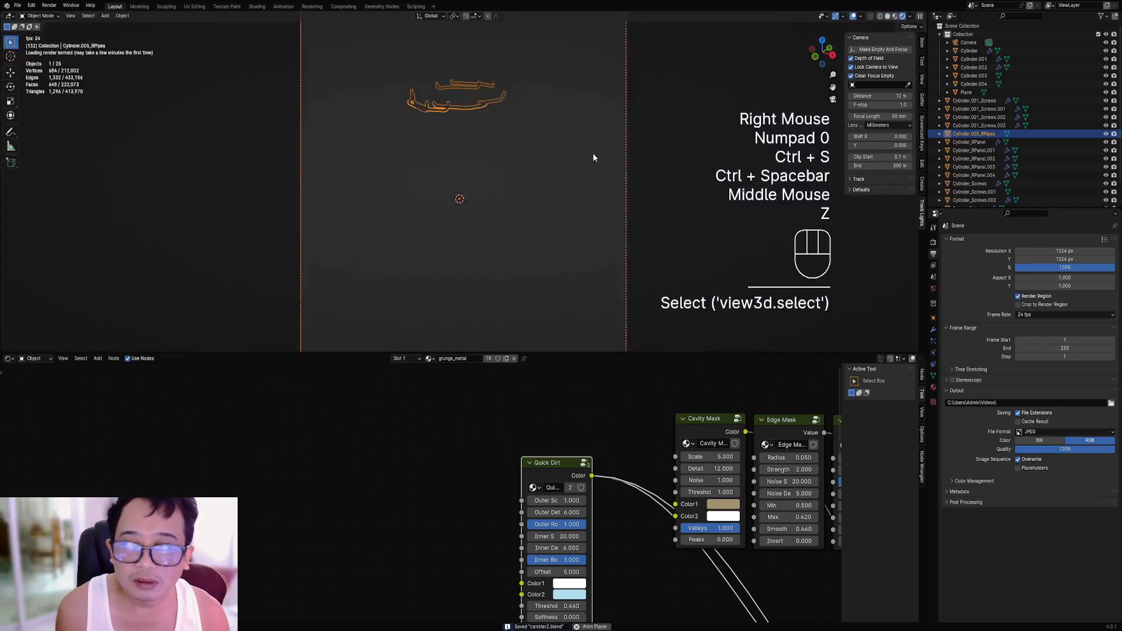
key(shift+alt+z)
shift+scroll(541, 236, down, 2)
middle_drag(541, 240, 522, 258)
scroll(522, 258, up, 2)
mouse_move(532, 271)
shift+middle_down()
mouse_move(521, 262)
mouse_move(531, 252)
shift+middle_up()
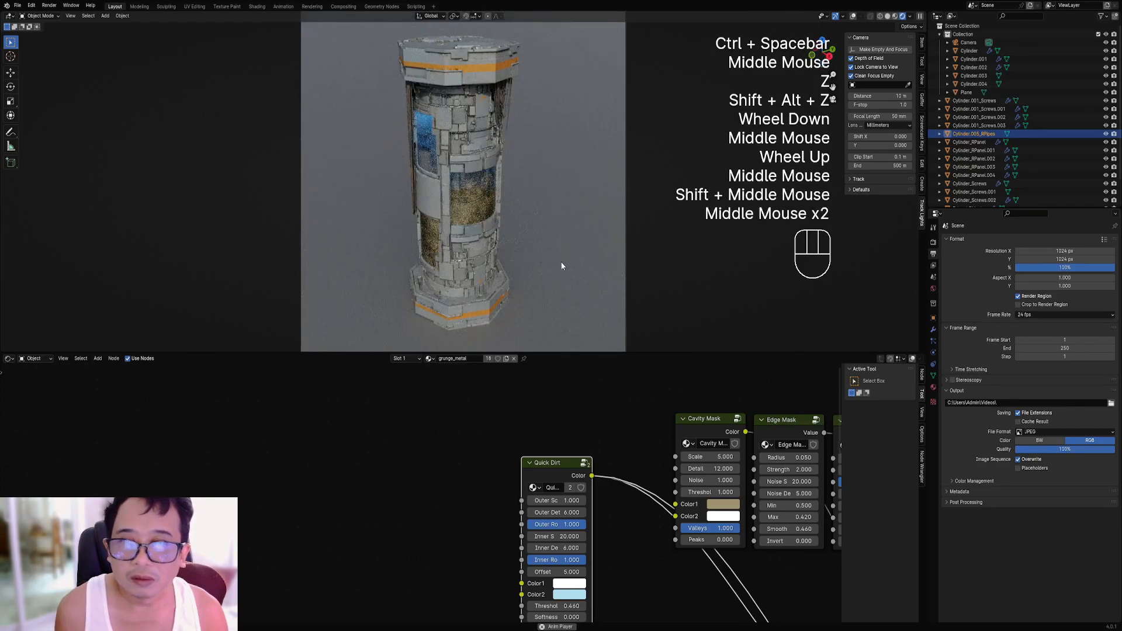
Set the world HDRI's rotation to about -90 and replace the partly cloudy sky with Kloppenheim 04.
click(934, 289)
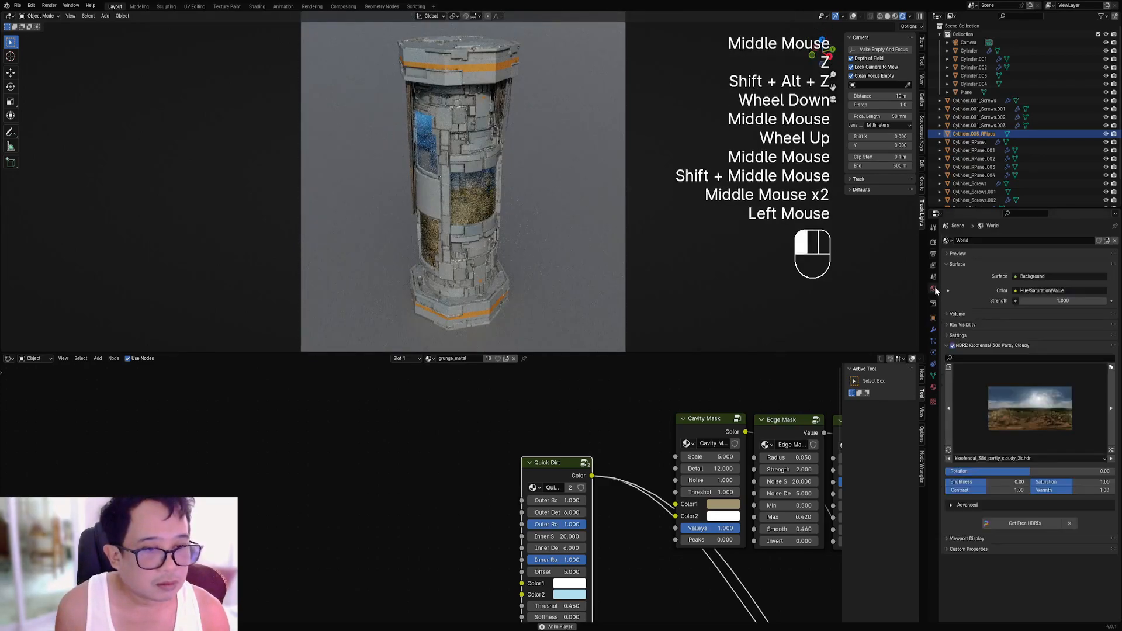
click(1037, 466)
drag(1025, 475, 983, 471)
click(1021, 434)
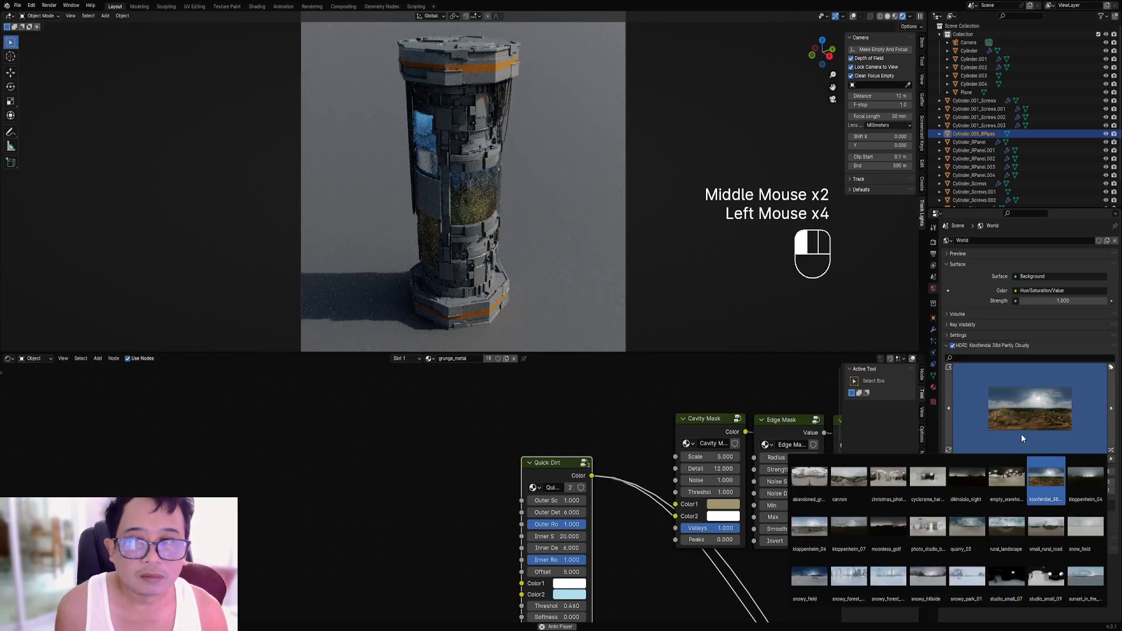
click(1079, 487)
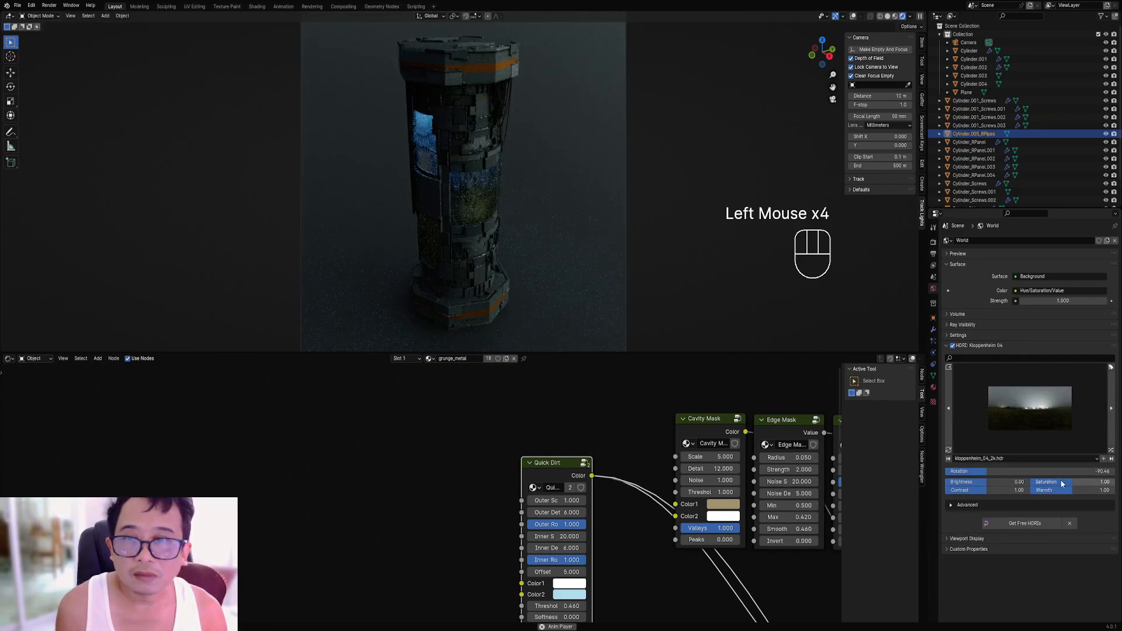
Switch to solid shading, save the file, leave the camera view and turn the overlays back on around the tower.
key(z)
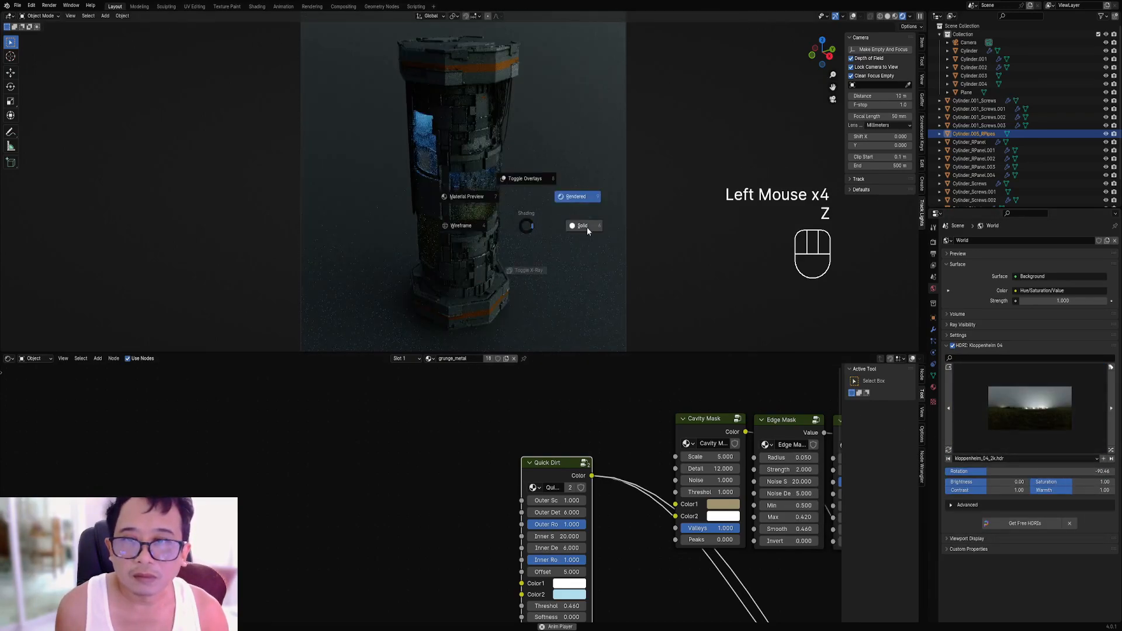
key(ctrl+s)
key(KP_0)
scroll(549, 200, down, 3)
middle_drag(408, 169, 459, 203)
click(450, 194)
click(450, 194)
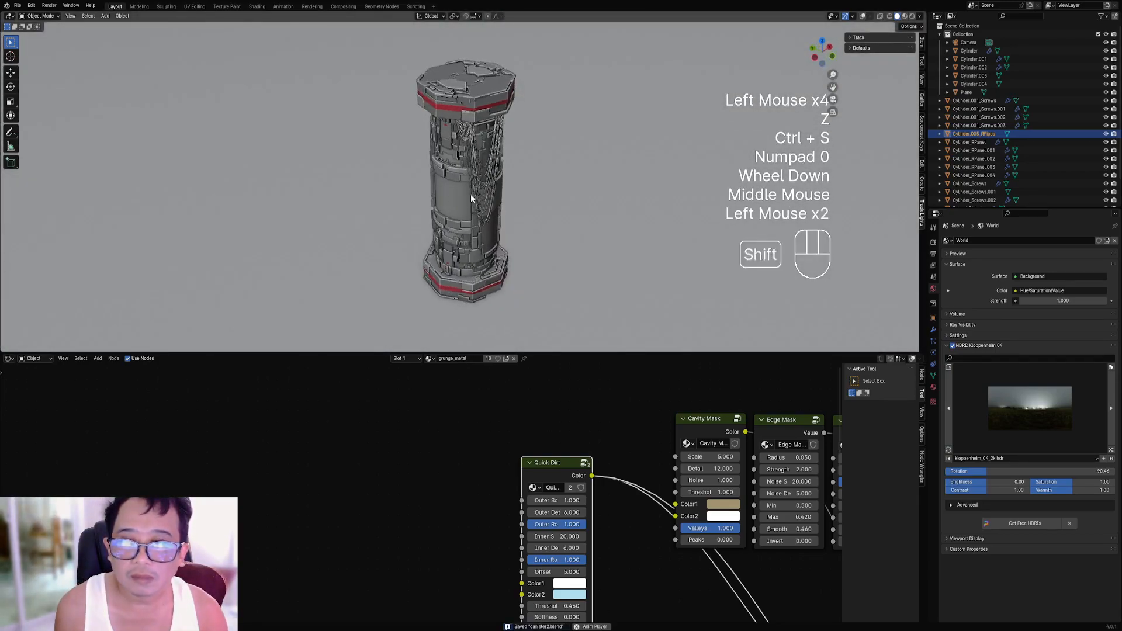
key(shift+alt+z)
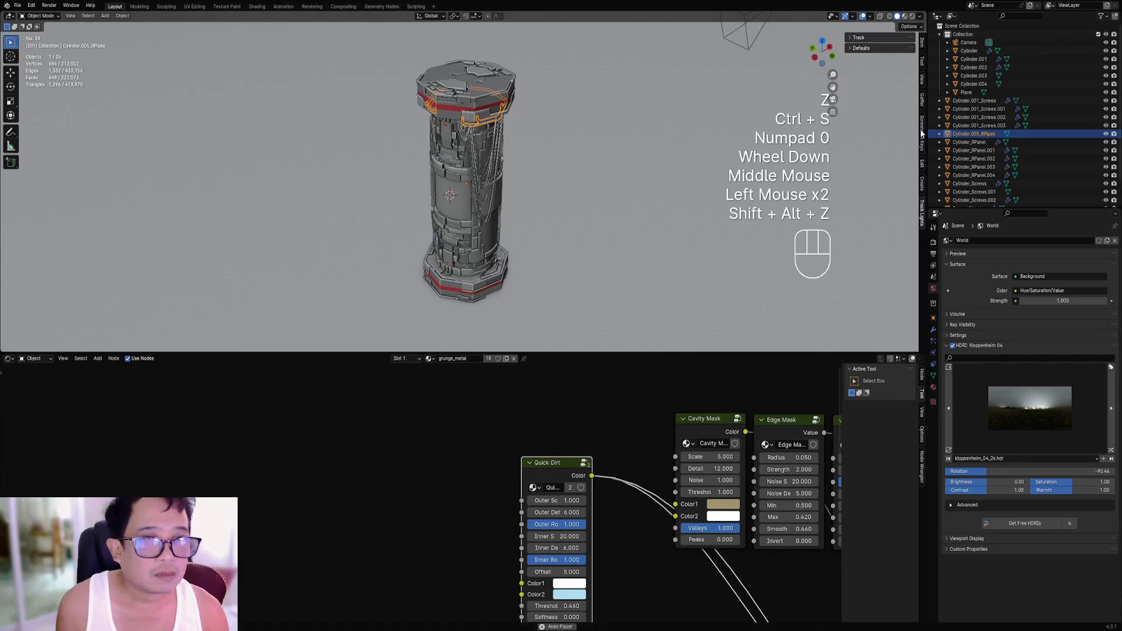
Add a lamp that tracks the selected object, move it closer to the tower and return to the camera view.
click(859, 37)
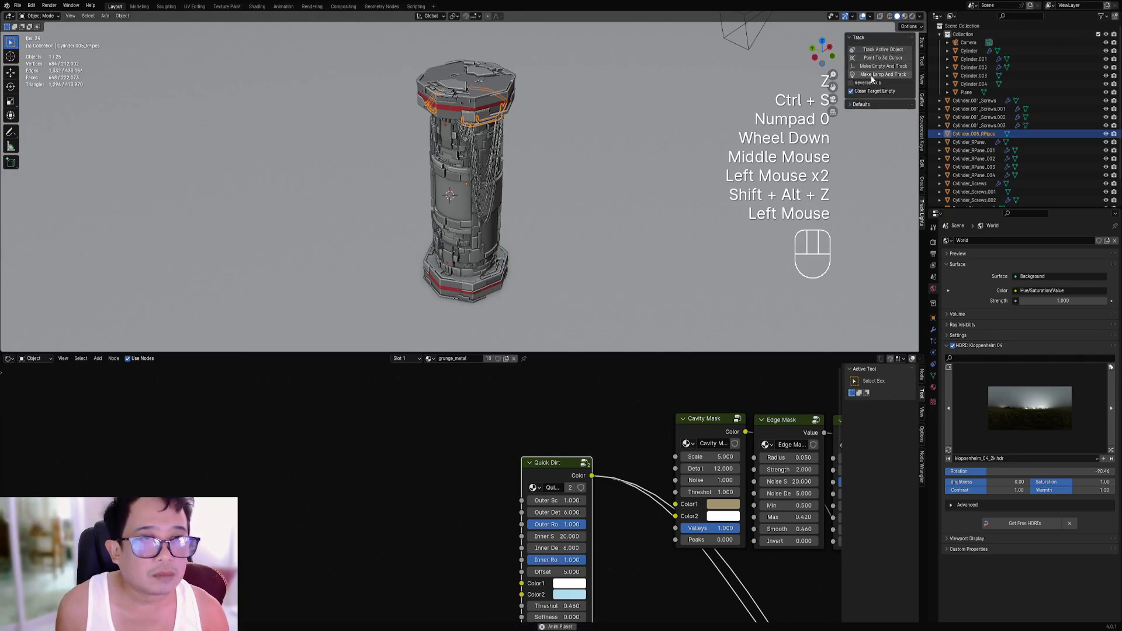
click(871, 75)
scroll(580, 223, down, 3)
middle_drag(573, 224, 578, 225)
key(g)
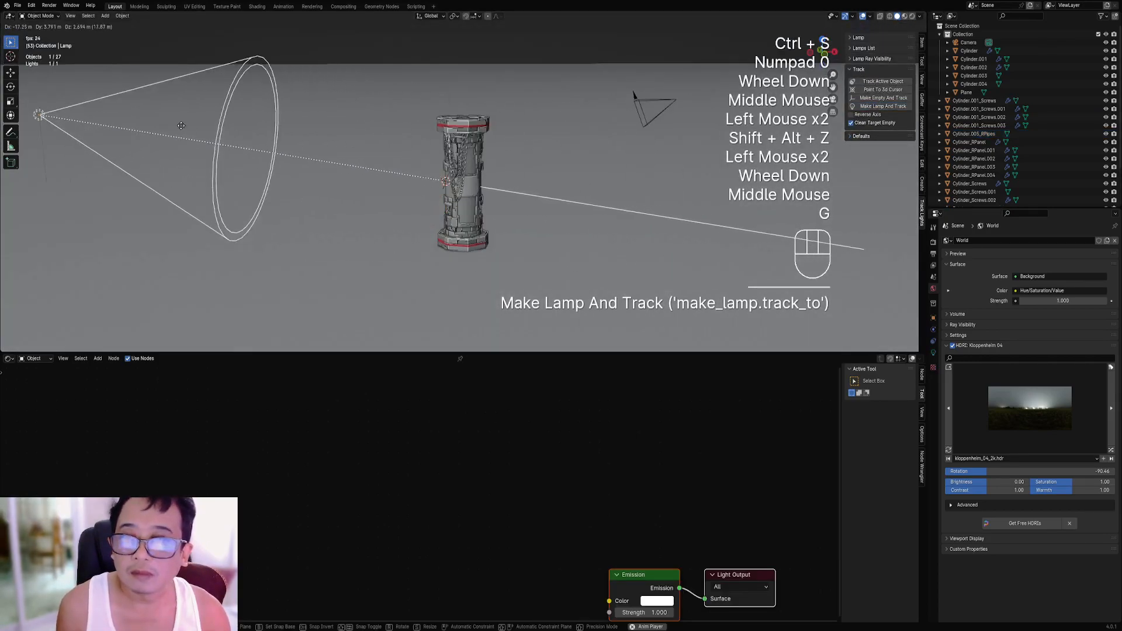
click(395, 107)
key(KP_0)
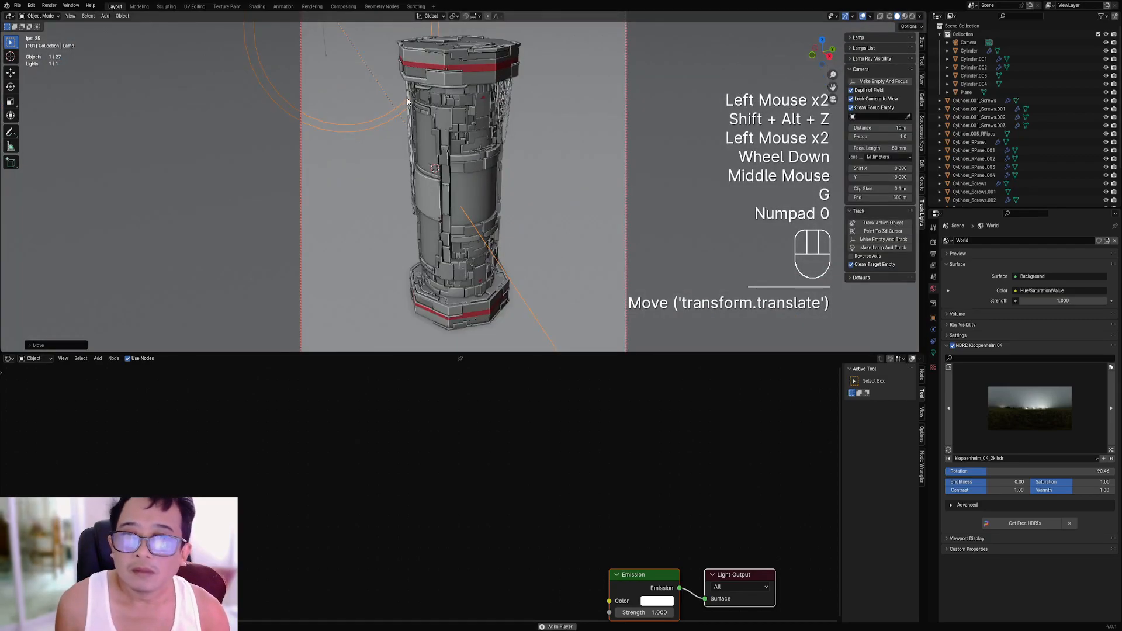
Move the lamp in wireframe to about X -20.7 m, Y 1.8 m, Z 1.8 m, and switch to rendered shading with overlays hidden.
key(z)
key(z)
right_click(481, 140)
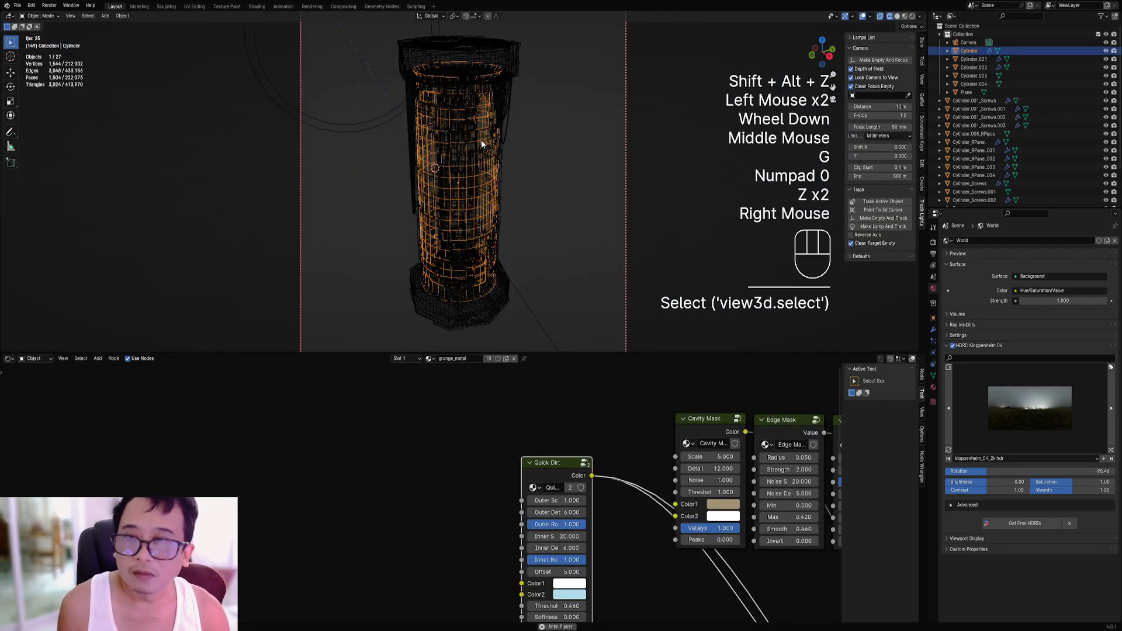
right_click(389, 91)
right_click(389, 91)
key(g)
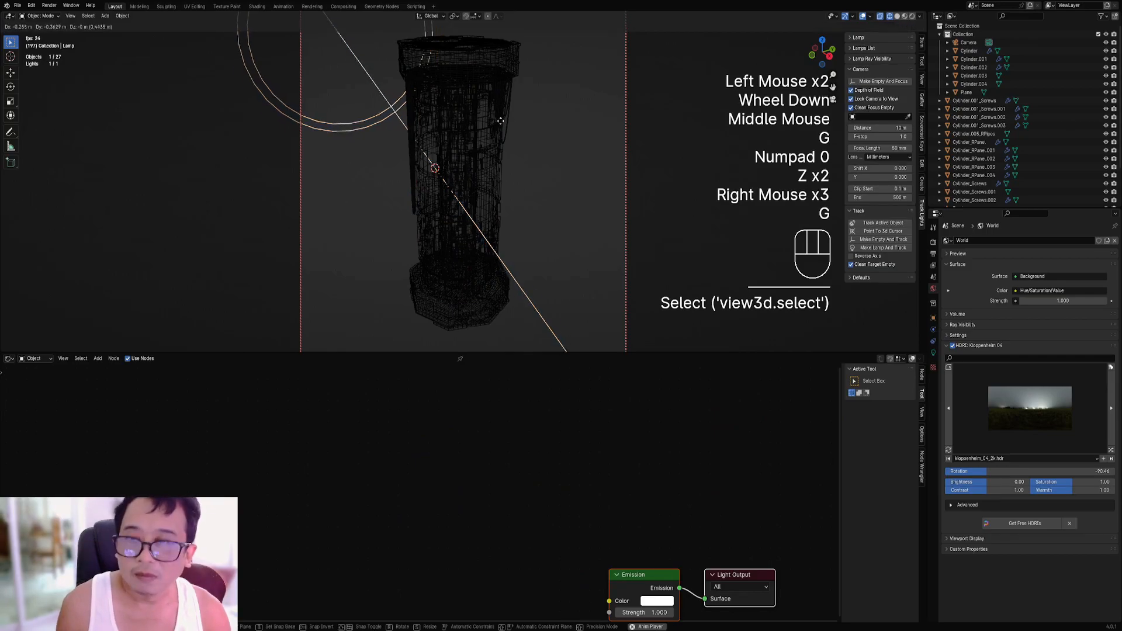
click(467, 151)
key(z)
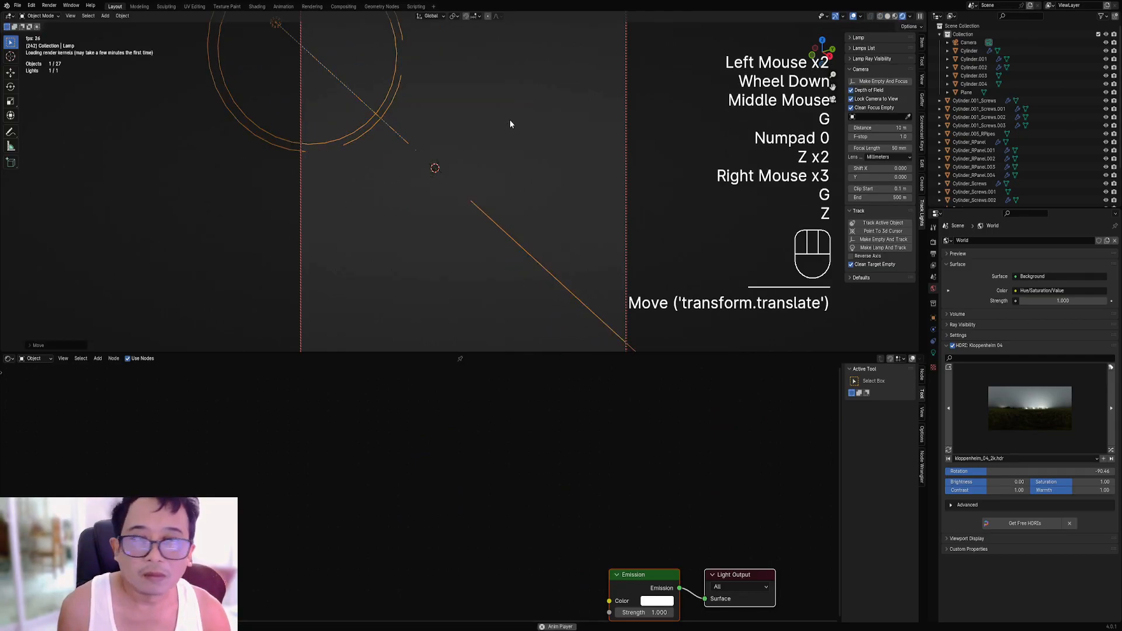
key(shift+alt+z)
Change the lamp to a sun with falloff and a blackbody colour using the Overcast preset.
click(871, 37)
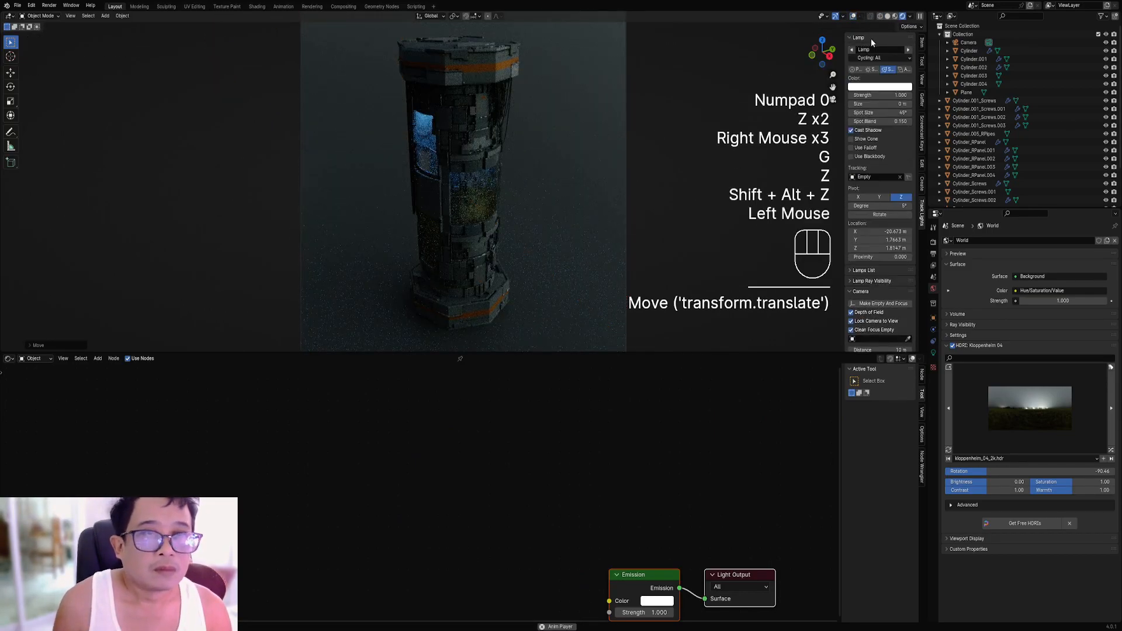
click(874, 70)
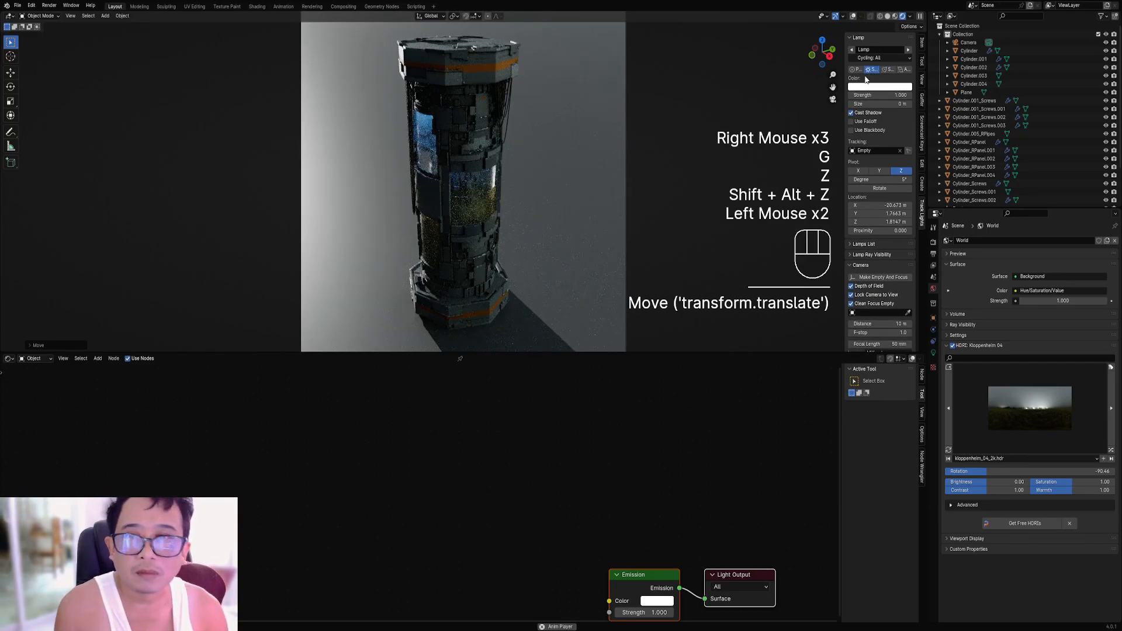
click(857, 122)
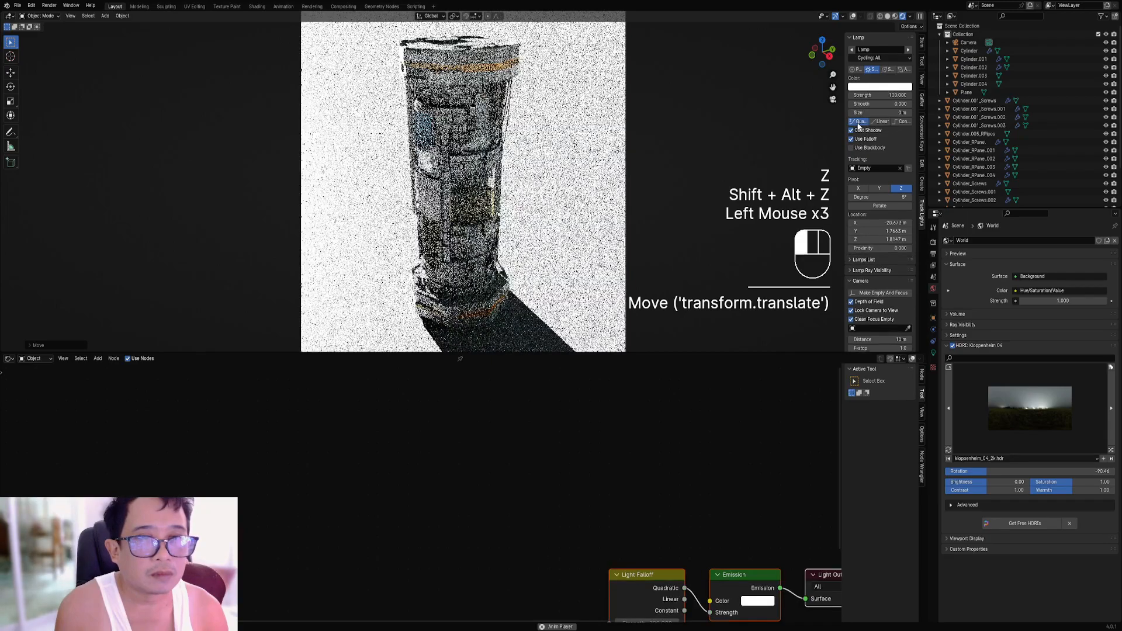
click(858, 147)
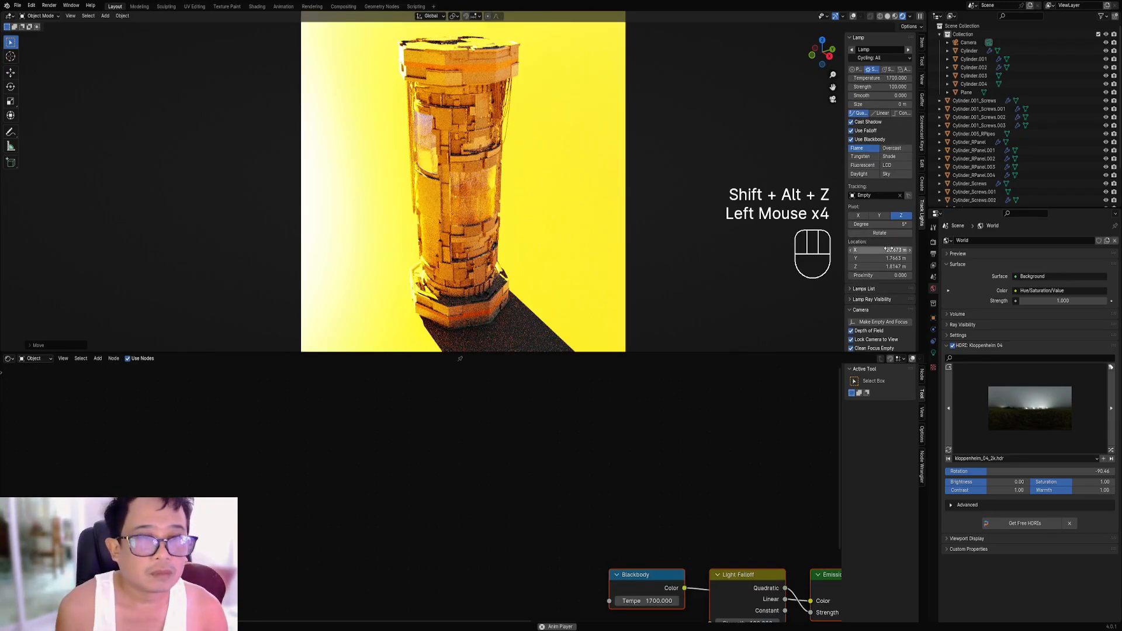
click(887, 148)
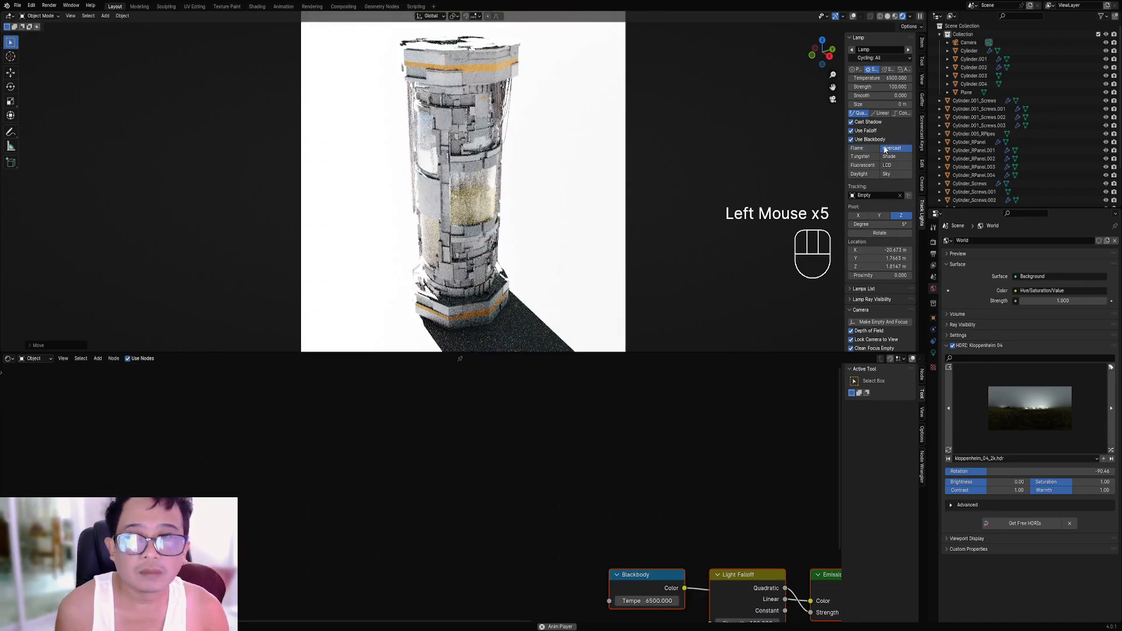
Try a sun lamp strength of 0.1, and set it to 1.
click(885, 86)
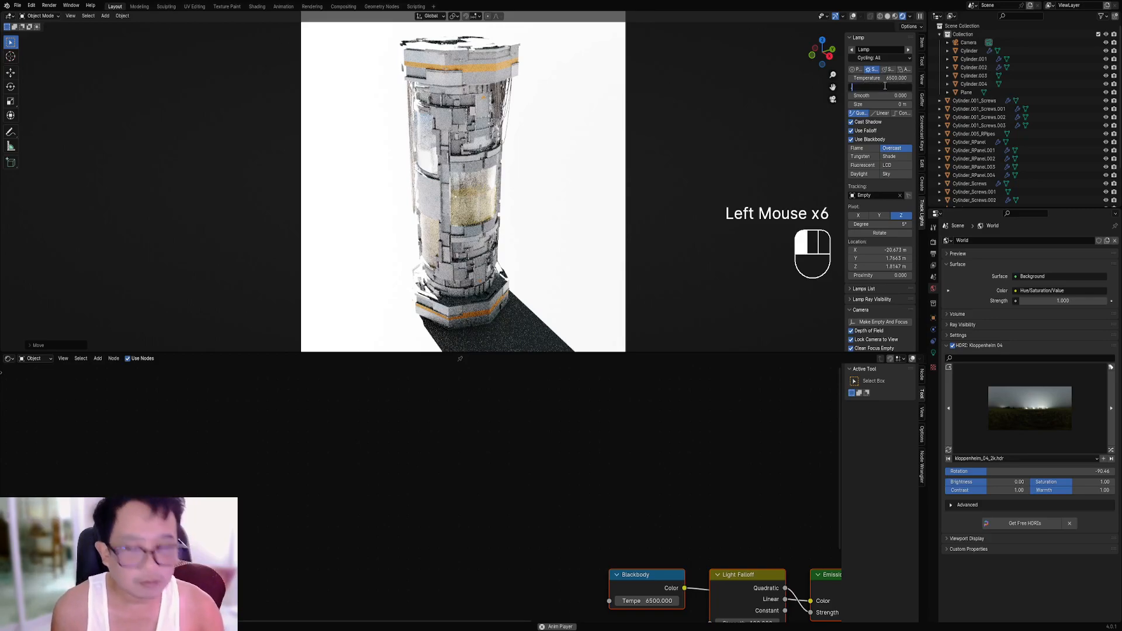
text(0.1)
key(Return)
click(879, 87)
text(1)
key(Return)
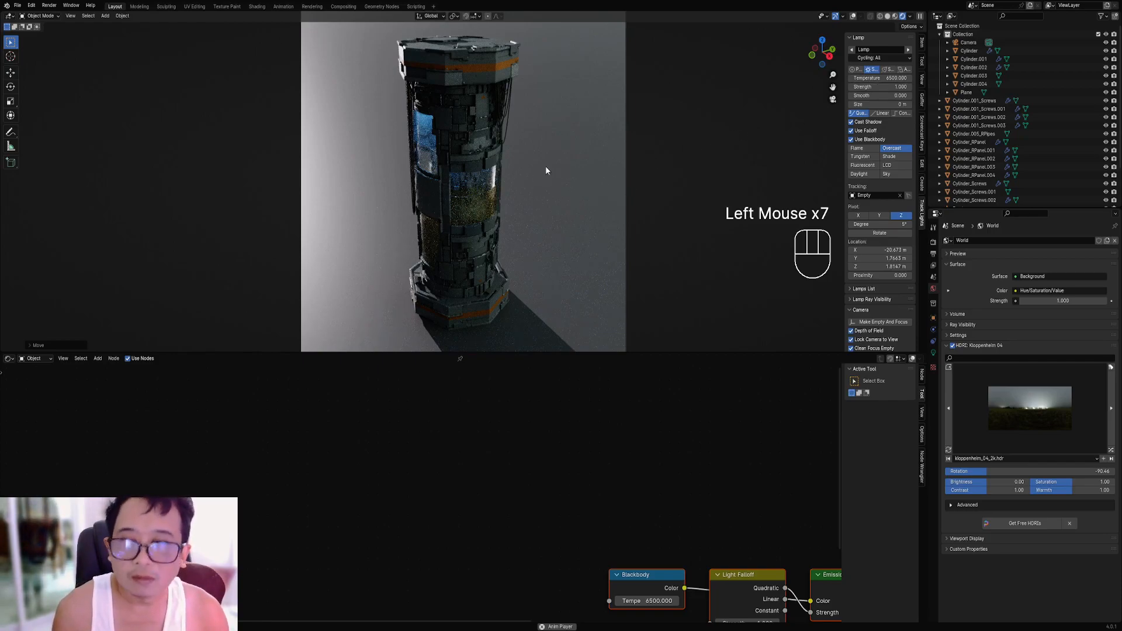
Rotate the sun lamp around the tower about Z in 5° increments and turn off its glossy visibility.
drag(880, 232, 517, 219)
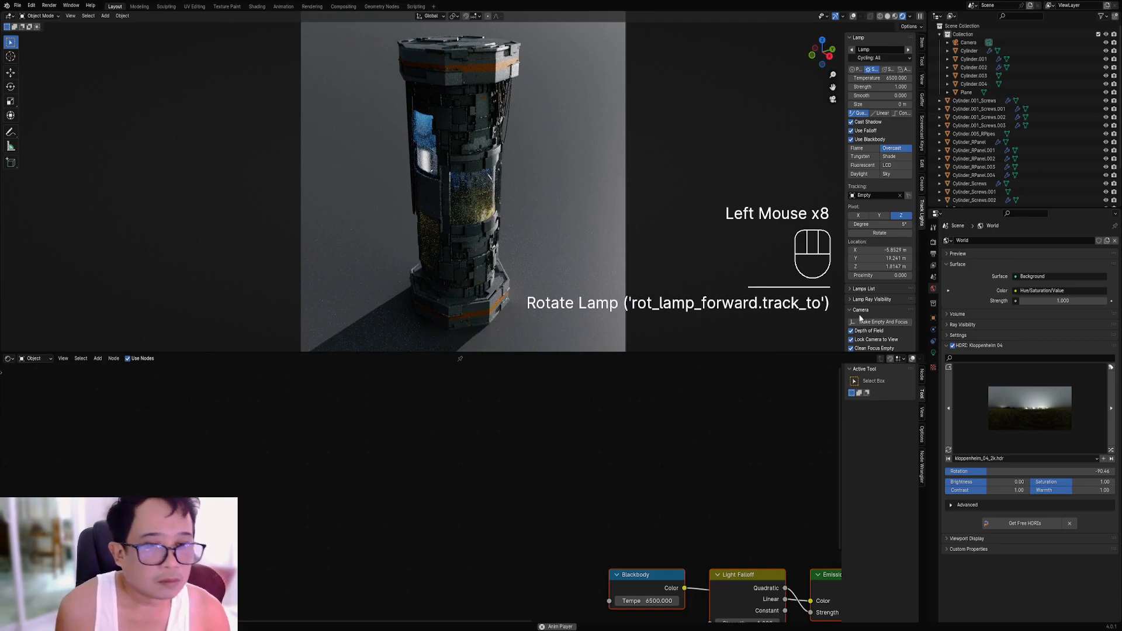
scroll(866, 309, down, 1)
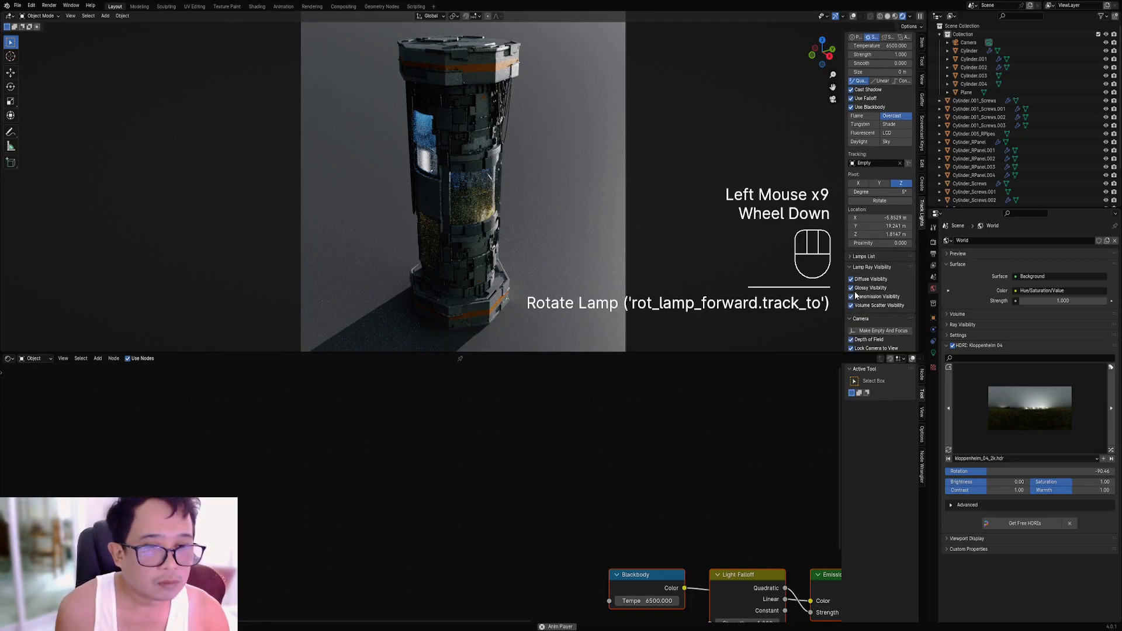
click(852, 289)
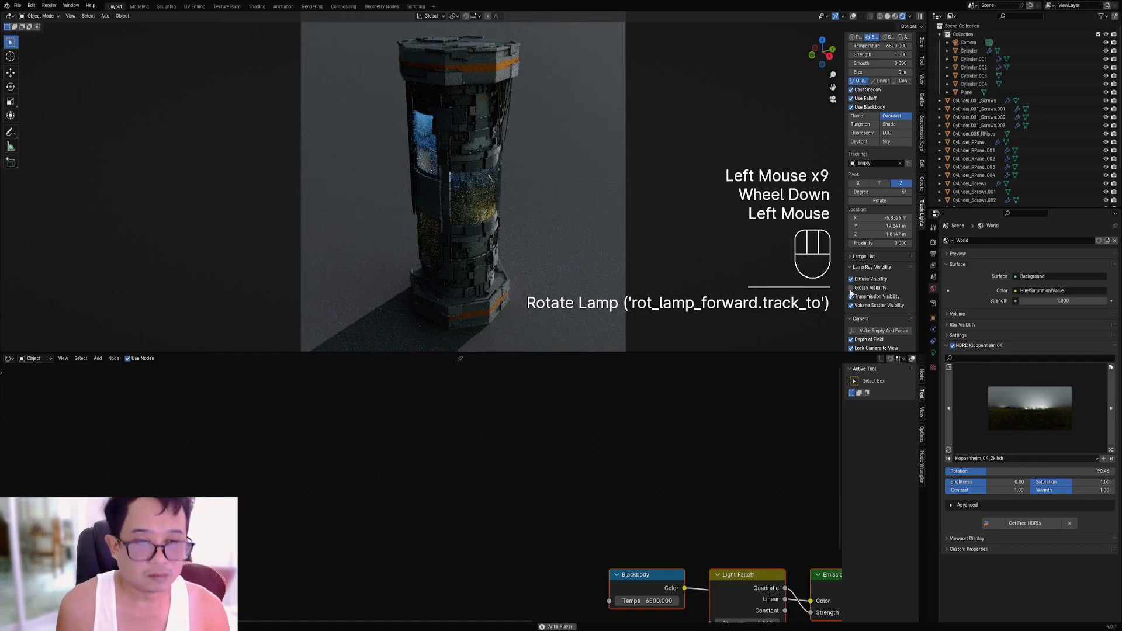
click(851, 289)
click(852, 288)
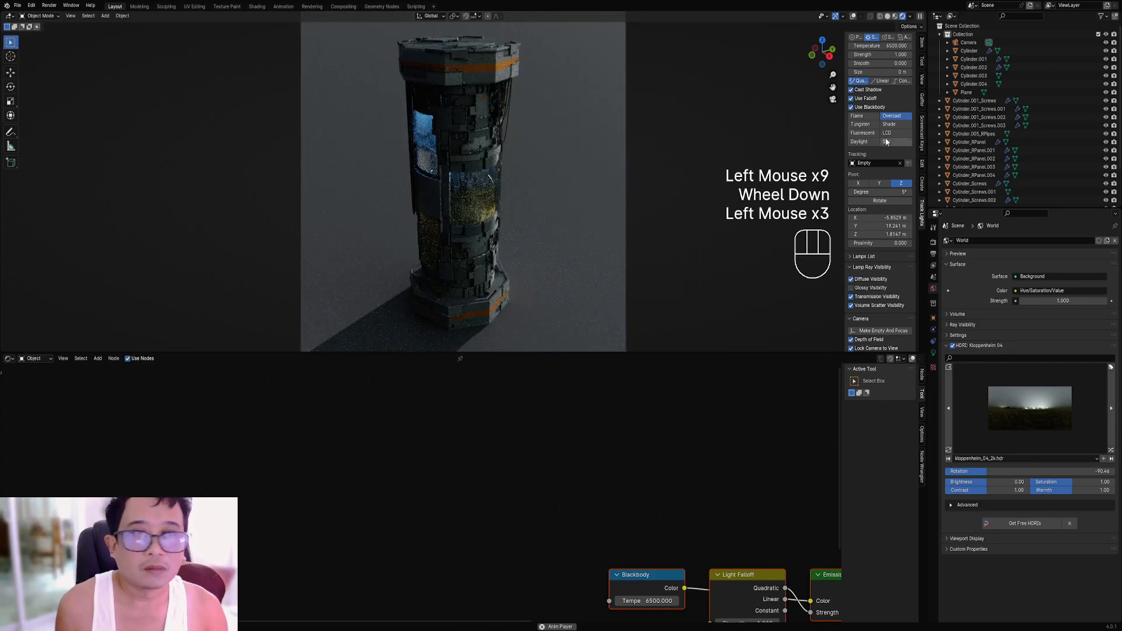
Try a sun lamp strength of 4, and settle on 2.
click(879, 54)
text(4)
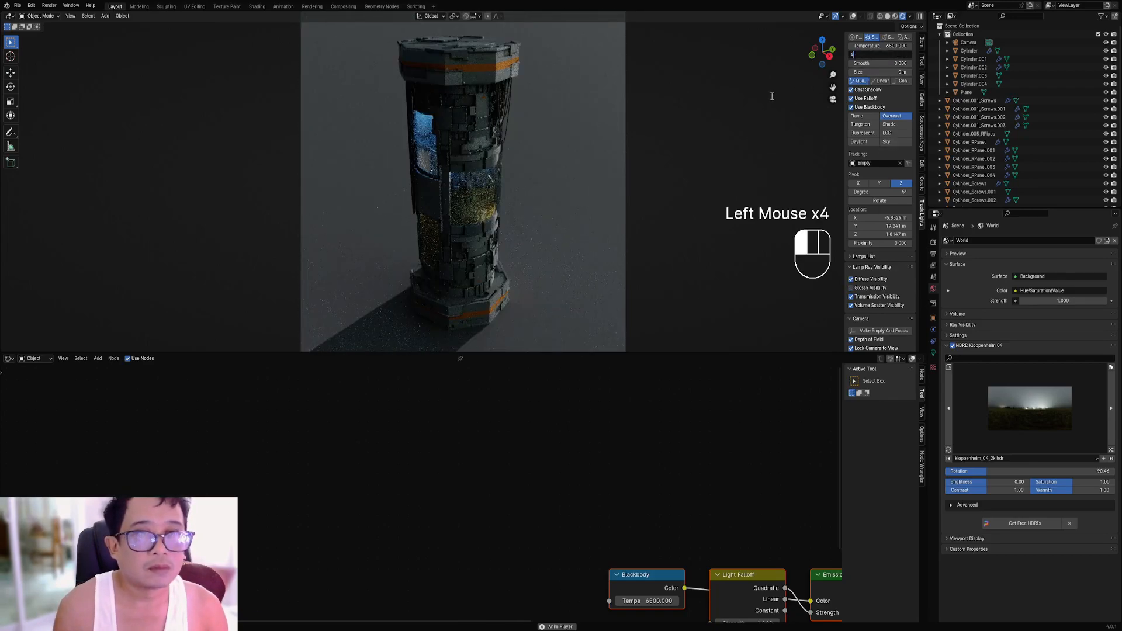
key(Return)
click(879, 54)
text(2)
key(Return)
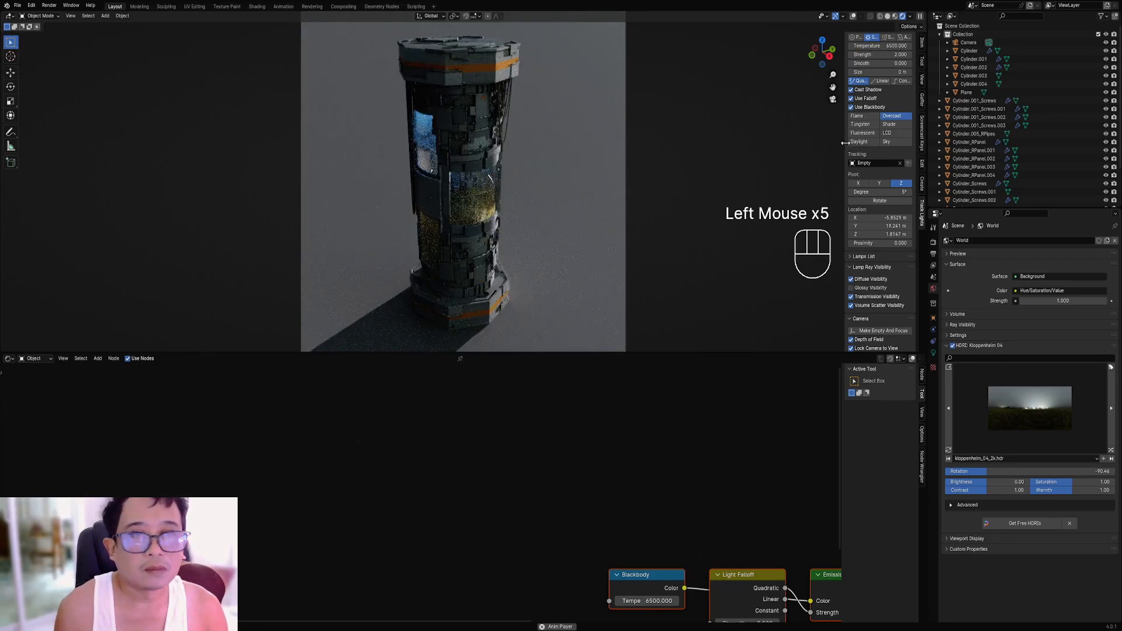
Rotate the sun lamp to about X -20.8 m, Y 0 m, and try the blackbody presets, settling on Daylight at 5500.
drag(880, 200, 672, 198)
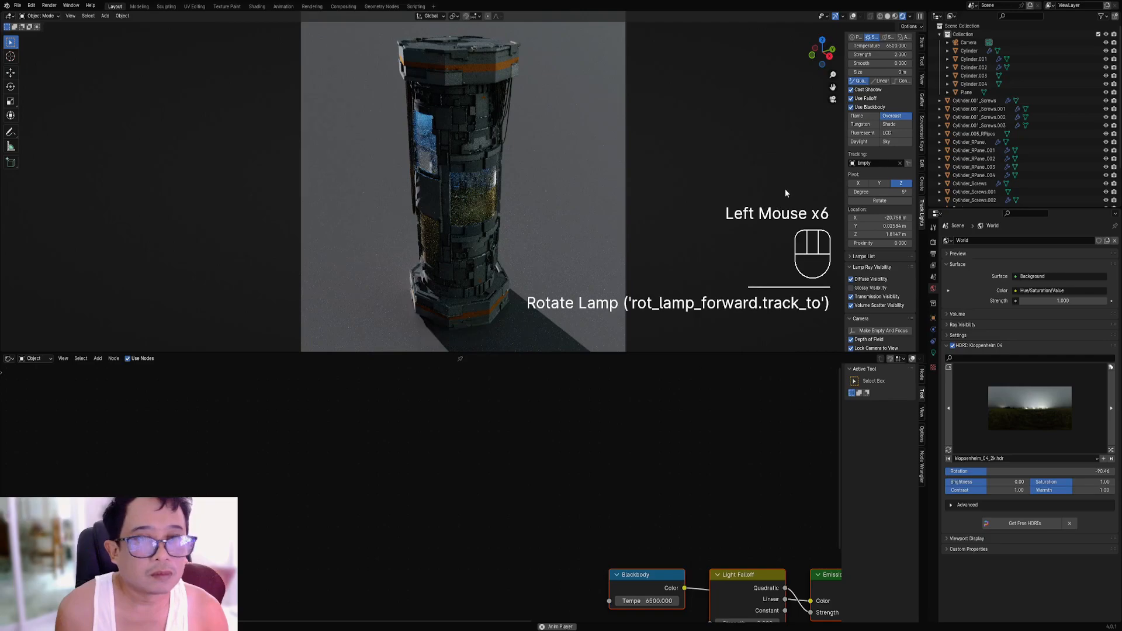
click(860, 116)
click(861, 124)
click(863, 132)
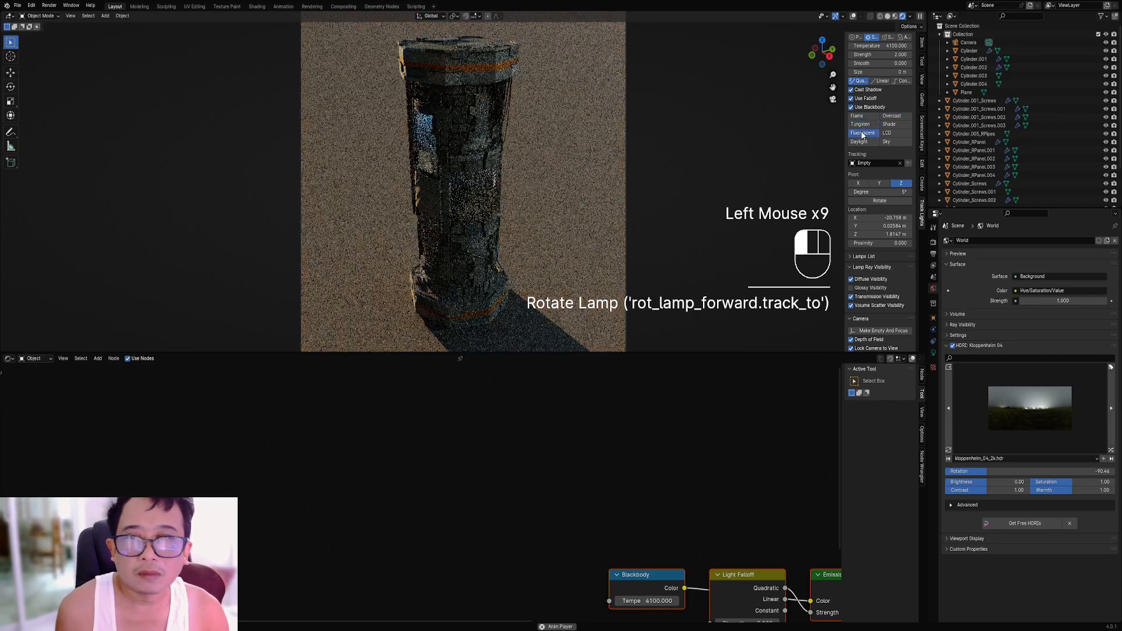
click(863, 133)
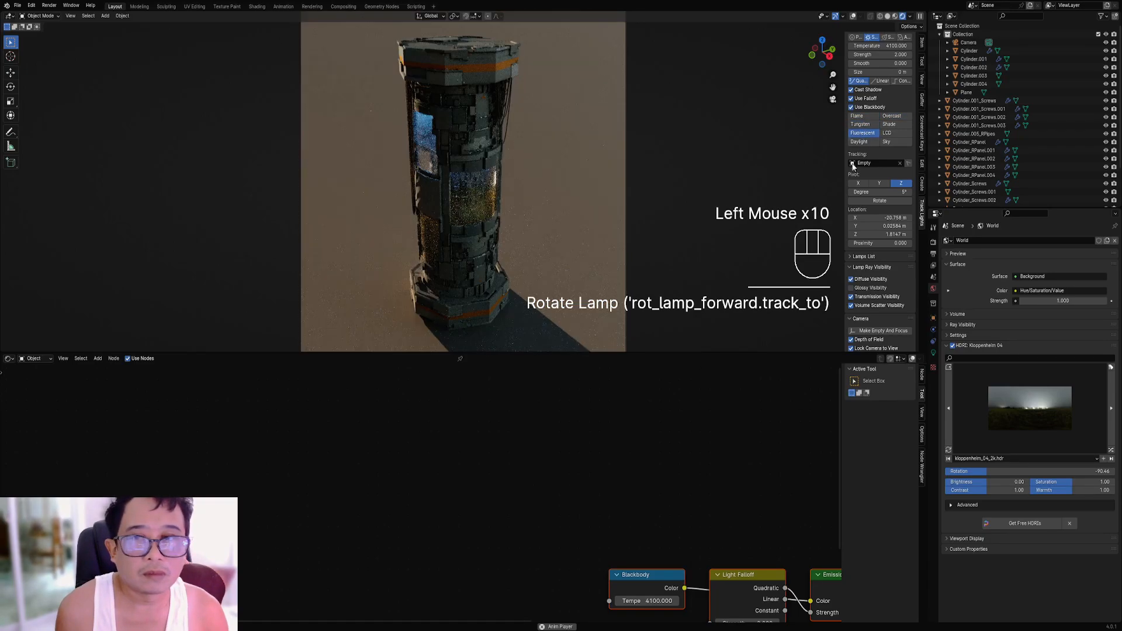
Try the Kloofendal 38d Partly Cloudy and Quarry 03 HDRIs as the world lighting.
click(1015, 389)
click(1008, 489)
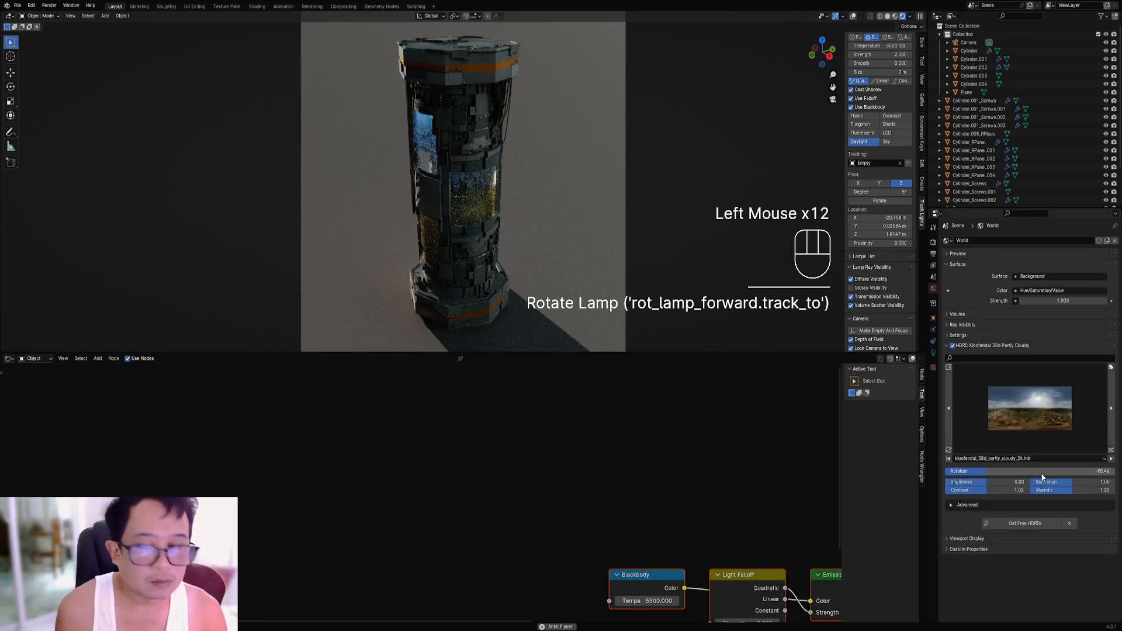
click(1026, 446)
click(974, 531)
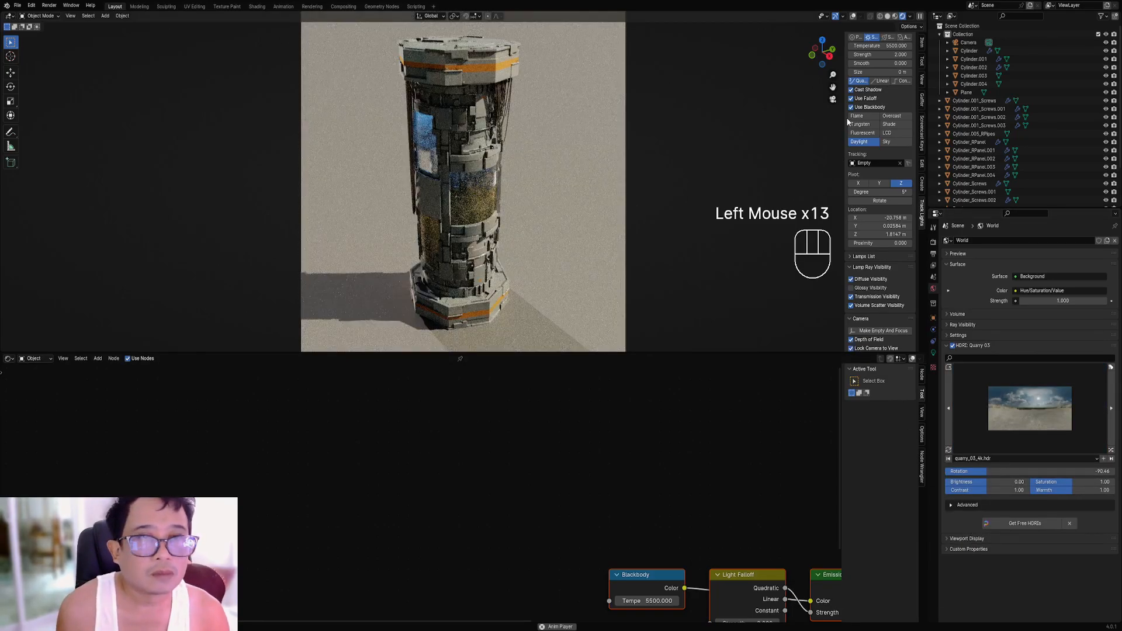
Turn off the sun lamp's shadow casting and set the world HDRI to Kloofendal 38d Partly Cloudy.
click(851, 90)
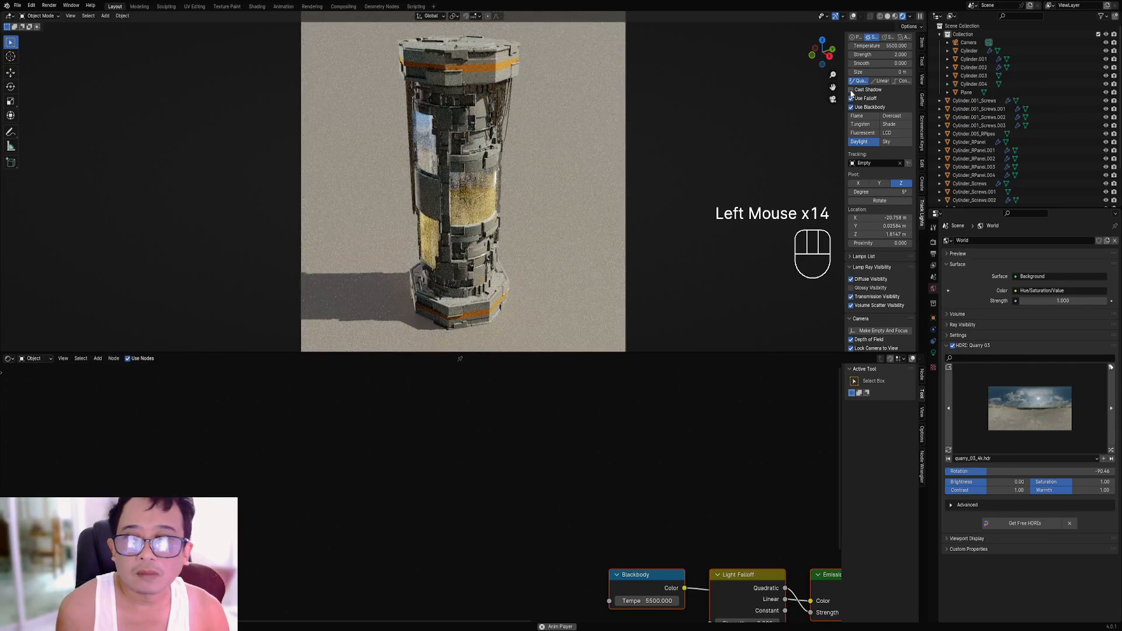
click(1005, 378)
click(1047, 491)
Reframe the camera with a lower tilt so the horizon shows behind the tower, and save the file.
key(shift+alt+z)
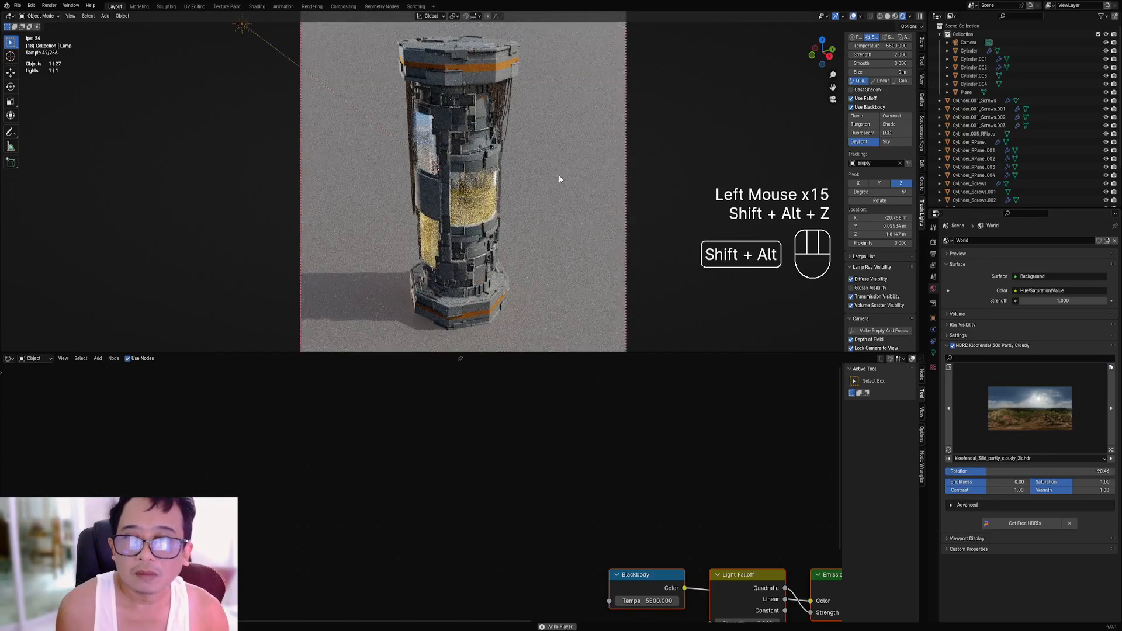
key(shift+alt+z)
shift+middle_drag(536, 200, 549, 196)
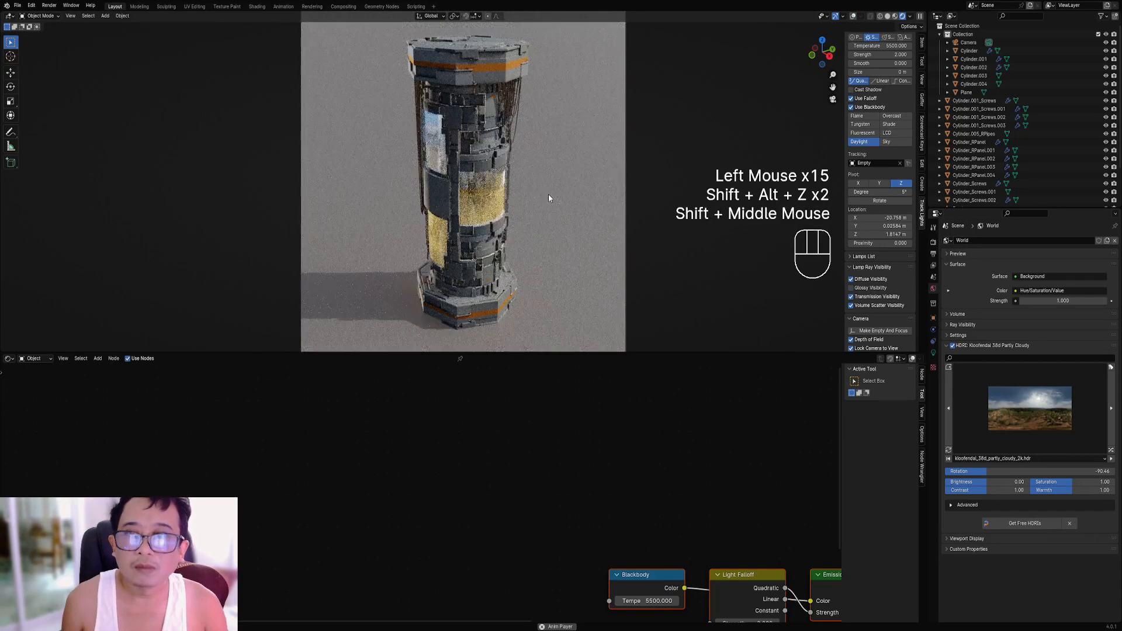
key(ctrl+space)
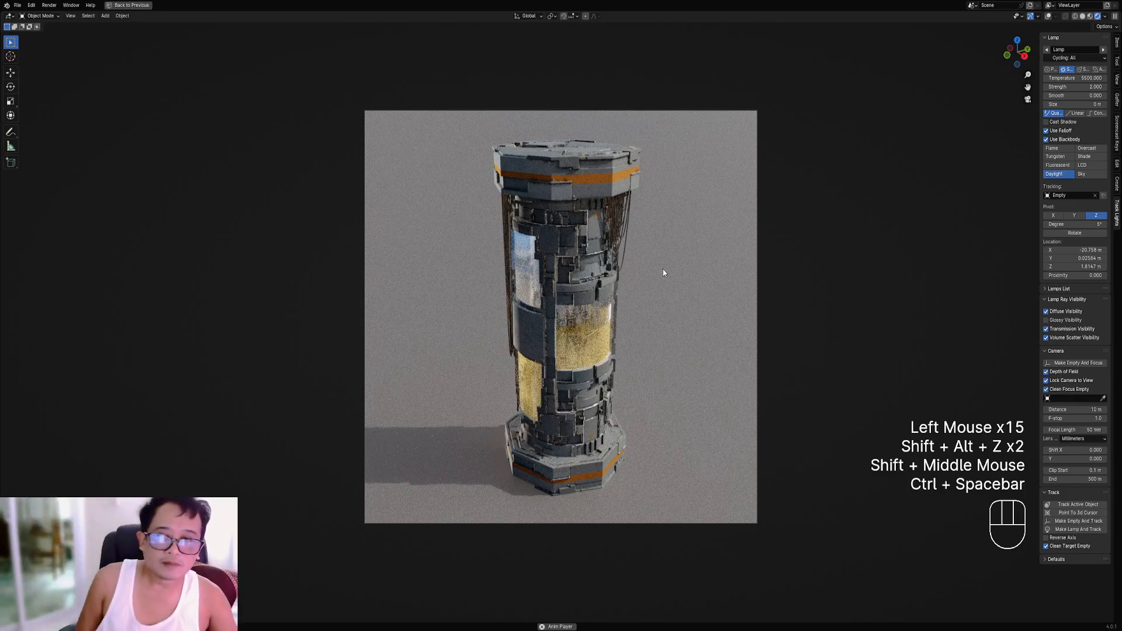
middle_drag(665, 352, 665, 340)
key(ctrl+space)
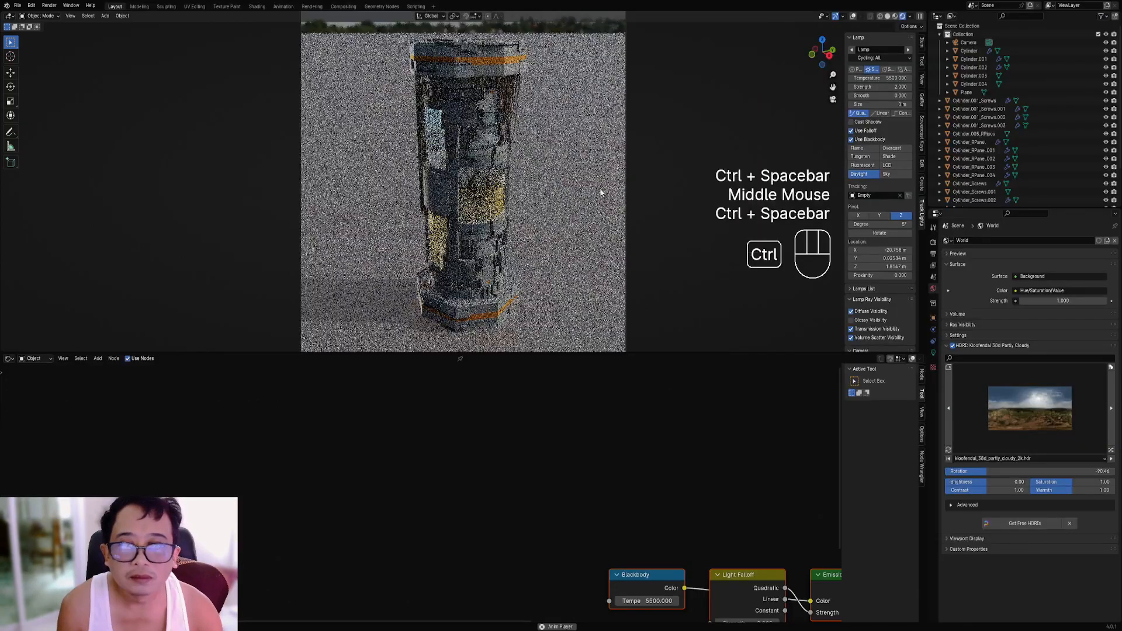
key(ctrl+s)
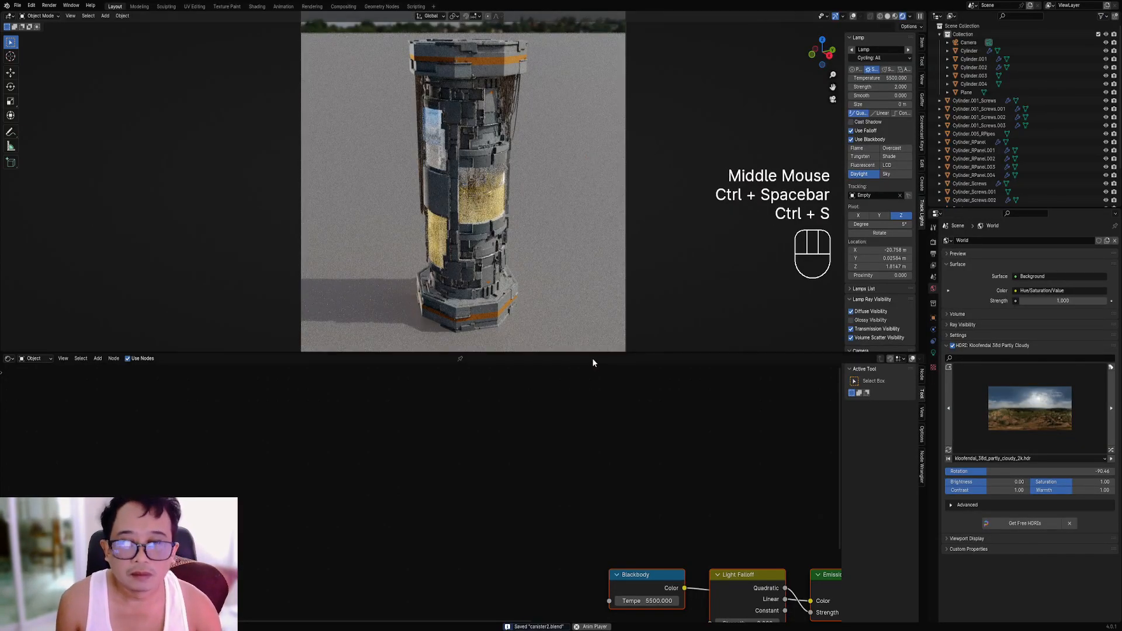
Enlarge the 3D viewport over the shader editor and compare the tower with the sun lamp's glossy visibility on and off.
drag(592, 353, 596, 488)
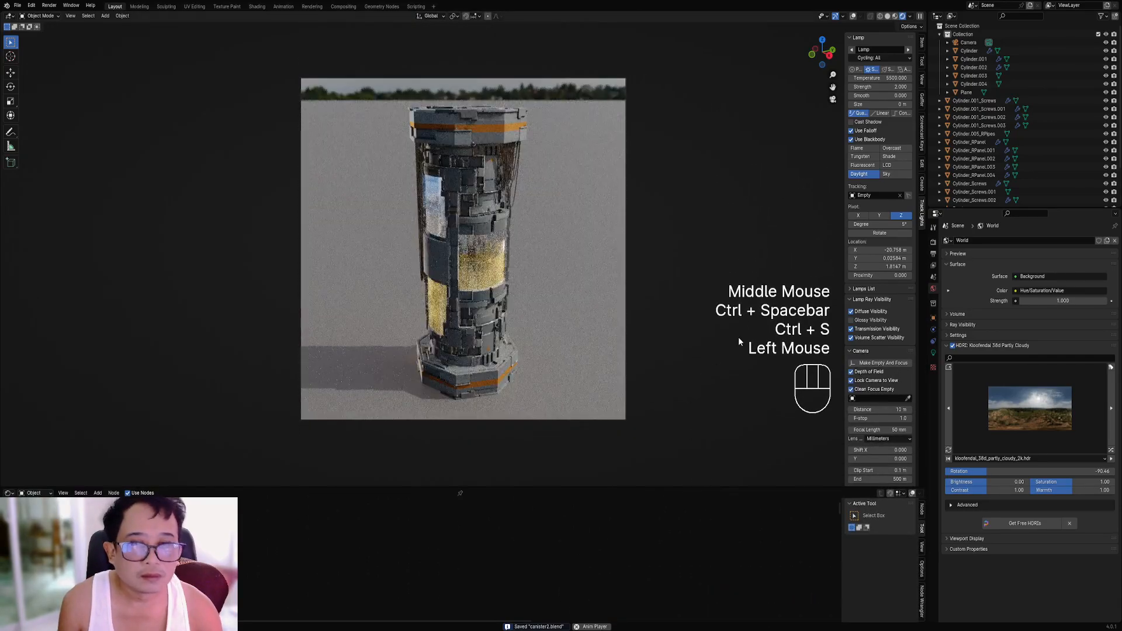
mouse_move(725, 245)
ctrl+middle_down()
mouse_move(721, 235)
mouse_move(731, 260)
ctrl+middle_up()
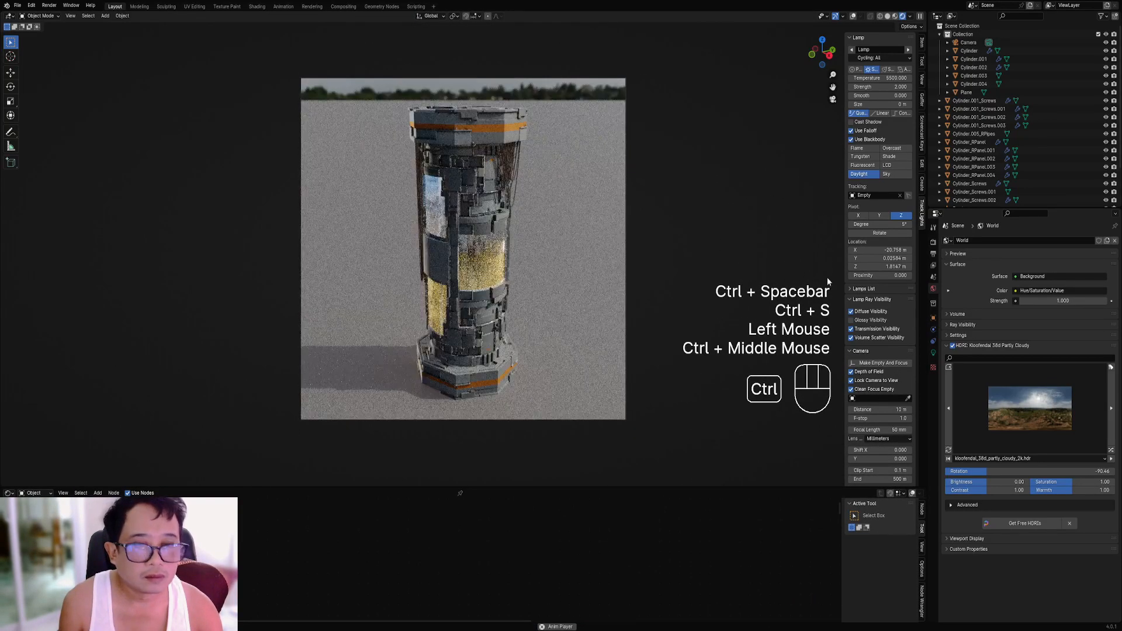
scroll(879, 407, down, 2)
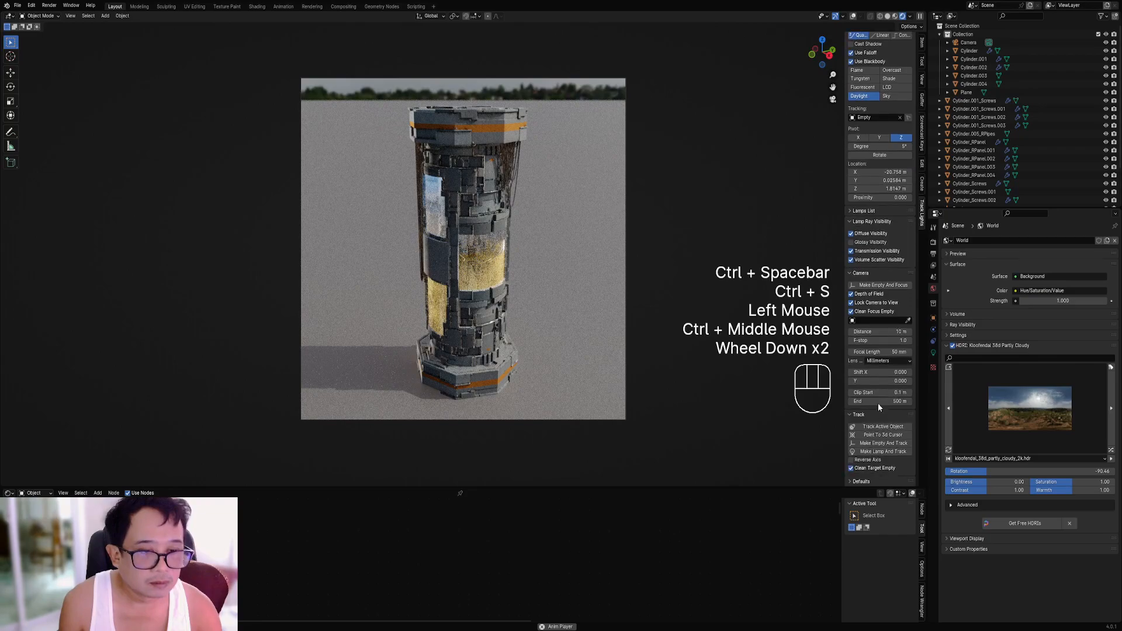
scroll(865, 353, up, 2)
scroll(865, 353, down, 2)
scroll(861, 276, up, 2)
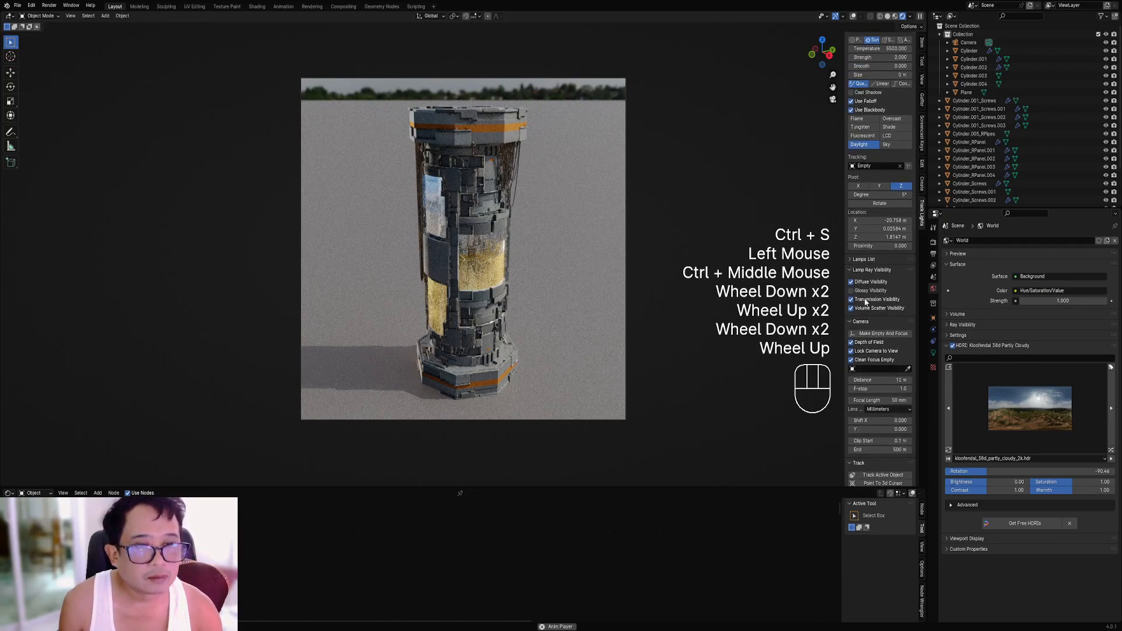
click(863, 289)
click(864, 289)
scroll(876, 374, down, 3)
scroll(880, 402, down, 1)
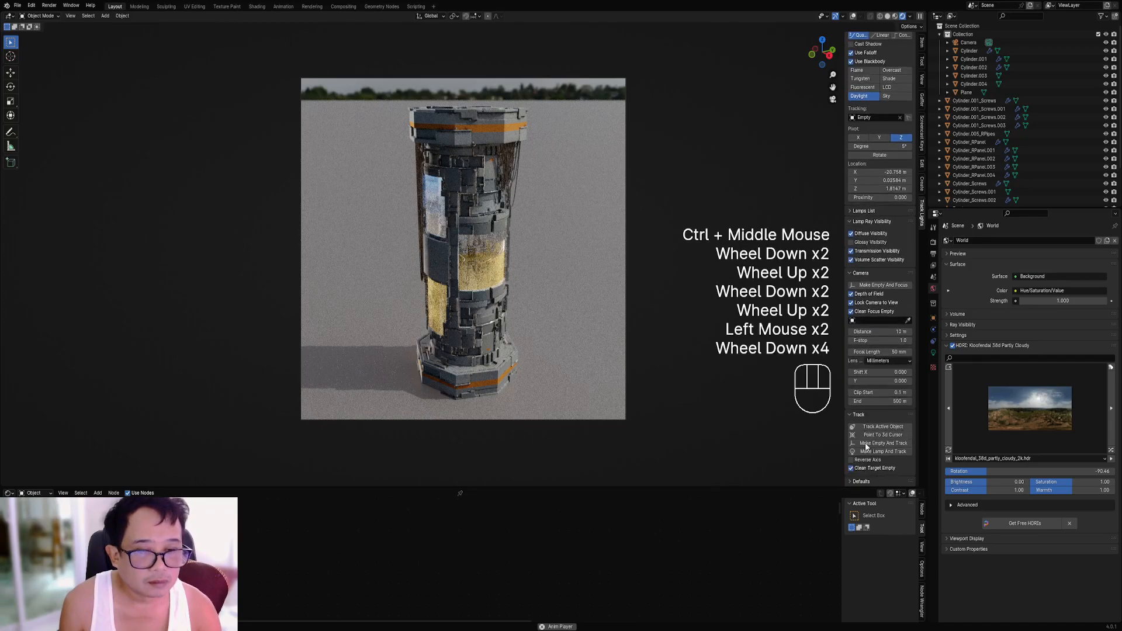
Turn off Lock Camera to View and try rotating the world HDRI to 14.62 and 57.23.
click(867, 304)
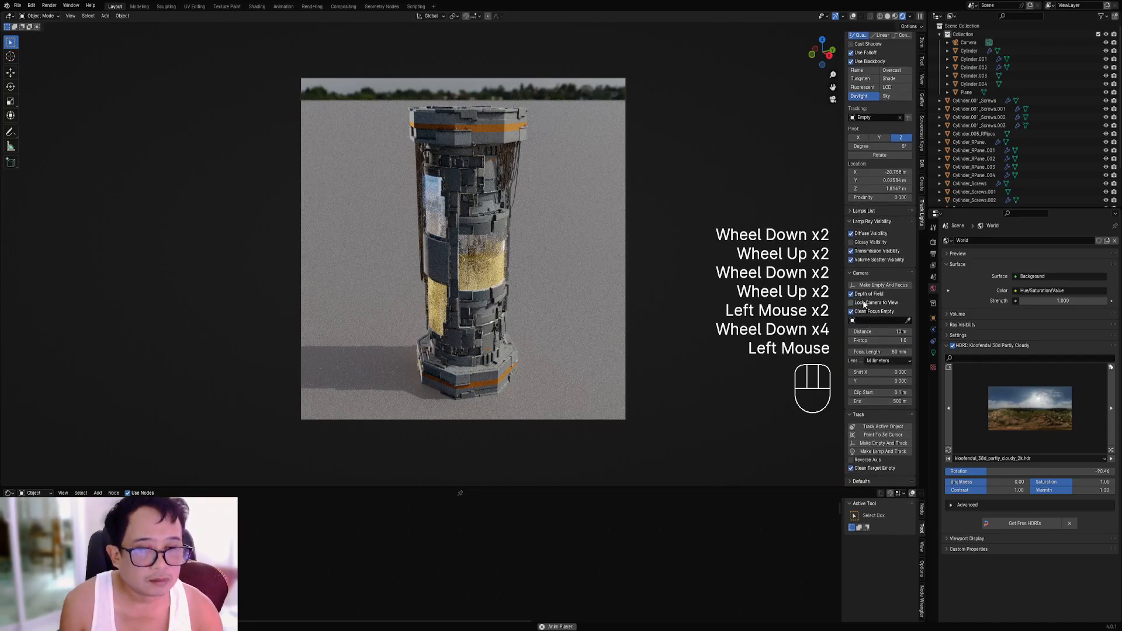
scroll(549, 257, down, 1)
scroll(546, 258, up, 2)
mouse_move(1013, 473)
mouse_down()
mouse_move(1094, 473)
mouse_move(1001, 473)
mouse_move(1034, 472)
mouse_up()
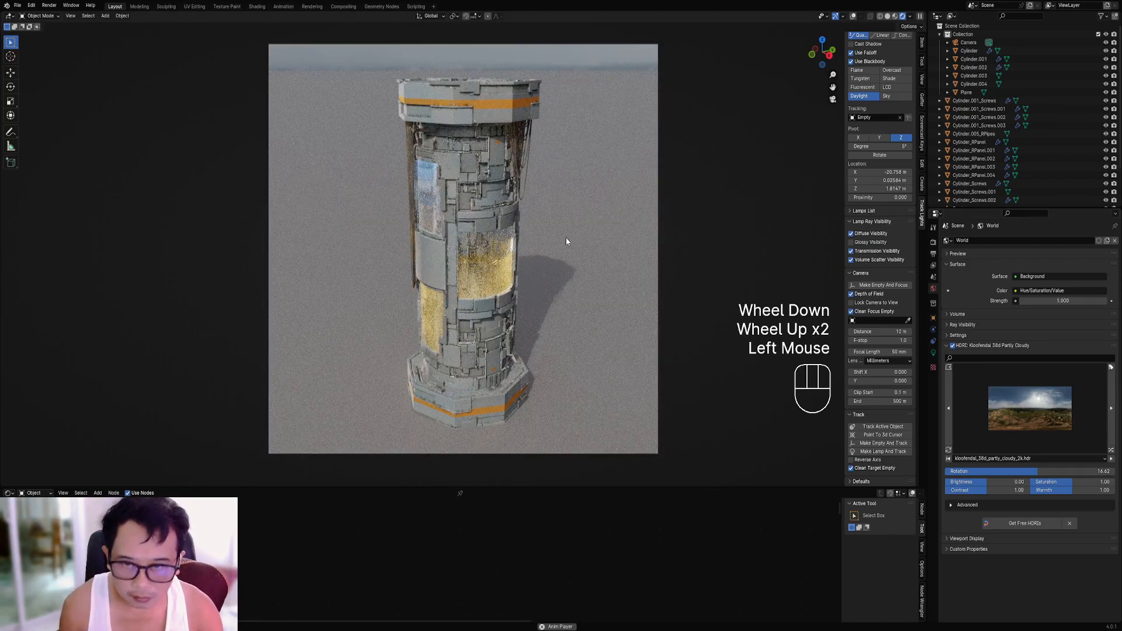
drag(983, 476, 1058, 476)
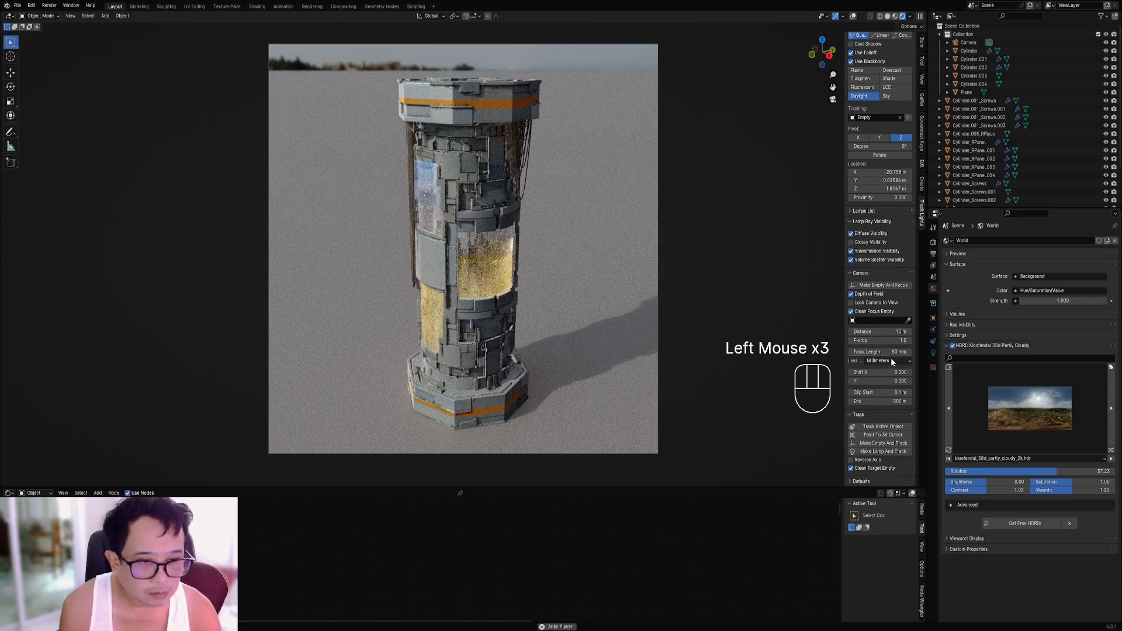
Add a focus empty for the camera's depth of field and try F-stops of 0.5 and 0.2.
click(880, 285)
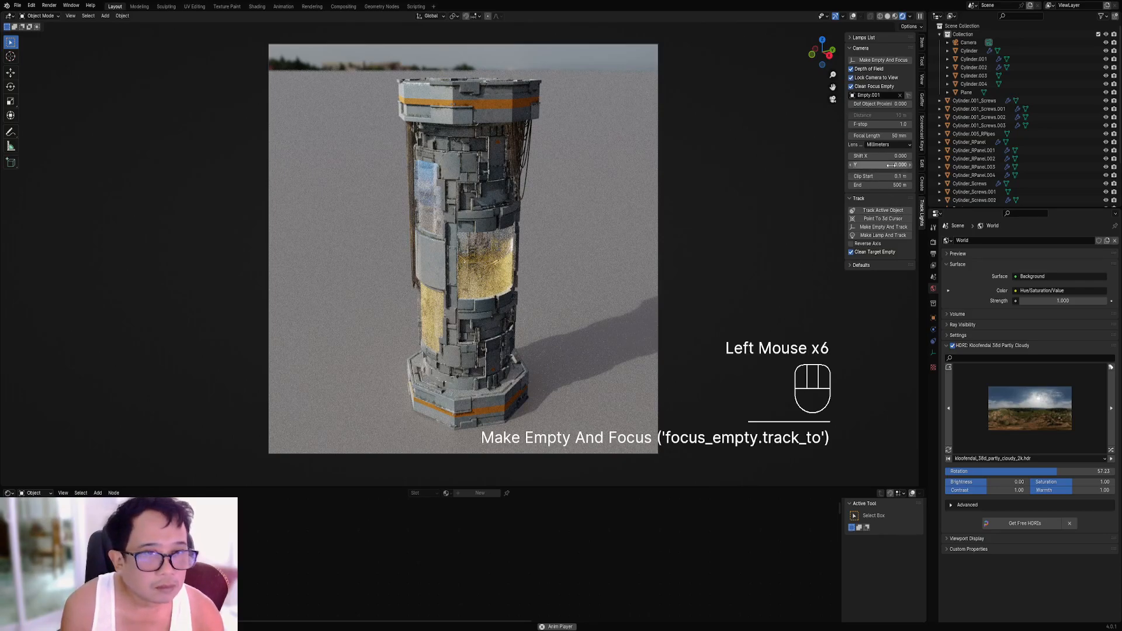
click(879, 135)
click(880, 124)
text(.5)
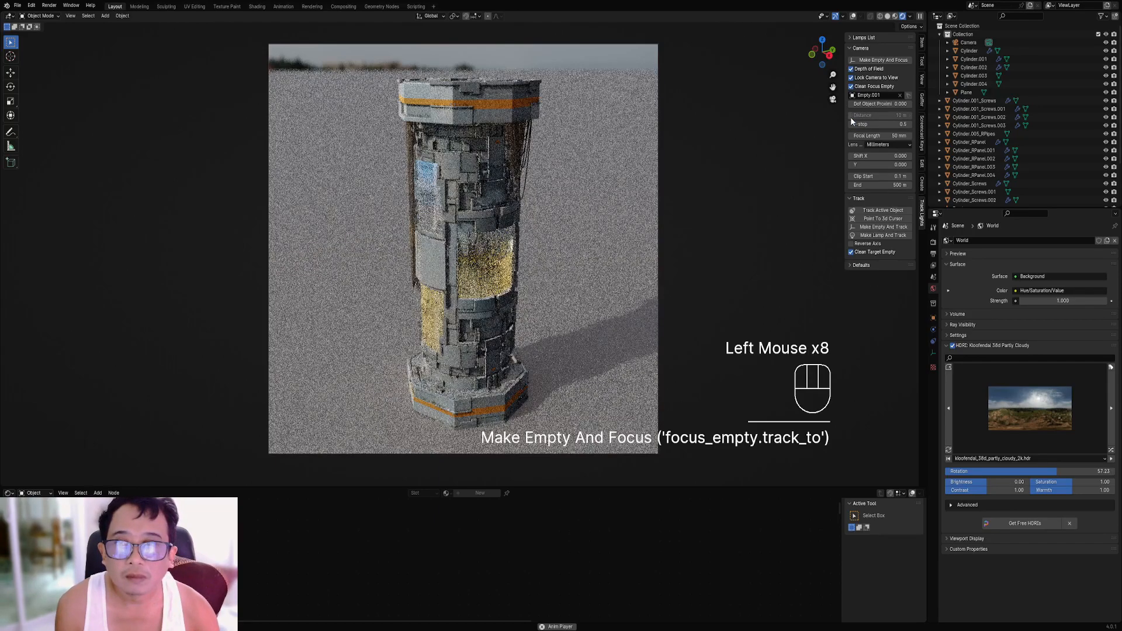
click(852, 124)
text(.2)
key(Return)
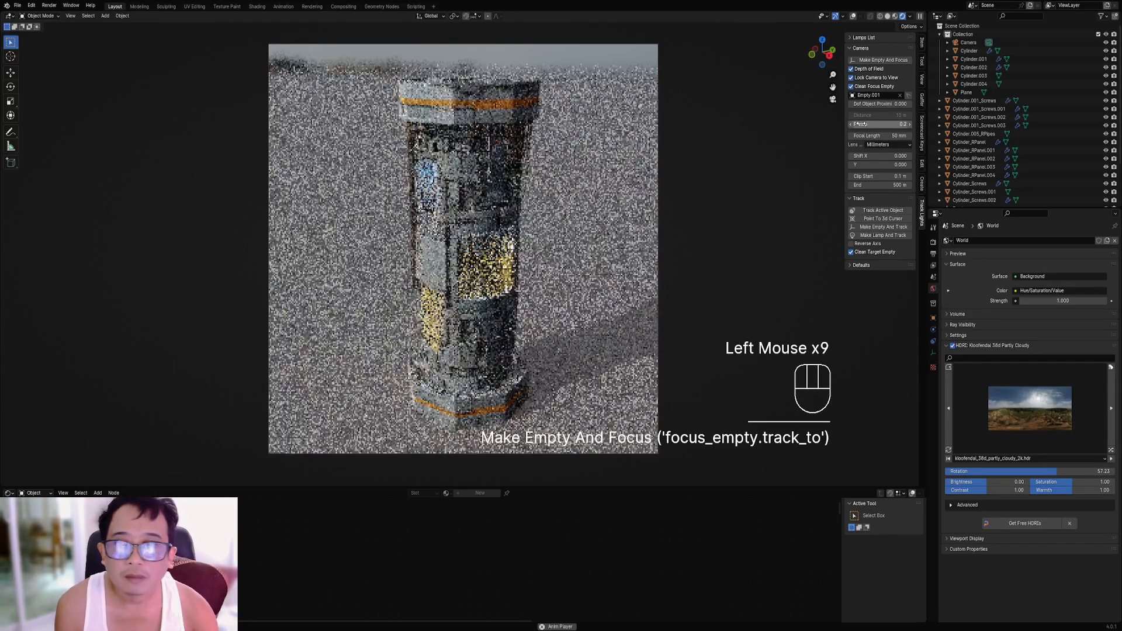
Try world HDRI rotations of 24.92 and -18.44, and tilt the camera down so the ground fills the background.
drag(1090, 471, 1040, 471)
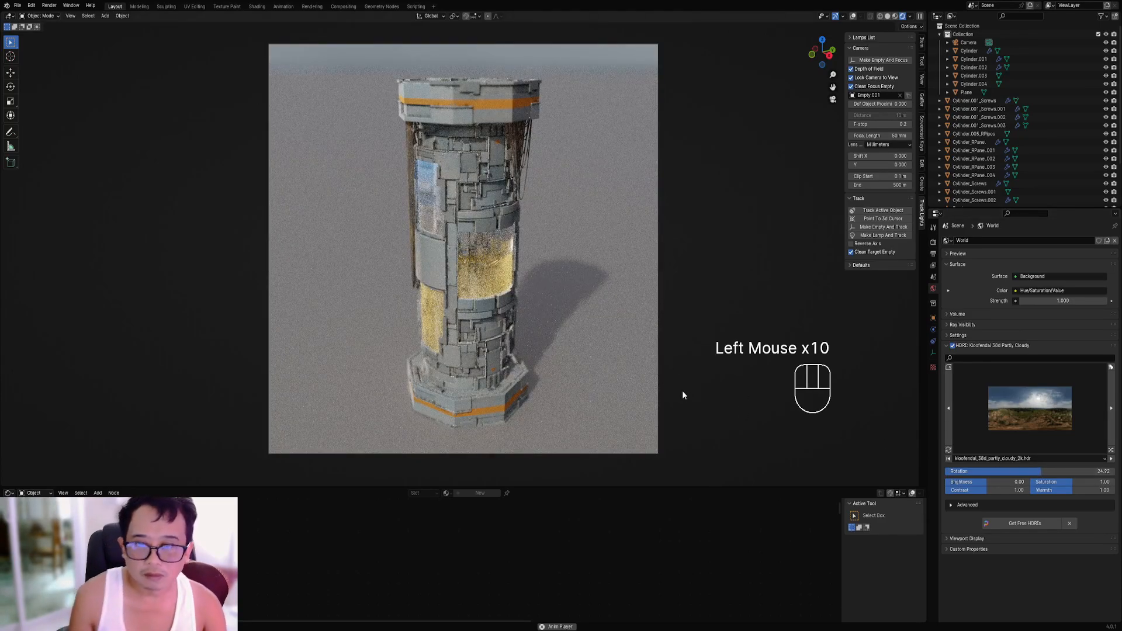
mouse_move(1029, 471)
mouse_down()
mouse_move(963, 471)
mouse_move(1022, 472)
mouse_up()
middle_drag(564, 238, 564, 245)
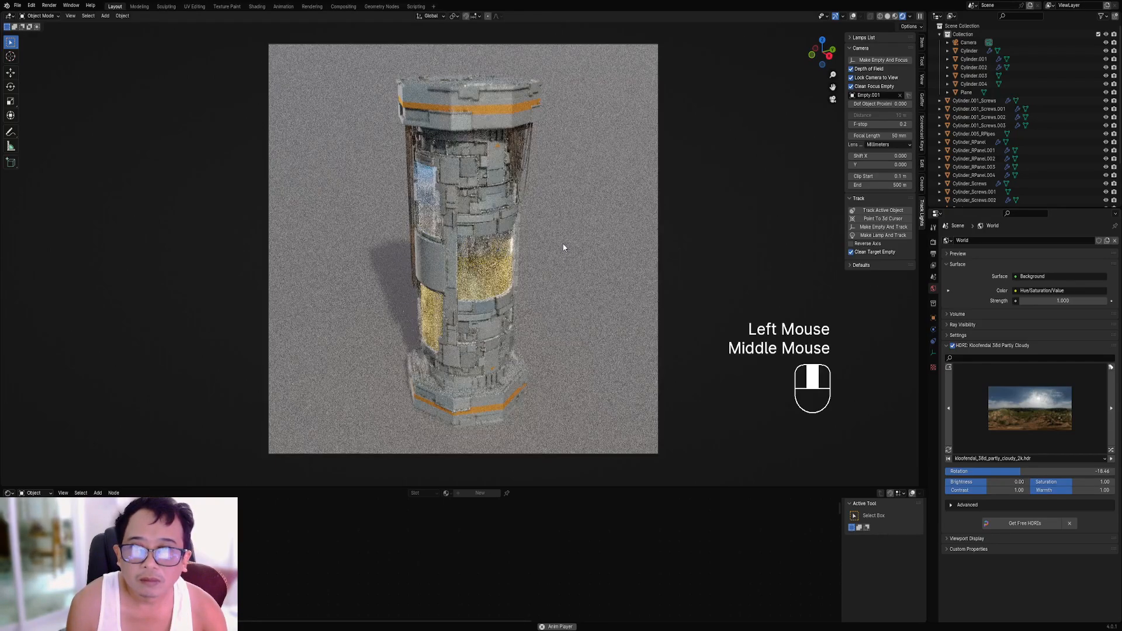
Set the camera's F-stop to 1 and nudge the tower's framing slightly.
click(871, 125)
text(1)
key(Return)
shift+middle_drag(566, 252, 567, 258)
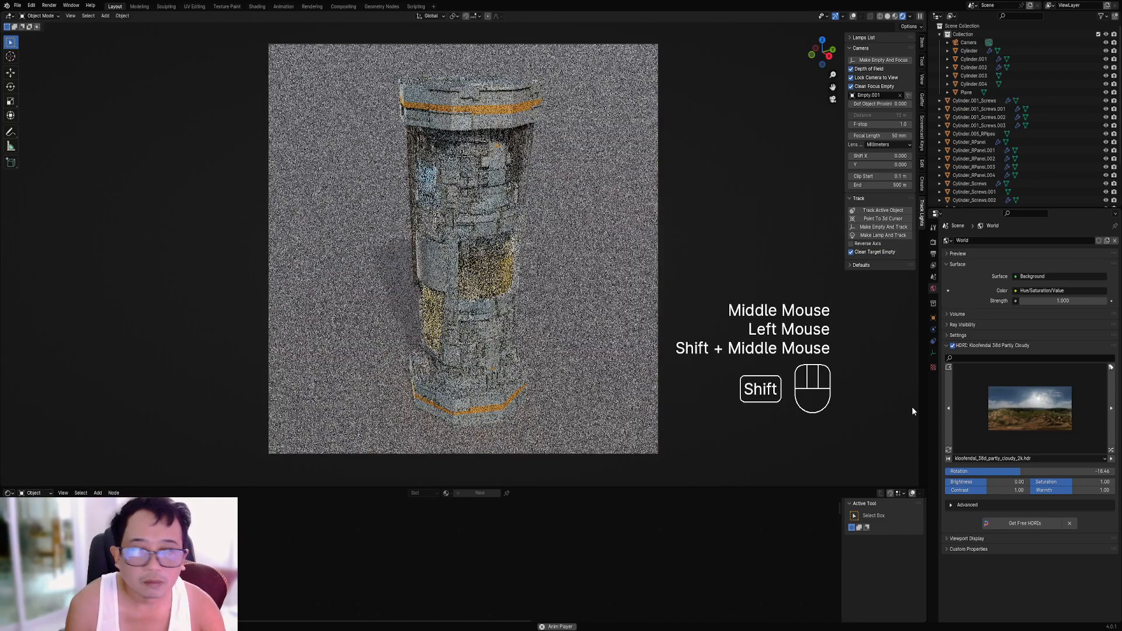
Rotate the world HDRI to -90.44 and save the file with the viewport in solid shading.
drag(994, 471, 966, 471)
key(z)
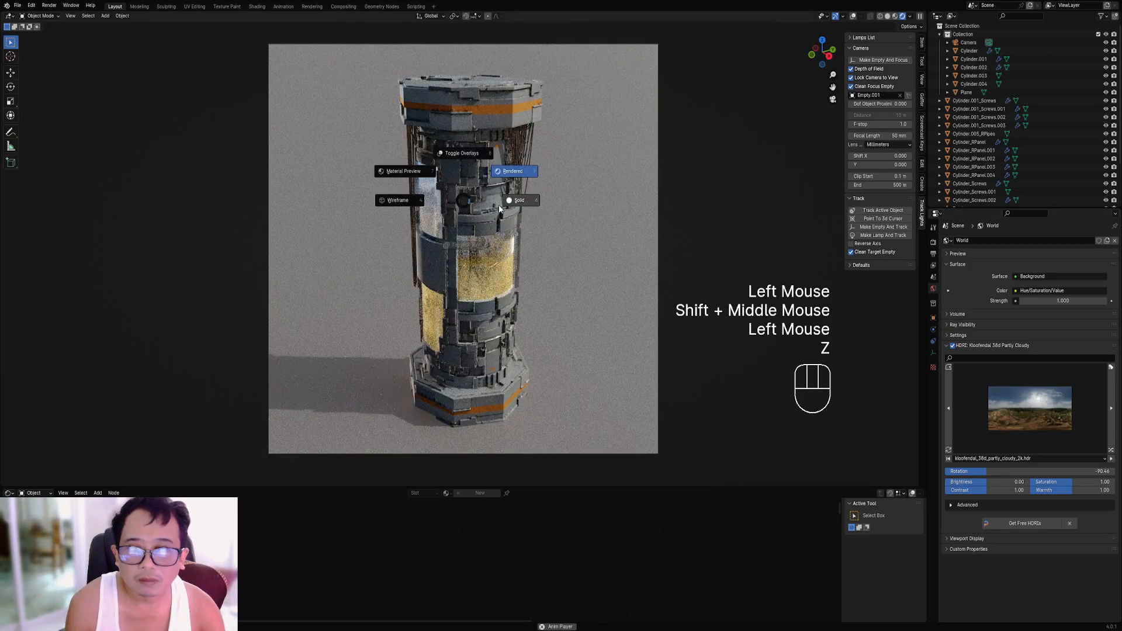
key(ctrl+s)
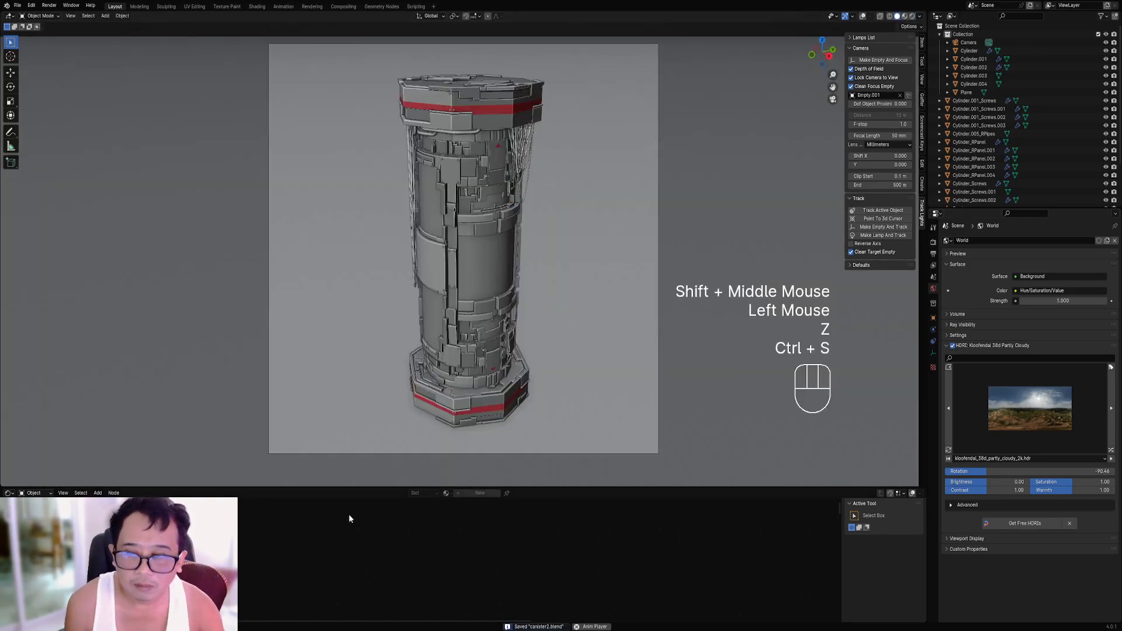
Change the shader editor into the Compositor, enable Use Nodes and frame the whole node tree.
click(316, 496)
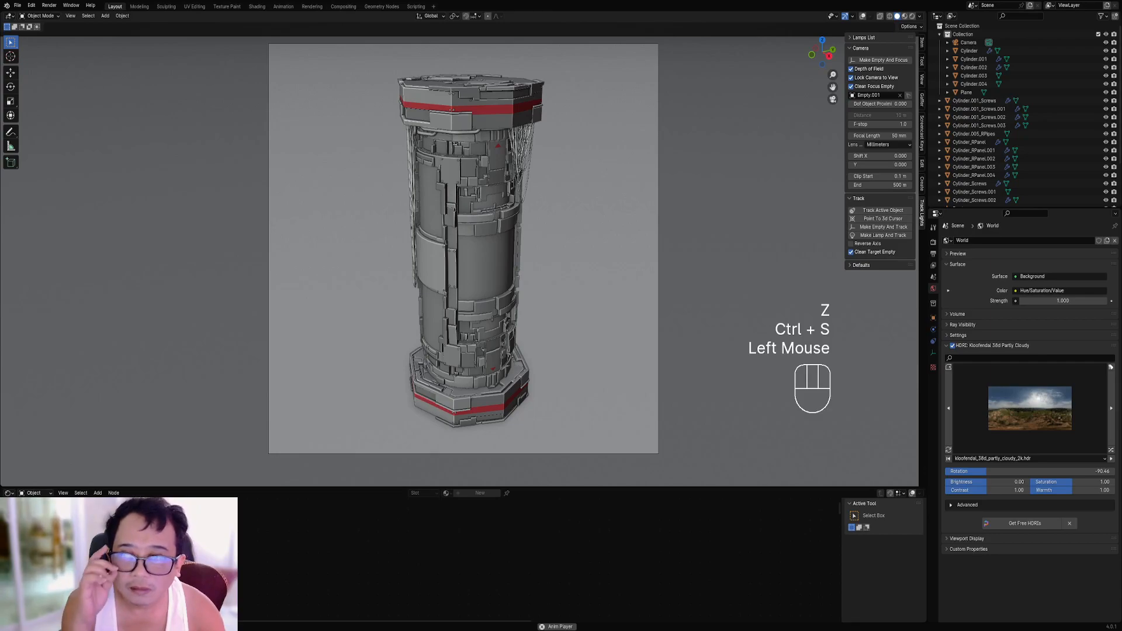
click(9, 493)
click(29, 540)
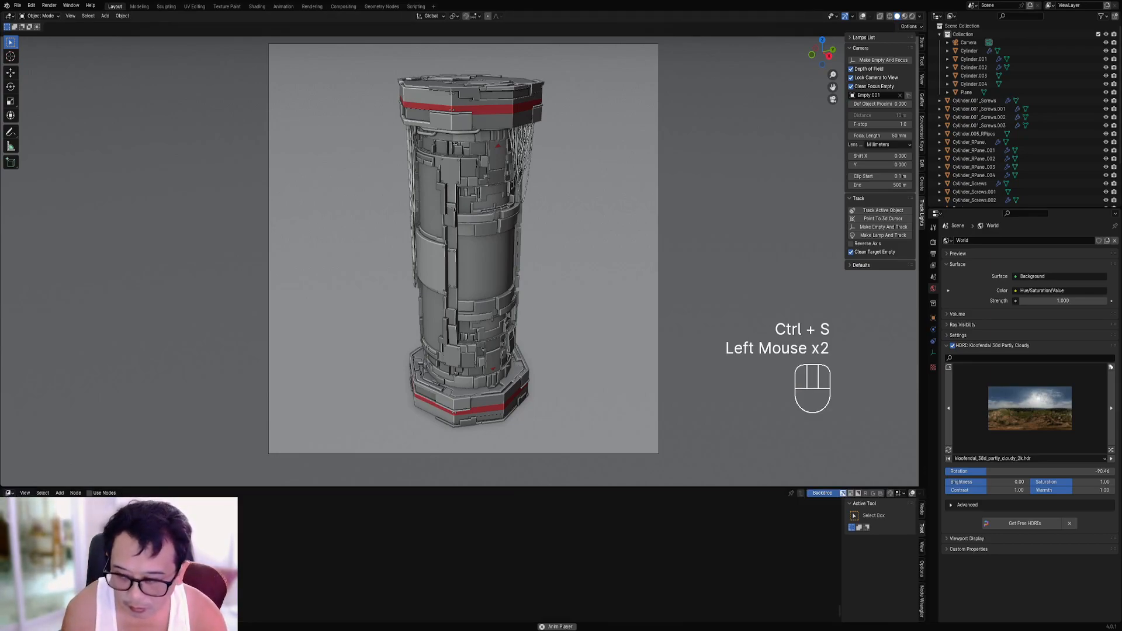
click(90, 493)
key(a)
key(KP_Decimal)
key(alt+a)
Save the file and render the tower, showing the result as backdrop in the maximized compositor.
key(ctrl+s)
key(F12)
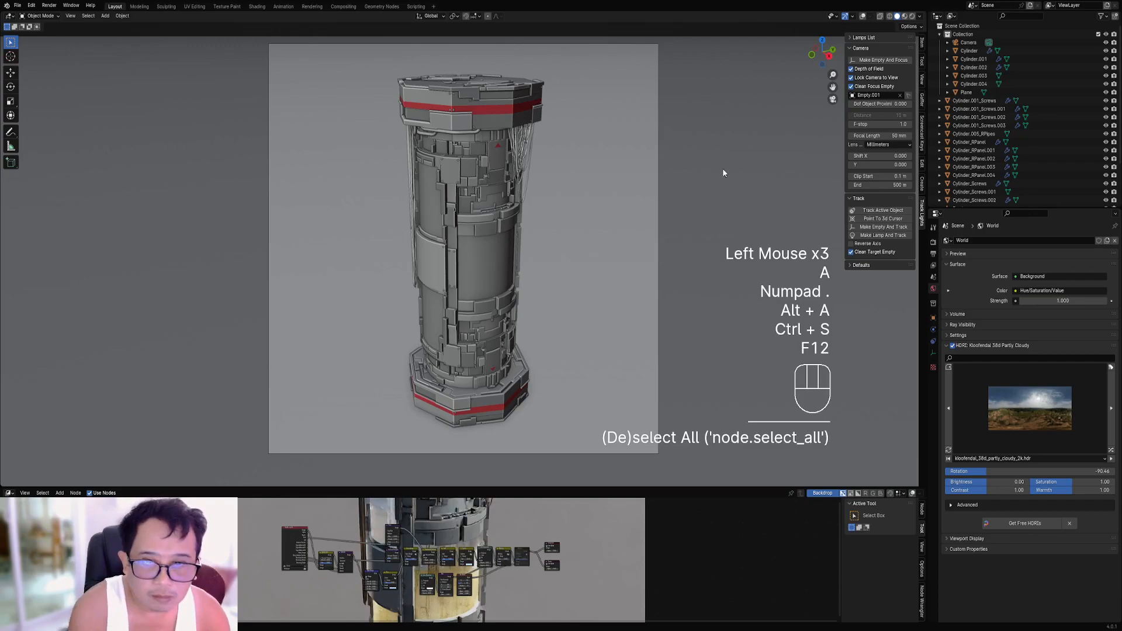
key(ctrl+space)
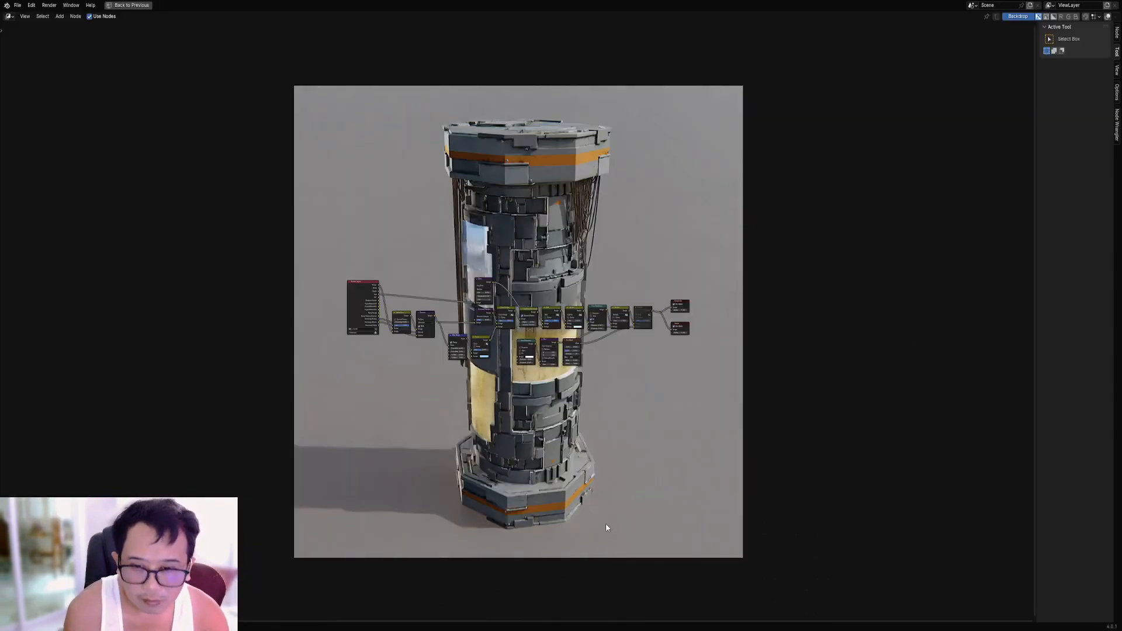
Inspect the compositing node chain by previewing intermediate nodes in the viewer against the rendered tower.
middle_drag(600, 314, 834, 250)
scroll(684, 338, up, 2)
scroll(684, 335, up, 2)
middle_drag(684, 335, 531, 365)
scroll(530, 365, up, 3)
ctrl+shift+click(607, 374)
middle_drag(608, 374, 630, 309)
scroll(750, 274, up, 2)
middle_drag(744, 285, 485, 359)
ctrl+shift+click(861, 327)
middle_drag(694, 371, 658, 406)
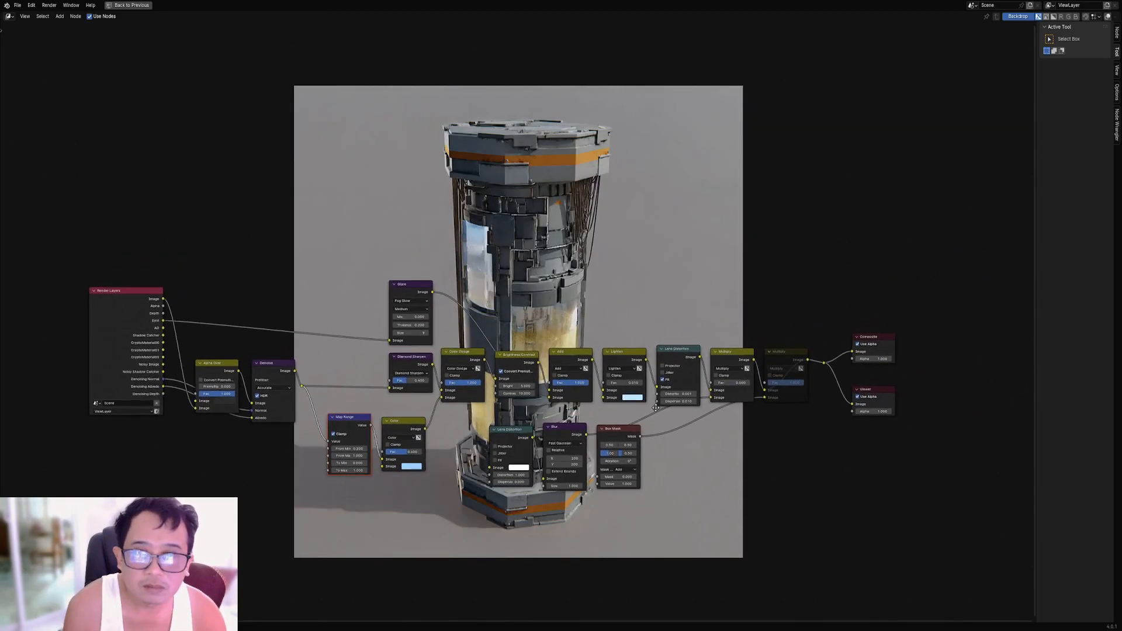
Set the dispersion of the Lens Distortion node between Lighten and Multiply to 0.02.
scroll(666, 406, up, 2)
click(700, 415)
text(.00)
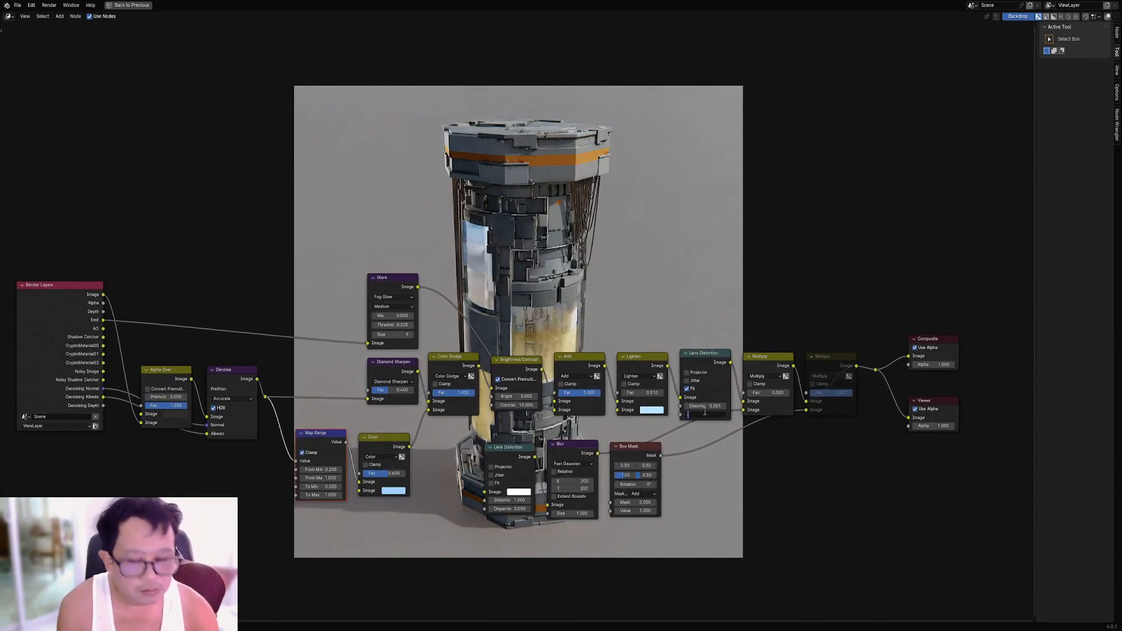
text(2)
key(Return)
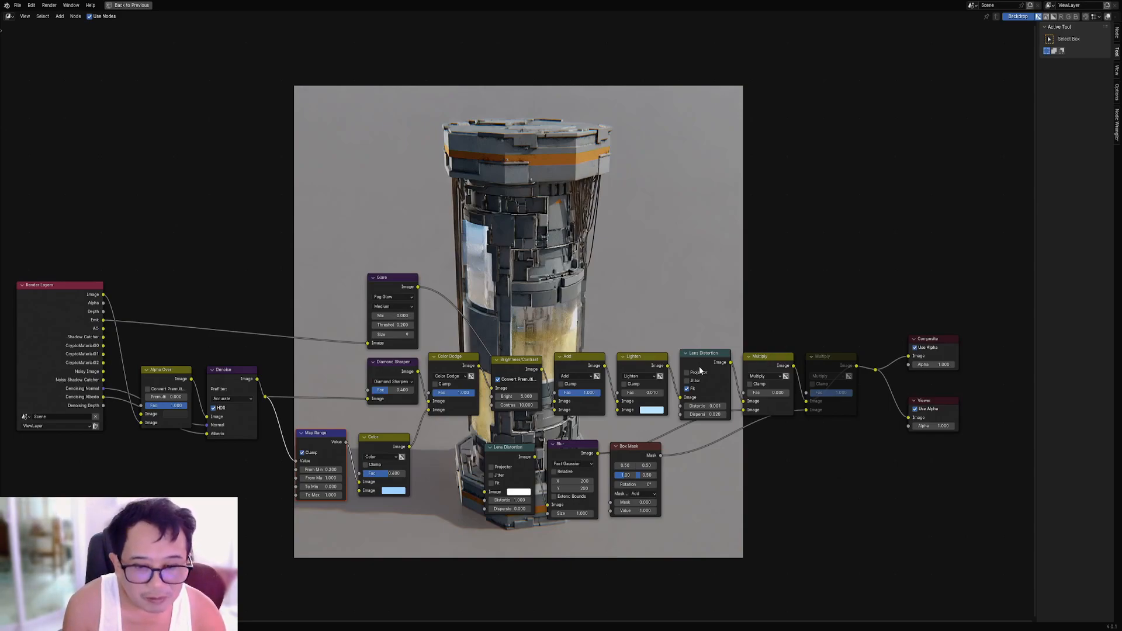
Move the Box Mask node clear, insert another Color Dodge node after Diamond Sharpen and link the Color node to its second image input.
drag(634, 456, 660, 481)
scroll(518, 486, up, 2)
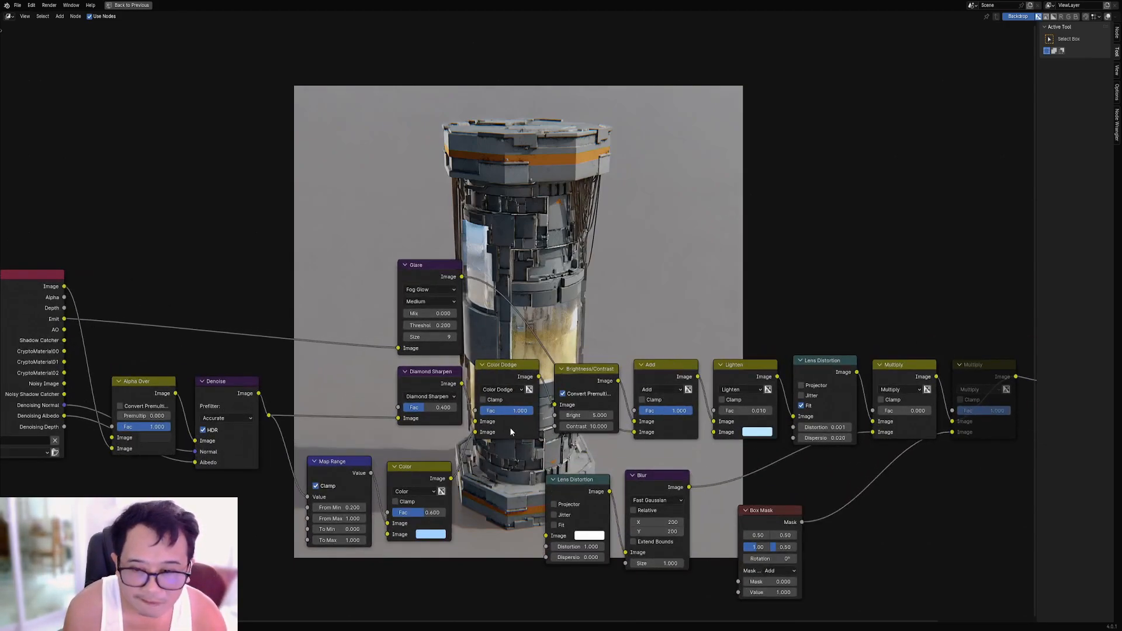
drag(510, 370, 501, 357)
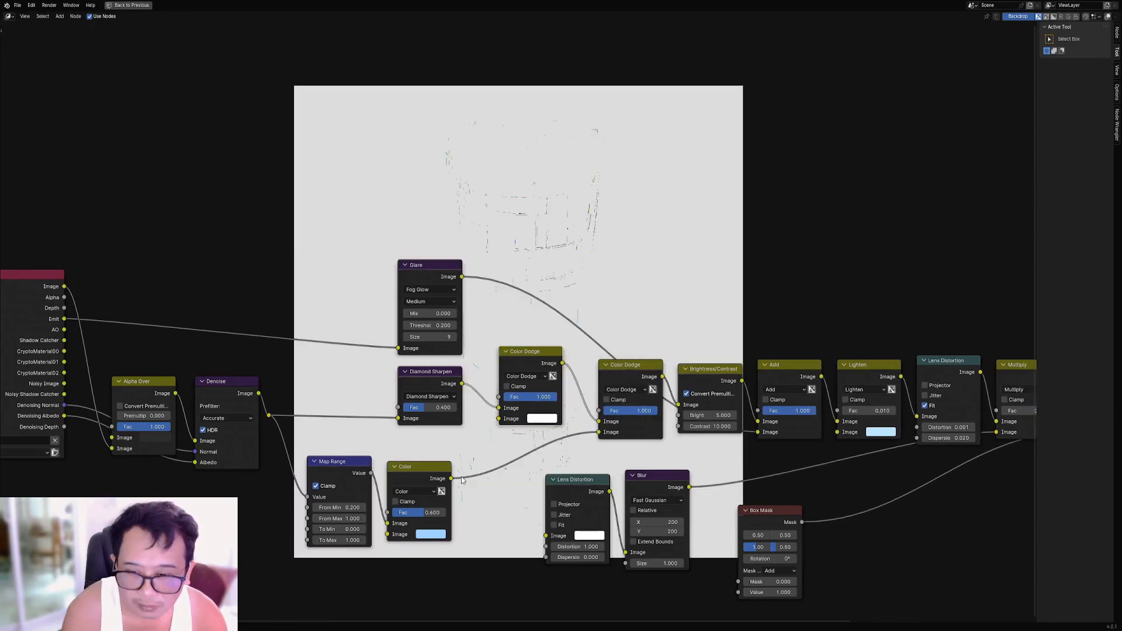
drag(451, 480, 499, 418)
Switch the new Color Dodge node's blend mode to Add and set its factor to 0.6.
click(527, 376)
click(532, 381)
scroll(535, 403, down, 2)
middle_drag(537, 413, 504, 437)
drag(504, 387, 510, 427)
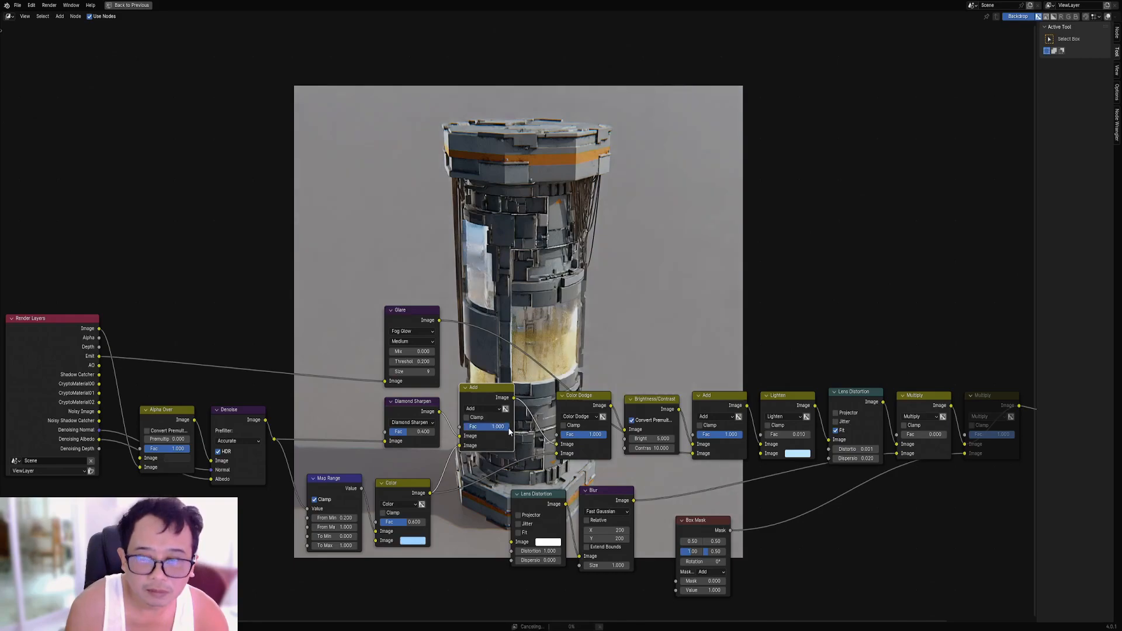
click(499, 427)
text(.6)
key(Return)
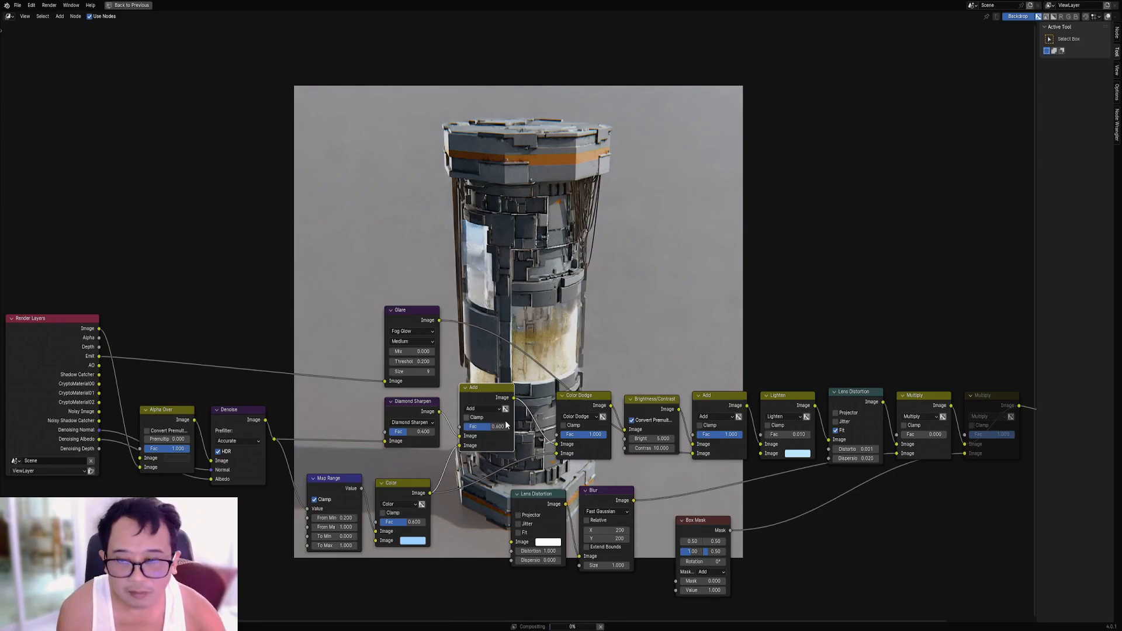
Look over the composited tower, restore the multi-editor layout and save the file.
scroll(653, 286, down, 3)
middle_drag(653, 285, 588, 458)
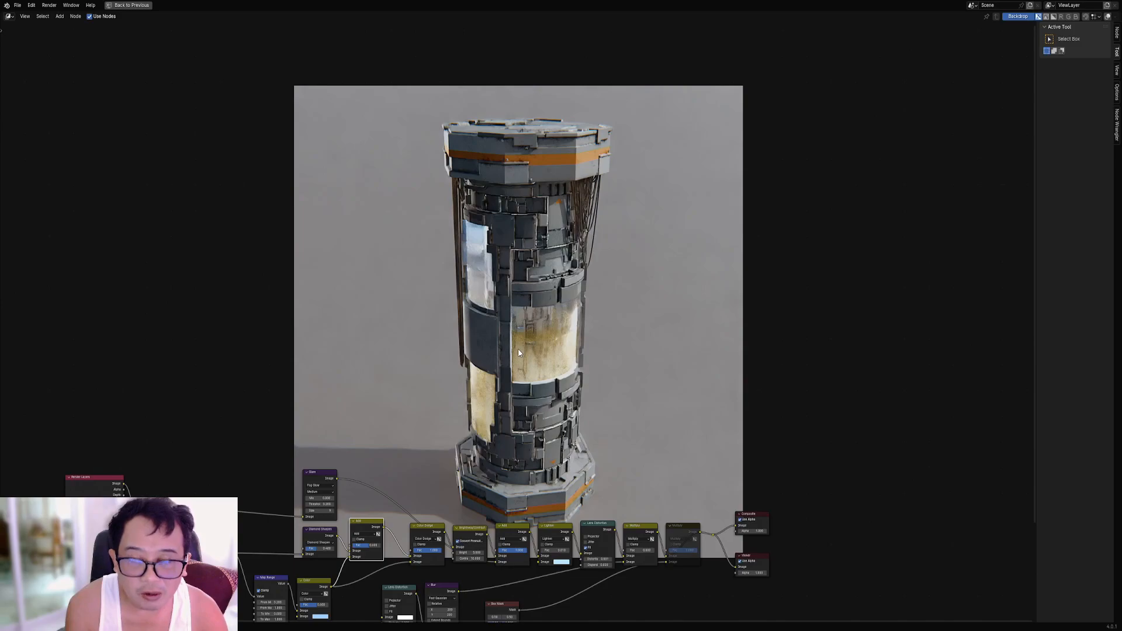
scroll(518, 348, up, 3)
key(ctrl+space)
key(ctrl+s)
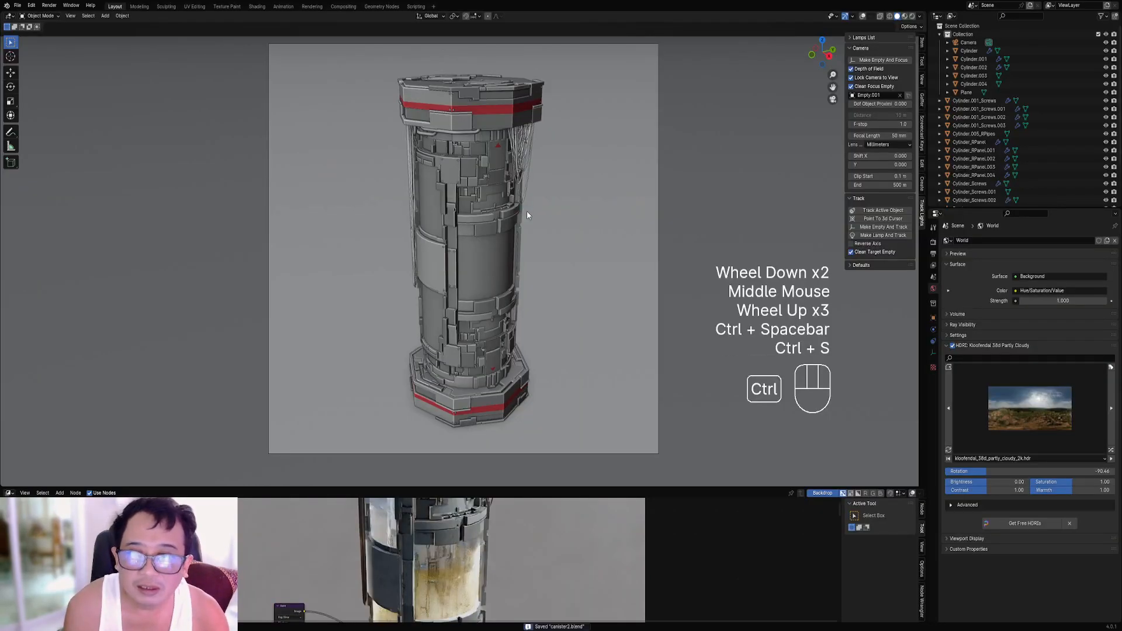
middle_drag(444, 561, 428, 531)
scroll(433, 541, up, 2)
scroll(430, 533, up, 3)
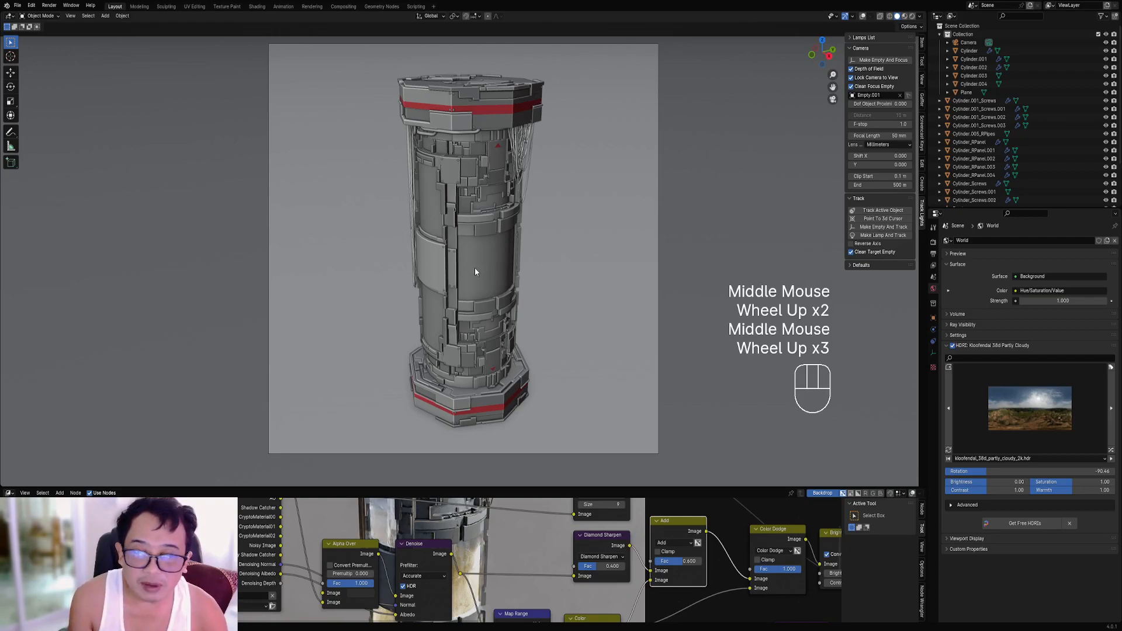
Set the Cycles render max samples to 6, save the file and render the image.
click(933, 256)
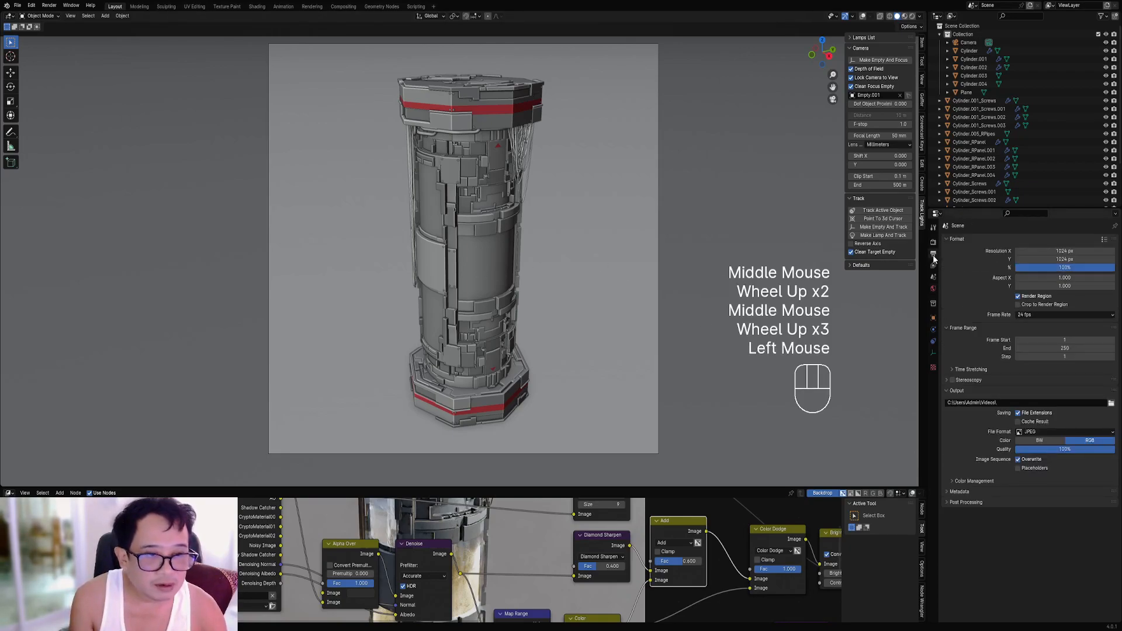
click(933, 242)
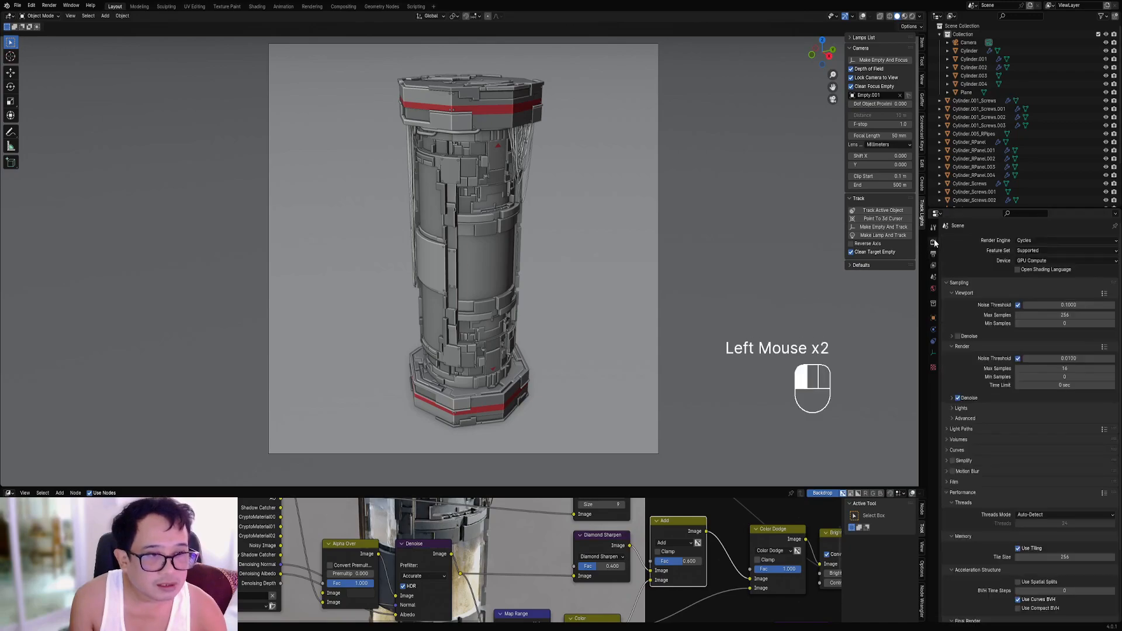
click(1065, 369)
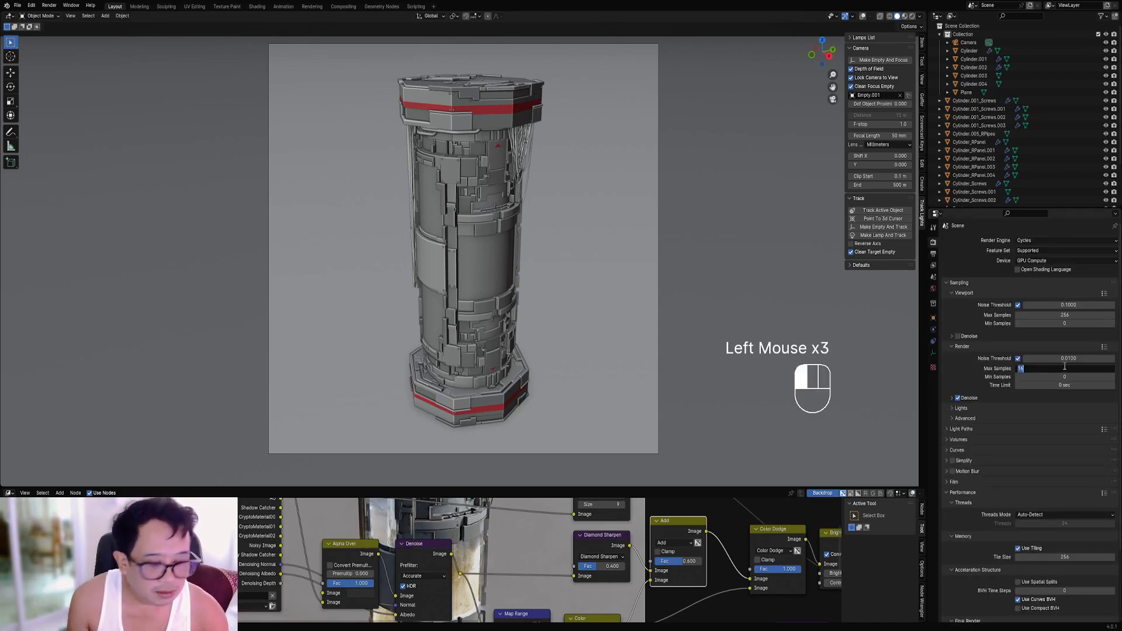
text(6)
key(ctrl+s)
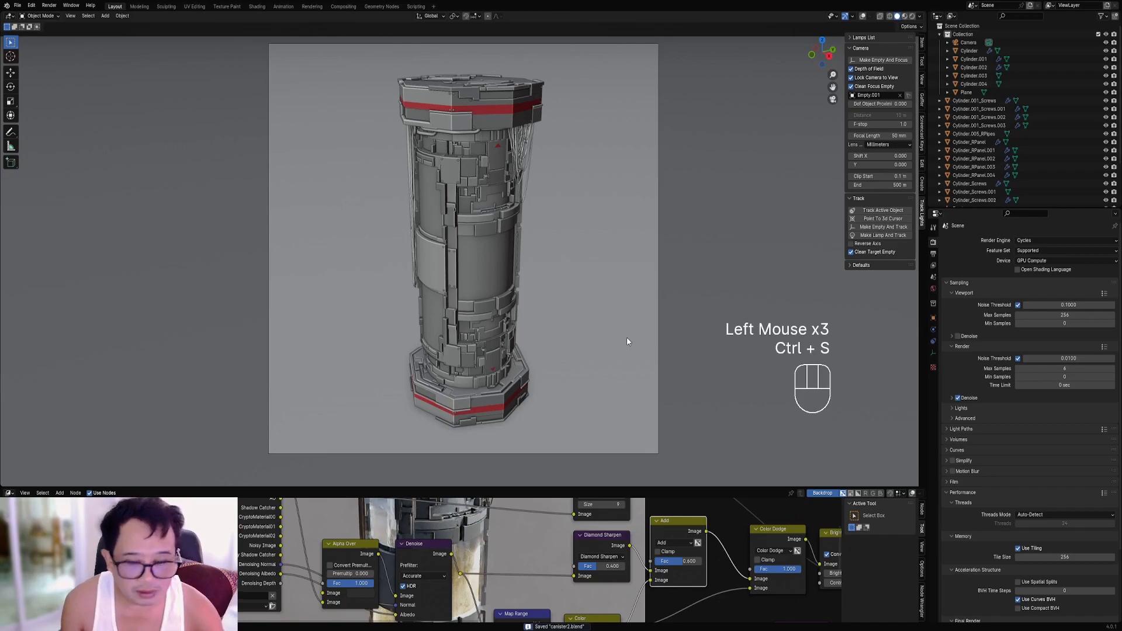
key(F12)
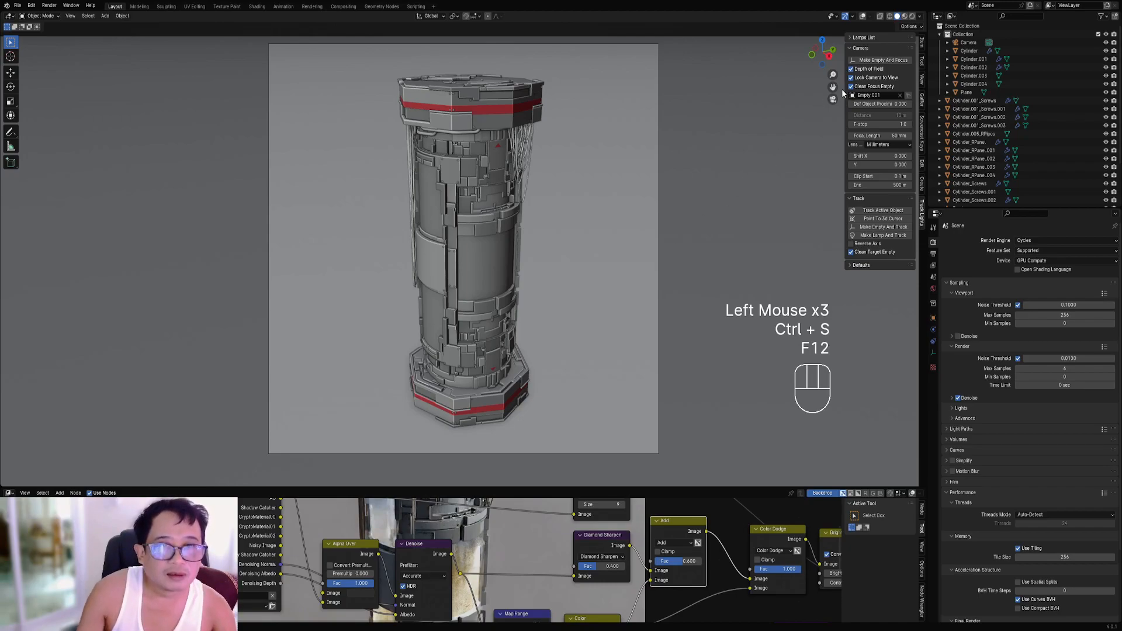
Set the render max samples to 2, render again and examine the result in the maximized compositor.
click(1065, 369)
drag(1064, 369, 1047, 368)
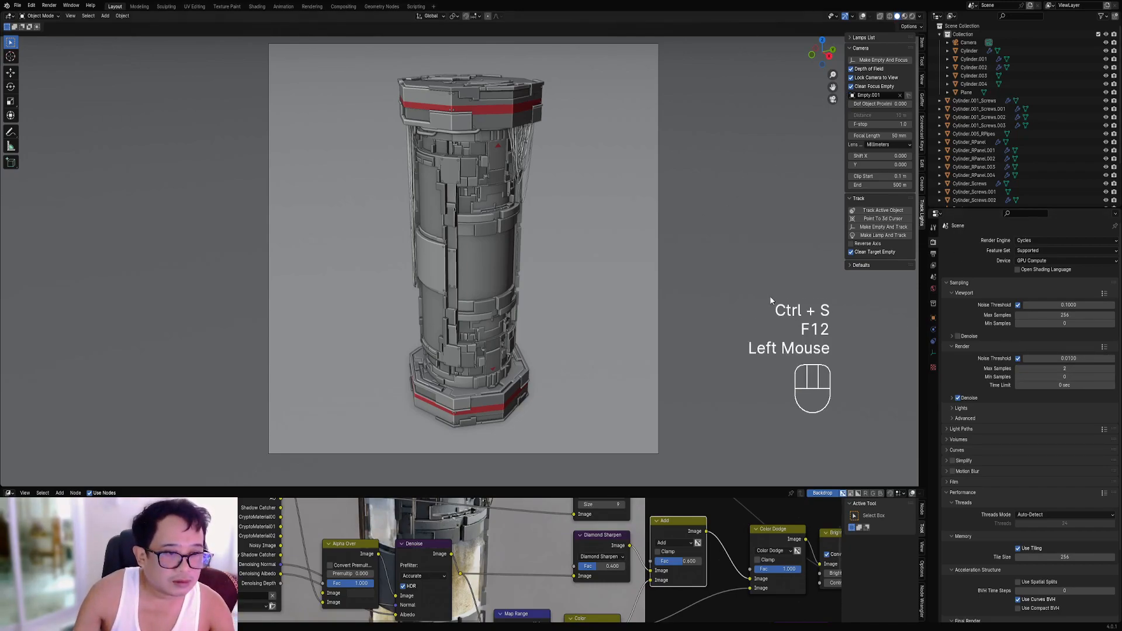
key(F12)
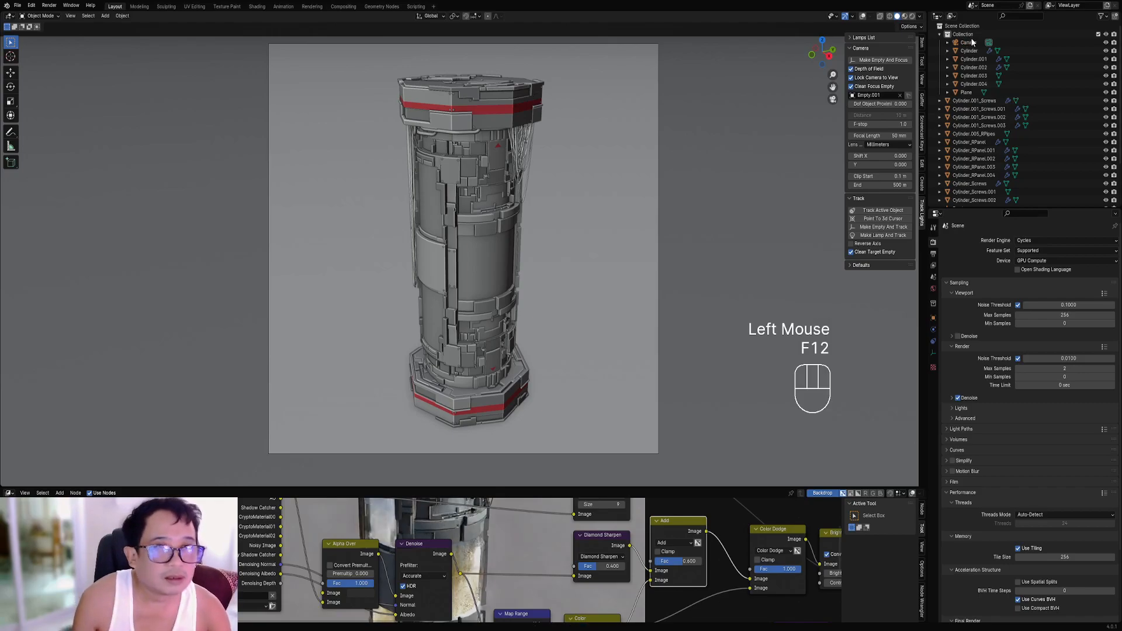
key(ctrl+space)
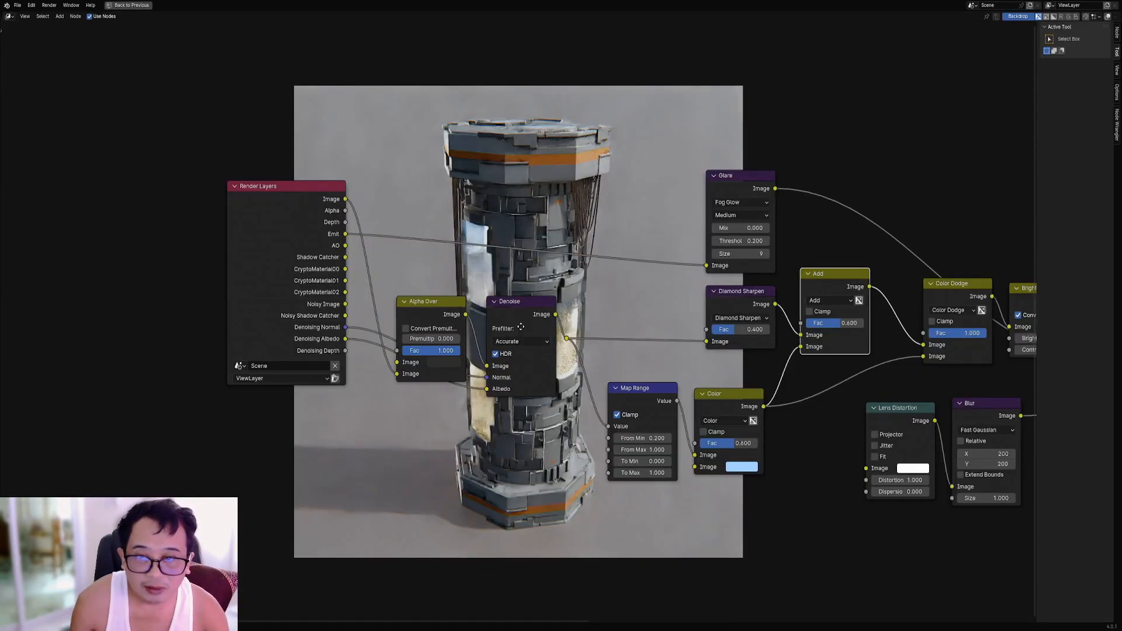
middle_drag(549, 609, 547, 610)
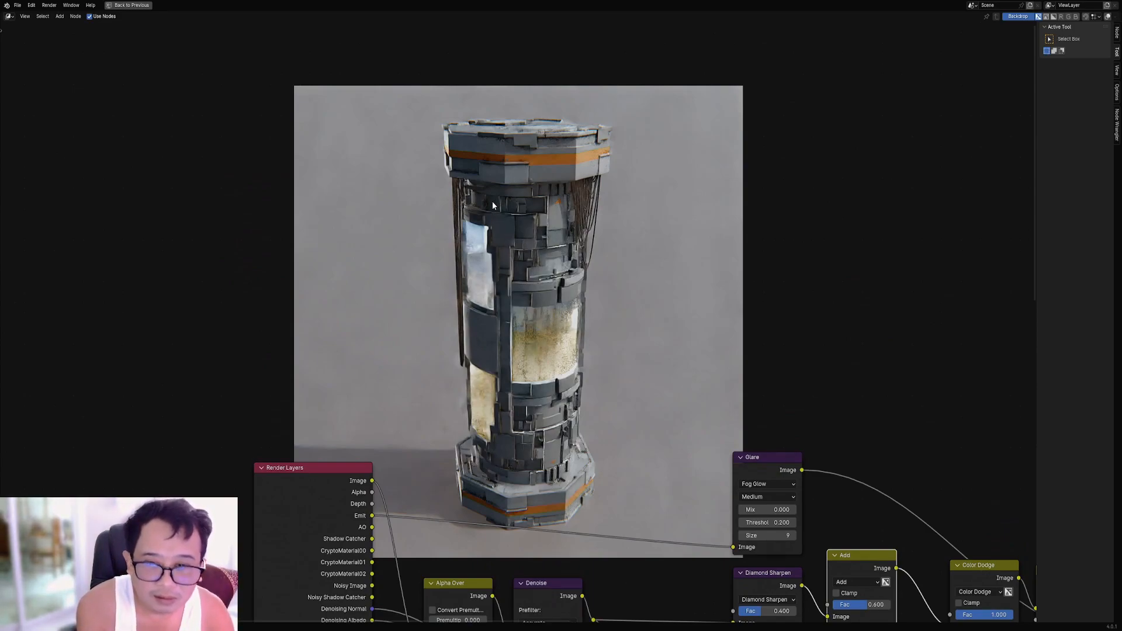
middle_drag(583, 345, 559, 280)
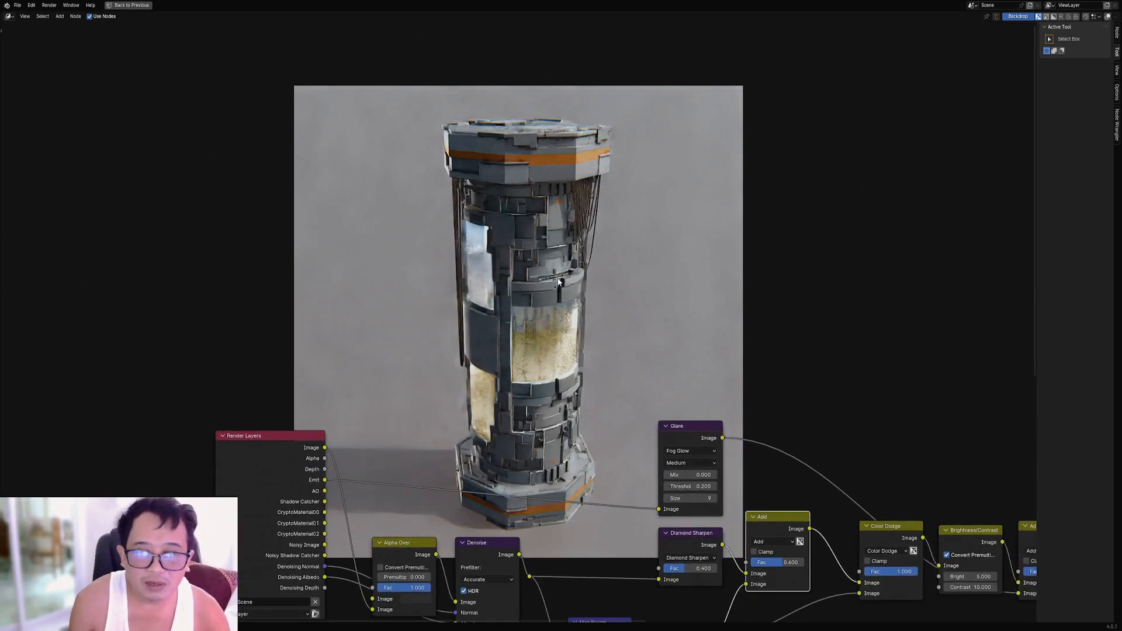
Set the Cycles render max samples to 16 and render the image.
key(ctrl+space)
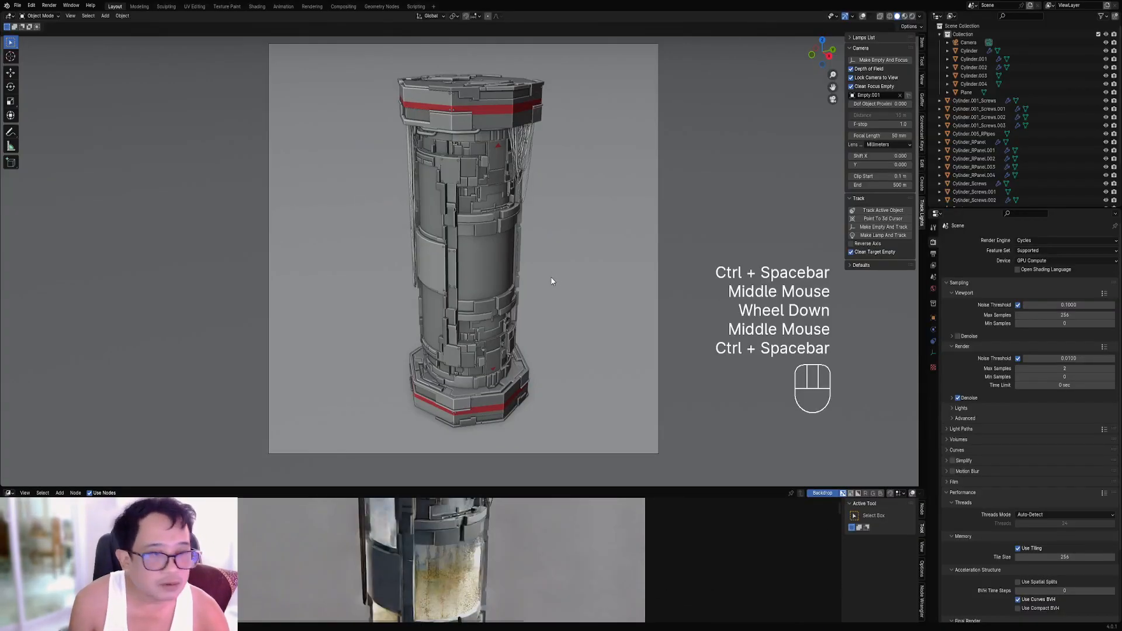
click(1040, 368)
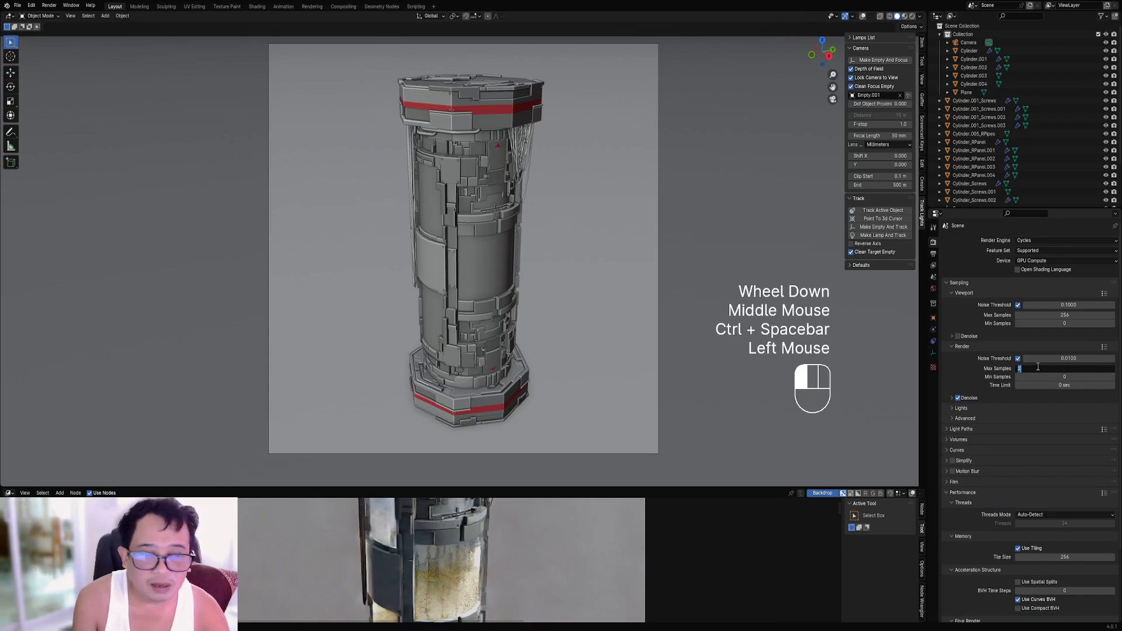
text(16)
key(Return)
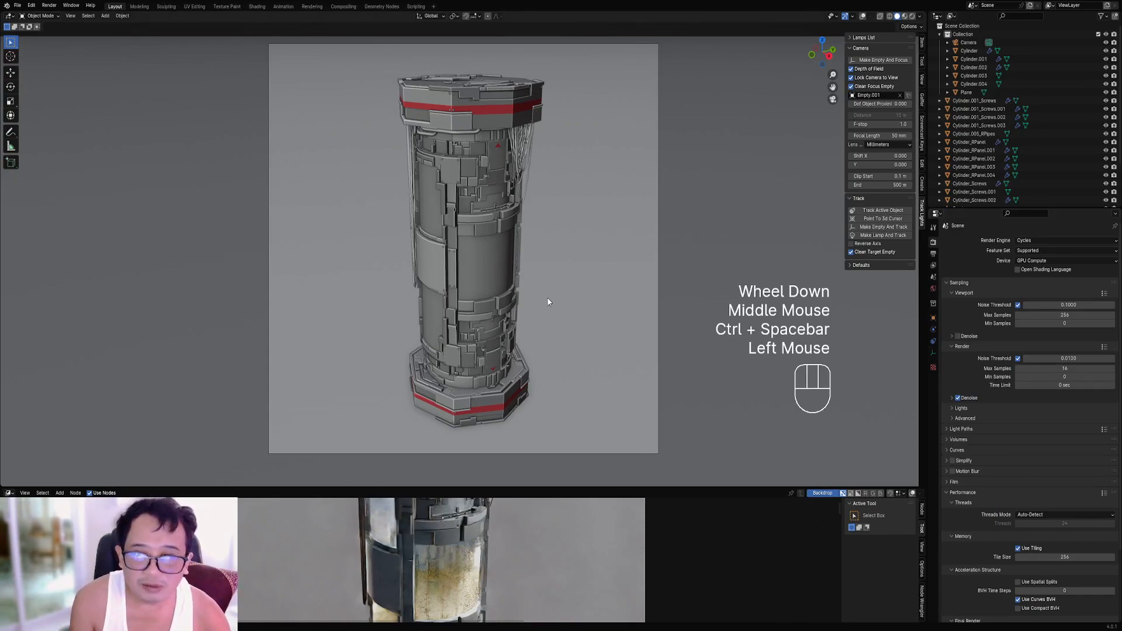
key(F12)
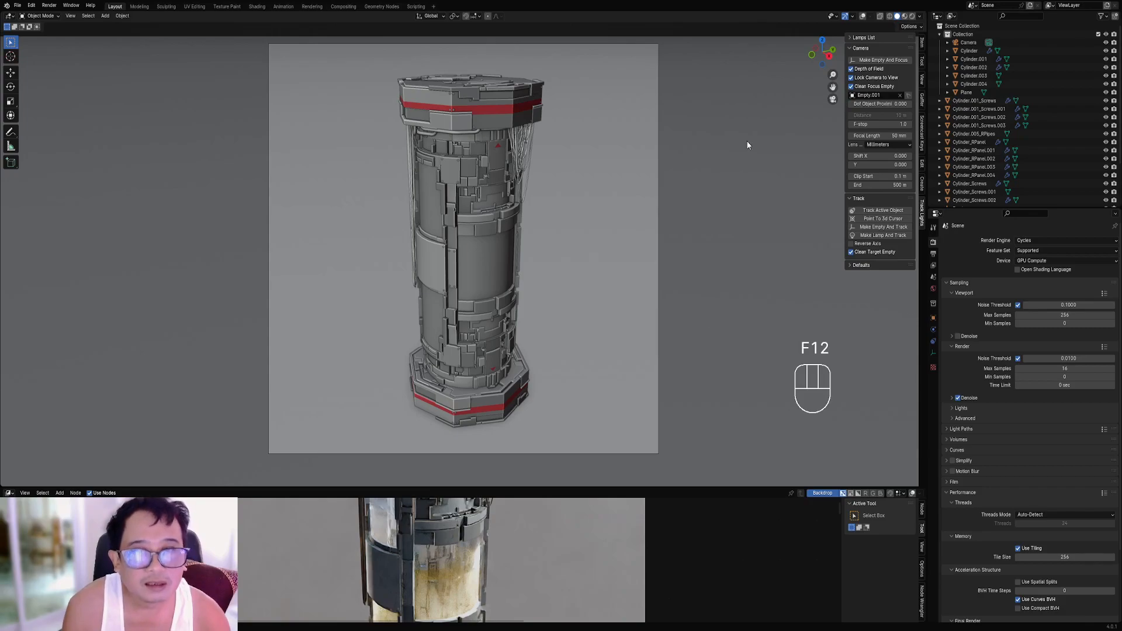
Maximize the compositor and move the Diamond Sharpen node slightly away from the Denoise node to make room between them.
key(ctrl+space)
scroll(513, 549, down, 3)
middle_drag(520, 521, 530, 390)
scroll(531, 390, up, 3)
click(556, 392)
middle_drag(660, 393, 633, 383)
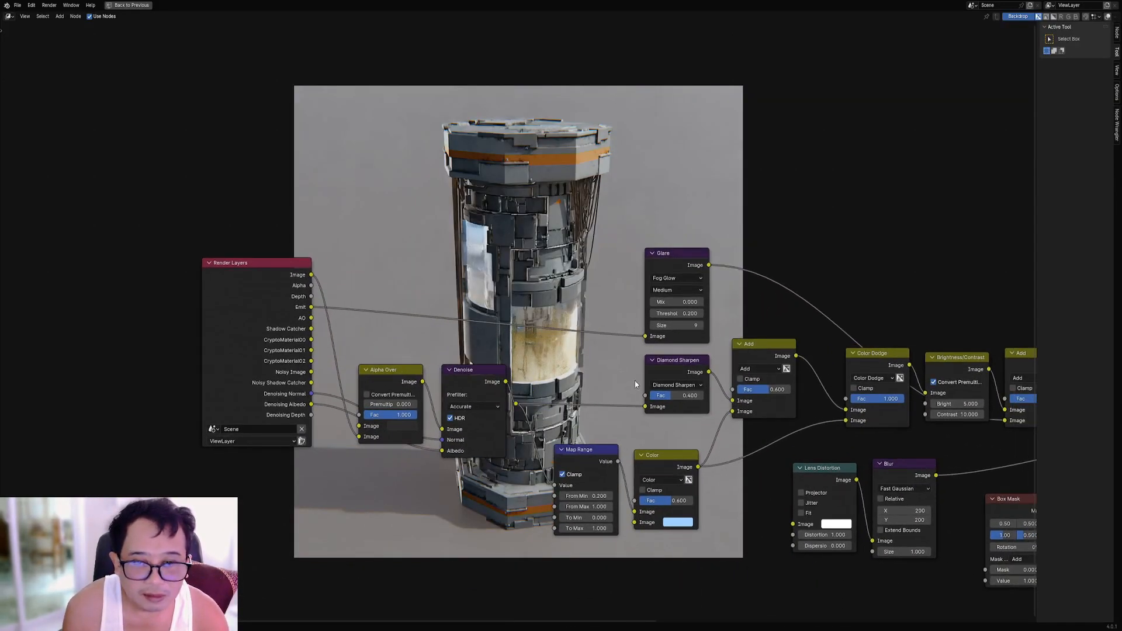
drag(661, 366, 666, 380)
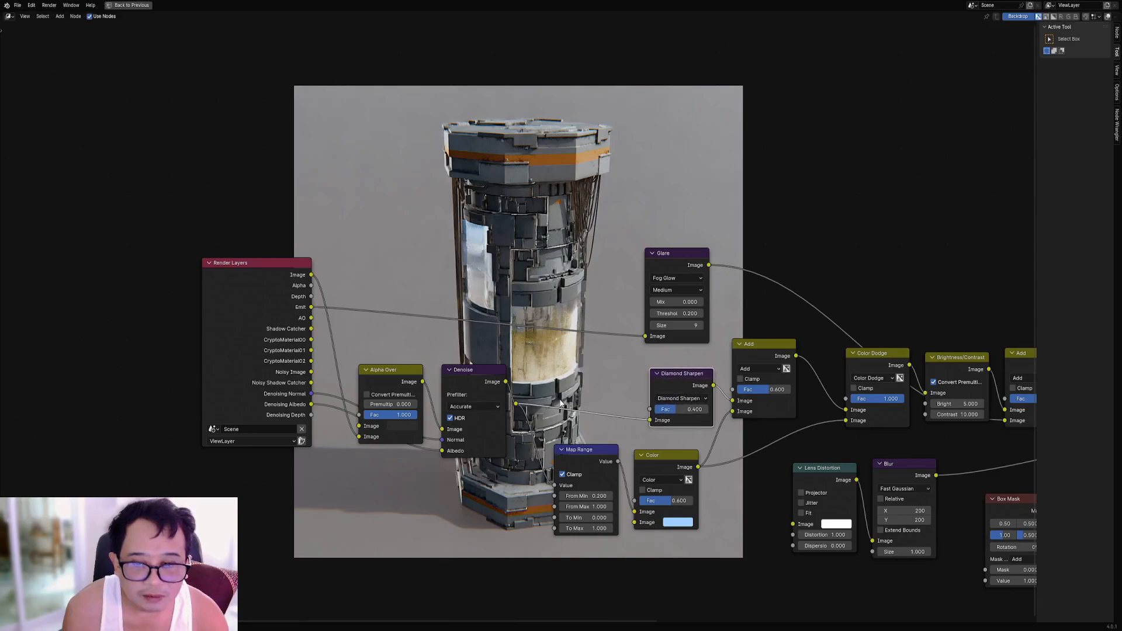
key(shift+a)
mouse_move(580, 403)
mouse_move(569, 449)
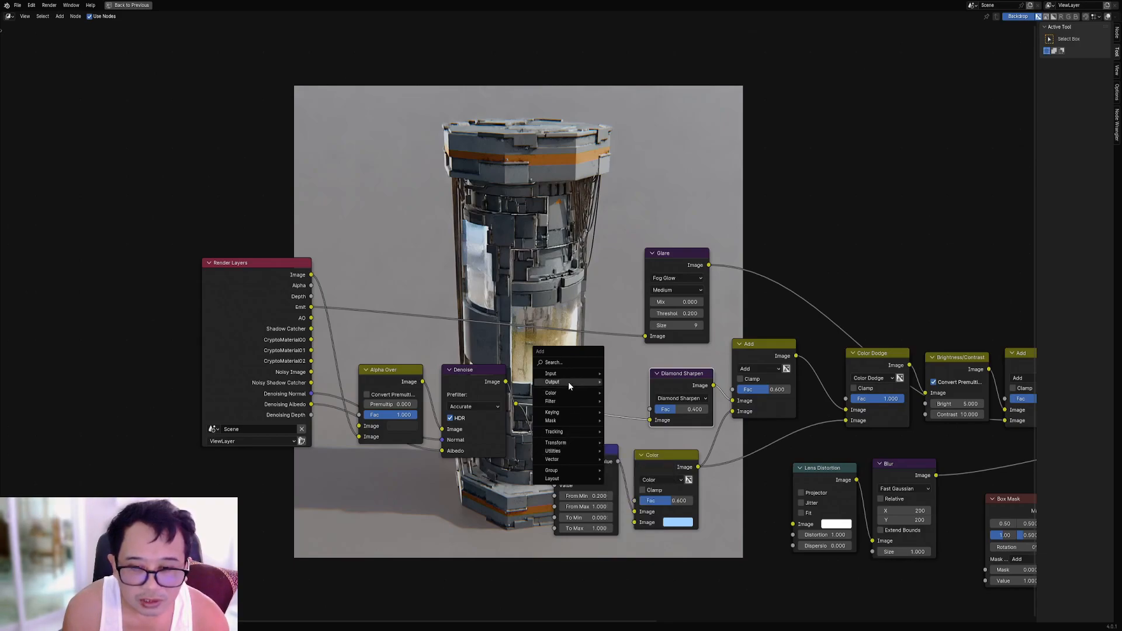
mouse_move(566, 377)
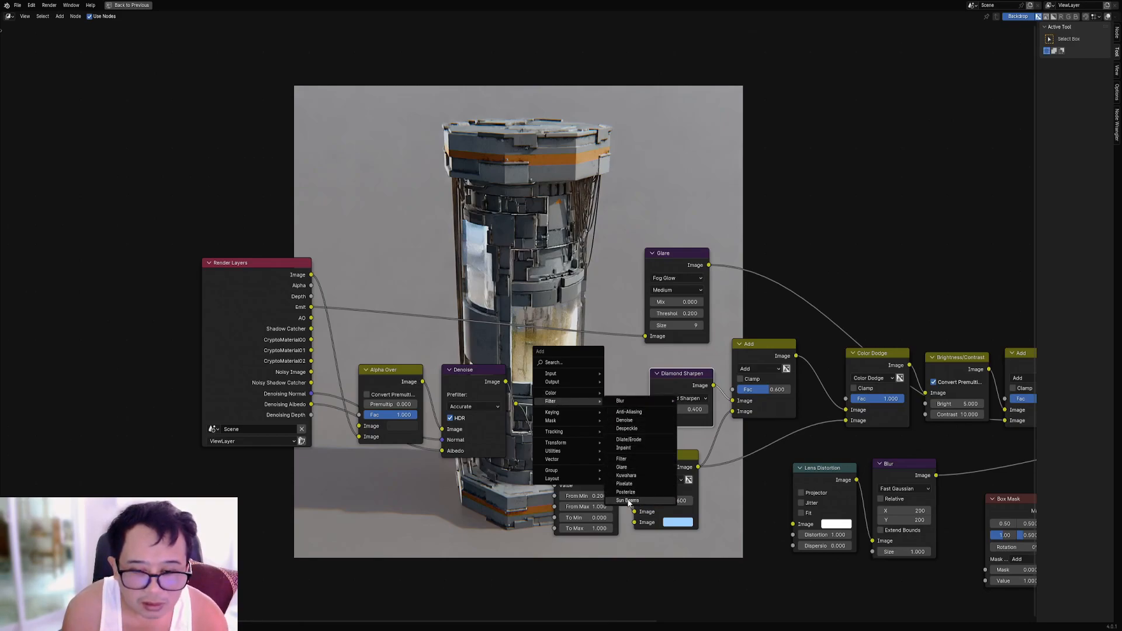
mouse_move(629, 401)
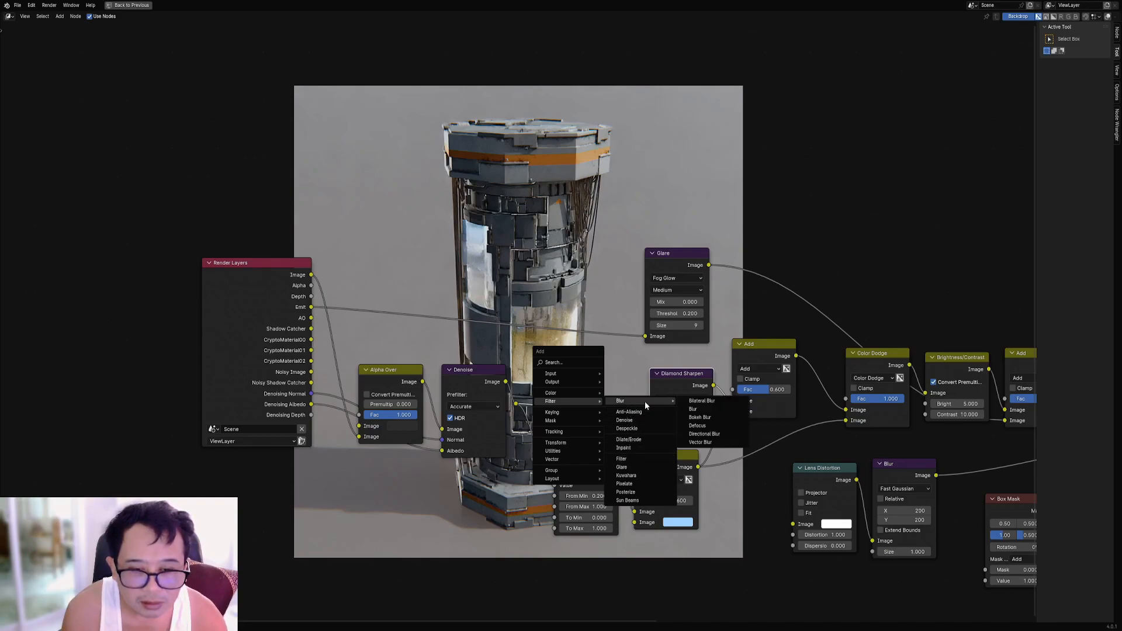
click(705, 442)
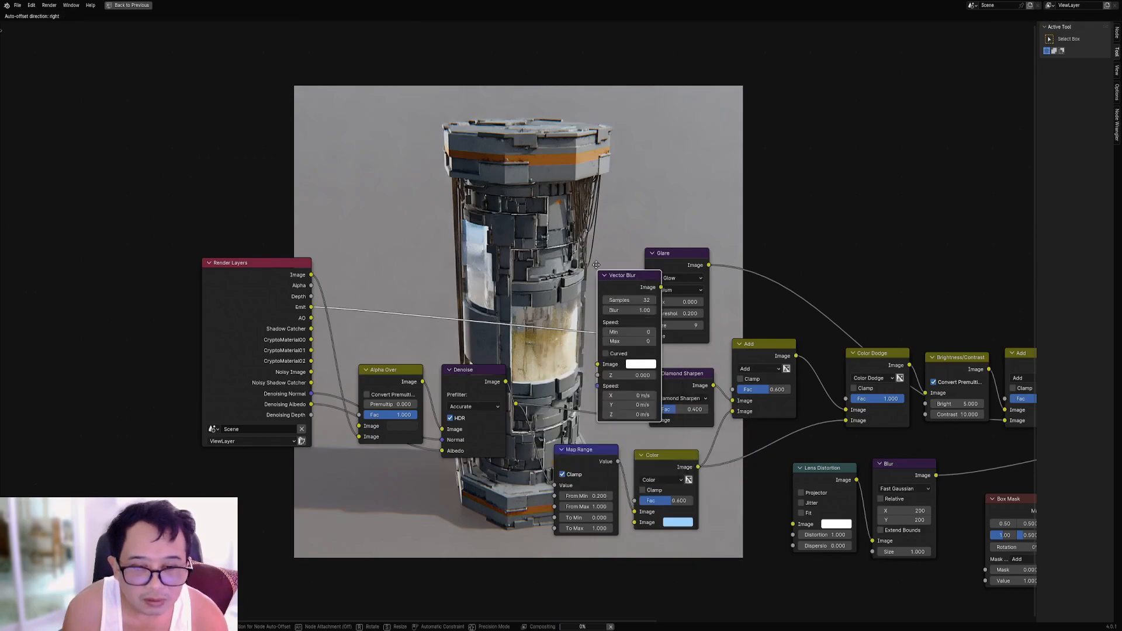
click(553, 138)
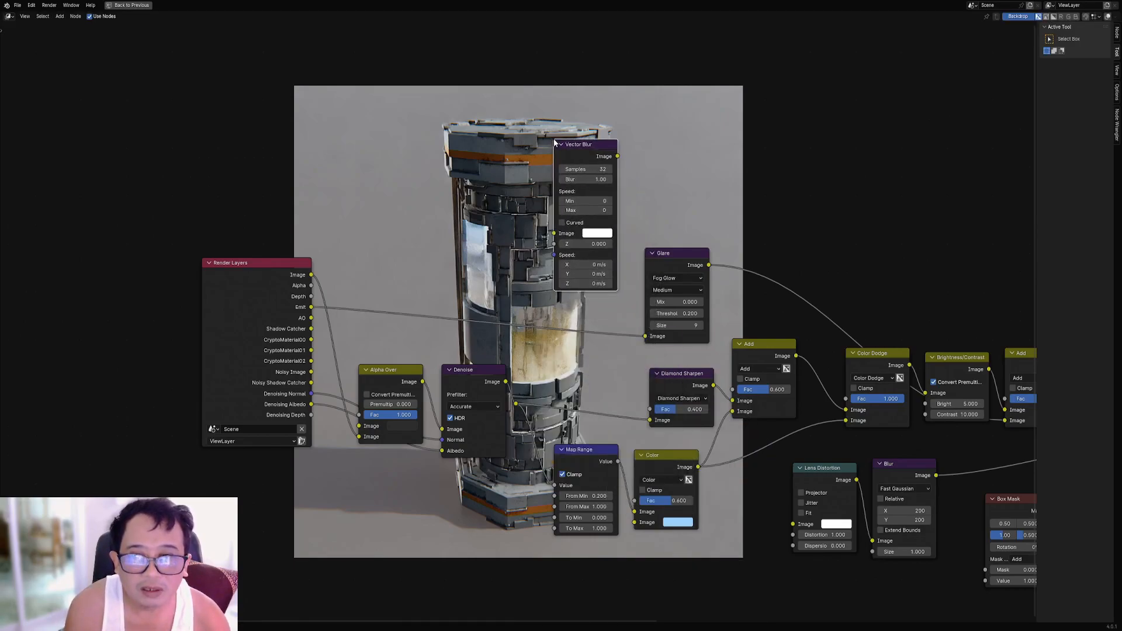
key(x)
Insert a Bilateral Blur node between the Denoise and Diamond Sharpen nodes and reposition the Render Layers node.
key(shift+a)
mouse_move(602, 298)
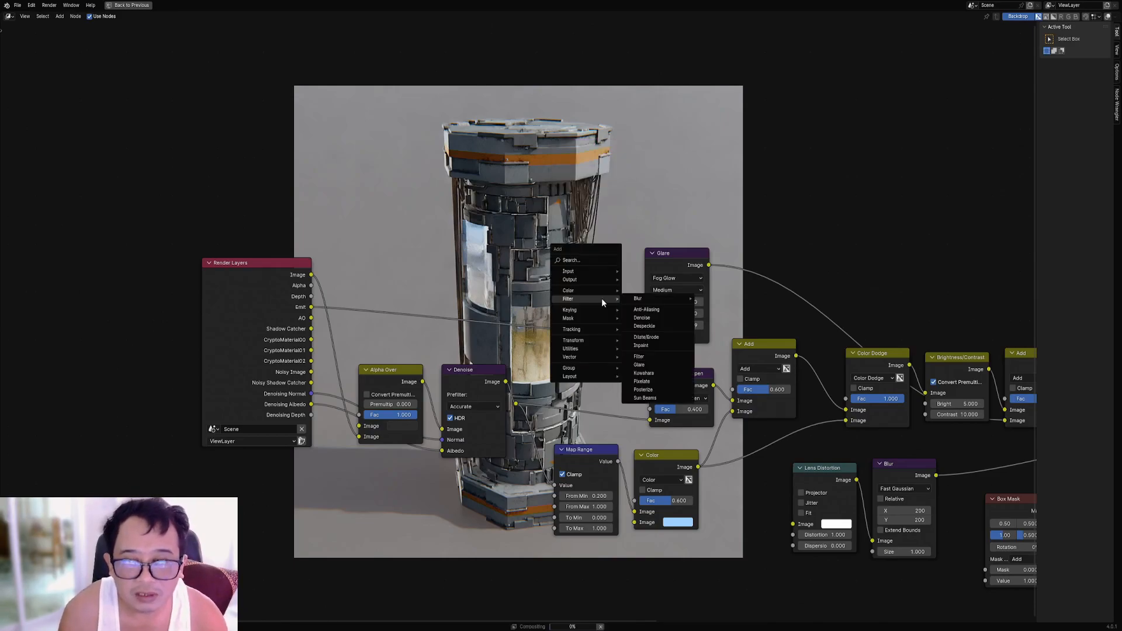
mouse_move(681, 299)
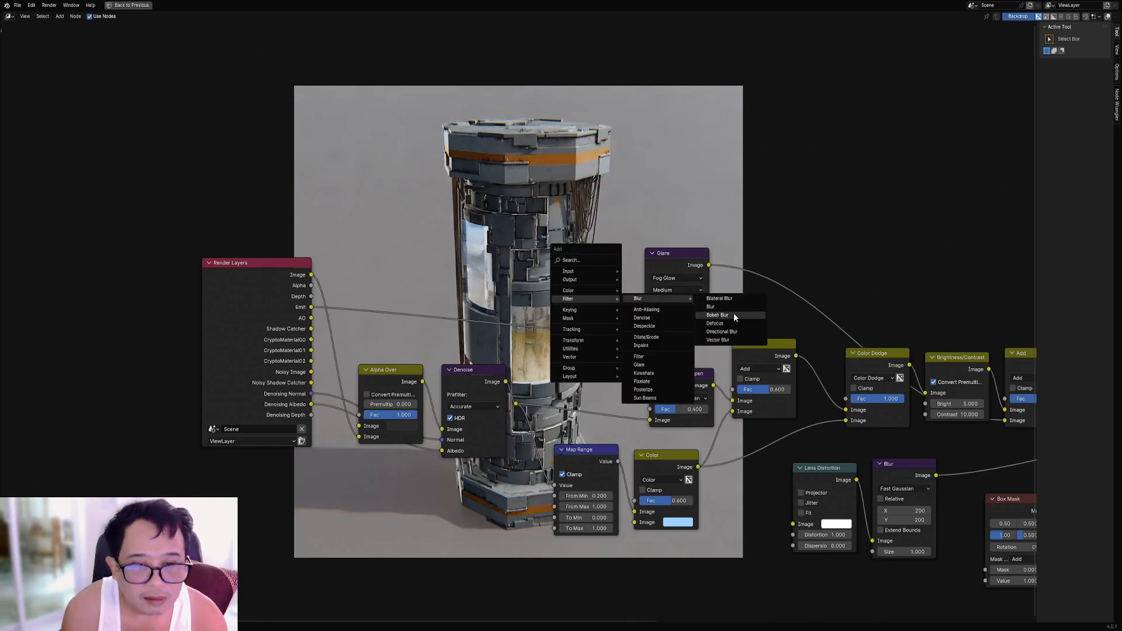
click(734, 298)
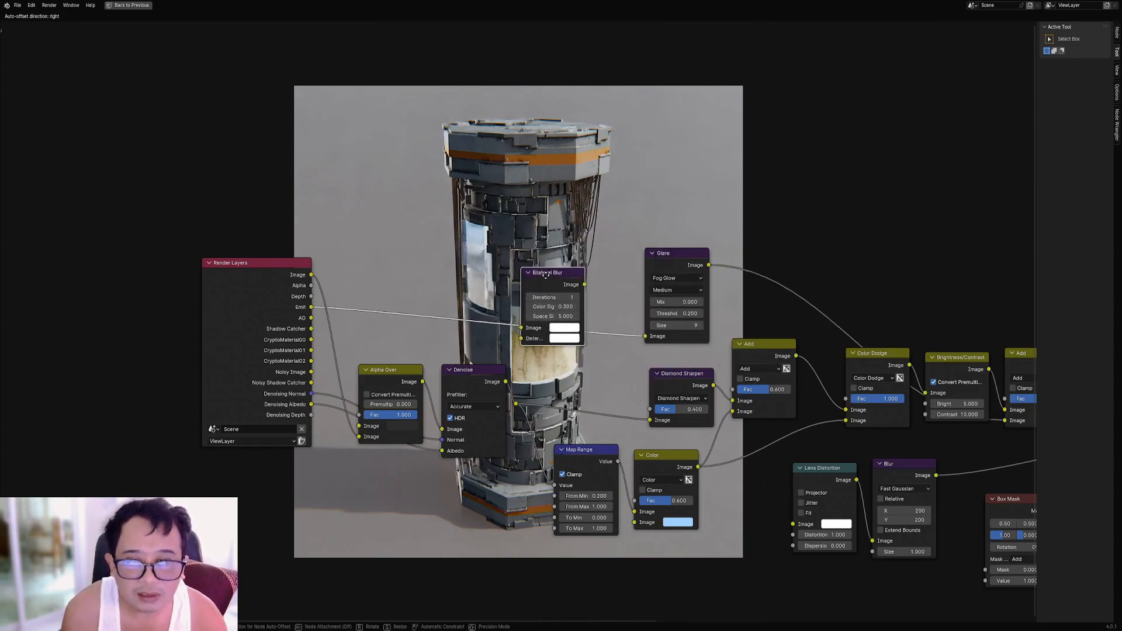
click(560, 359)
scroll(496, 313, down, 1)
mouse_move(290, 326)
mouse_down()
mouse_move(221, 367)
mouse_move(276, 338)
mouse_up()
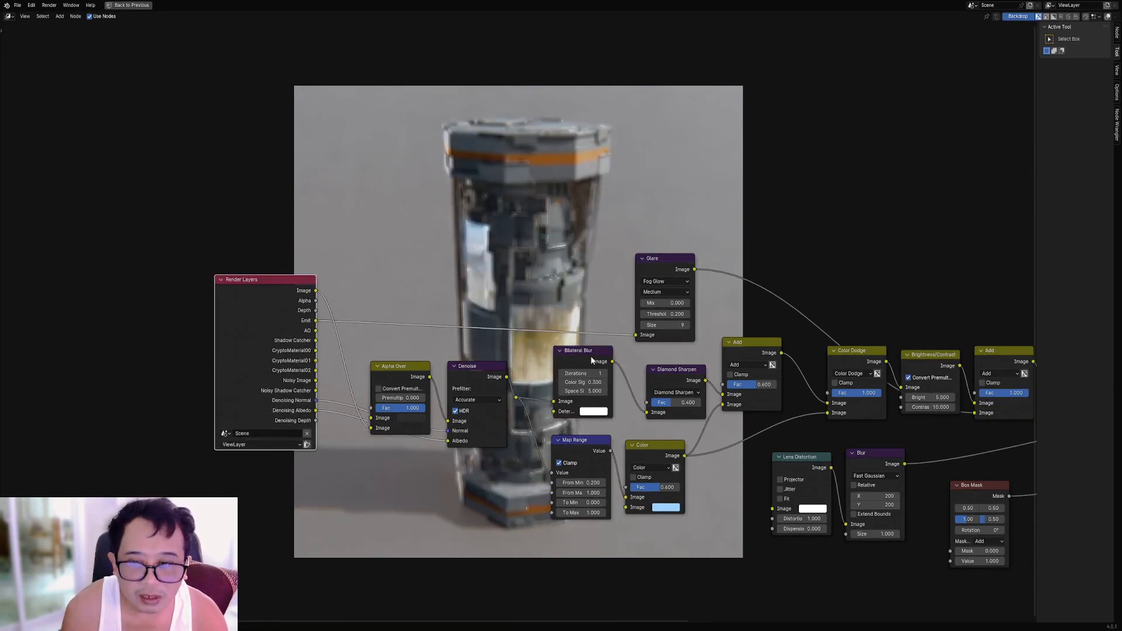
Enable the Mist and Normal data passes for the view layer and render the image again.
key(ctrl+space)
click(933, 266)
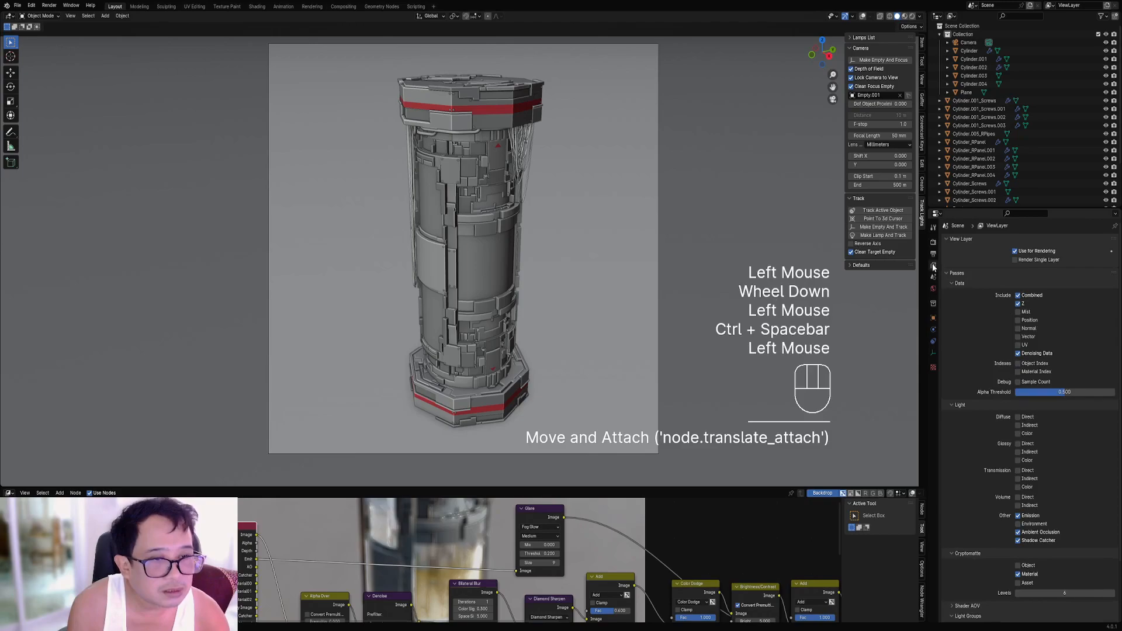
click(1019, 311)
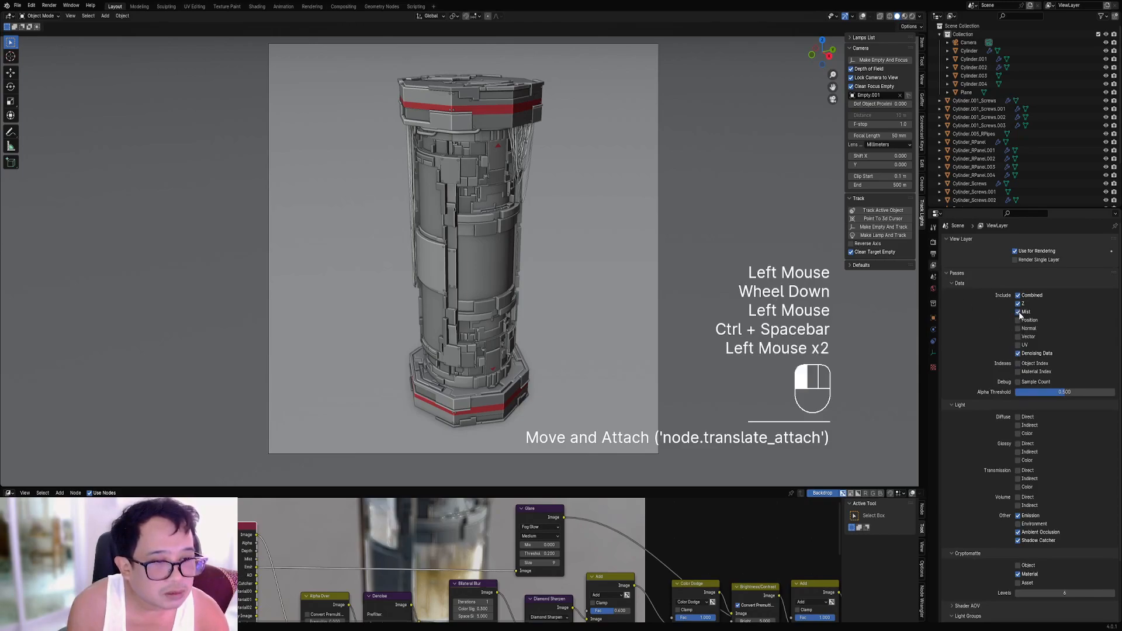
click(1019, 328)
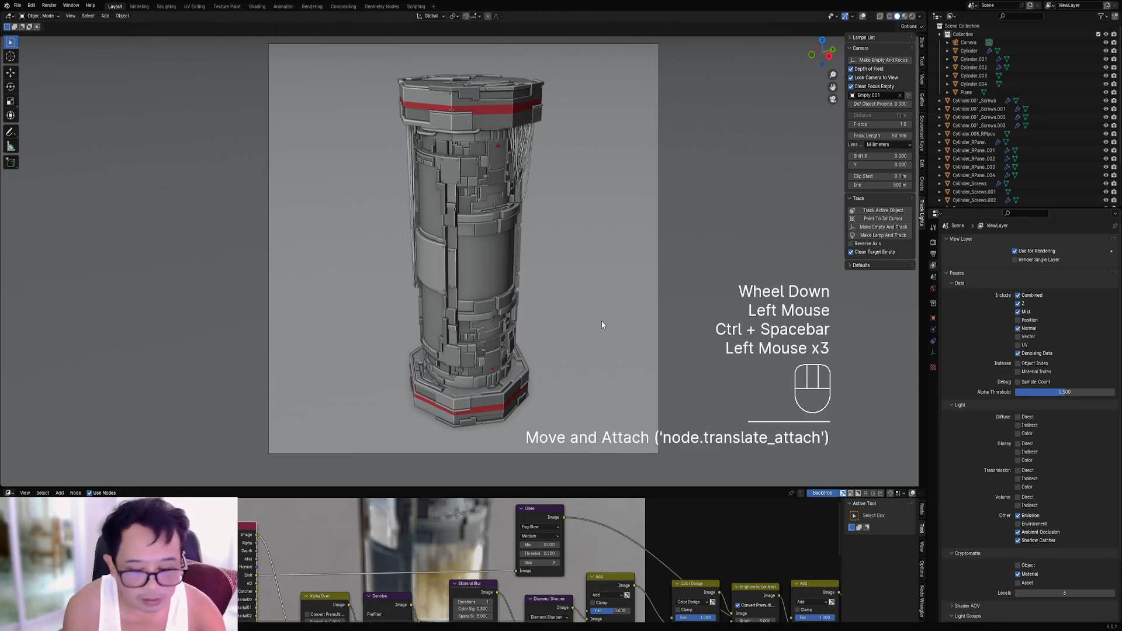
key(F12)
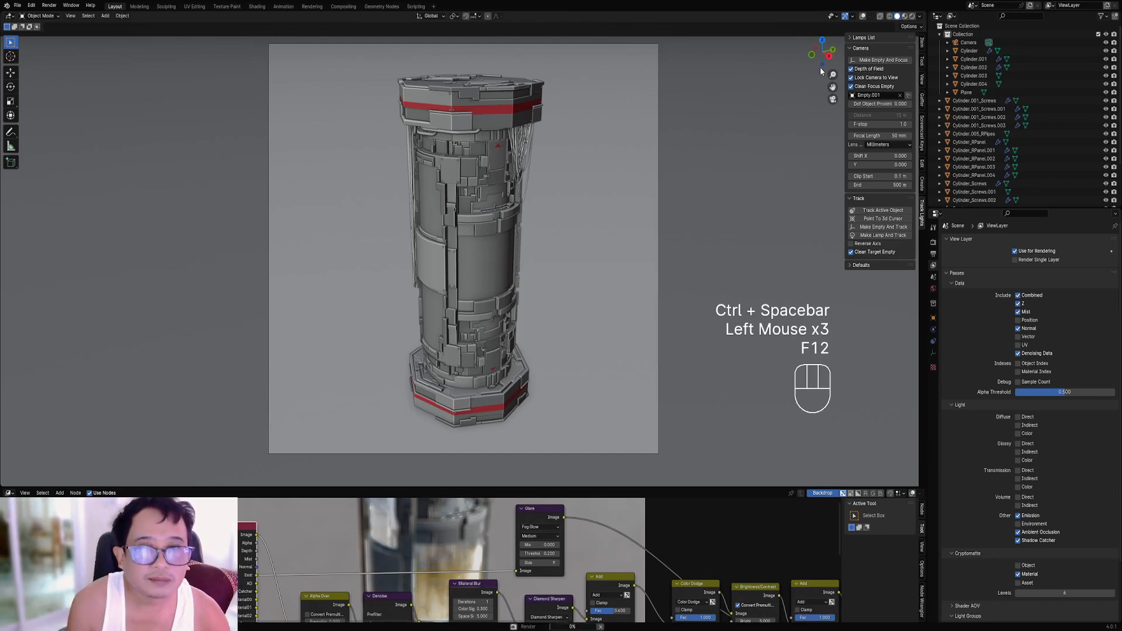
Connect the Render Layers Normal output to the Bilateral Blur node's Determinator input in the maximized compositor.
key(ctrl+space)
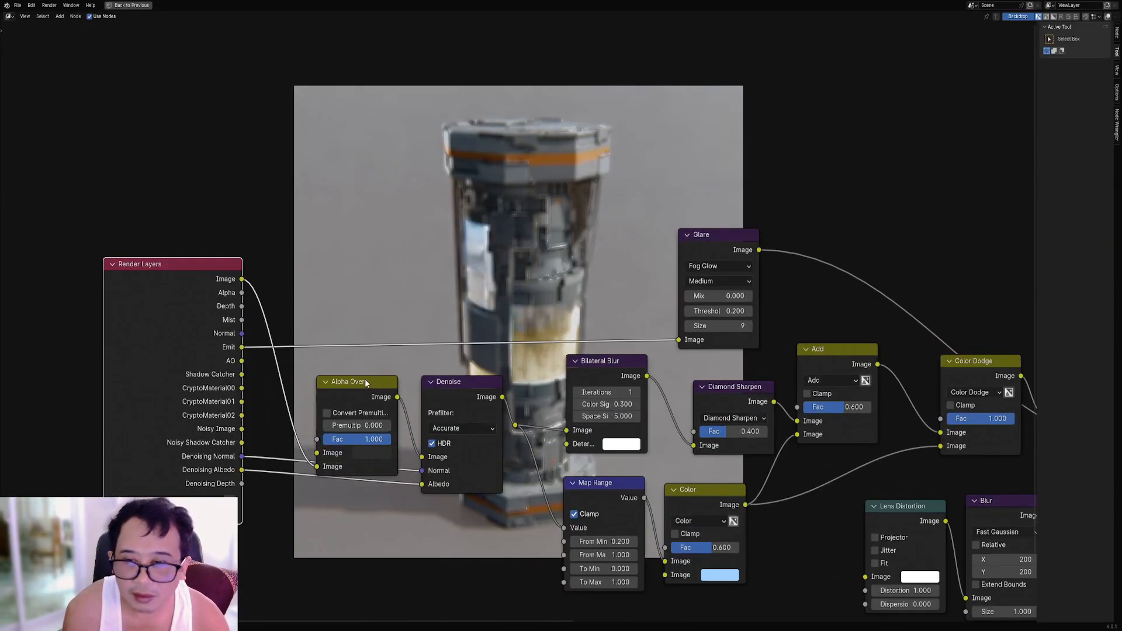
drag(242, 334, 561, 445)
middle_drag(615, 302, 591, 374)
middle_drag(601, 505, 591, 5)
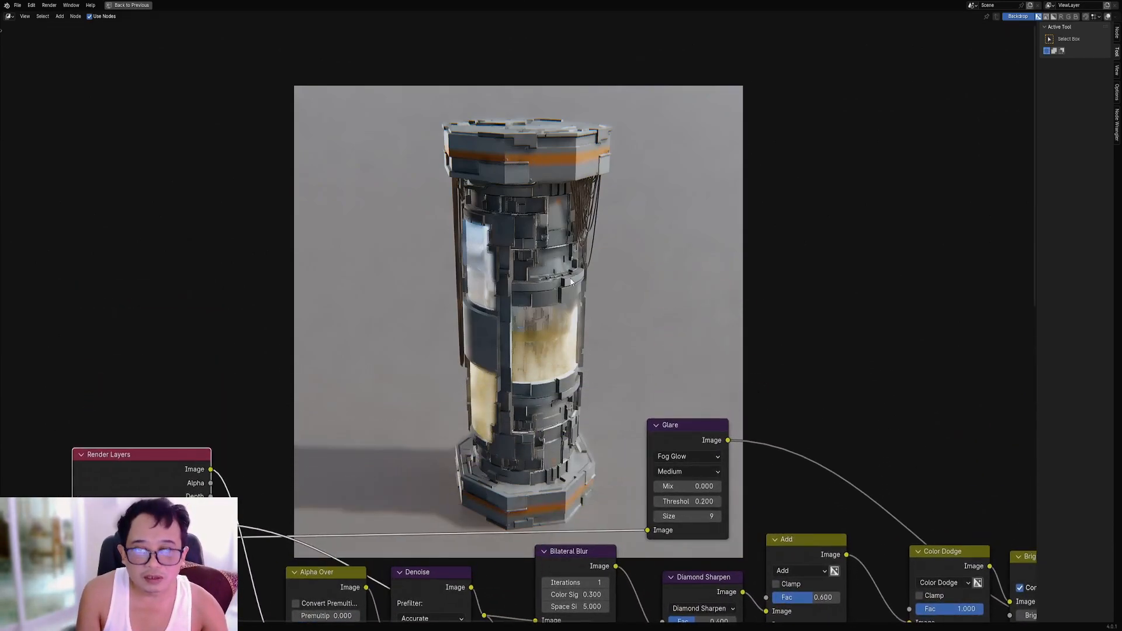
Set the Bilateral Blur node's space sigma to 1 and its color sigma to 0.1.
middle_drag(594, 449, 585, 399)
click(608, 417)
text(1)
key(Return)
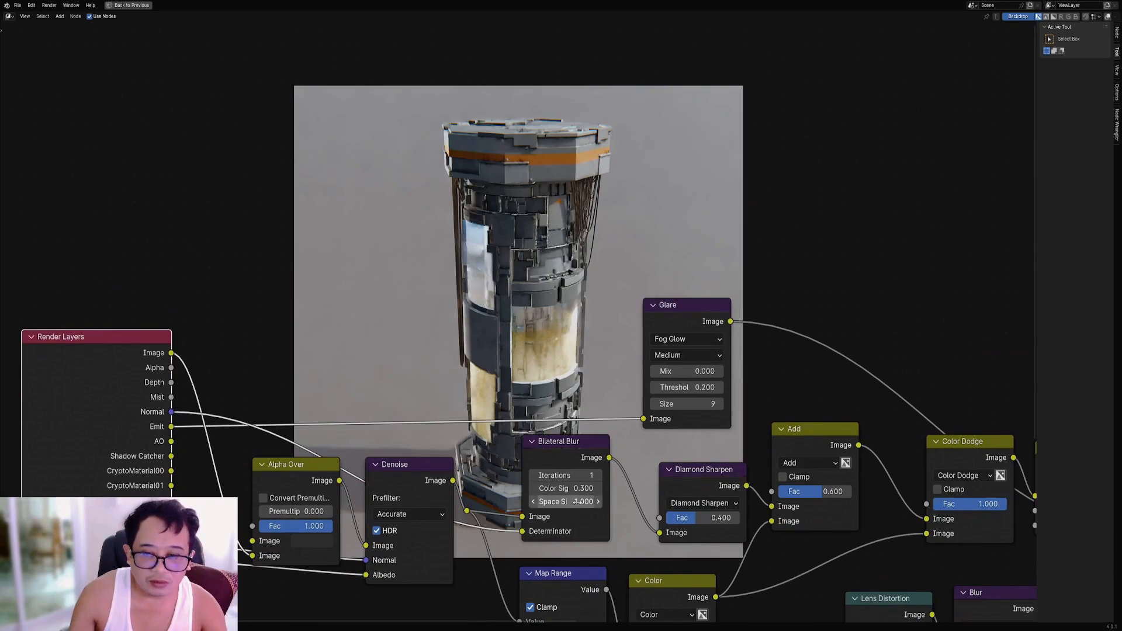
click(574, 490)
text(0.1)
key(Return)
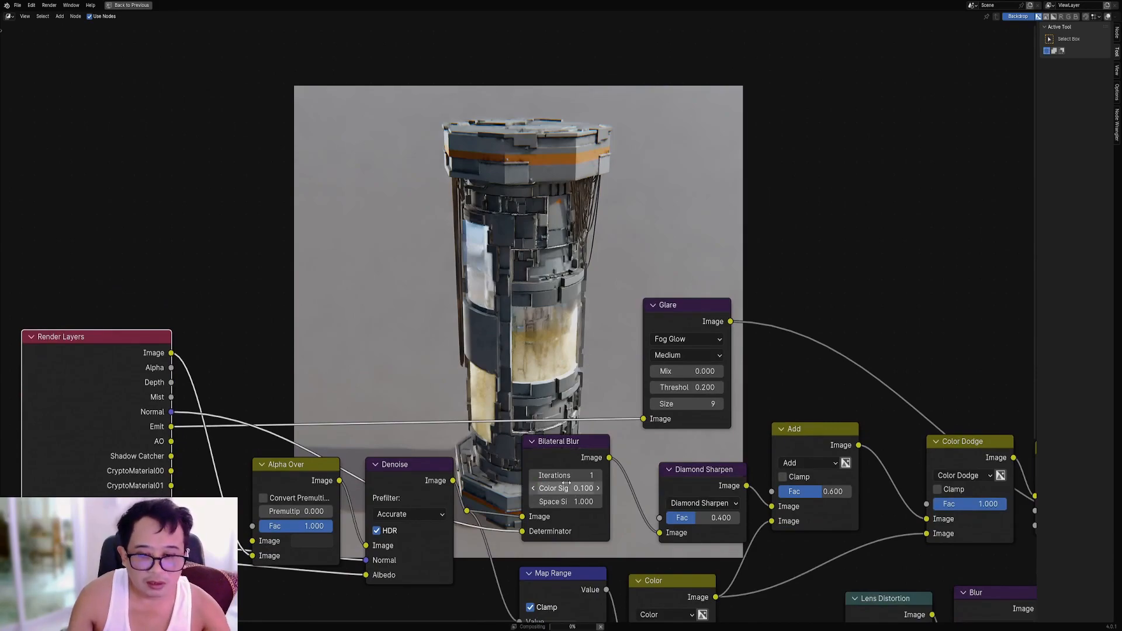
Set the Bilateral Blur node's space sigma to 2 and its iterations to 4.
middle_drag(562, 486, 546, 455)
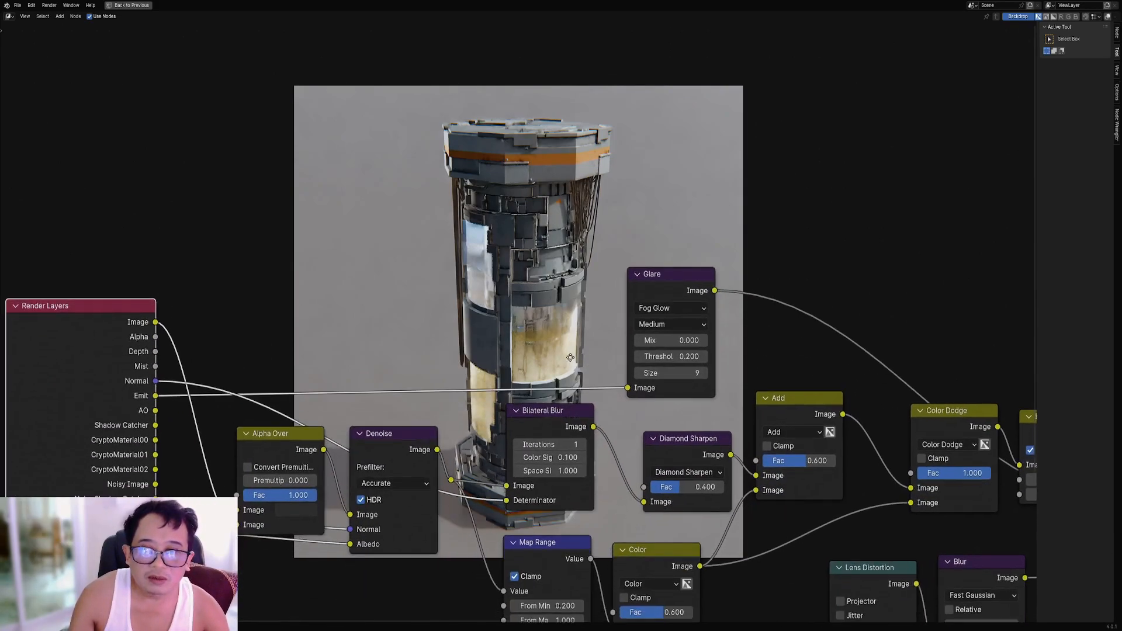
click(556, 470)
text(2)
key(Return)
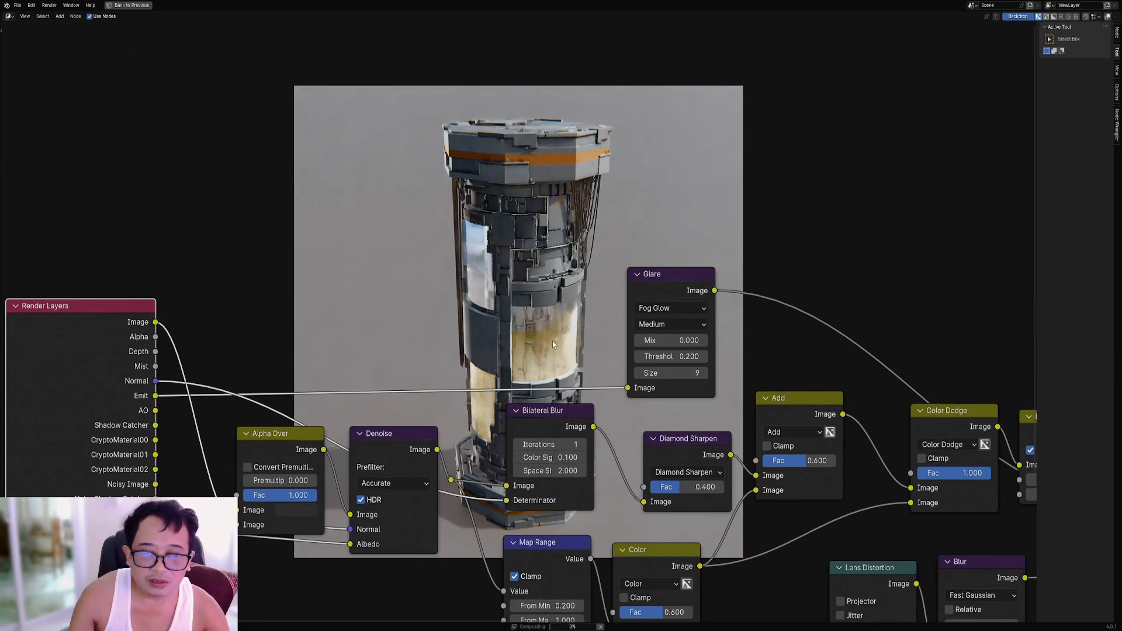
click(546, 445)
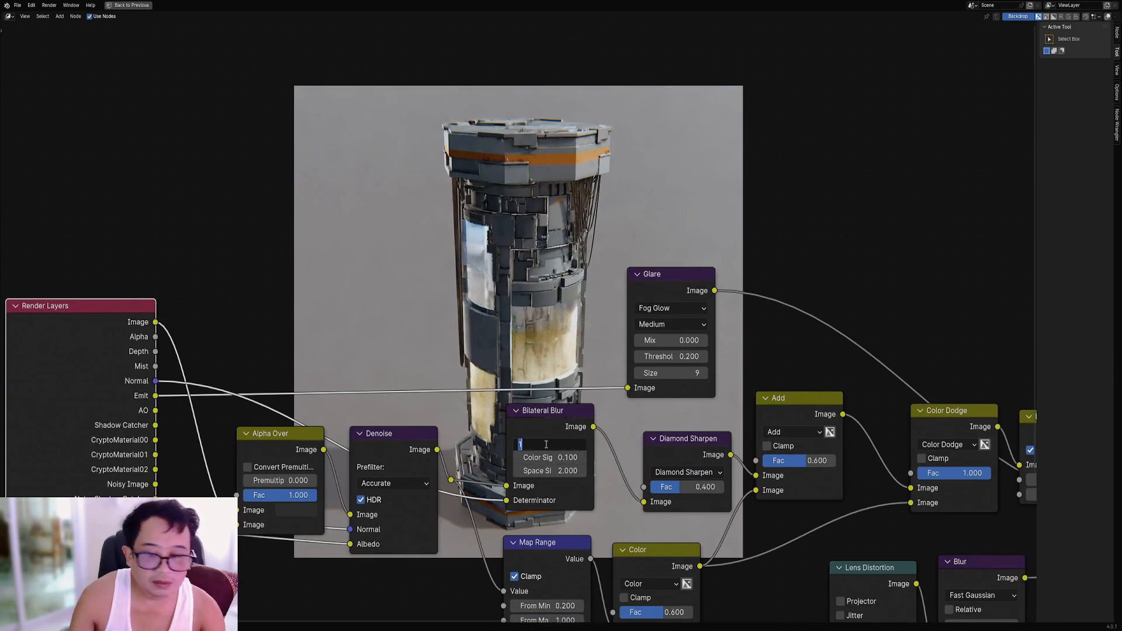
text(4)
key(Return)
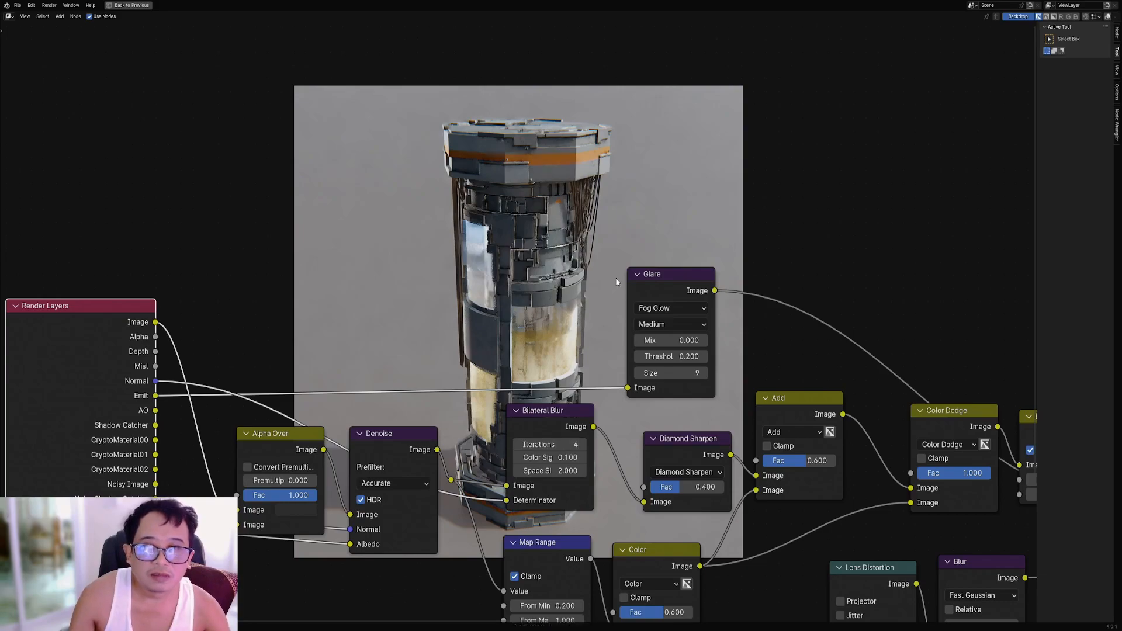
Examine the composited tower and the node chain through to the Composite and Viewer outputs.
middle_drag(615, 275, 547, 491)
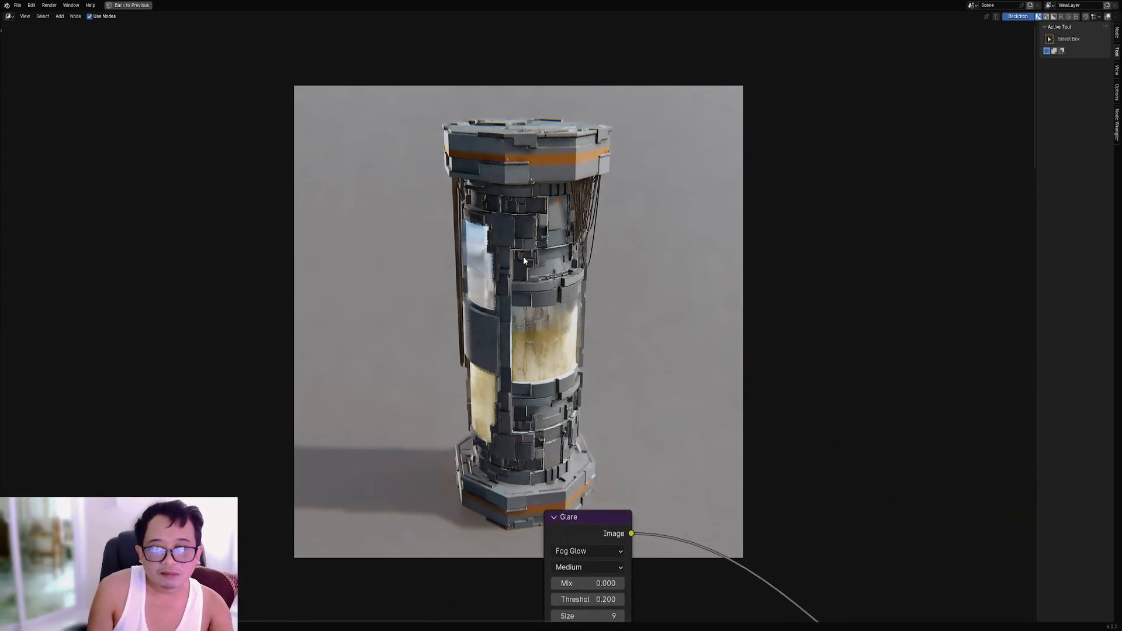
scroll(520, 409, down, 3)
middle_drag(519, 447, 570, 187)
scroll(570, 193, up, 3)
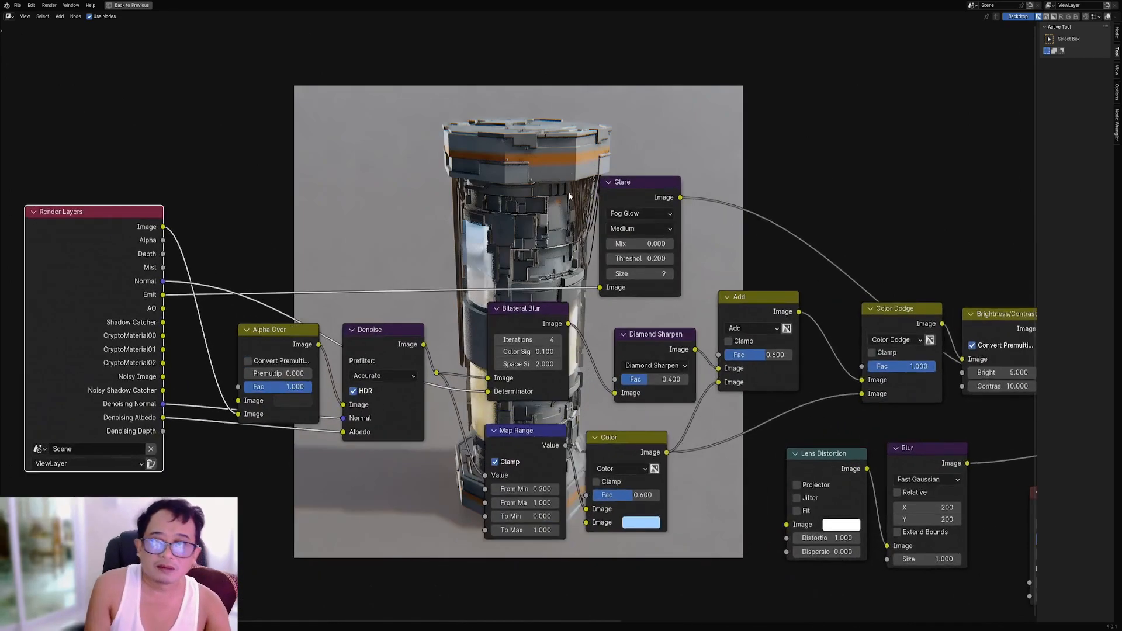
scroll(529, 315, down, 2)
middle_drag(604, 234, 332, 430)
scroll(496, 395, down, 2)
middle_drag(651, 393, 488, 436)
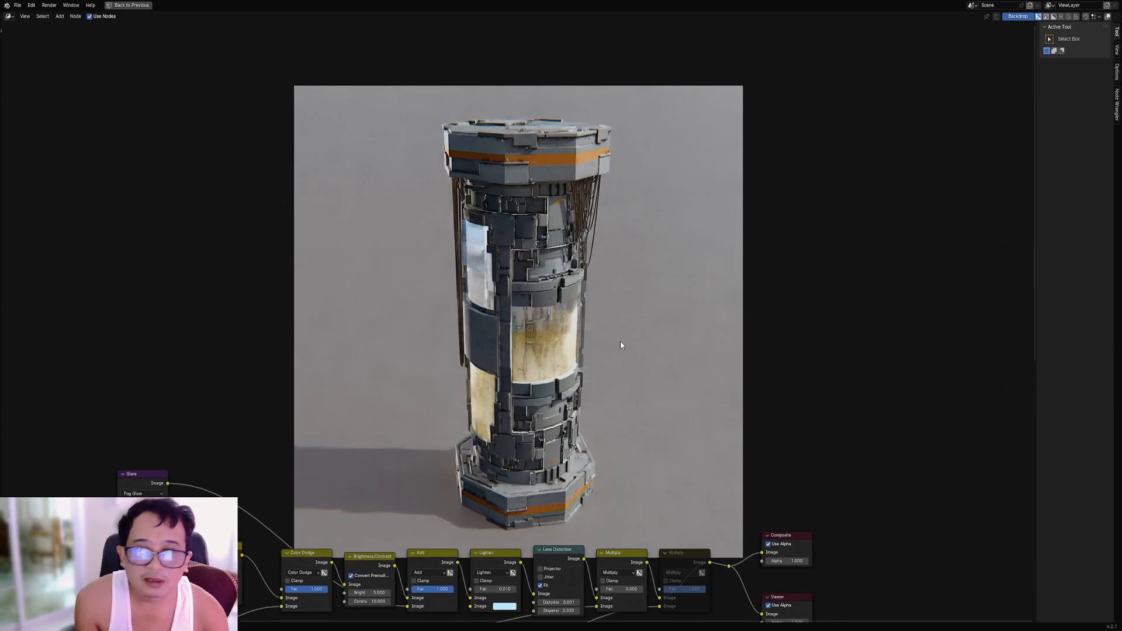
Set the Cycles render max samples to 128, save the file and render the image with the compositor maximized.
key(ctrl+space)
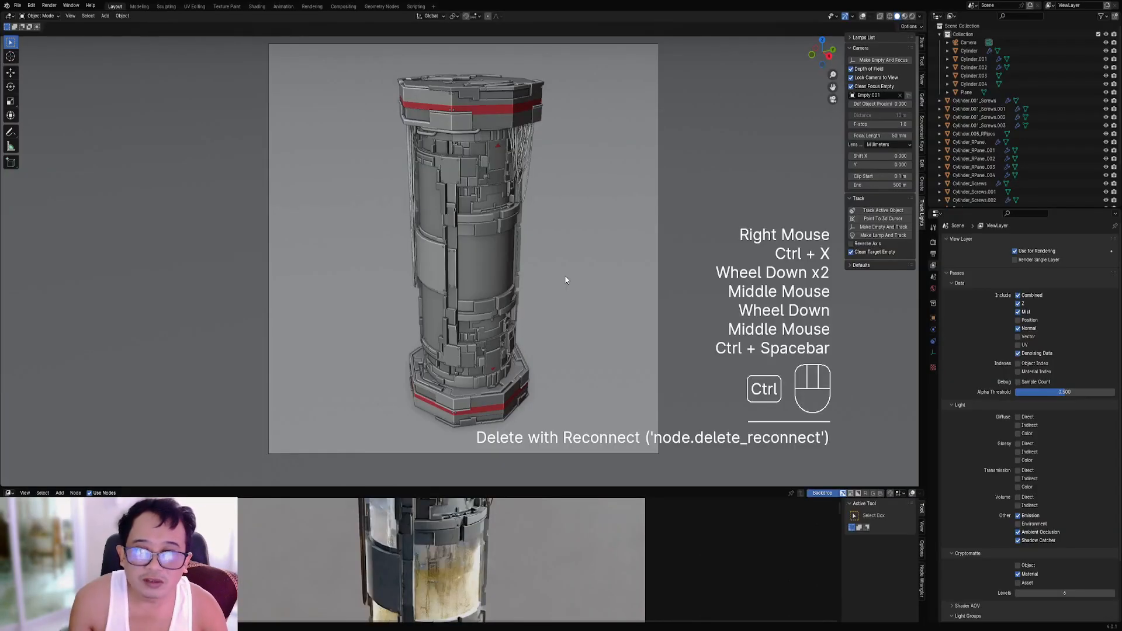
click(931, 253)
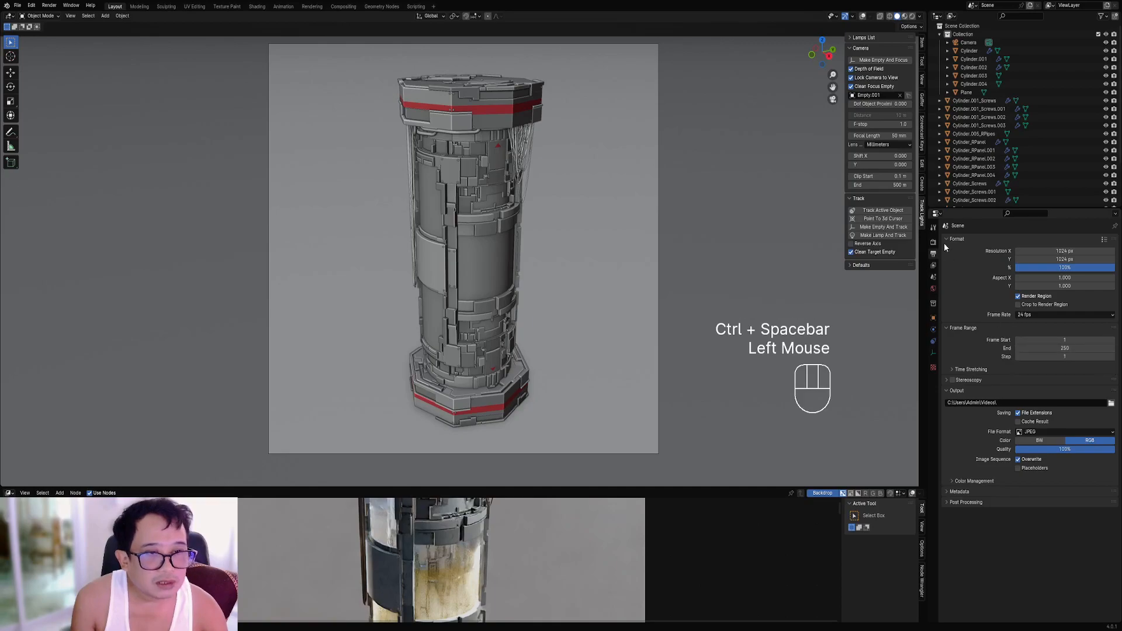
click(934, 254)
click(934, 242)
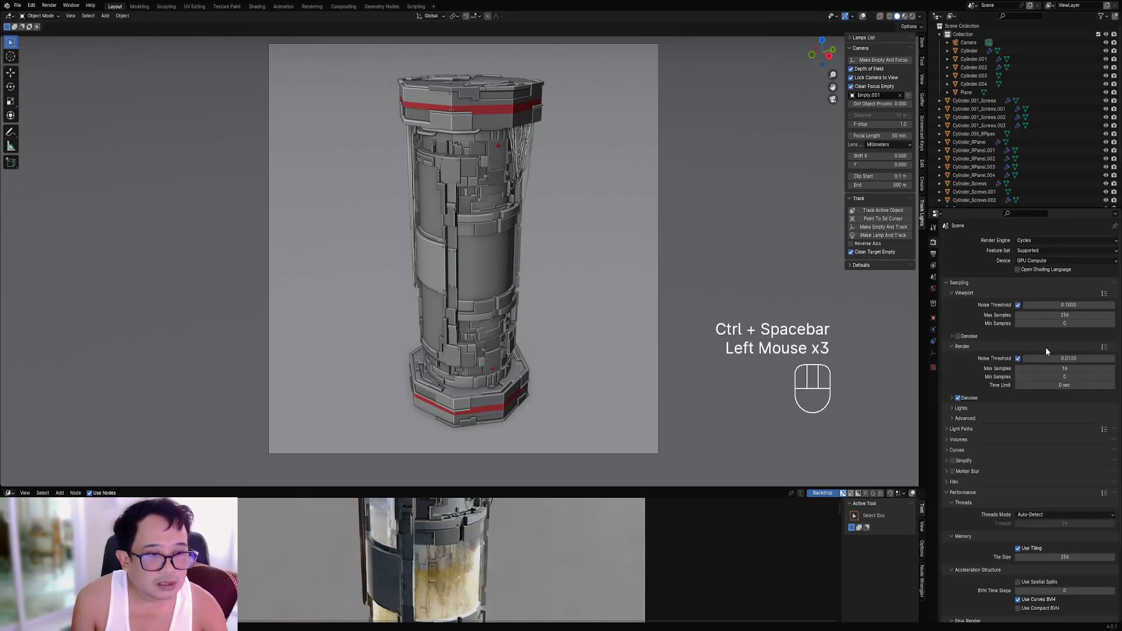
click(1056, 368)
text(128)
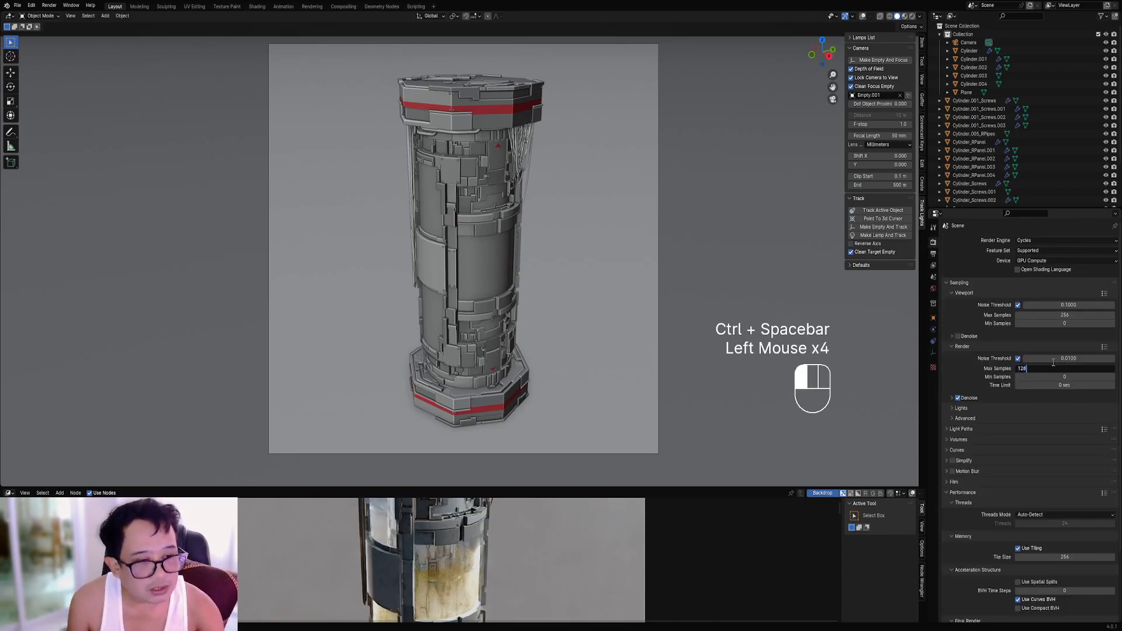
key(ctrl+s)
key(ctrl+space)
key(F12)
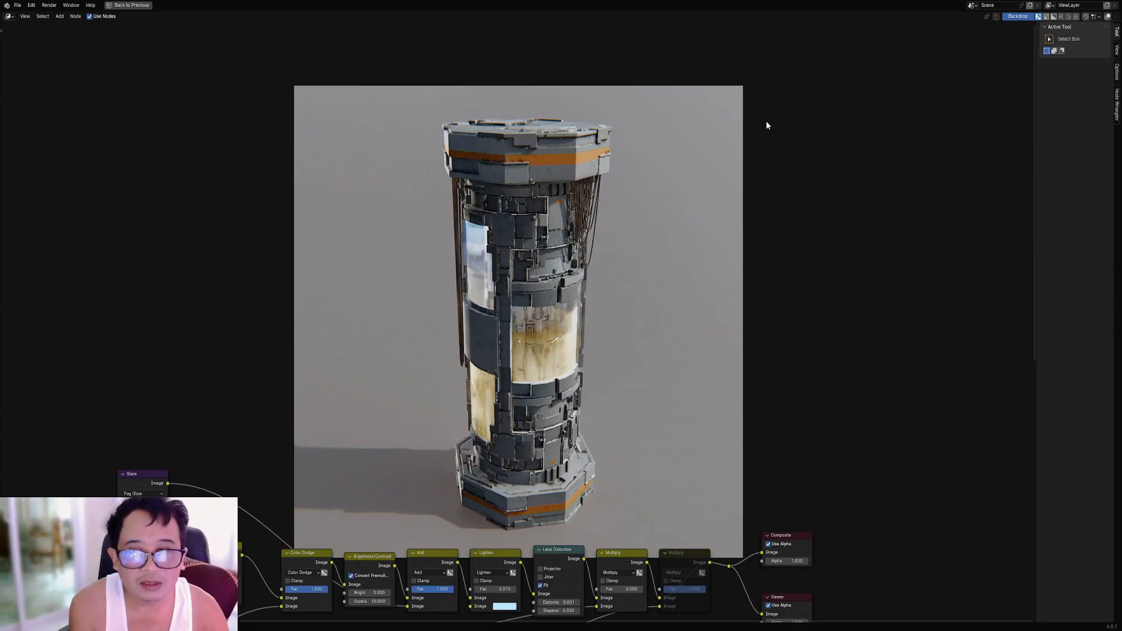
Reposition the Glare and Diamond Sharpen nodes in the compositing chain and save the file.
scroll(567, 385, down, 2)
middle_drag(566, 386, 542, 420)
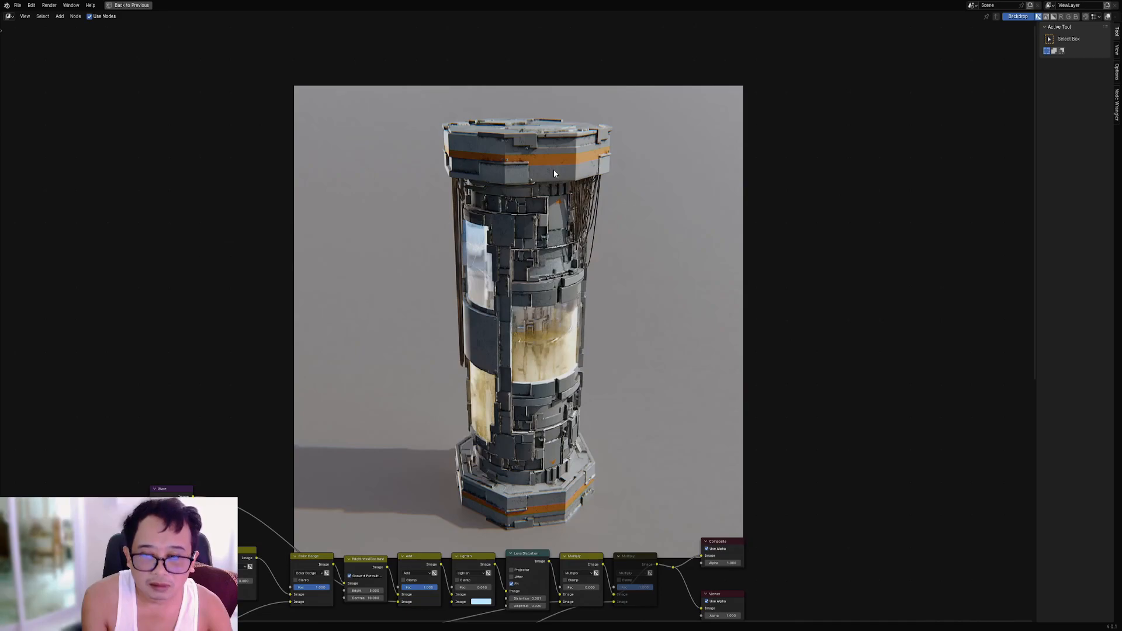
scroll(481, 422, down, 1)
middle_drag(475, 443, 634, 350)
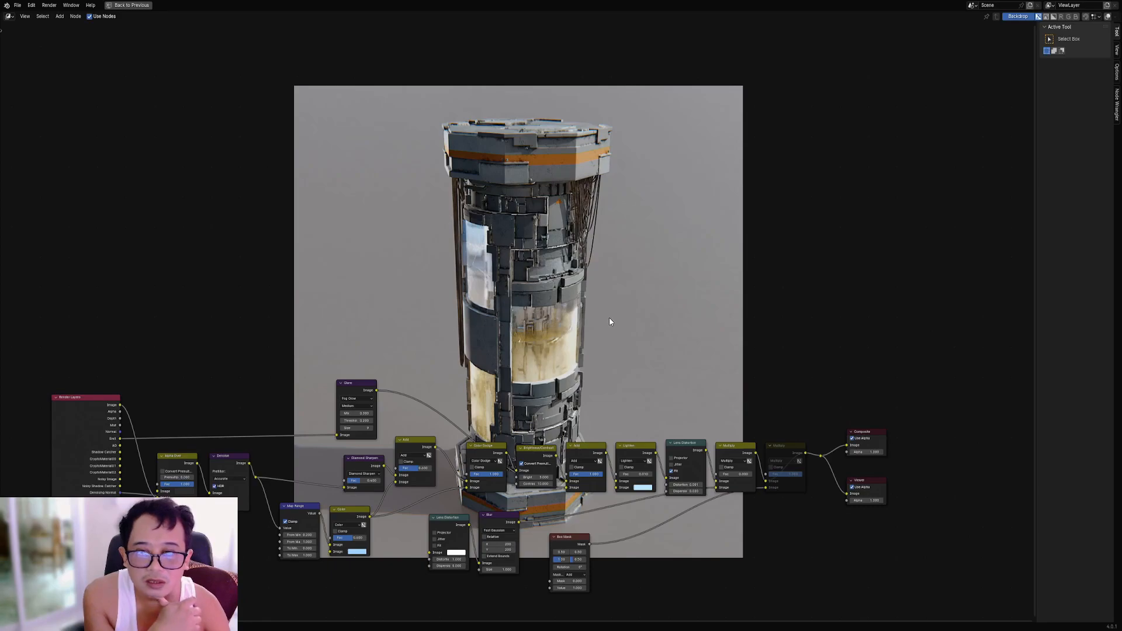
middle_drag(522, 370, 696, 289)
scroll(541, 292, up, 3)
scroll(696, 289, up, 2)
drag(531, 279, 433, 279)
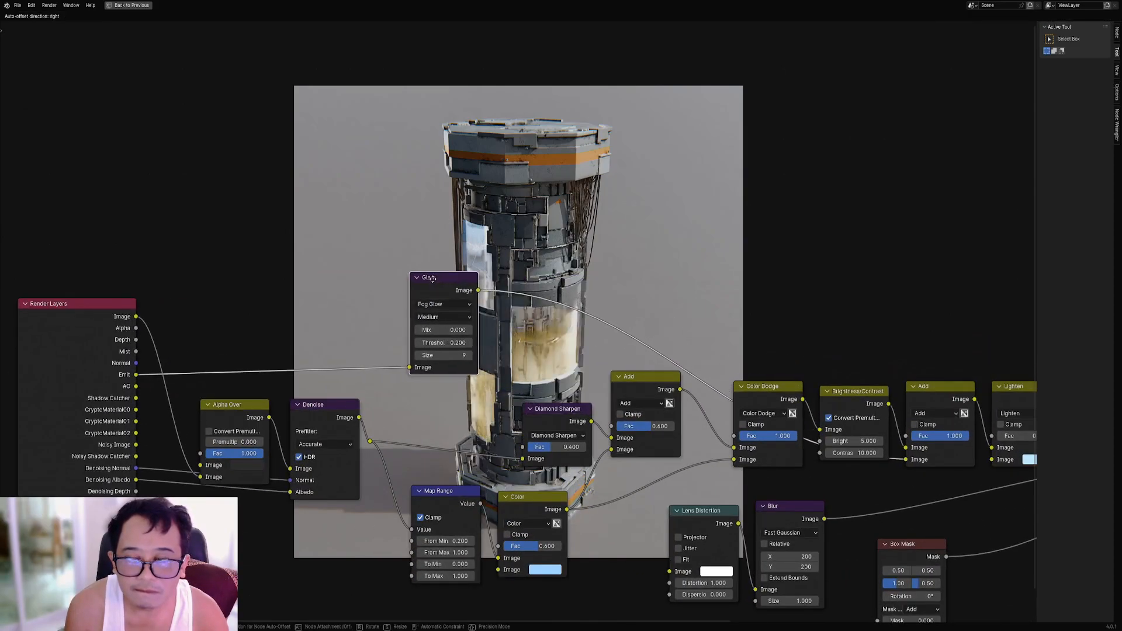
drag(545, 409, 466, 401)
drag(450, 275, 493, 285)
scroll(555, 309, down, 1)
middle_drag(633, 275, 709, 281)
key(ctrl+space)
key(ctrl+s)
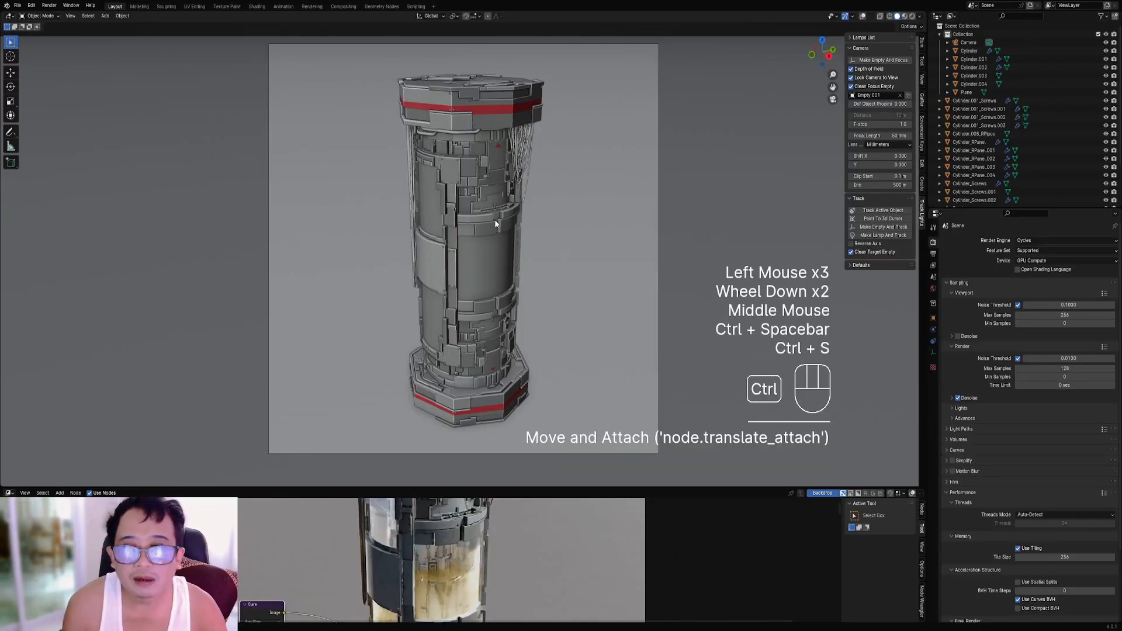
Darken the floor plane material's base color under rendered shading, return the viewport to solid shading and save the file.
right_click(566, 224)
key(z)
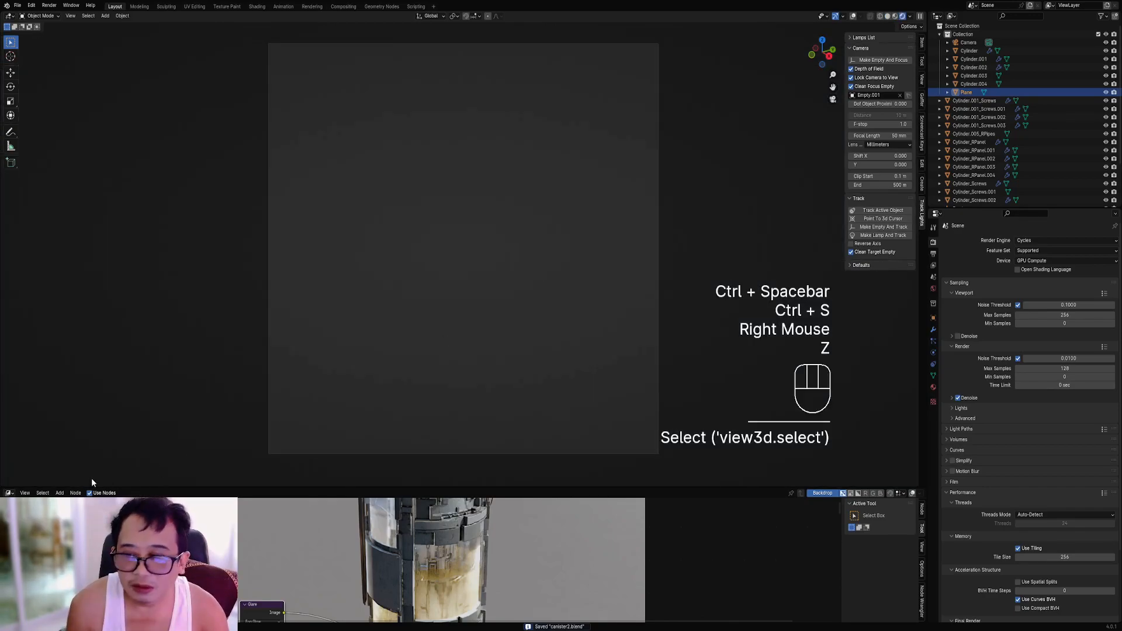
click(9, 493)
click(27, 566)
key(a)
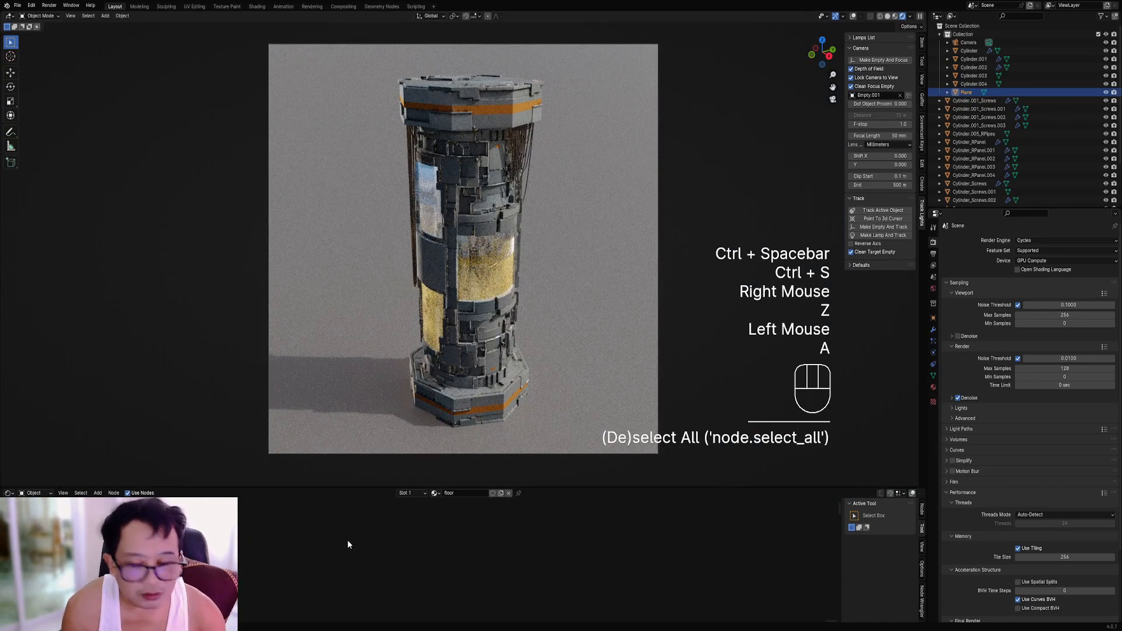
key(KP_Decimal)
scroll(347, 543, up, 2)
click(409, 517)
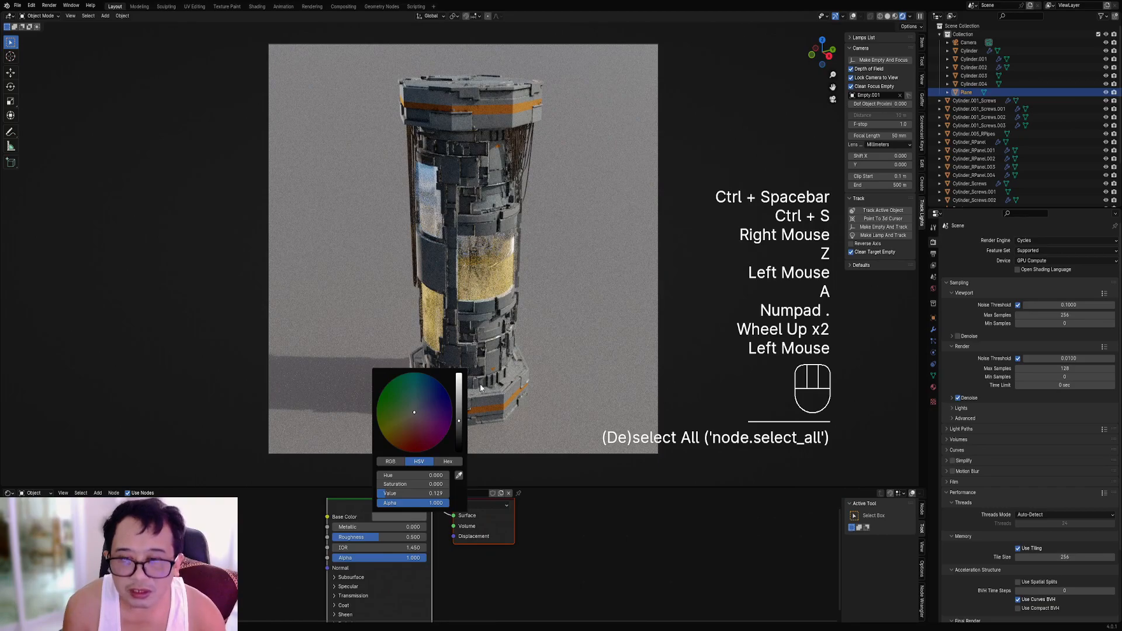
click(459, 433)
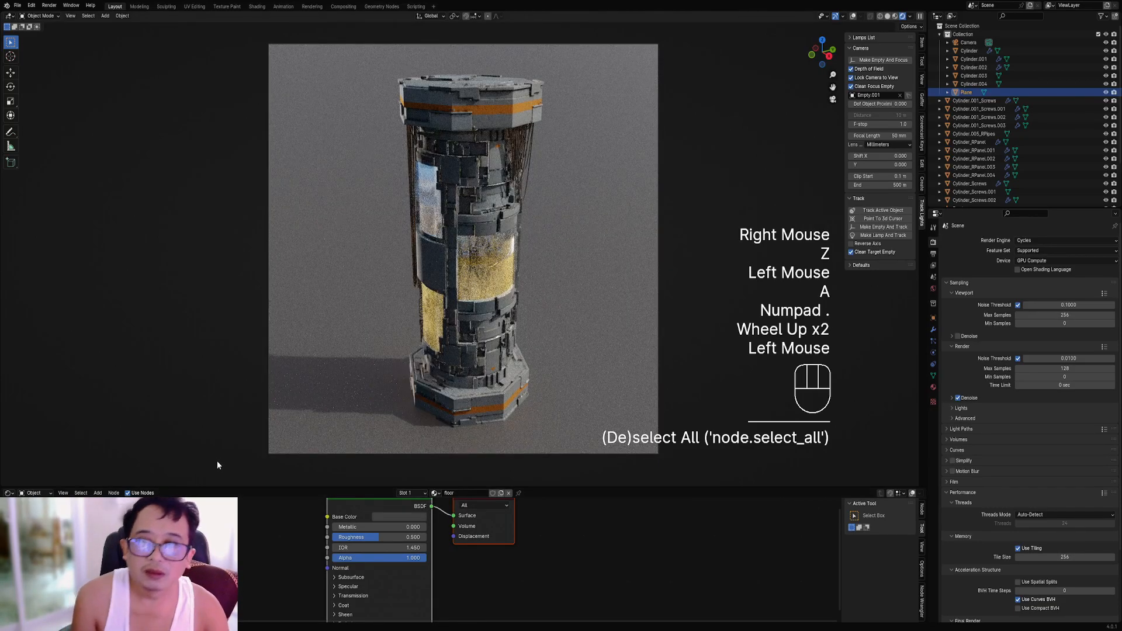
key(z)
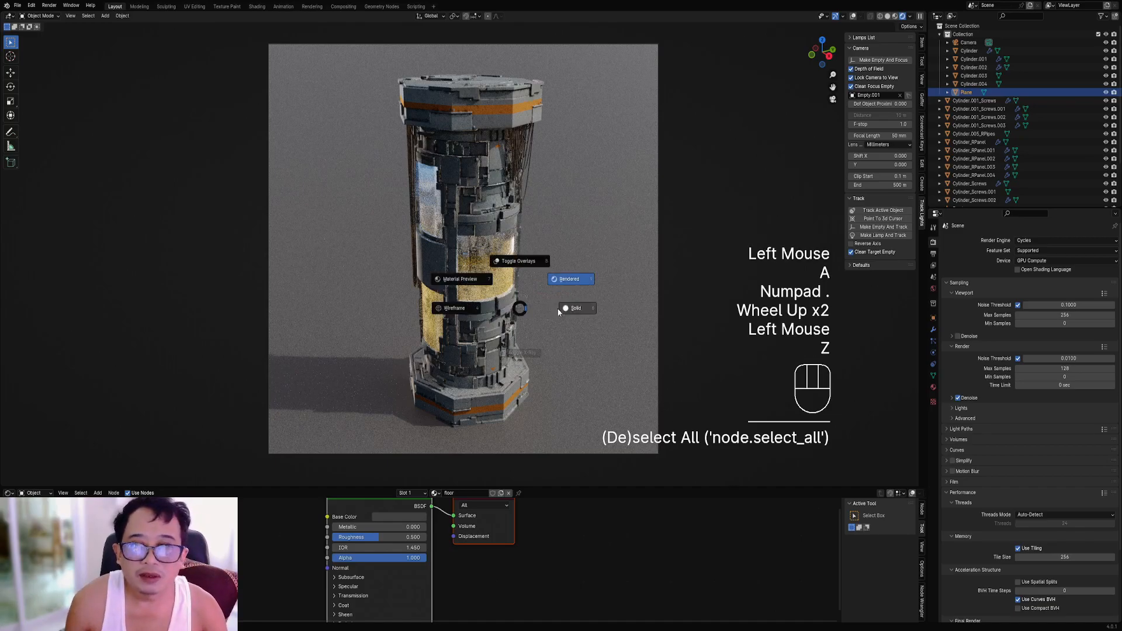
key(ctrl+s)
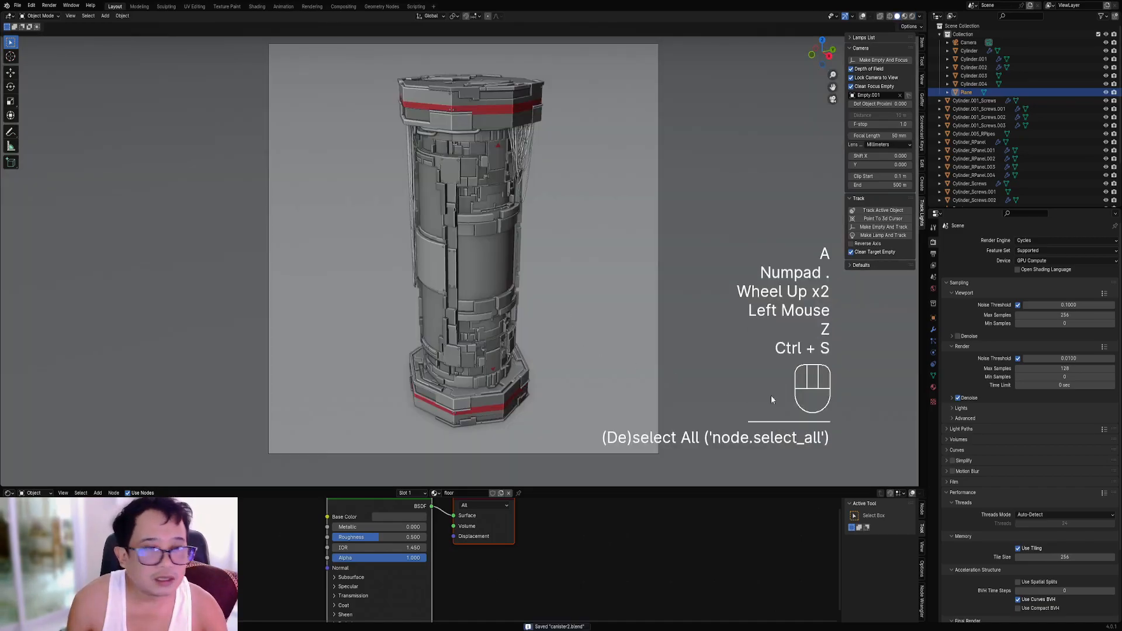
Set the Cycles render max samples to 2048.
click(1055, 372)
text(204)
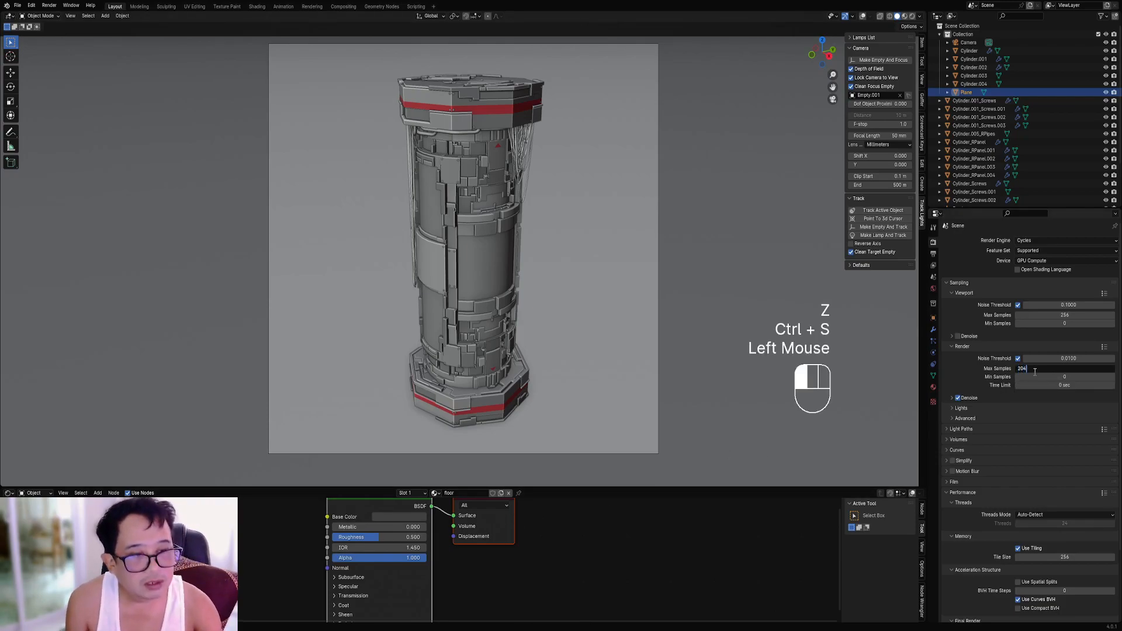
text(8)
key(Return)
key(ctrl+space)
key(ctrl+space)
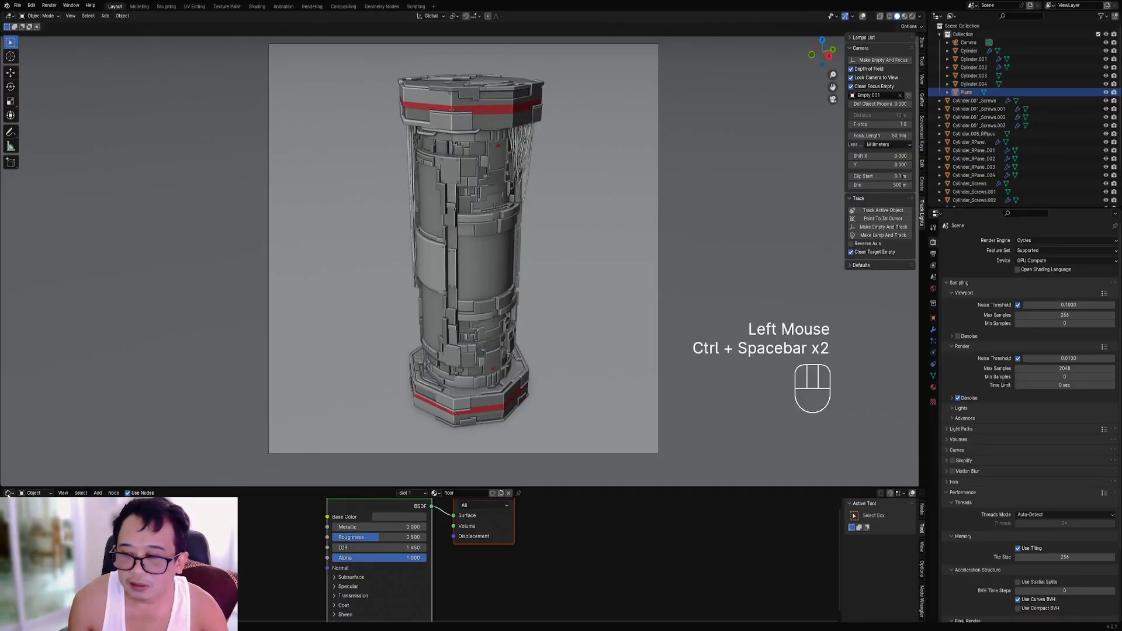
Switch the node area back to the compositor, save the file and render the image with the compositor maximized.
click(7, 492)
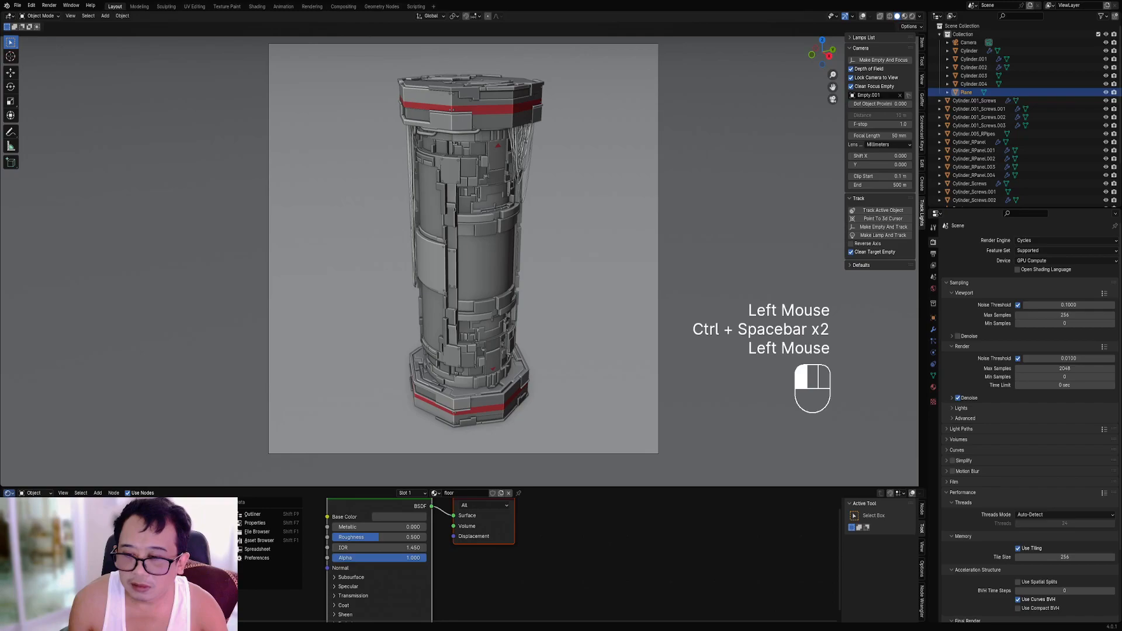
click(32, 540)
key(ctrl+space)
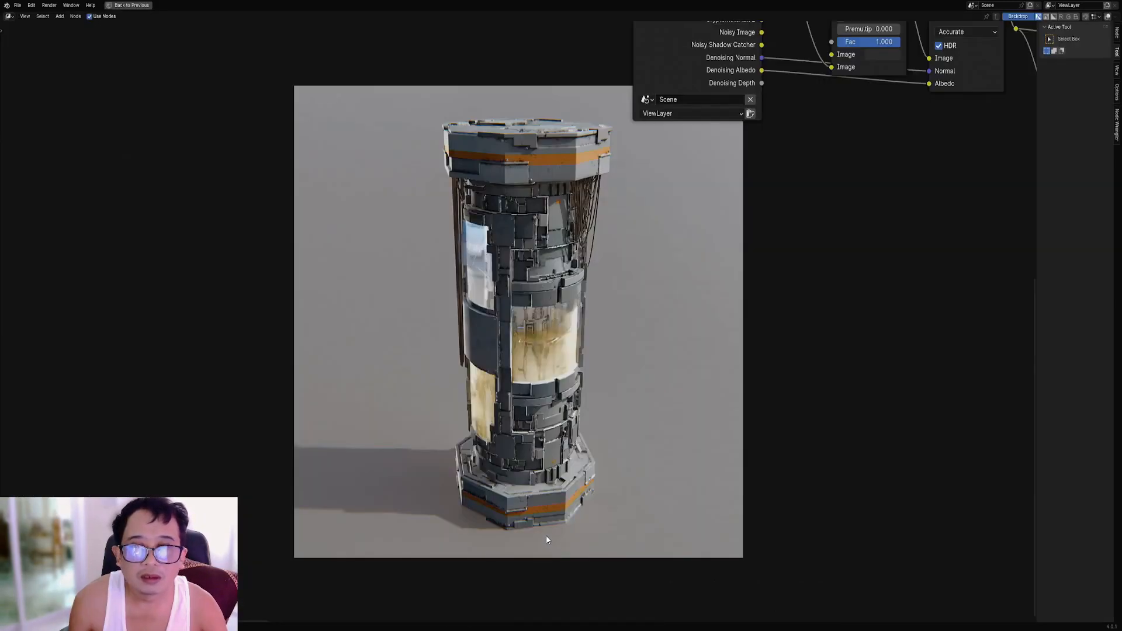
key(ctrl+s)
key(ctrl+space)
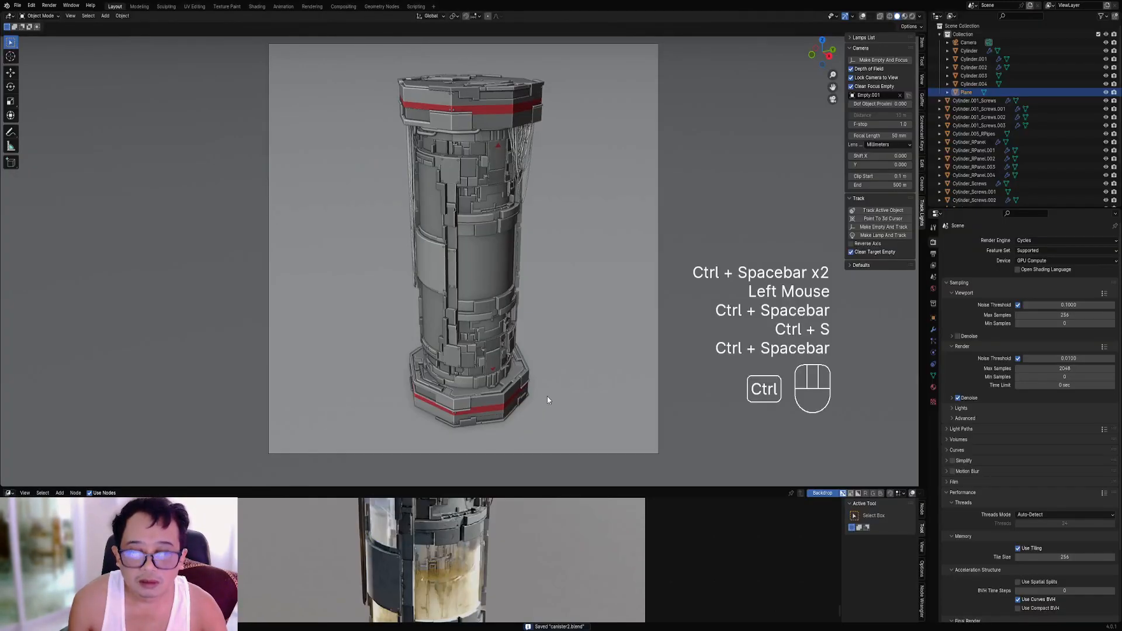
key(F12)
click(816, 537)
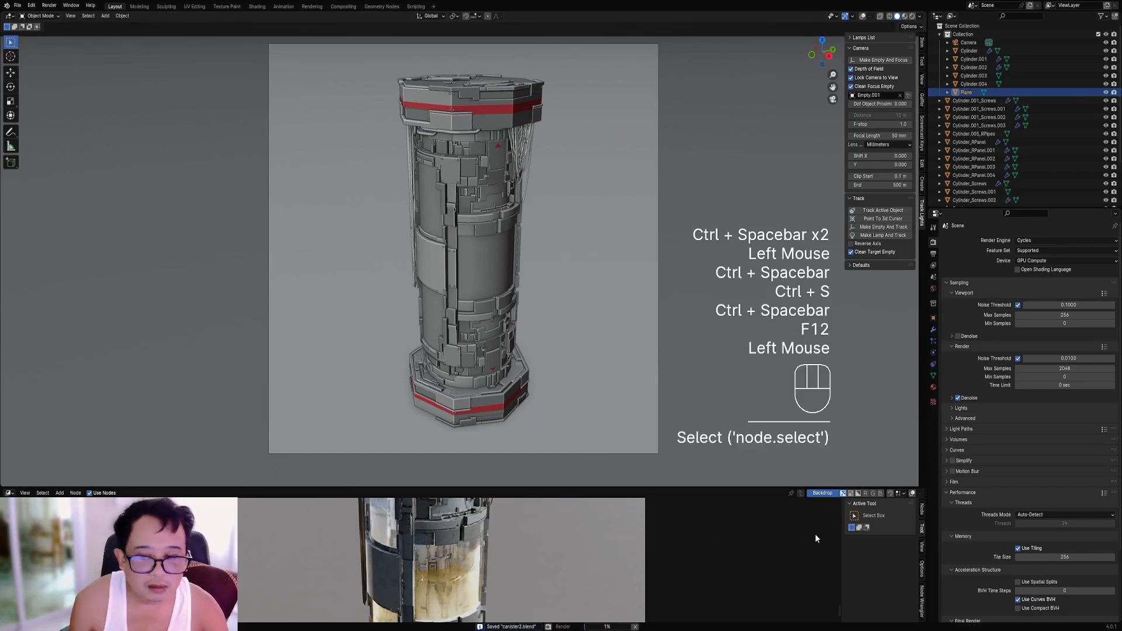
key(ctrl+space)
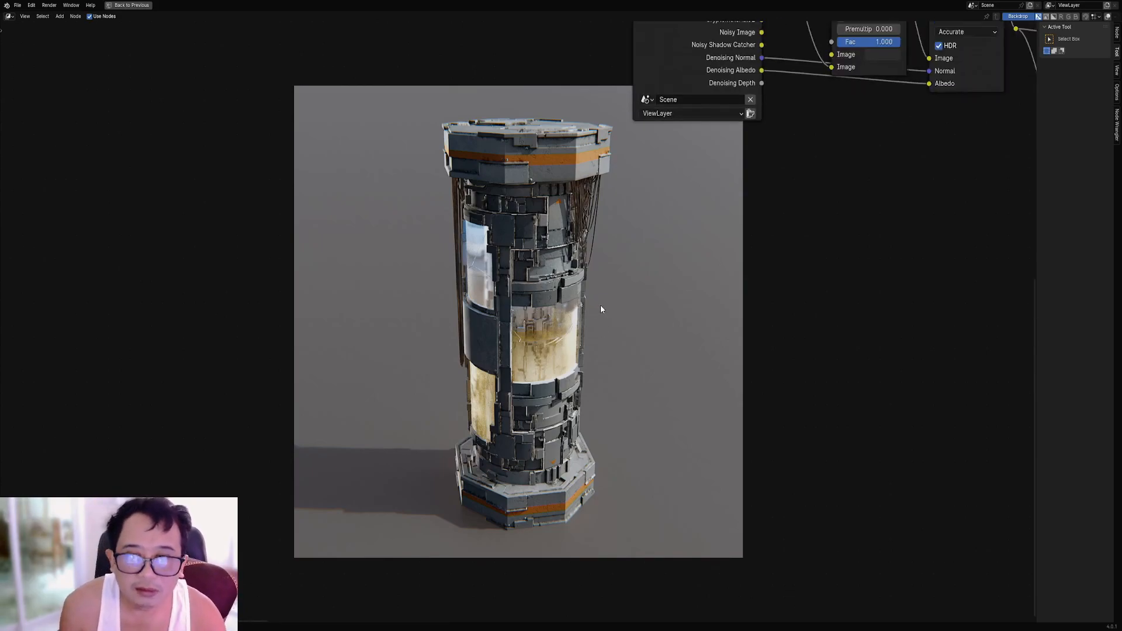
Examine the rendered tower in the compositor backdrop, both enlarged and at reduced size.
key(alt+v)
key(alt+v)
key(alt+v)
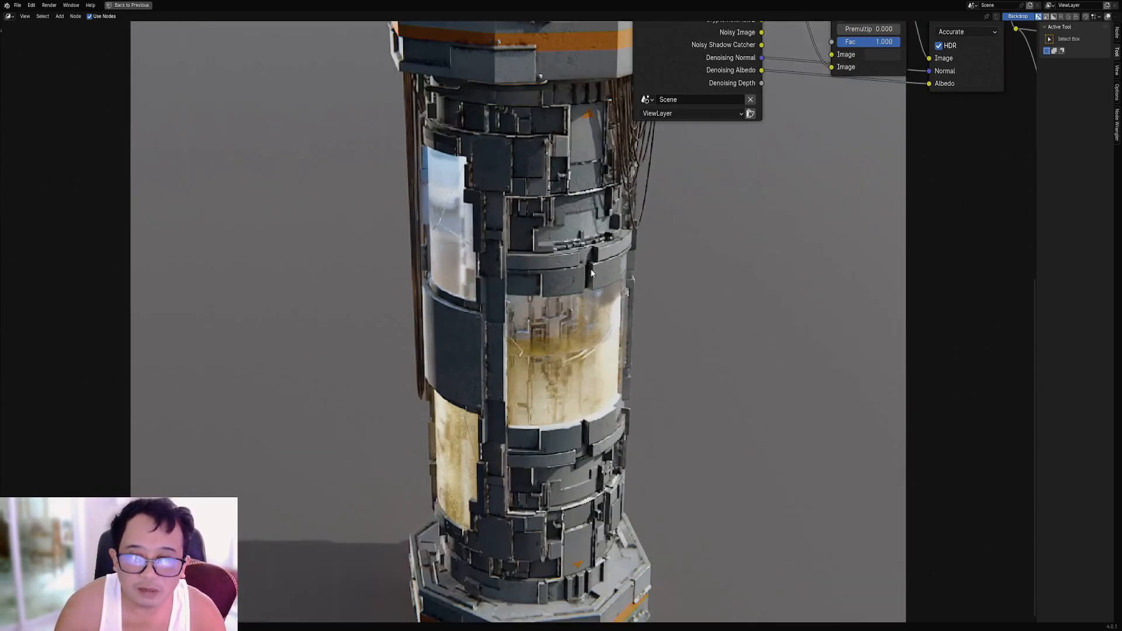
key(v)
key(v)
key(v)
key(v)
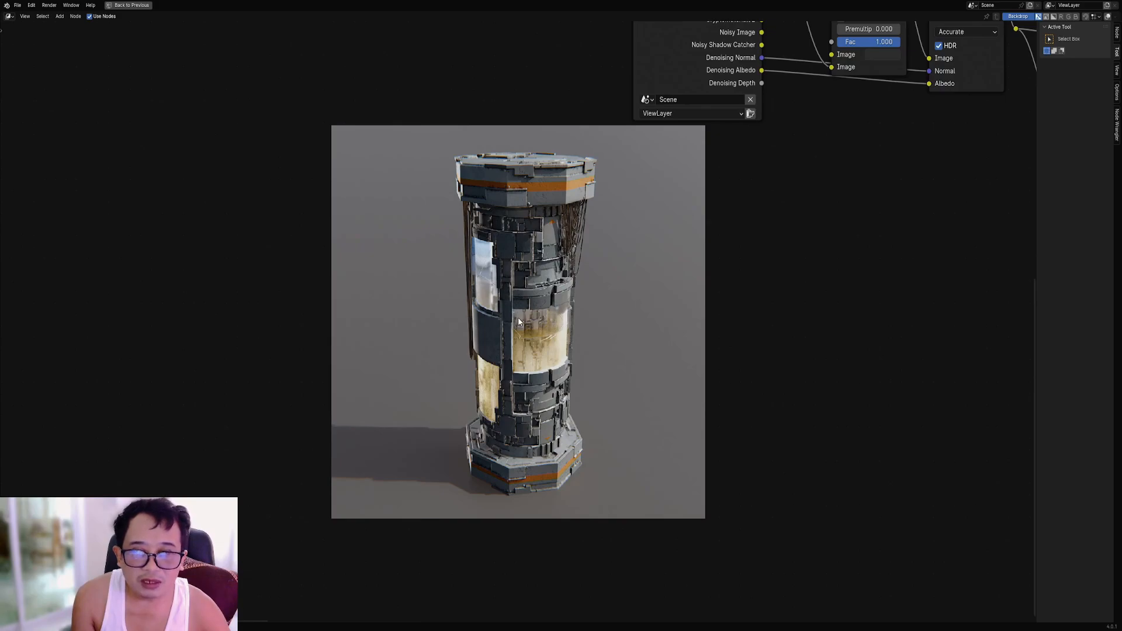
key(ctrl+space)
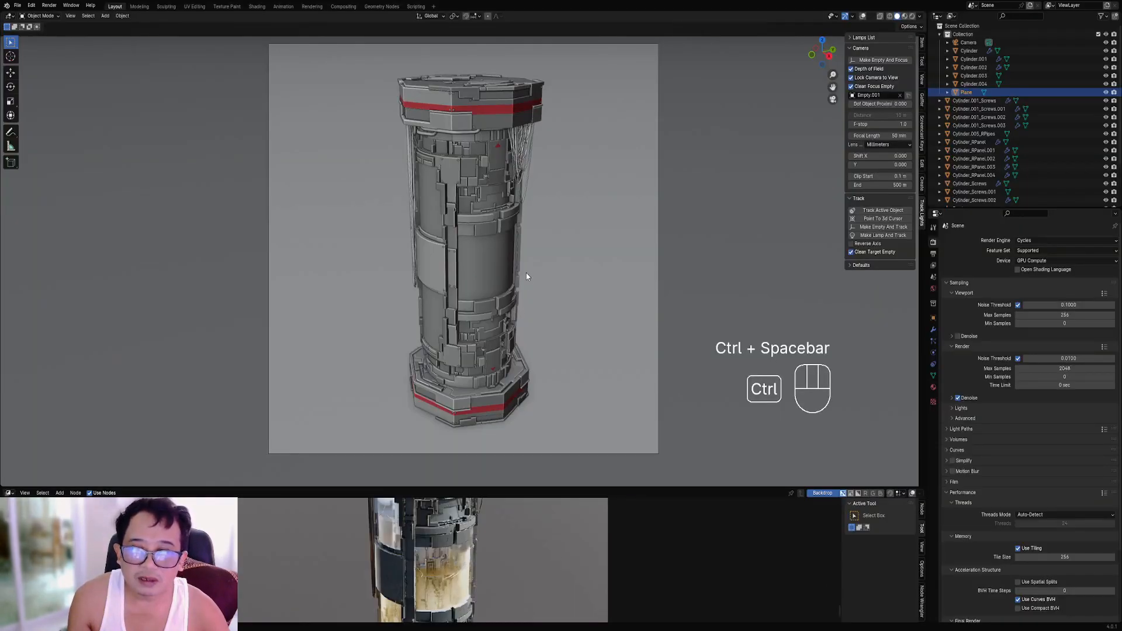
Leave the camera view, show the overlays and snap the 3D cursor to the tower's main cylinder.
key(KP_0)
middle_drag(572, 237, 538, 211)
key(shift+alt+z)
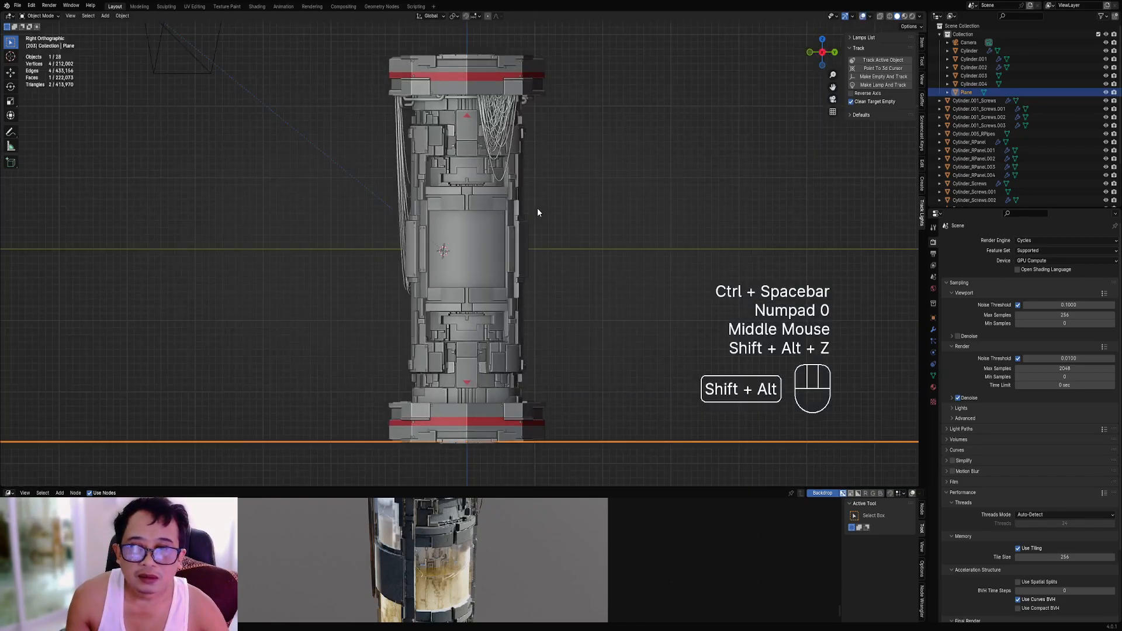
key(shift+s)
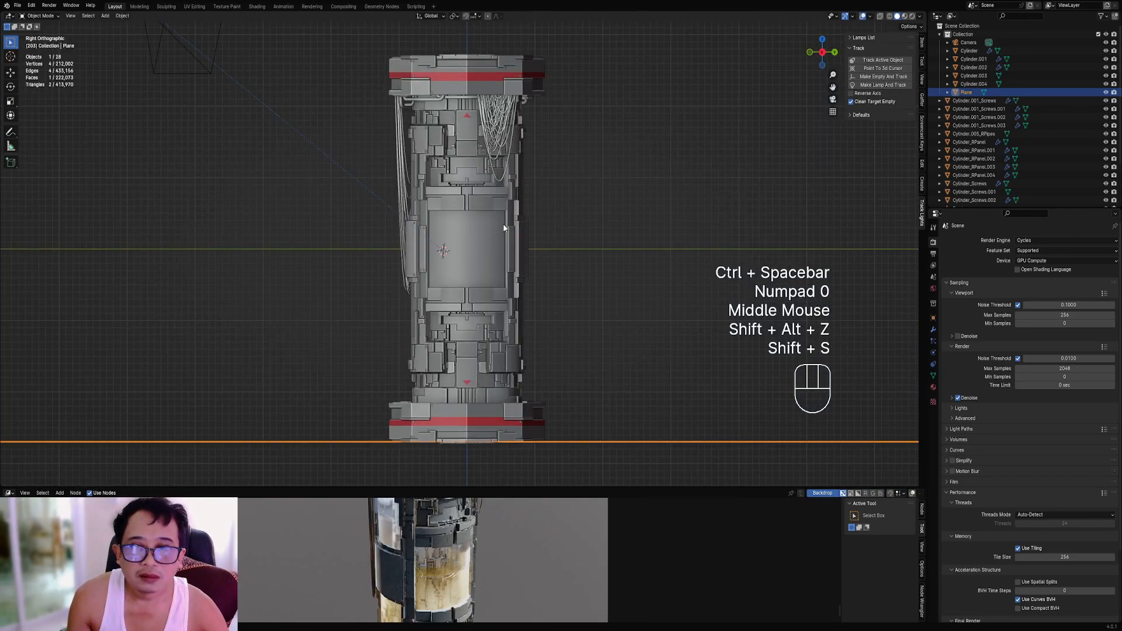
right_click(500, 224)
key(shift+s)
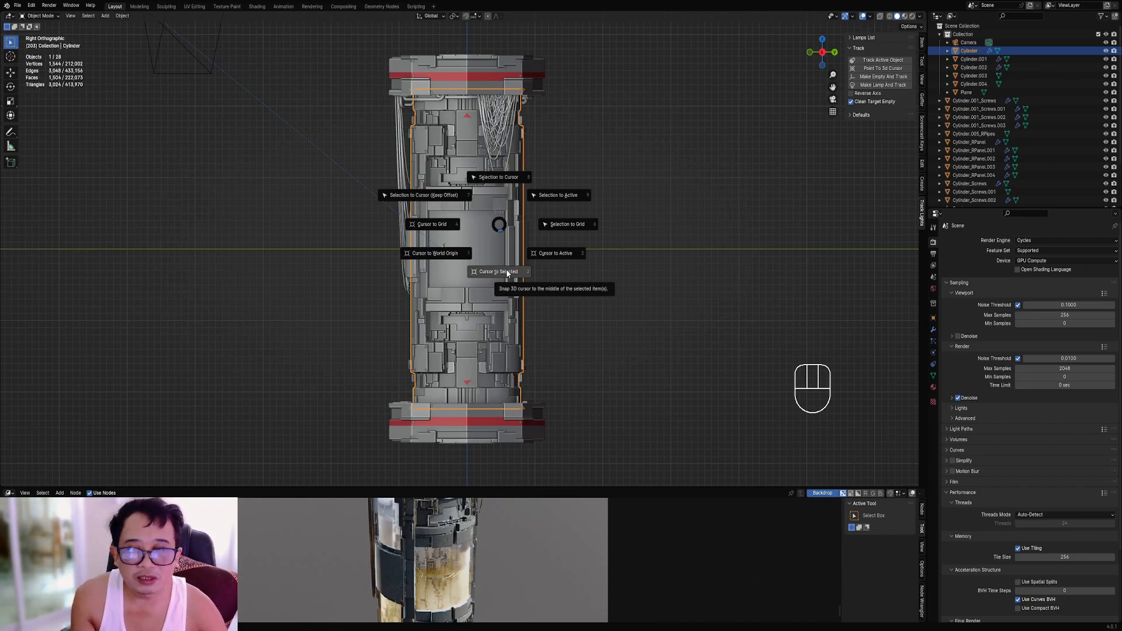
click(507, 271)
Add a plain axes empty at the 3D cursor and scale it up until its axes extend beyond the tower.
scroll(506, 269, down, 1)
middle_drag(506, 269, 523, 229)
scroll(549, 253, down, 1)
scroll(555, 251, down, 1)
key(shift+a)
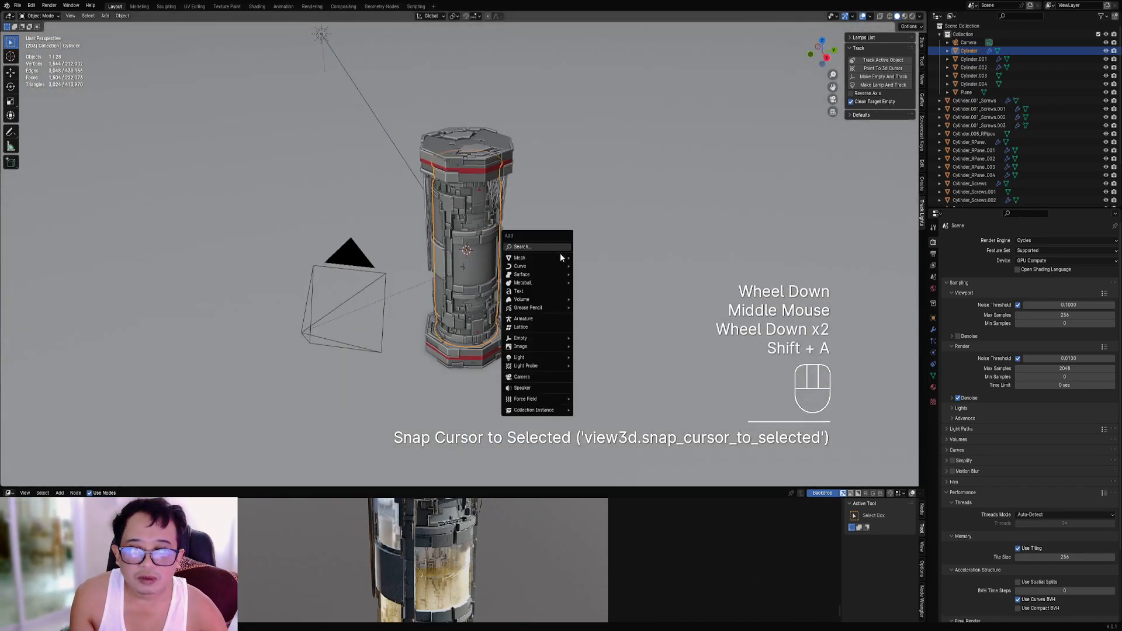
mouse_move(558, 258)
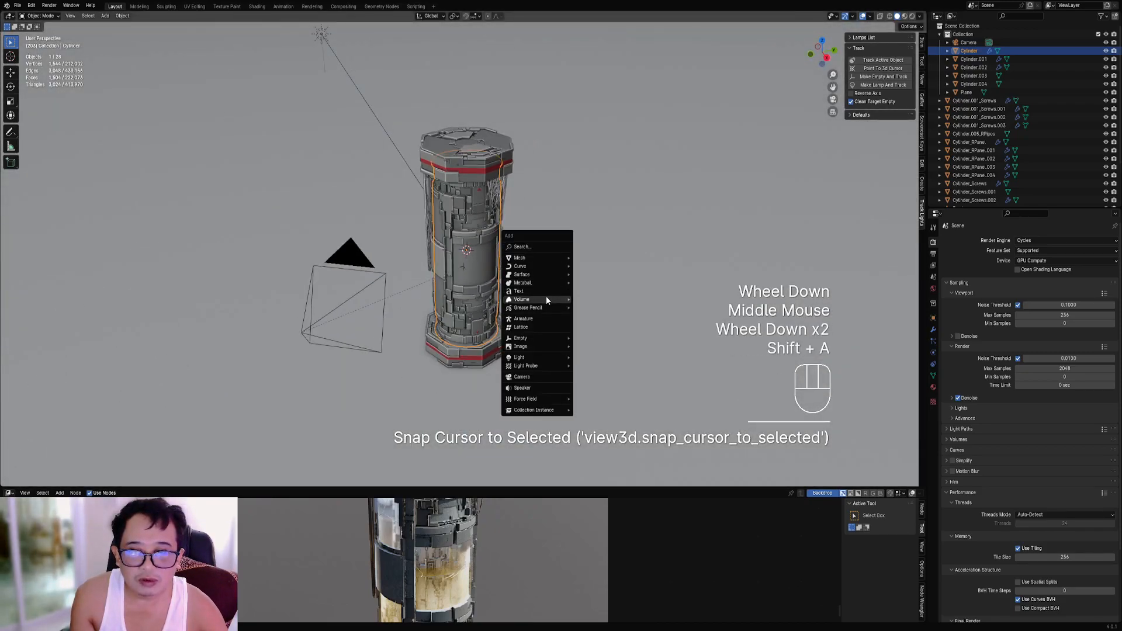
mouse_move(521, 338)
click(592, 342)
middle_drag(592, 342, 534, 310)
key(s)
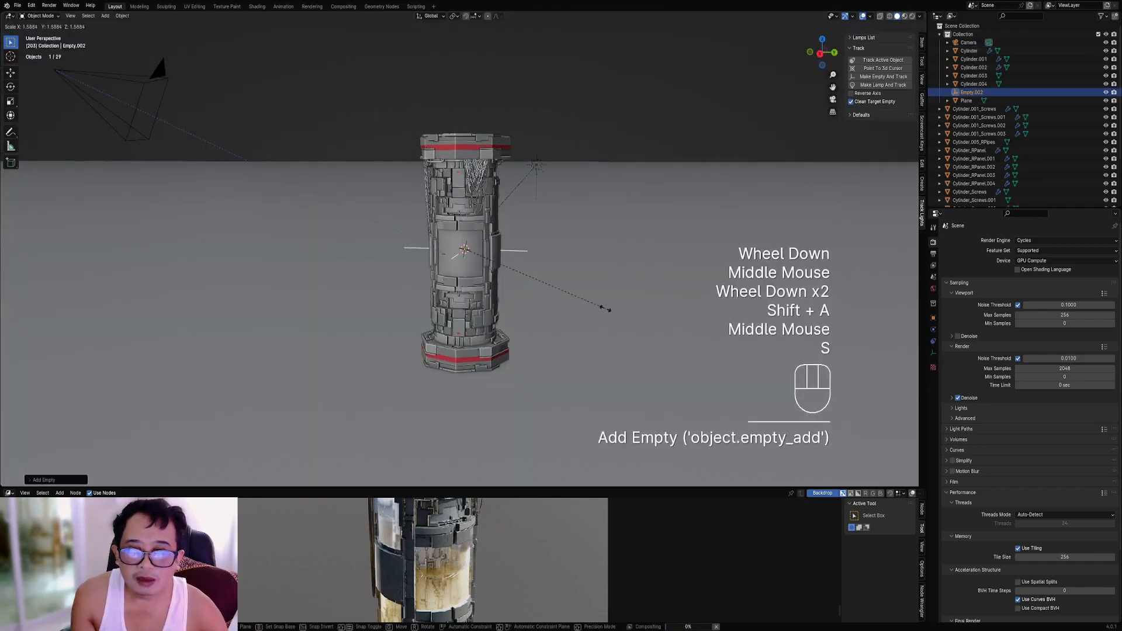
click(535, 235)
middle_drag(535, 239, 513, 190)
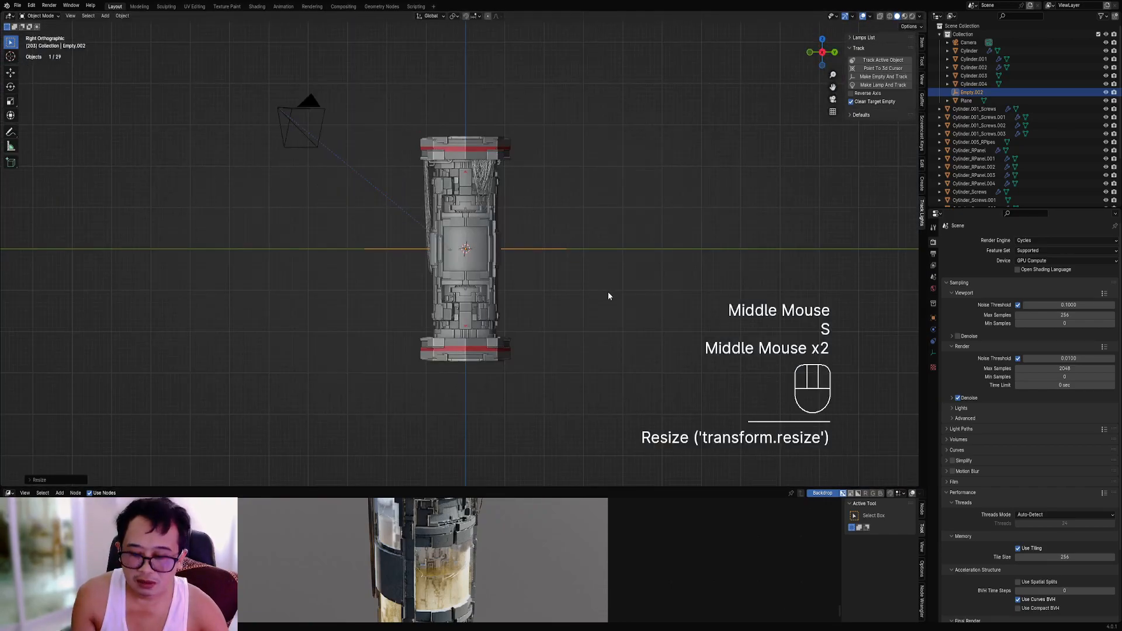
right_click(609, 296)
key(h)
right_click(488, 187)
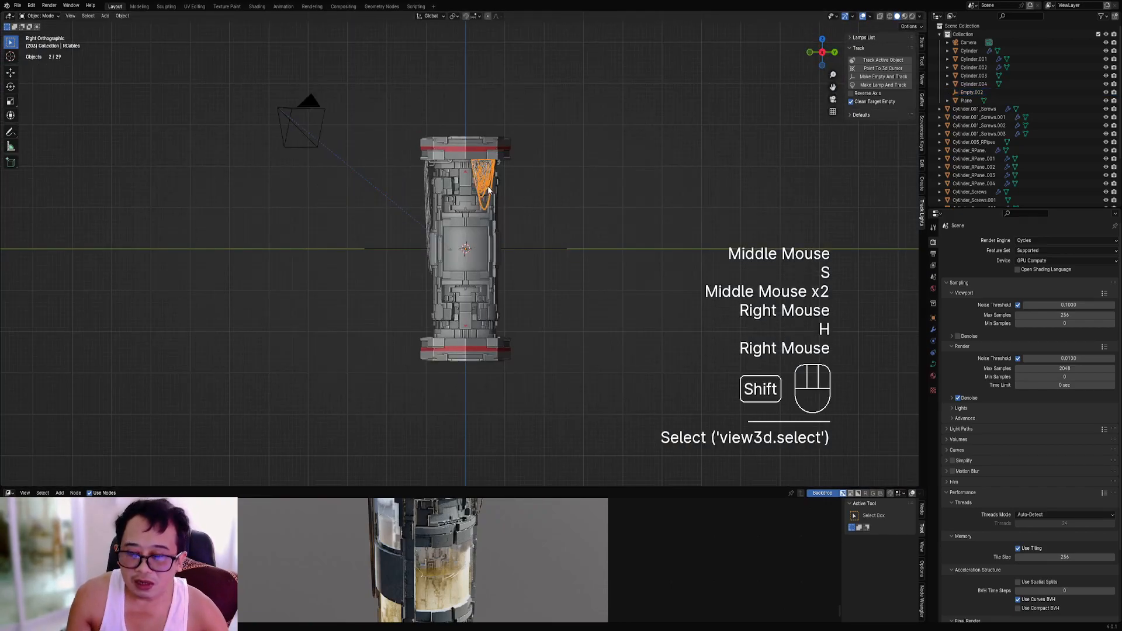
key(shift+g)
click(486, 186)
shift+right_click(536, 245)
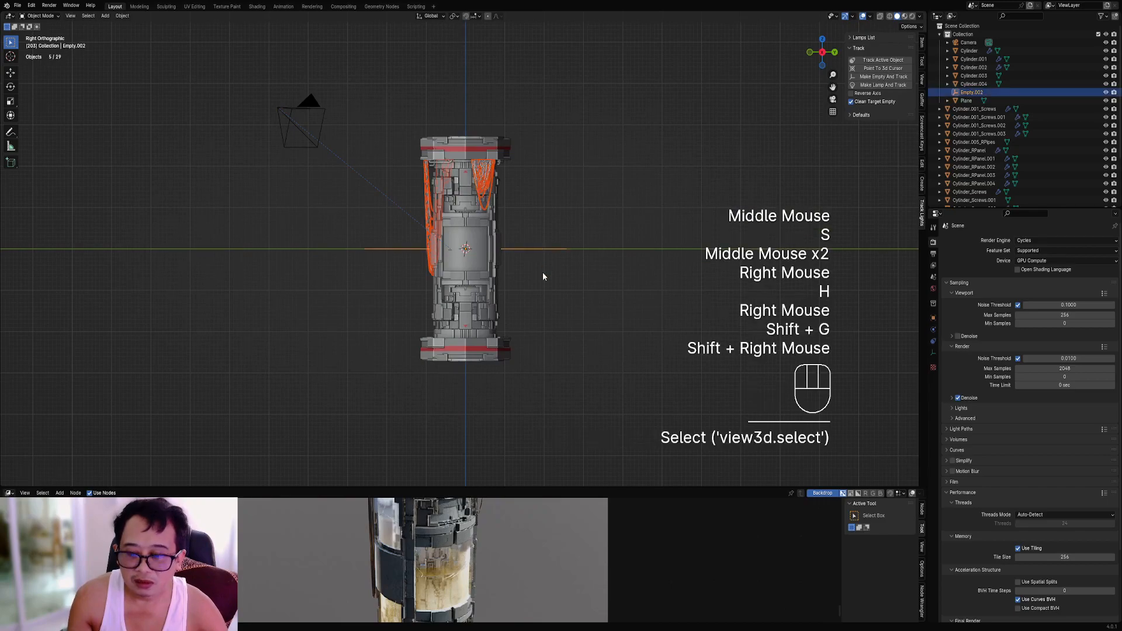
key(g)
click(531, 215)
shift+middle_drag(531, 215, 535, 242)
scroll(535, 242, up, 2)
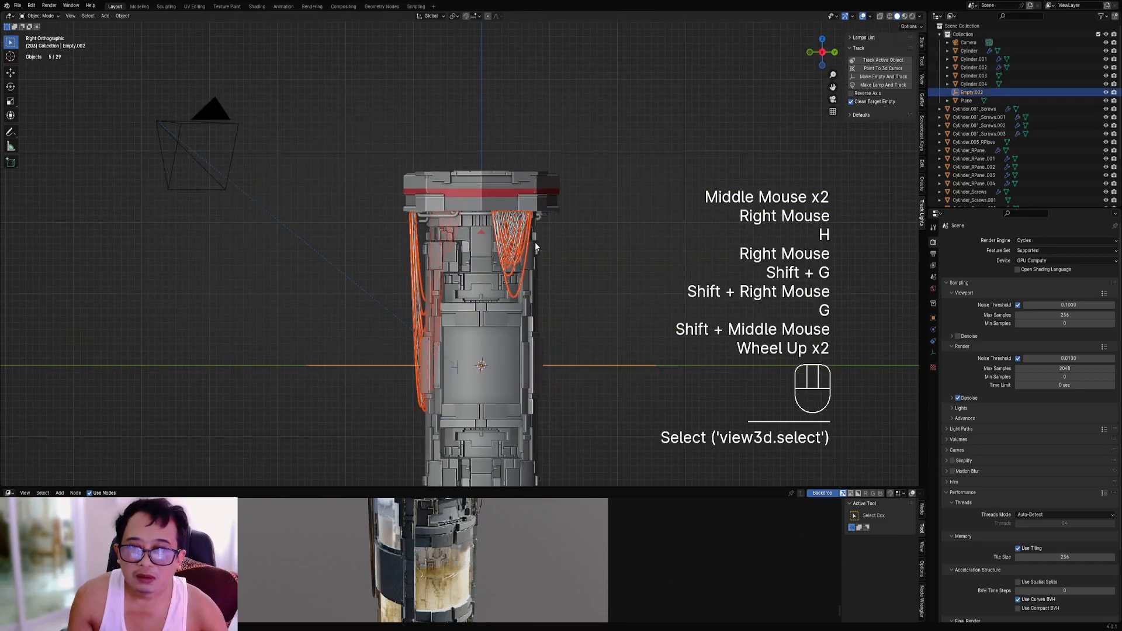
Run Apply Mesh on the hanging cable objects near the tower's upper cap.
right_click(526, 241)
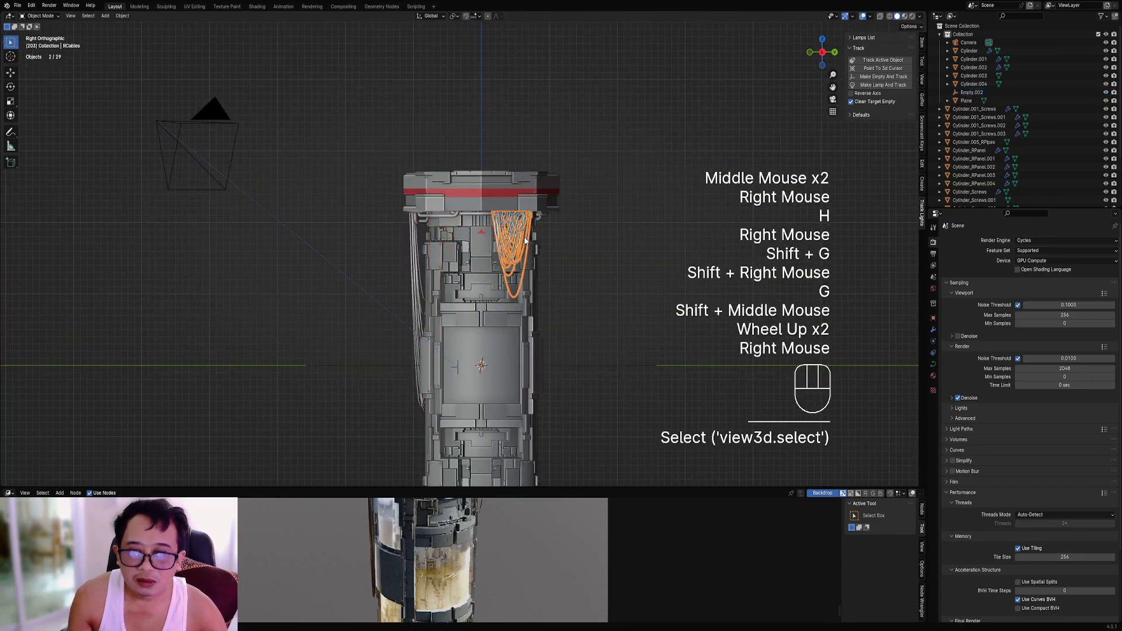
shift+right_click(419, 258)
key(shift+ctrl+x)
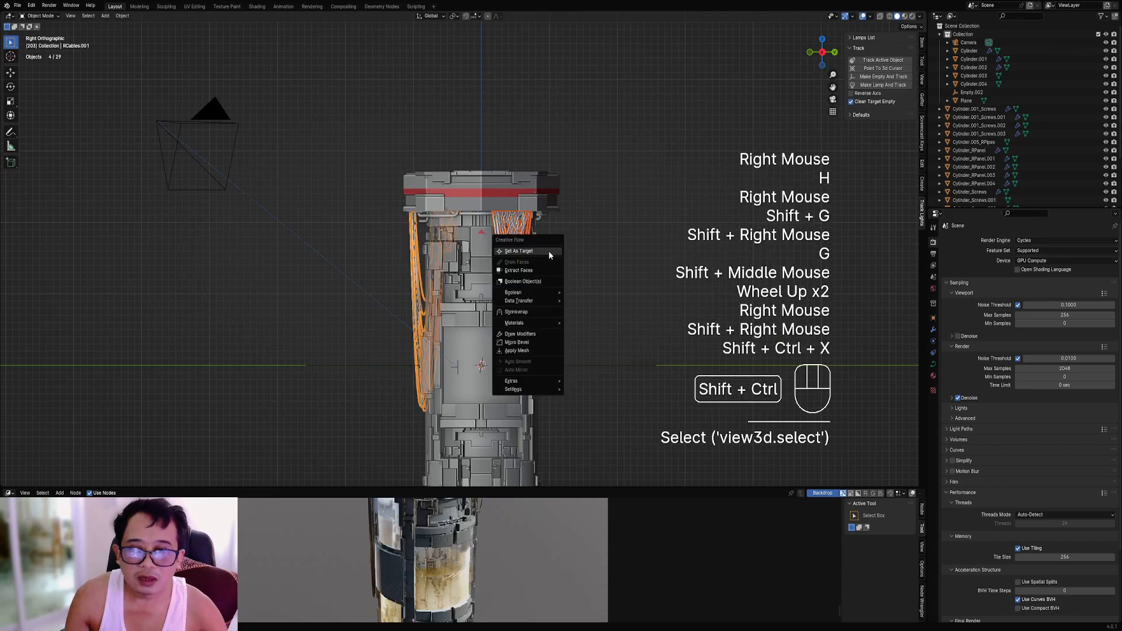
click(535, 349)
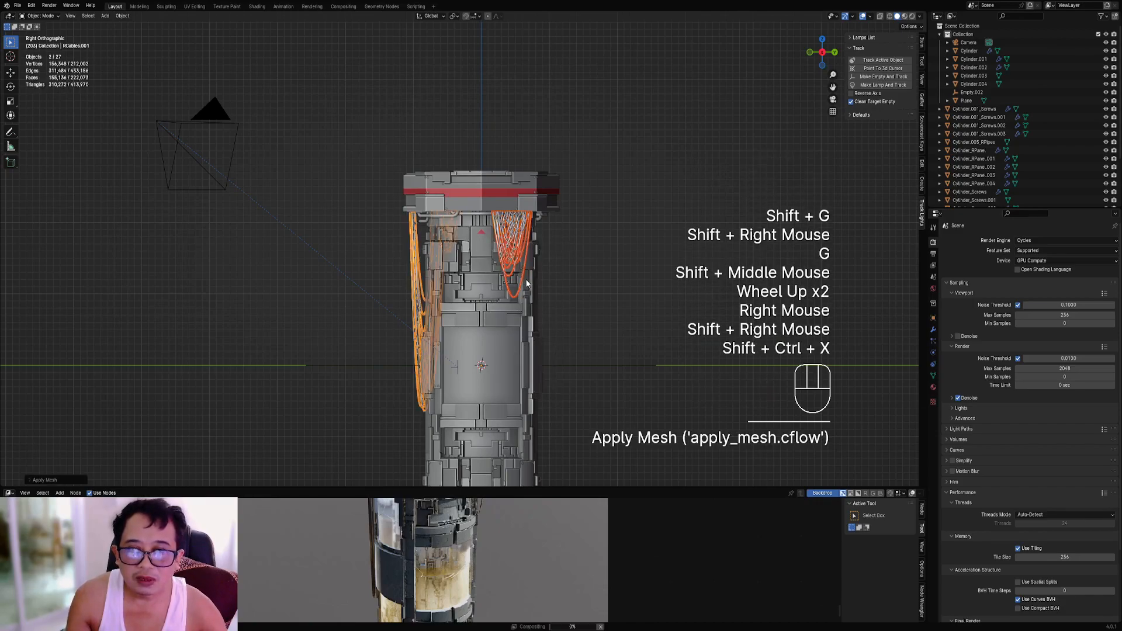
Select all mesh objects by type and parent them to the central empty, and clear the selection.
key(shift+g)
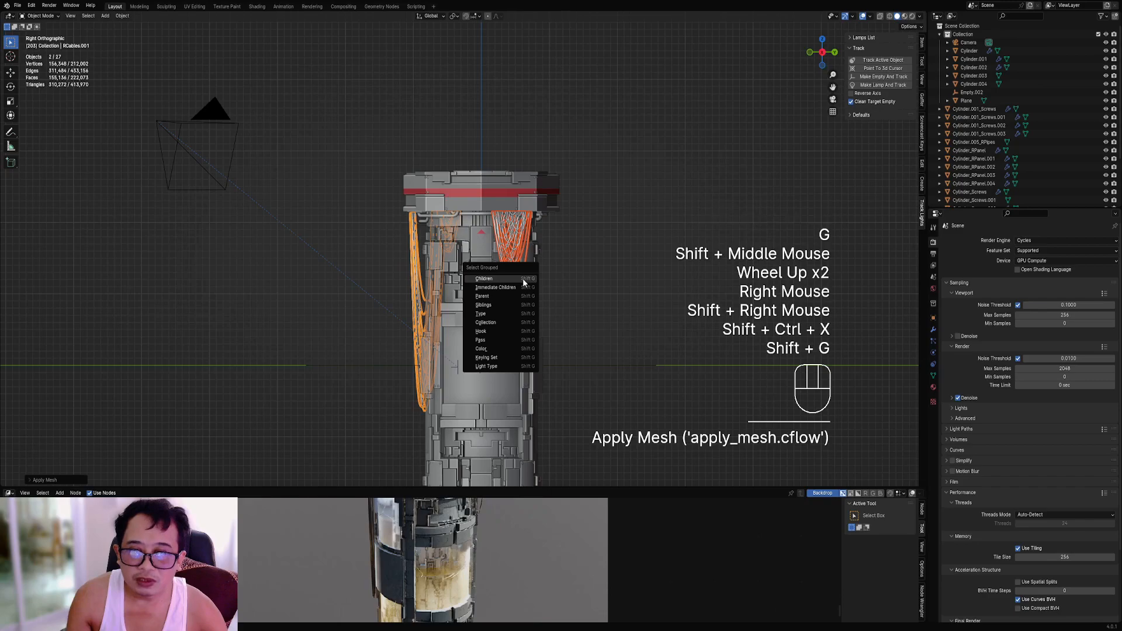
click(501, 316)
shift+right_click(590, 363)
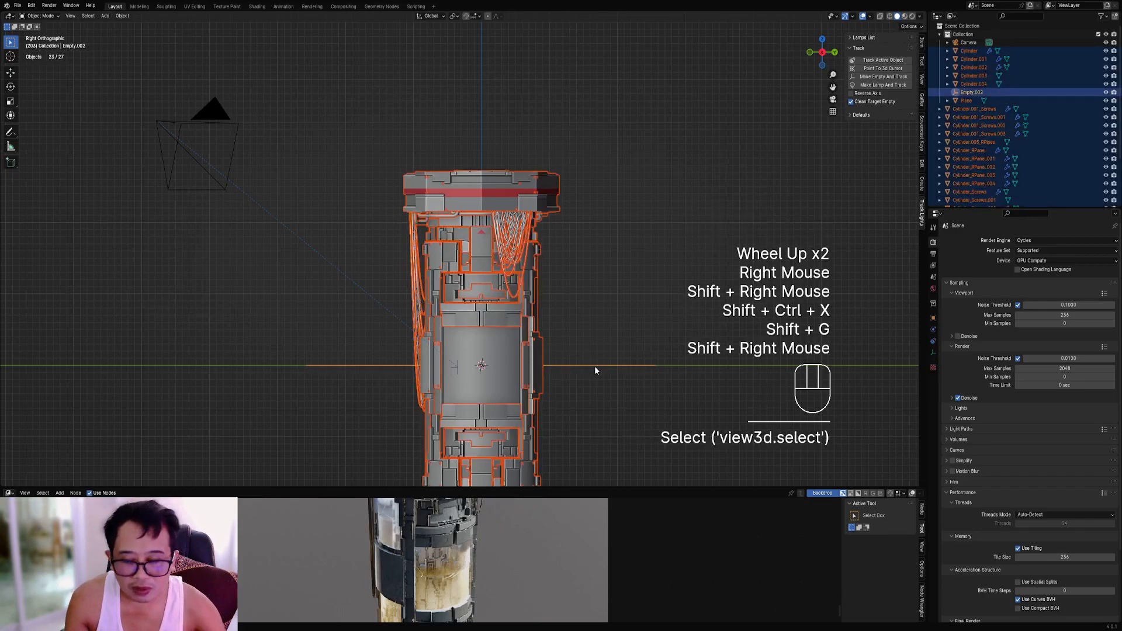
key(ctrl+p)
click(595, 368)
key(alt+a)
scroll(549, 287, down, 1)
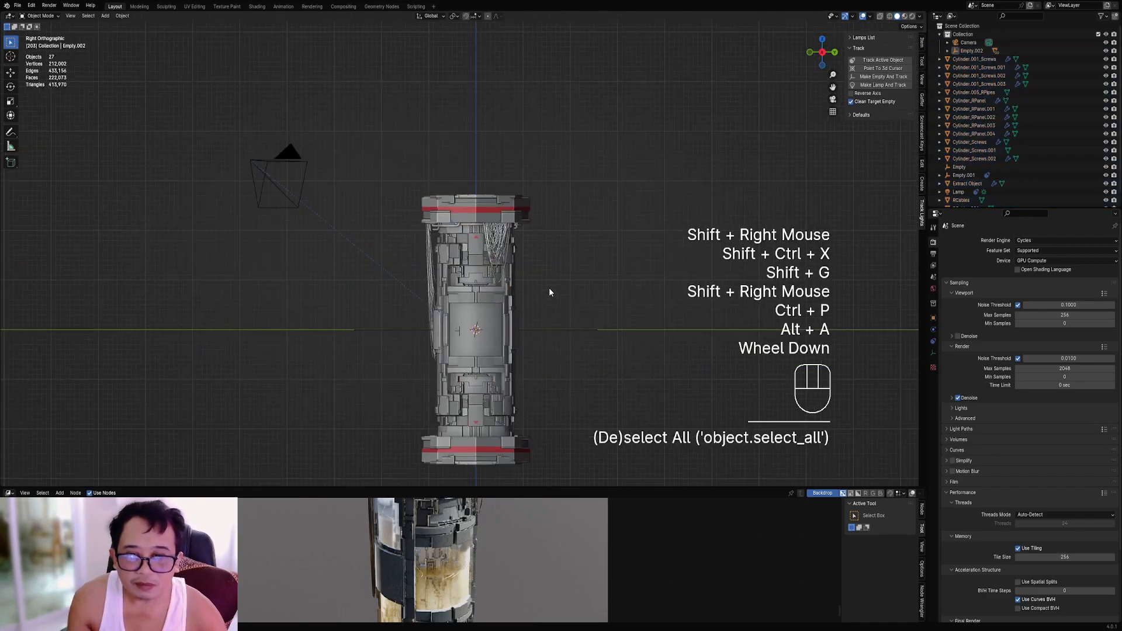
Try rotating the central empty together with its parented tower objects.
right_click(563, 320)
middle_drag(565, 316, 552, 292)
key(r)
right_click(546, 306)
scroll(552, 293, down, 3)
key(shift+alt+z)
key(shift+alt+z)
key(shift+z)
key(shift+z)
mouse_move(561, 310)
middle_down()
mouse_move(573, 341)
mouse_move(549, 292)
middle_up()
right_click(540, 297)
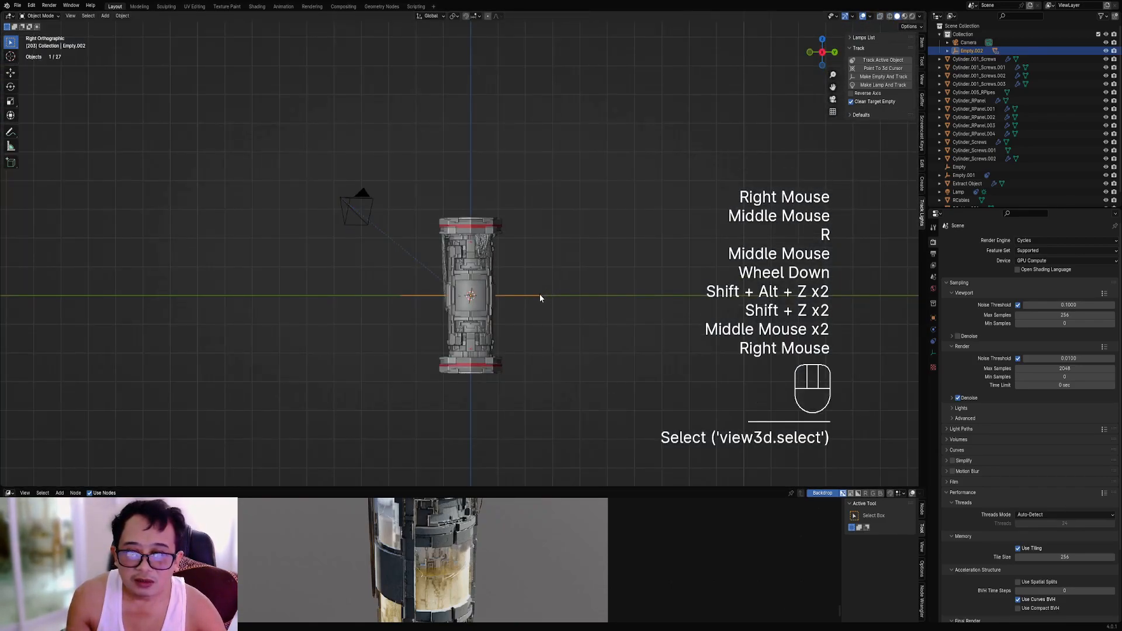
Select the central empty's immediate children, and try moving a single object of the parented group.
key(shift+g)
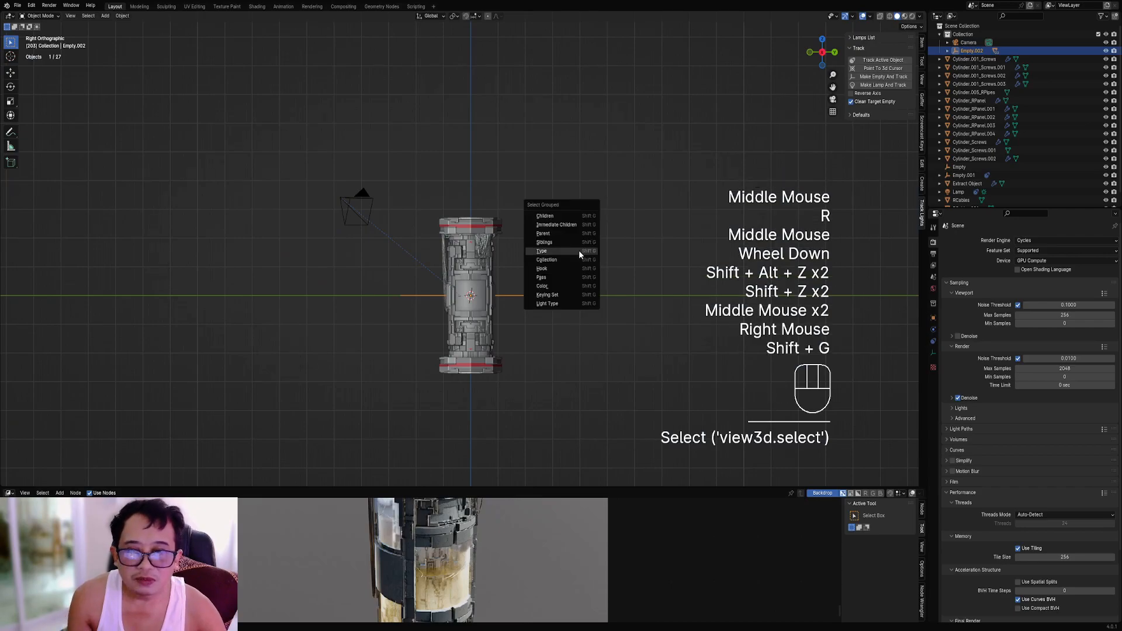
click(555, 225)
scroll(563, 249, up, 2)
middle_drag(562, 249, 569, 255)
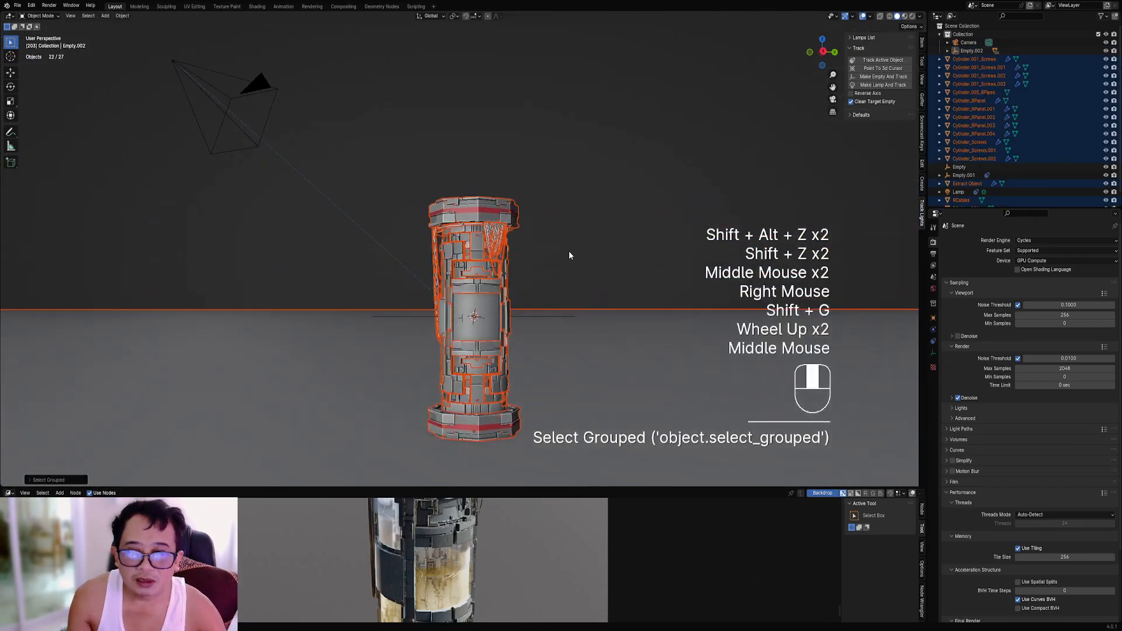
scroll(594, 326, down, 2)
right_click(593, 327)
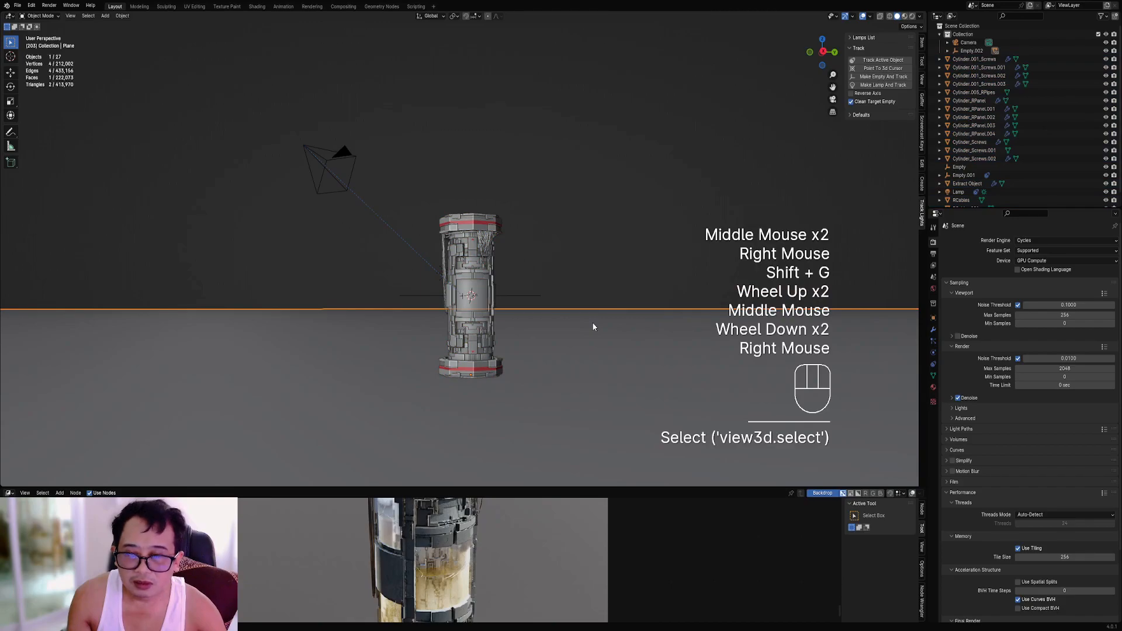
right_click(541, 297)
key(g)
right_click(560, 299)
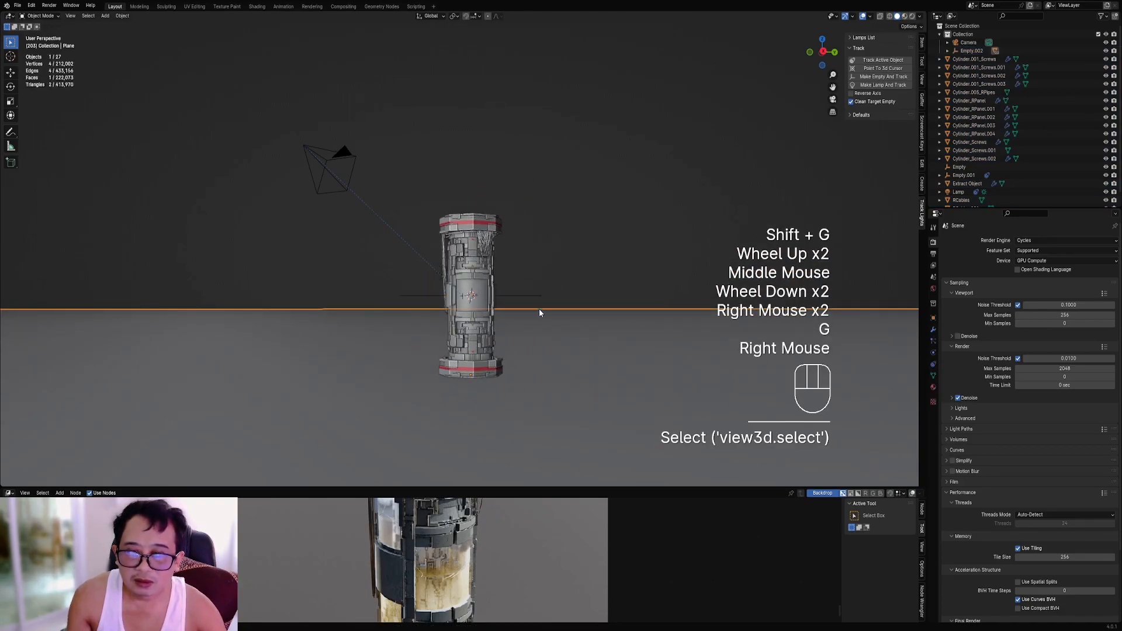
Select the empty's immediate children again and try moving them as a group.
right_click(528, 294)
key(shift+q)
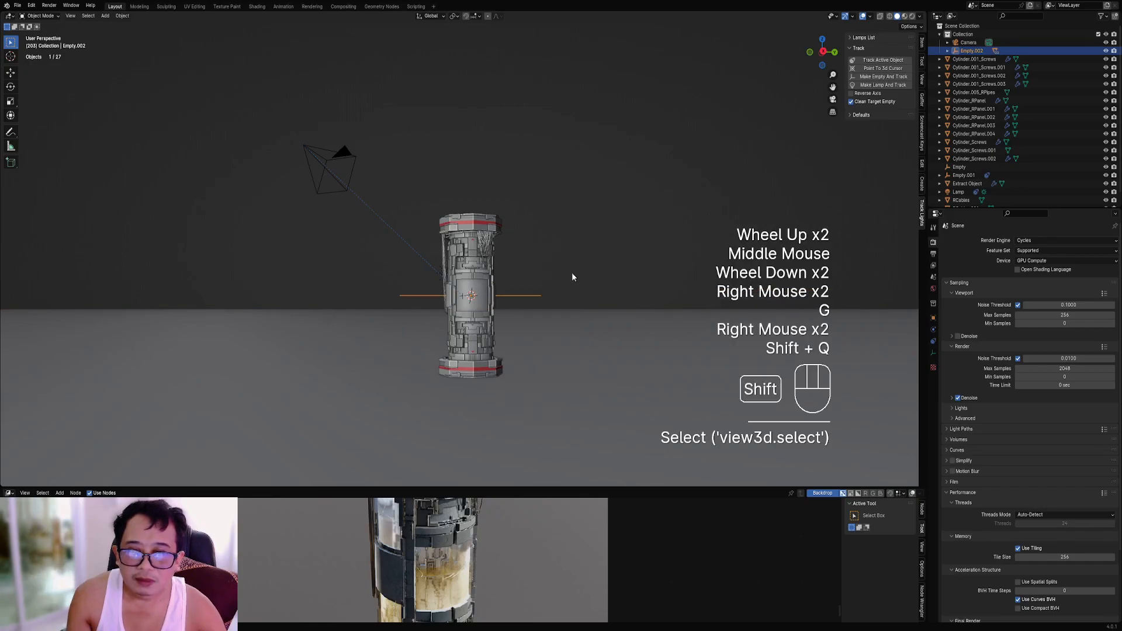
key(shift+a)
key(shift+g)
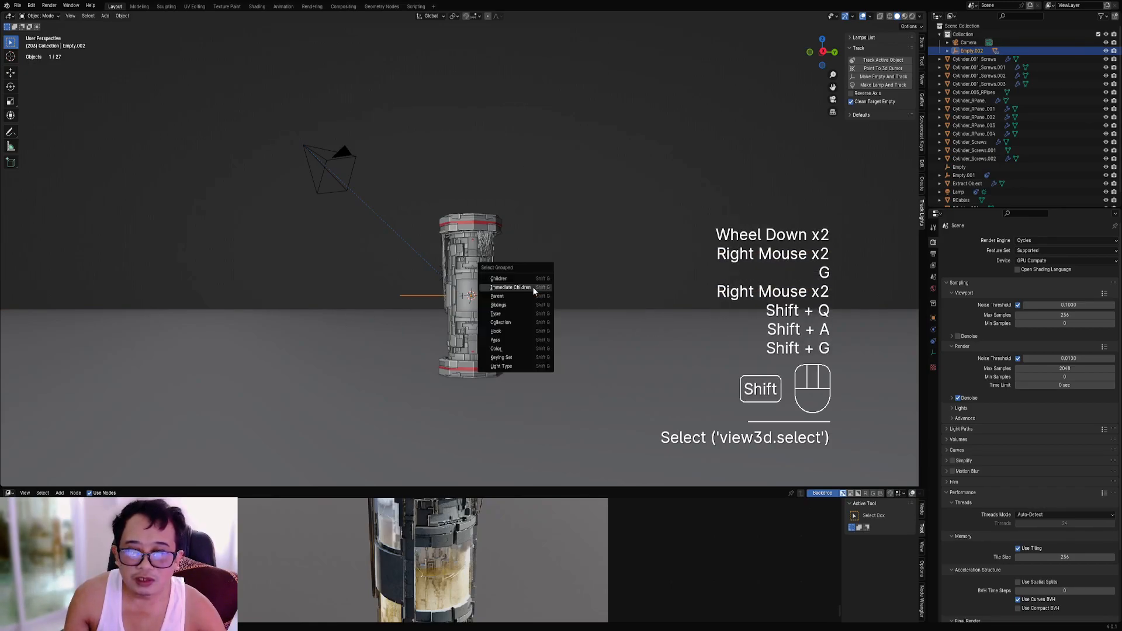
click(533, 289)
scroll(595, 331, down, 4)
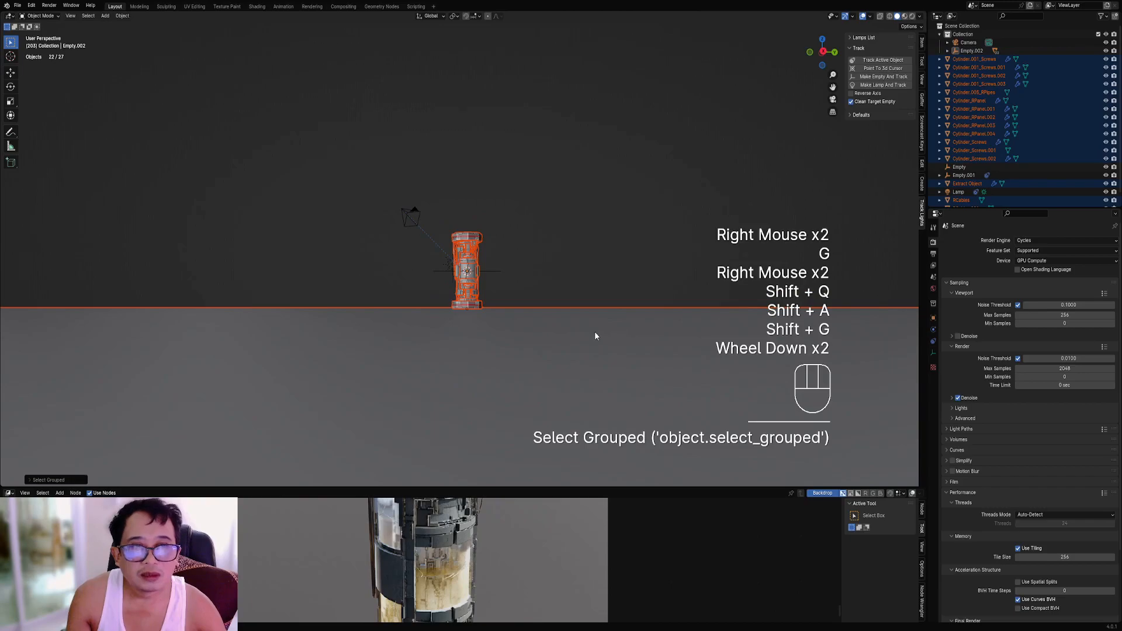
mouse_move(563, 335)
middle_down()
mouse_move(556, 343)
mouse_move(556, 323)
middle_up()
key(g)
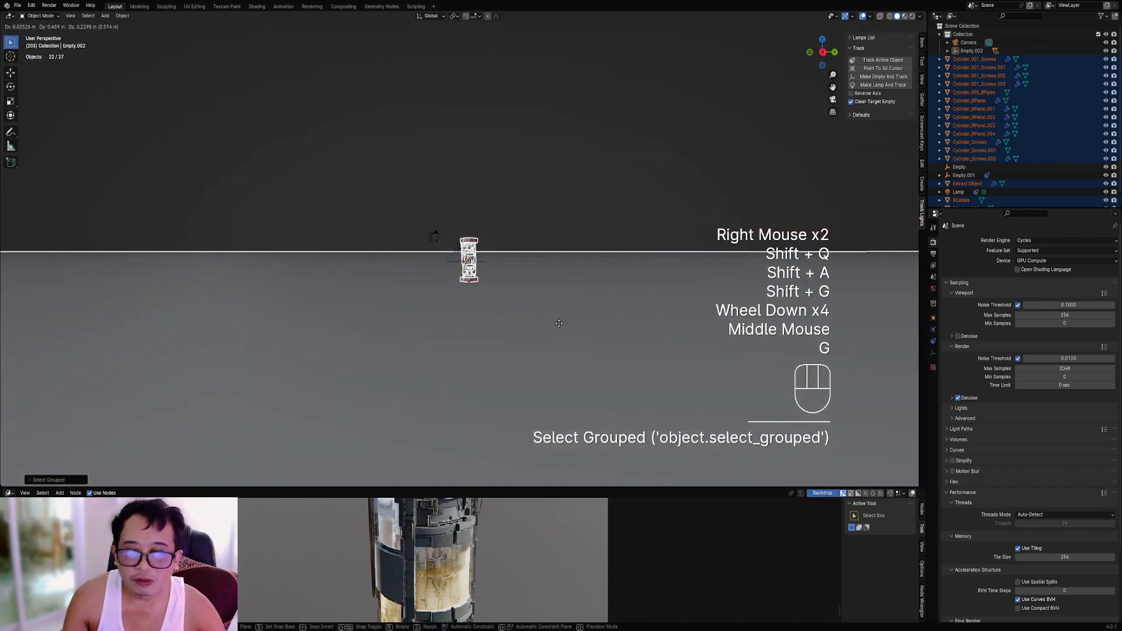
right_click(540, 286)
scroll(526, 271, up, 2)
Select the empty's children, and try moving the whole tower by its central empty in the right view.
right_click(496, 271)
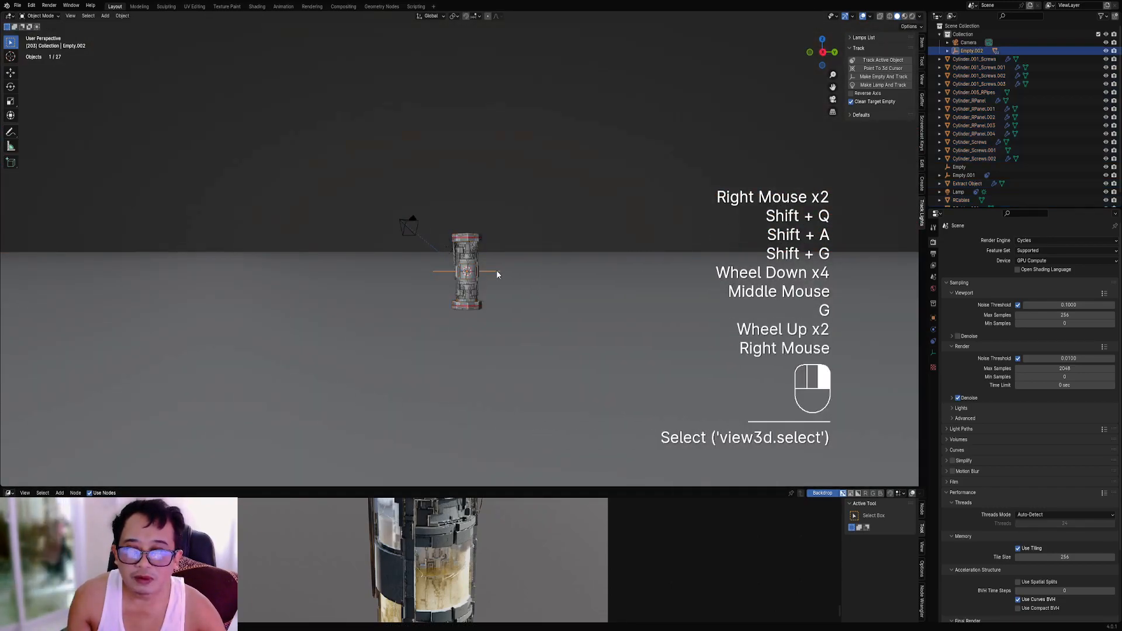
scroll(532, 257, up, 2)
key(shift+g)
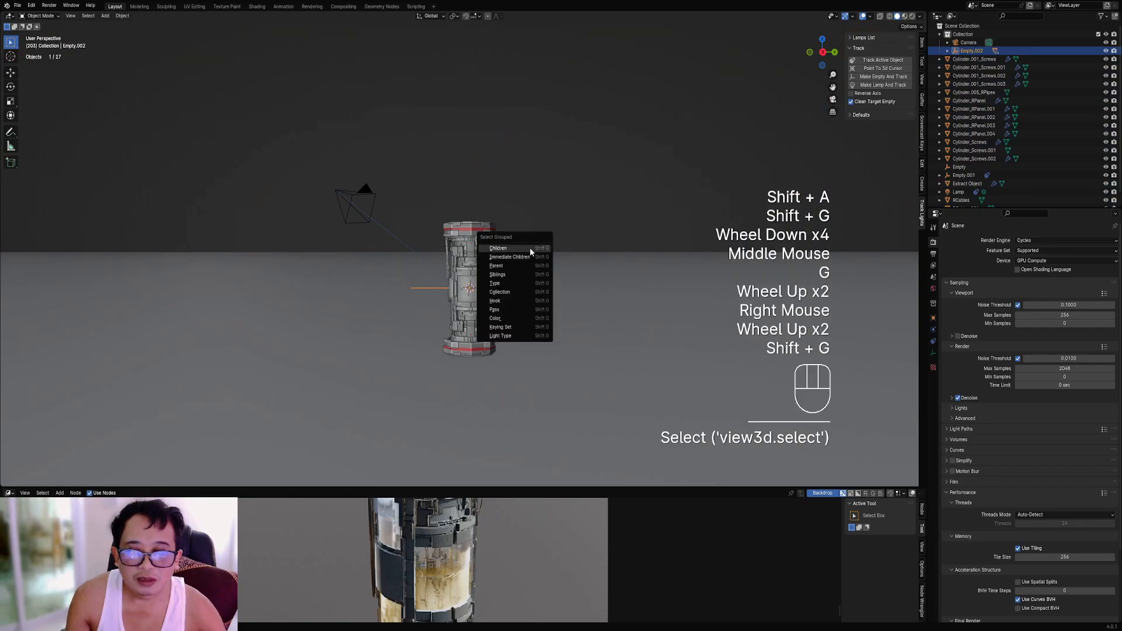
click(530, 248)
right_click(573, 261)
alt+middle_drag(607, 289, 598, 283)
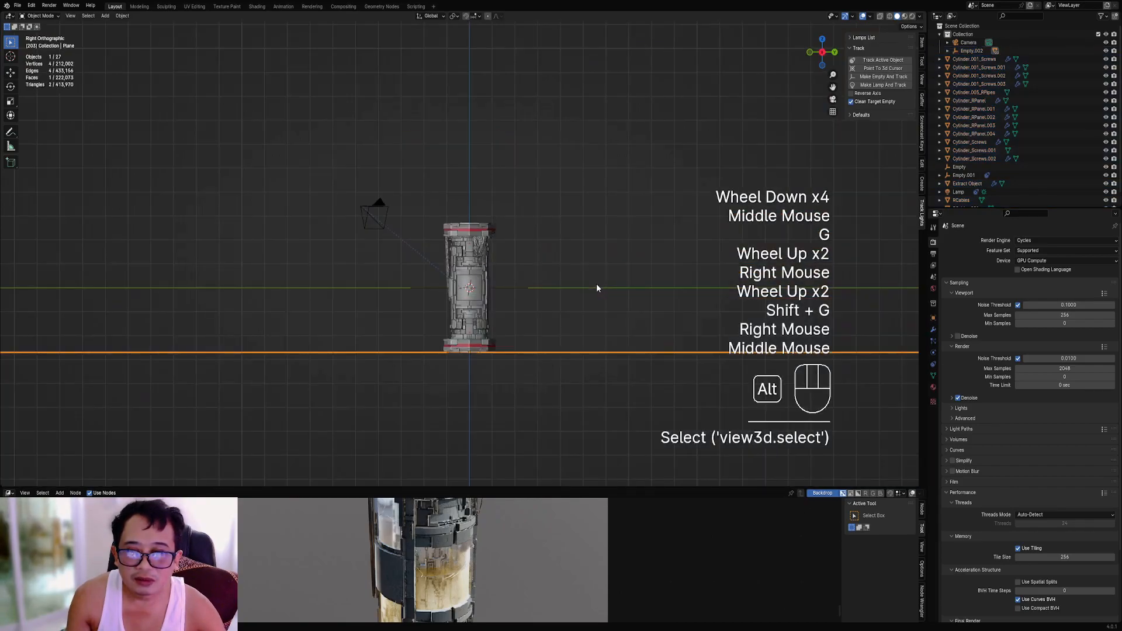
right_click(524, 286)
key(g)
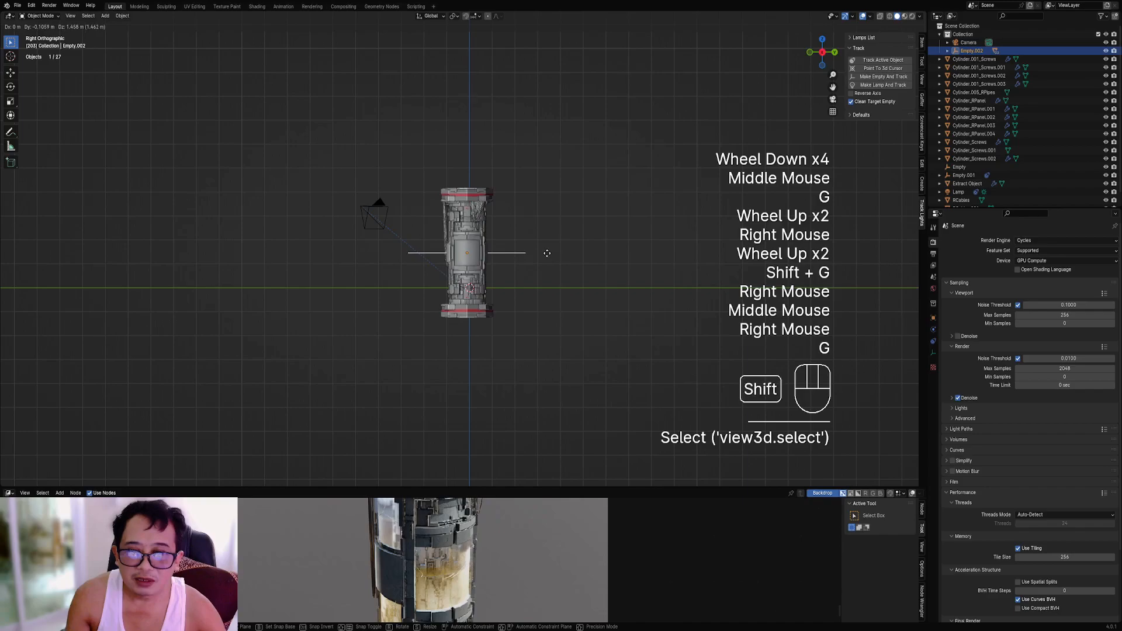
right_click(546, 253)
Hide the floor plane from the viewport.
key(shift+z)
middle_drag(564, 276, 573, 290)
key(shift+z)
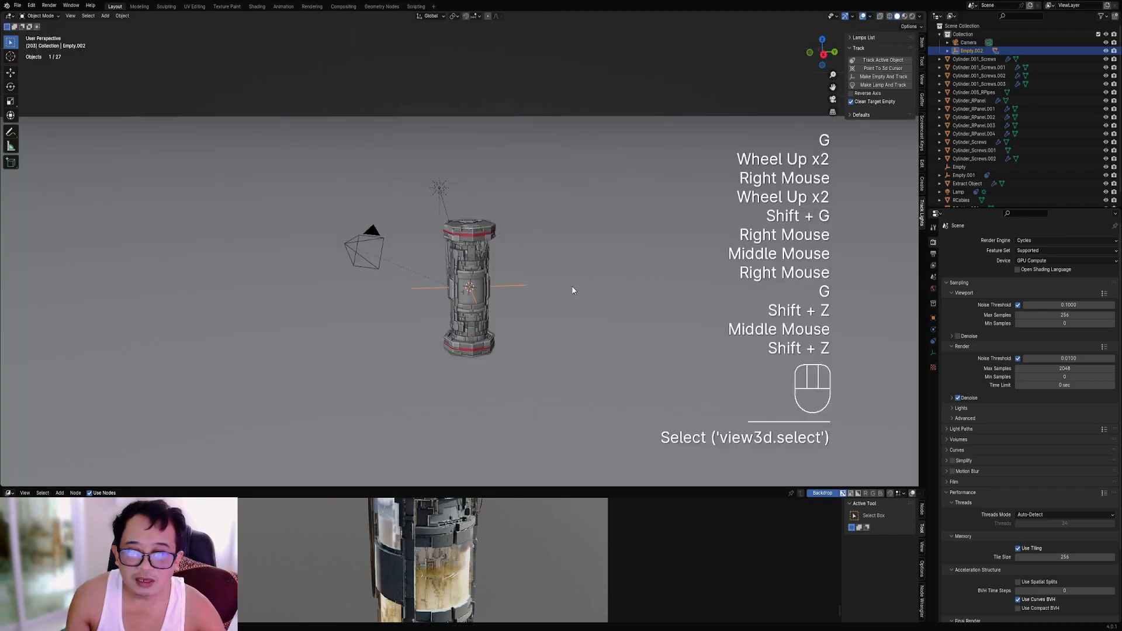
right_click(573, 291)
key(h)
Duplicate the central empty with all its visible children and place the copy beside the original tower in top view.
right_click(519, 280)
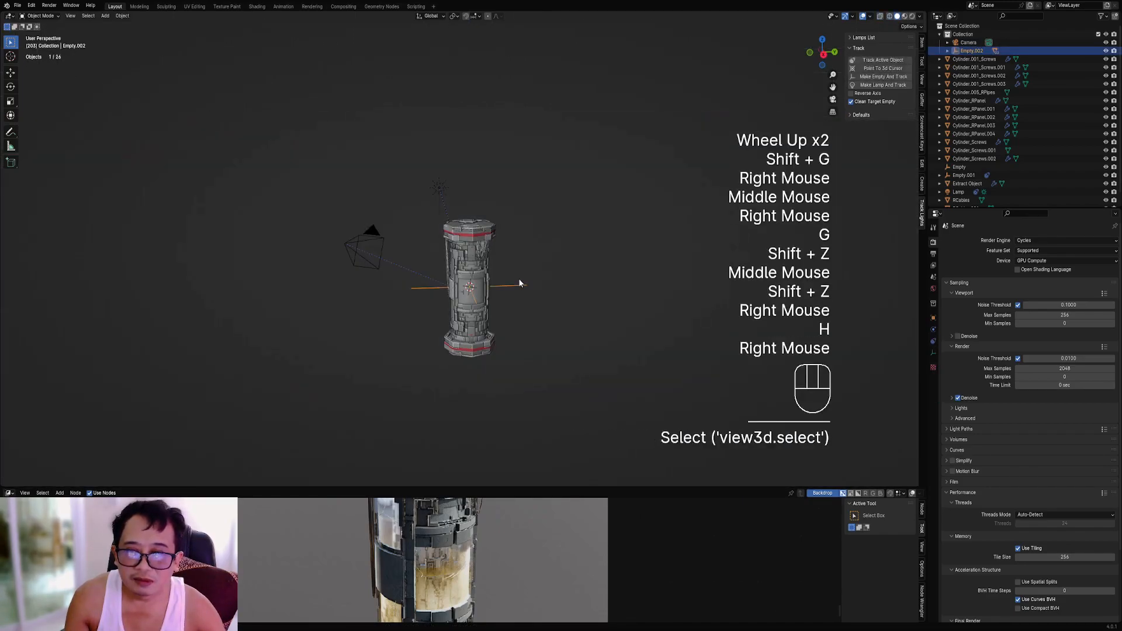
key(shift+g)
click(518, 278)
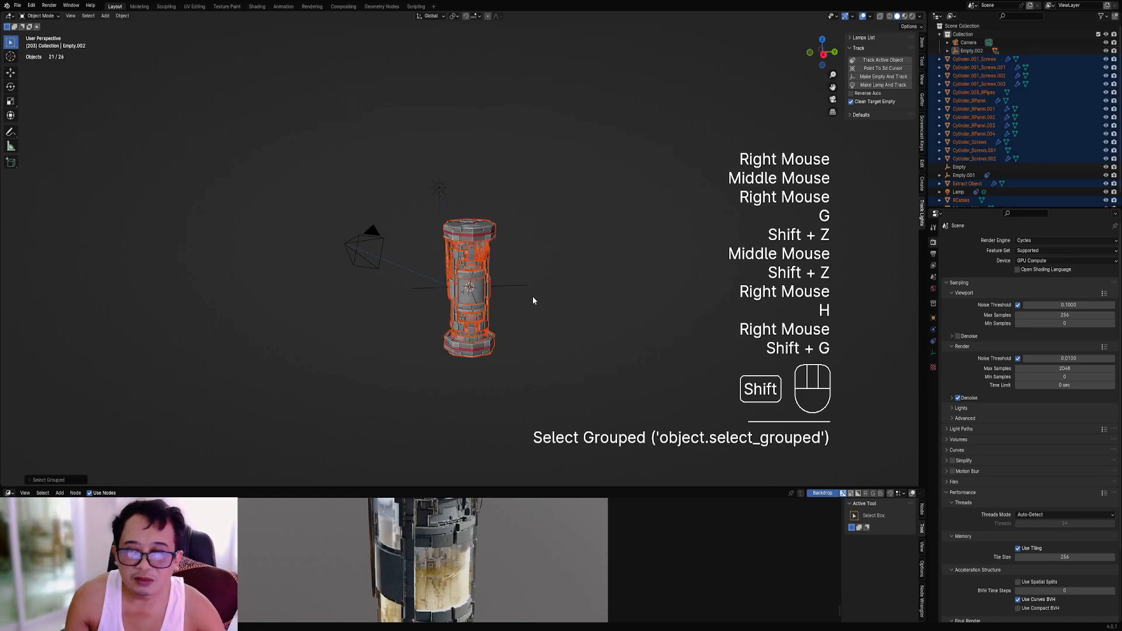
shift+right_click(521, 287)
middle_drag(521, 286, 559, 345)
key(shift+d)
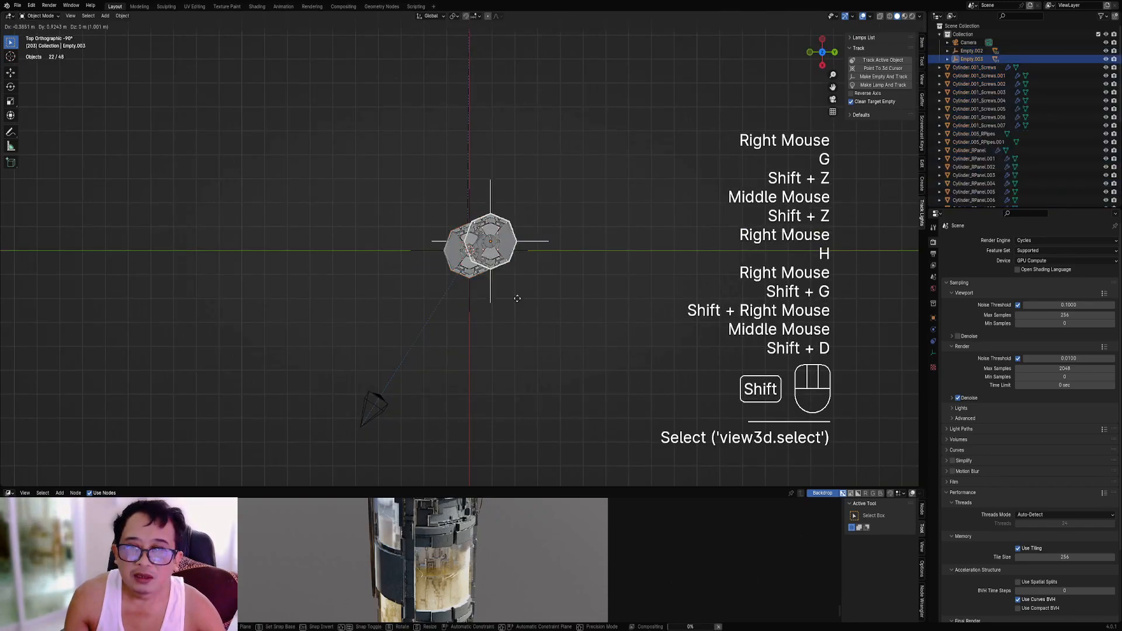
click(564, 240)
Rotate the duplicated tower in top view by its empty, and unhide the floor plane.
right_click(562, 201)
right_click(563, 199)
key(r)
click(577, 254)
key(alt+h)
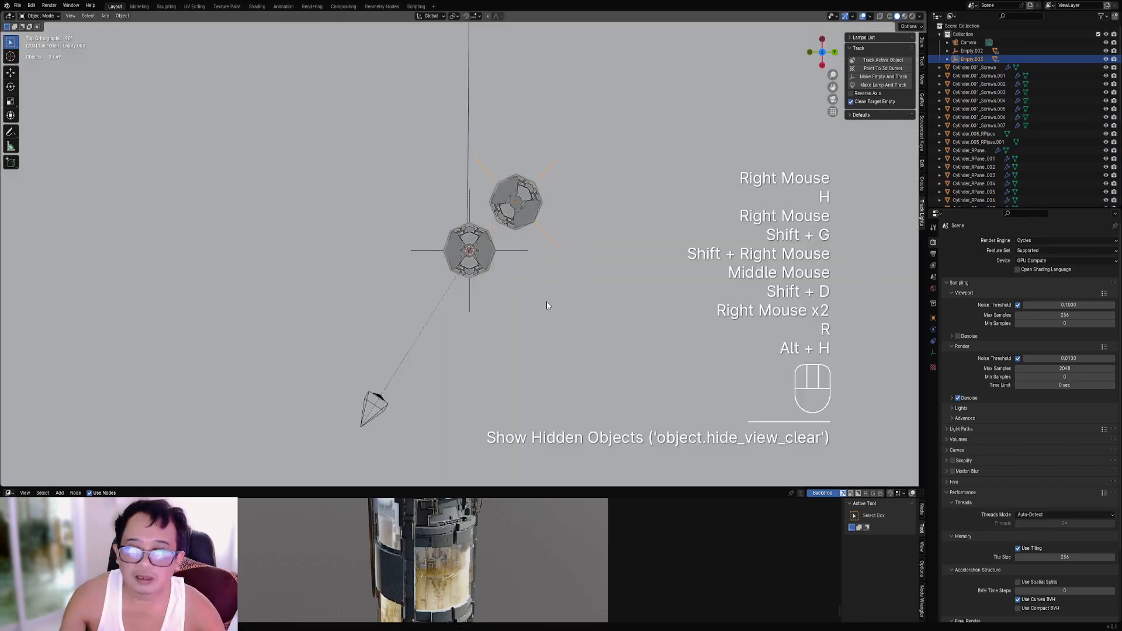
Try moving the floor plane, and try moving the duplicated tower by its empty.
middle_drag(553, 291, 532, 247)
key(alt+a)
right_click(582, 267)
scroll(582, 268, down, 1)
key(g)
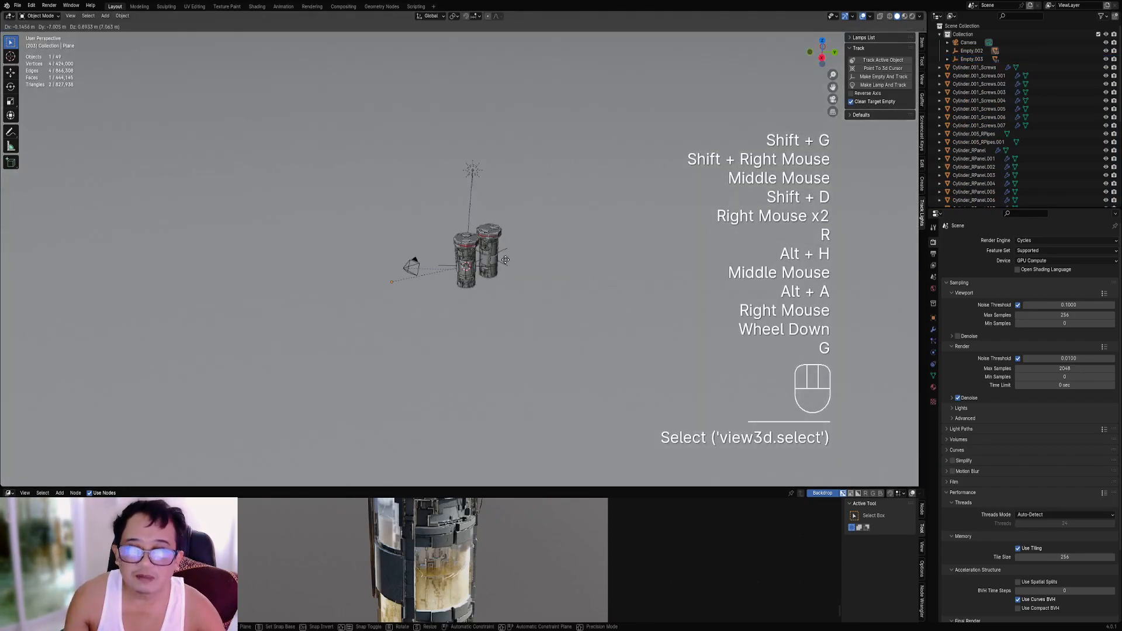
right_click(505, 251)
scroll(505, 250, down, 2)
key(g)
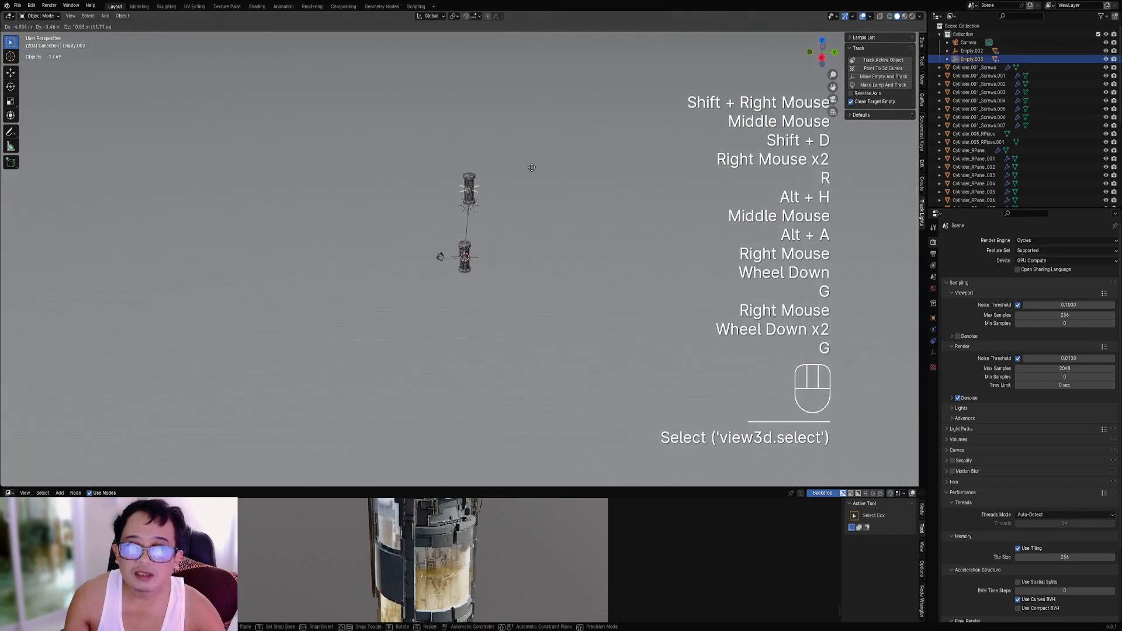
scroll(573, 240, up, 1)
middle_drag(573, 237, 561, 208)
Select the children of each tower's empty in turn to check which objects are parented to it.
key(shift+g)
click(567, 220)
scroll(566, 216, down, 1)
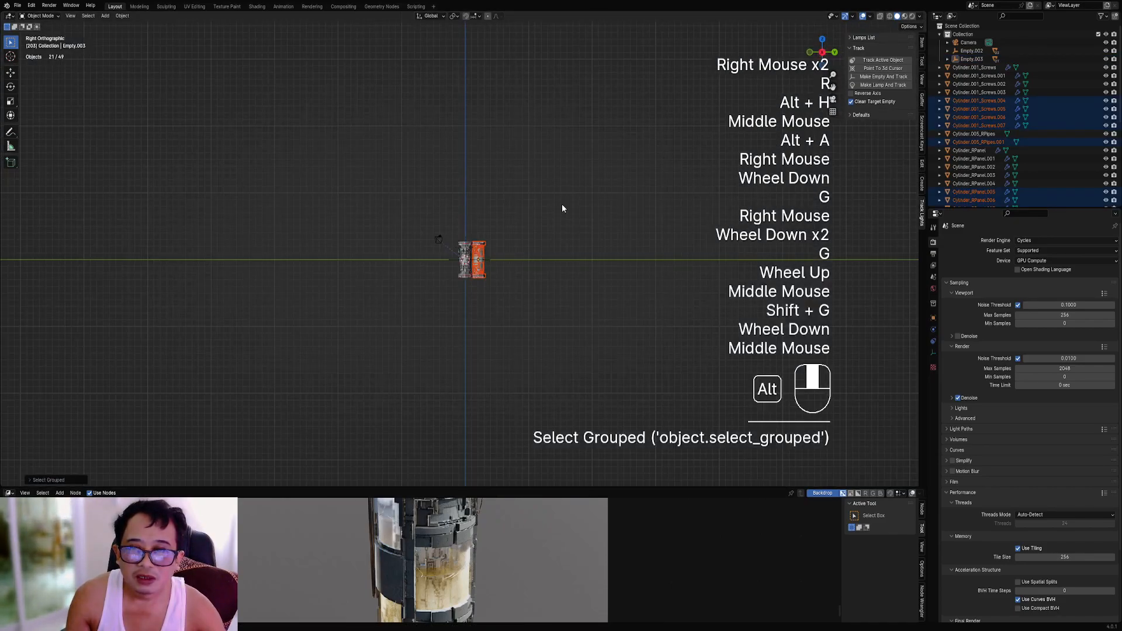
scroll(559, 223, up, 2)
right_click(468, 276)
key(shift+g)
click(523, 240)
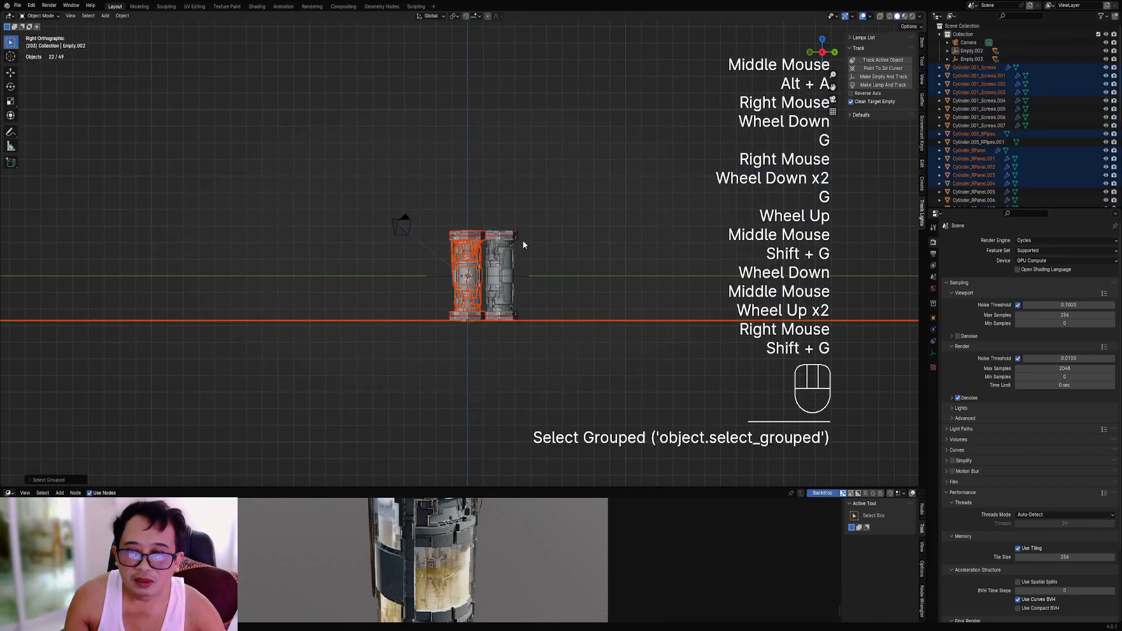
middle_drag(538, 237, 541, 261)
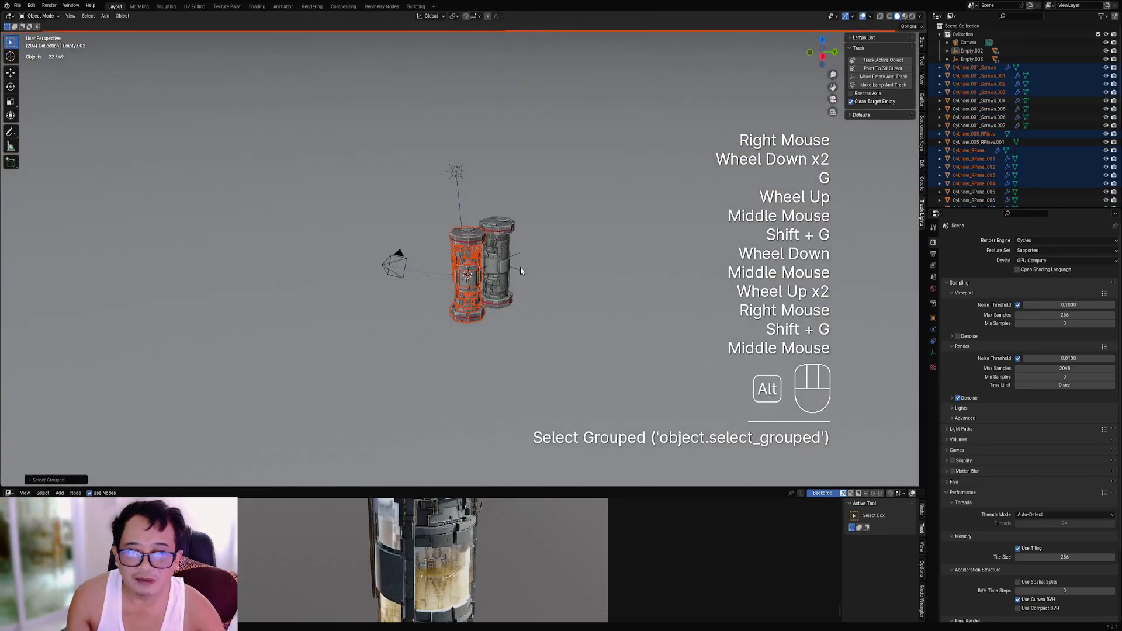
key(alt+a)
right_click(561, 246)
scroll(561, 246, down, 1)
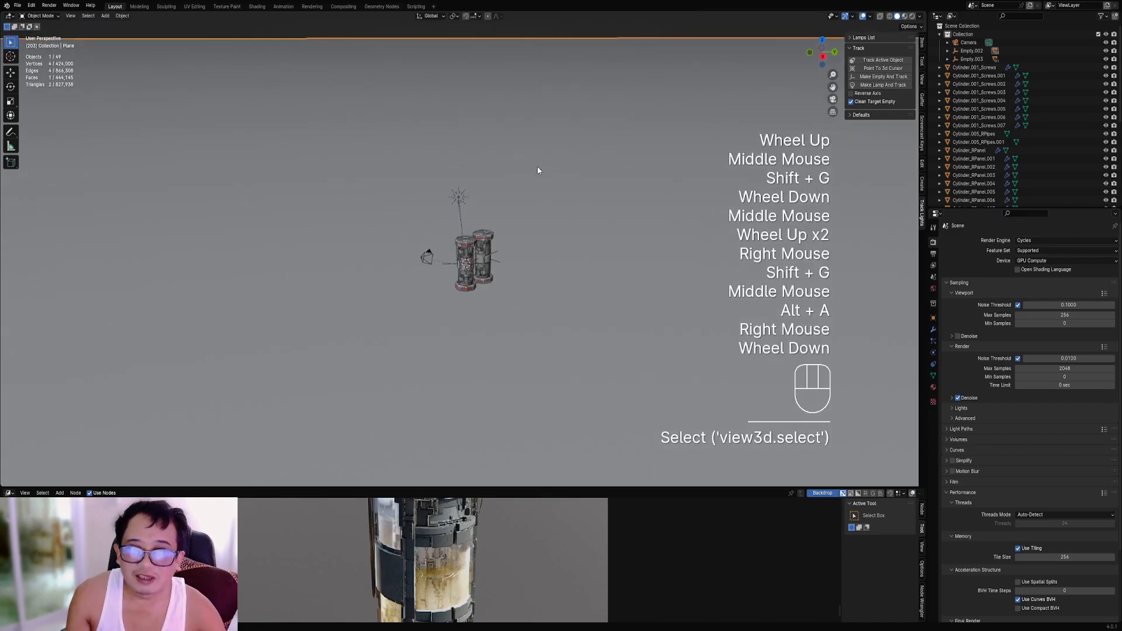
Switch to the camera view and frame both towers in it.
scroll(550, 269, up, 2)
middle_drag(580, 280, 492, 285)
key(KP_0)
scroll(536, 283, down, 1)
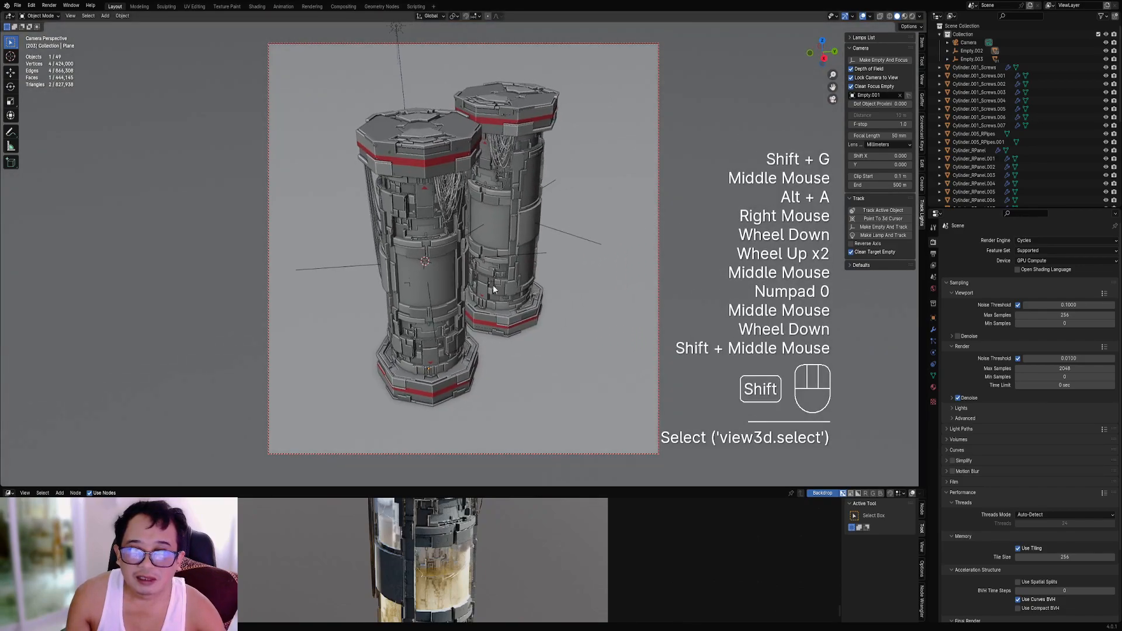
Rotate the rear duplicate tower about 138 degrees around the global Z axis by its empty.
right_click(574, 233)
key(r)
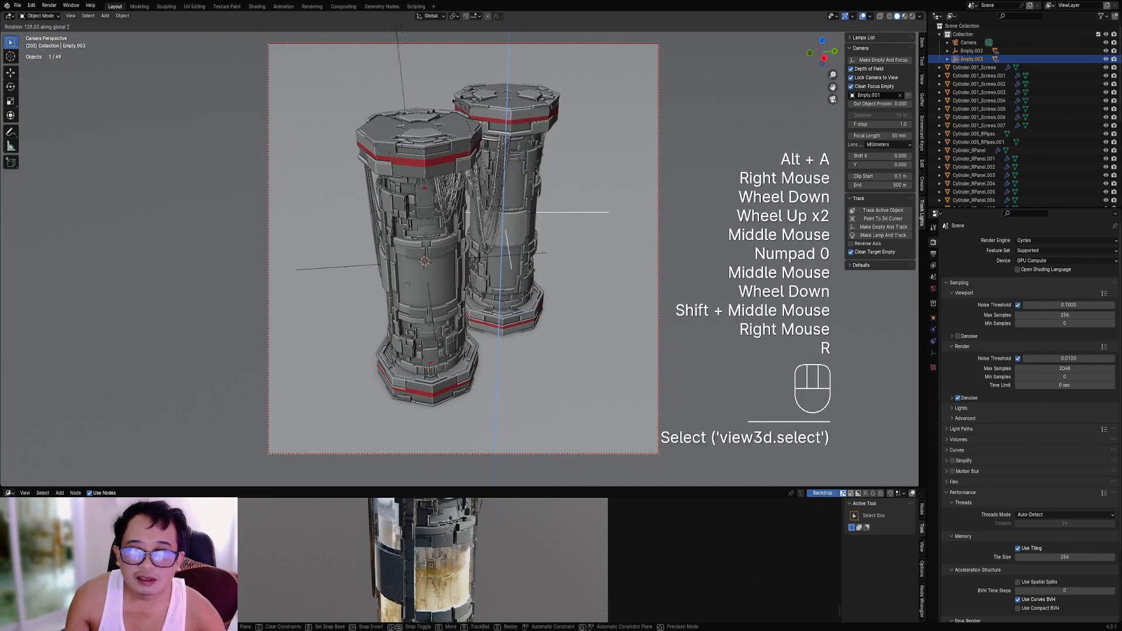
click(493, 118)
Reframe both towers in the rendered camera view and set the world HDRI rotation to about 50.
key(z)
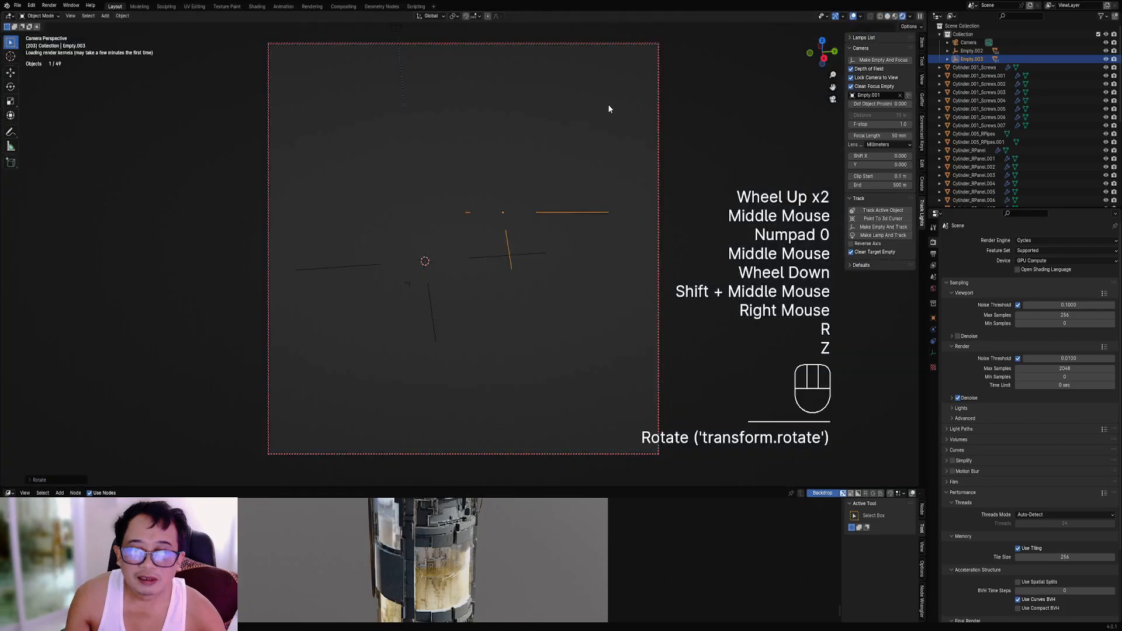
middle_drag(594, 139, 574, 266)
scroll(574, 263, up, 1)
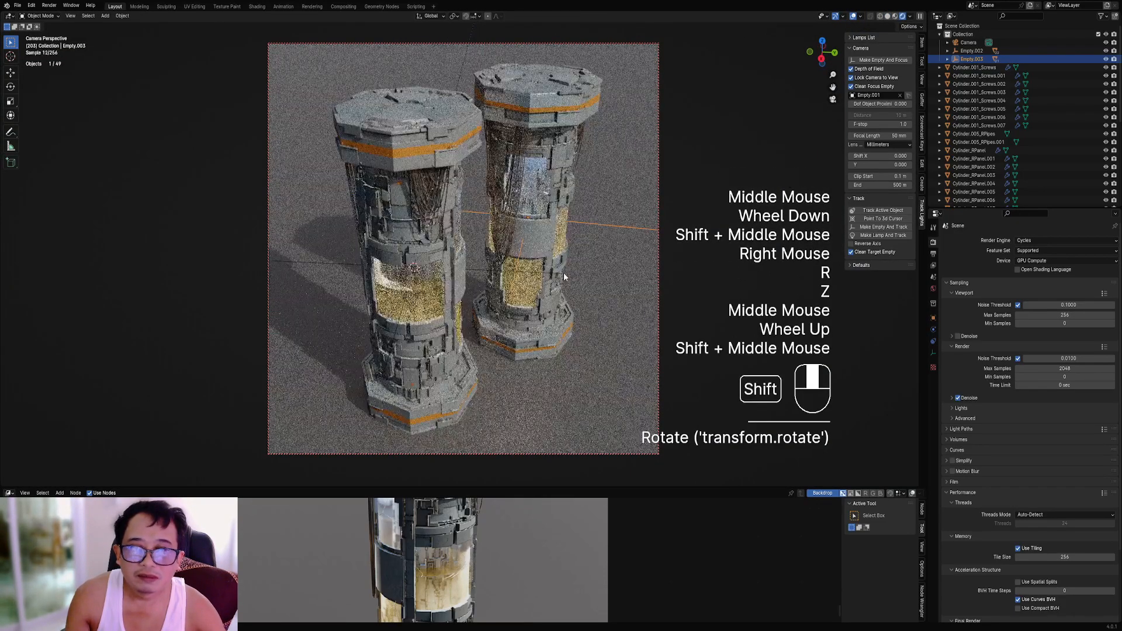
click(935, 298)
drag(1026, 481, 1056, 484)
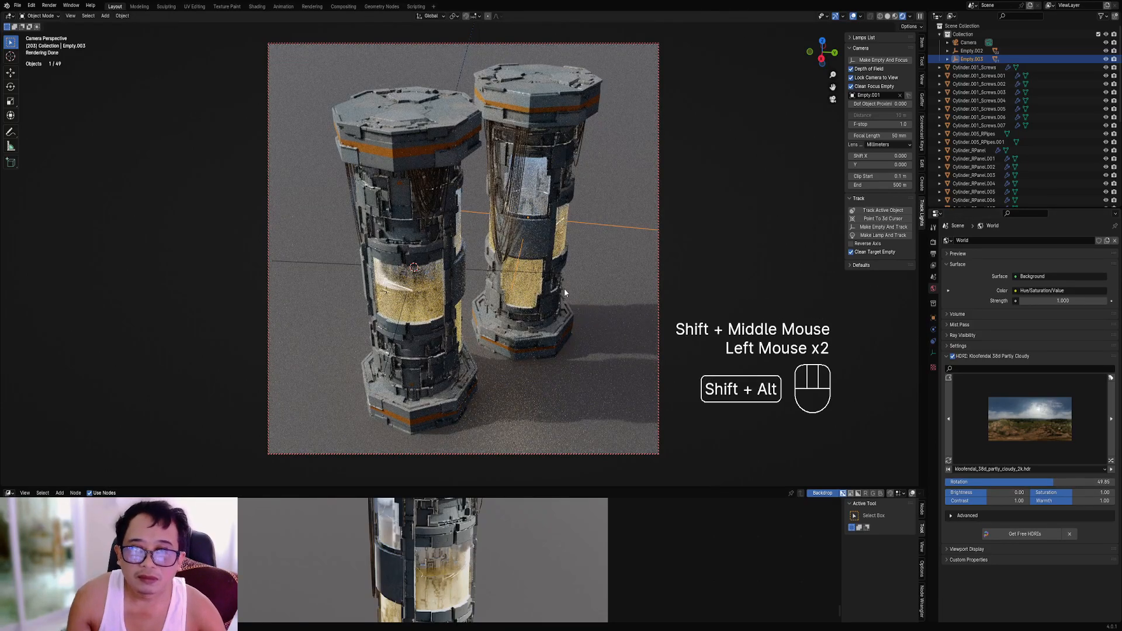
Hide the viewport overlays and switch the camera view back to solid shading.
key(shift+alt+z)
key(z)
click(620, 289)
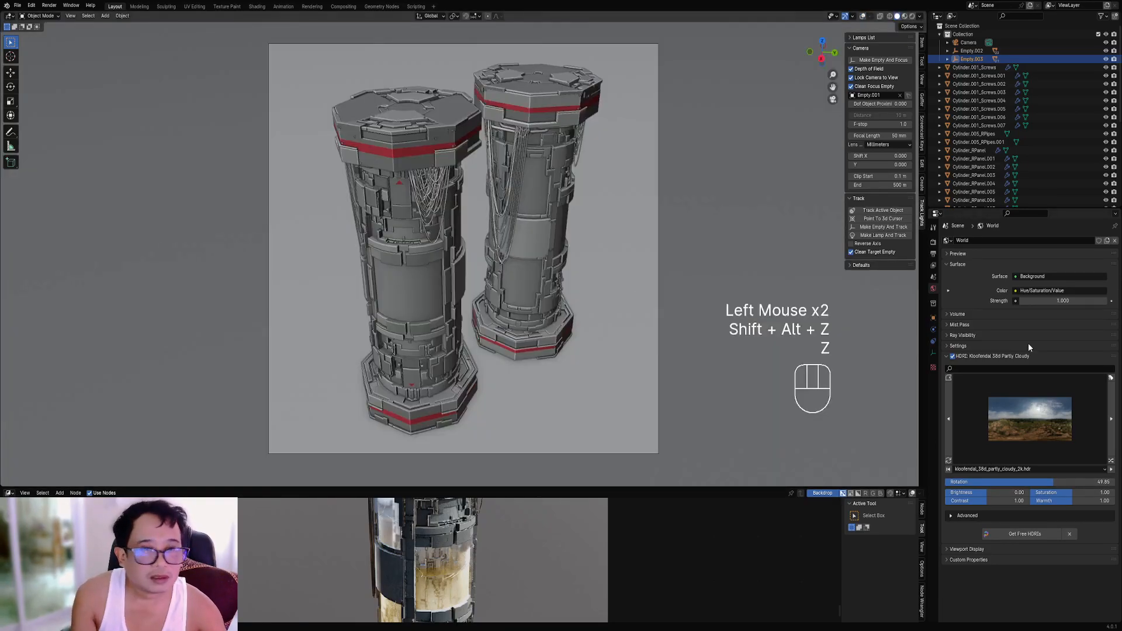
Set the maximum samples for the final render to 128 and save the file.
click(933, 254)
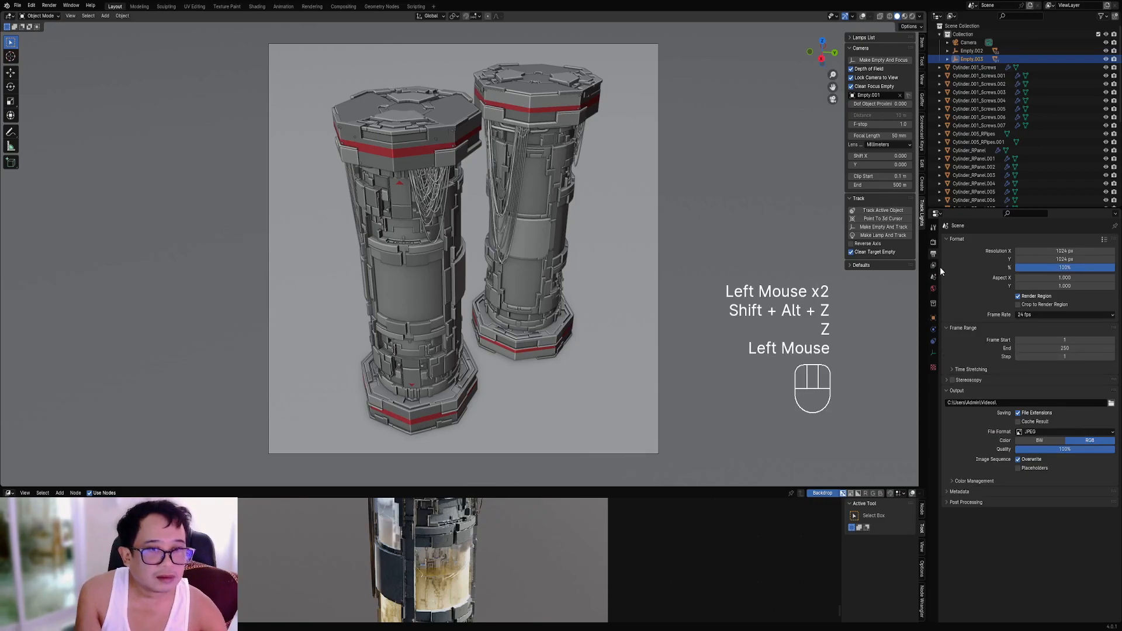
click(934, 242)
click(1072, 369)
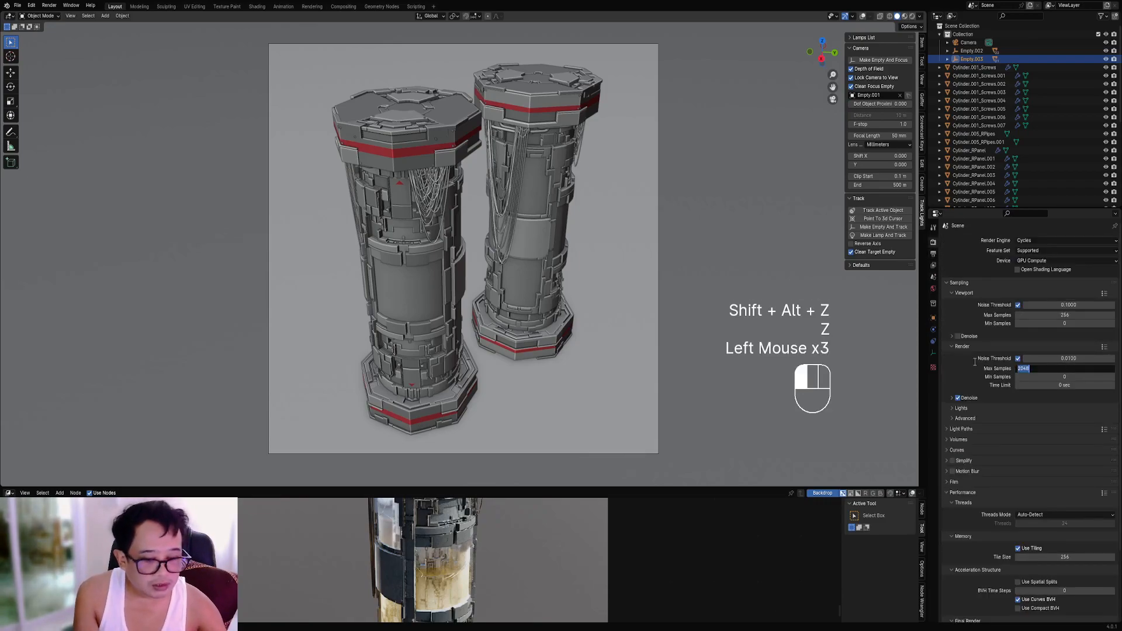
text(28)
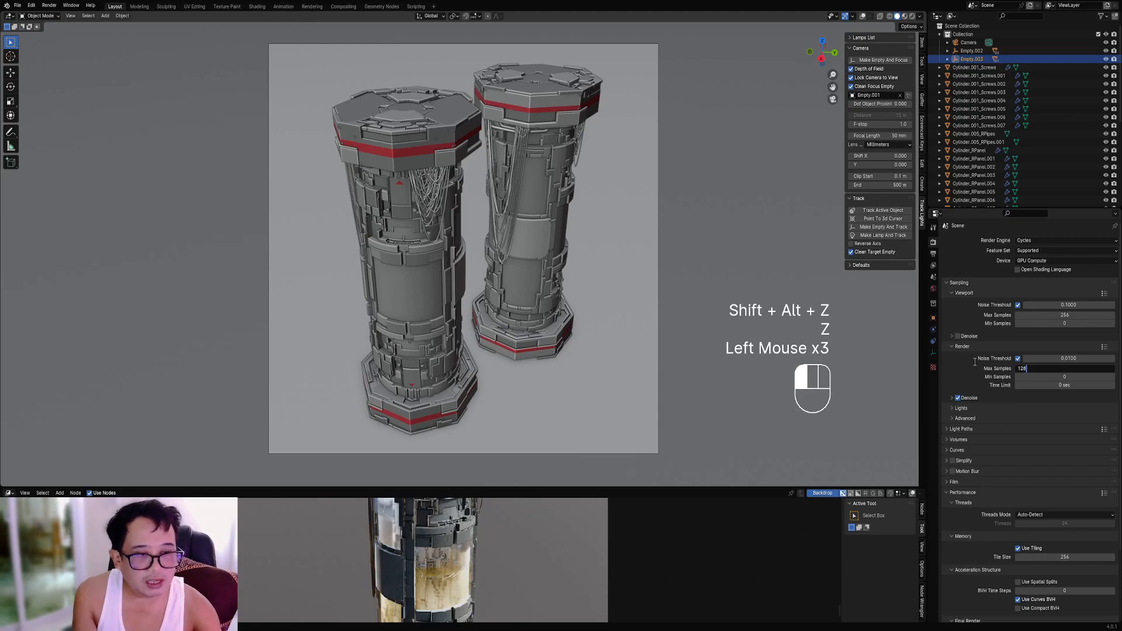
key(Return)
key(ctrl+s)
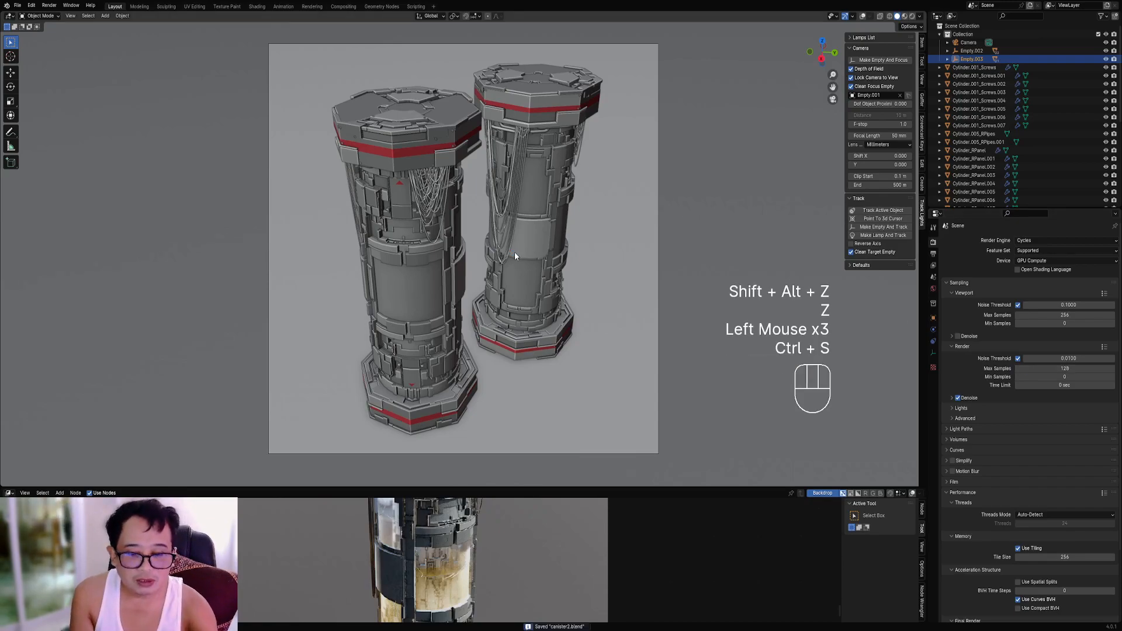
Render both towers from the camera and inspect the composited result in the maximized compositor.
key(F12)
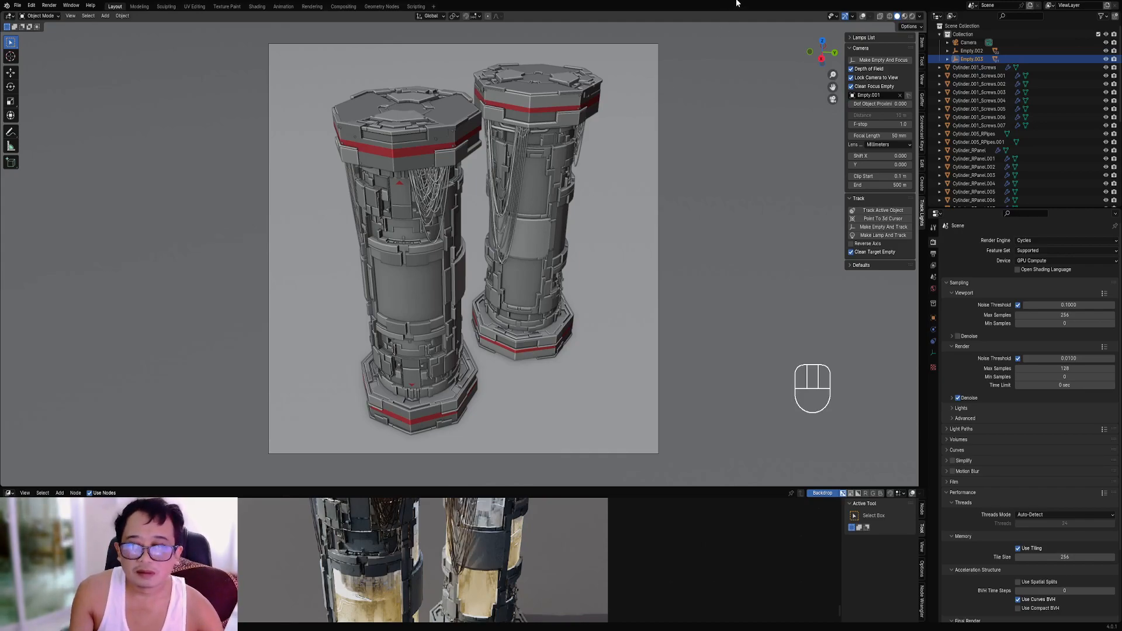
key(ctrl+space)
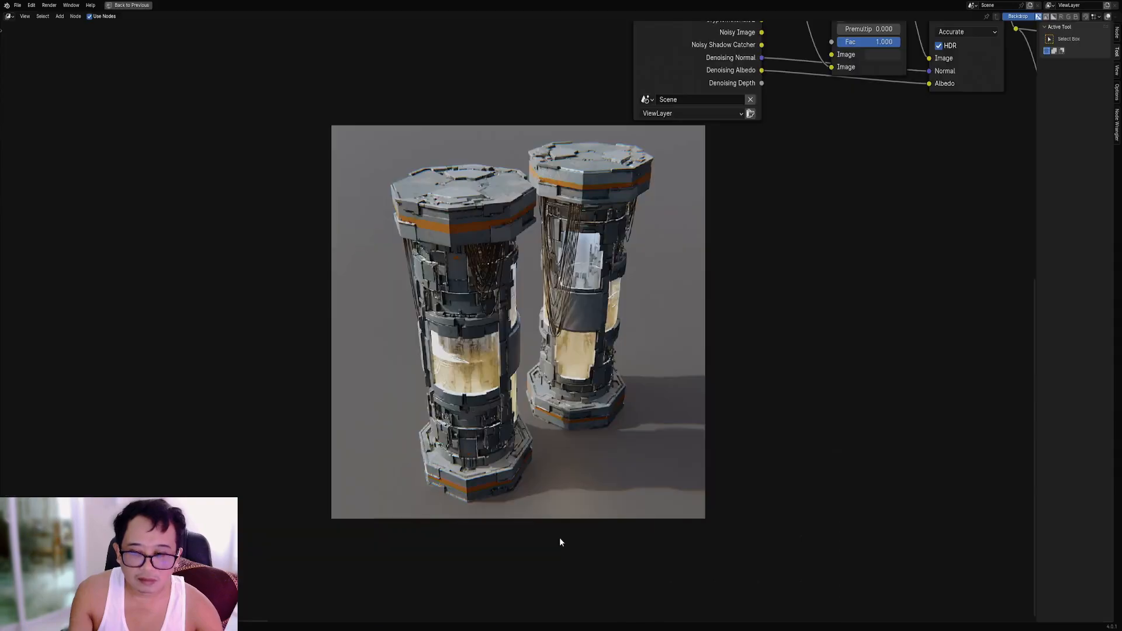
middle_drag(605, 279, 162, 280)
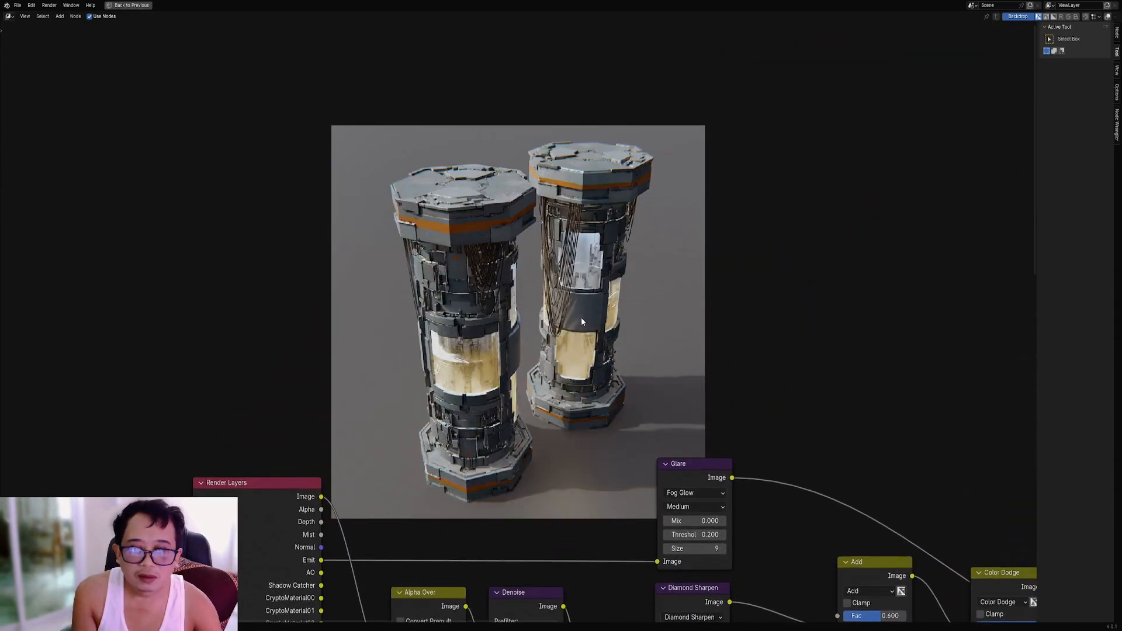
scroll(579, 316, up, 4)
scroll(634, 290, up, 1)
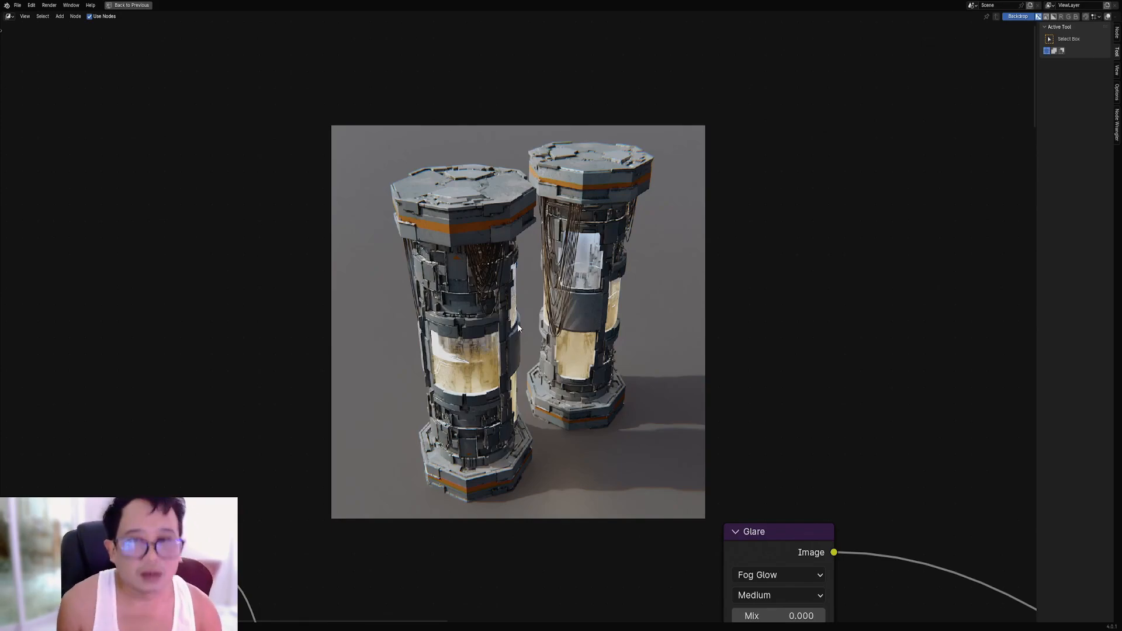
key(ctrl+space)
Leave the camera view, select the rear tower's cap-and-base object and turn the viewport overlays back on.
key(KP_0)
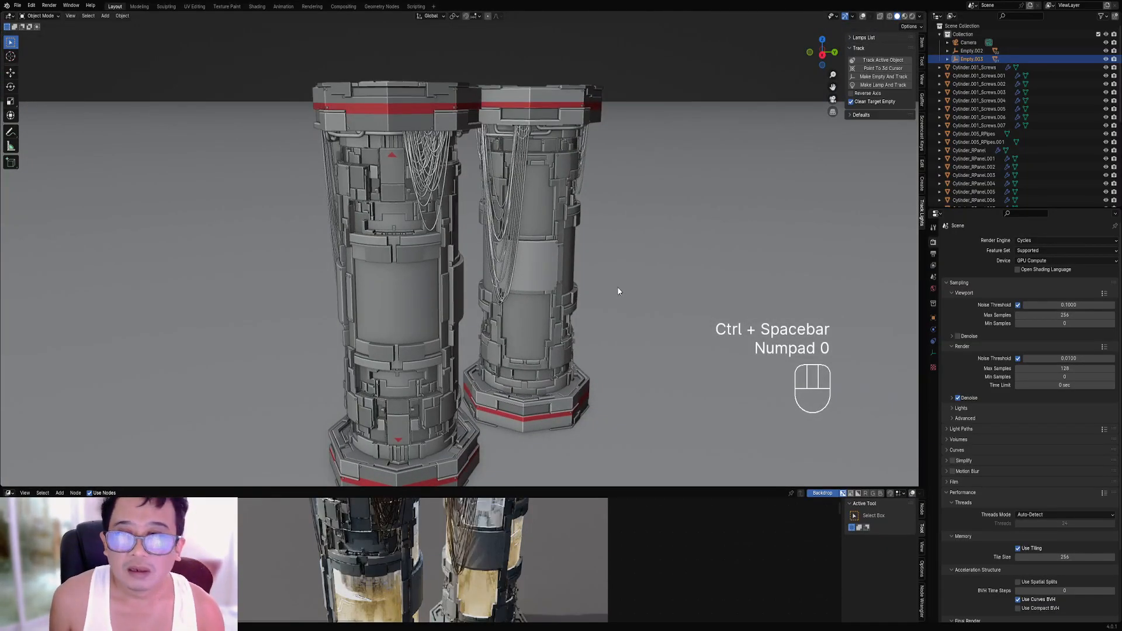
scroll(617, 287, up, 1)
middle_drag(650, 278, 501, 306)
scroll(640, 252, down, 1)
shift+scroll(629, 237, up, 1)
right_click(580, 197)
key(Tab)
key(shift+alt+z)
key(Tab)
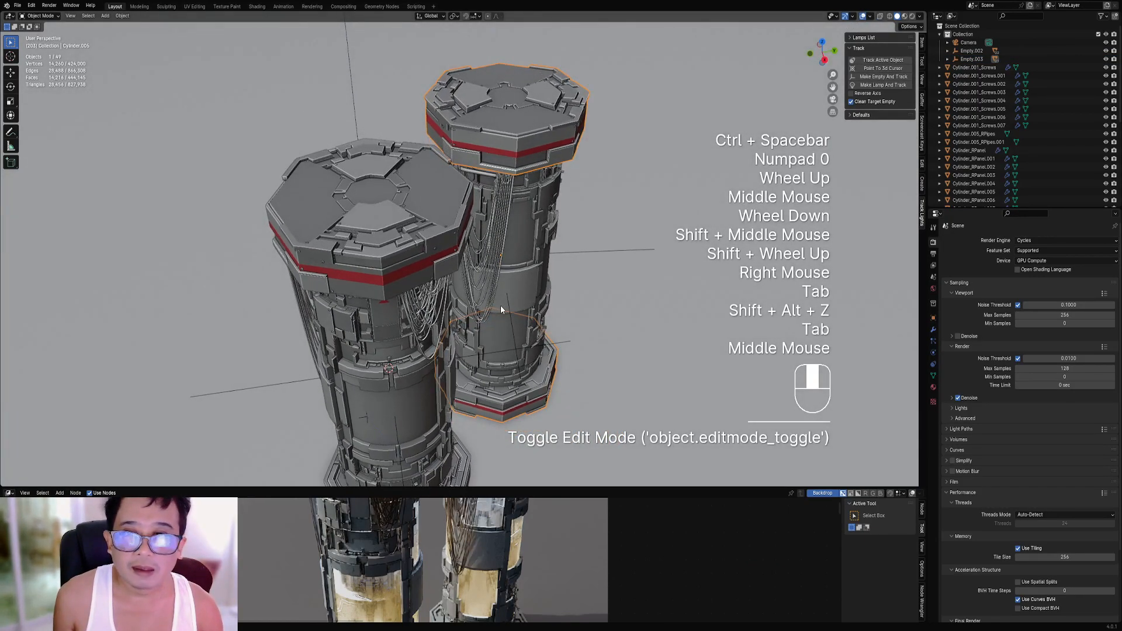
scroll(500, 306, down, 3)
shift+middle_drag(500, 305, 549, 255)
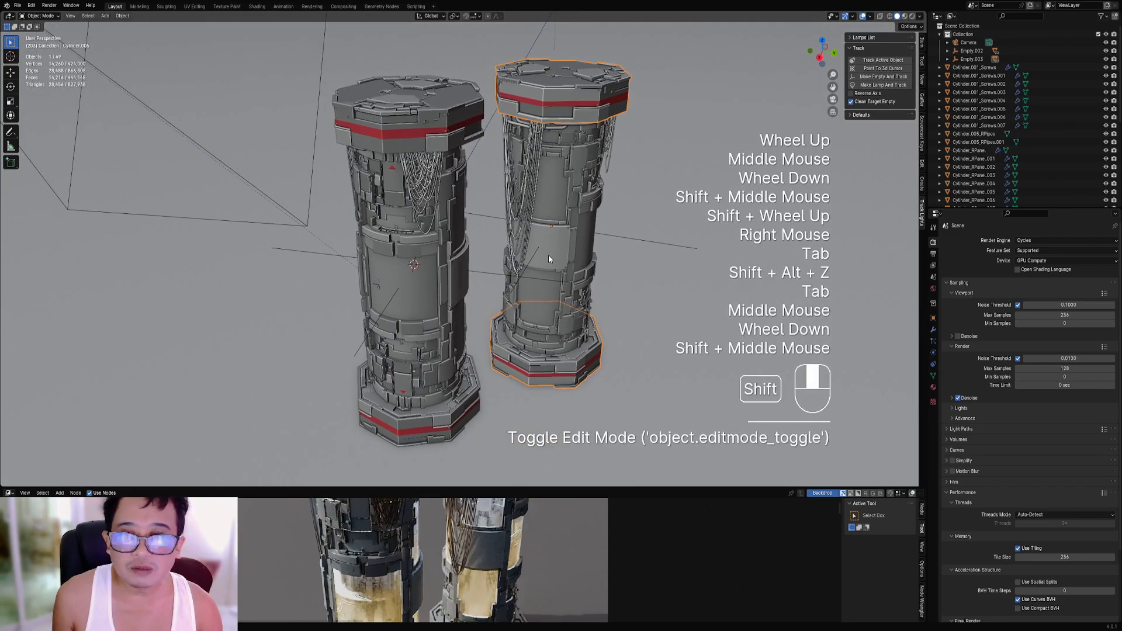
Review the Random Flow tools list, close it without applying anything and view both towers in the maximized 3D viewport.
key(shift+q)
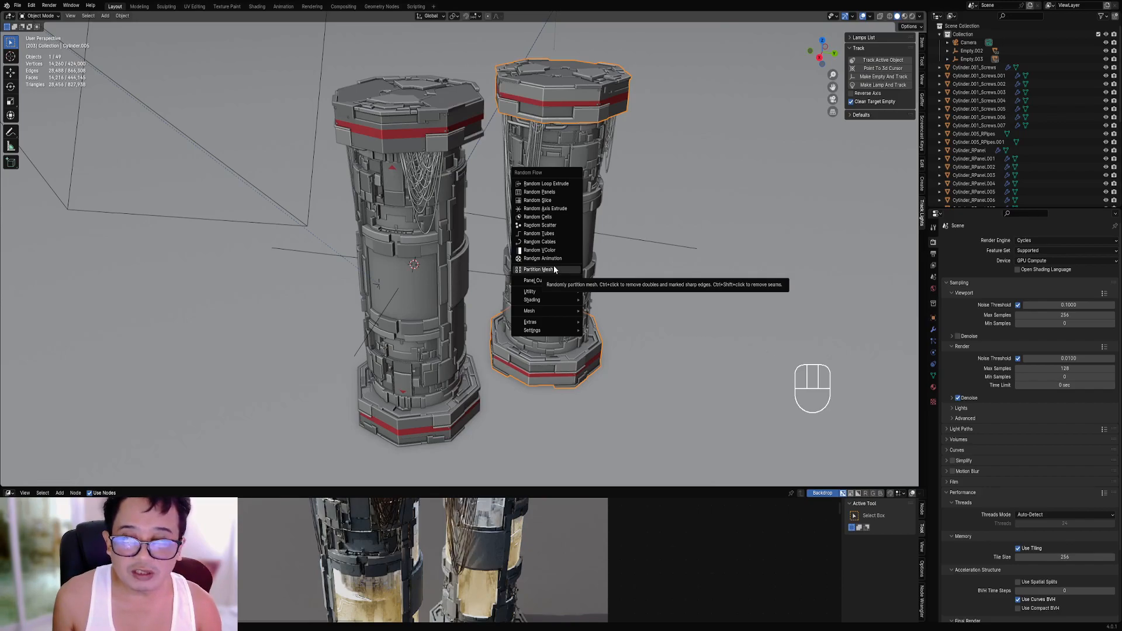
ctrl+middle_drag(503, 275, 503, 254)
key(ctrl+space)
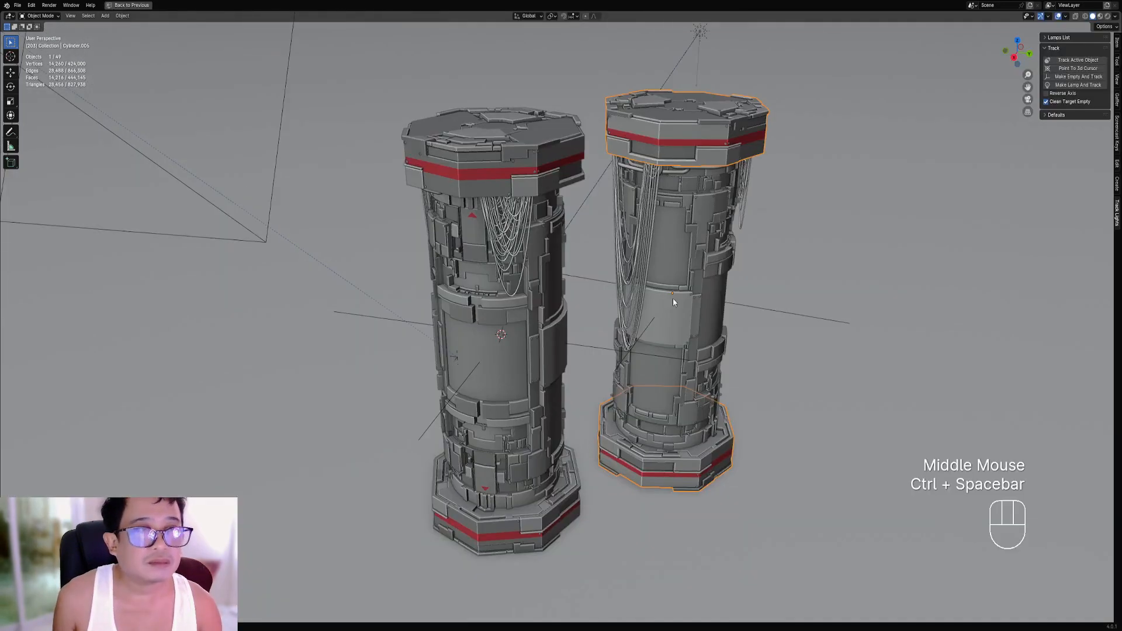
shift+middle_drag(666, 293, 650, 262)
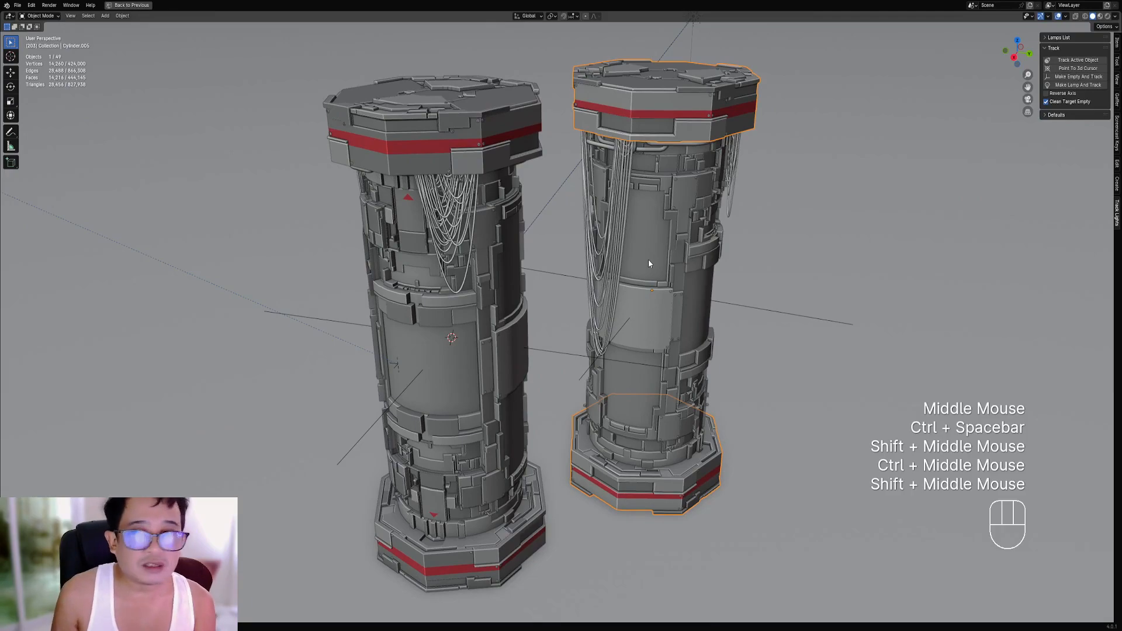